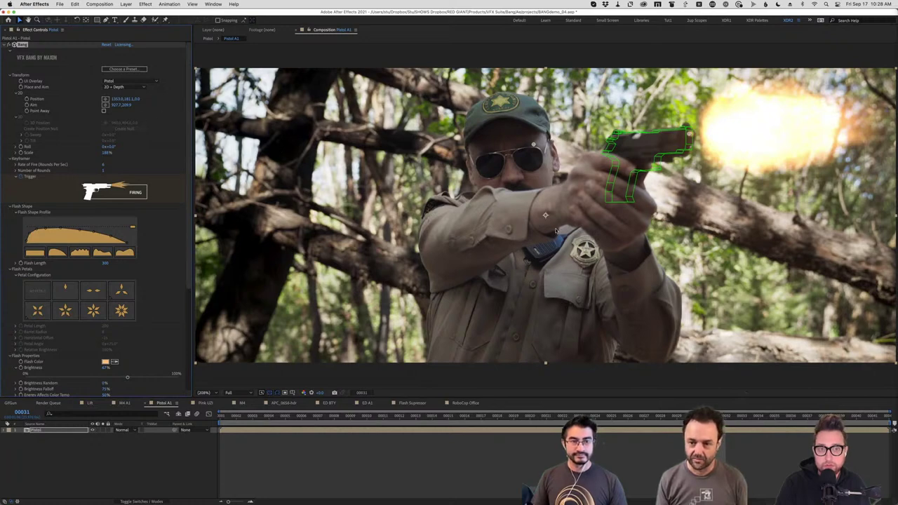
Zoom the viewer to 400% on the pistol and re-aim the Bang gun guide along the barrel
scroll(559, 208, up, 2)
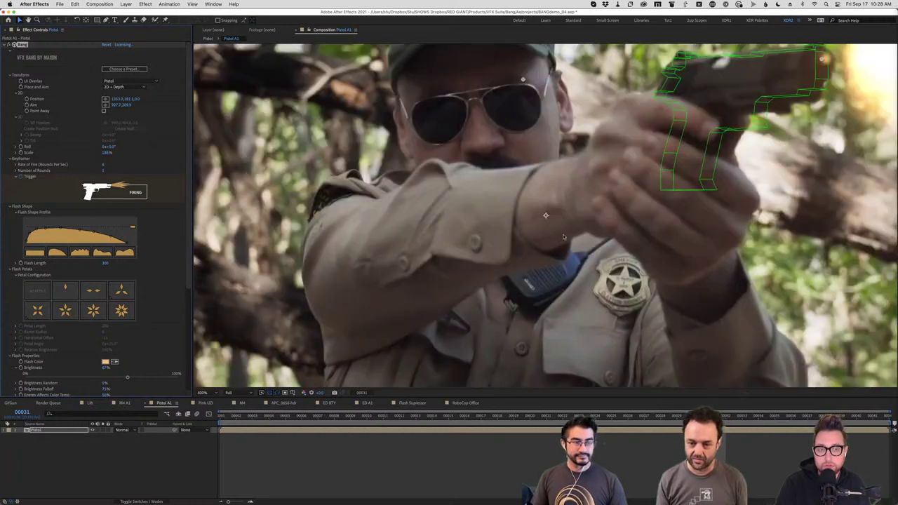
drag(649, 205, 342, 320)
key(v)
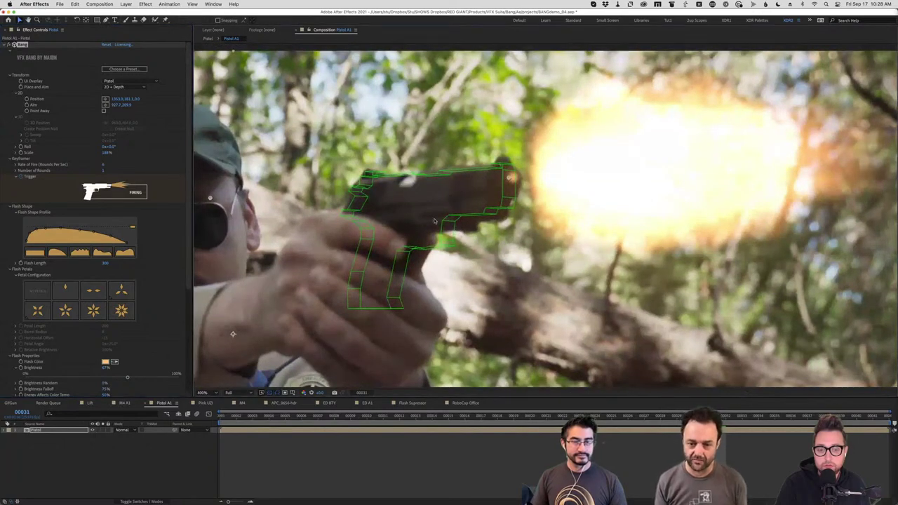
mouse_move(210, 199)
mouse_down()
mouse_move(319, 301)
mouse_move(358, 237)
mouse_move(532, 262)
mouse_move(357, 255)
mouse_move(221, 209)
mouse_move(209, 194)
mouse_up()
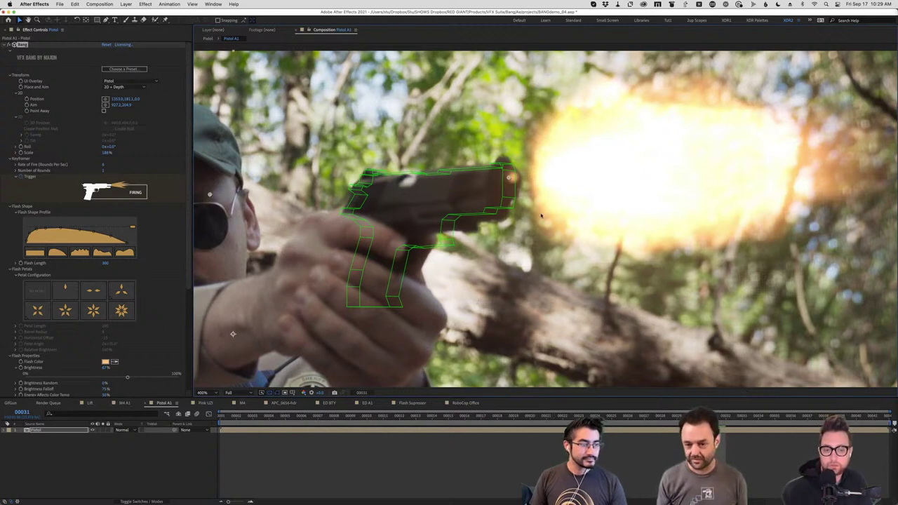
Apply the Generic 9mm Pistol preset from the Choose Bang Preset dialog
click(137, 71)
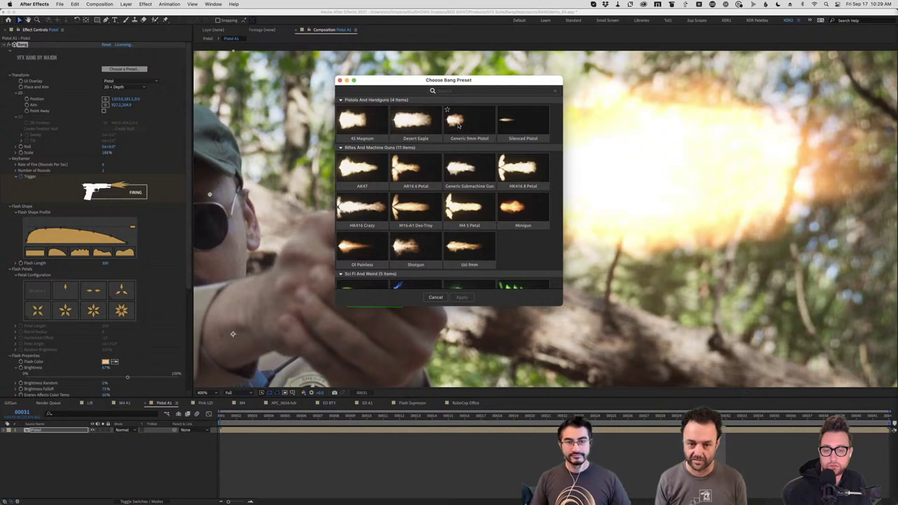
click(459, 125)
click(462, 297)
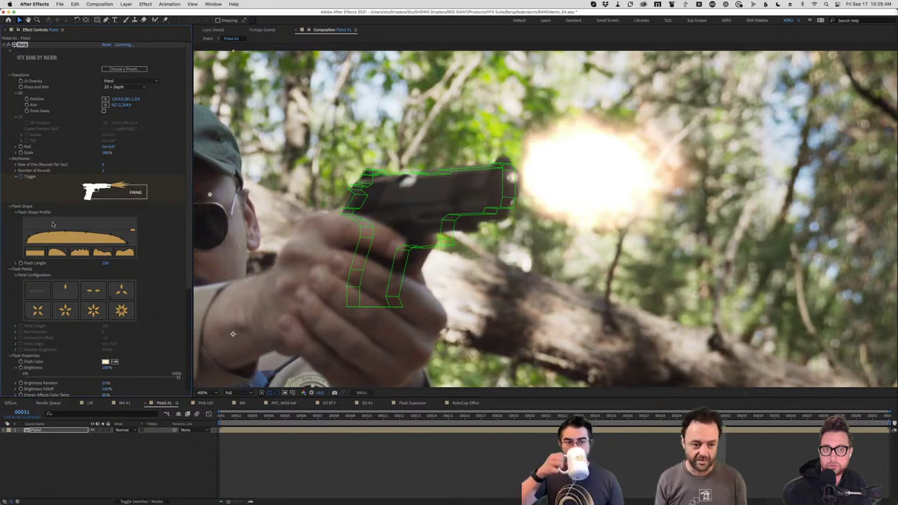
Reshape both ends of the Flash Shape Profile curve and raise Flash Length to 222
mouse_move(45, 229)
mouse_down()
mouse_move(31, 236)
mouse_move(51, 231)
mouse_up()
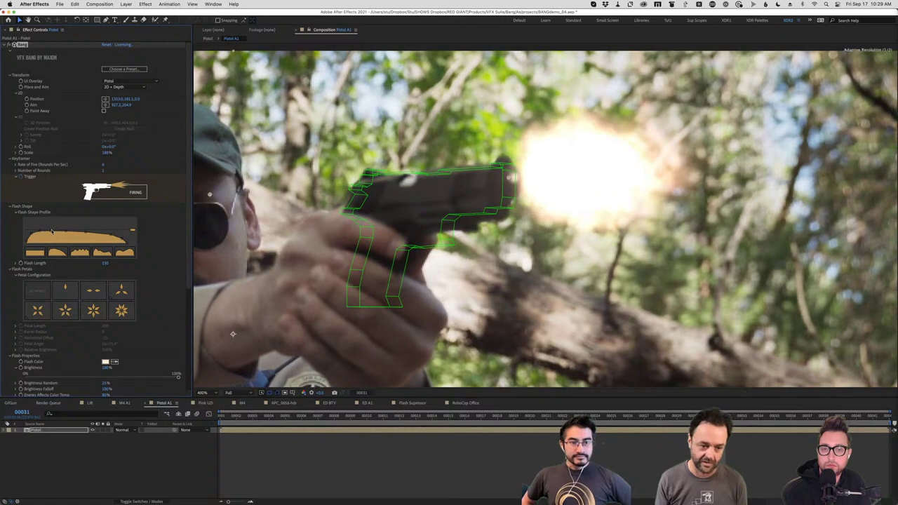
drag(133, 232, 132, 233)
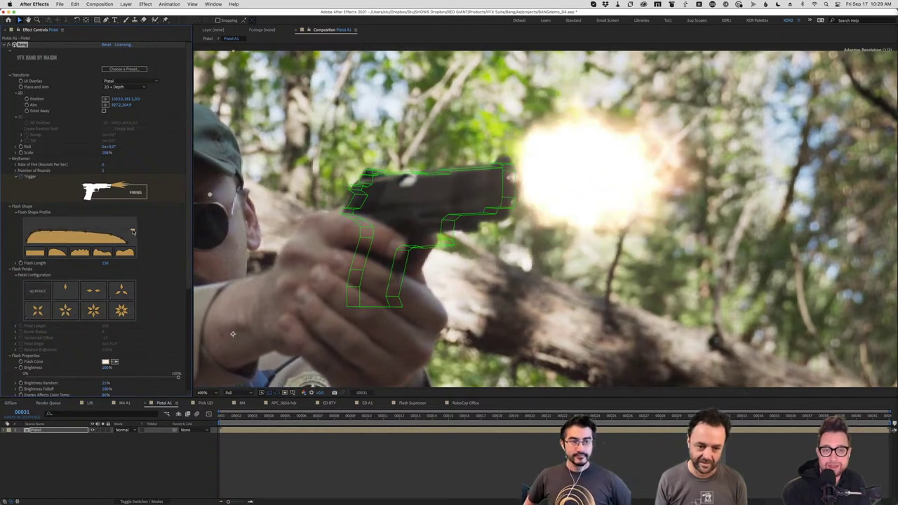
click(18, 263)
drag(40, 273, 73, 275)
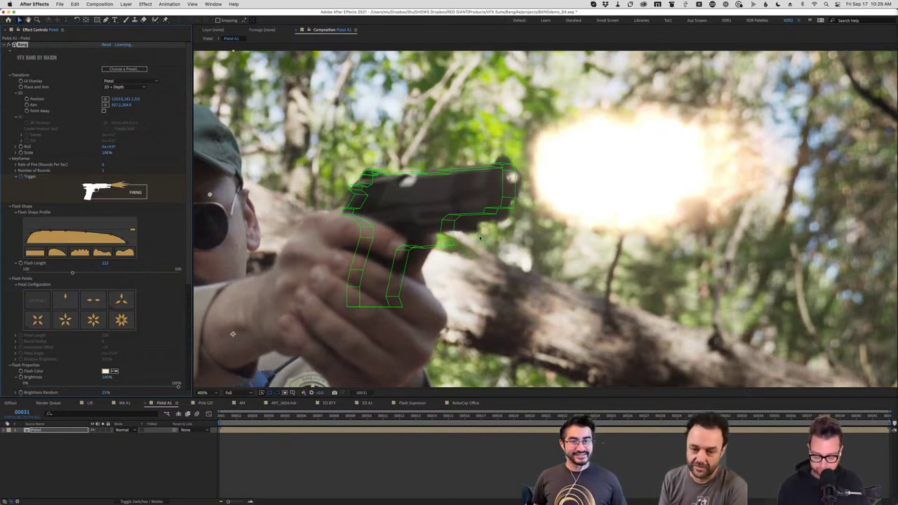
scroll(480, 238, down, 2)
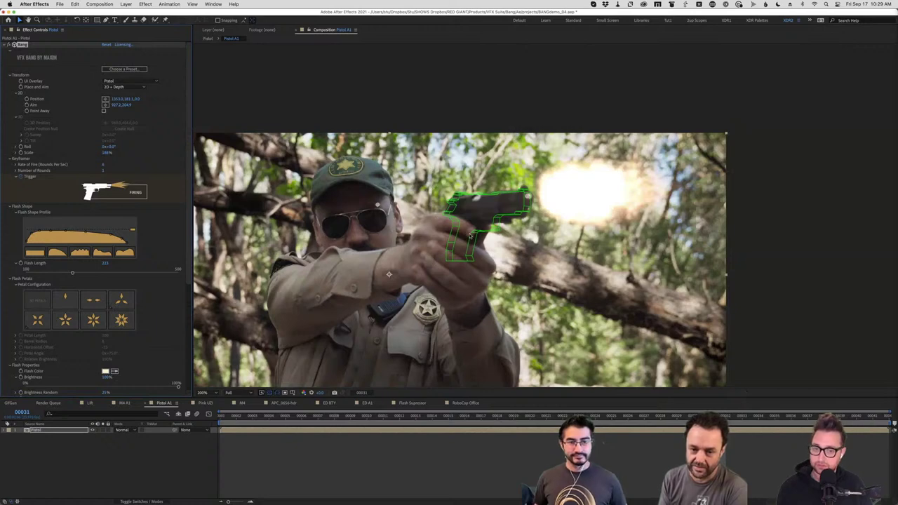
Swing the Bang aim through test angles back onto the barrel, then reset the viewer exposure
scroll(535, 246, up, 2)
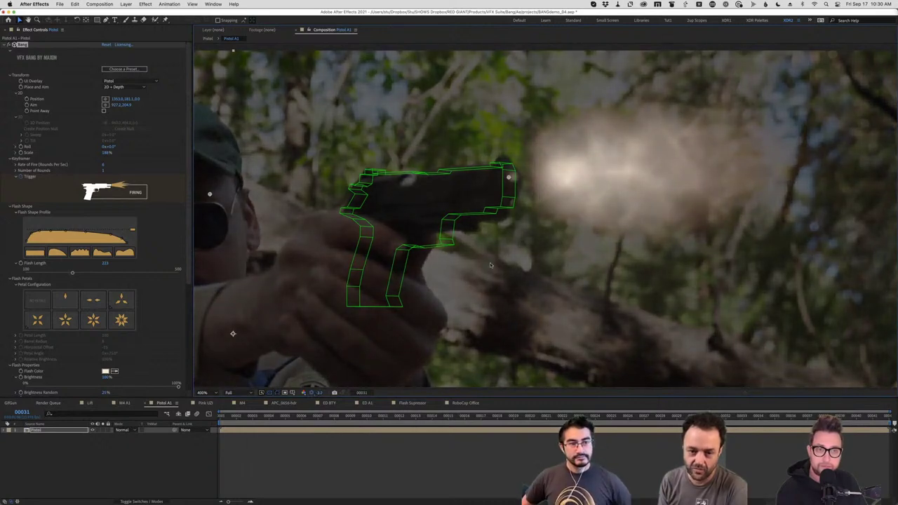
drag(217, 210, 407, 296)
drag(483, 302, 208, 195)
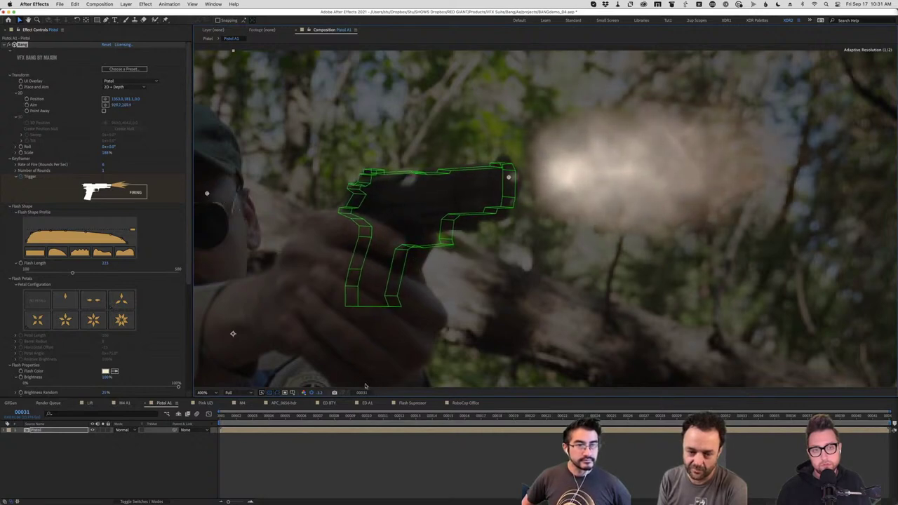
click(312, 394)
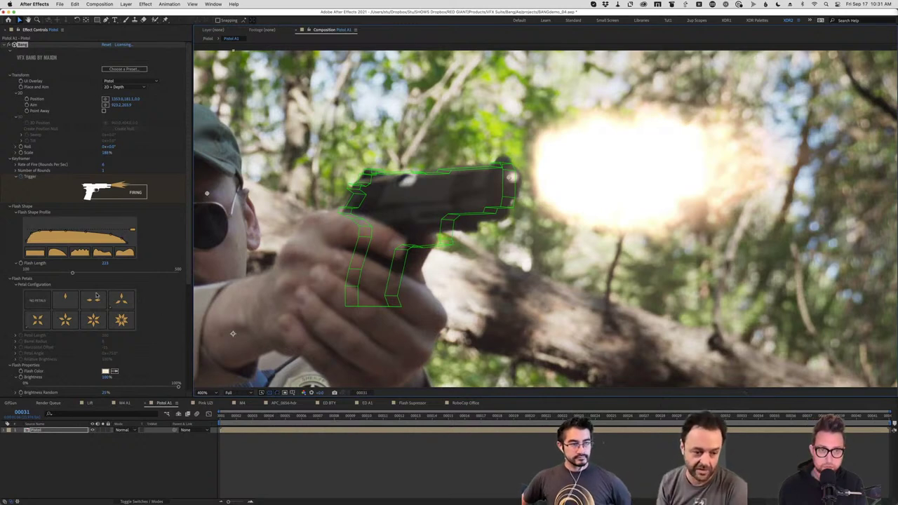
Lower the muzzle flash's Brightness to 74% under Flash Properties
scroll(98, 295, down, 3)
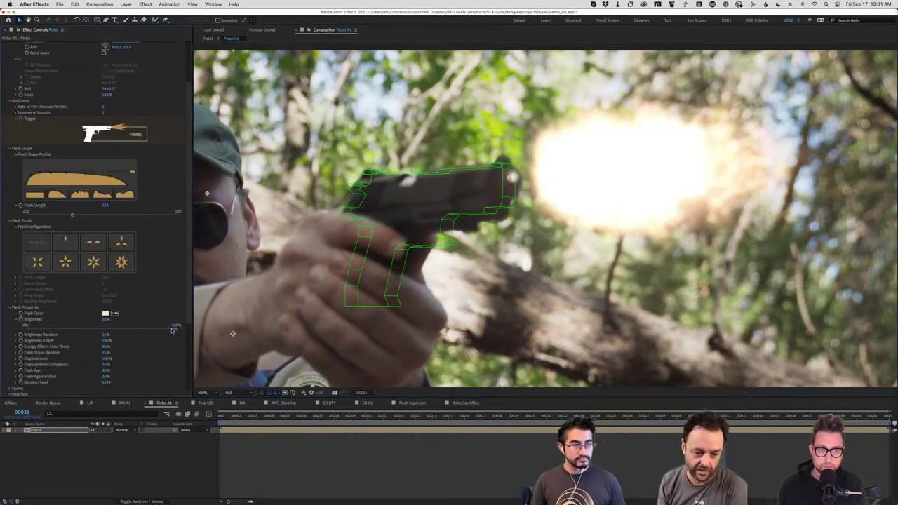
drag(176, 328, 139, 330)
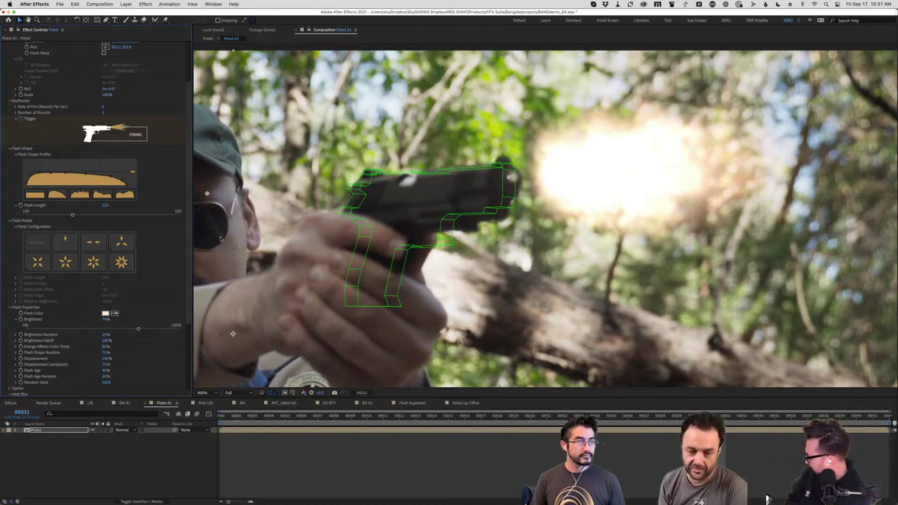
drag(190, 261, 188, 239)
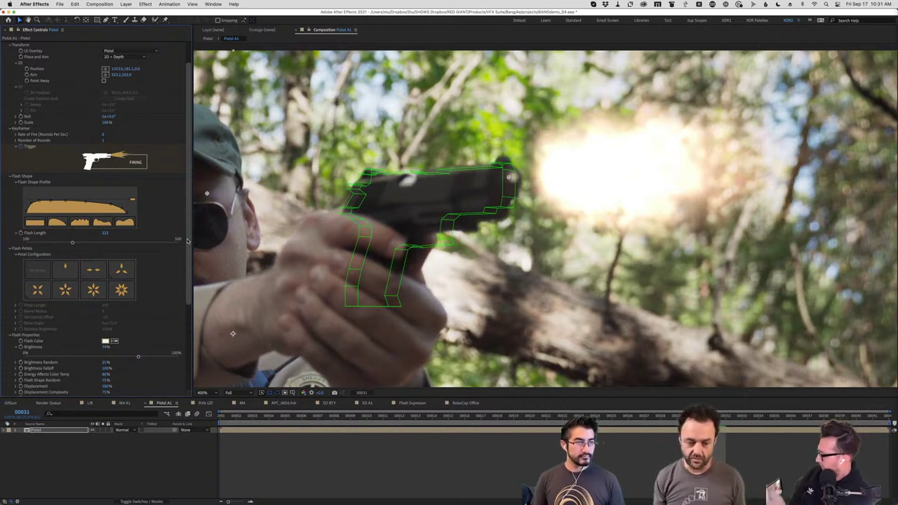
Drop Highlight Rolloff to minimum, then raise it to about 99% for a hazier glow
scroll(179, 347, down, 5)
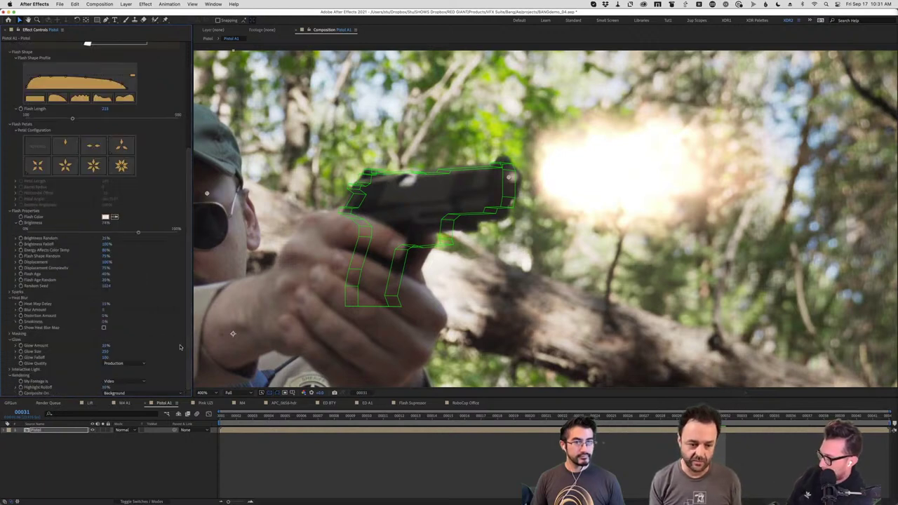
click(17, 386)
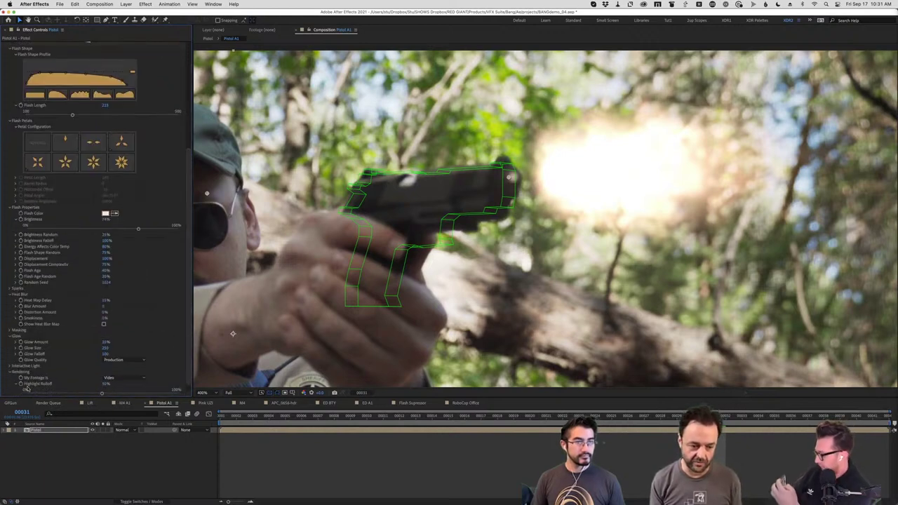
drag(102, 394, 5, 395)
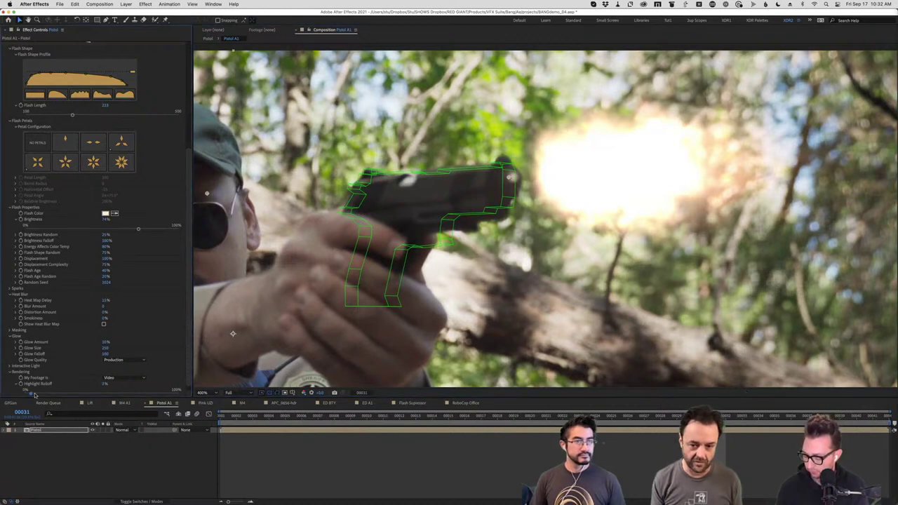
drag(34, 395, 163, 398)
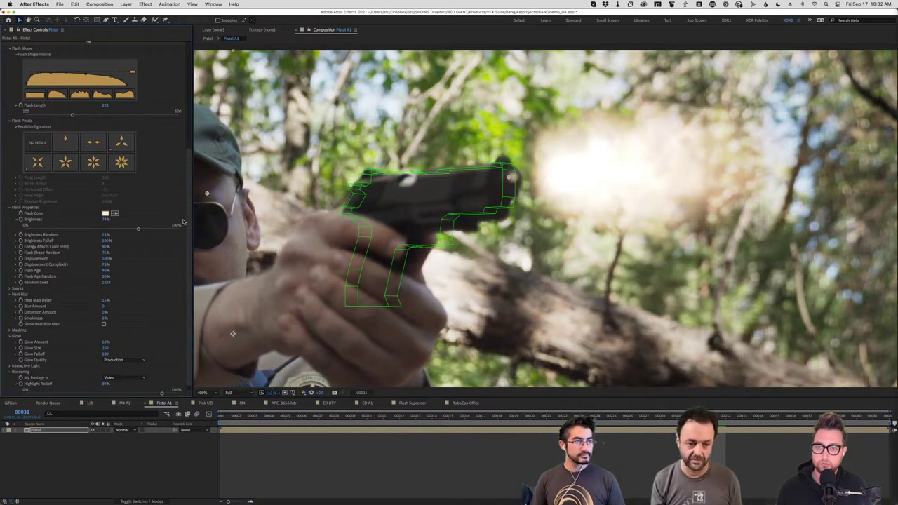
Strengthen the flash's heat blur, reveal Heat Map Delay, and zoom the viewer out to 200%
scroll(100, 239, up, 2)
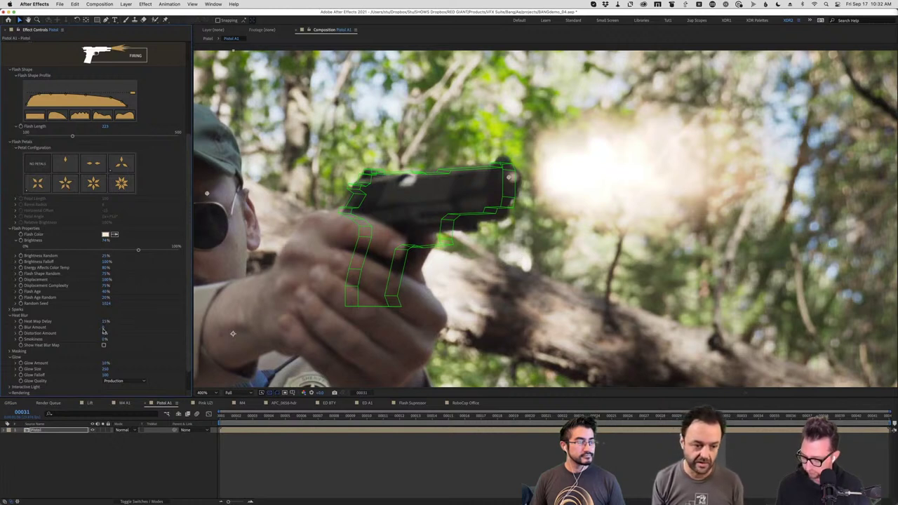
click(17, 327)
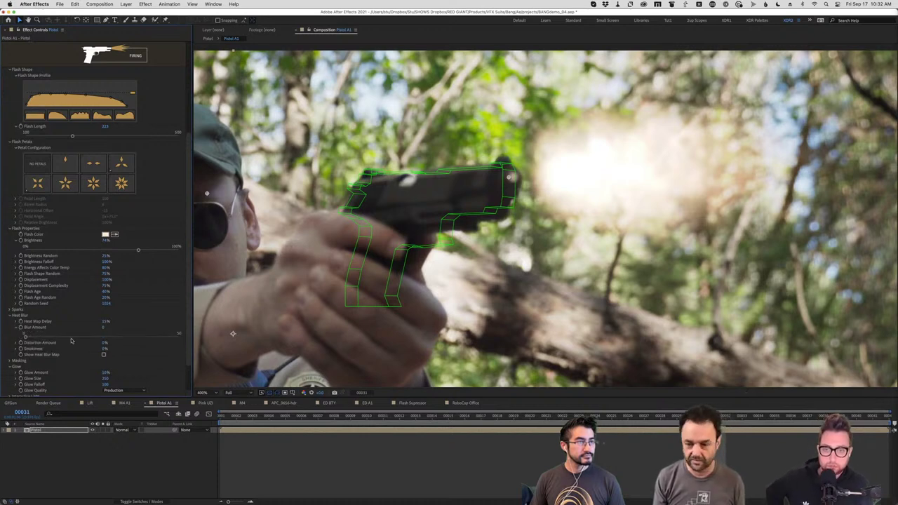
click(163, 339)
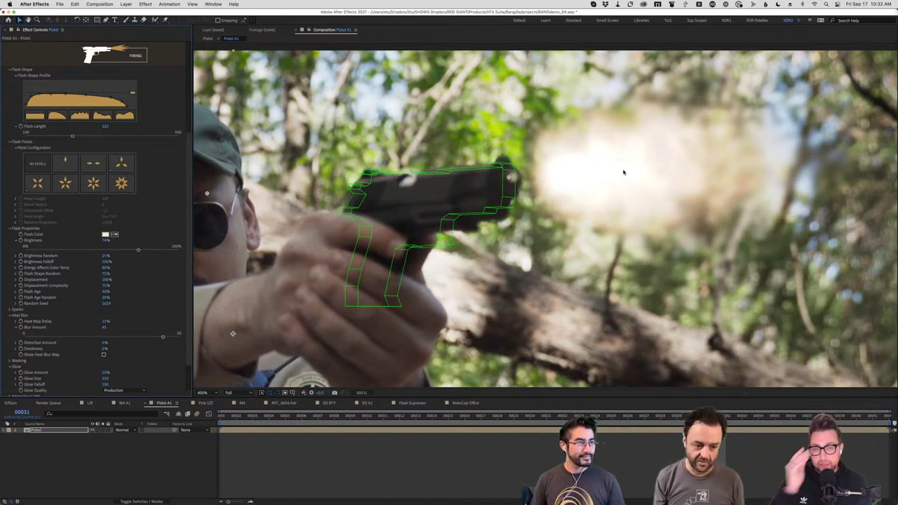
key(Page_Down)
key(Page_Down)
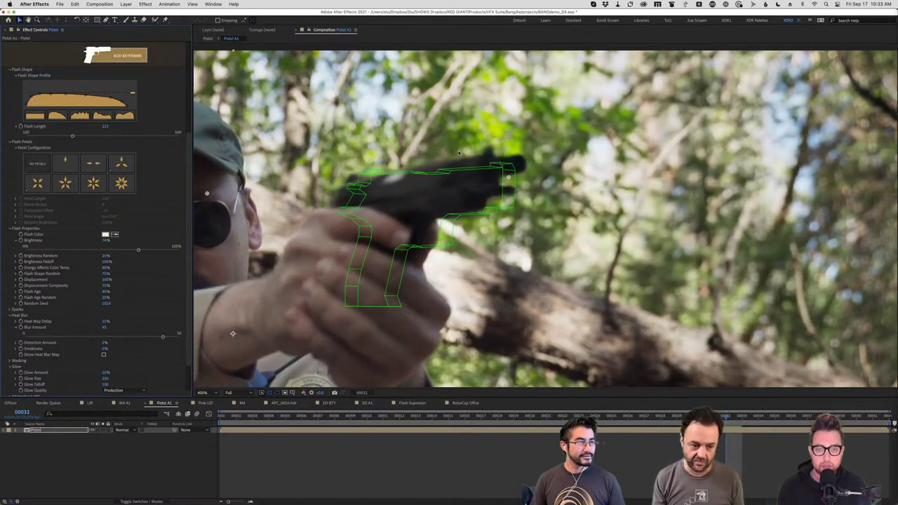
click(17, 322)
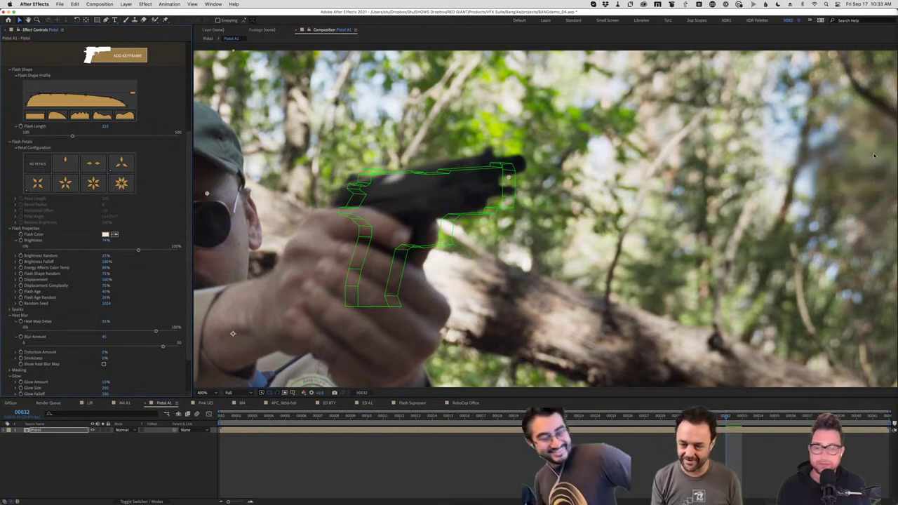
key(comma)
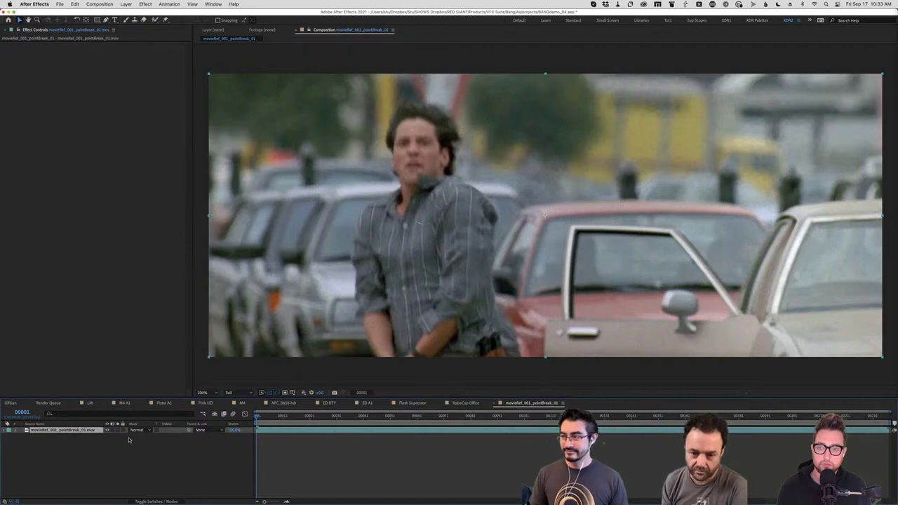
Play the Point Break reference, scrub back, and zoom to 400% centred on the gunman
key(space)
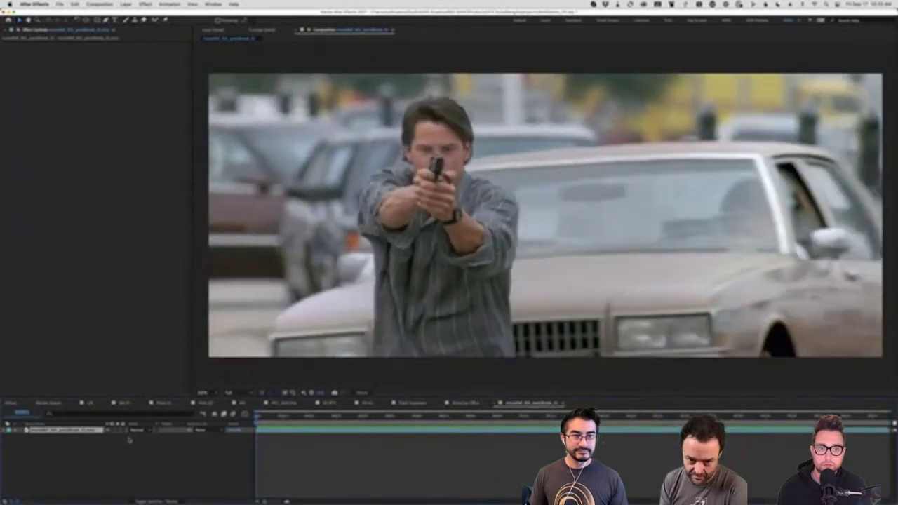
key(space)
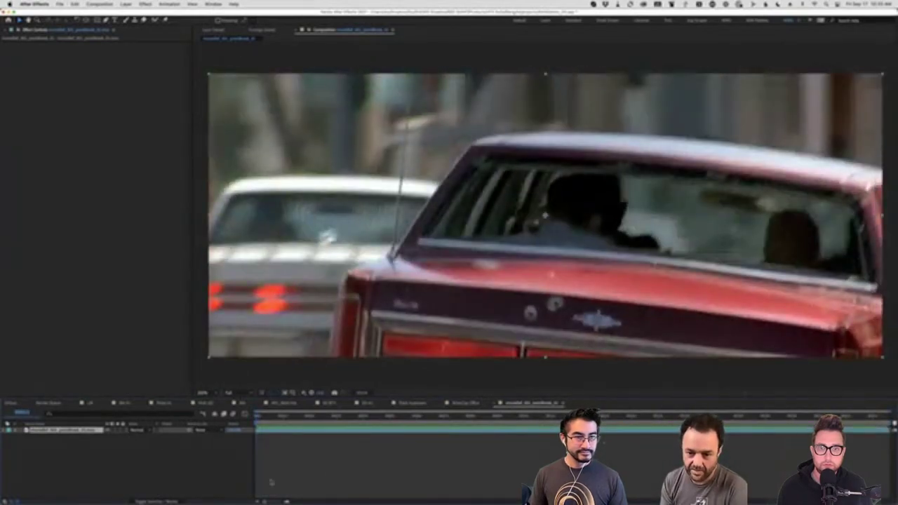
drag(812, 419, 765, 430)
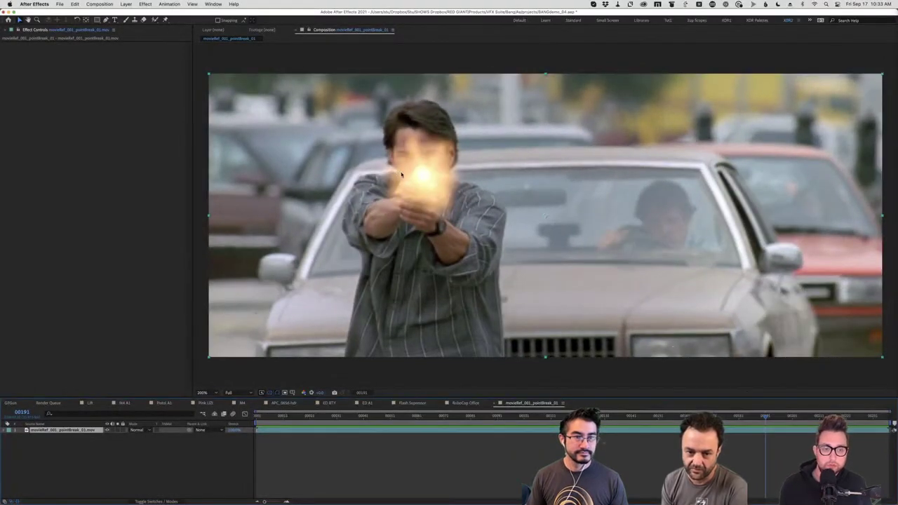
key(period)
drag(341, 214, 509, 226)
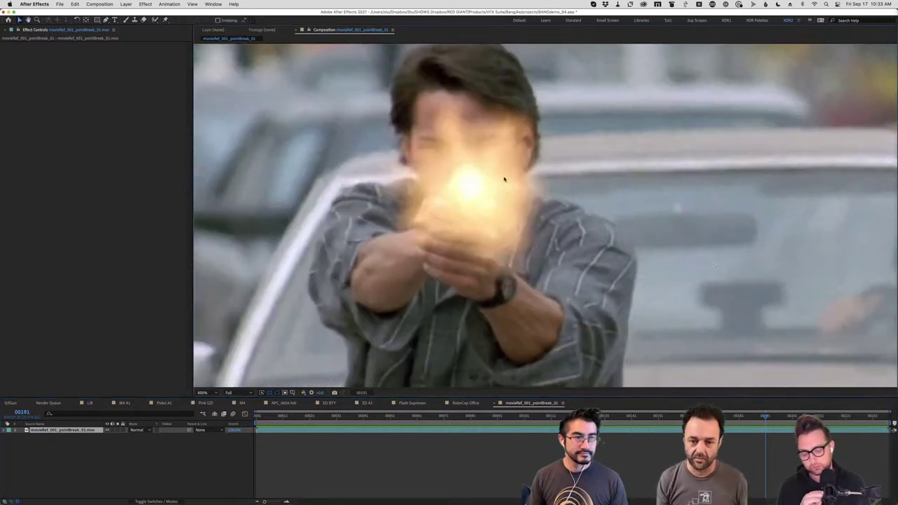
Step back and forth between the muzzle-flash frame and its neighbours to compare them
key(Page_Down)
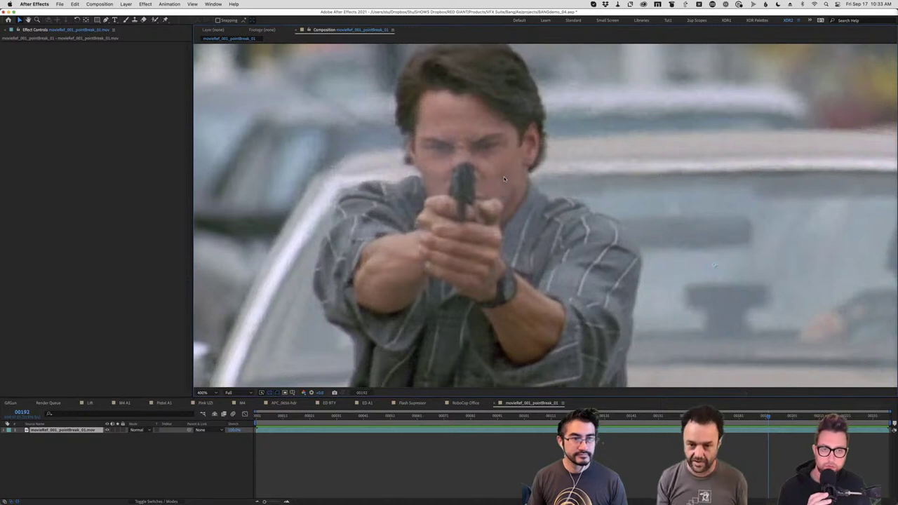
key(Page_Up)
key(Page_Down)
key(Page_Up)
key(Page_Down)
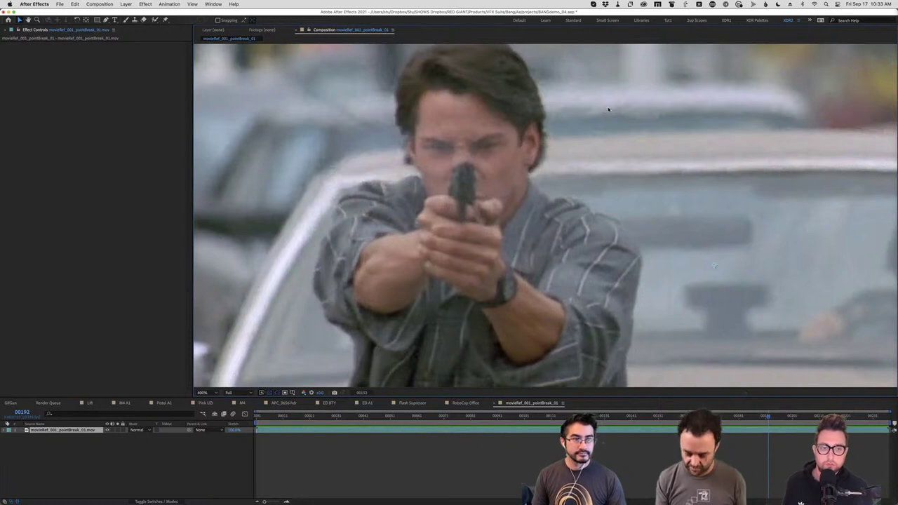
key(Page_Up)
key(Page_Down)
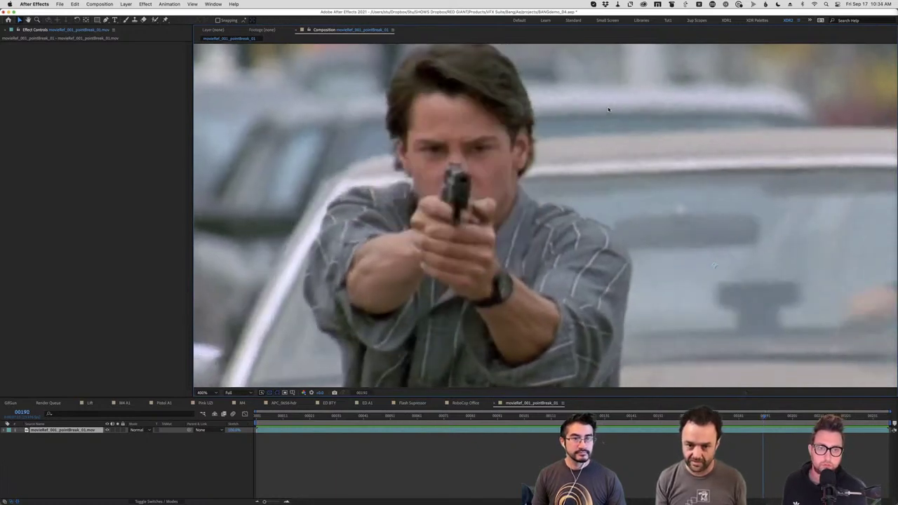
key(Page_Up)
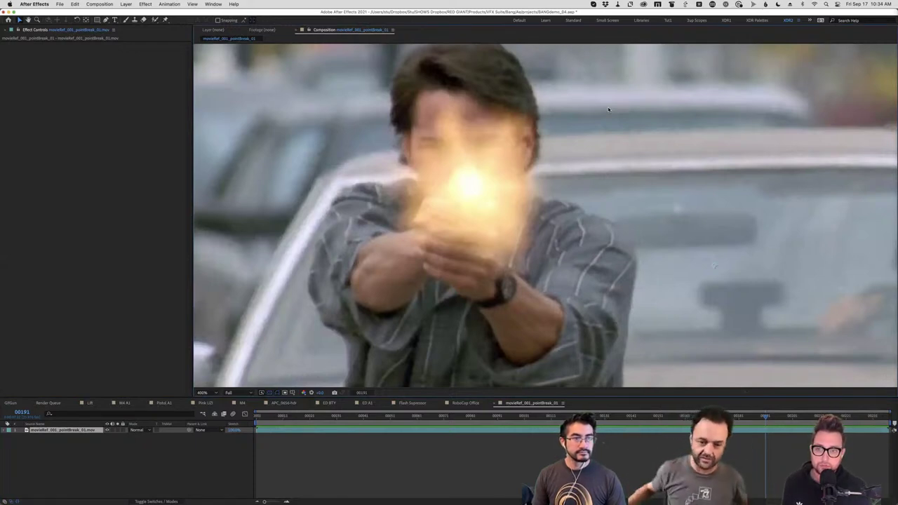
Play past the flash, move to frame 00180, and return to the Pistol A1 composition
key(space)
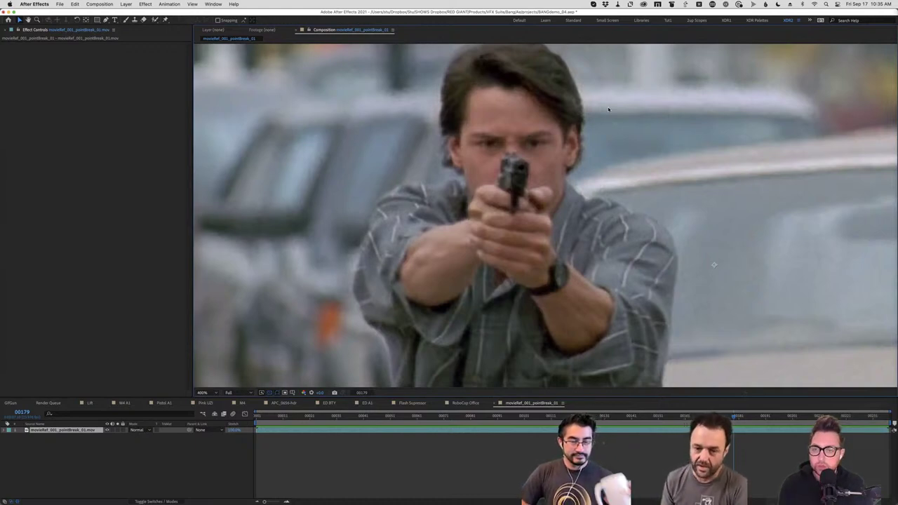
key(Page_Up)
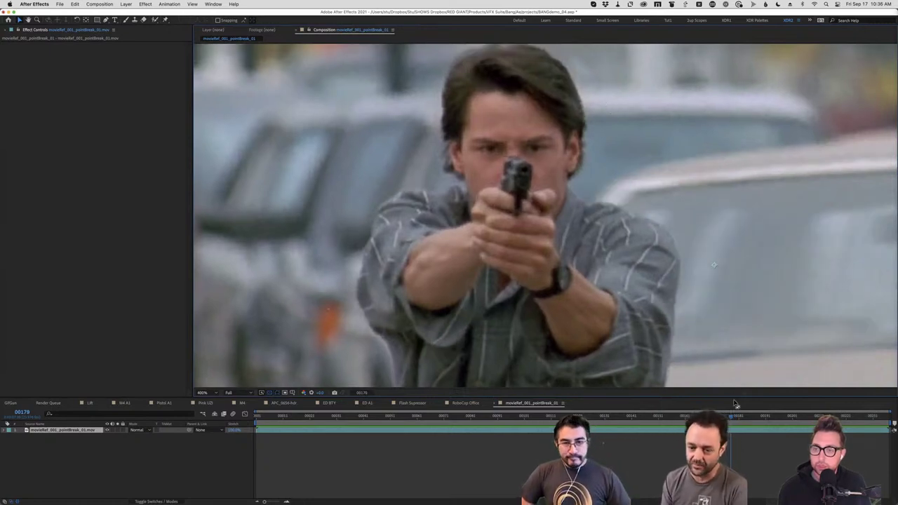
drag(732, 418, 739, 419)
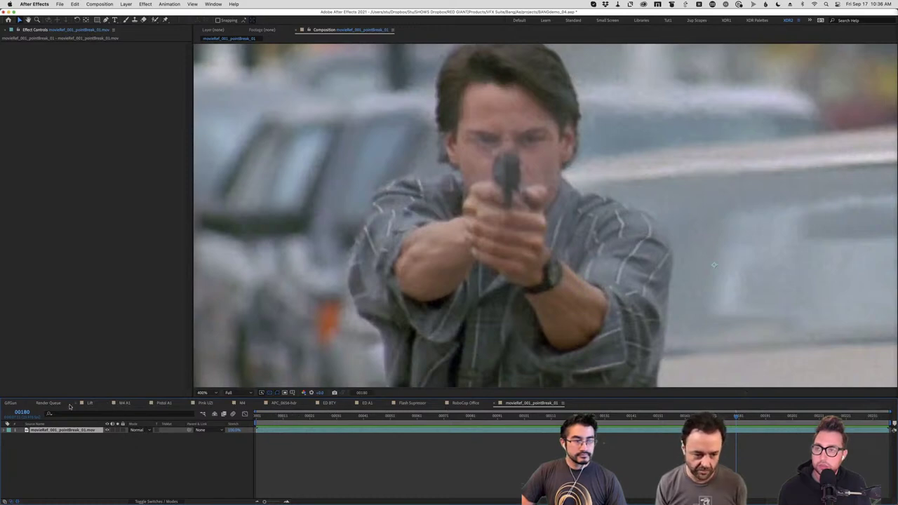
click(169, 404)
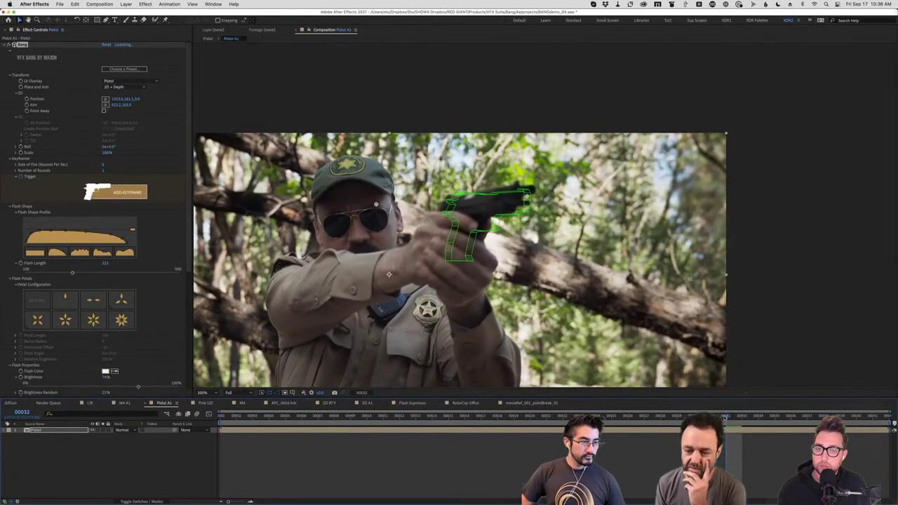
Add a Bang trigger keyframe to fire the pistol flash and scroll to Flash Properties
click(96, 185)
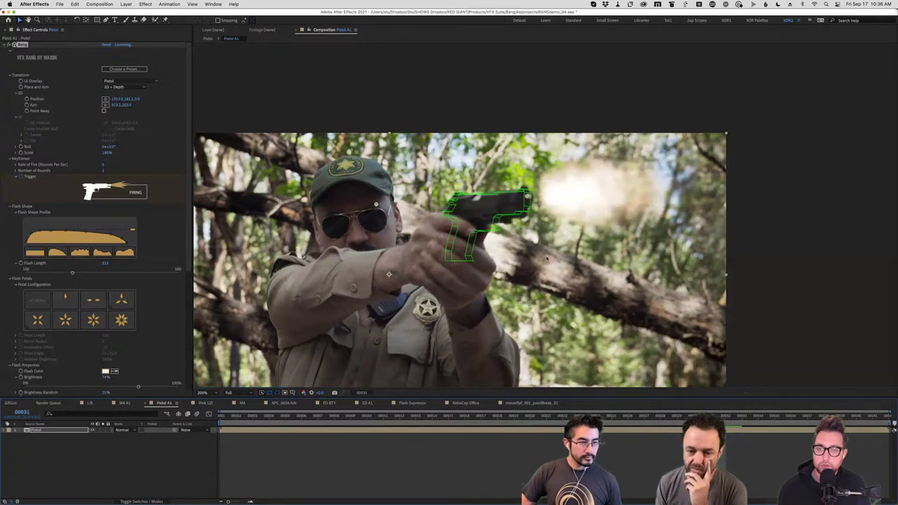
scroll(550, 218, up, 2)
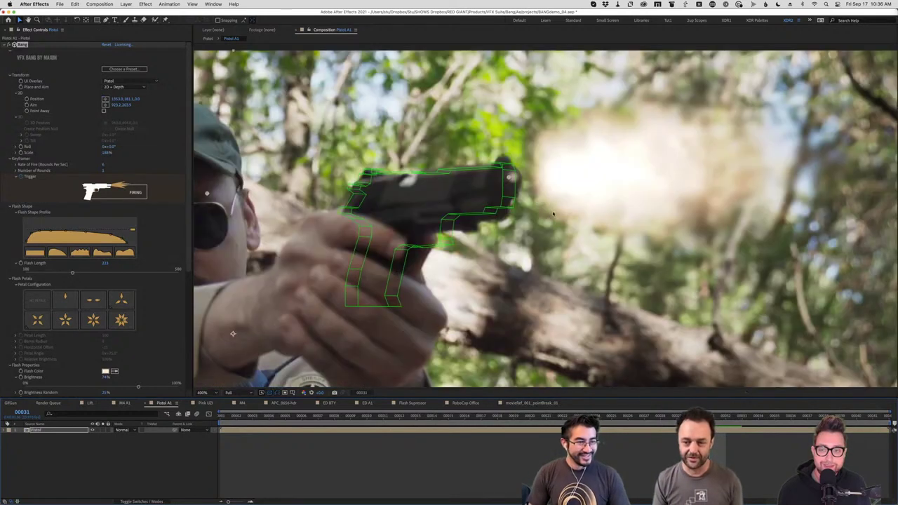
scroll(91, 267, down, 6)
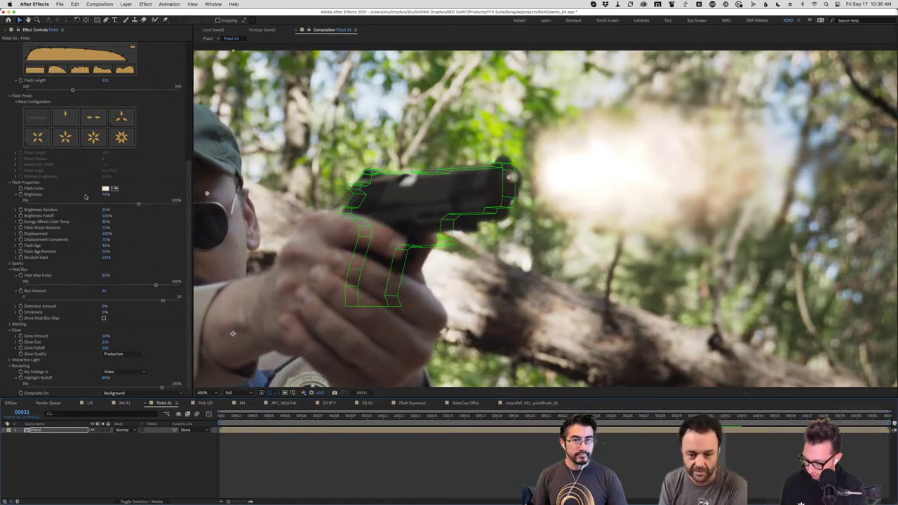
Drag the pistol flash's Flash Age slider all the way down to 0%
click(15, 246)
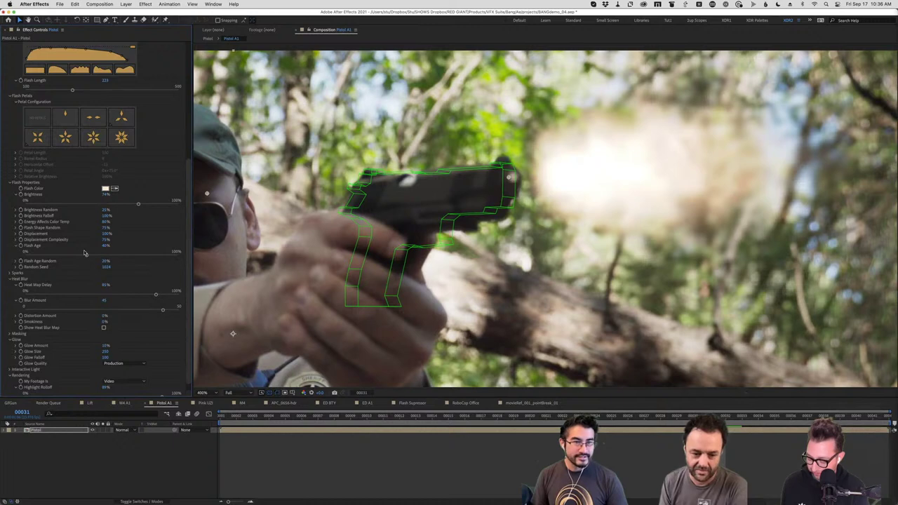
drag(84, 253, 83, 258)
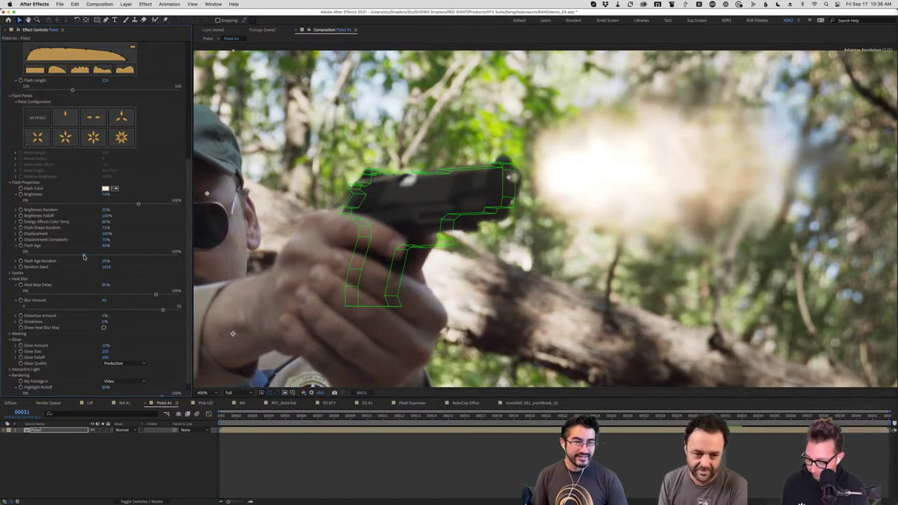
drag(79, 257, 24, 259)
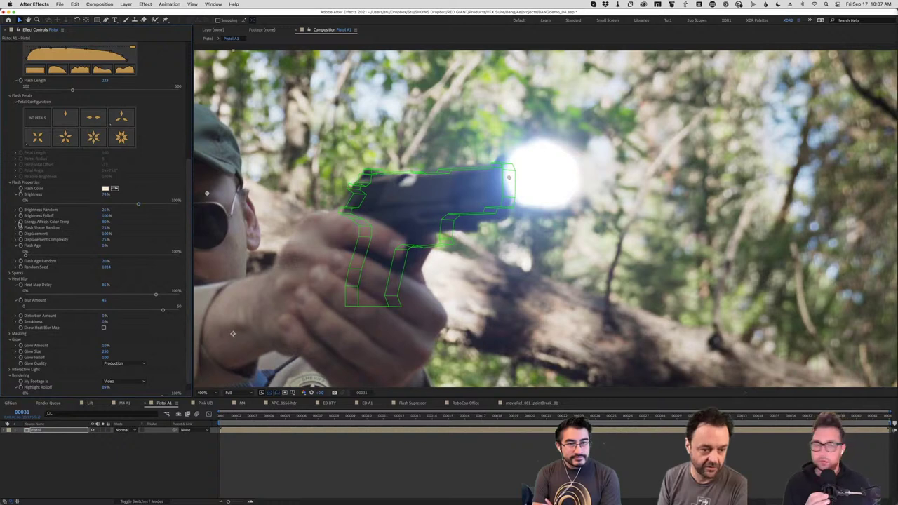
Raise Flash Age from 0% through about 21% and 85% to fade the pistol flash
click(17, 222)
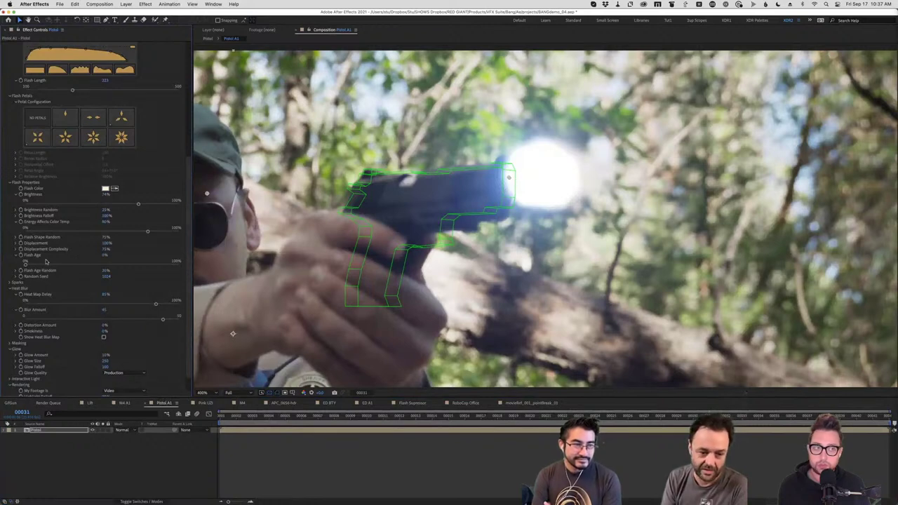
drag(26, 264, 141, 277)
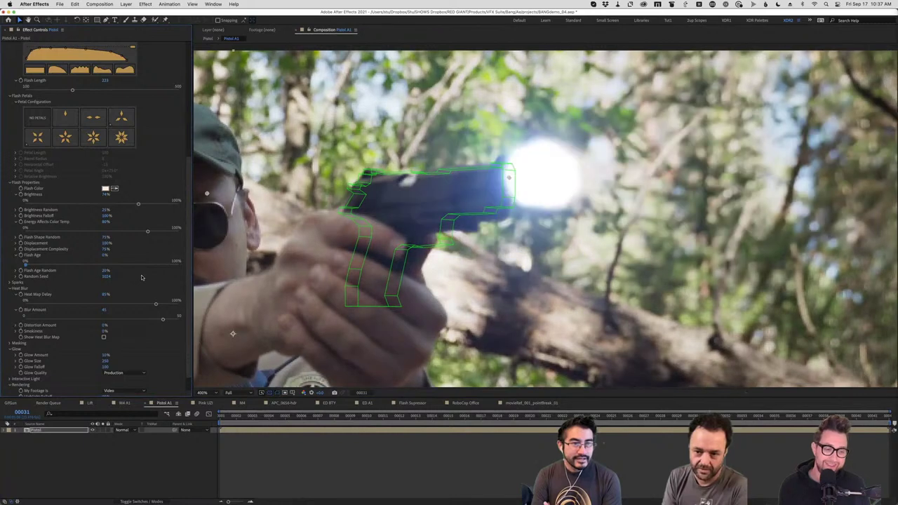
click(147, 267)
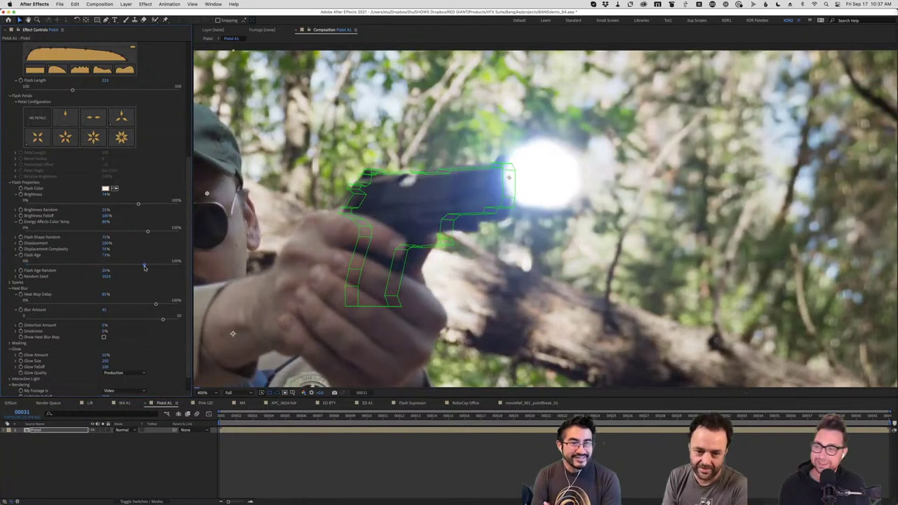
drag(148, 267, 175, 271)
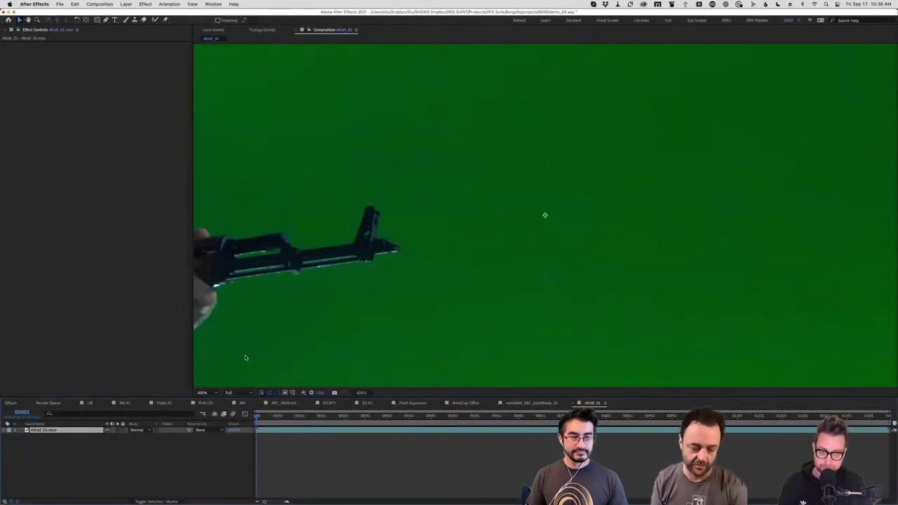
Fit the AKref_01 rifle clip in view, play it, and scrub back to about frame 00081
key(shift+slash)
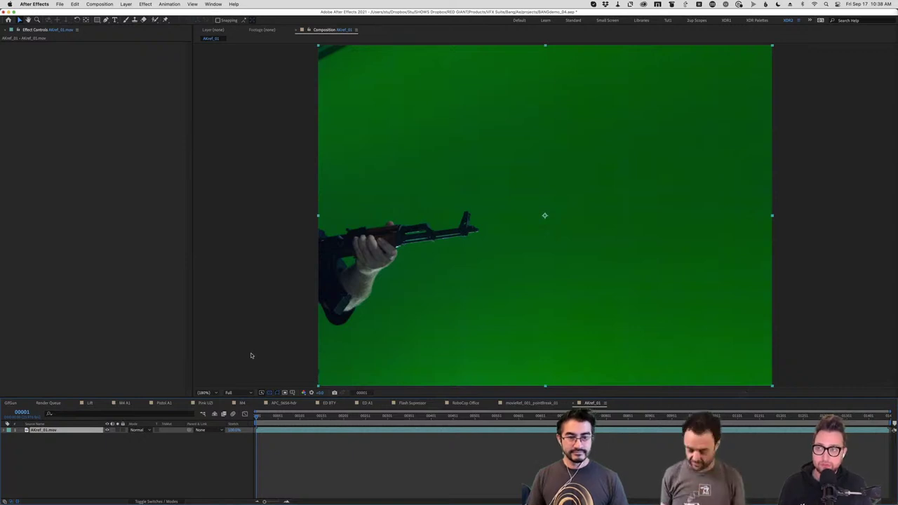
key(super+shift+h)
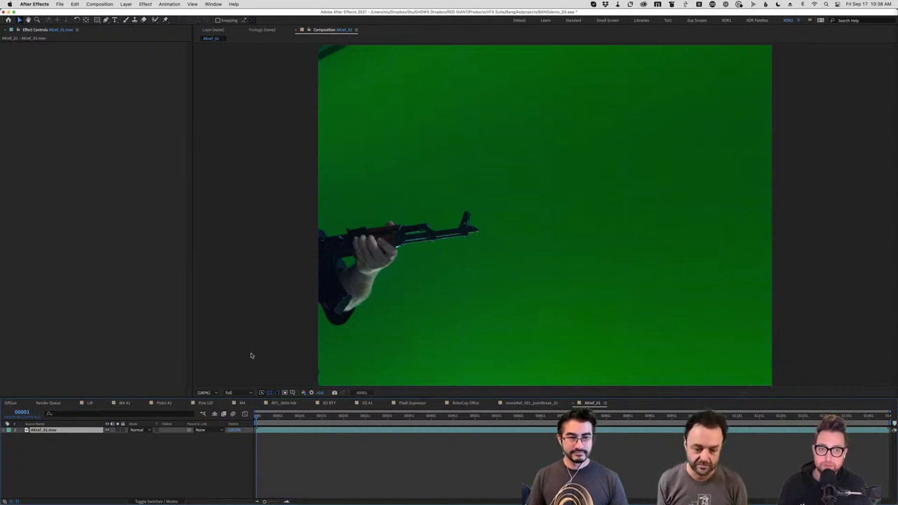
key(space)
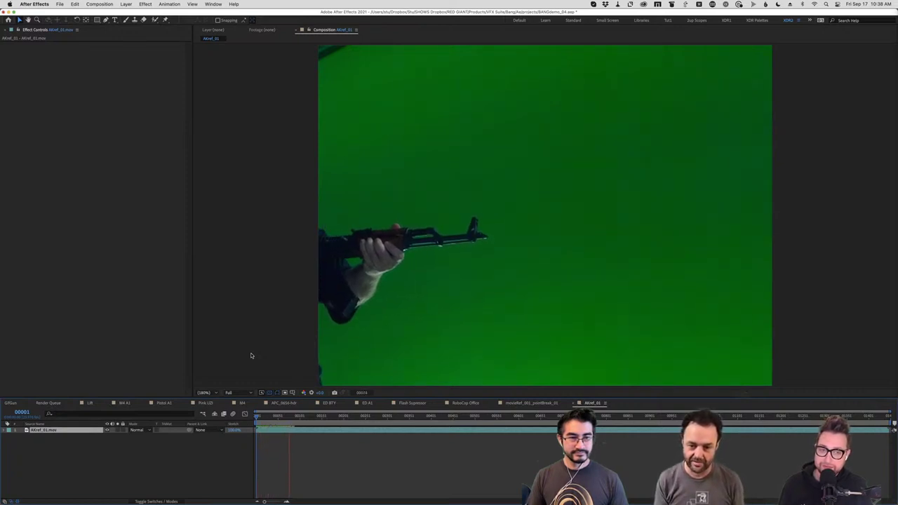
key(space)
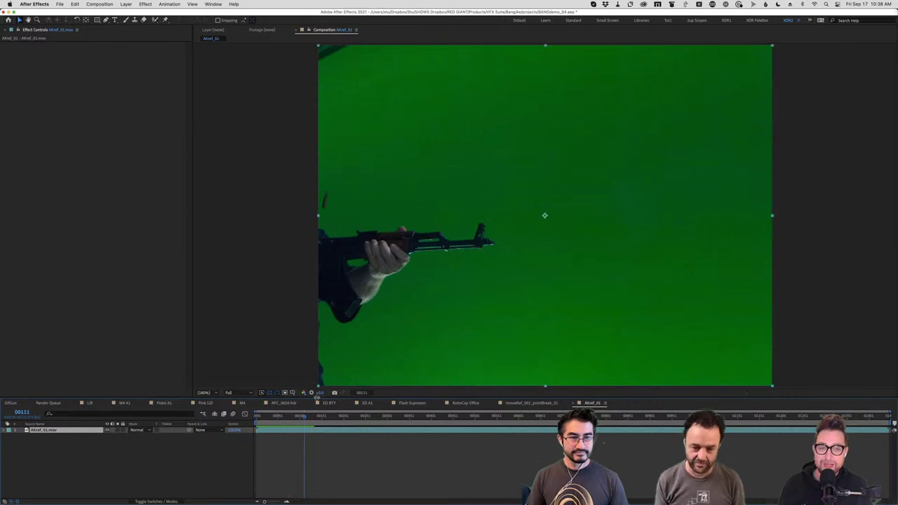
drag(304, 416, 292, 419)
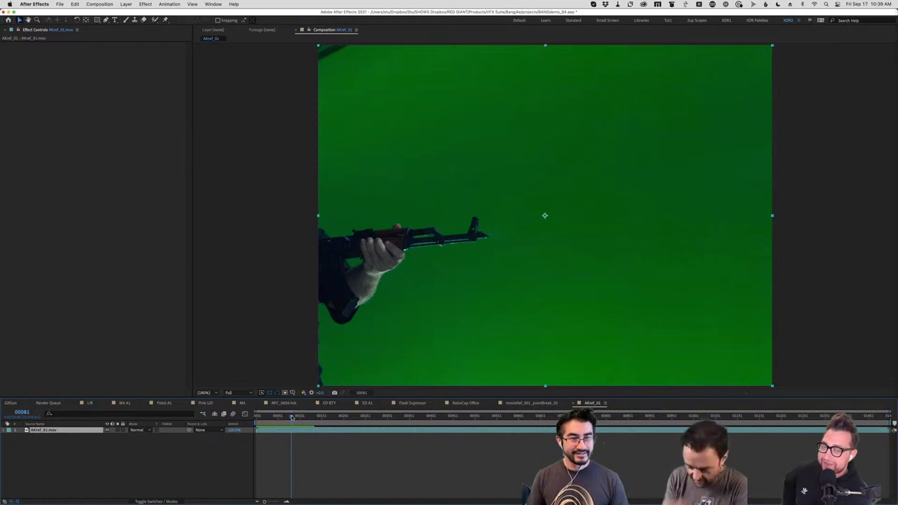
drag(292, 417, 293, 417)
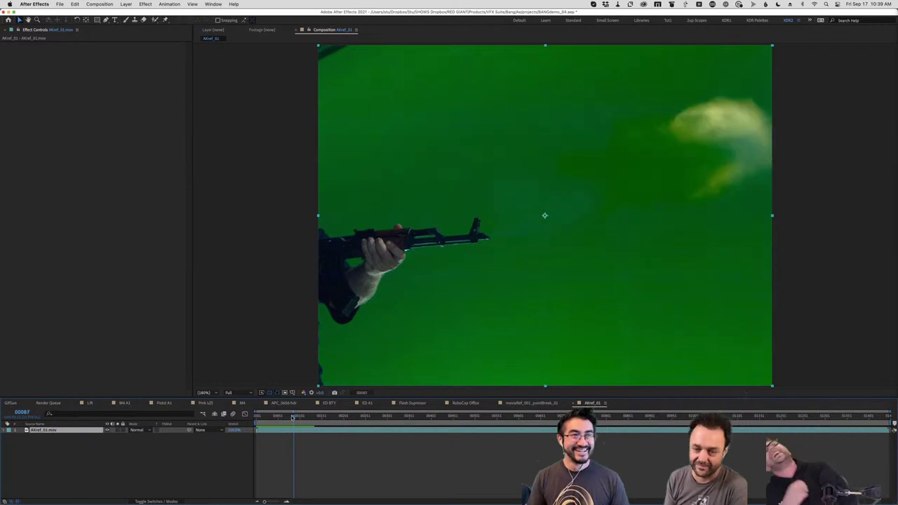
drag(293, 417, 293, 417)
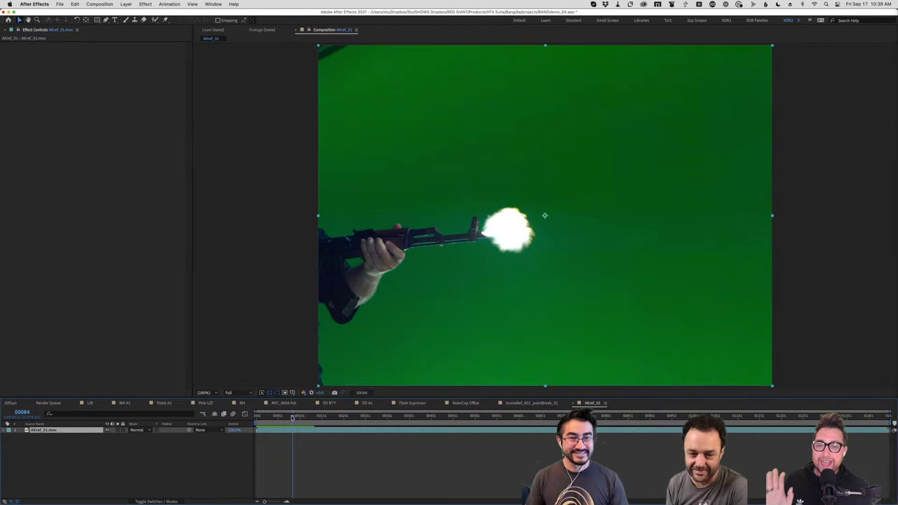
drag(293, 417, 293, 417)
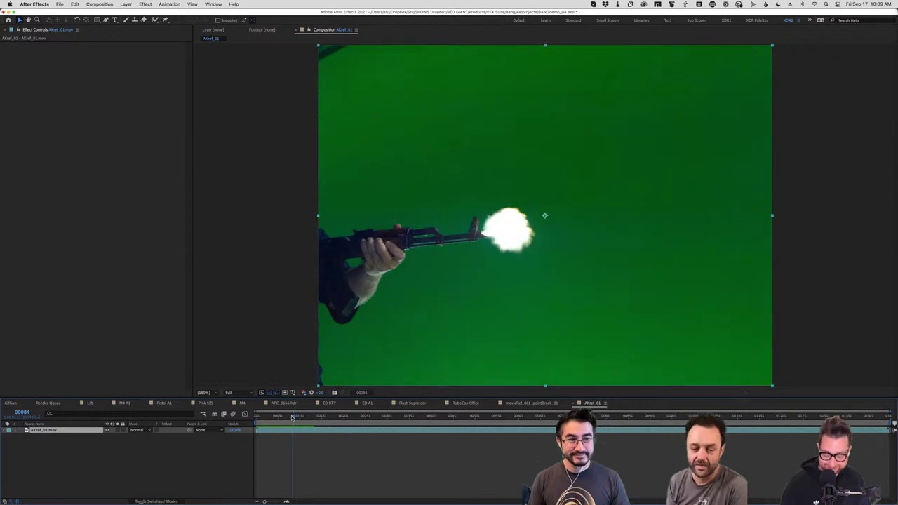
drag(293, 417, 294, 417)
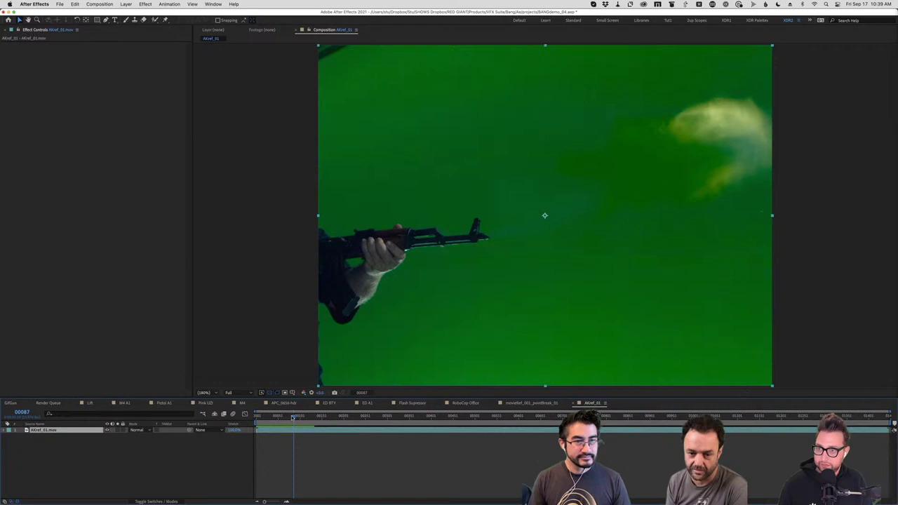
drag(294, 417, 292, 417)
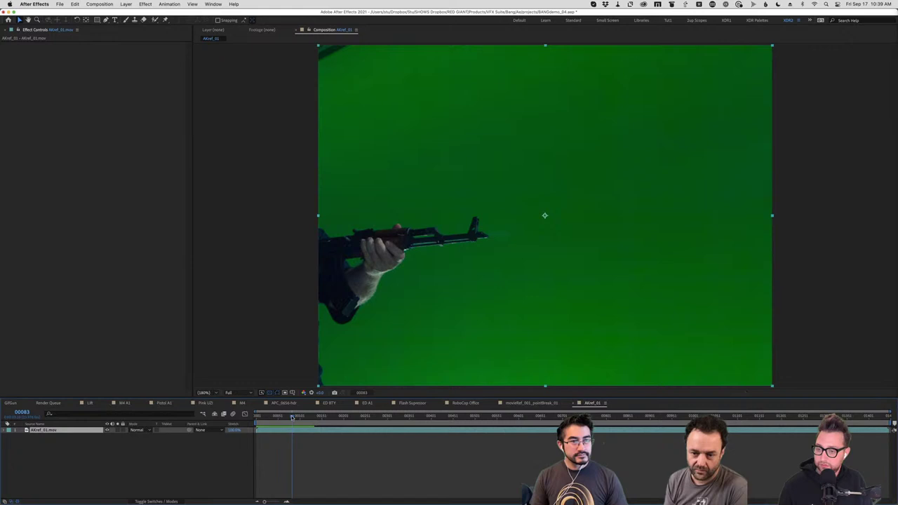
drag(293, 417, 293, 417)
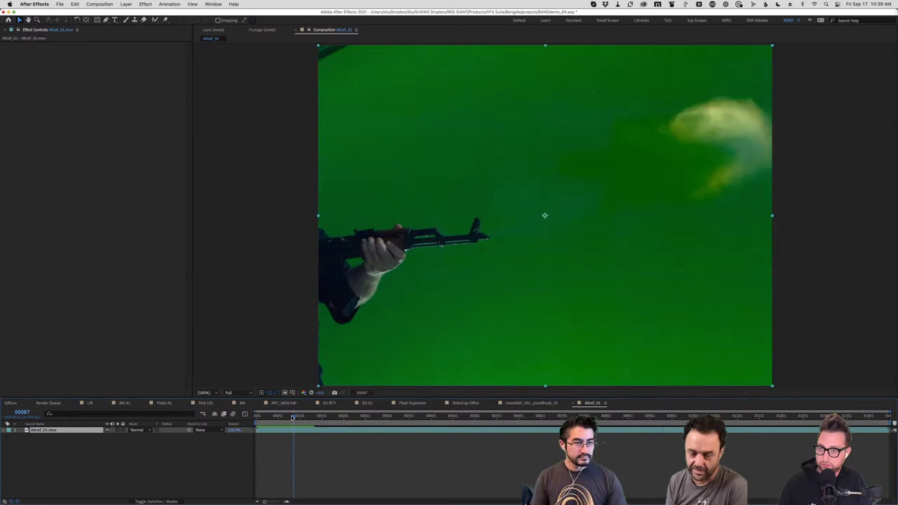
drag(293, 417, 292, 417)
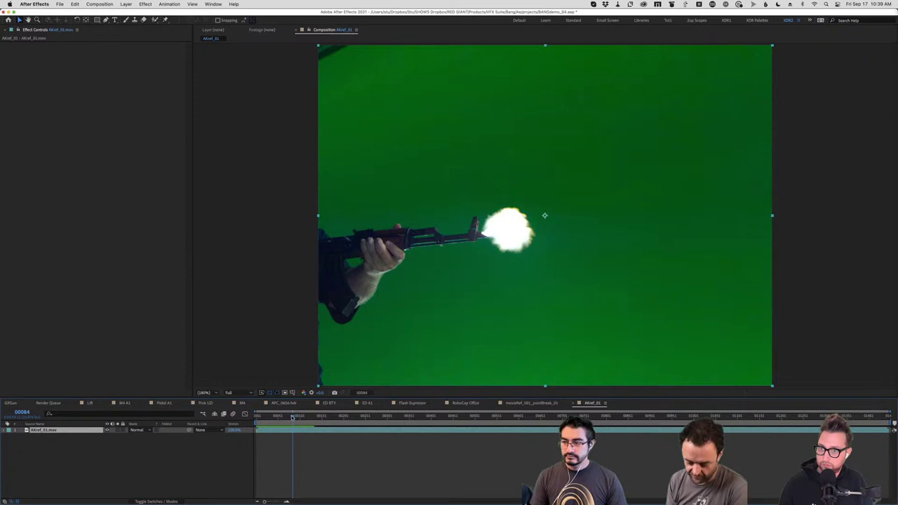
drag(293, 417, 294, 417)
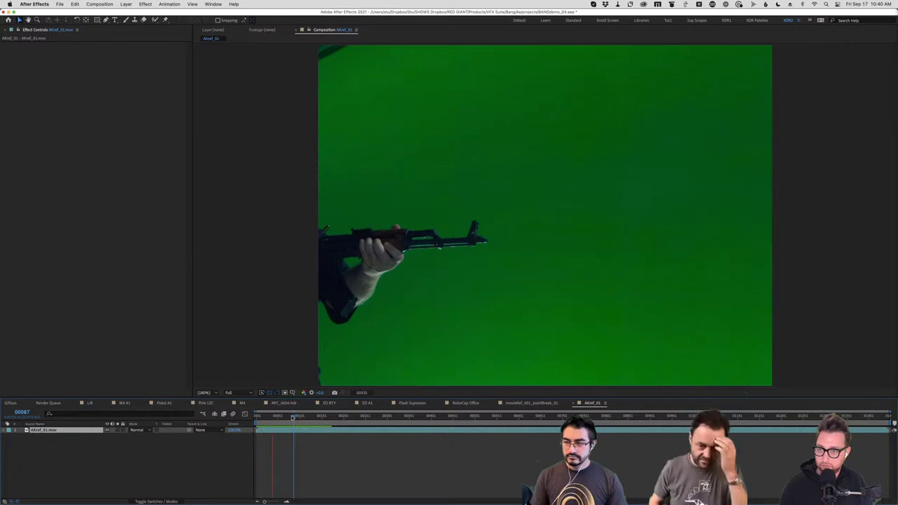
drag(293, 416, 294, 417)
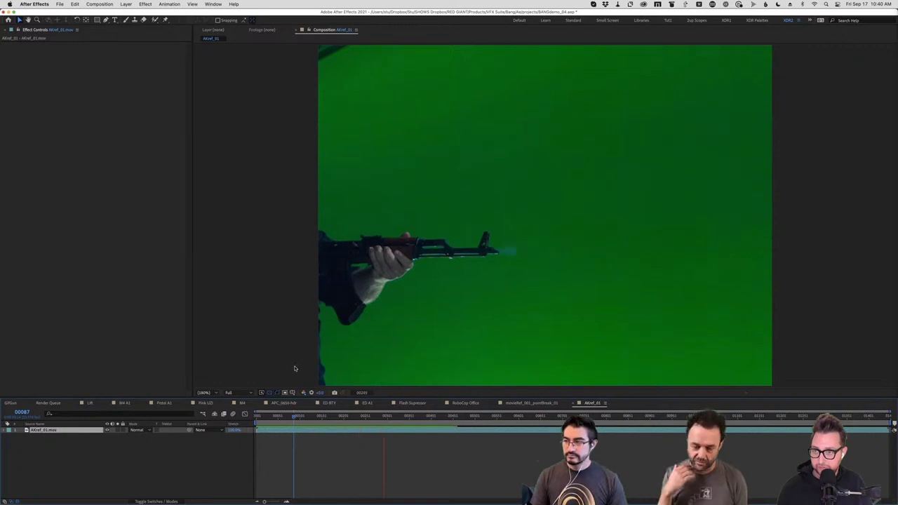
Step frame by frame past each AK shot's flash, smoke puffs and ejected casing, then jump to the end
key(Page_Down)
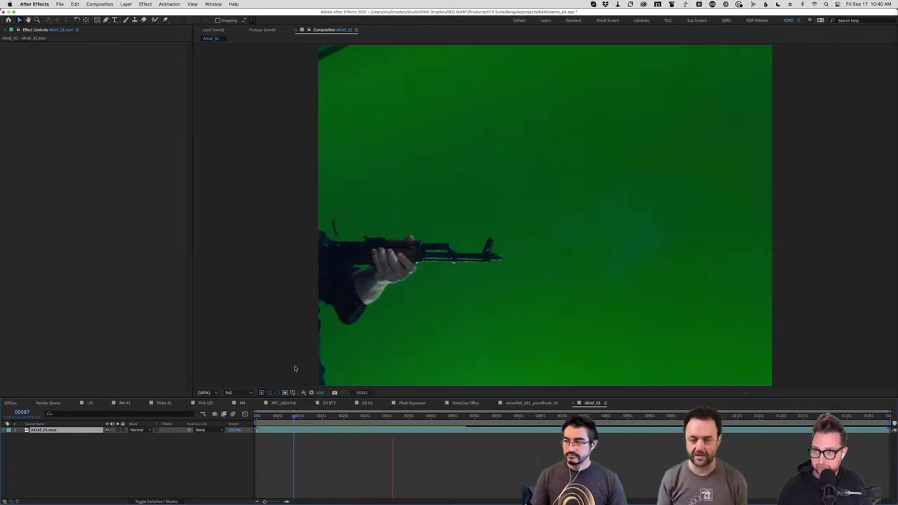
key(Page_Down)
key(Page_Down)
key(Page_Down)
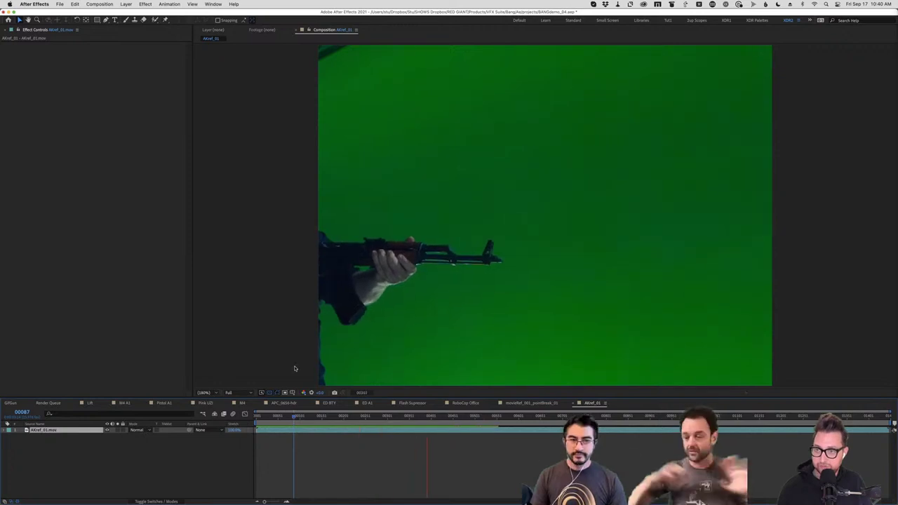
key(Page_Down)
key(Page_Down)
key(Page_Down)
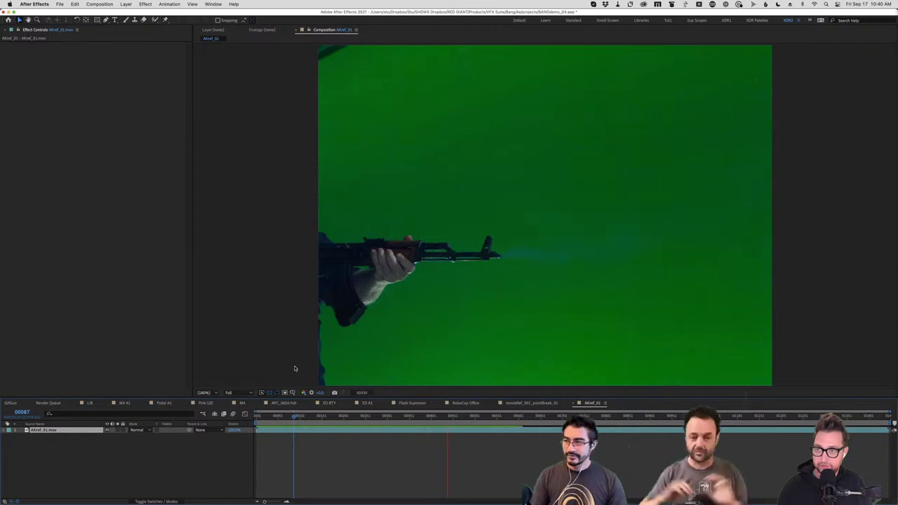
key(Page_Down)
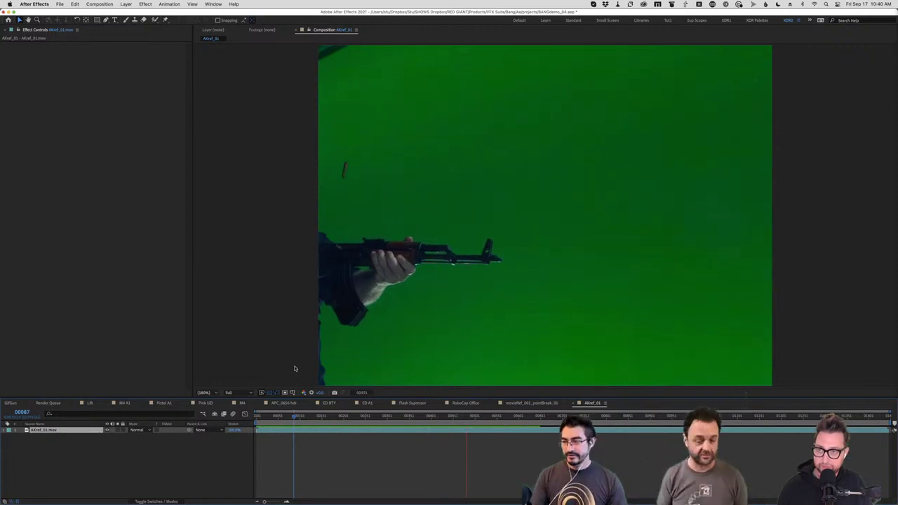
key(Page_Down)
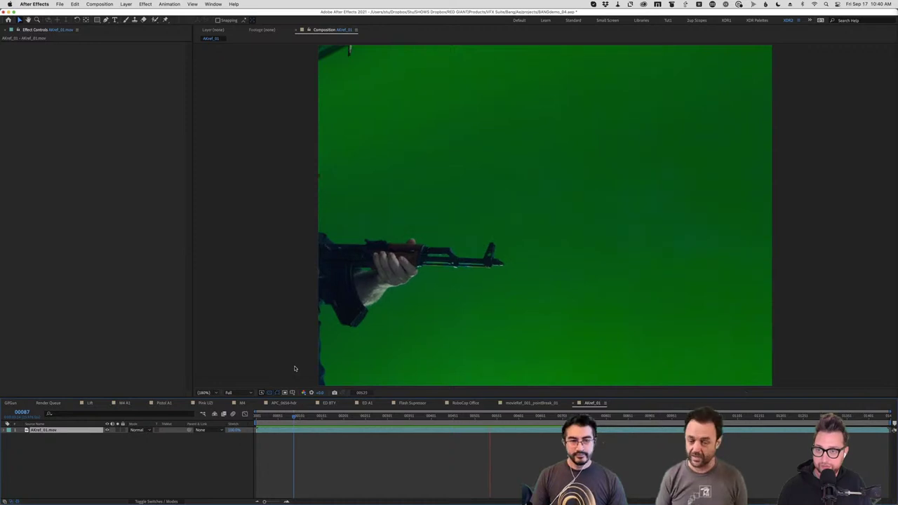
key(Page_Down)
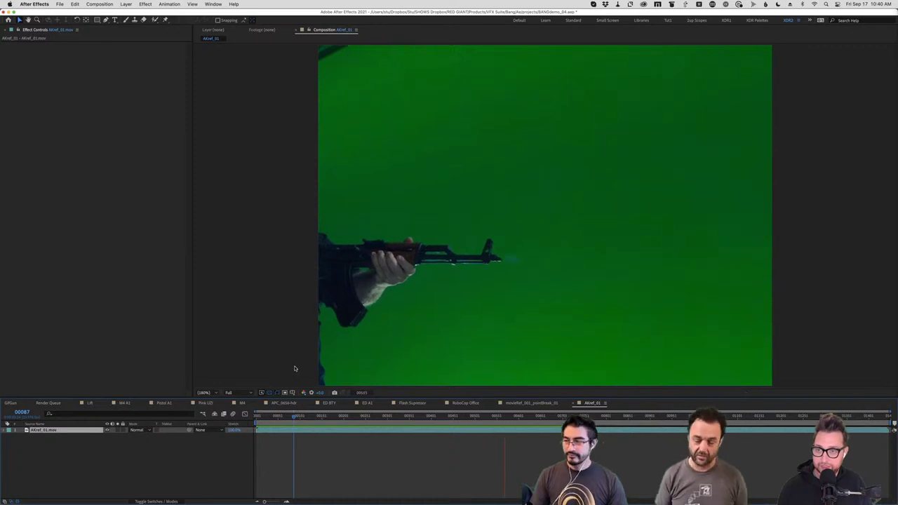
key(Page_Down)
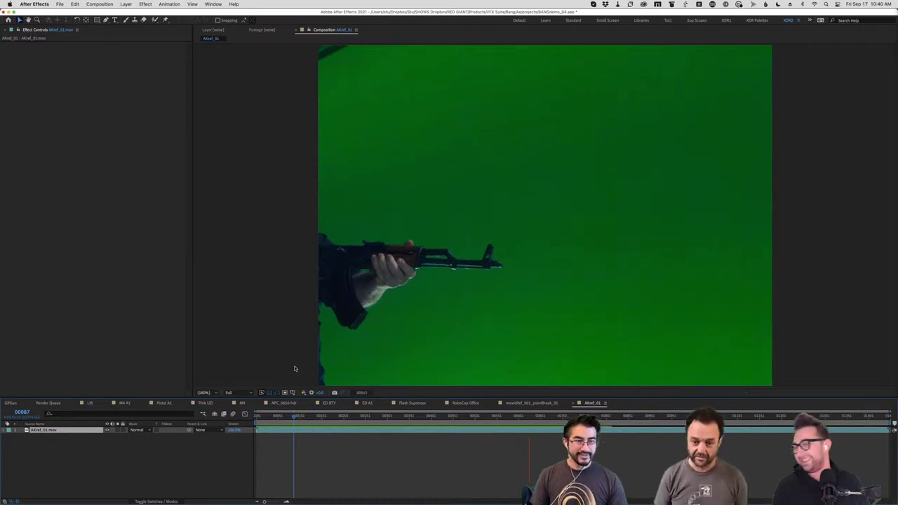
key(Page_Down)
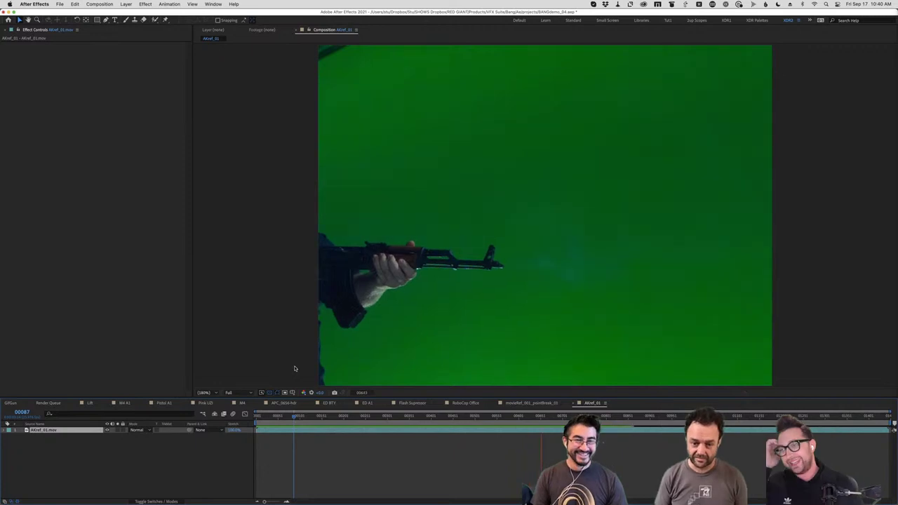
key(Page_Down)
key(Page_Down)
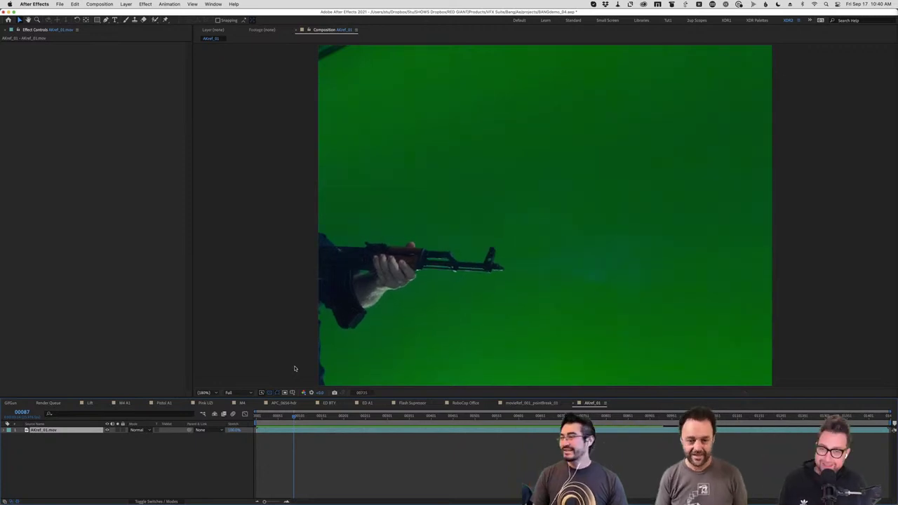
key(Page_Down)
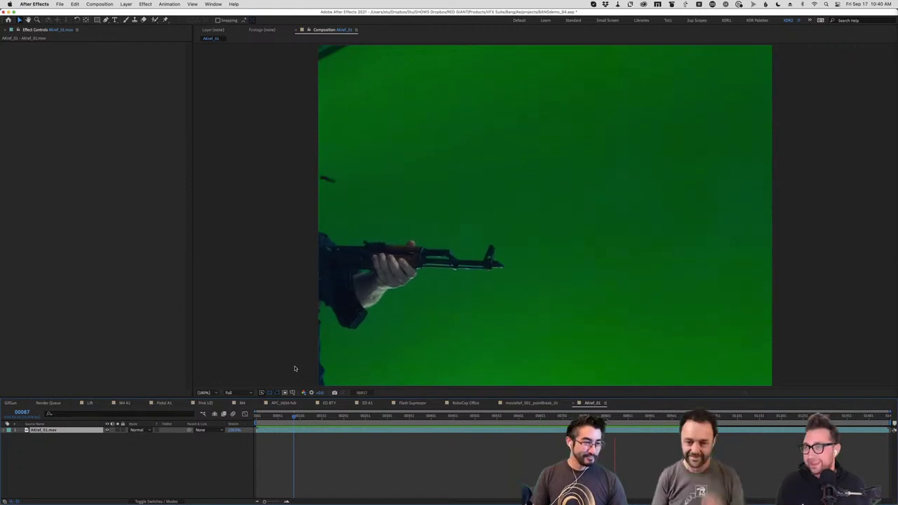
key(Page_Down)
key(Page_Down)
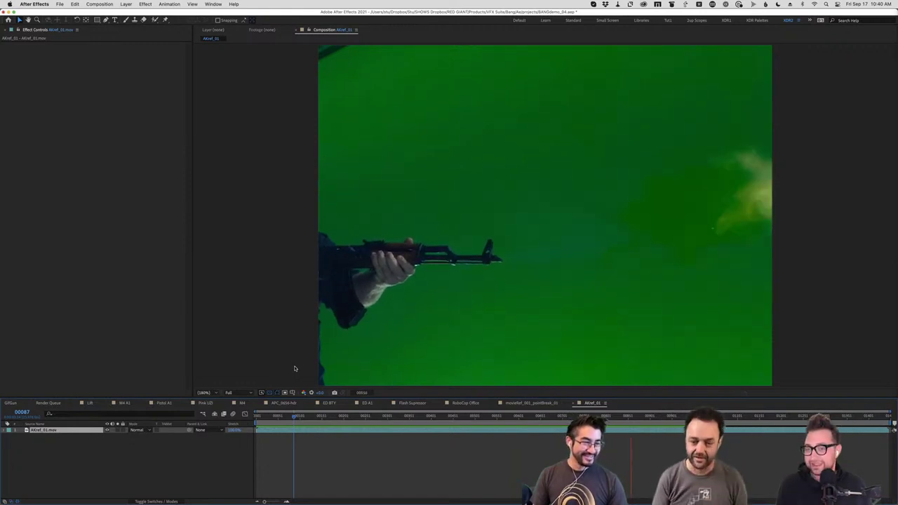
key(Page_Down)
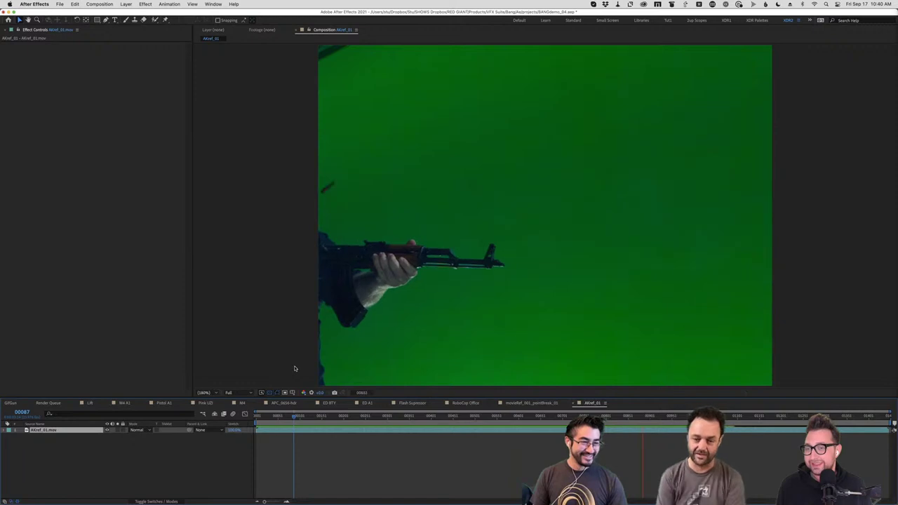
key(Page_Down)
key(Page_Down)
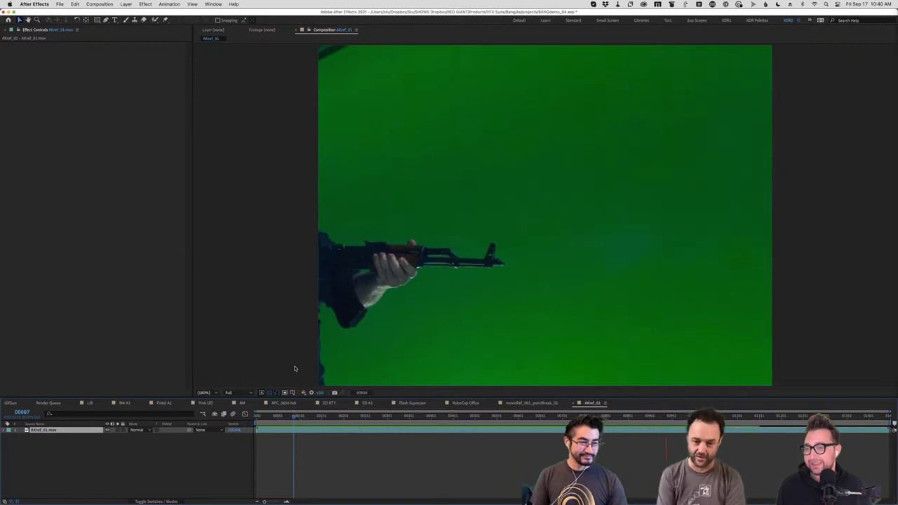
key(Page_Down)
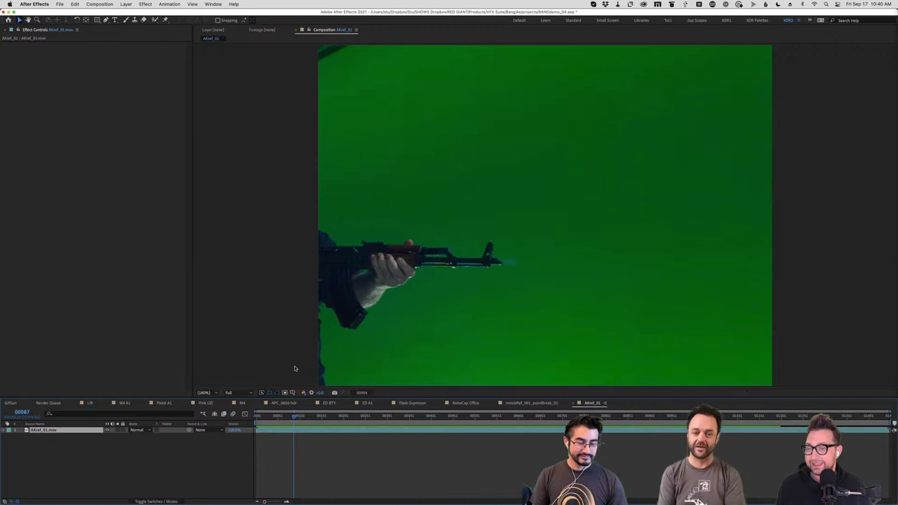
key(Page_Down)
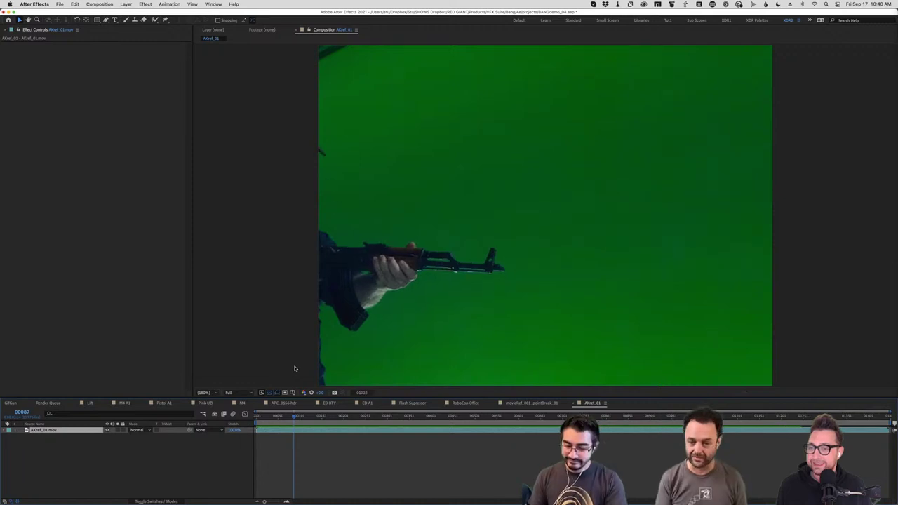
key(Page_Down)
key(Page_Down)
key(Page_Down)
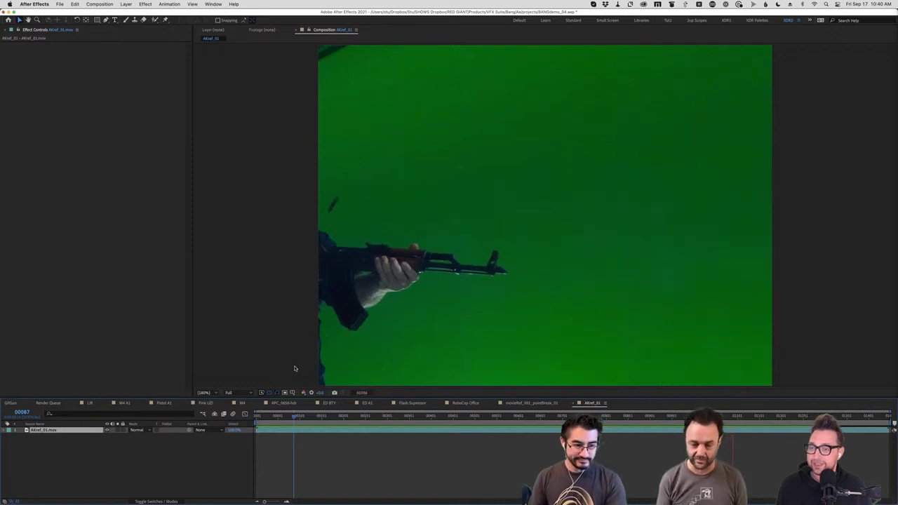
key(End)
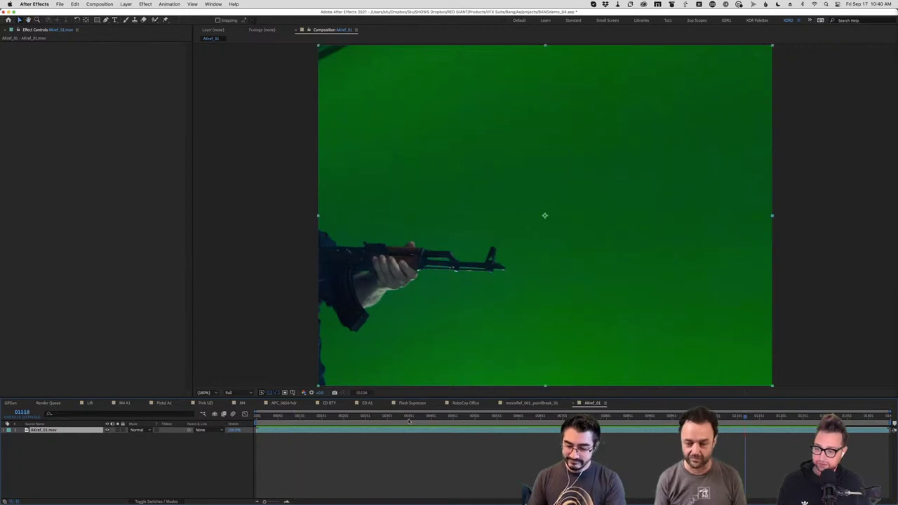
Switch to movieRef_001_pointBreak_01 and play it to watch the pistol's muzzle flash
click(529, 404)
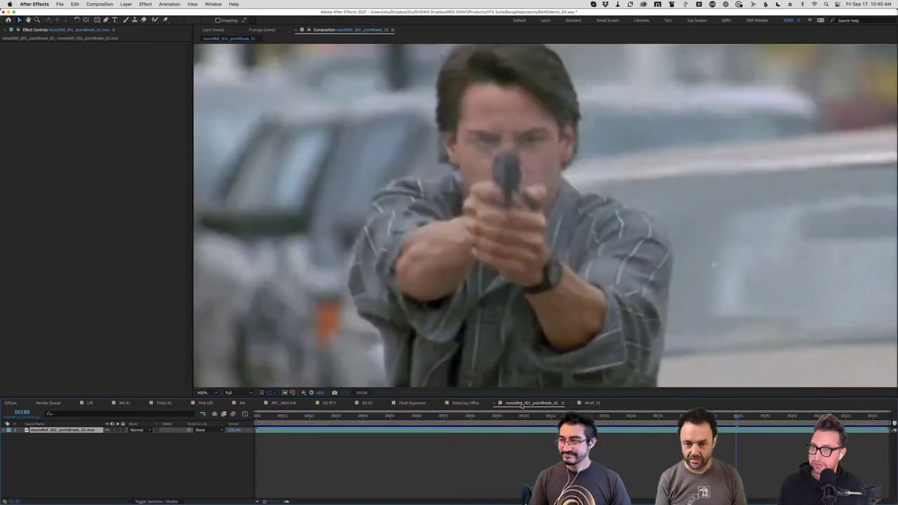
key(space)
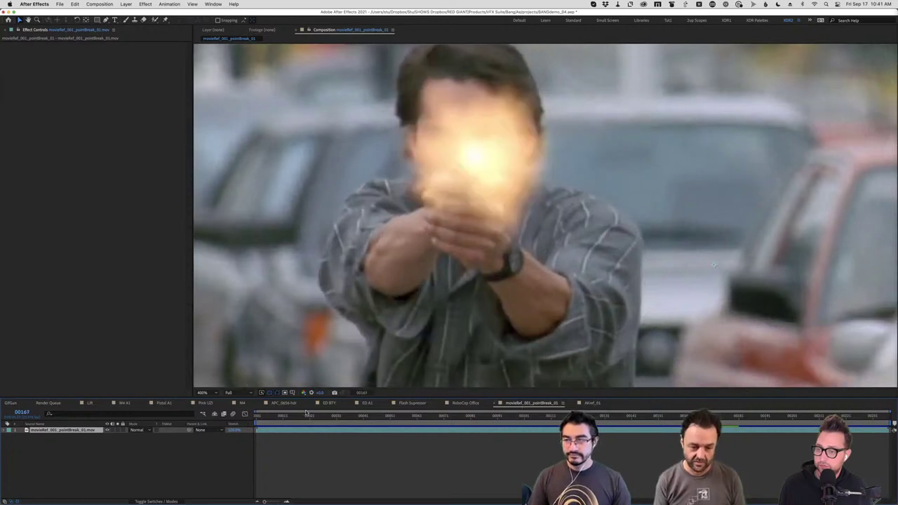
In the Pistol A1 comp, lower the Bang Flash Age from 57% to 30%
click(163, 404)
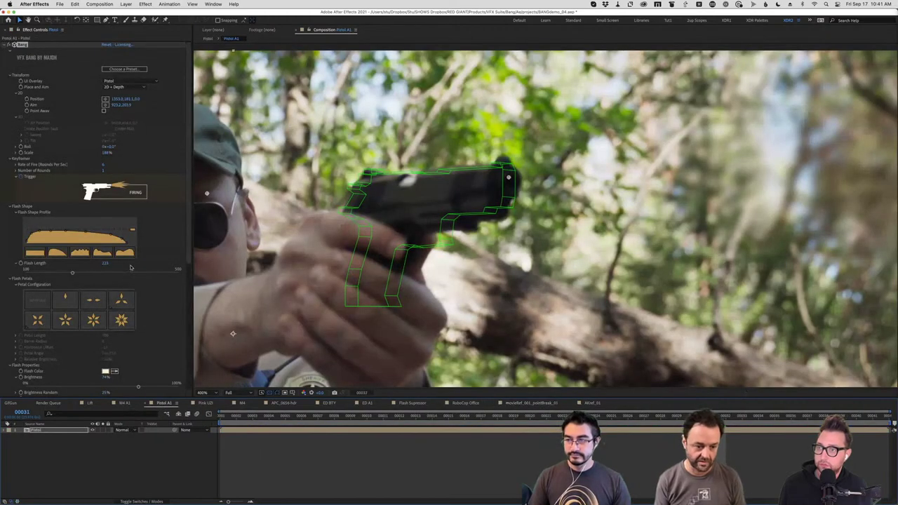
scroll(105, 281, down, 4)
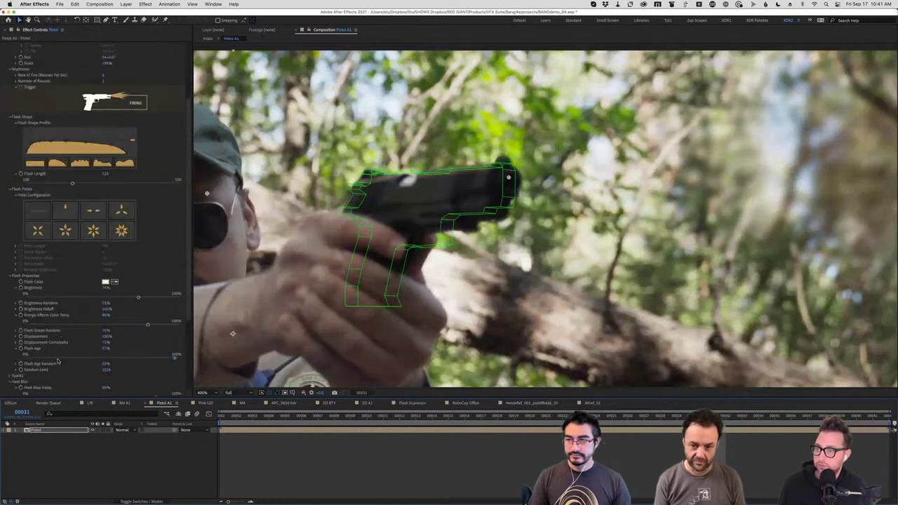
drag(57, 361, 71, 360)
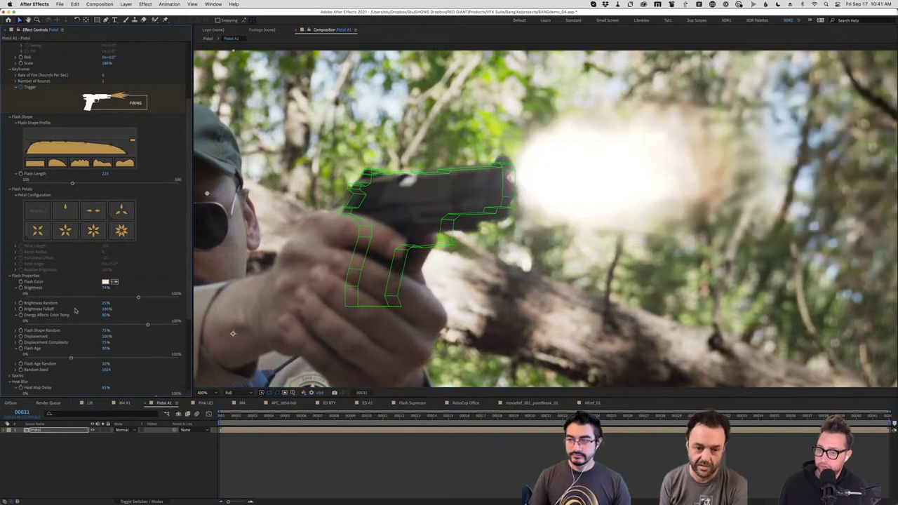
Turn Bang's Show Heat Blur Map on to check it, then turn it back off
scroll(164, 263, down, 2)
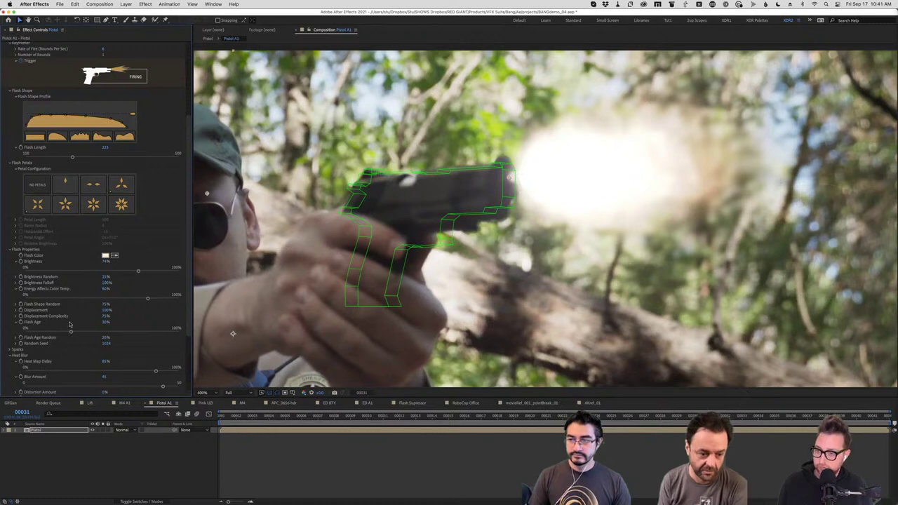
scroll(70, 324, down, 2)
scroll(70, 323, down, 1)
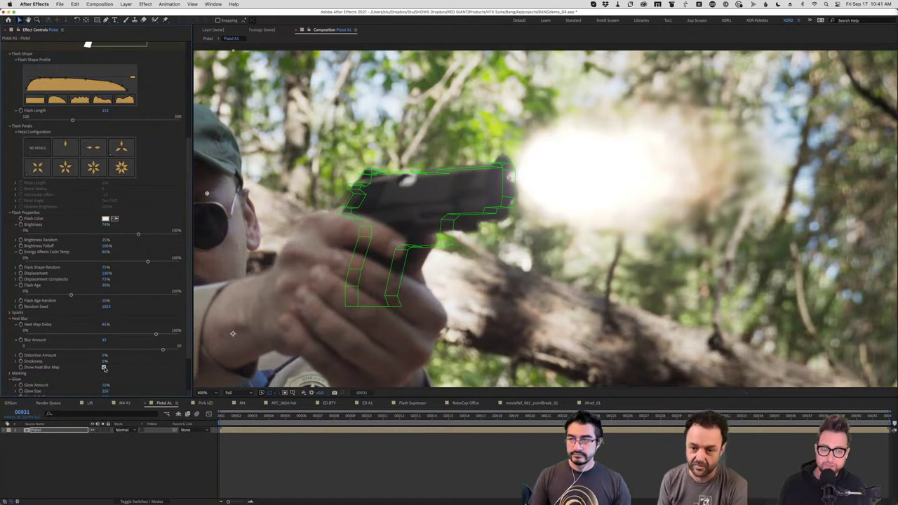
click(104, 368)
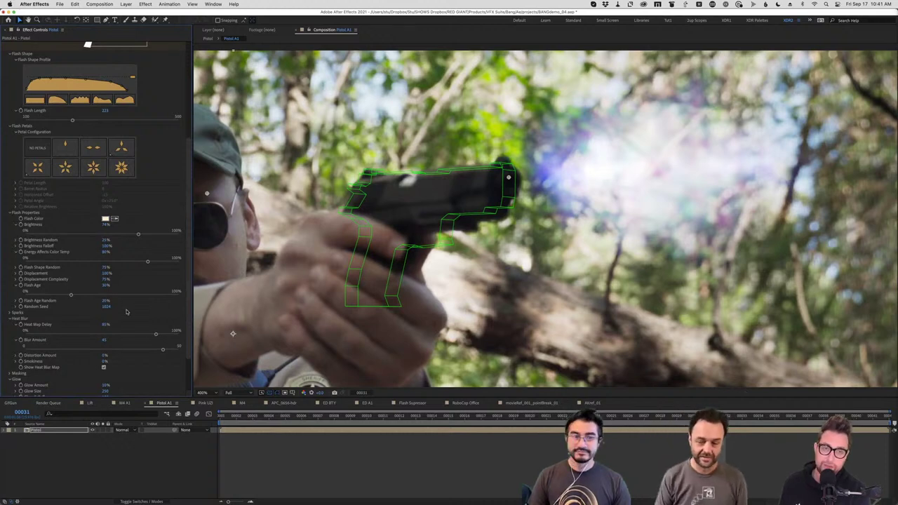
scroll(136, 121, up, 3)
scroll(135, 122, up, 2)
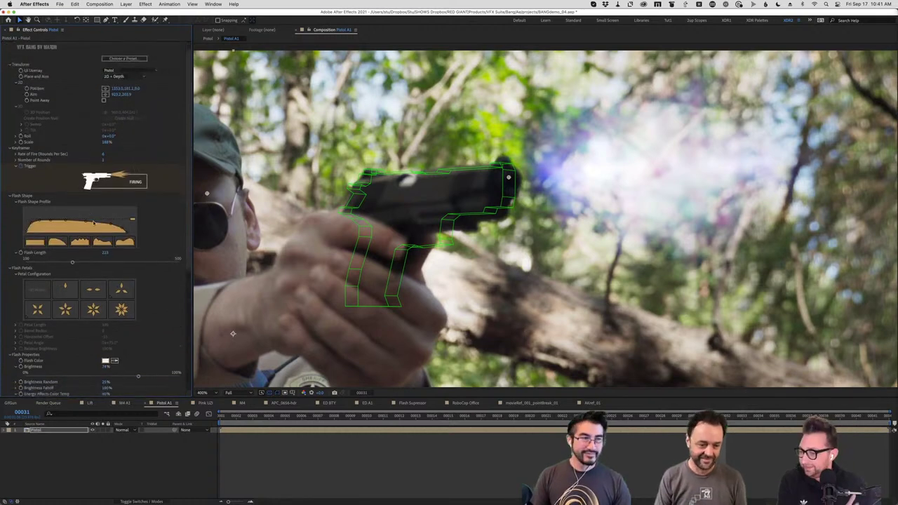
scroll(94, 223, down, 6)
click(103, 320)
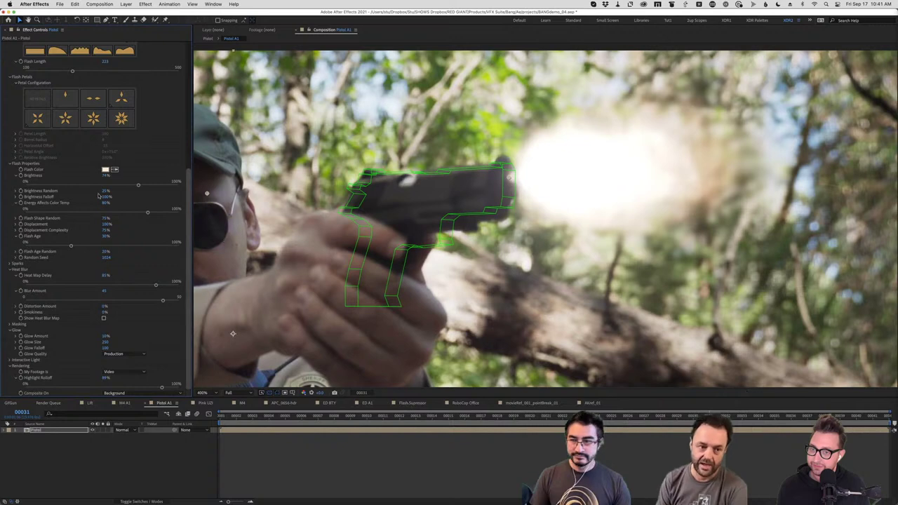
scroll(99, 196, up, 10)
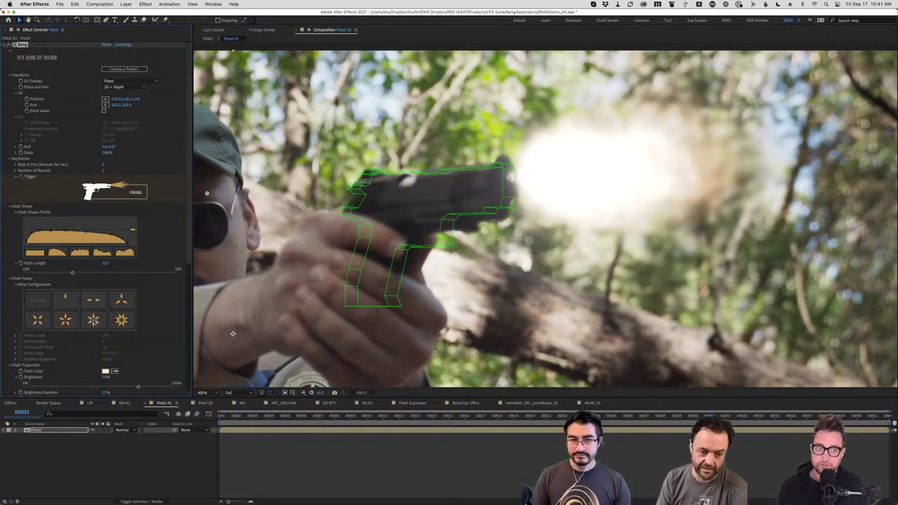
Try the Six Star Flash Petals preset on the pistol flash, then revert to No Petals
click(93, 320)
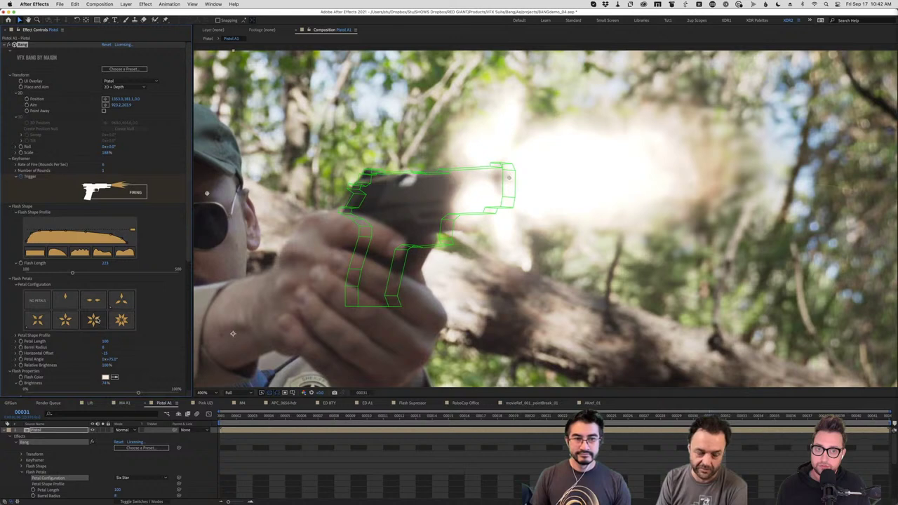
click(40, 300)
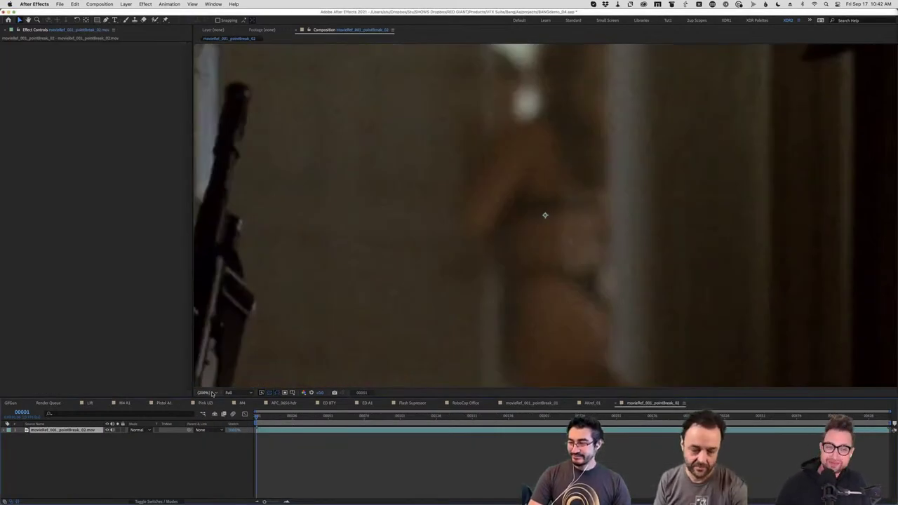
Fit movieRef_001_pointBreak_02 in view, scrub frames 14–23, and step to its muzzle-flash frame
key(shift+slash)
click(278, 418)
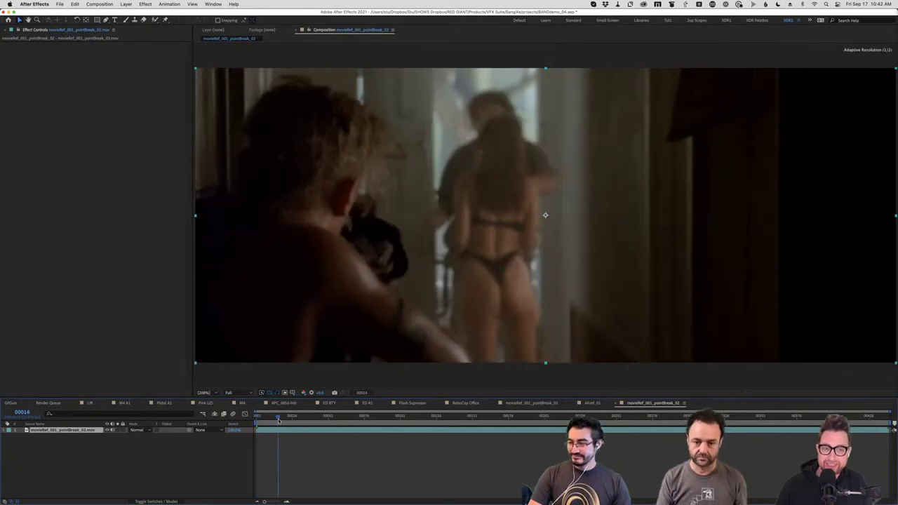
drag(278, 419, 312, 421)
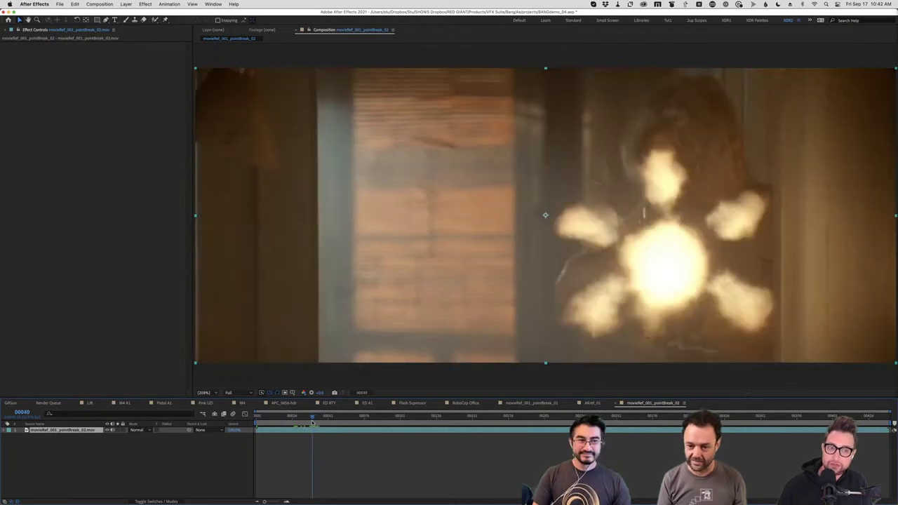
key(Page_Up)
key(Page_Up)
key(Page_Up)
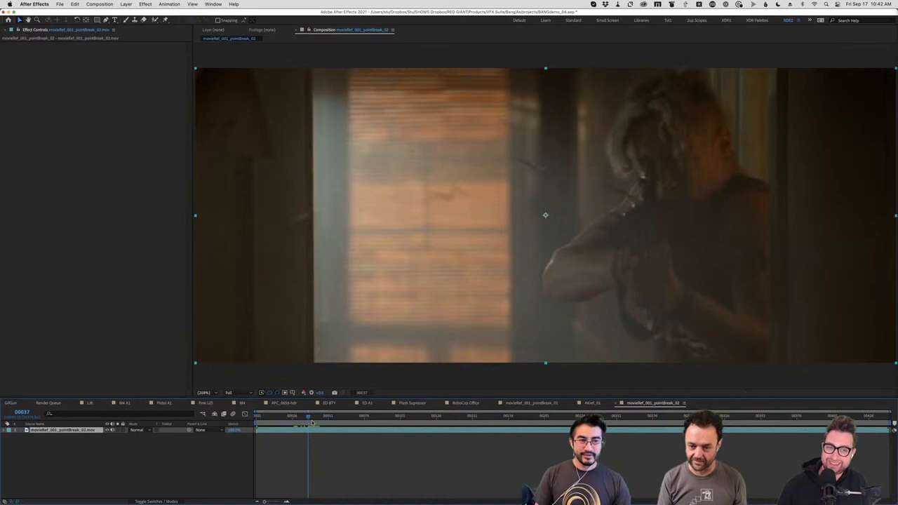
key(Page_Down)
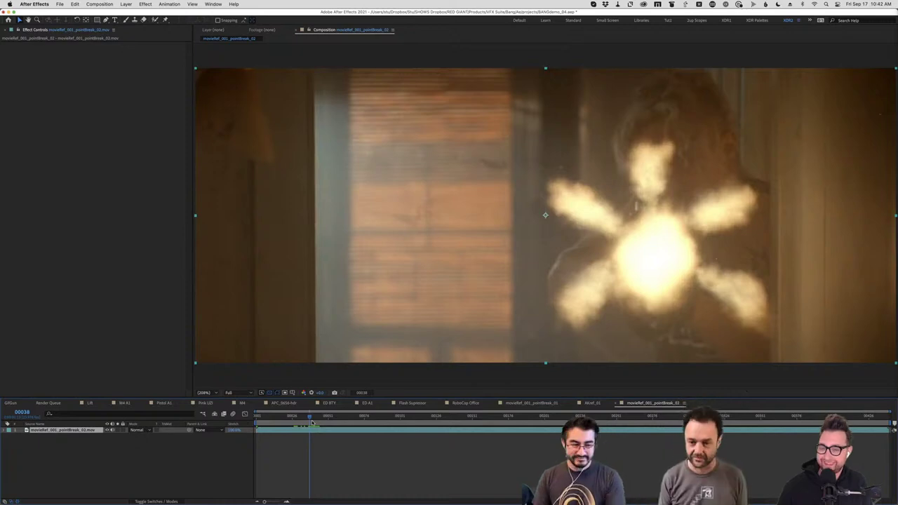
key(Page_Down)
key(Page_Up)
key(Page_Up)
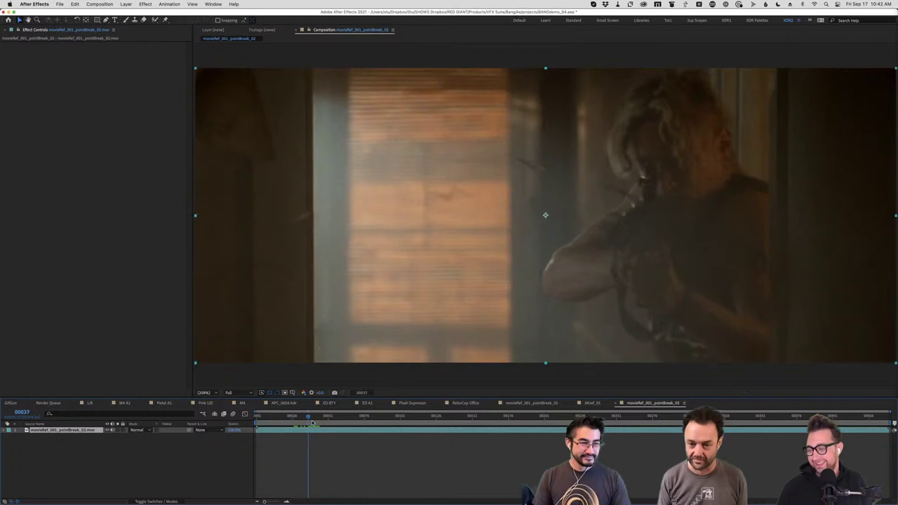
key(Page_Down)
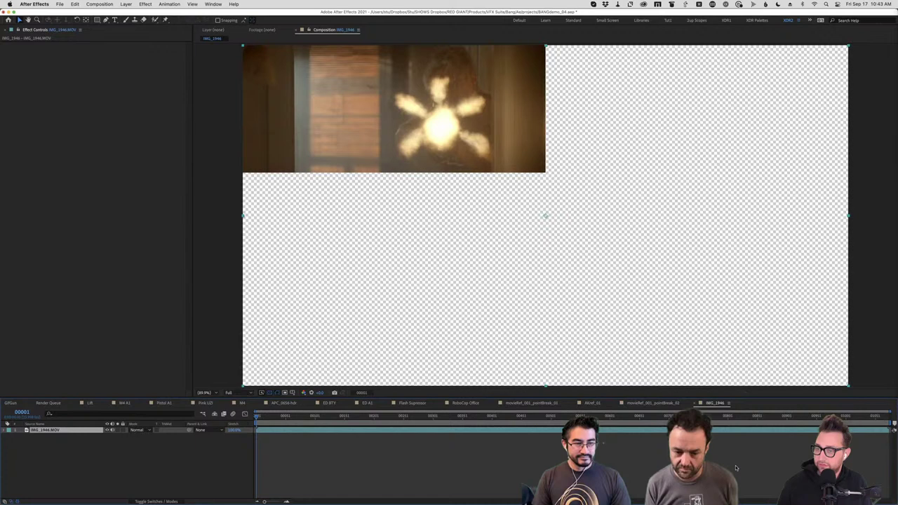
Switch to the Flash Supressor composition with the SMG and detached suppressor
click(413, 403)
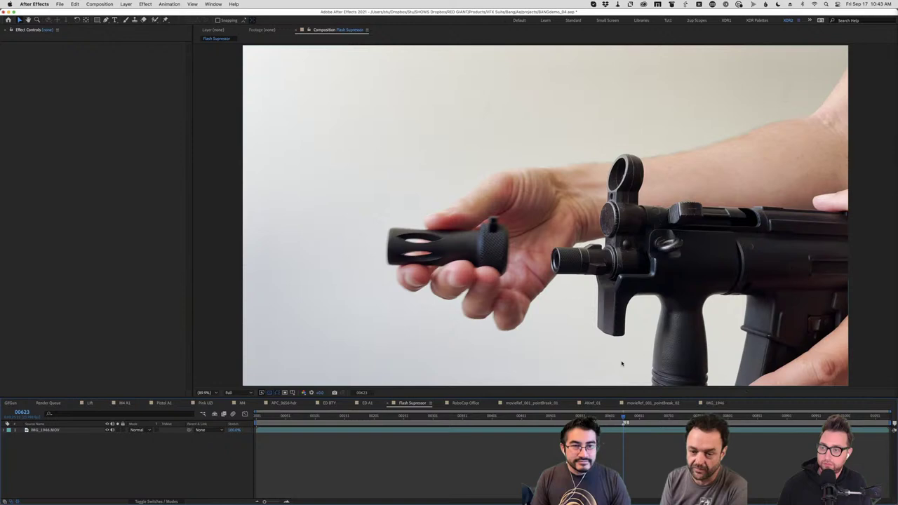
Scrub and step through the flash suppressor footage, then play it back
drag(624, 420, 626, 420)
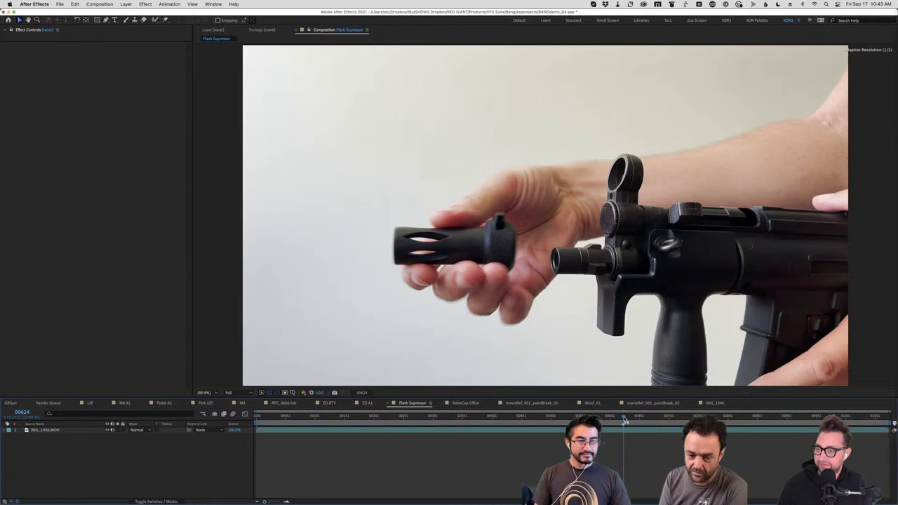
drag(625, 420, 622, 421)
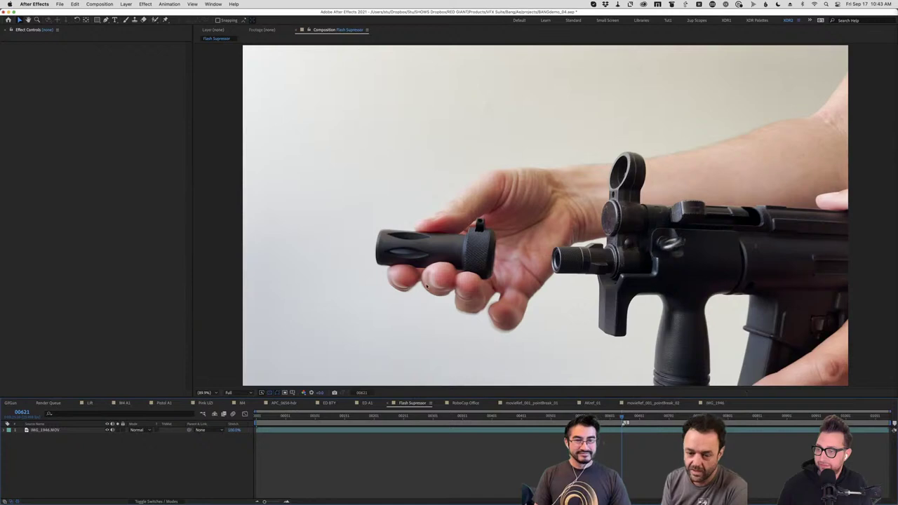
key(Page_Down)
key(Page_Down)
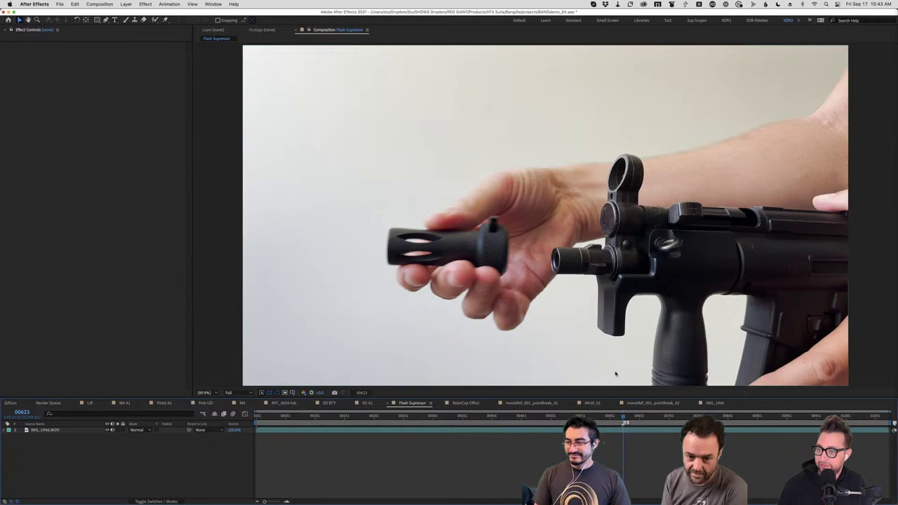
key(space)
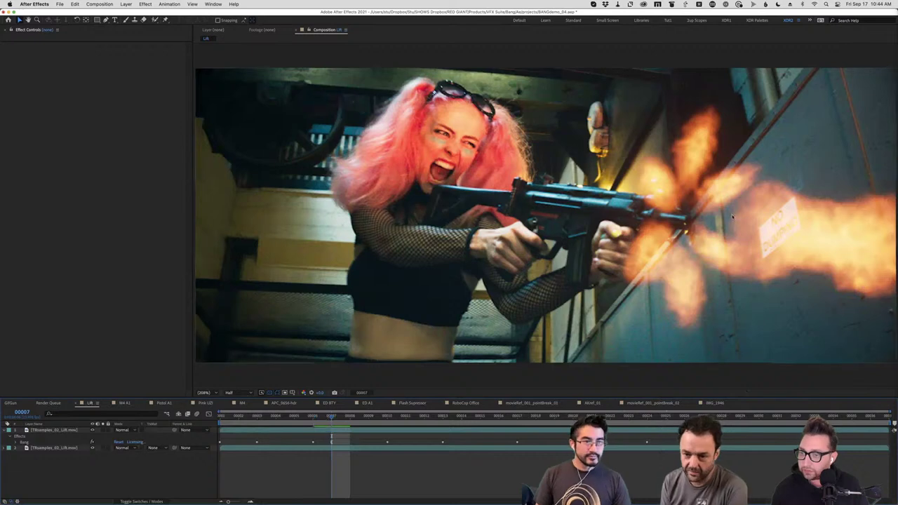
Select layer 1 in the Lift timeline to show its Bang effect controls
click(639, 215)
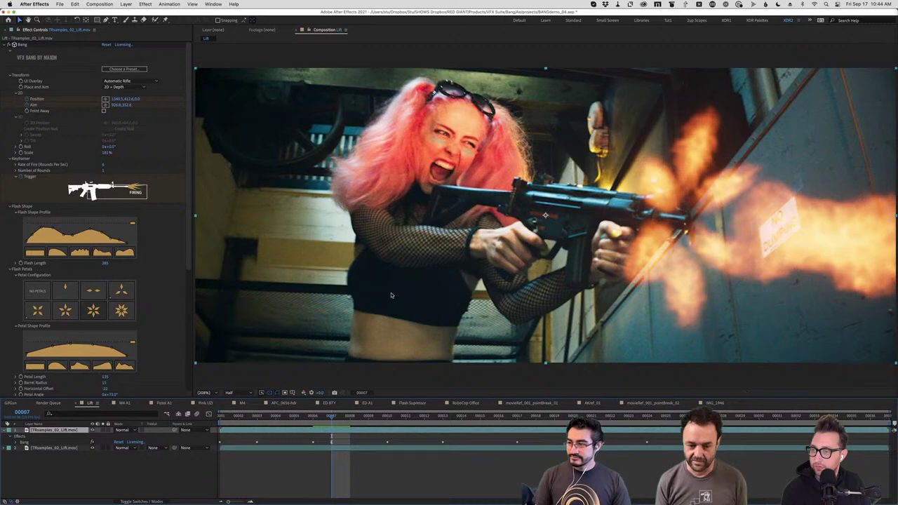
Drag Bang's gun guide and flash handles to line up with the real SMG
click(22, 45)
drag(539, 198, 550, 247)
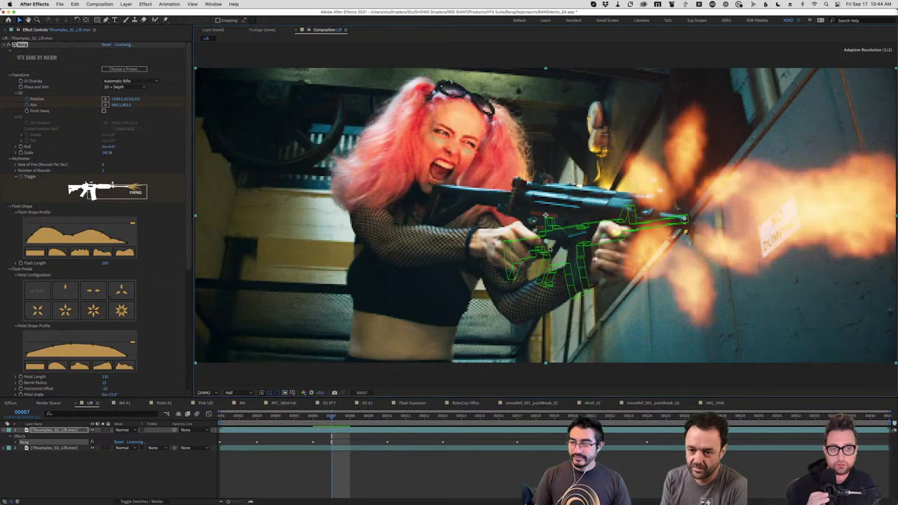
drag(550, 247, 516, 201)
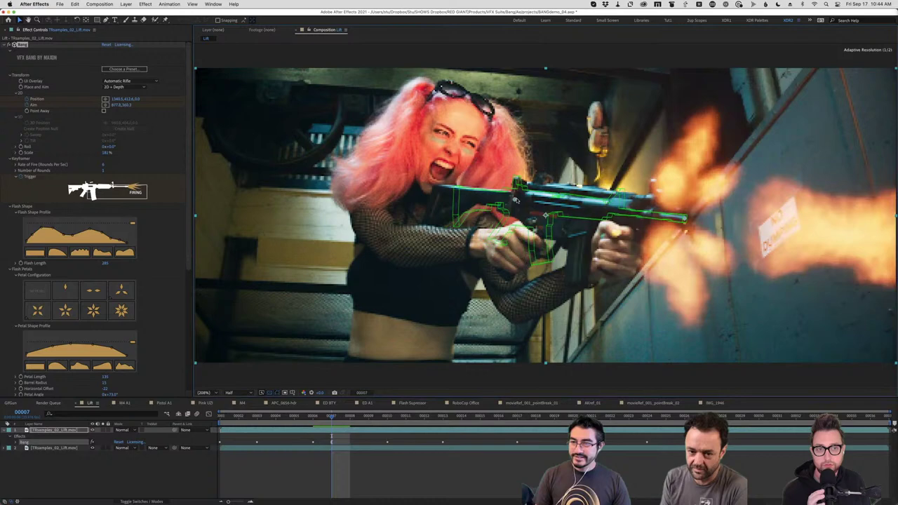
Lower Bang's Flash Age in Flash Properties, then switch to the ED BTY robot comp
scroll(90, 283, down, 5)
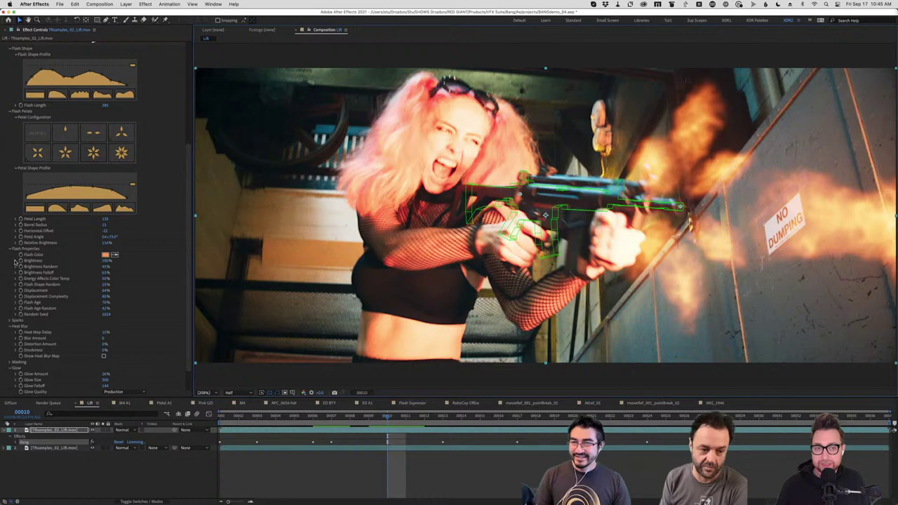
click(15, 302)
drag(132, 309, 90, 314)
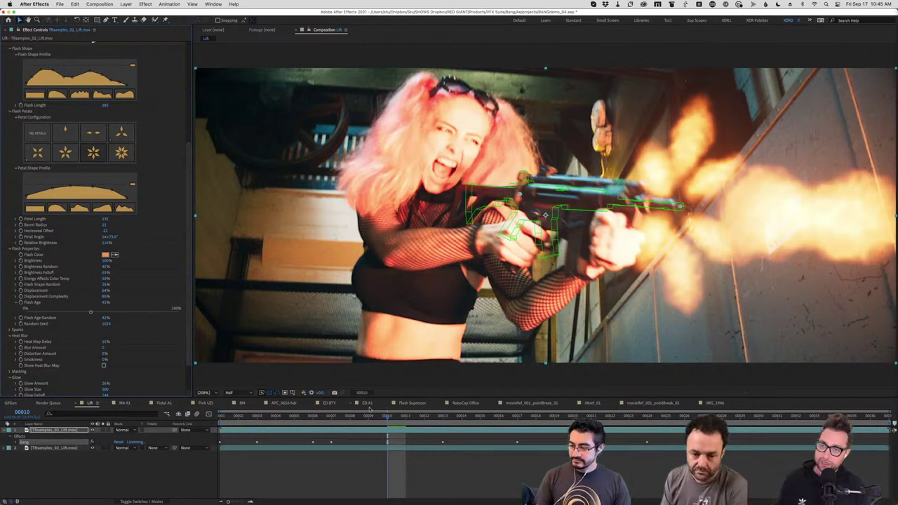
click(333, 403)
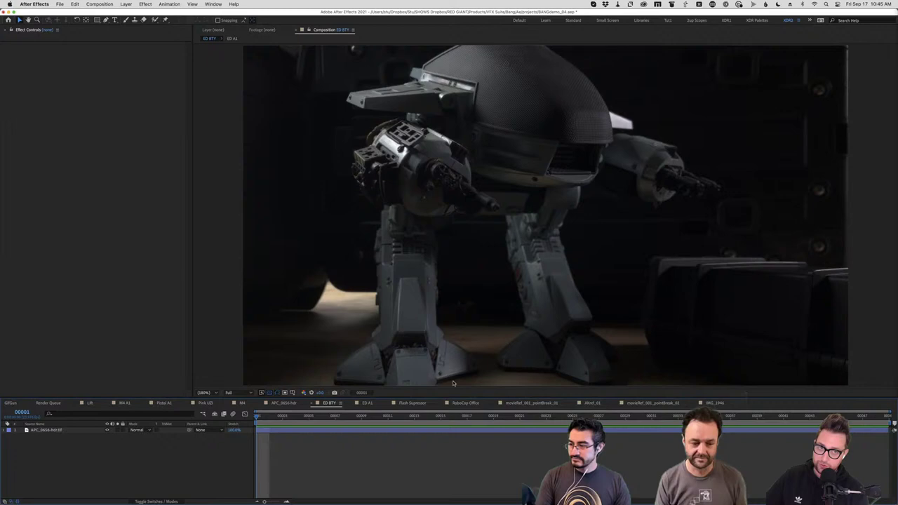
Select the APC_0656-hdr.tif robot footage layer in the ED-209 comp
click(73, 430)
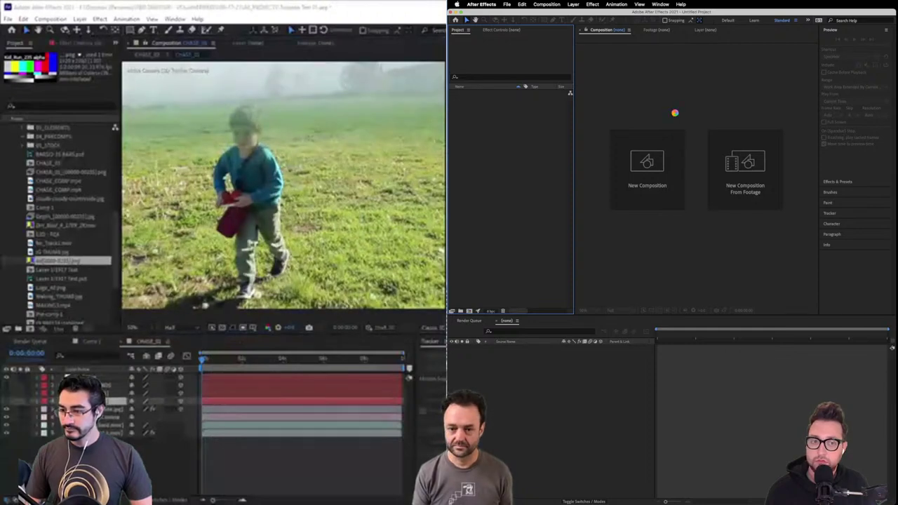
Skip the footage import and run a script file that builds the room comp with a camera
click(704, 178)
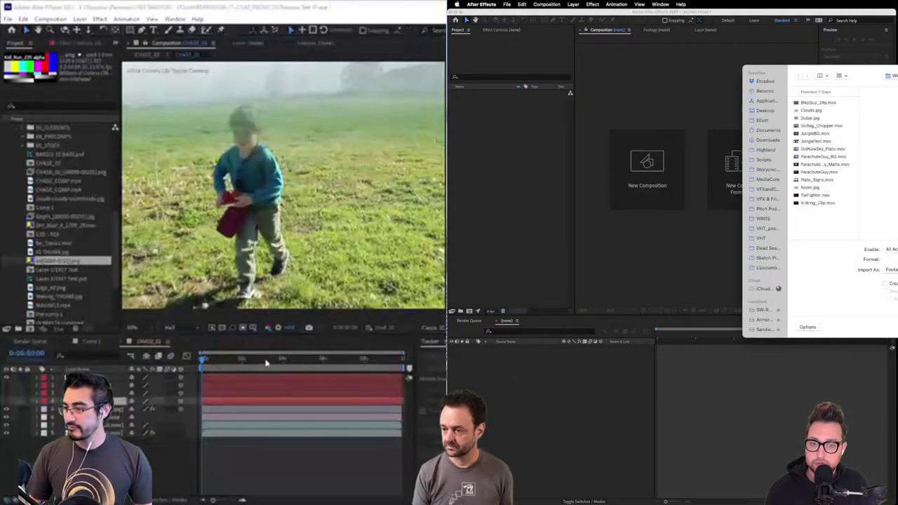
key(Escape)
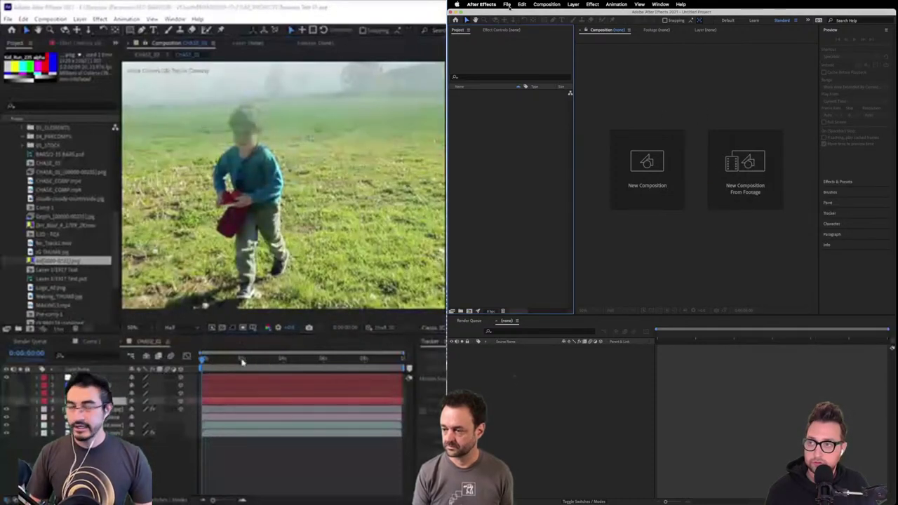
click(507, 5)
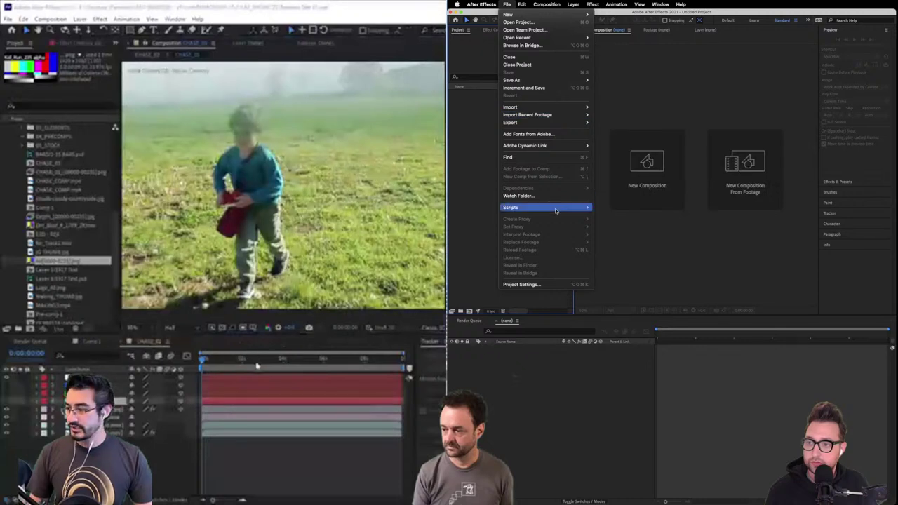
click(631, 208)
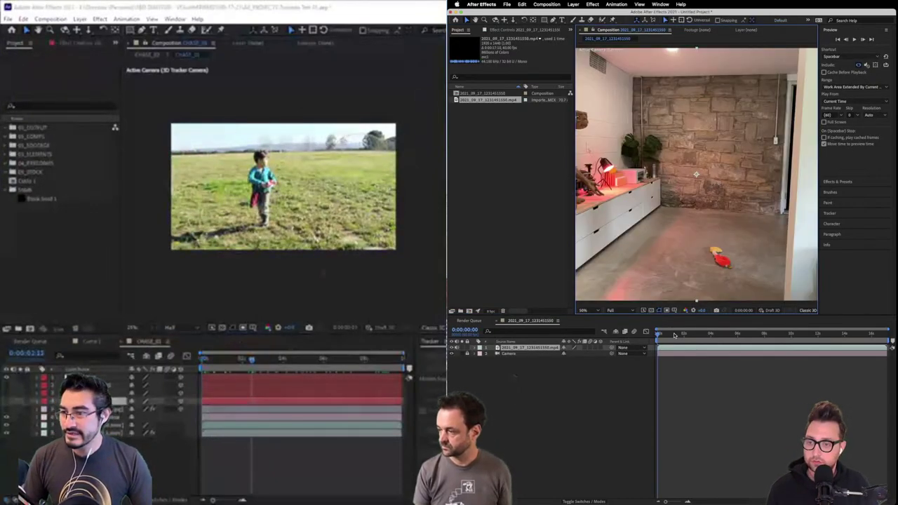
Add a 3D Null 1 and push it back to about Z 1166, near the brick wall
key(shift+slash)
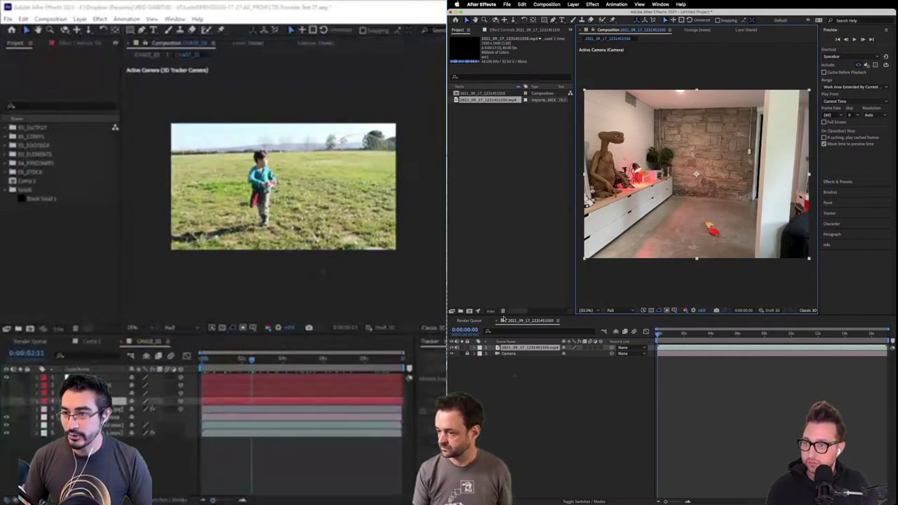
click(575, 4)
mouse_move(610, 14)
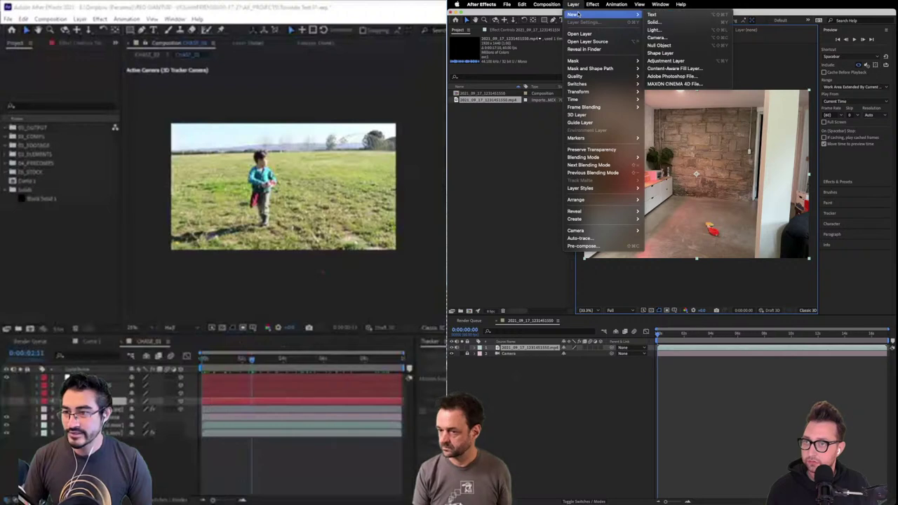
click(666, 46)
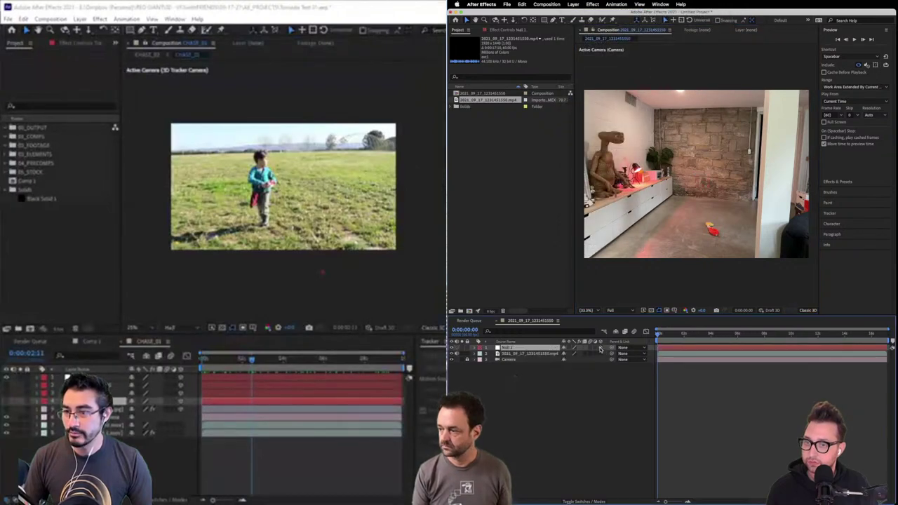
key(p)
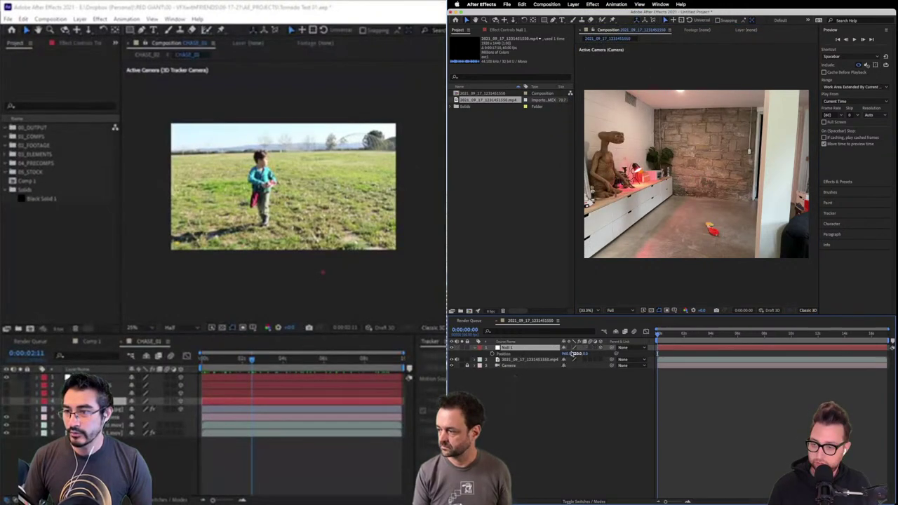
drag(588, 354, 816, 353)
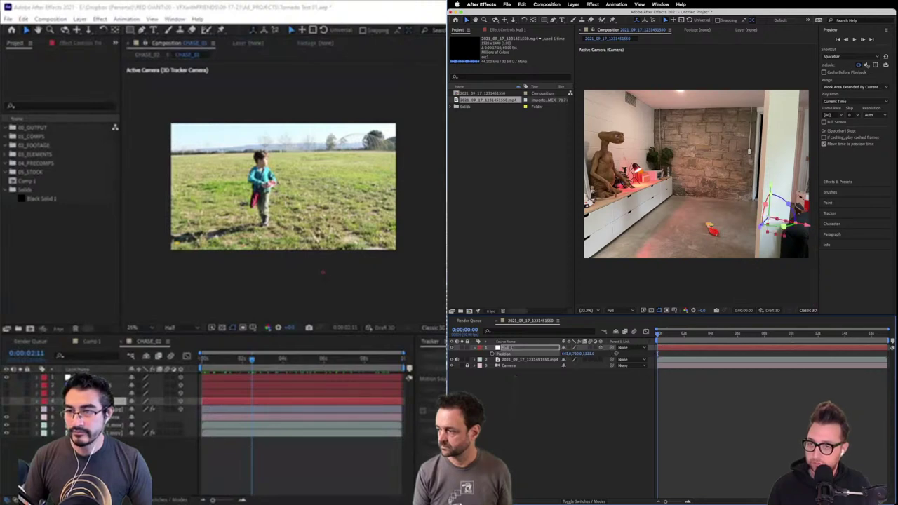
drag(567, 353, 505, 354)
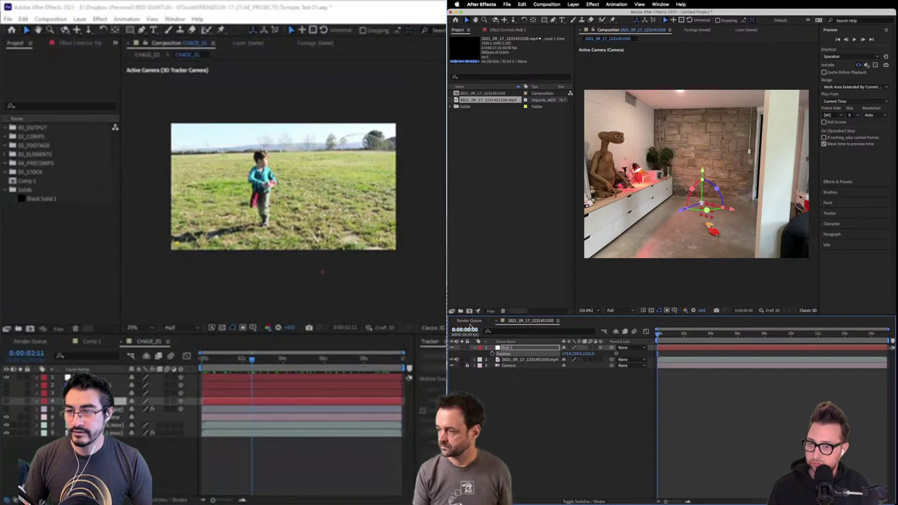
click(587, 365)
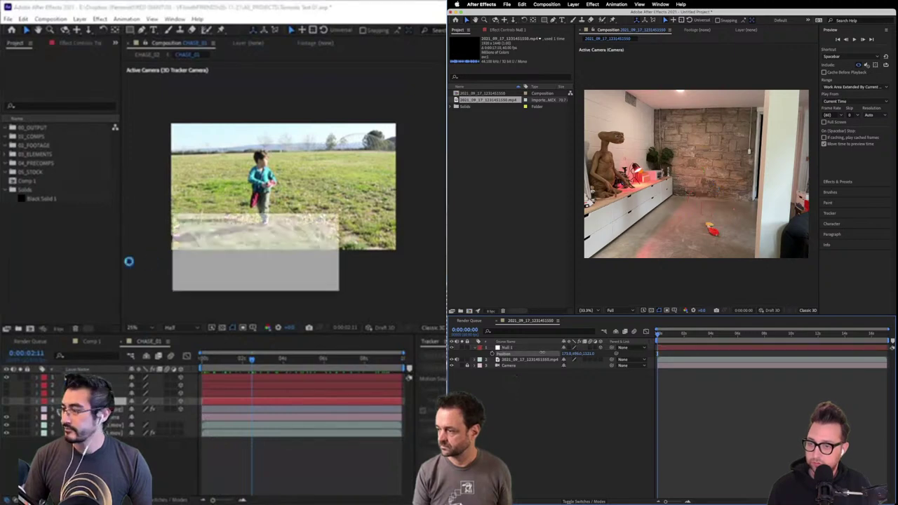
click(575, 348)
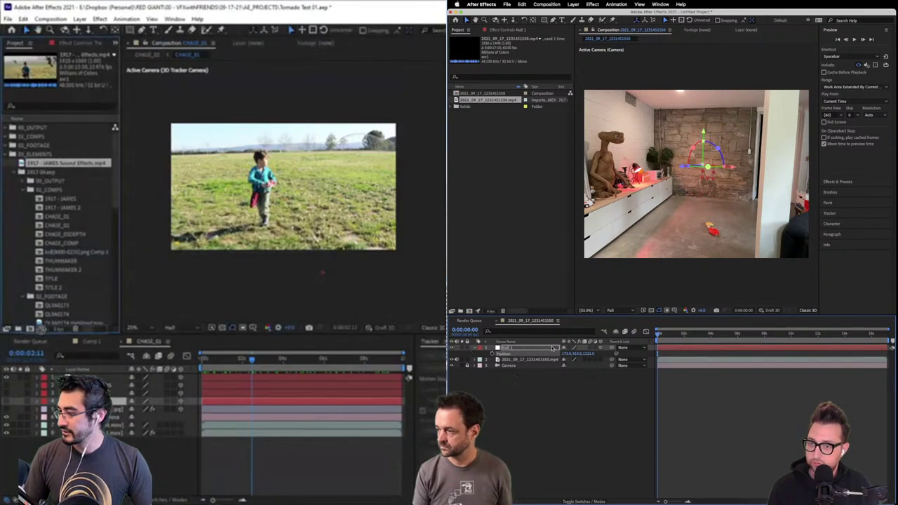
Make a new composition from the 1917 sound effects clip and enlarge its preview
drag(65, 162, 29, 329)
key(period)
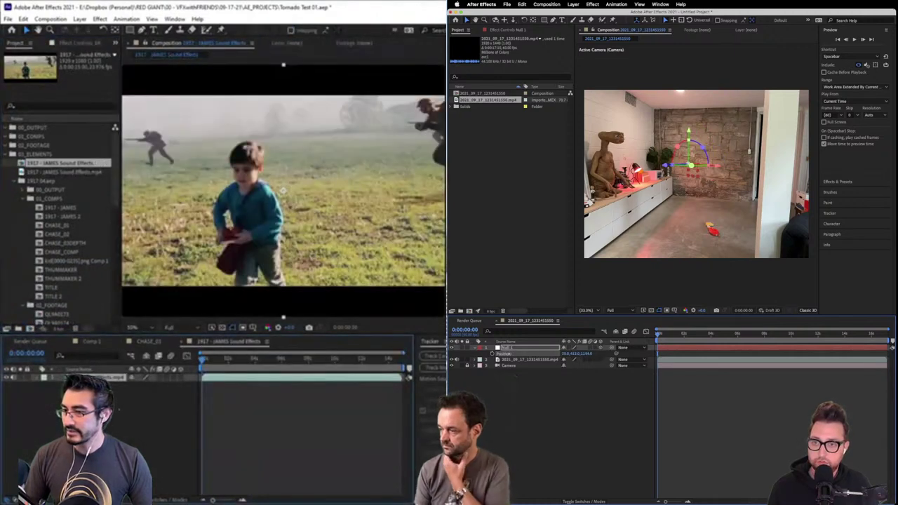
scroll(284, 191, left, 3)
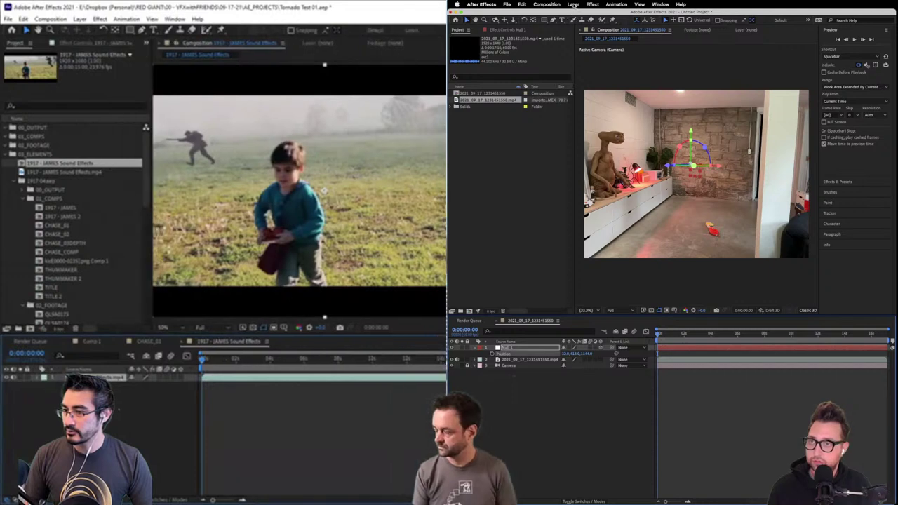
click(574, 4)
Create a new black solid layer named Bang in the room comp
mouse_move(580, 16)
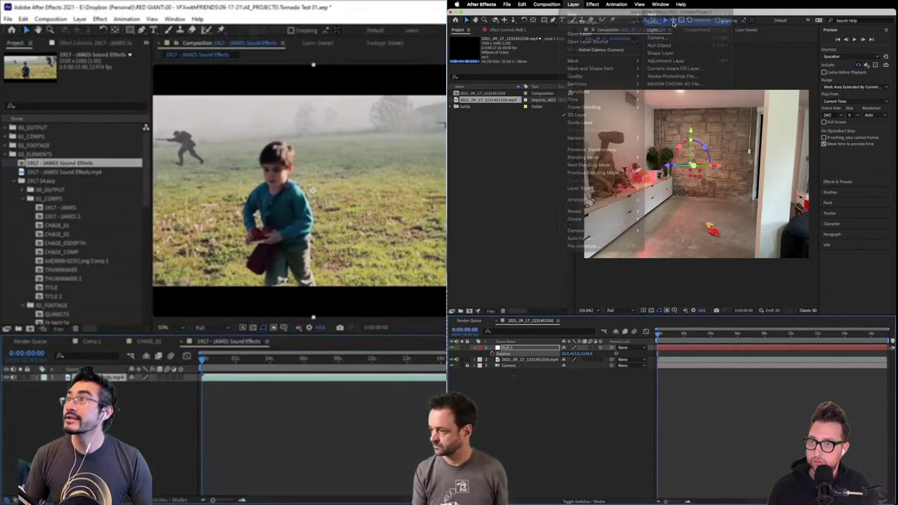
click(673, 22)
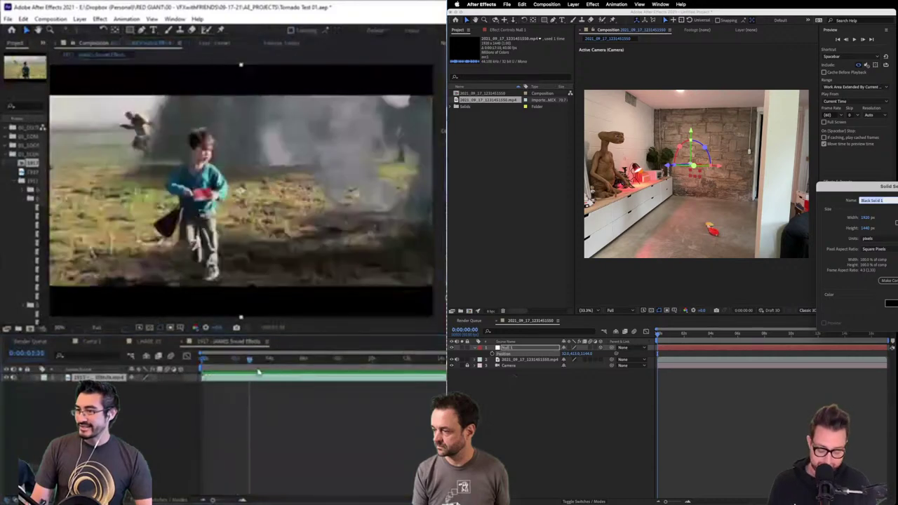
key(Return)
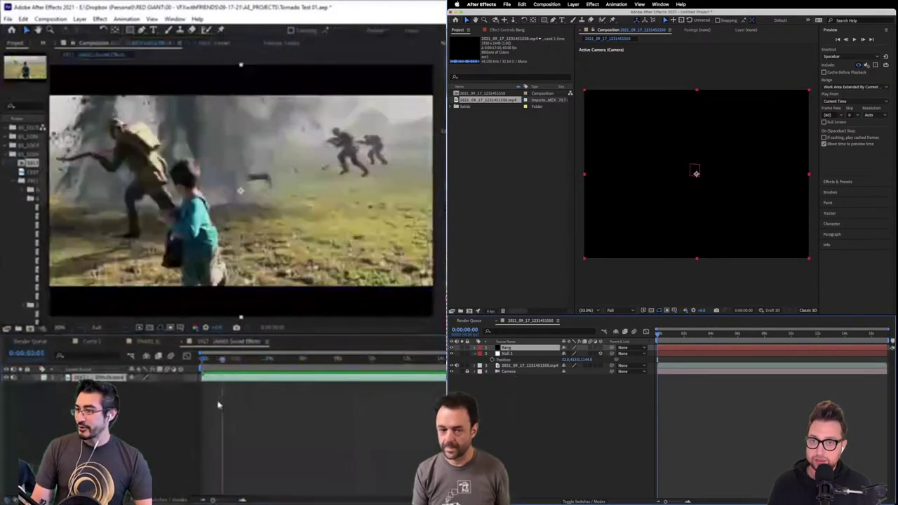
Search Effects & Presets for 'bang' and apply the RG VFX Bang effect to the solid
click(850, 41)
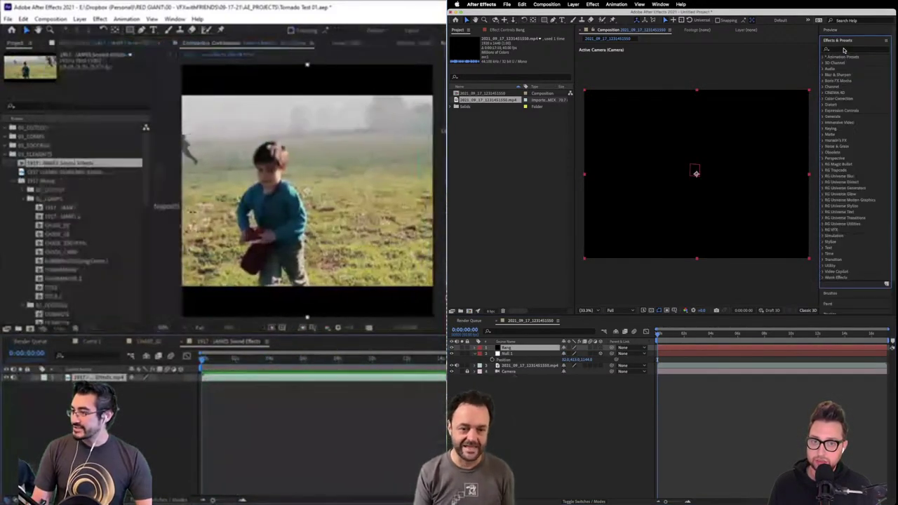
text(bang)
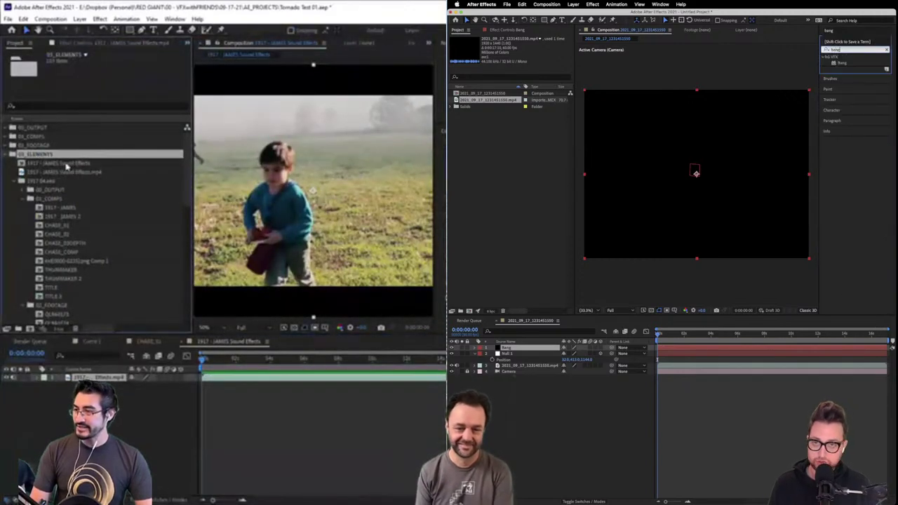
double_click(842, 63)
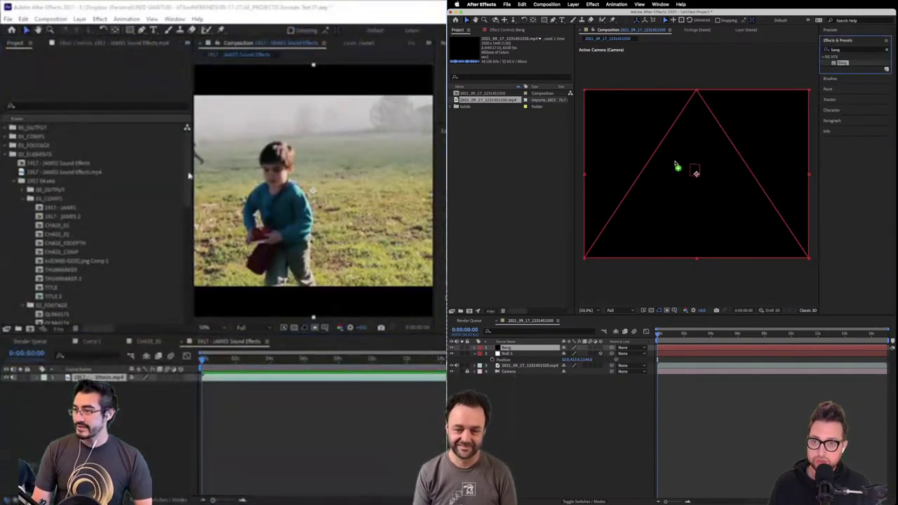
Switch the Bang effect's placement to 3D and create its position null
click(505, 347)
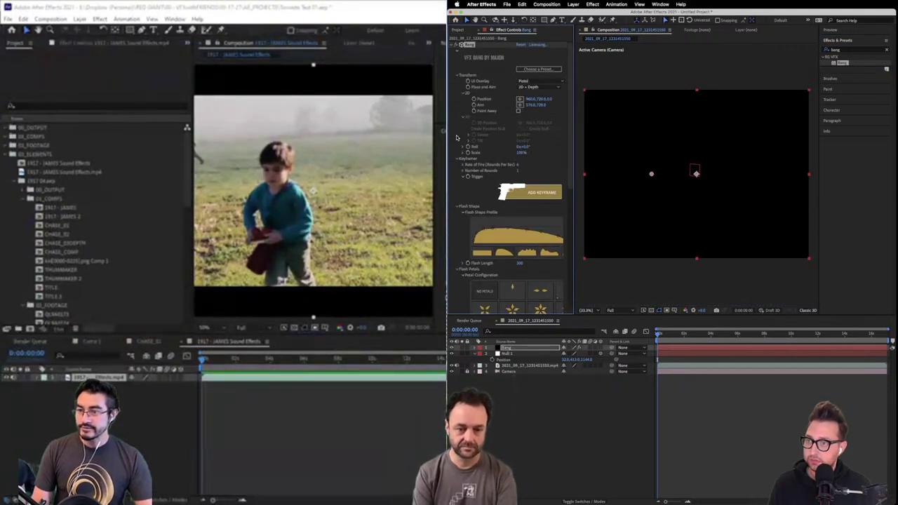
click(539, 86)
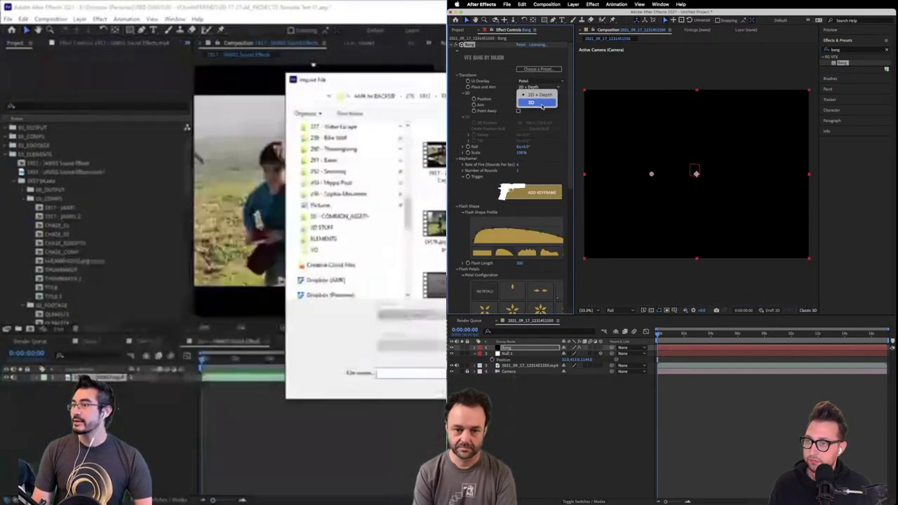
click(542, 104)
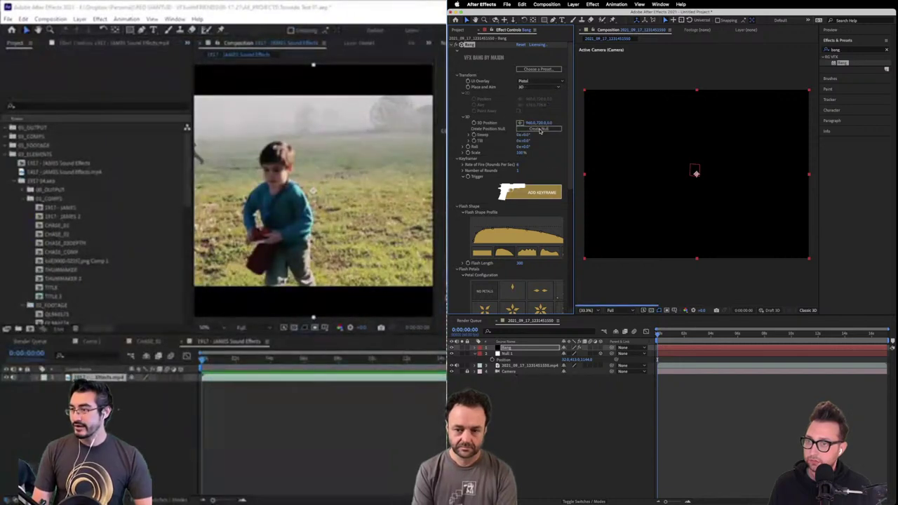
click(535, 130)
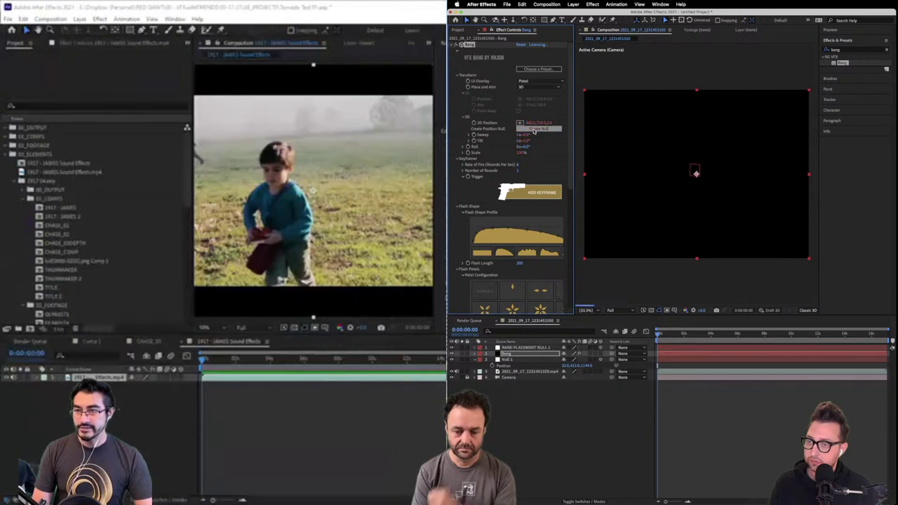
Show the placement null's position, then set Bang's Composite On to Transparent
click(517, 349)
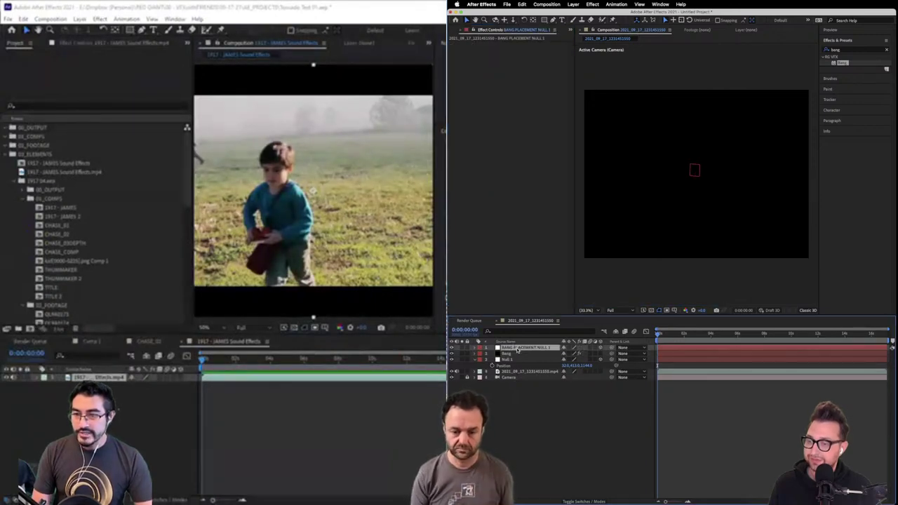
key(p)
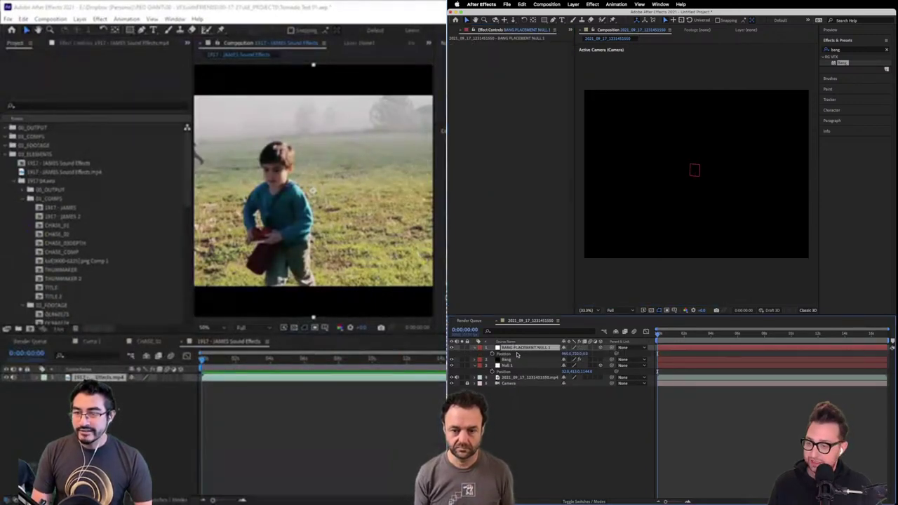
click(517, 360)
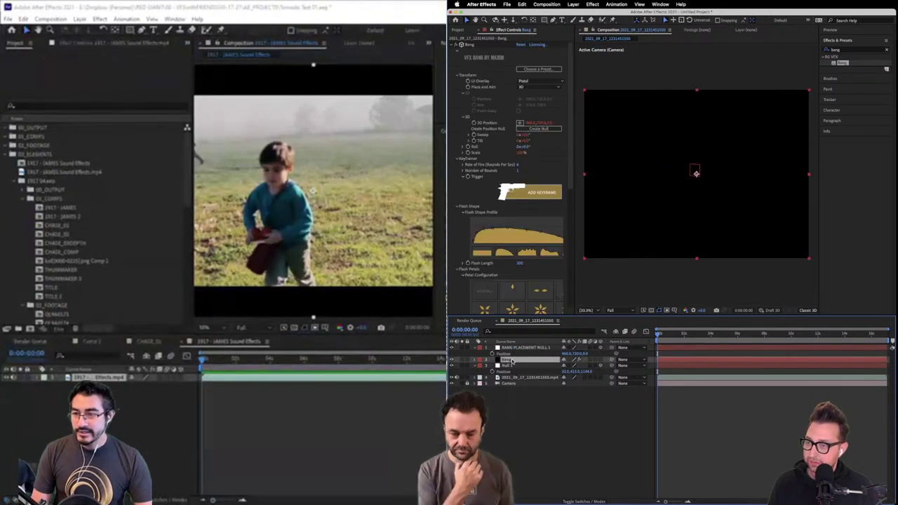
scroll(537, 302, down, 10)
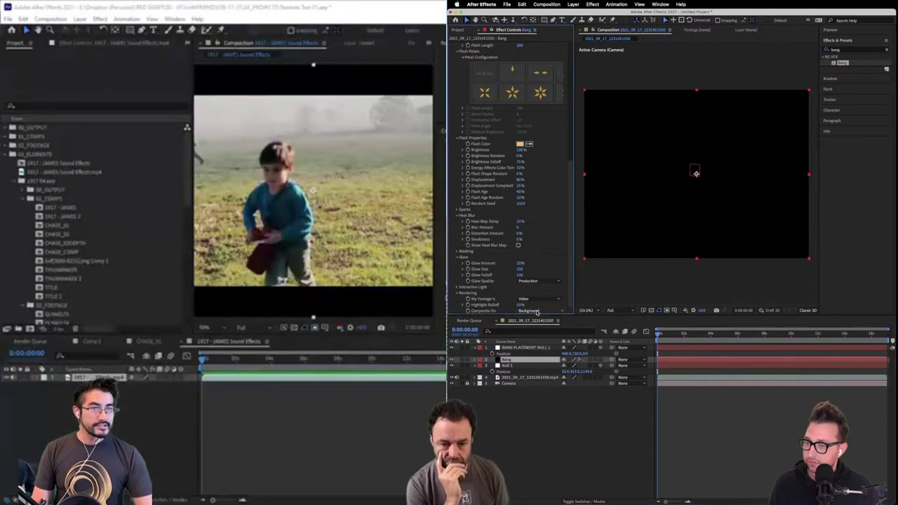
click(542, 310)
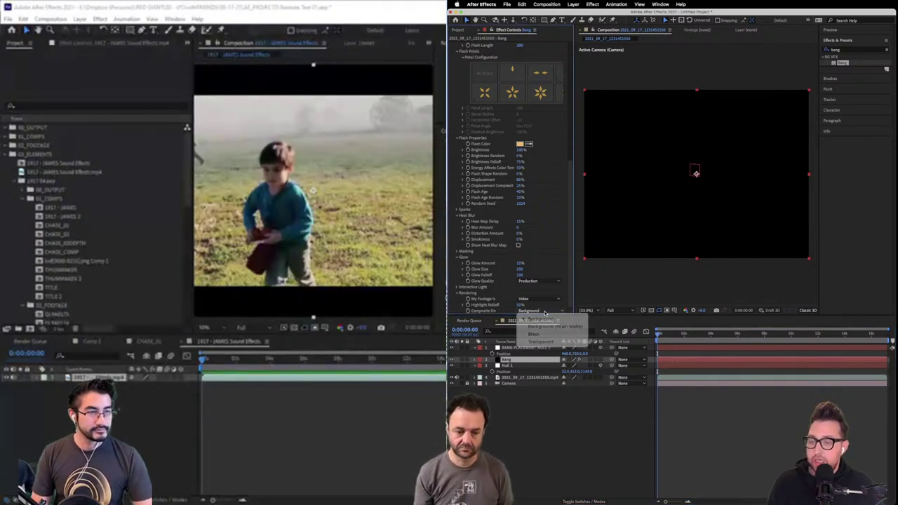
click(543, 342)
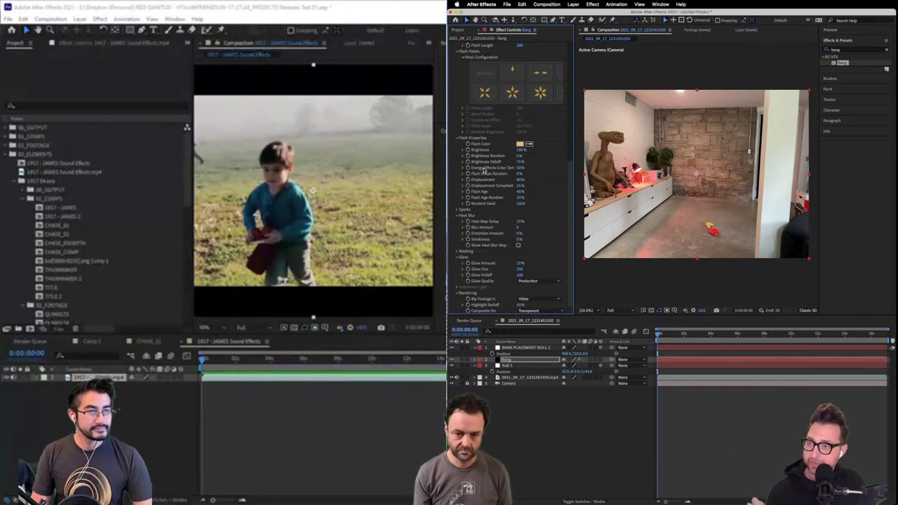
scroll(484, 167, up, 2)
scroll(493, 191, down, 1)
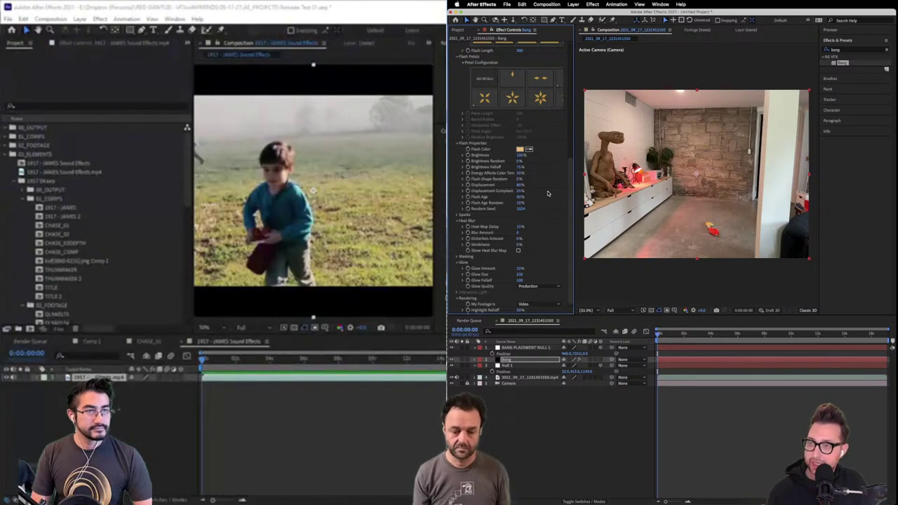
scroll(548, 194, up, 3)
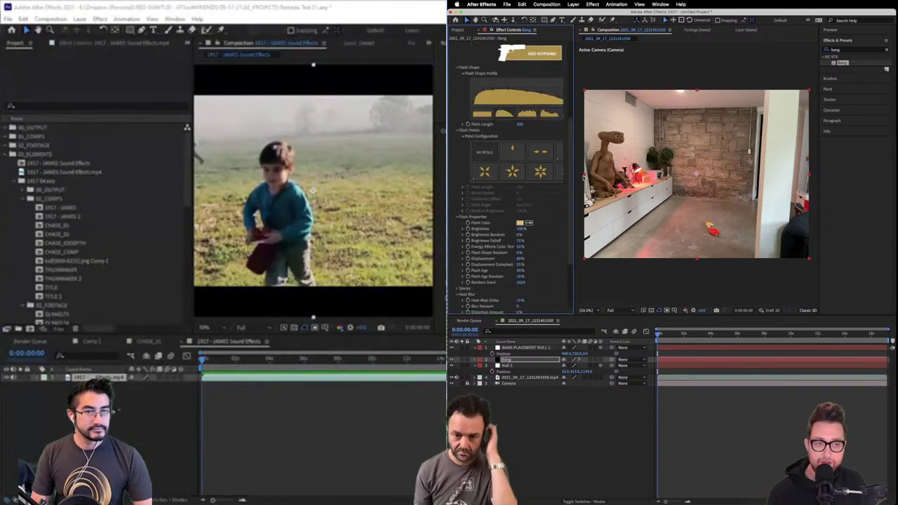
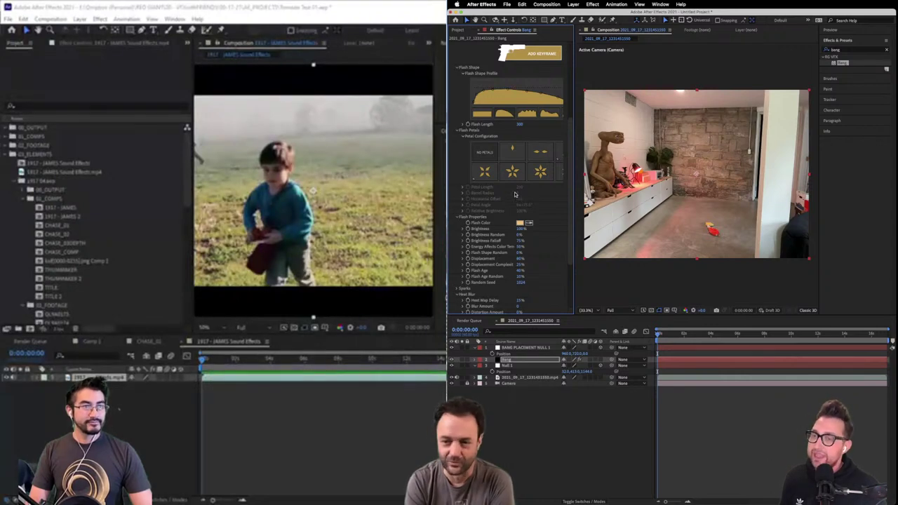
Paste Null 1's position (32.0, 413.0, 1144.0) onto BANG PLACEMENT NULL 1 beside the stone wall
scroll(486, 210, up, 4)
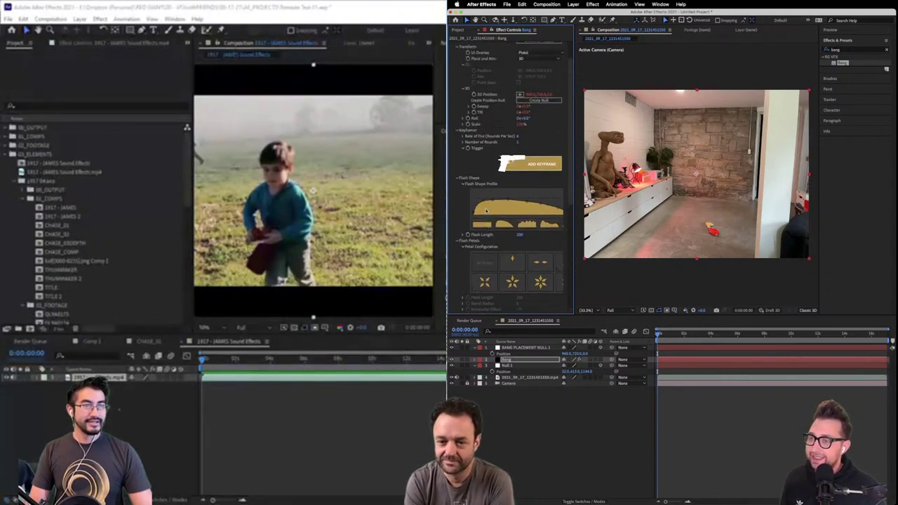
scroll(486, 210, up, 1)
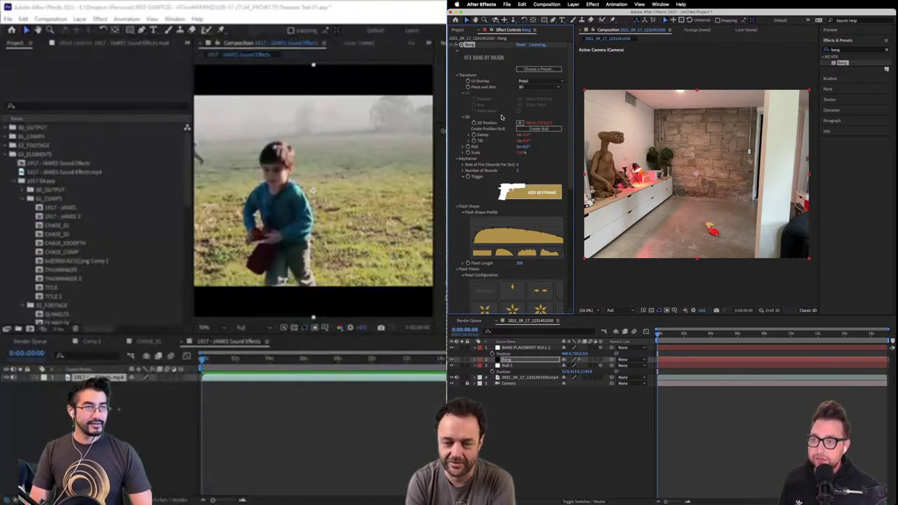
click(532, 349)
click(511, 360)
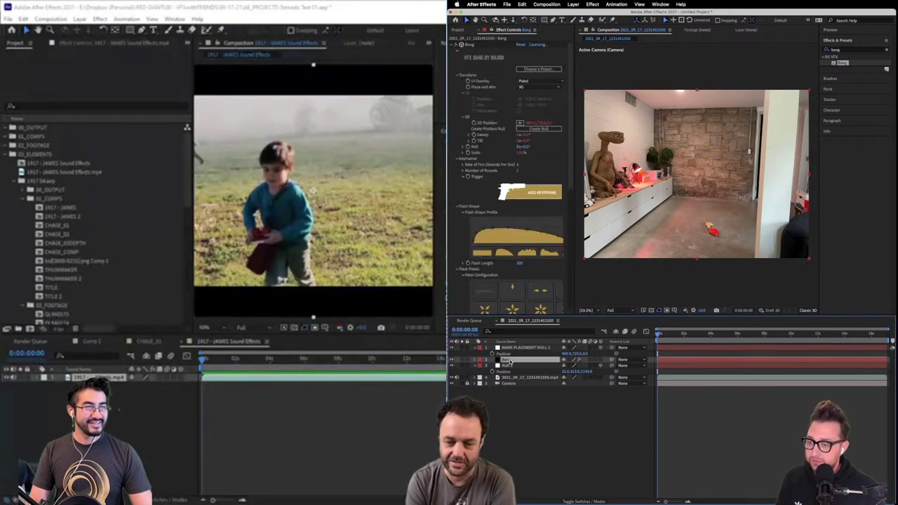
click(512, 366)
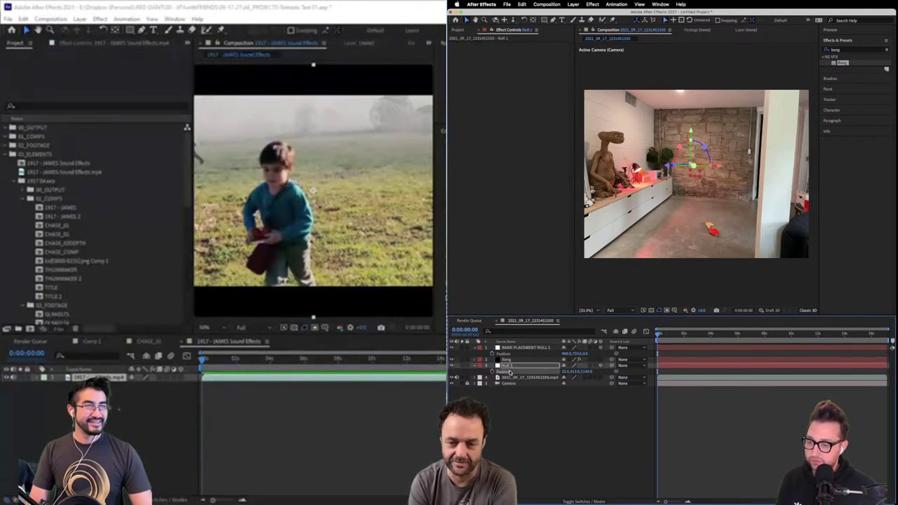
click(507, 355)
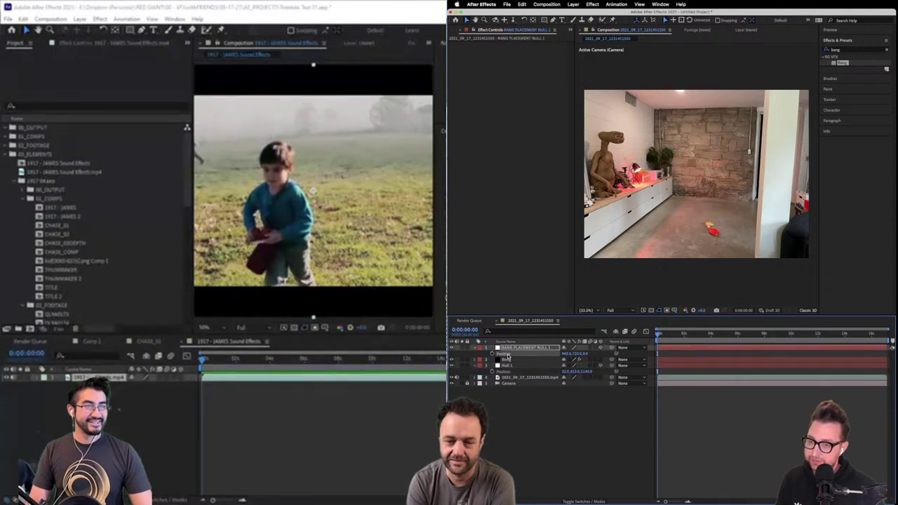
key(ctrl+v)
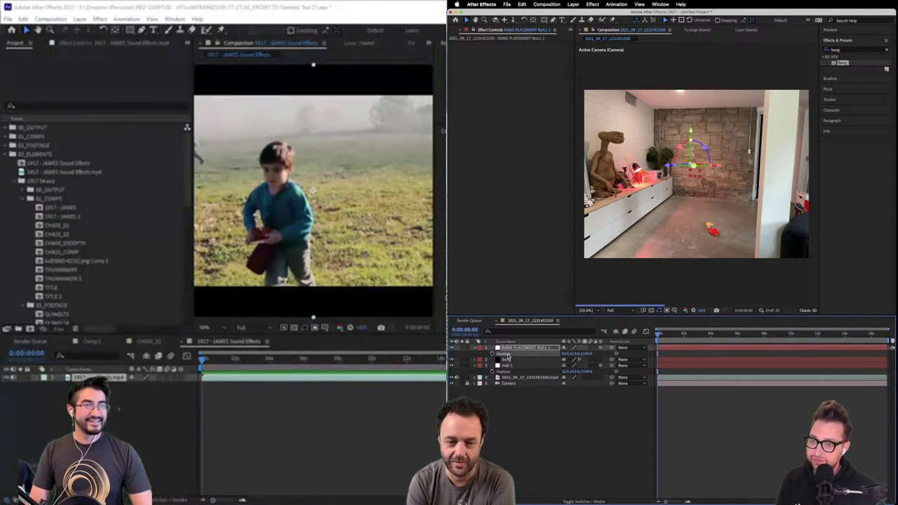
click(540, 447)
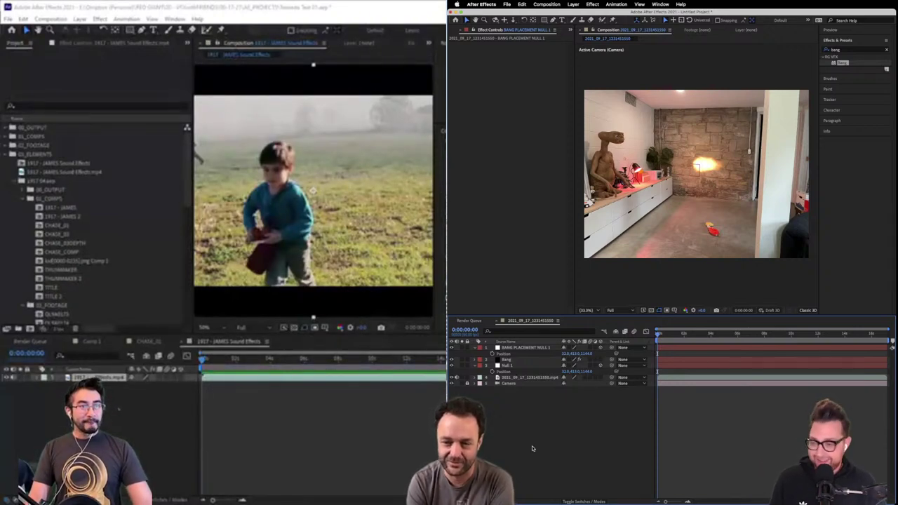
click(513, 349)
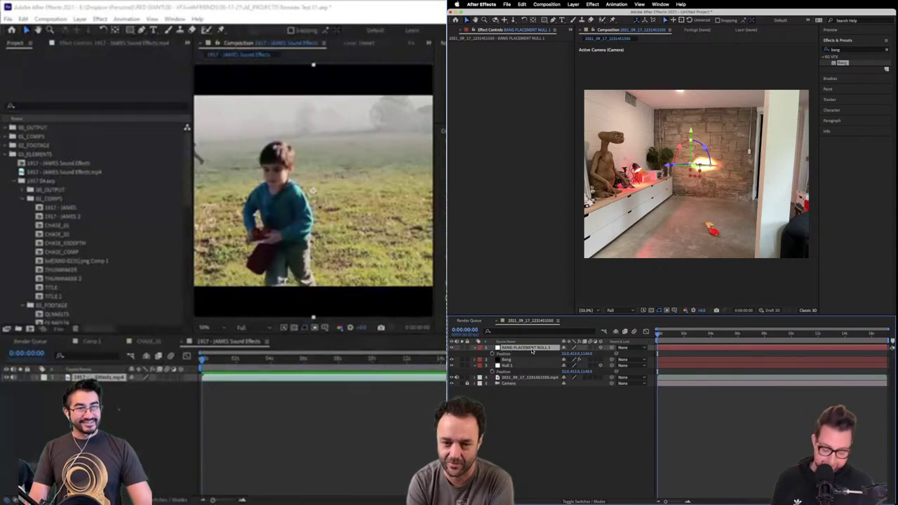
Rotate BANG PLACEMENT NULL 1 to 133° Y Rotation to re-aim the muzzle flash
key(r)
drag(574, 369, 604, 369)
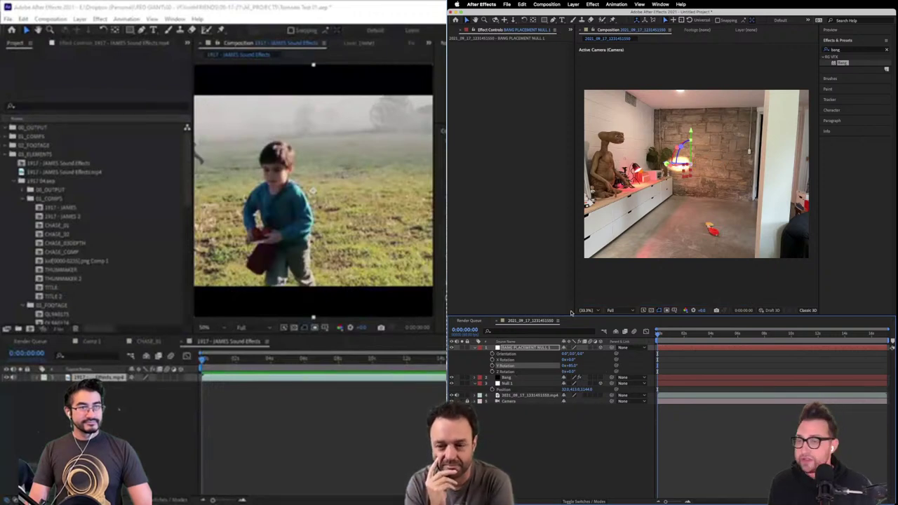
click(542, 430)
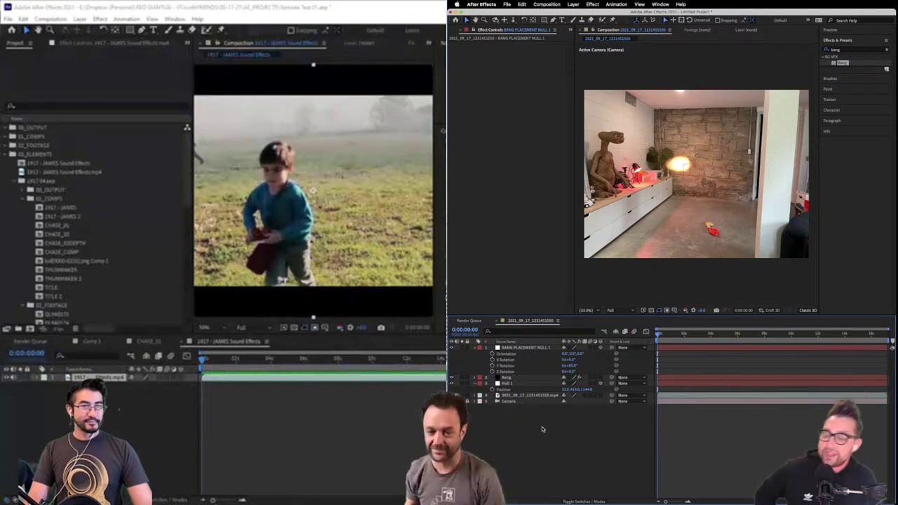
Set the preview resolution to Quarter and play from the comp's first frame
click(670, 338)
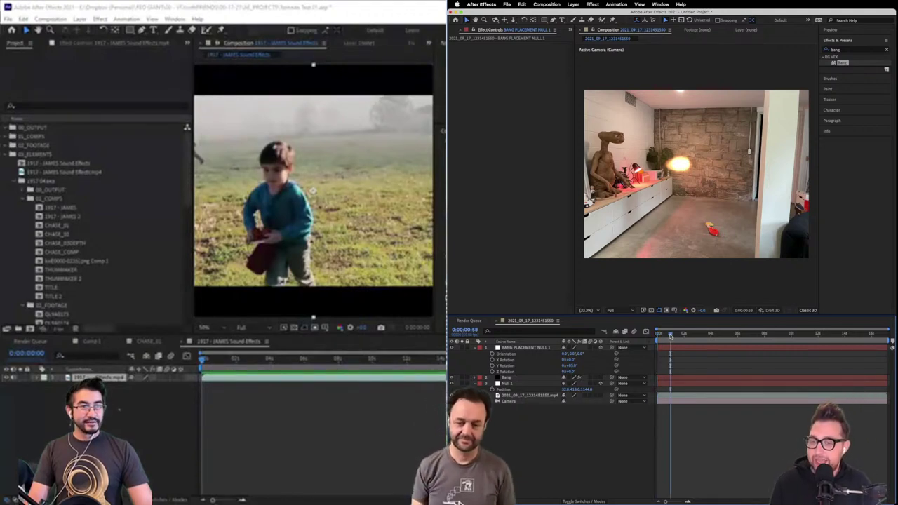
click(627, 314)
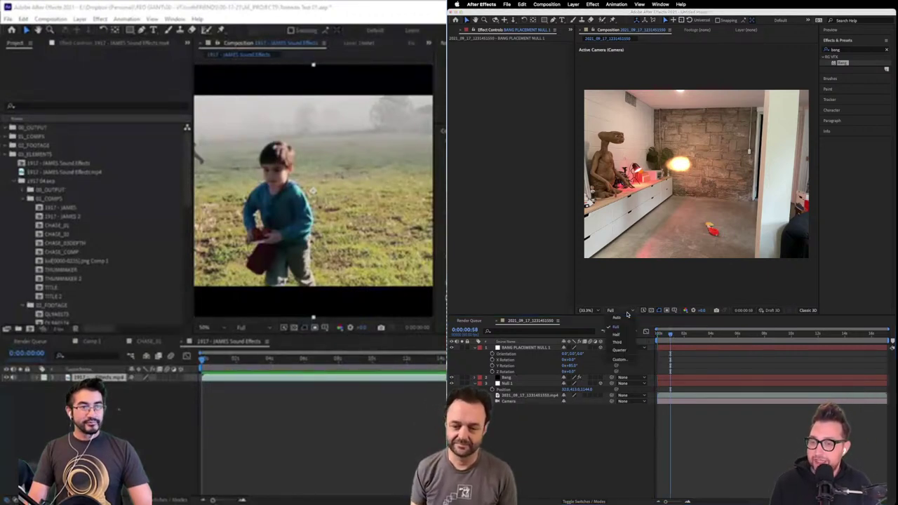
click(618, 349)
click(658, 337)
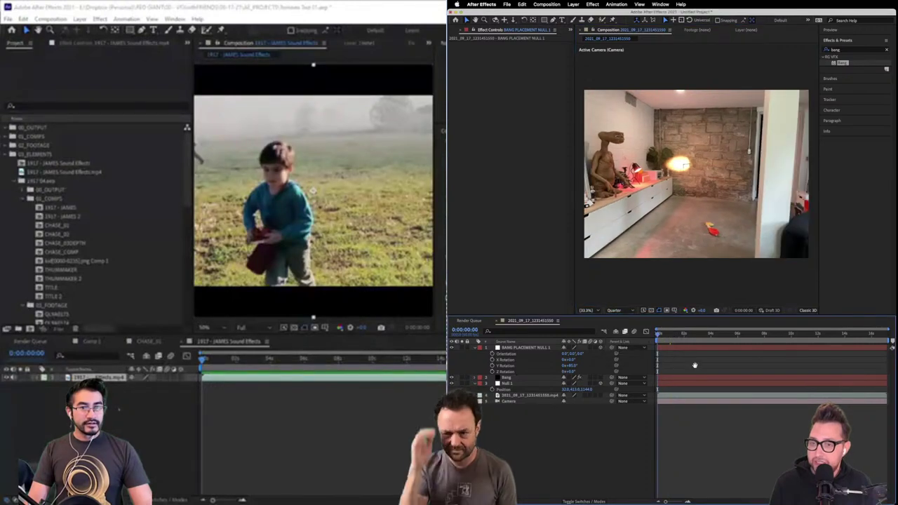
key(space)
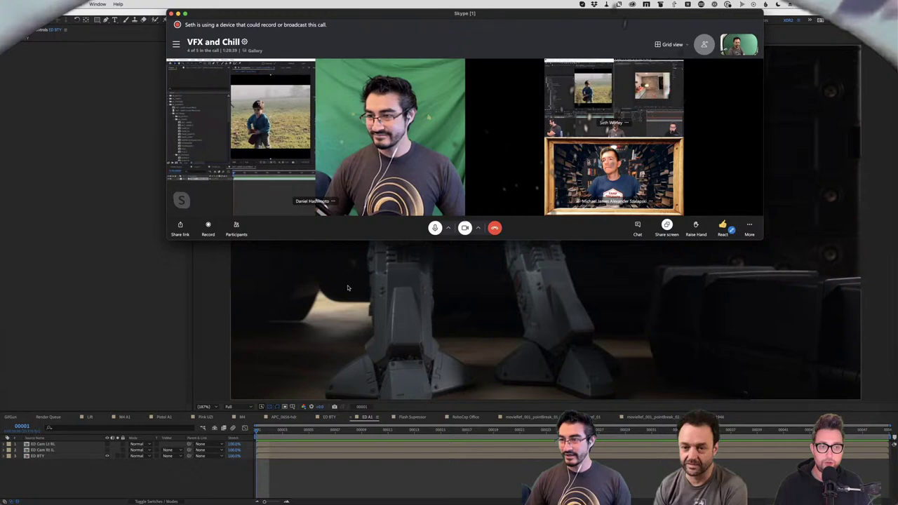
Bring After Effects forward and switch to the RoboCop Office composition
click(347, 288)
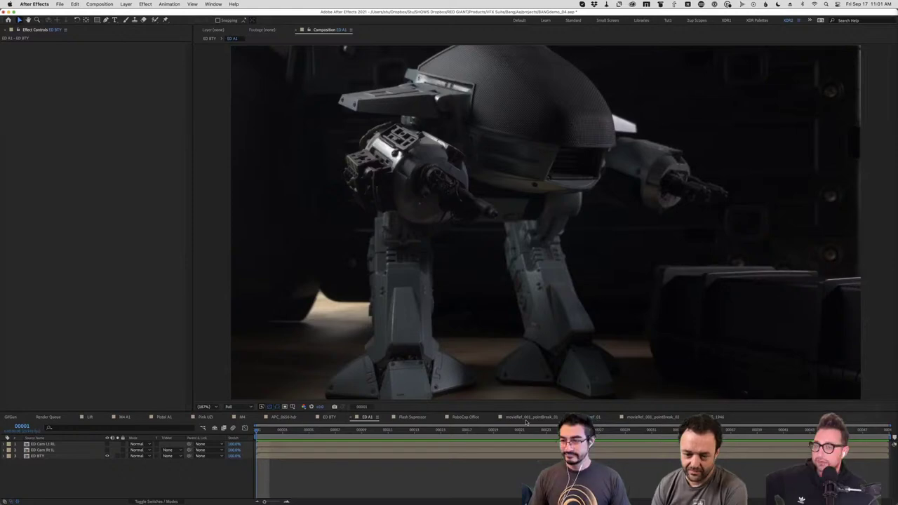
click(465, 417)
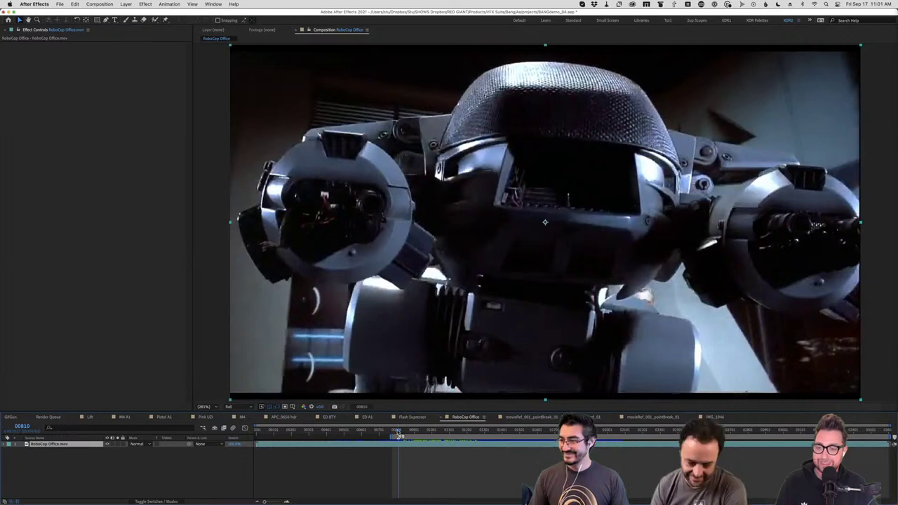
Flick between frames around 00819 to compare the muzzle flashes, ending on frame 00816
key(Page_Down)
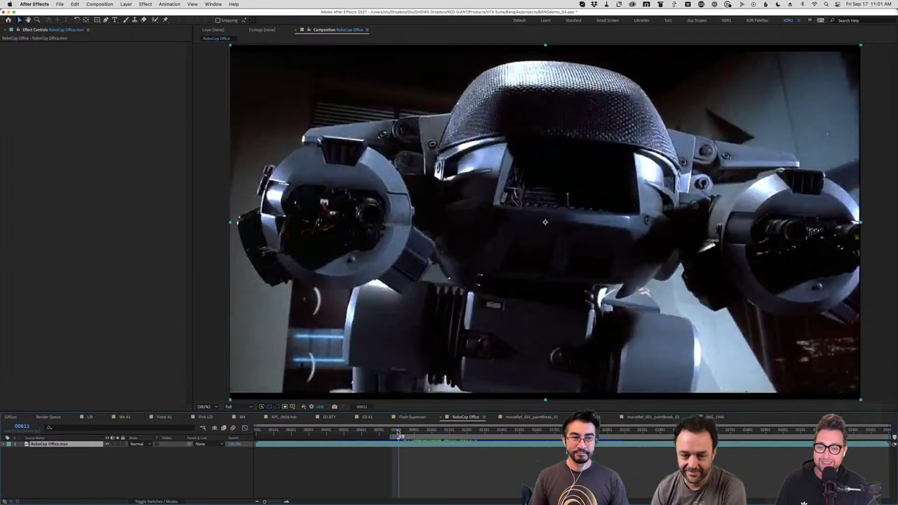
key(Page_Down)
key(Page_Down)
key(Page_Down)
key(Page_Down)
key(Page_Down)
key(Page_Down)
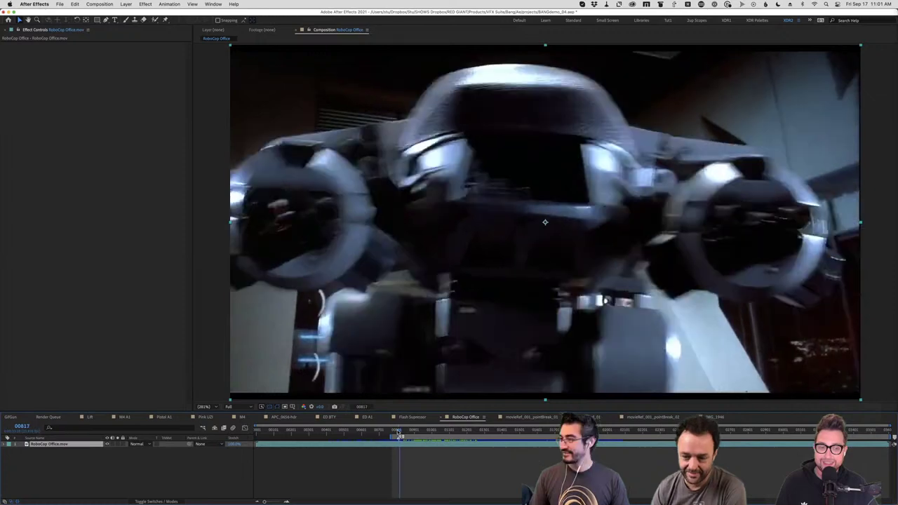
key(Page_Down)
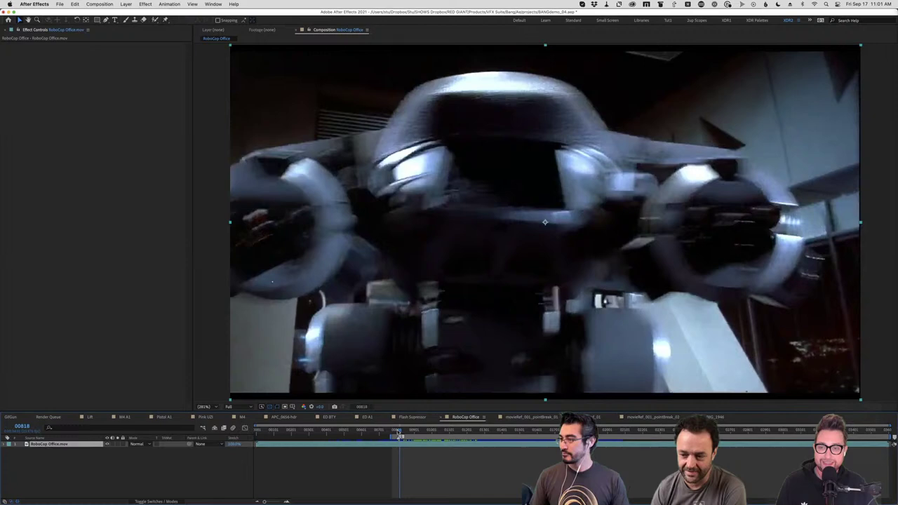
key(Page_Down)
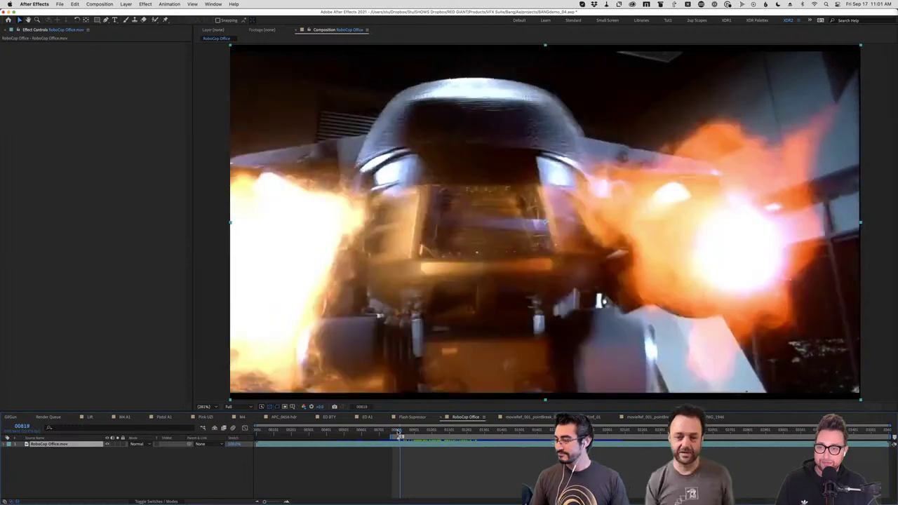
key(Page_Down)
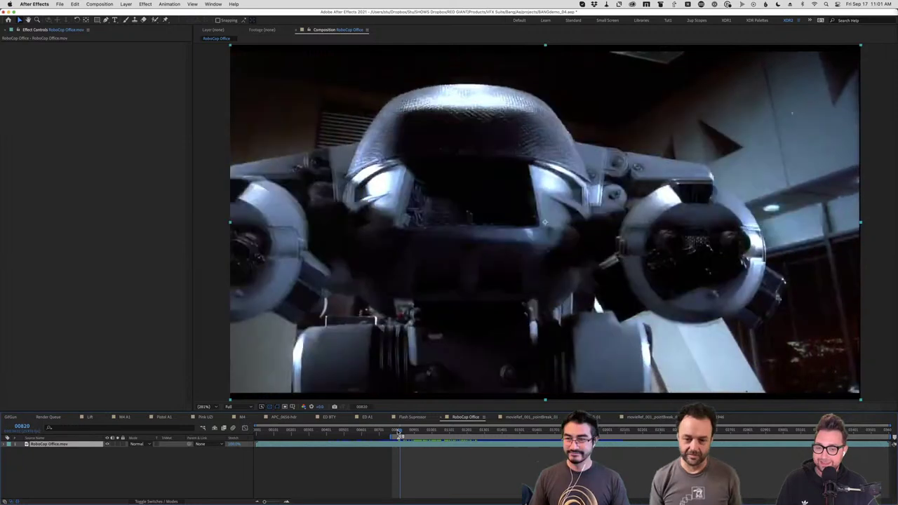
key(Page_Down)
key(Page_Down)
key(Page_Down)
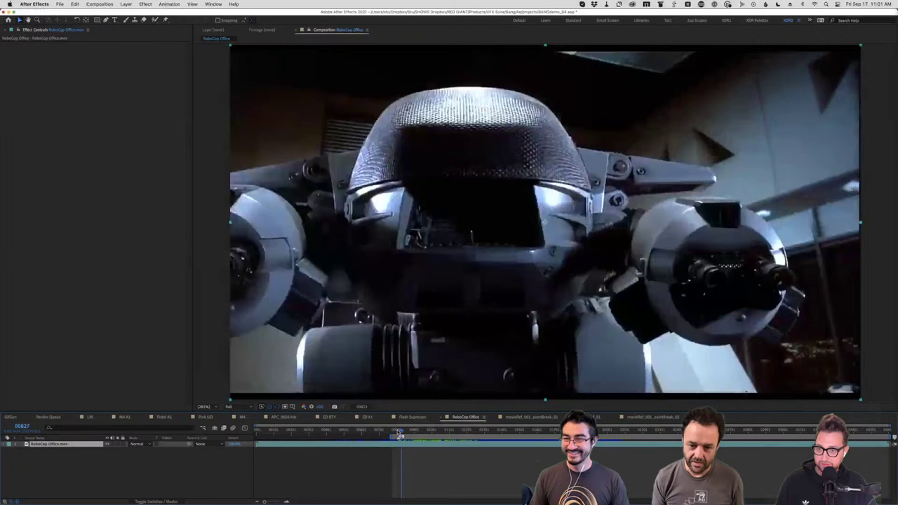
key(Page_Up)
key(Page_Up)
key(Page_Up)
key(Page_Up)
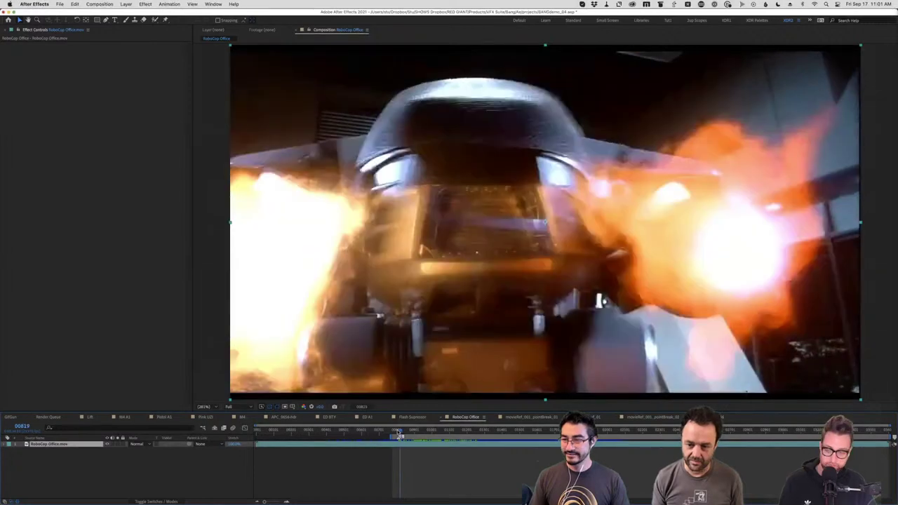
key(Page_Down)
key(Page_Down)
key(Page_Down)
key(Page_Down)
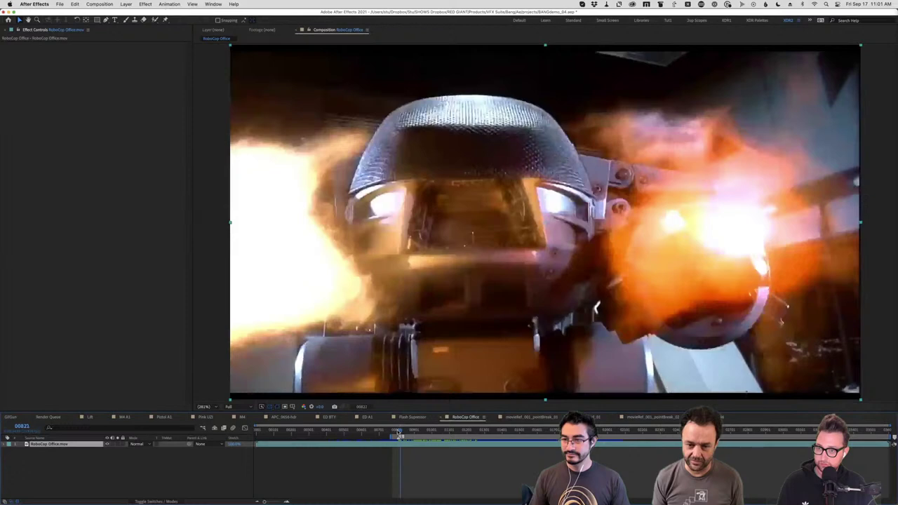
key(Page_Up)
key(Page_Up)
key(Page_Up)
key(Page_Up)
key(Page_Up)
key(Page_Up)
key(Page_Up)
key(Page_Up)
key(Page_Up)
key(Page_Up)
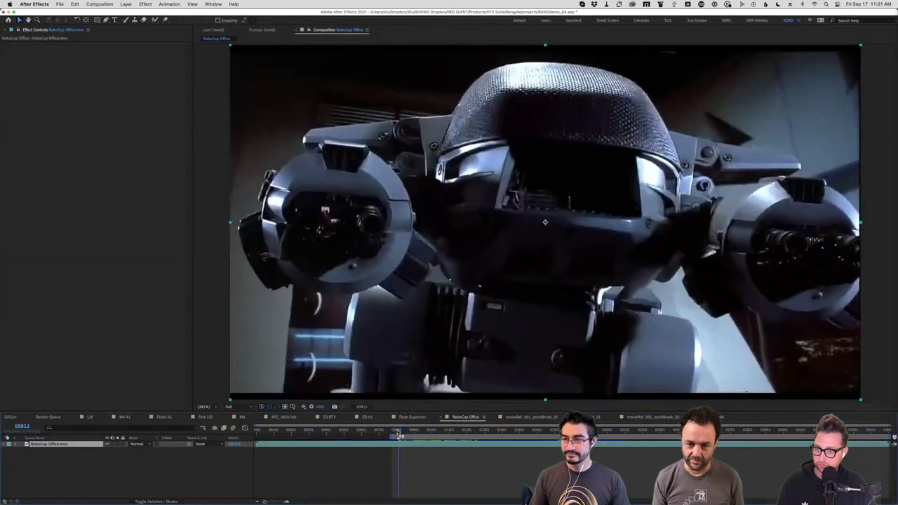
key(Page_Down)
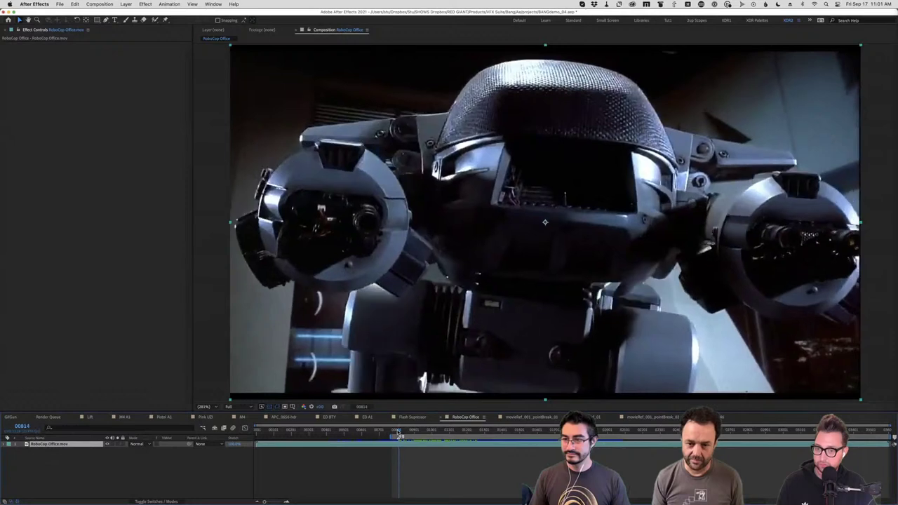
key(Page_Down)
key(Page_Down)
key(Page_Down)
key(Page_Down)
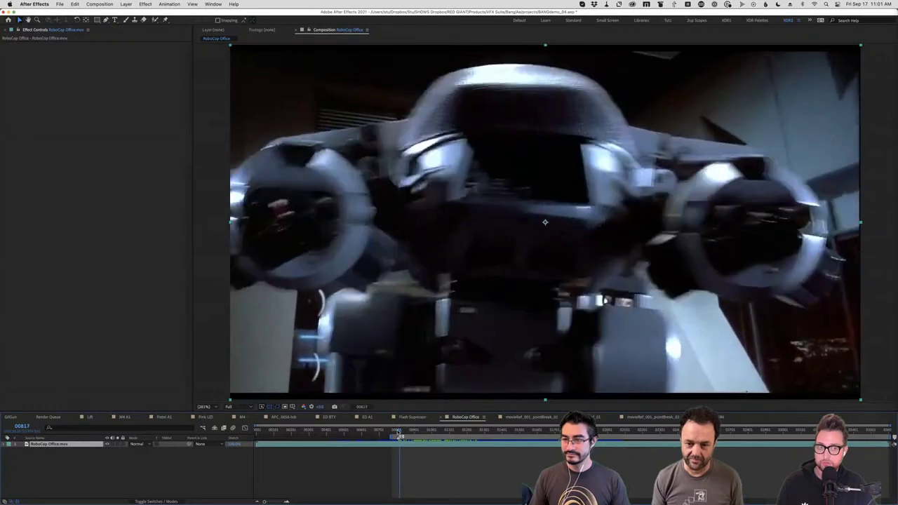
key(Page_Down)
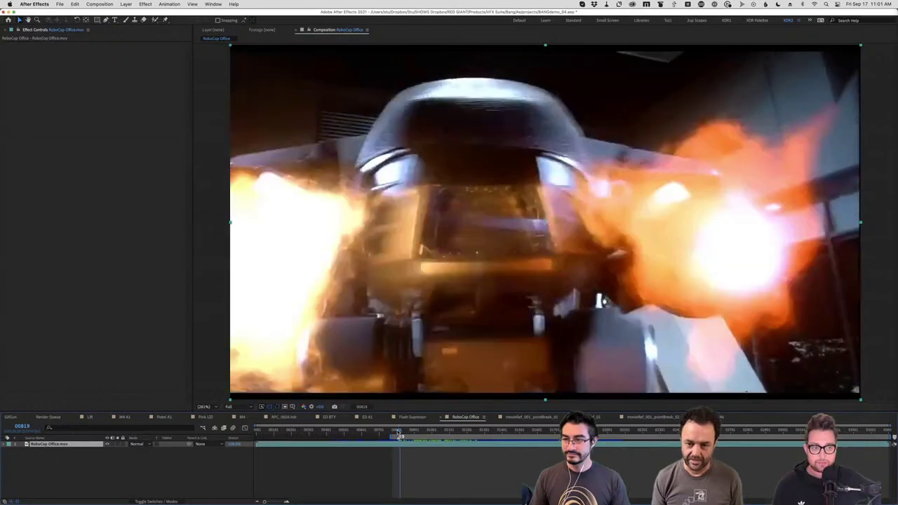
key(ctrl+z)
key(ctrl+shift+z)
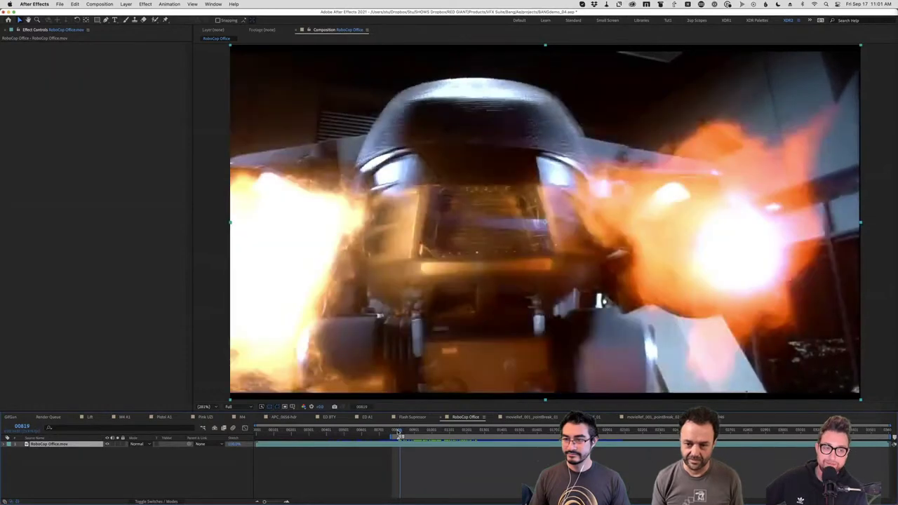
key(ctrl+z)
key(Page_Up)
key(Page_Up)
key(Page_Up)
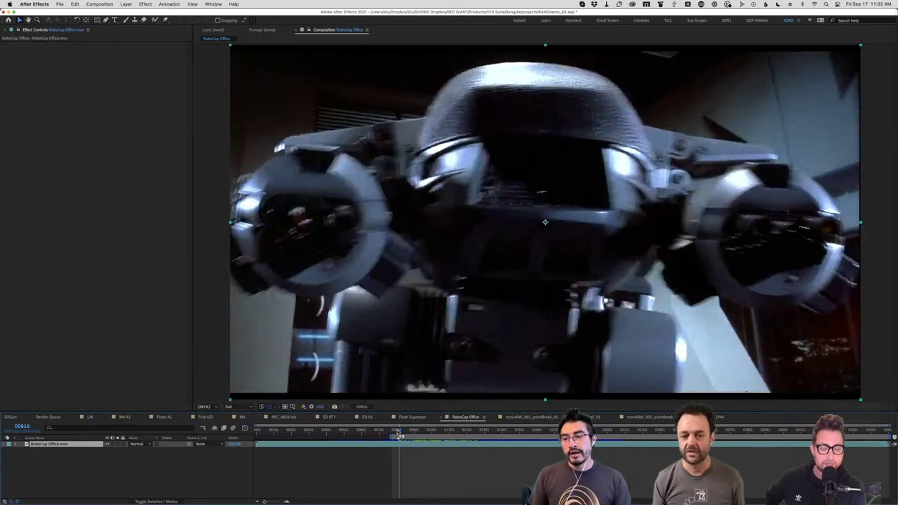
Scrub through frames 00817–00824, then play the shot on to frame 00876
drag(399, 436, 400, 435)
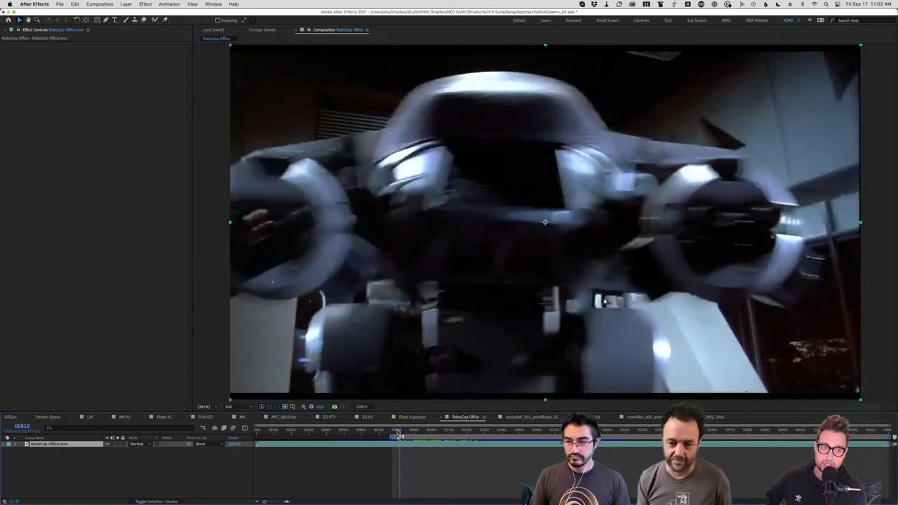
drag(399, 435, 400, 435)
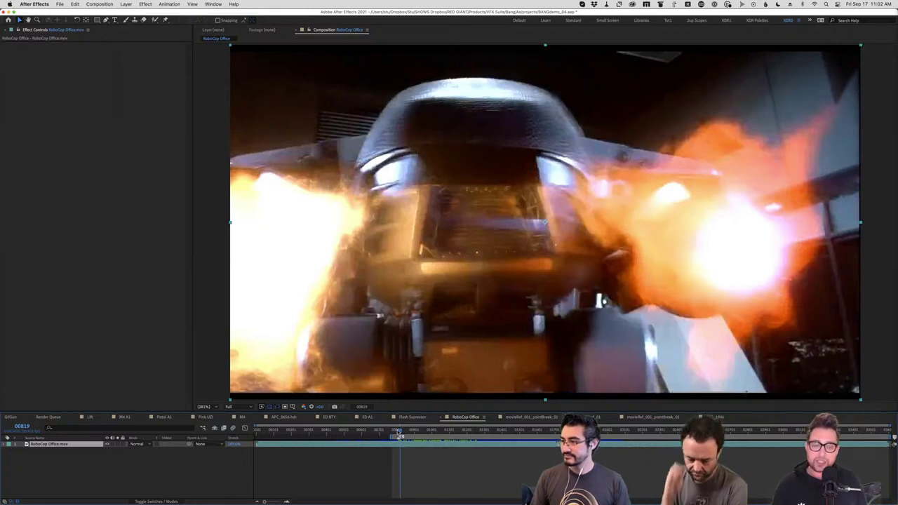
drag(399, 436, 400, 435)
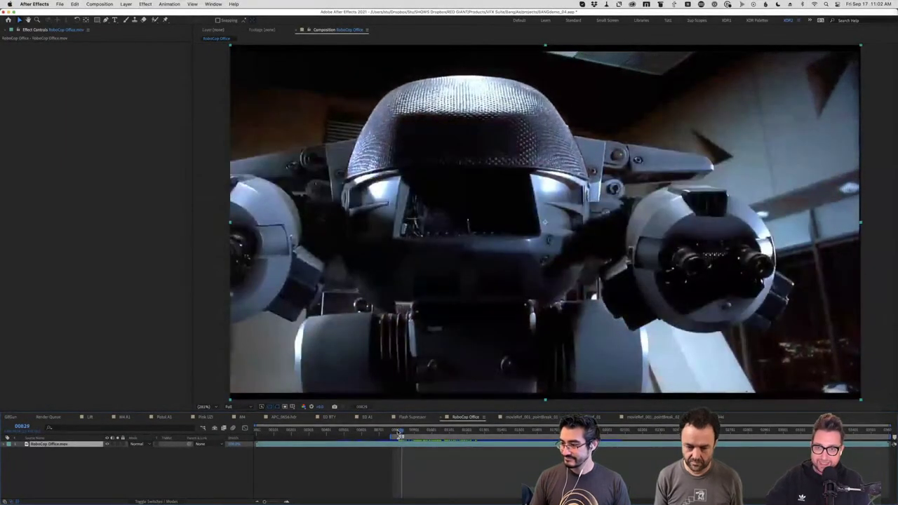
key(space)
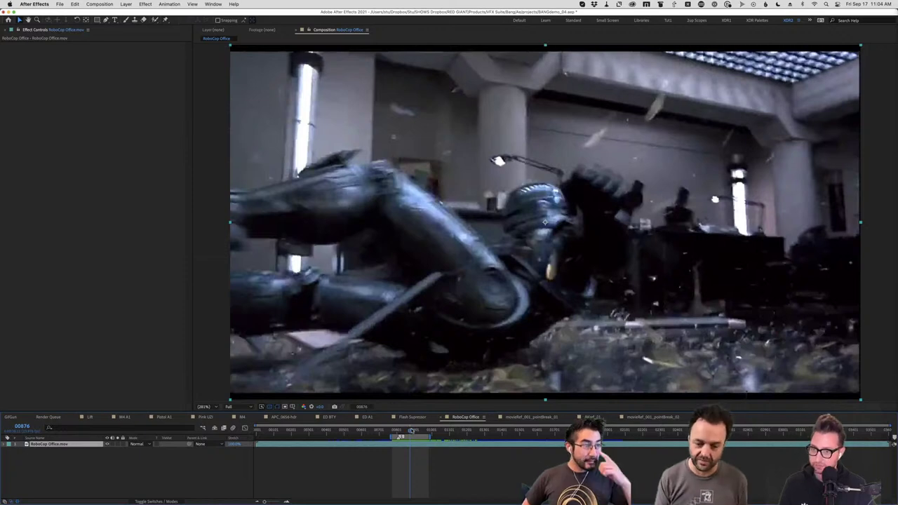
Scrub back and step through frames 00827–00832, settling on flash frame 00828
drag(412, 431, 401, 436)
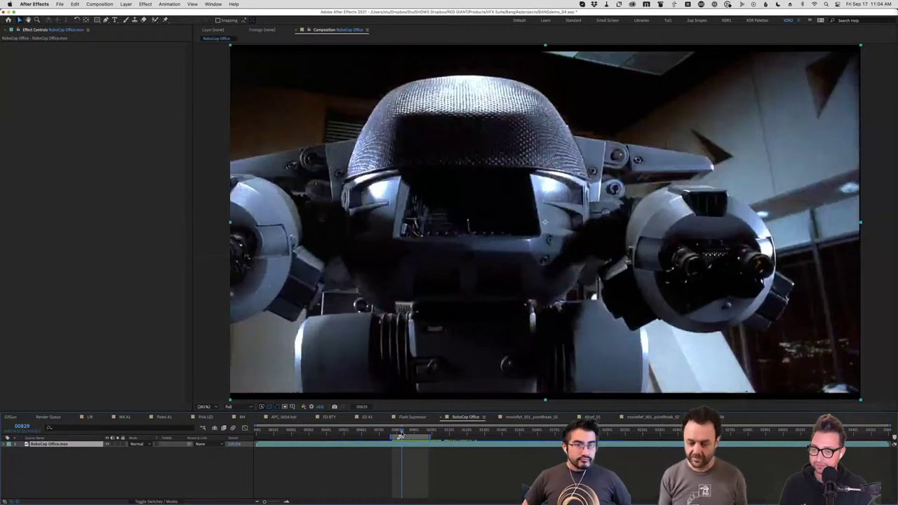
key(Page_Down)
key(Page_Down)
key(Page_Down)
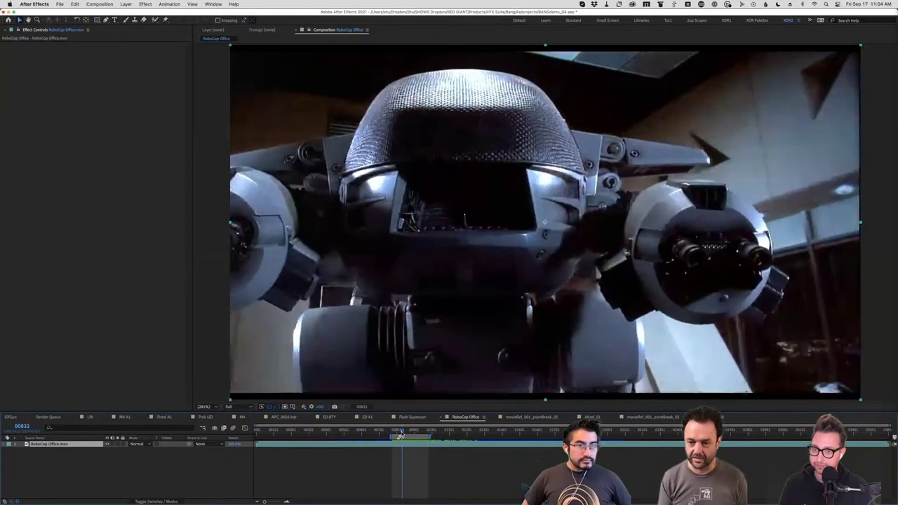
key(Page_Up)
key(Page_Up)
key(Page_Up)
key(Page_Up)
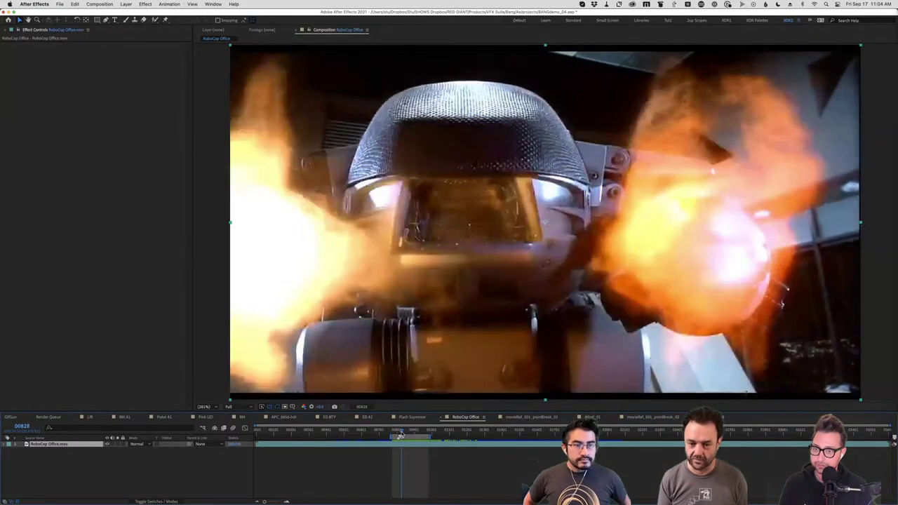
key(Page_Down)
key(Page_Down)
key(Page_Up)
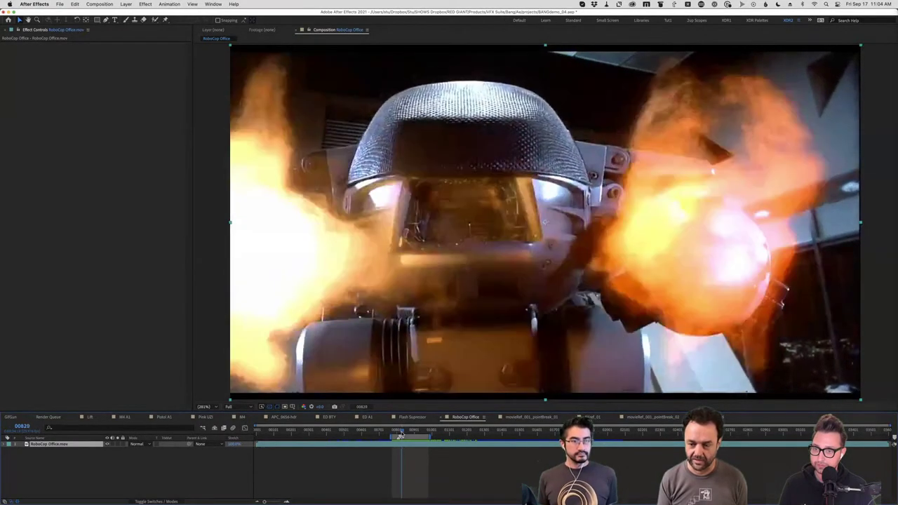
key(Page_Down)
key(Page_Down)
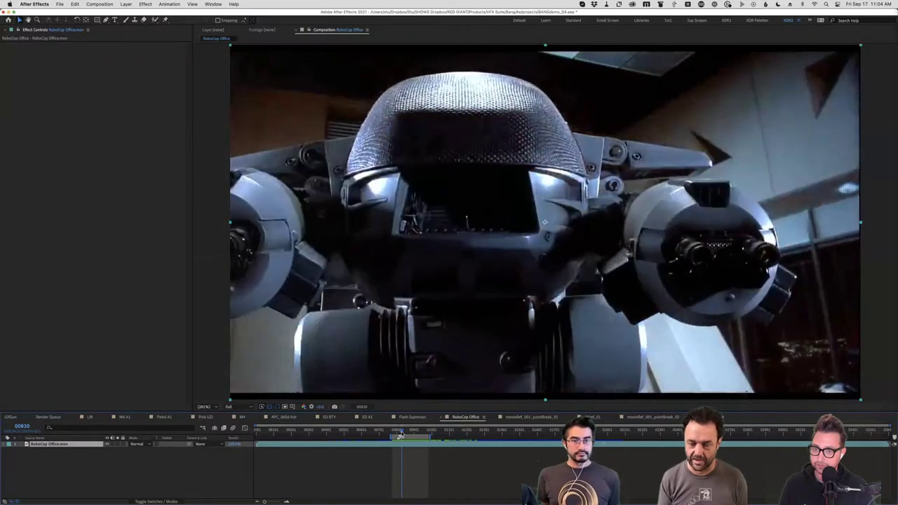
key(Page_Up)
key(Page_Up)
key(Page_Up)
key(Page_Down)
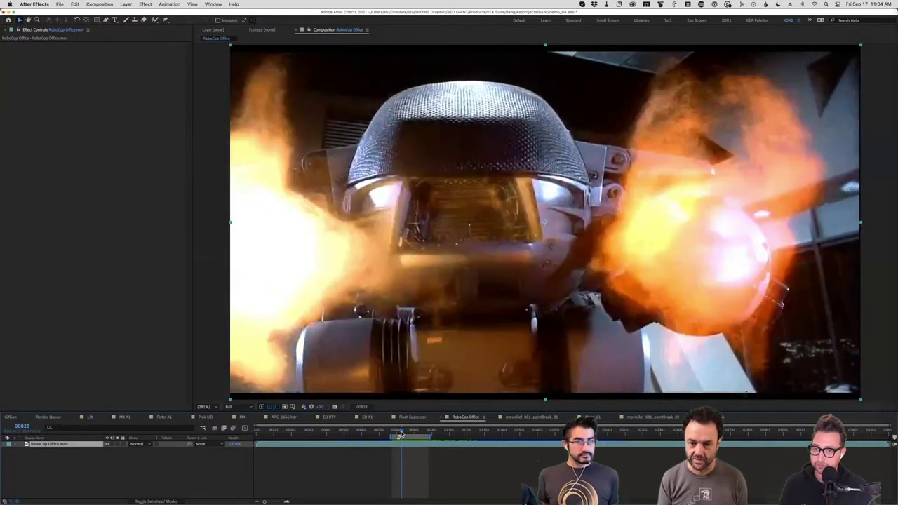
key(Page_Up)
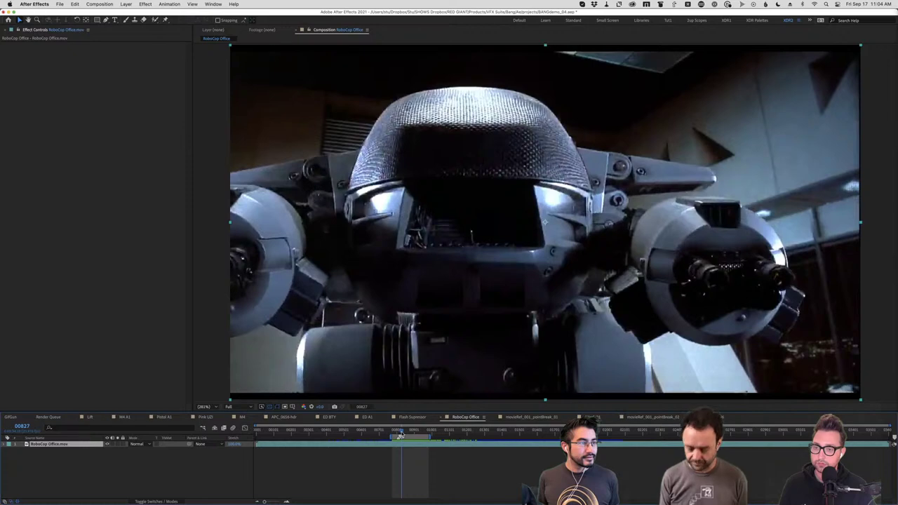
key(Page_Down)
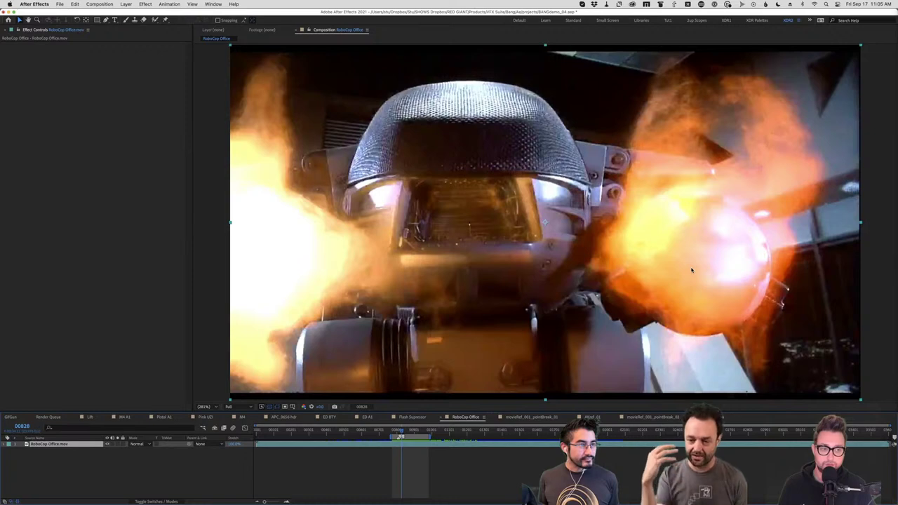
key(space)
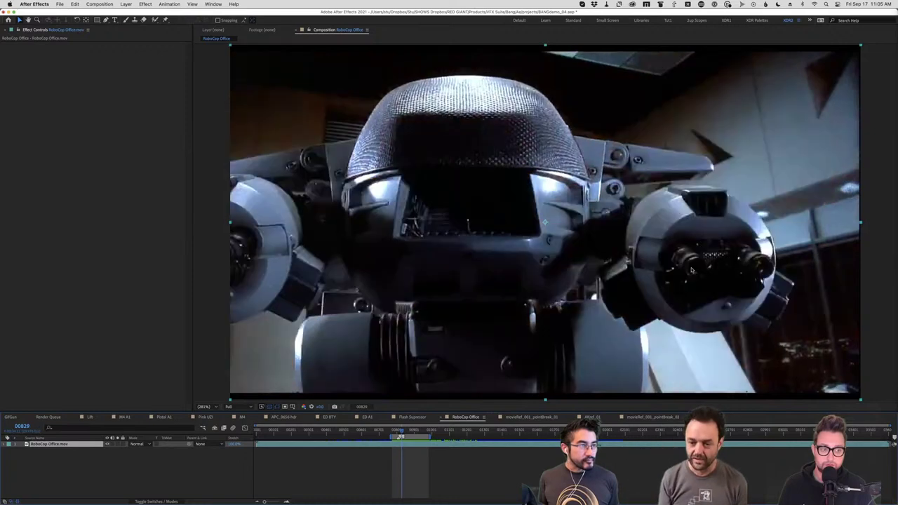
key(space)
key(space)
key(space)
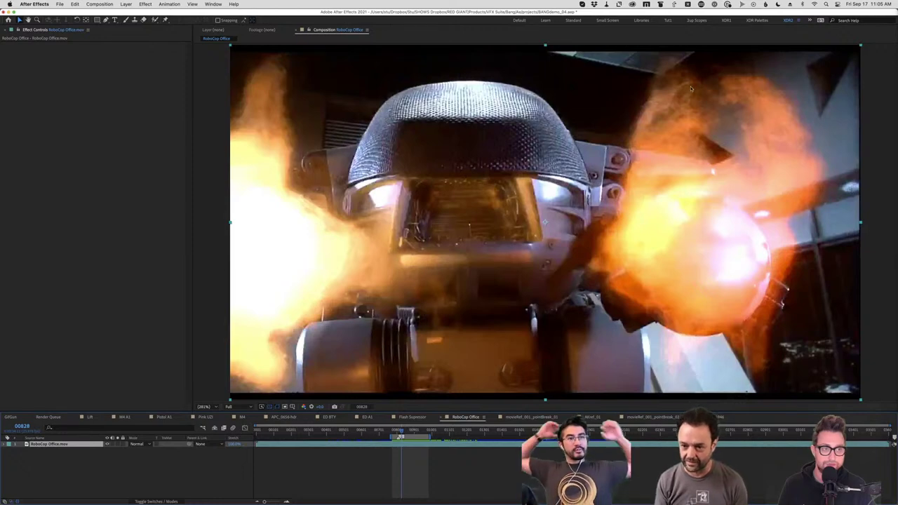
Play on from frame 00828 and stop at 00832 once the firing ends
key(space)
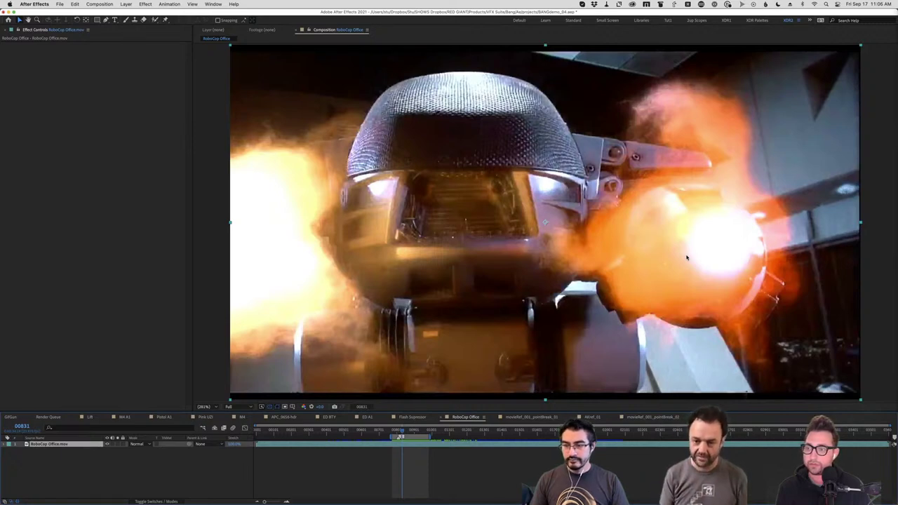
key(Page_Down)
key(Page_Down)
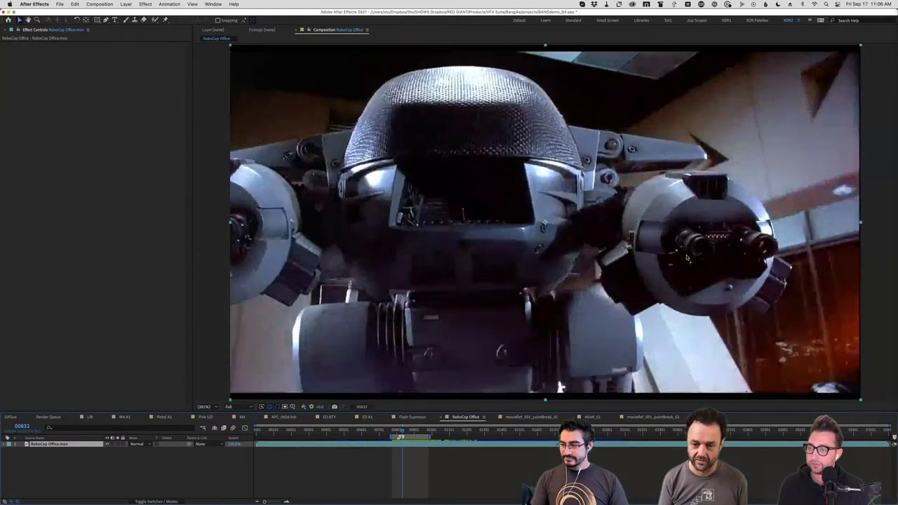
Step through the RoboCop Office frames from 00828 to the pane shattering at 00845
key(Page_Down)
key(Page_Down)
key(Page_Down)
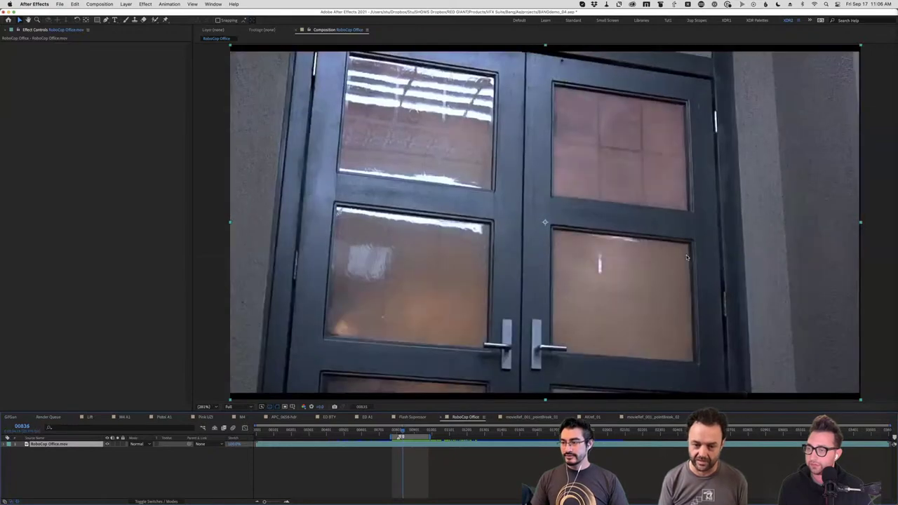
key(Page_Up)
key(Page_Up)
key(Page_Up)
key(Page_Up)
key(Page_Up)
key(Page_Up)
key(Page_Up)
key(Page_Up)
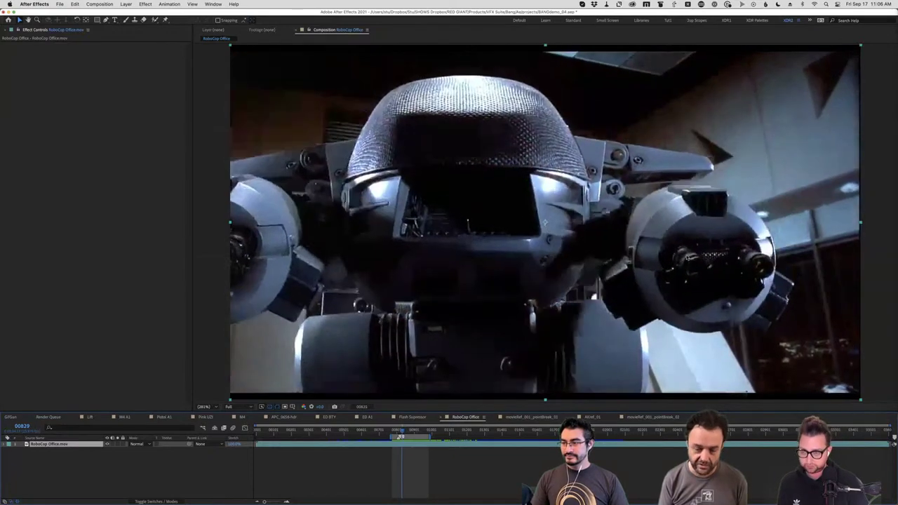
key(Page_Down)
key(Page_Down)
key(Page_Down)
key(Page_Down)
key(Page_Down)
key(Page_Down)
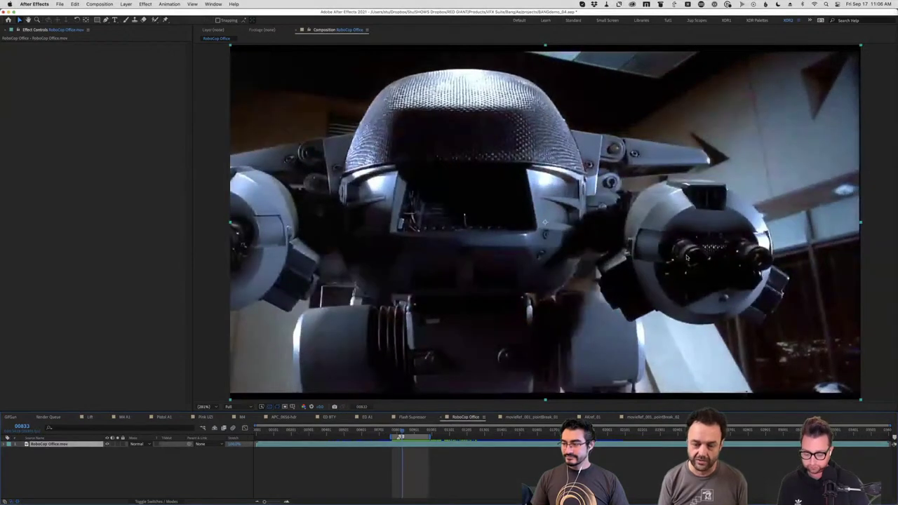
key(Page_Down)
key(Page_Down)
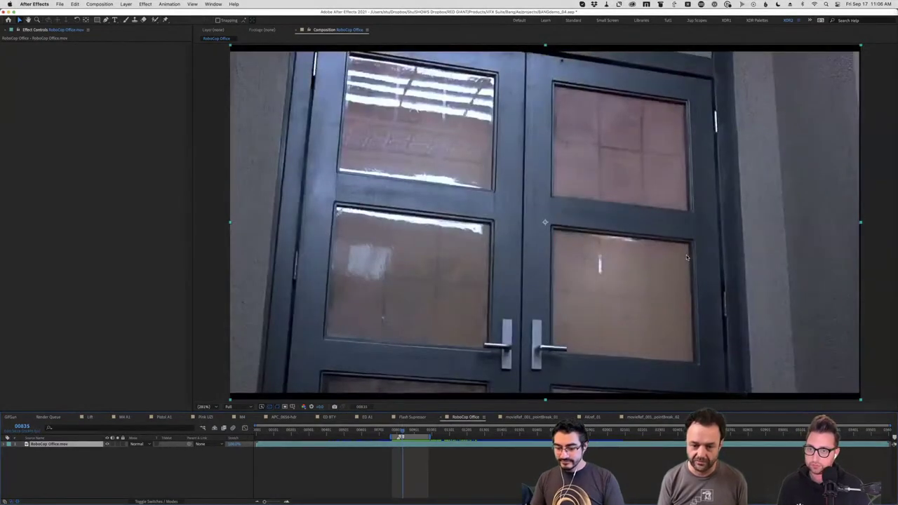
key(Page_Down)
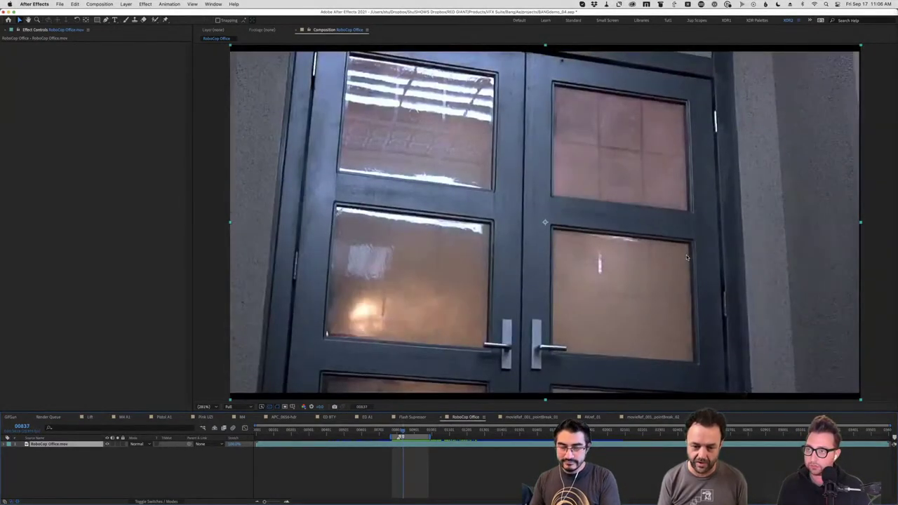
key(Page_Down)
key(Page_Down)
key(Page_Down)
key(Page_Down)
key(Page_Down)
key(Page_Down)
key(Page_Down)
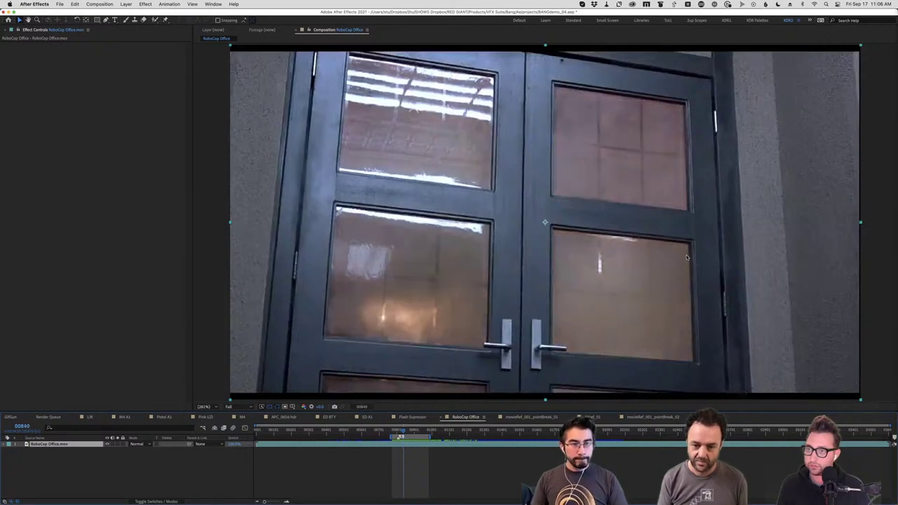
key(Page_Down)
key(Page_Down)
key(Page_Down)
key(Page_Down)
key(Page_Down)
key(Page_Down)
key(Page_Down)
key(Page_Down)
key(Page_Down)
key(Page_Down)
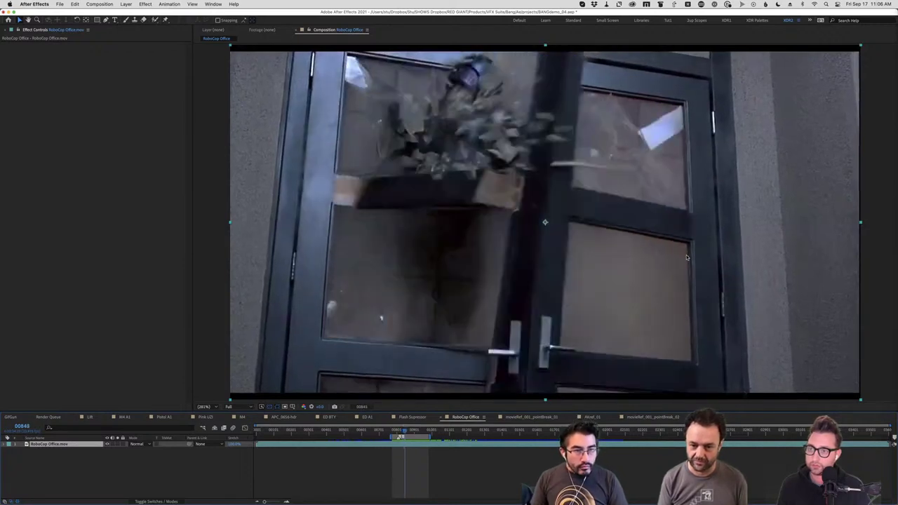
key(Page_Down)
key(Page_Down)
key(Page_Down)
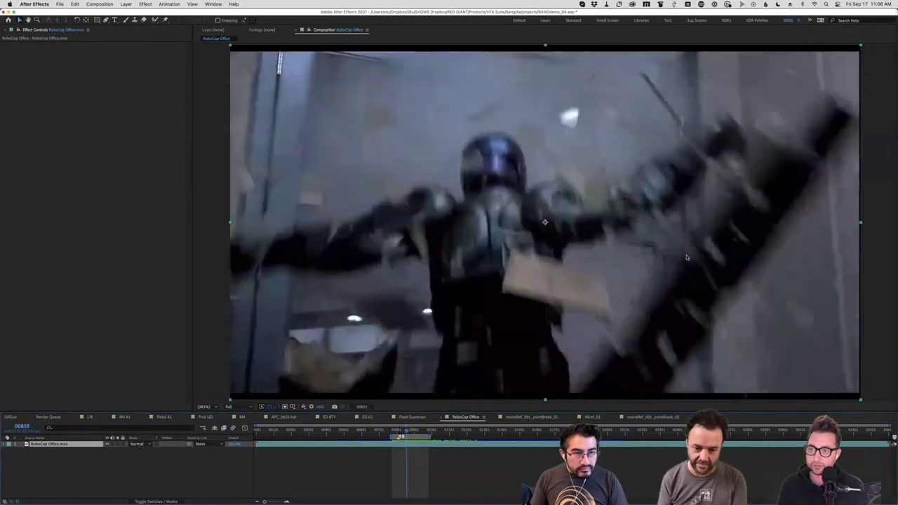
Replay RoboCop crashing through the door, then switch to the ED A1 composition
key(Page_Up)
key(Page_Up)
key(Page_Up)
key(Page_Up)
key(Page_Up)
key(Page_Up)
key(Page_Up)
key(Page_Up)
key(Page_Up)
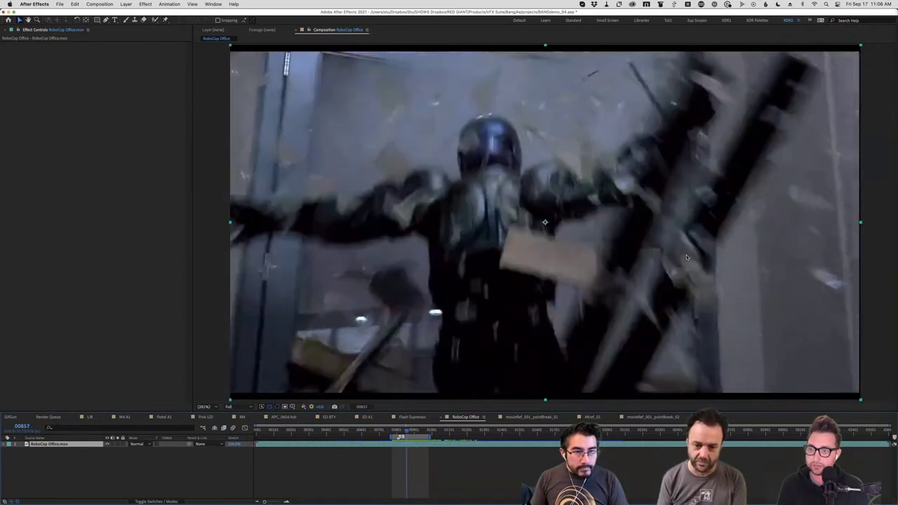
key(Page_Up)
key(Page_Up)
key(Page_Up)
key(Page_Up)
key(Page_Up)
key(Page_Up)
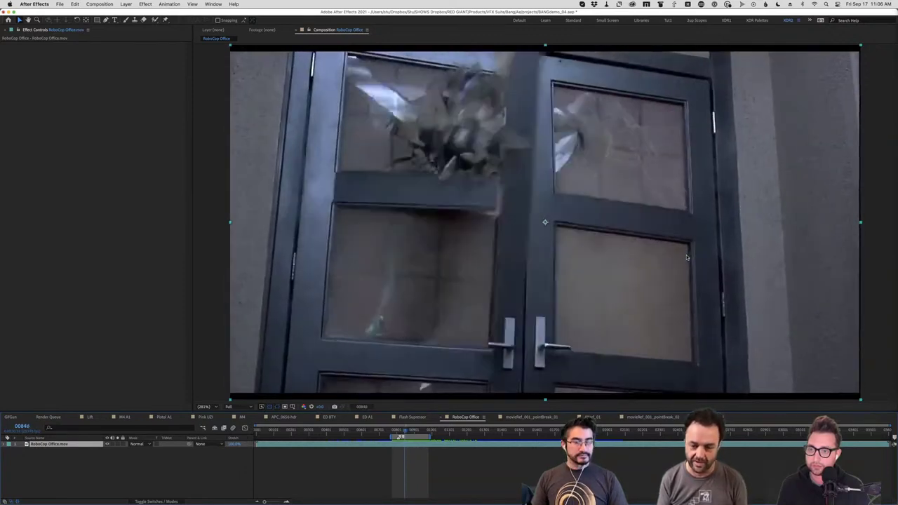
key(Page_Down)
key(Page_Down)
key(Page_Down)
key(Page_Down)
key(Page_Down)
key(Page_Down)
key(Page_Down)
key(Page_Down)
key(Page_Down)
key(Page_Down)
key(Page_Down)
key(Page_Down)
key(Page_Down)
key(Page_Down)
key(Page_Down)
key(Page_Down)
key(Page_Down)
key(Page_Down)
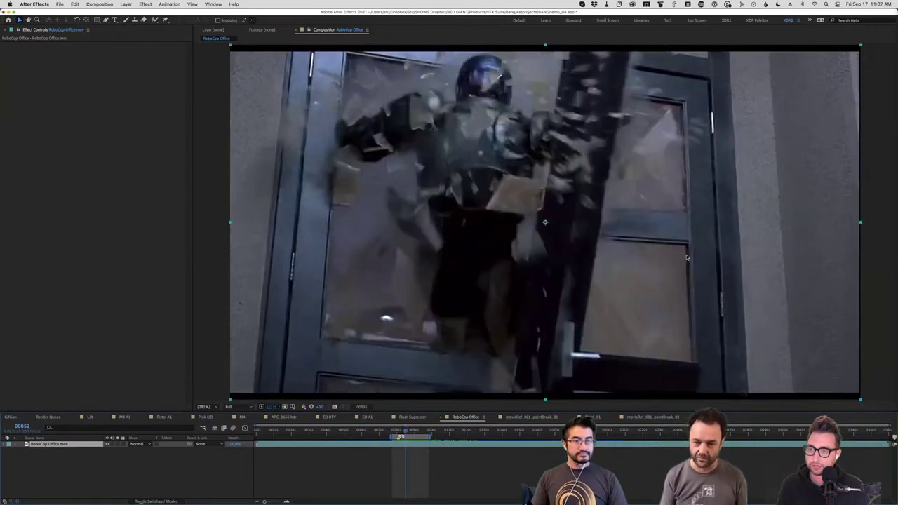
key(Page_Down)
key(Page_Down)
key(Page_Down)
key(Page_Down)
key(Page_Down)
key(Page_Down)
key(Page_Down)
key(Page_Down)
key(Page_Down)
key(Page_Down)
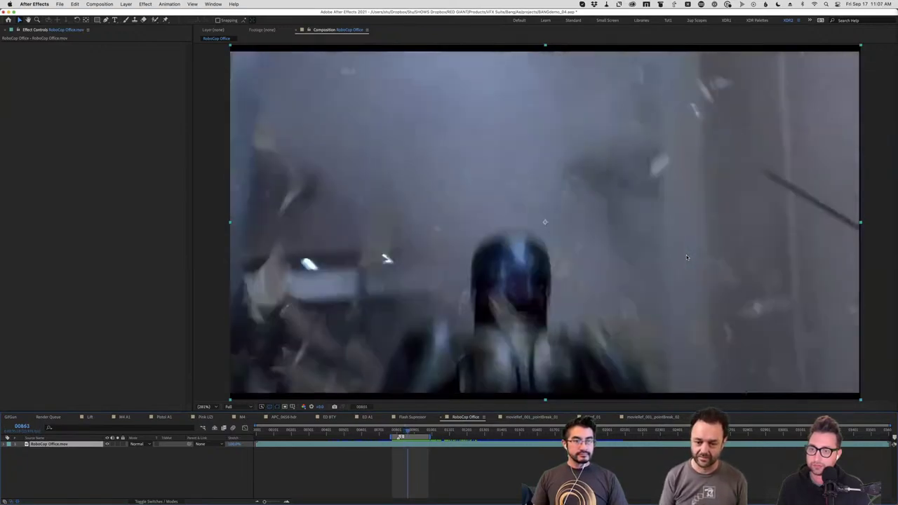
key(Page_Down)
key(Page_Down)
key(Page_Down)
key(Page_Down)
key(Page_Down)
key(Page_Down)
key(Page_Down)
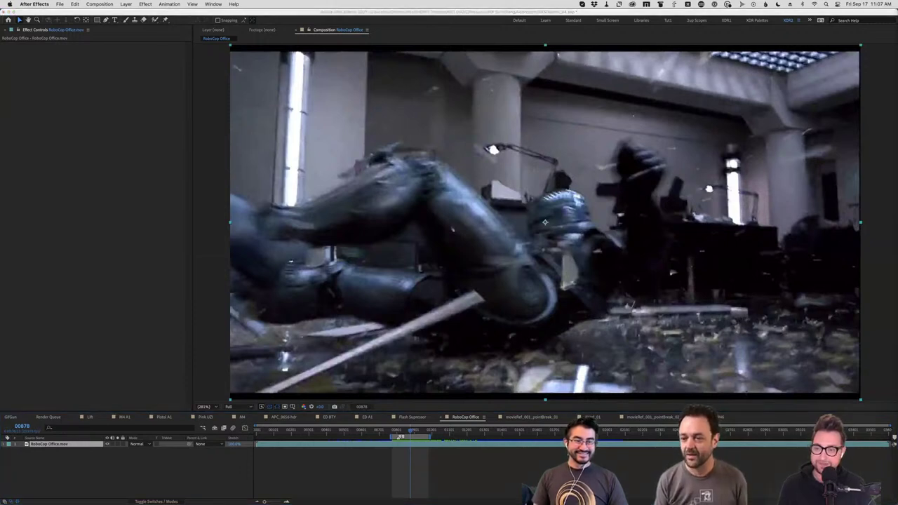
click(367, 417)
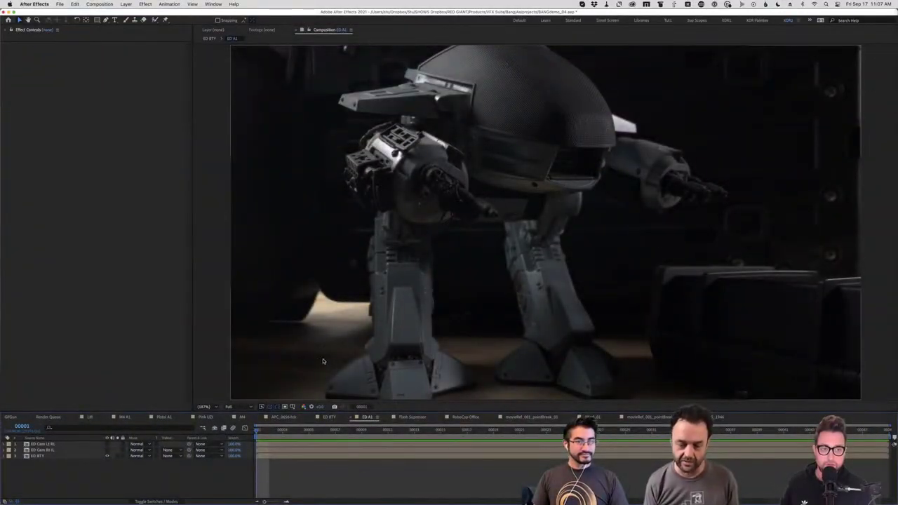
Select ED Cam Lt RL and toggle layers 1 and 2 visibility against the base render
click(67, 445)
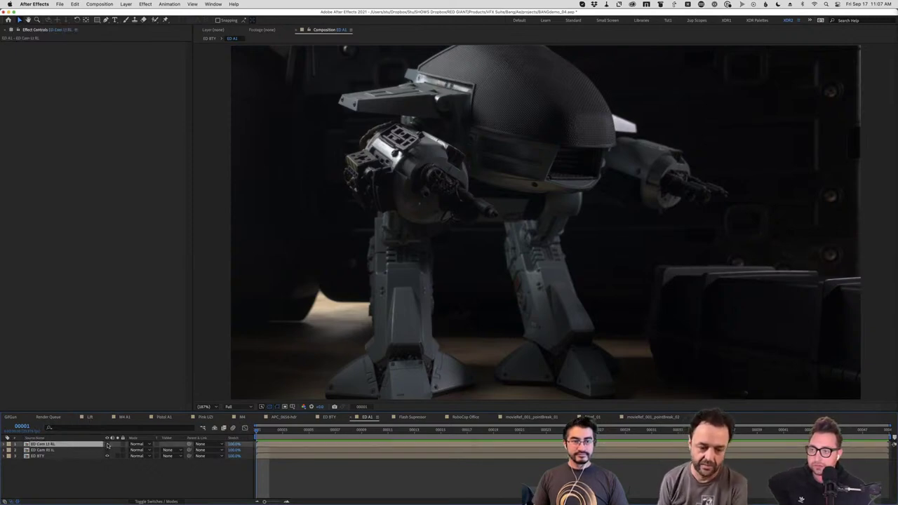
click(108, 444)
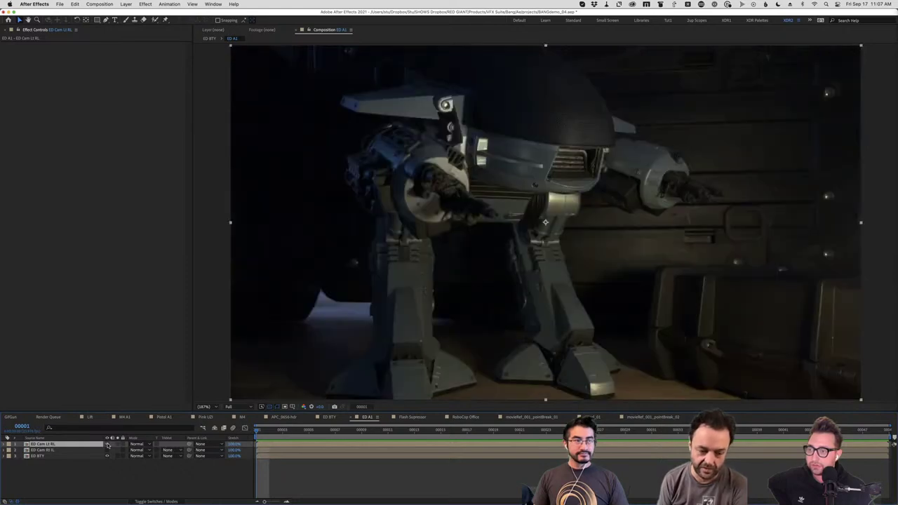
click(108, 445)
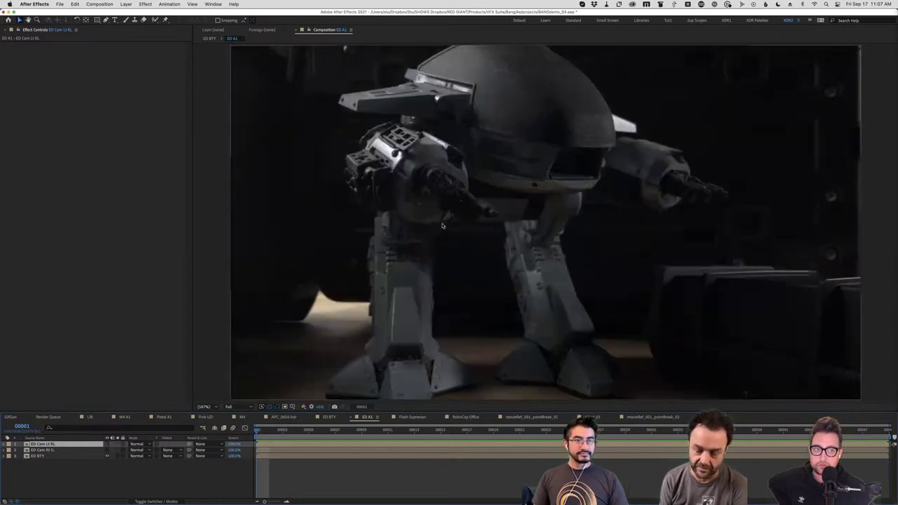
click(108, 444)
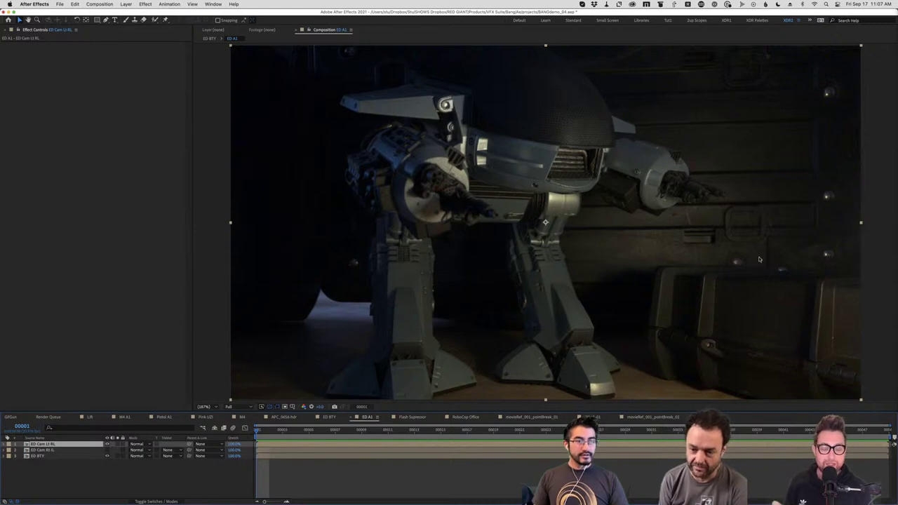
click(107, 444)
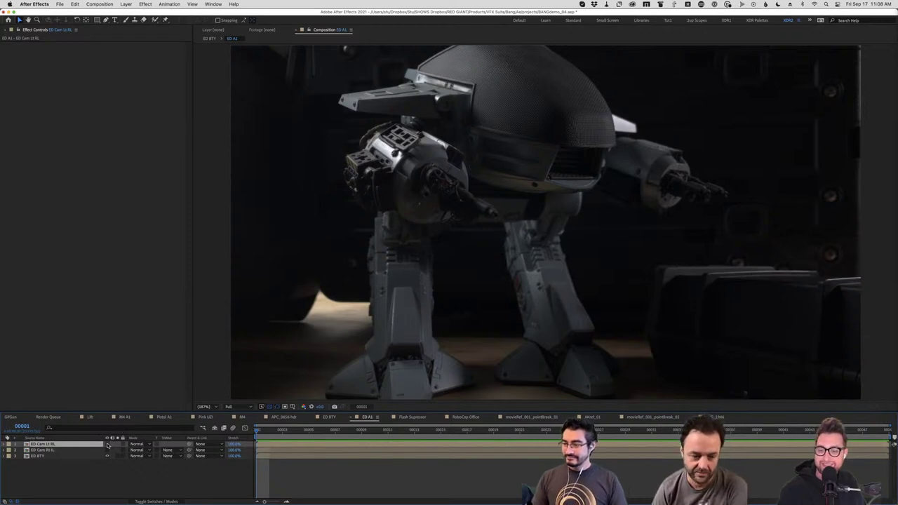
click(107, 445)
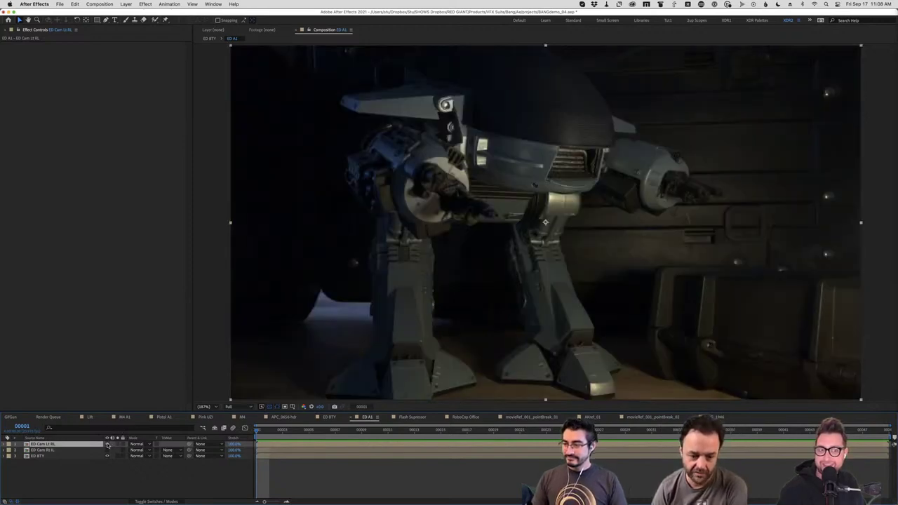
click(108, 445)
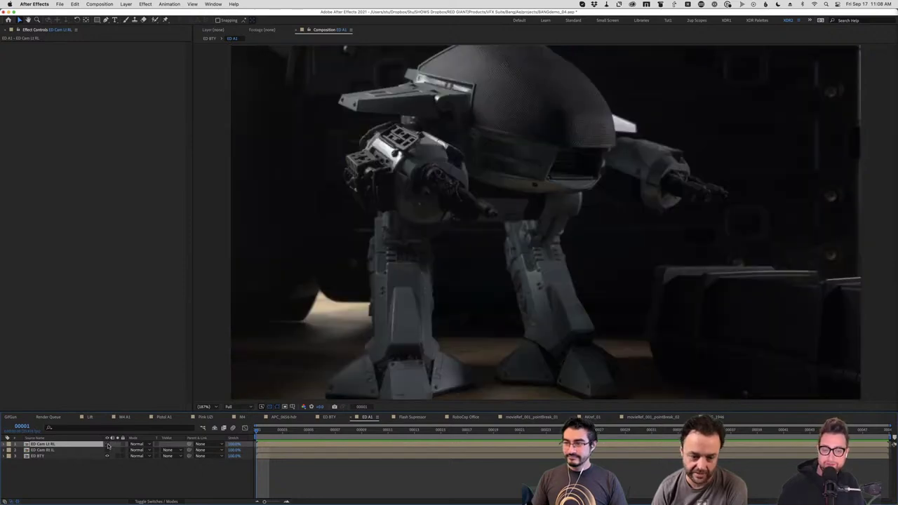
click(108, 451)
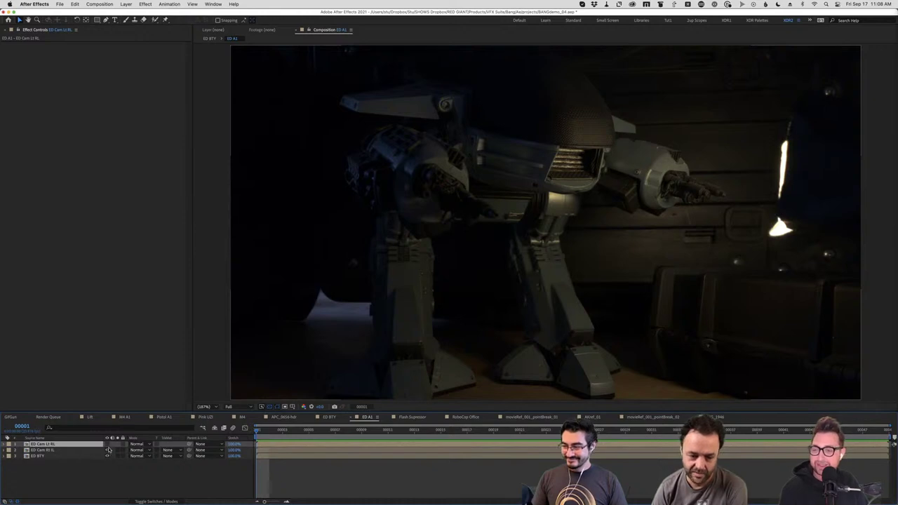
Keep toggling layers 1 and 2 visibility, leaving only the ED Cam Lt RL pass on
click(107, 450)
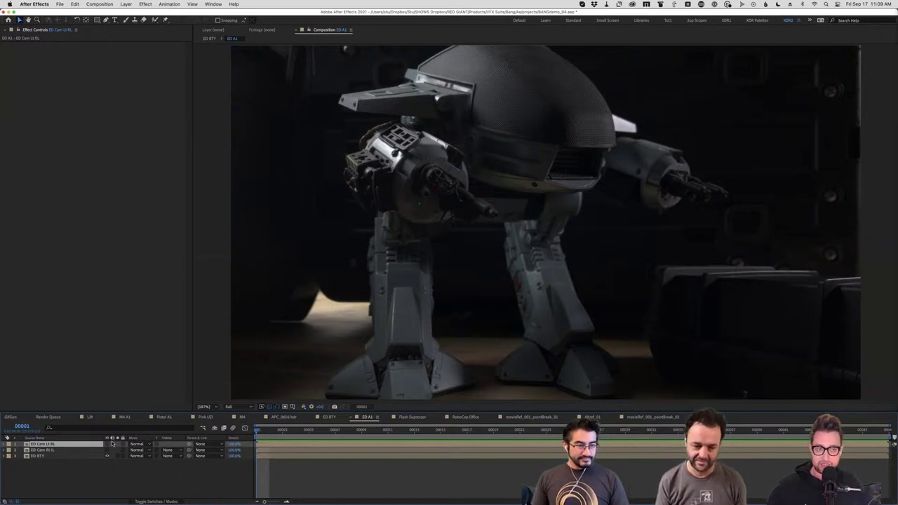
click(106, 450)
click(108, 445)
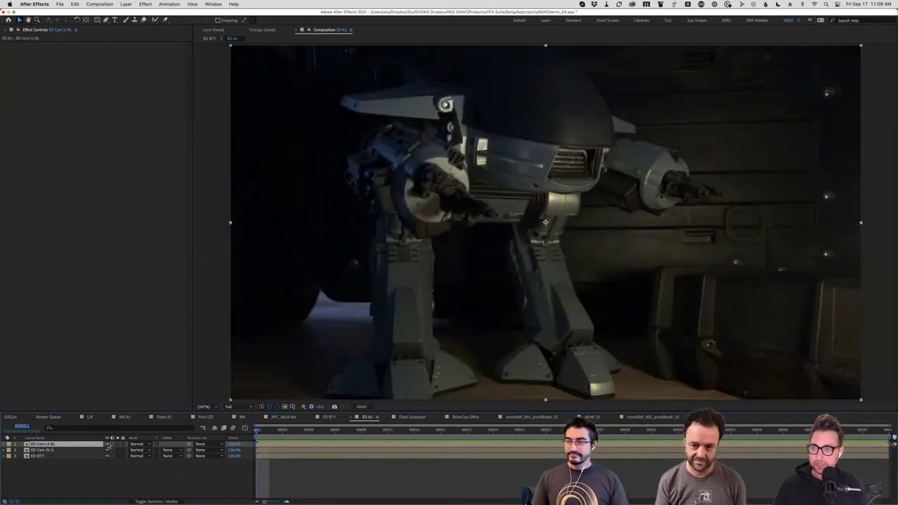
click(107, 450)
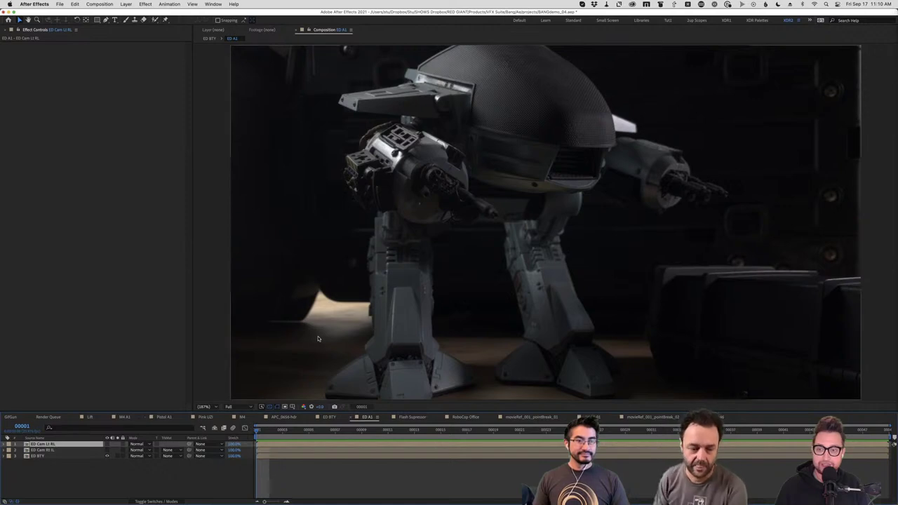
click(106, 445)
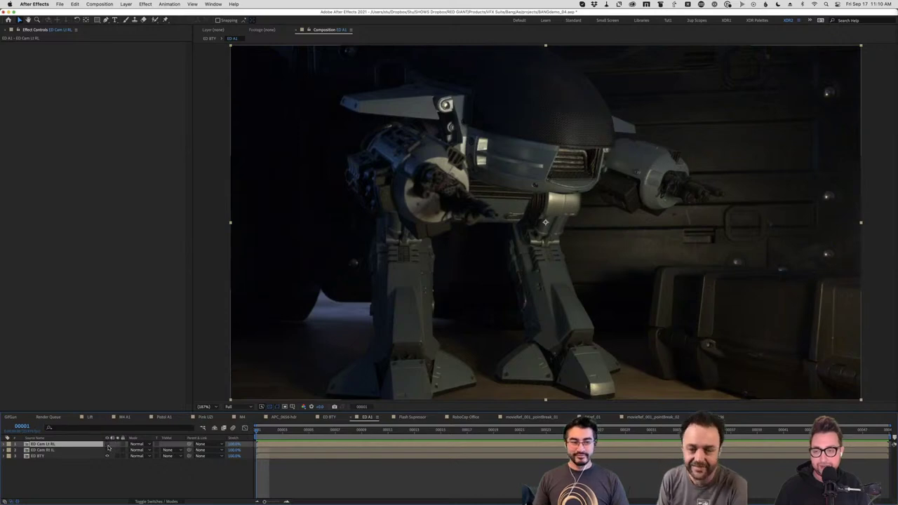
click(106, 445)
click(106, 450)
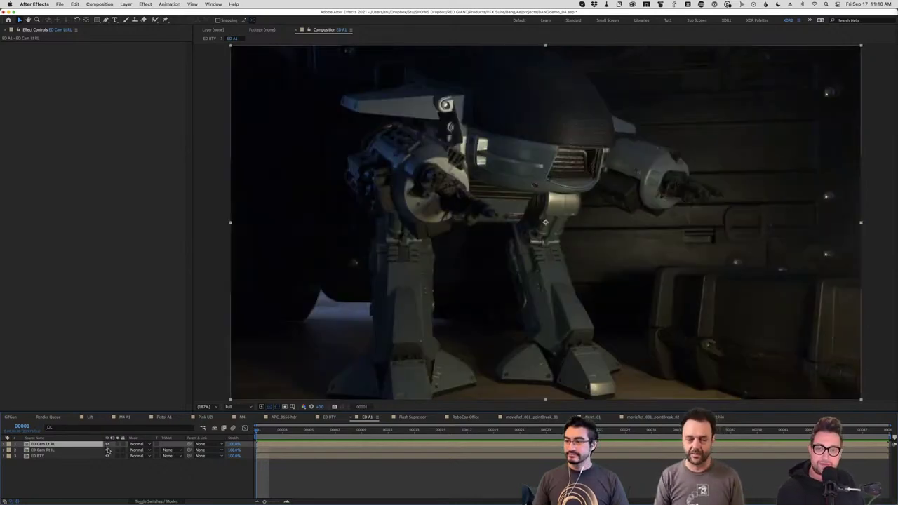
click(107, 450)
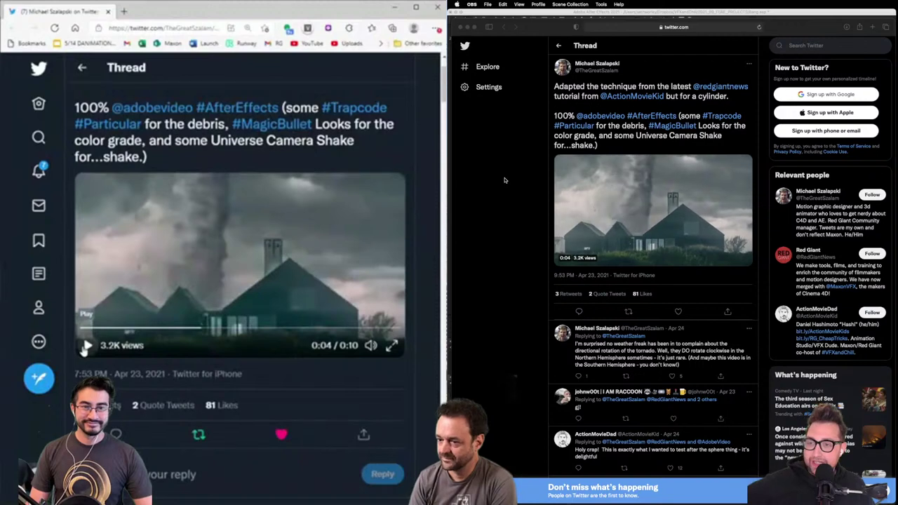
Play and browse the tornado tweet thread, then minimize the browser to reveal After Effects
click(86, 347)
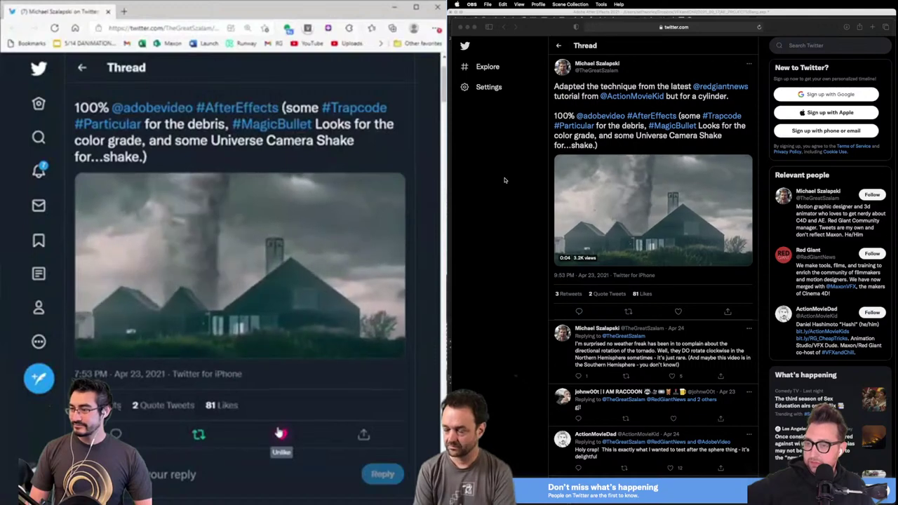
mouse_move(313, 279)
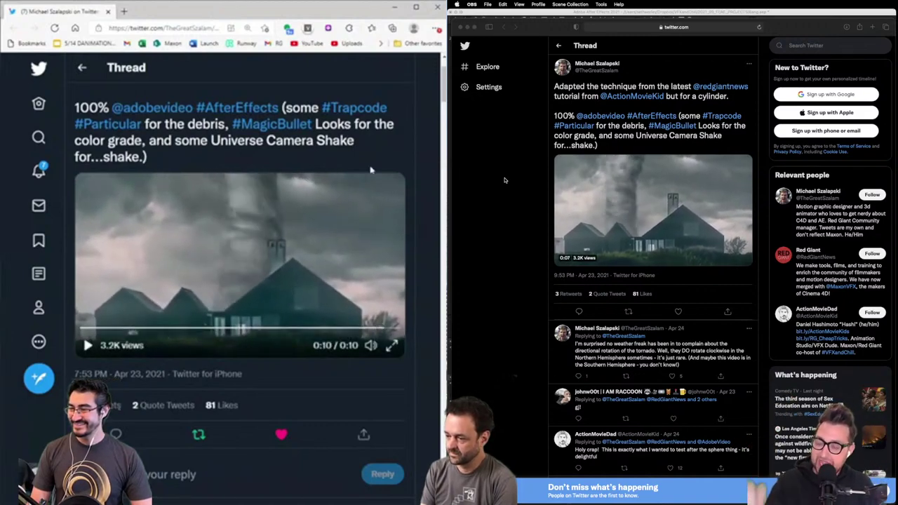
scroll(383, 320, down, 3)
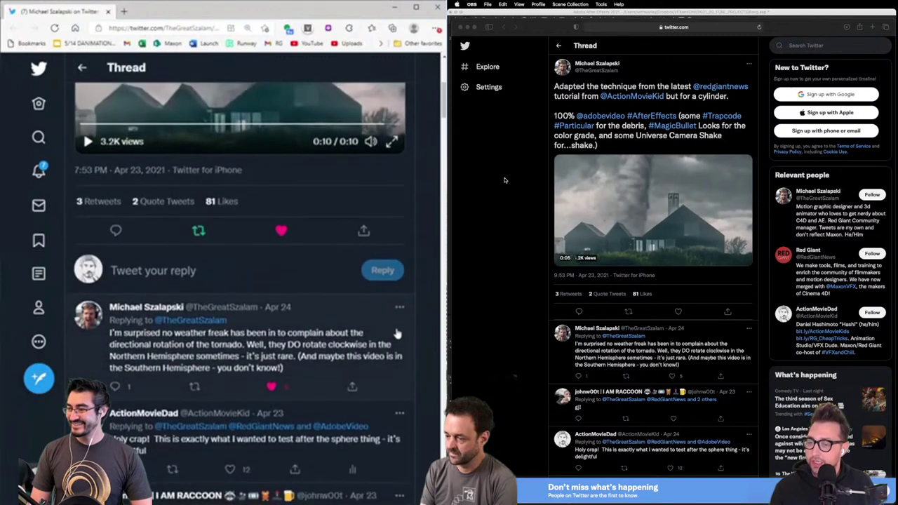
scroll(398, 320, up, 4)
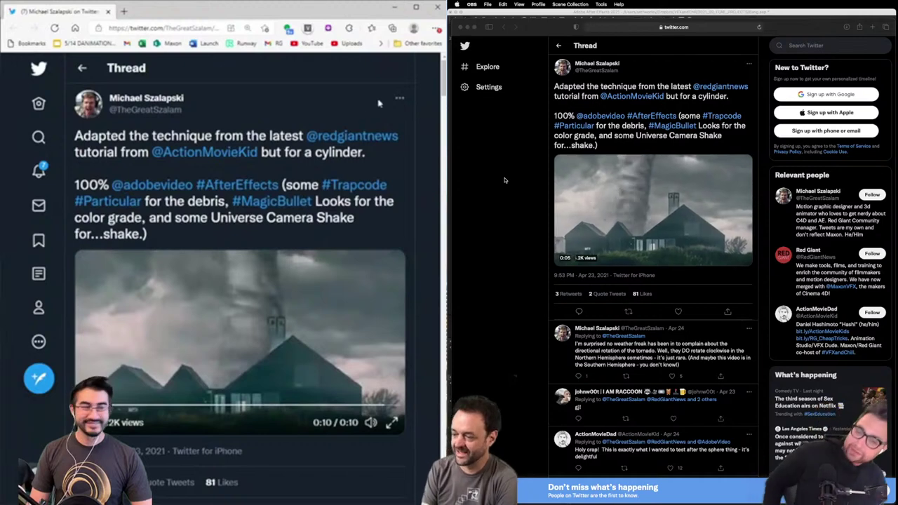
click(395, 10)
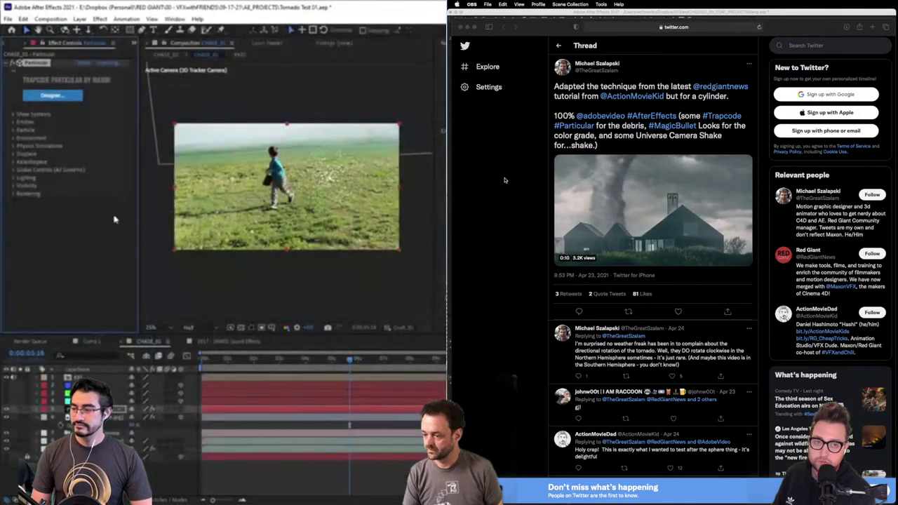
Hide a comp layer and create a new composition, Comp 2, with default settings
click(6, 413)
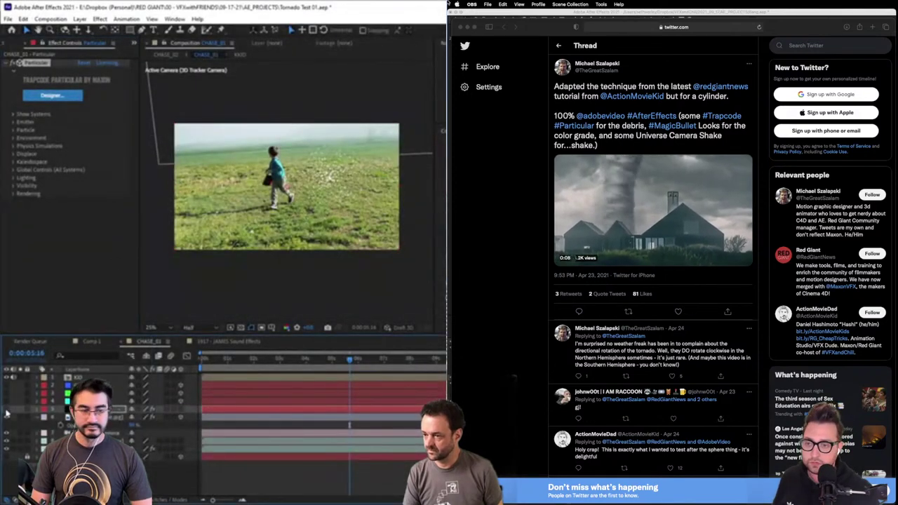
click(62, 19)
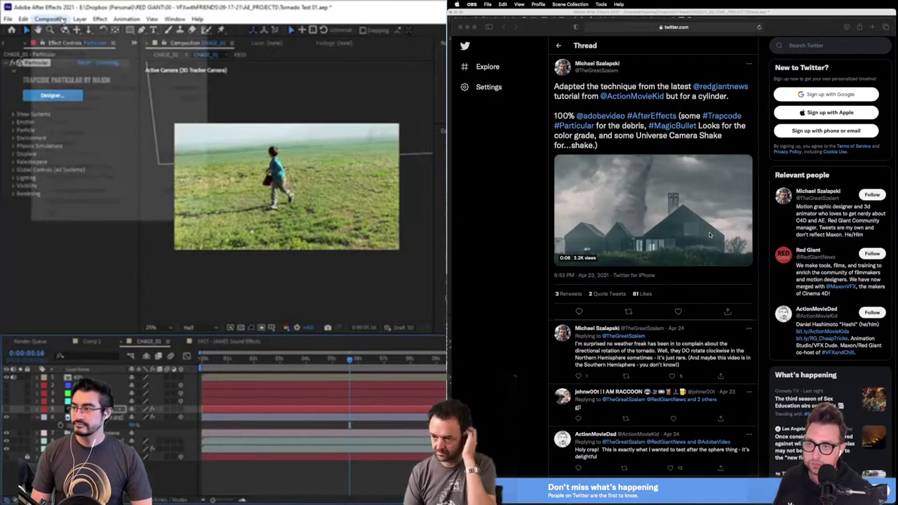
mouse_move(79, 19)
mouse_move(134, 28)
click(271, 44)
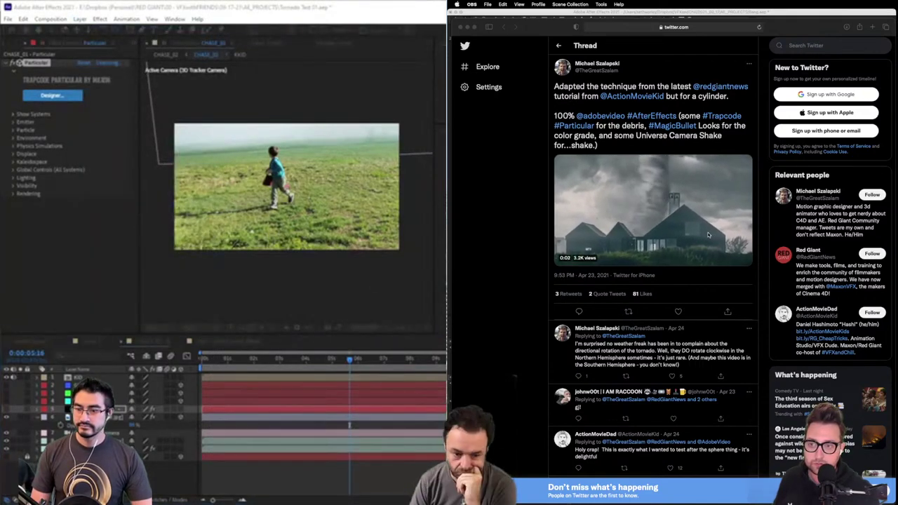
click(62, 19)
click(302, 129)
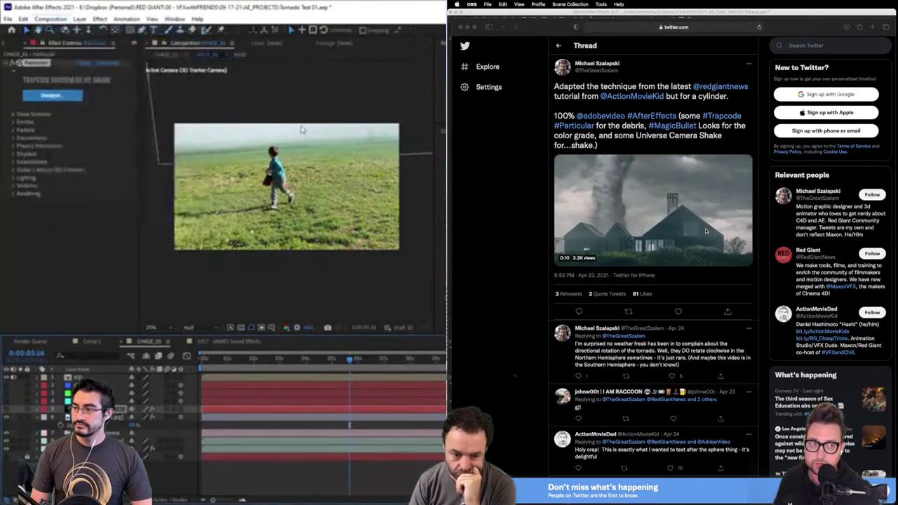
click(319, 319)
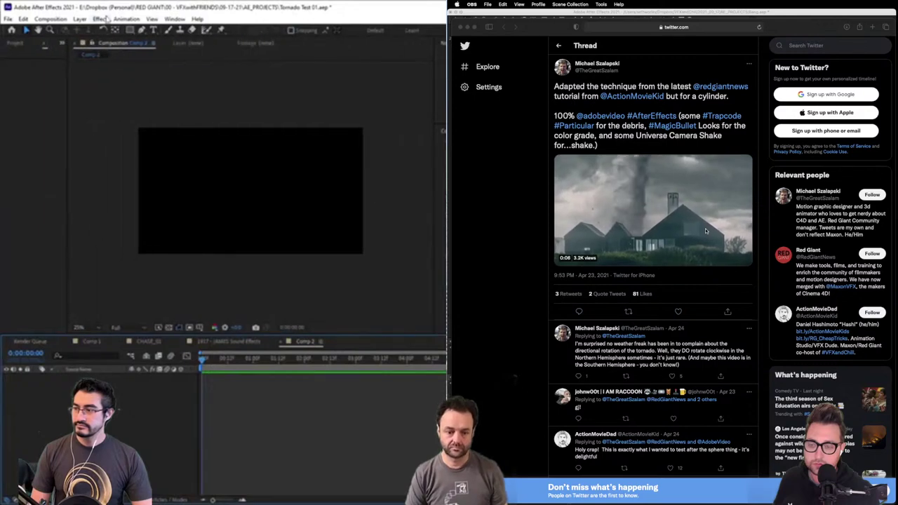
Add a black solid layer to Comp 2
click(80, 19)
mouse_move(93, 29)
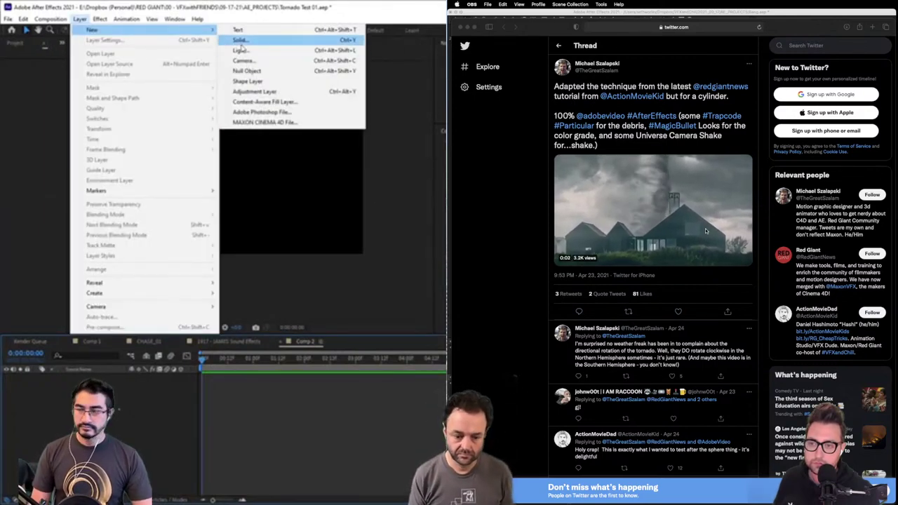
click(239, 42)
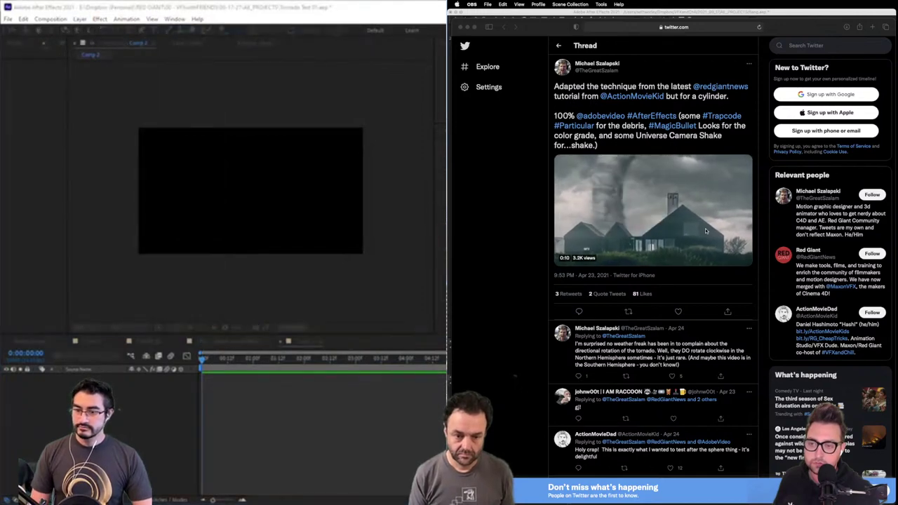
key(Return)
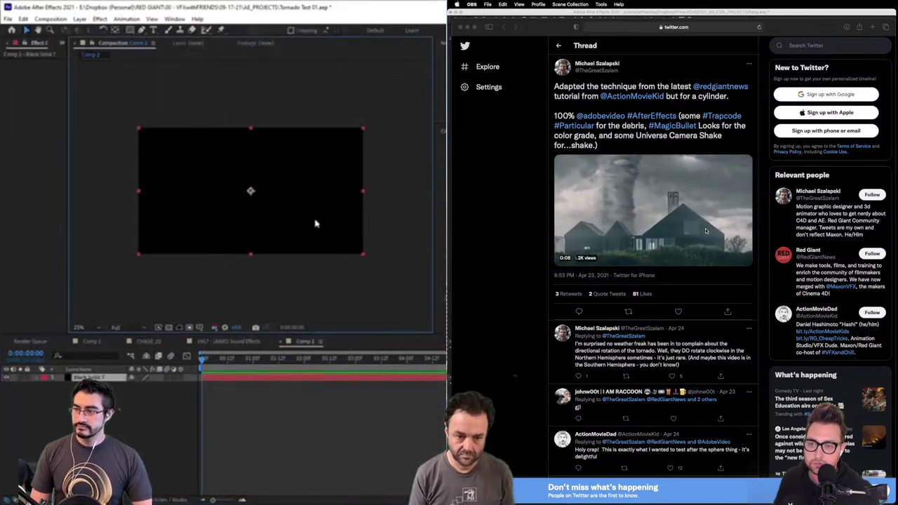
Set the project renderer to Mercury GPU Acceleration (CUDA) in Project Settings
click(8, 19)
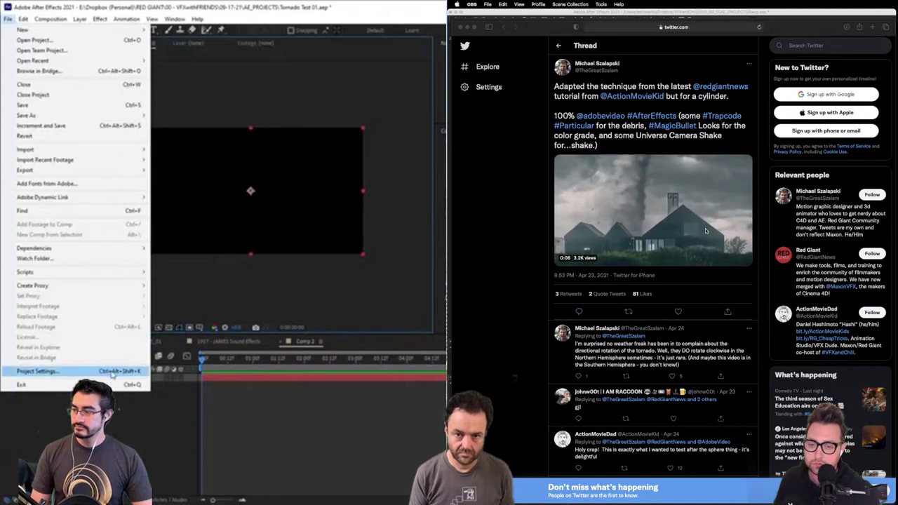
click(113, 374)
click(369, 175)
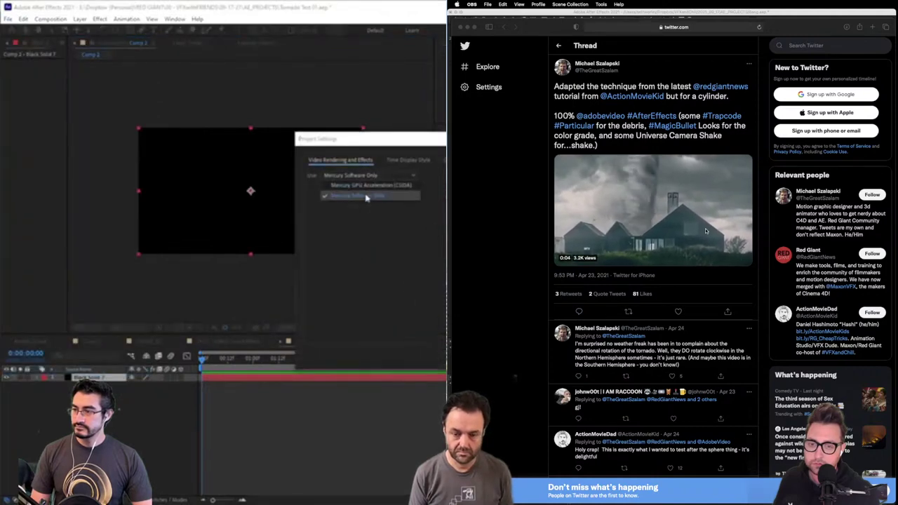
click(370, 185)
key(Return)
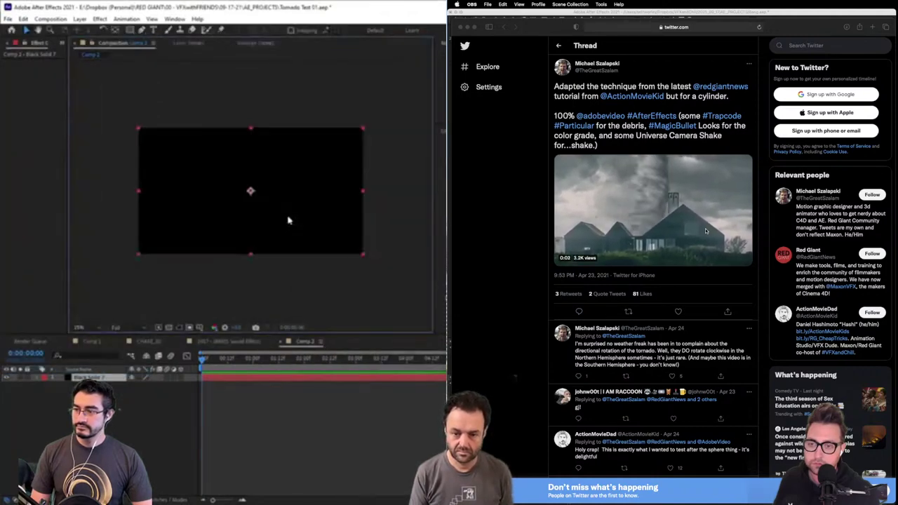
Test-apply Fractal Noise to the black solid via FX Console, then undo it
key(ctrl+space)
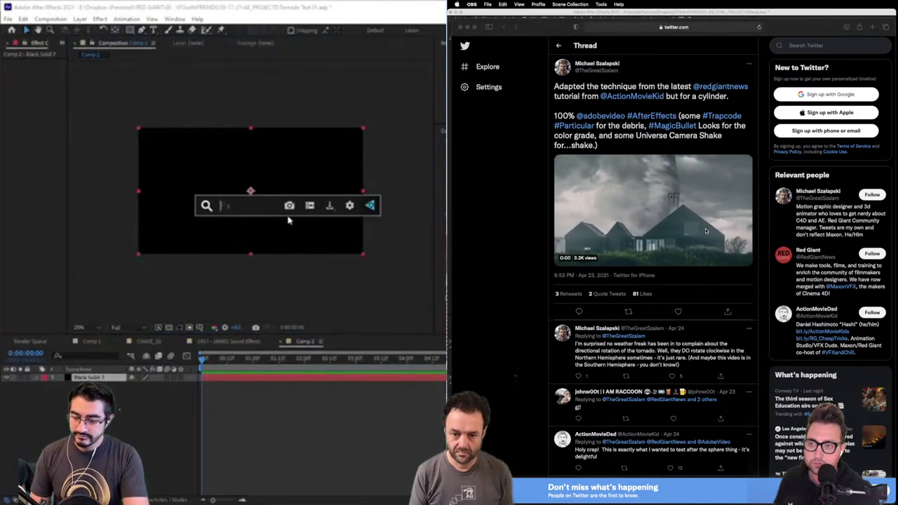
text(fractal)
key(Return)
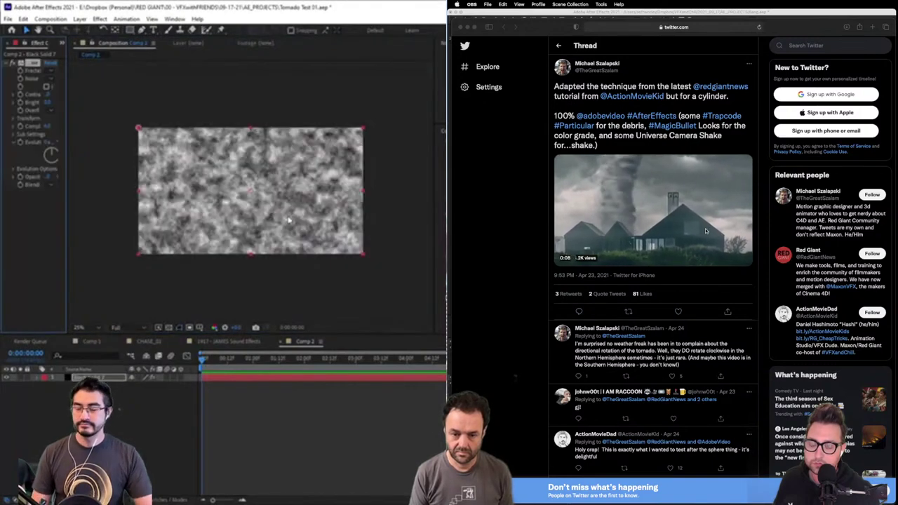
key(ctrl+z)
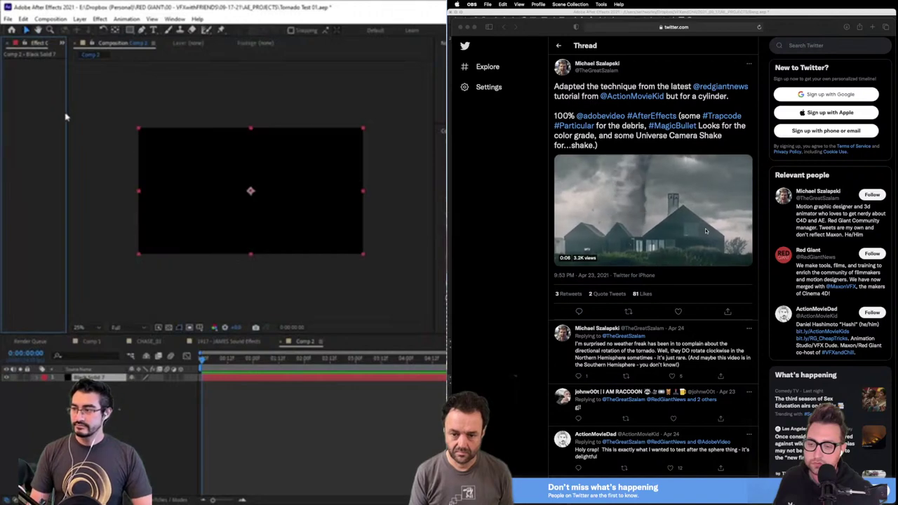
Widen the Effect Controls panel and refocus the composition viewer
drag(66, 117, 130, 114)
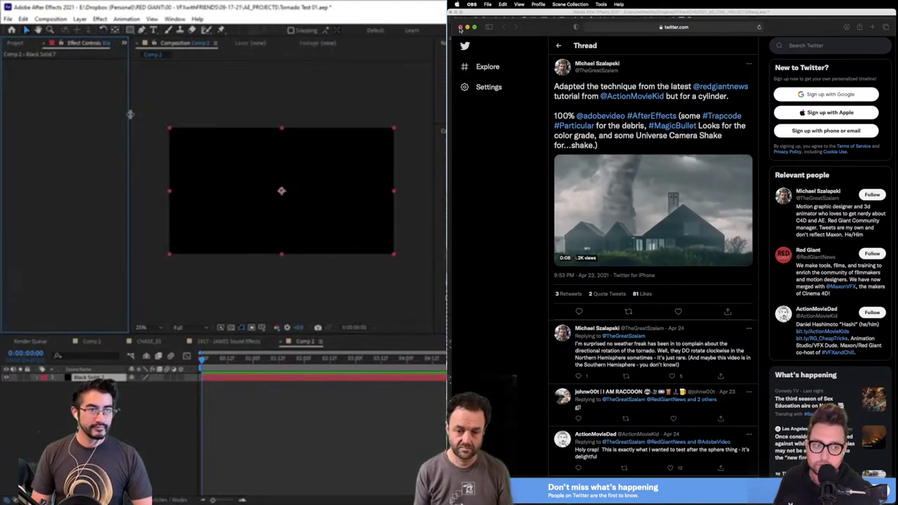
click(228, 198)
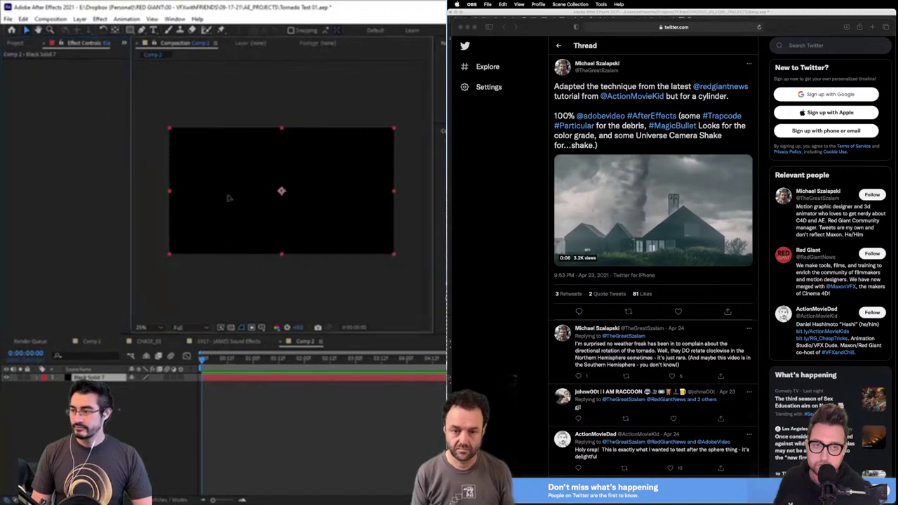
key(ctrl+space)
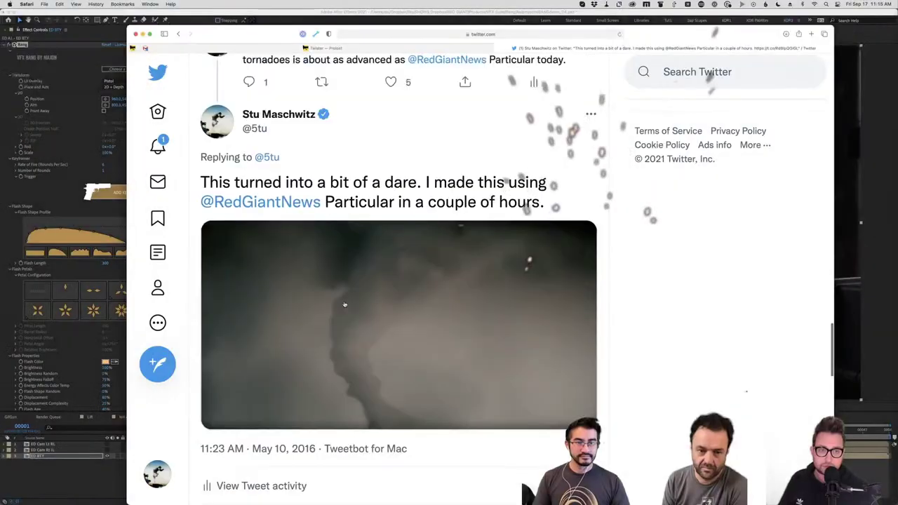
scroll(421, 309, down, 2)
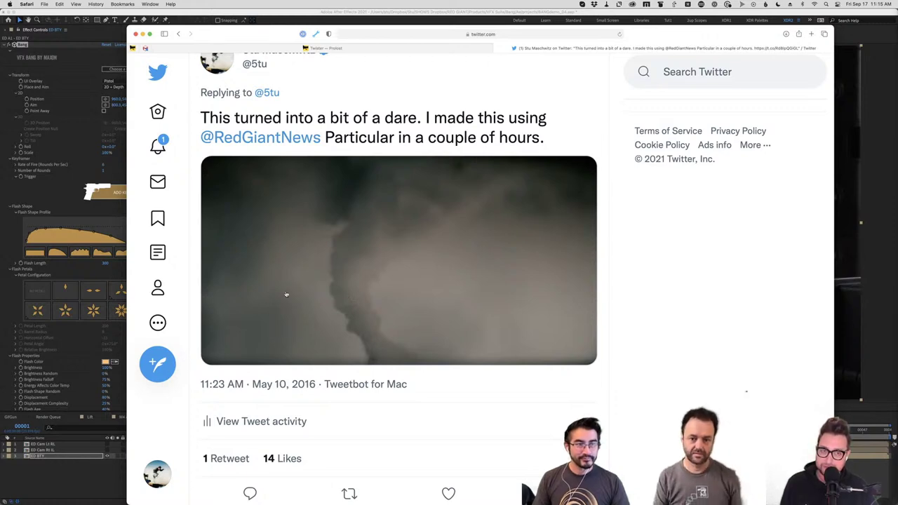
scroll(296, 240, down, 5)
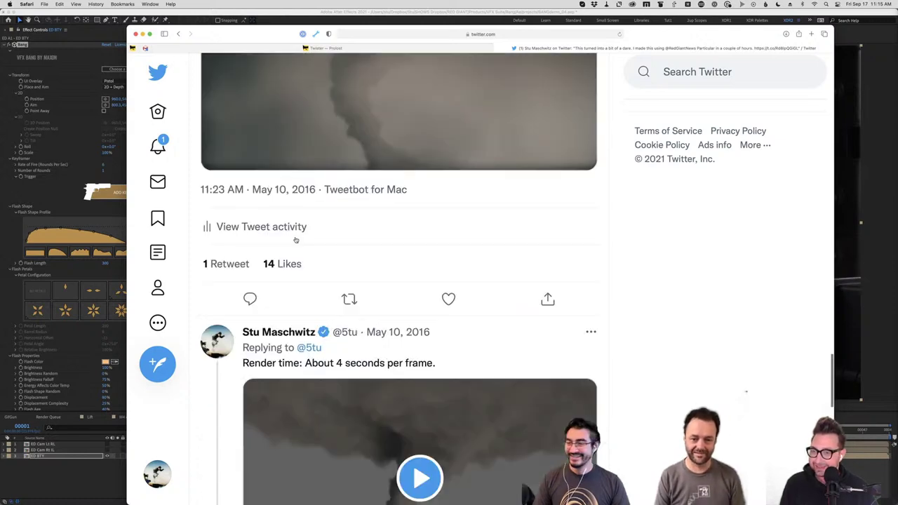
scroll(296, 241, up, 5)
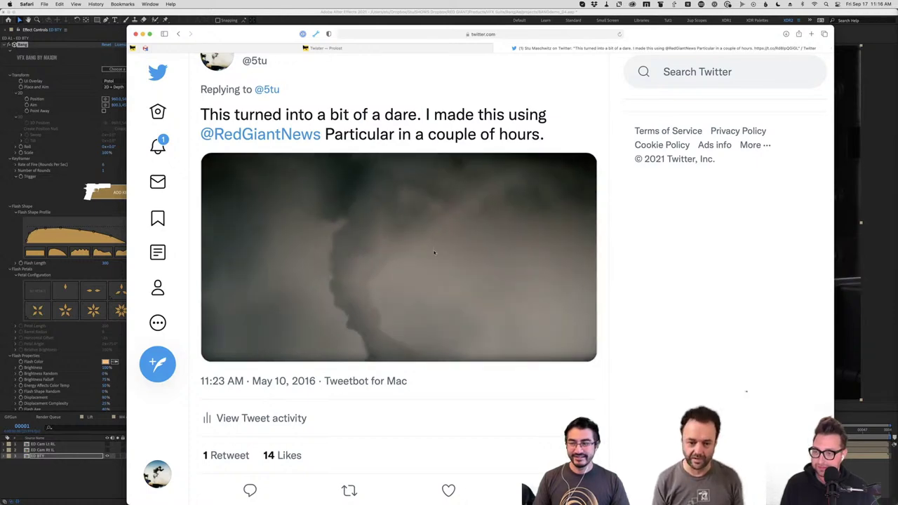
scroll(390, 276, up, 1)
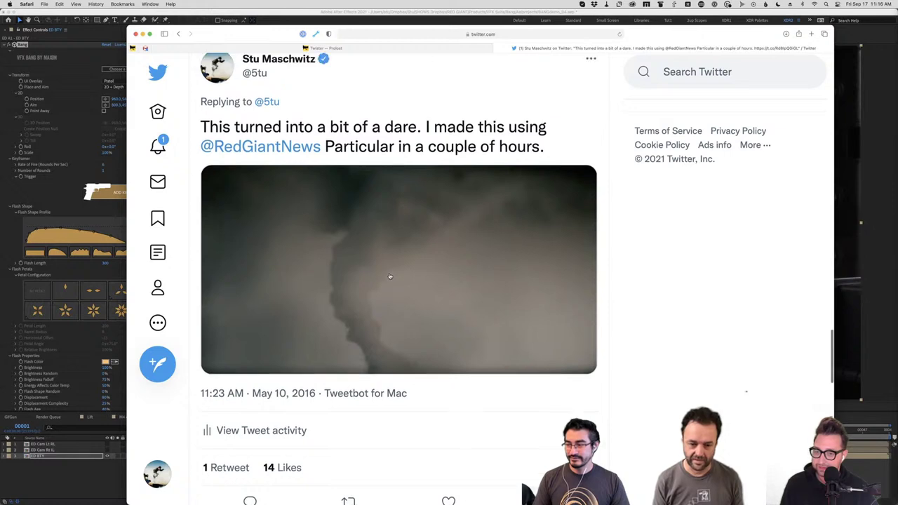
scroll(389, 275, down, 1)
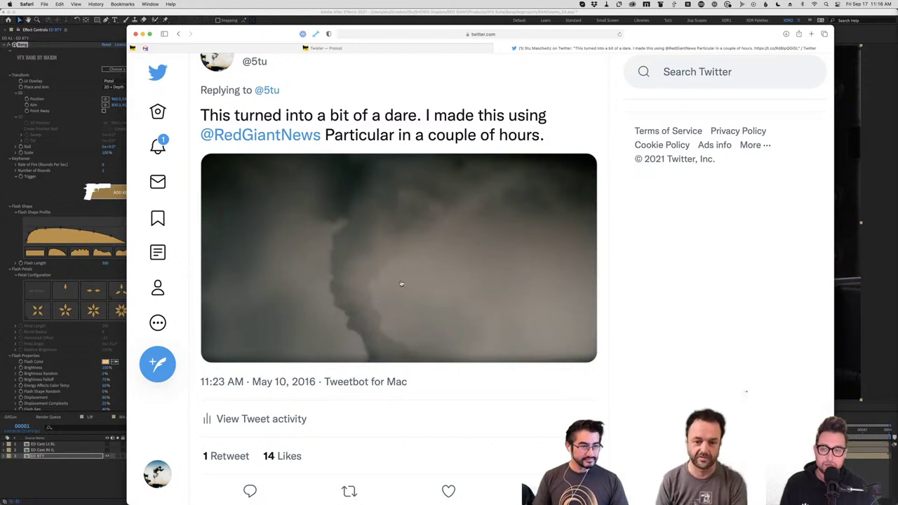
scroll(402, 283, down, 2)
scroll(401, 284, up, 1)
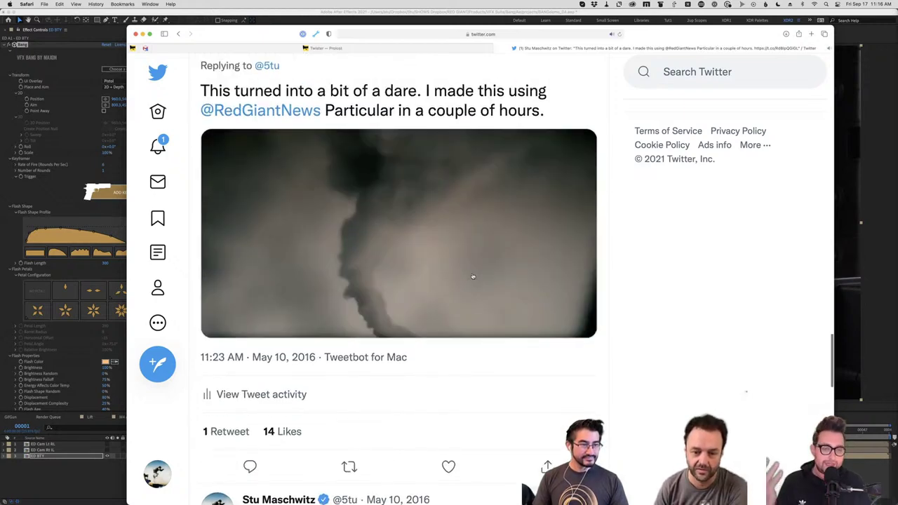
scroll(470, 279, down, 10)
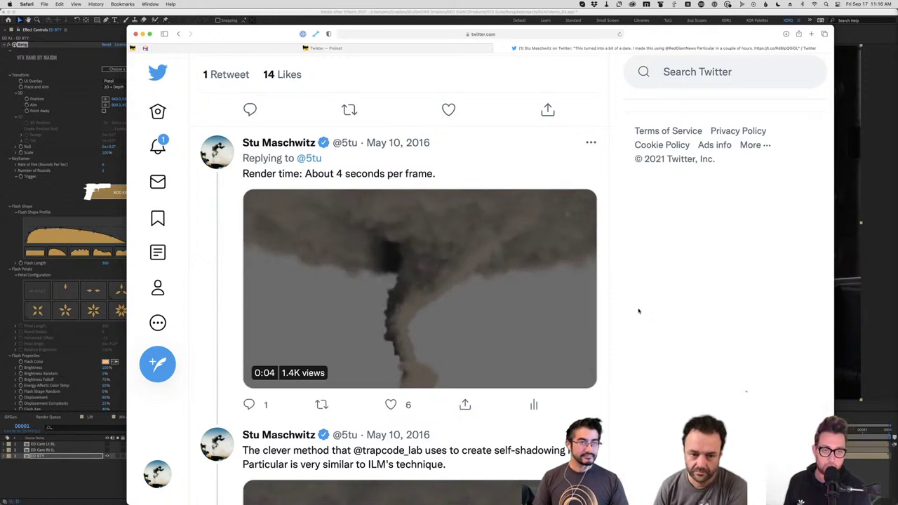
Scroll up and down through the tweet showing the smoky Particular tornado video
scroll(638, 312, down, 4)
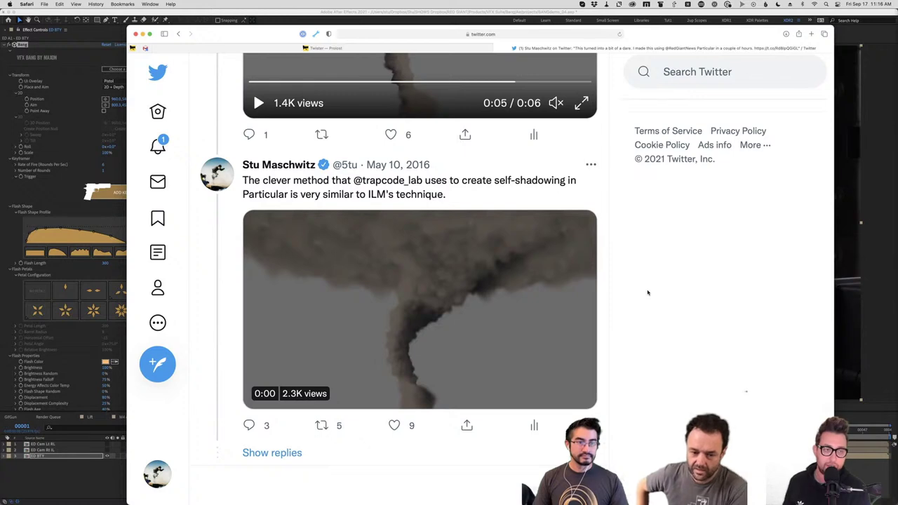
scroll(646, 280, up, 3)
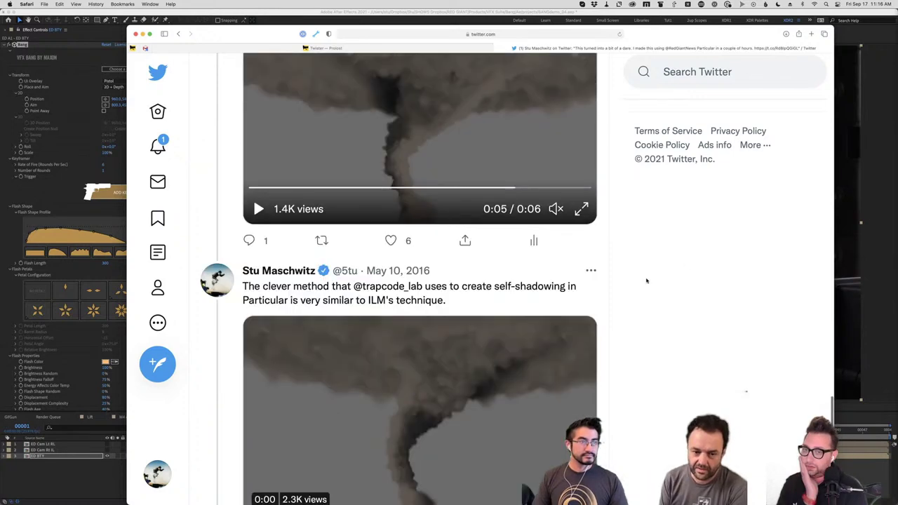
scroll(645, 281, down, 2)
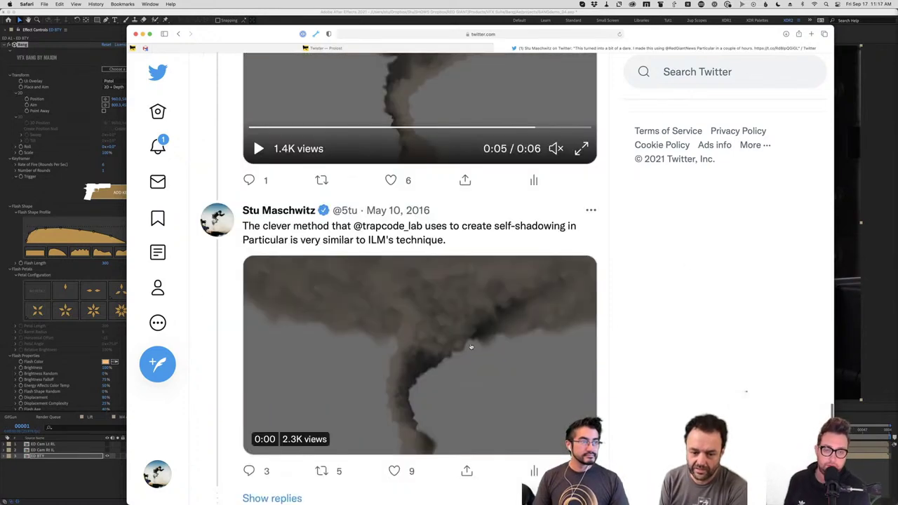
scroll(509, 356, down, 1)
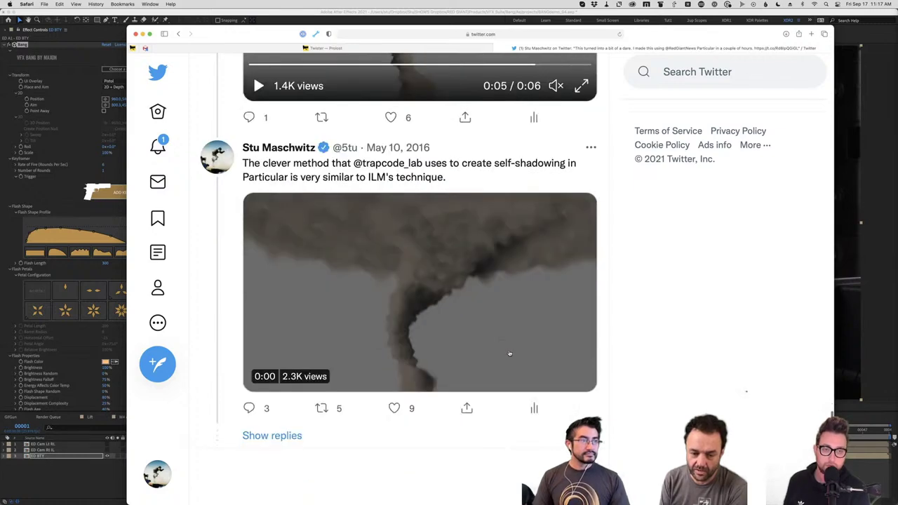
scroll(510, 354, up, 1)
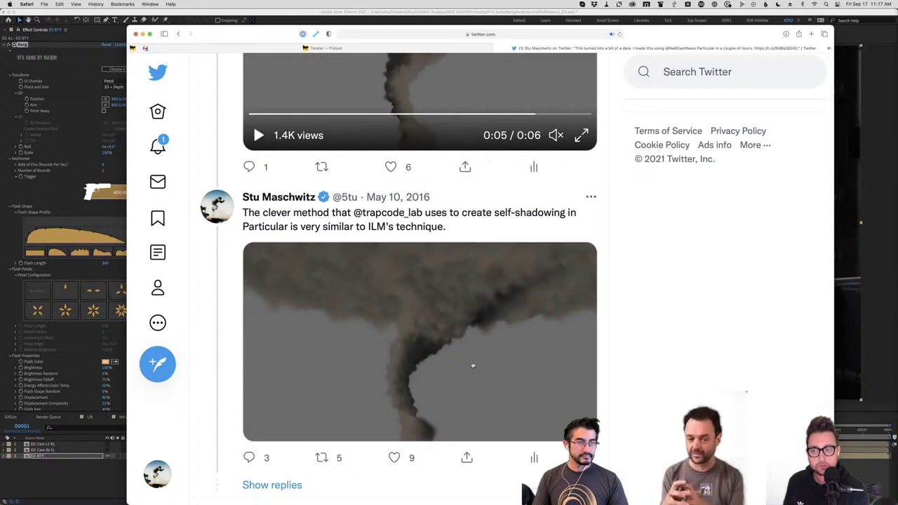
scroll(484, 330, up, 1)
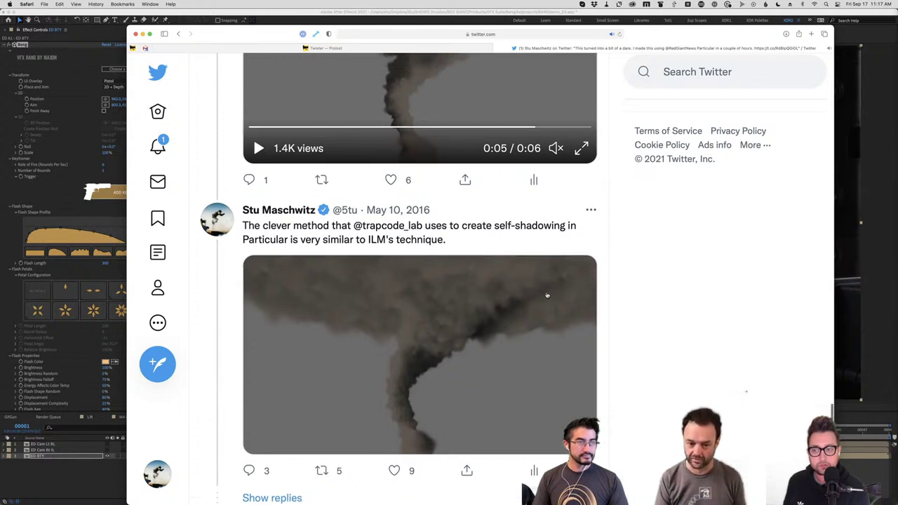
scroll(478, 310, down, 1)
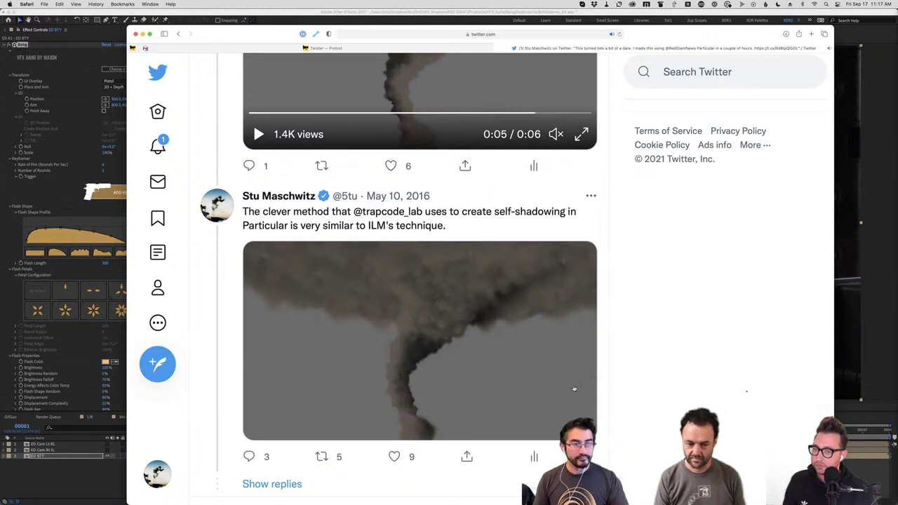
scroll(574, 389, up, 3)
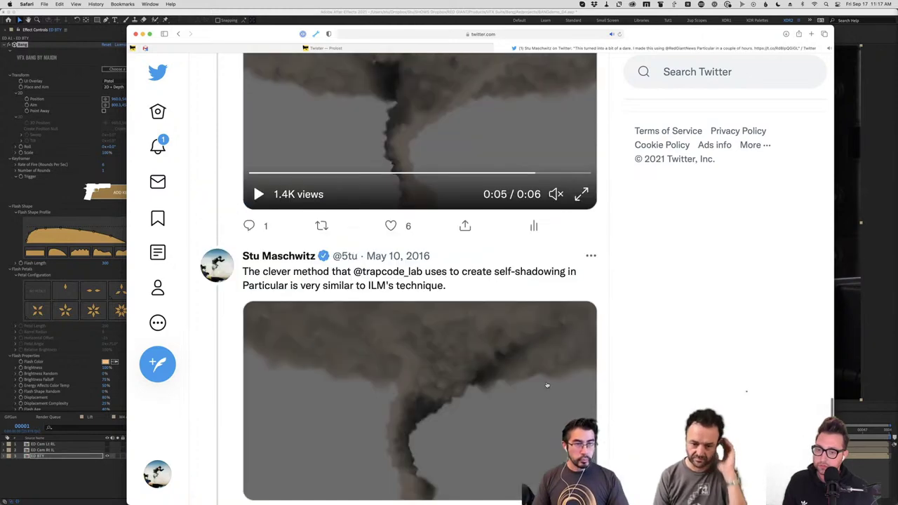
scroll(548, 385, up, 2)
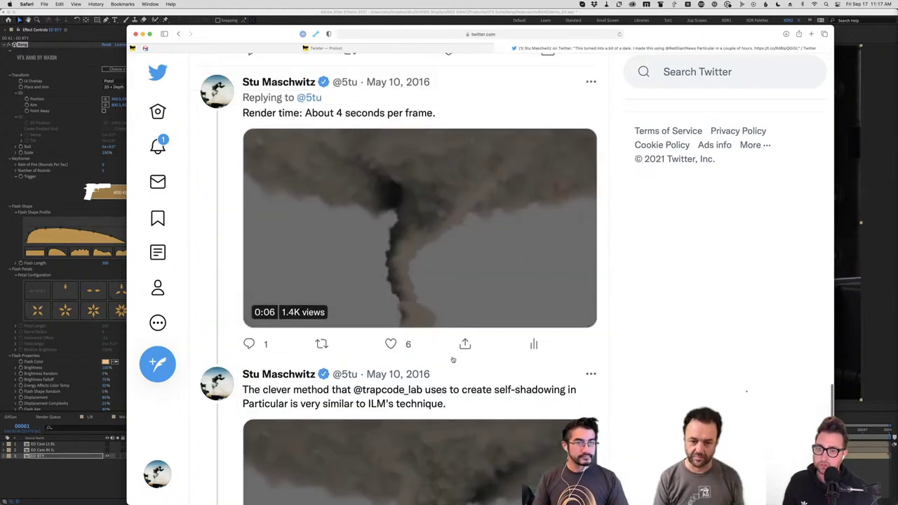
scroll(454, 360, up, 2)
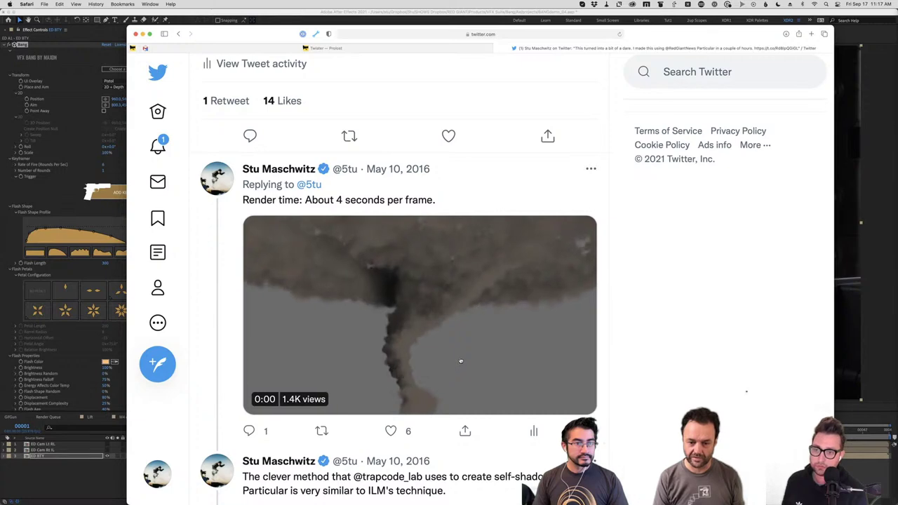
scroll(462, 360, down, 5)
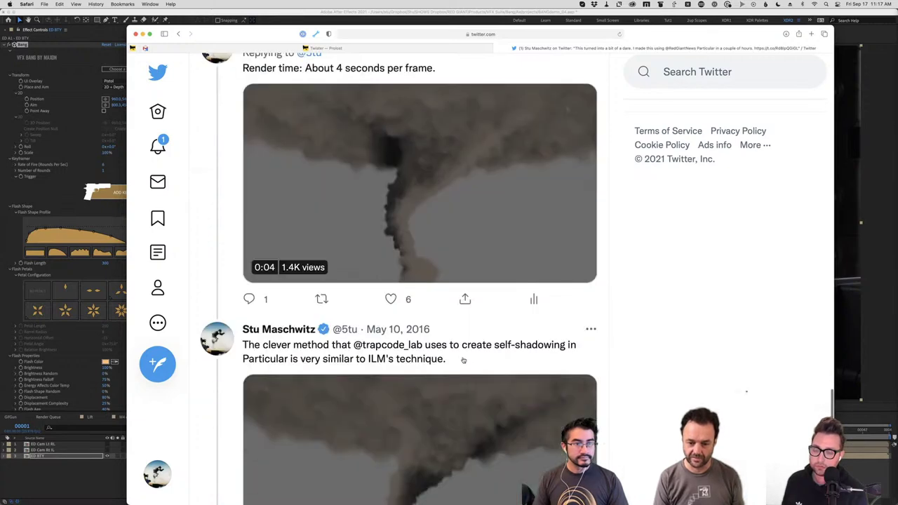
scroll(463, 361, down, 2)
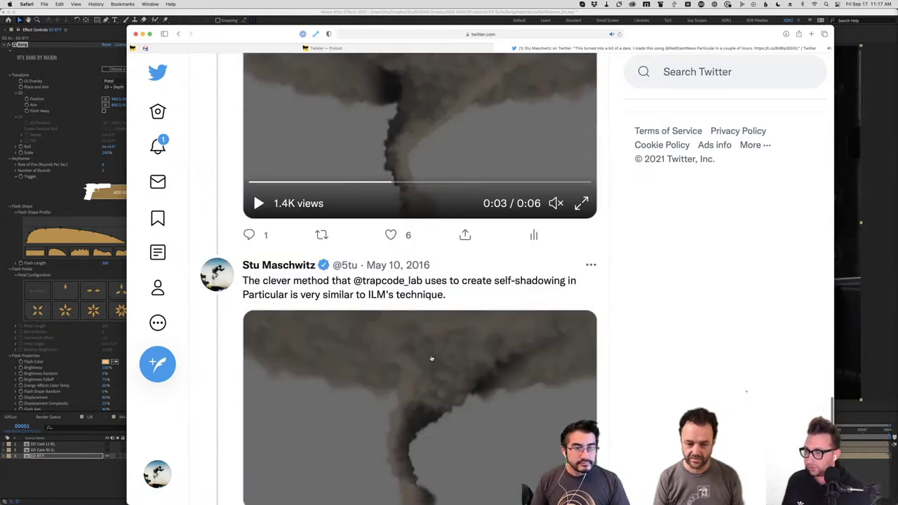
scroll(421, 359, up, 15)
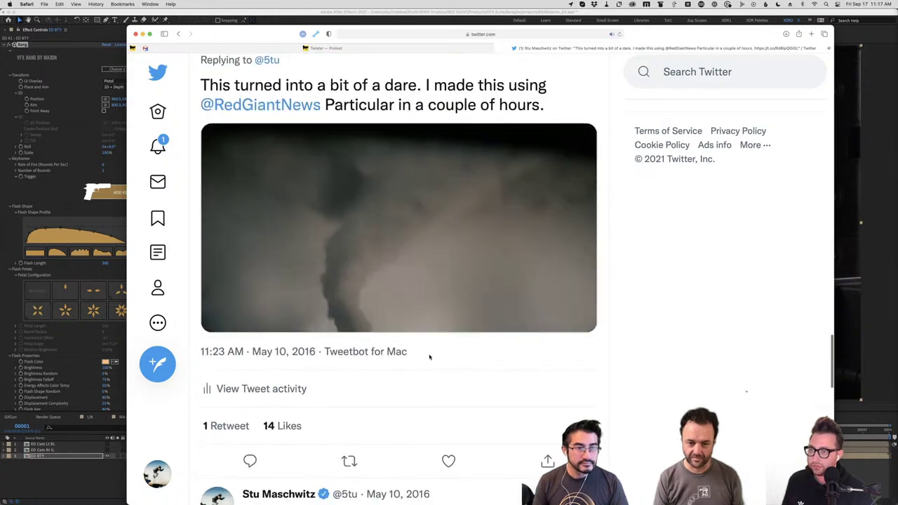
scroll(432, 357, up, 1)
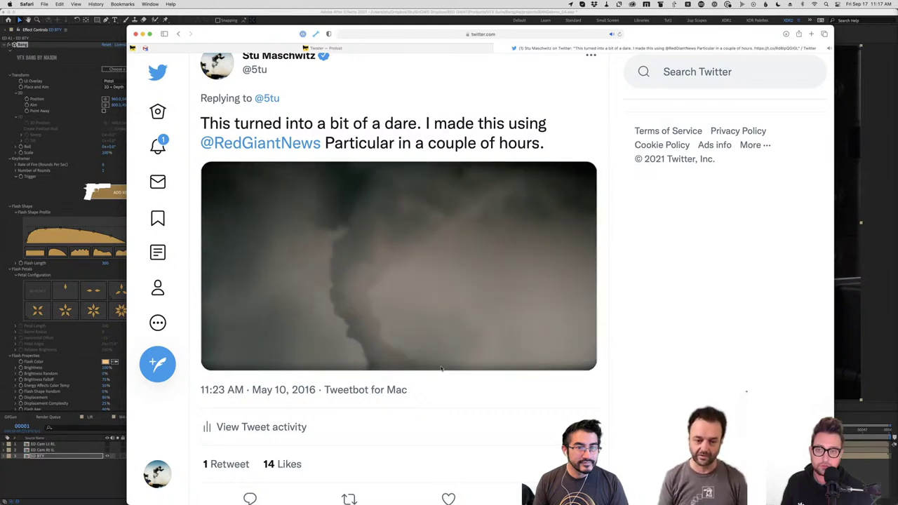
scroll(367, 334, down, 2)
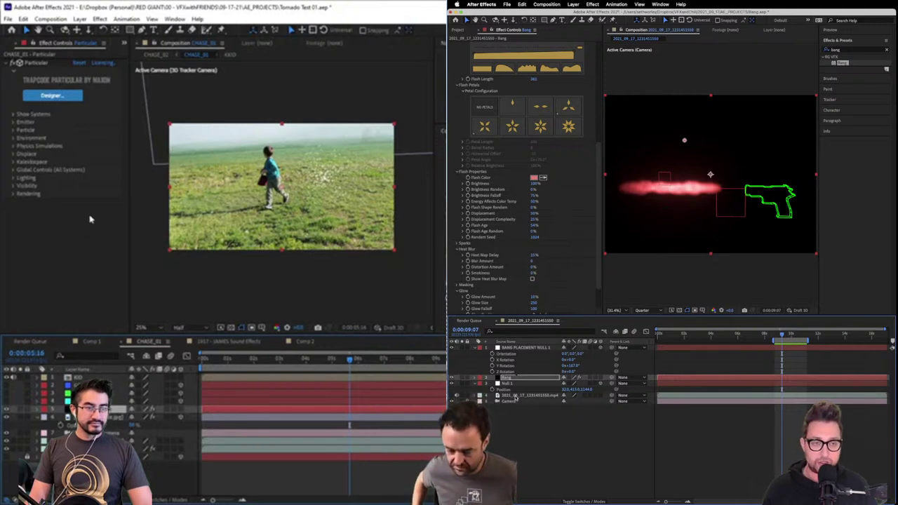
Zoom the viewer to 50%, stop the Bang preview, and create a composition named Tornadoes
click(72, 221)
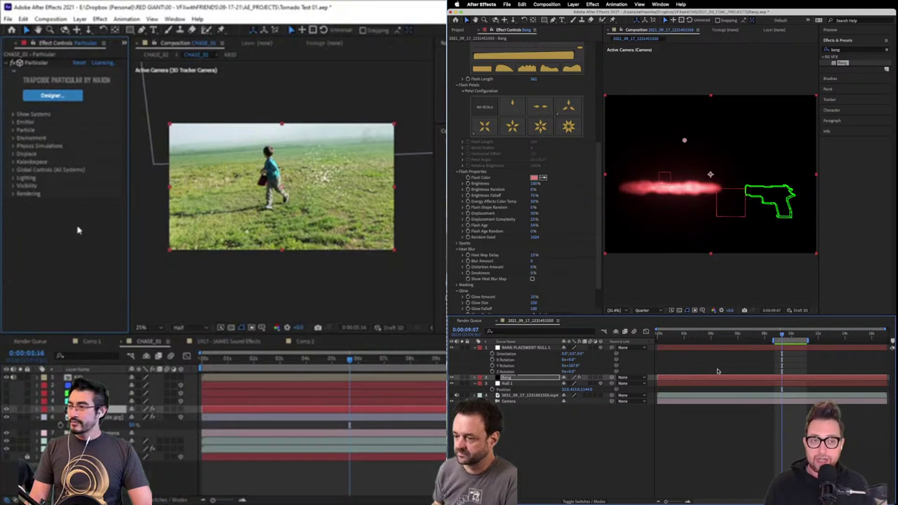
key(period)
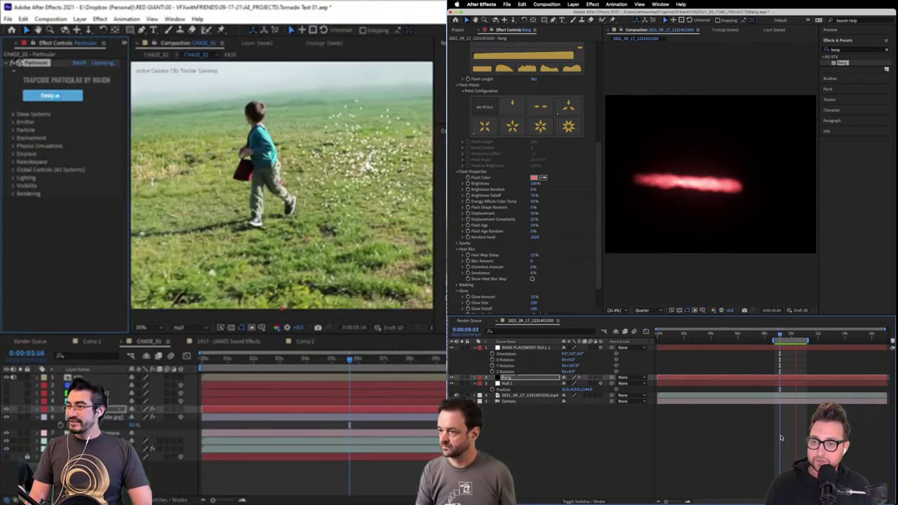
key(space)
click(547, 4)
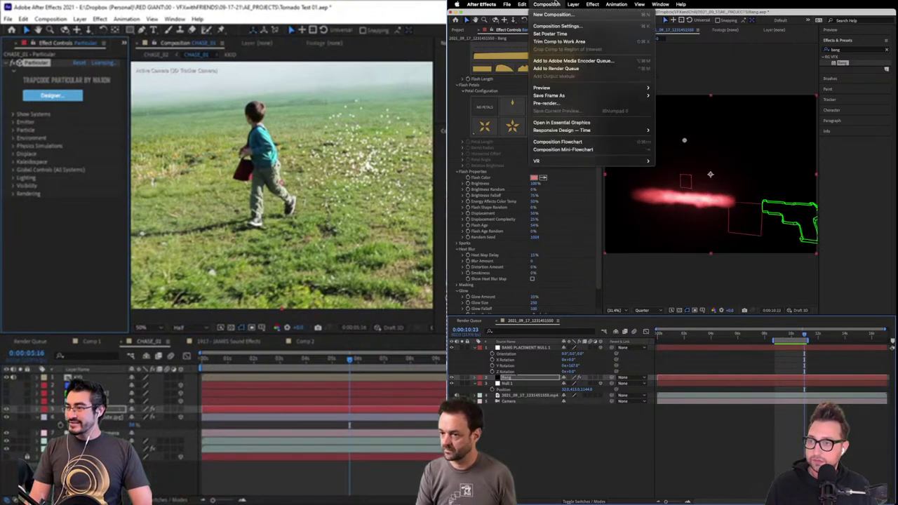
click(561, 14)
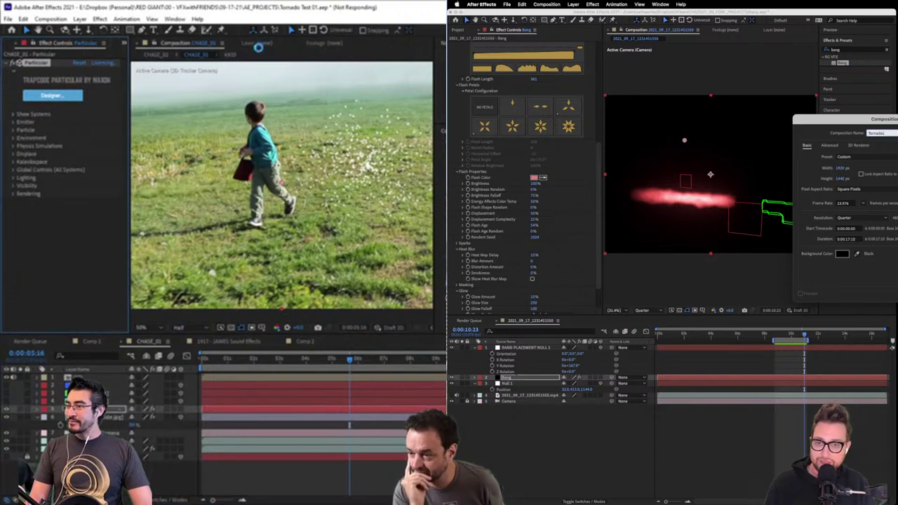
key(Return)
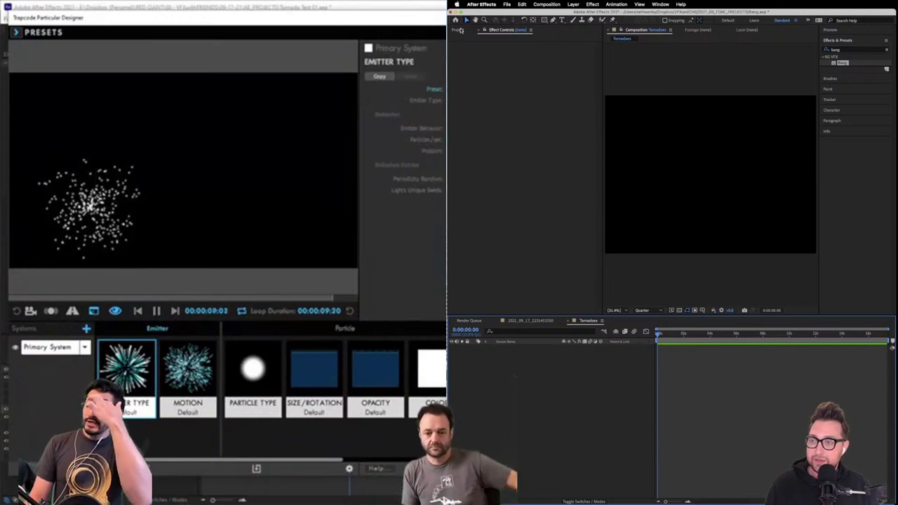
Change the Tornadoes composition height to 1080, making it 1920×1080
click(461, 30)
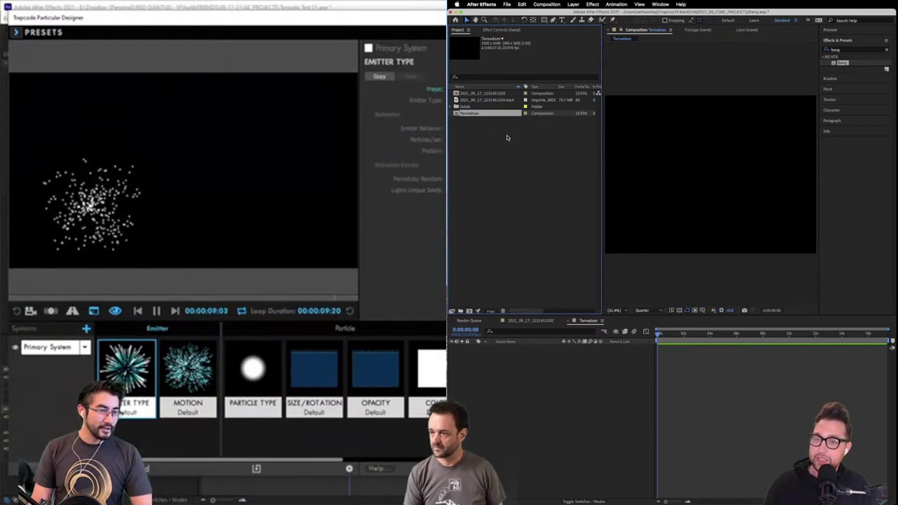
click(546, 4)
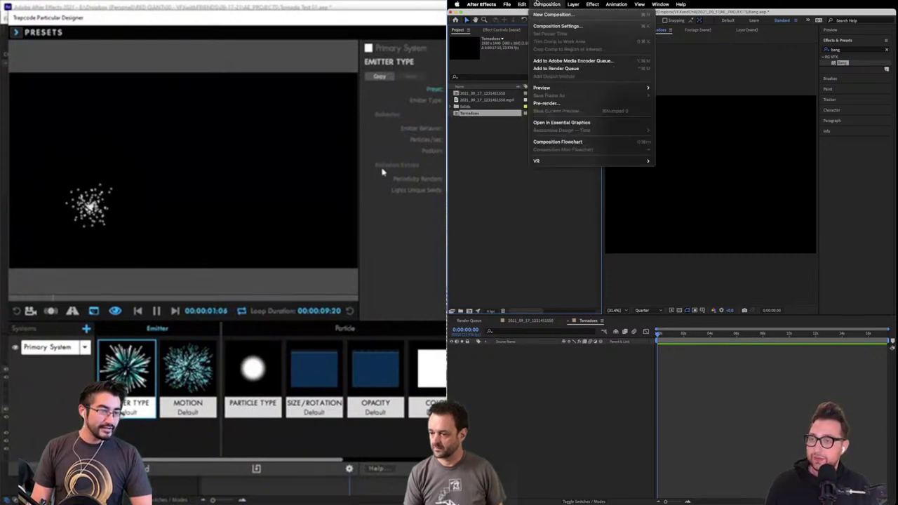
click(562, 24)
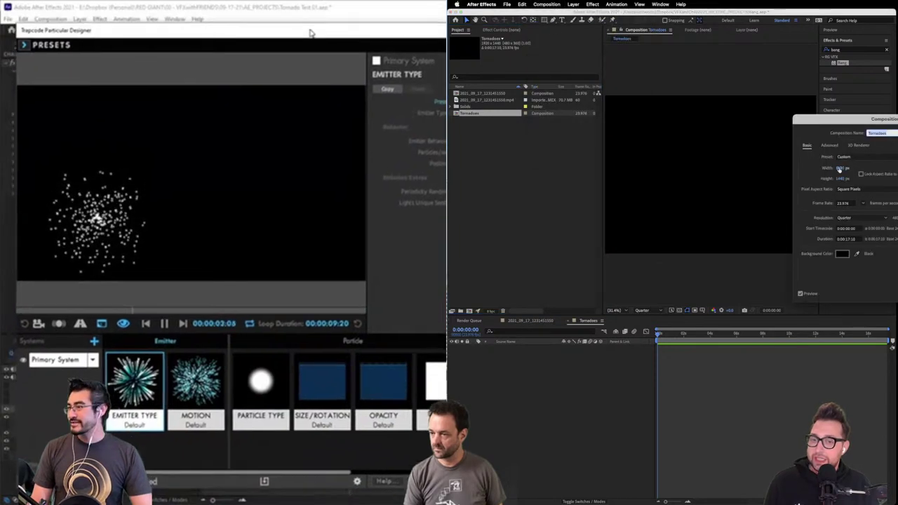
click(840, 179)
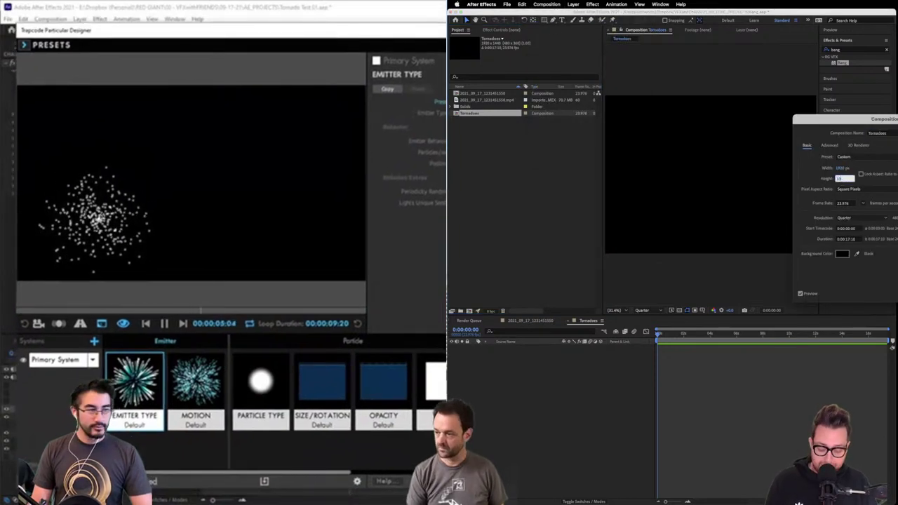
key(Return)
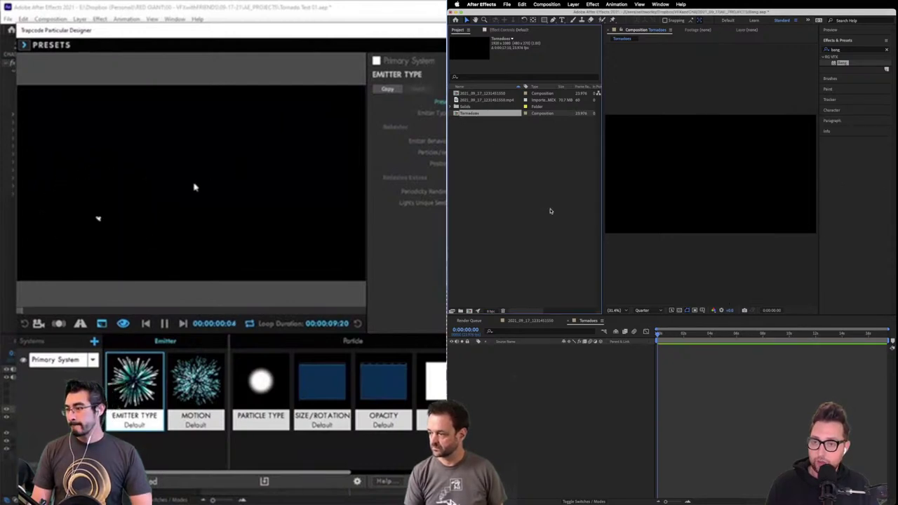
click(547, 4)
mouse_move(573, 5)
click(561, 422)
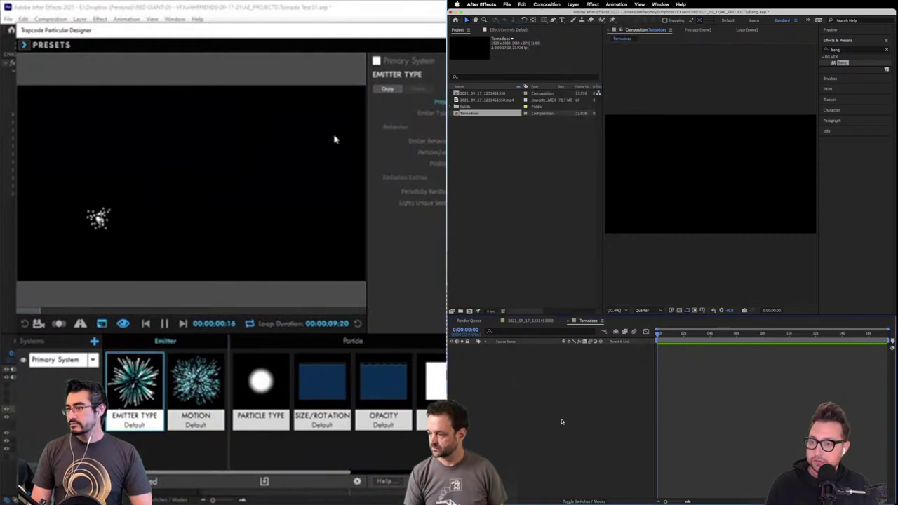
click(573, 4)
Create a full-frame black solid named 'Particular' in the Tornadoes composition
mouse_move(583, 26)
drag(232, 33, 225, 27)
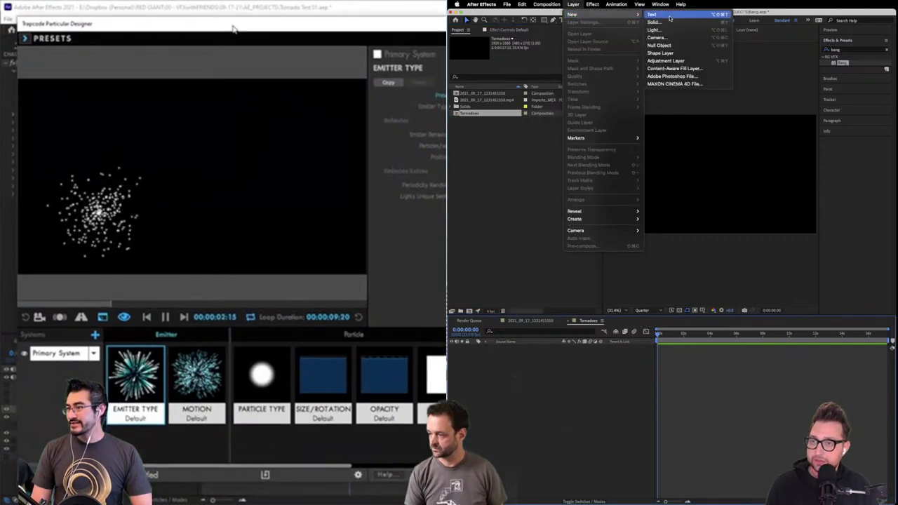
click(669, 22)
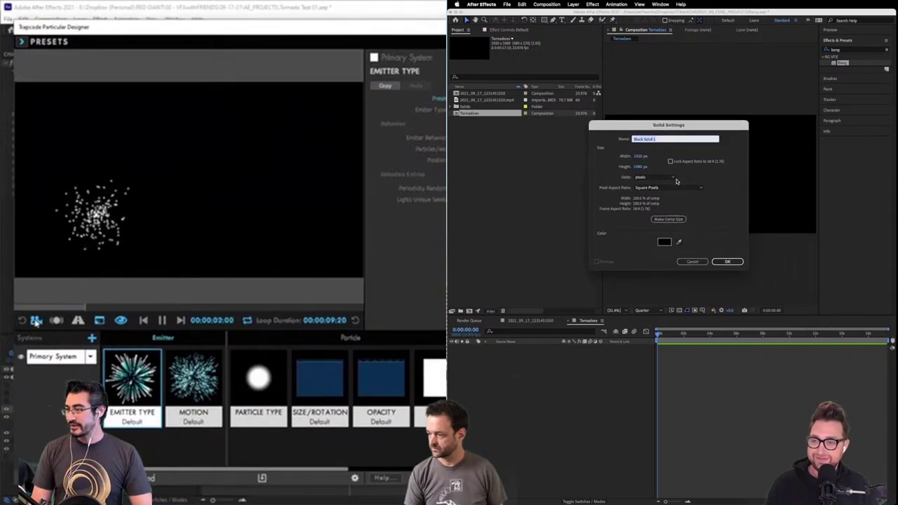
text(Particular)
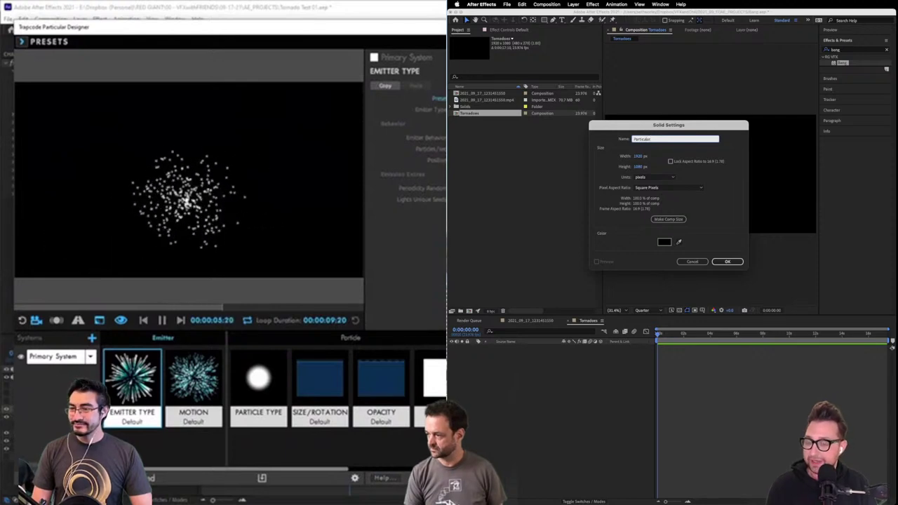
key(Return)
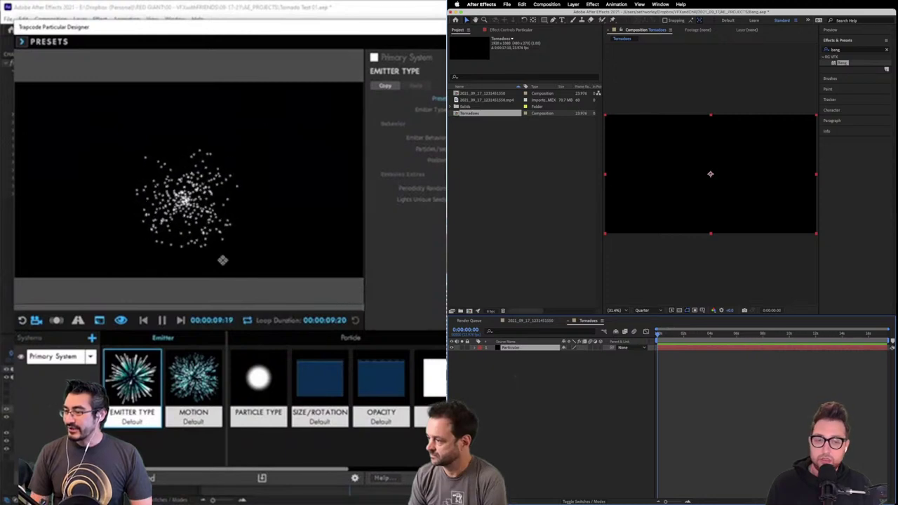
mouse_move(326, 21)
mouse_down()
mouse_move(304, 28)
mouse_move(316, 27)
mouse_up()
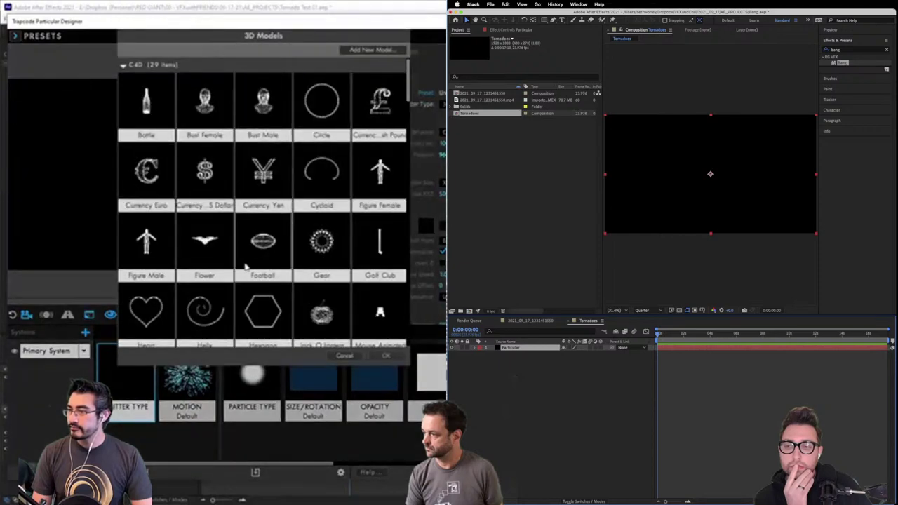
Browse the 3D Models library to Geometry and make Cone the Particular emitter model
scroll(246, 267, down, 7)
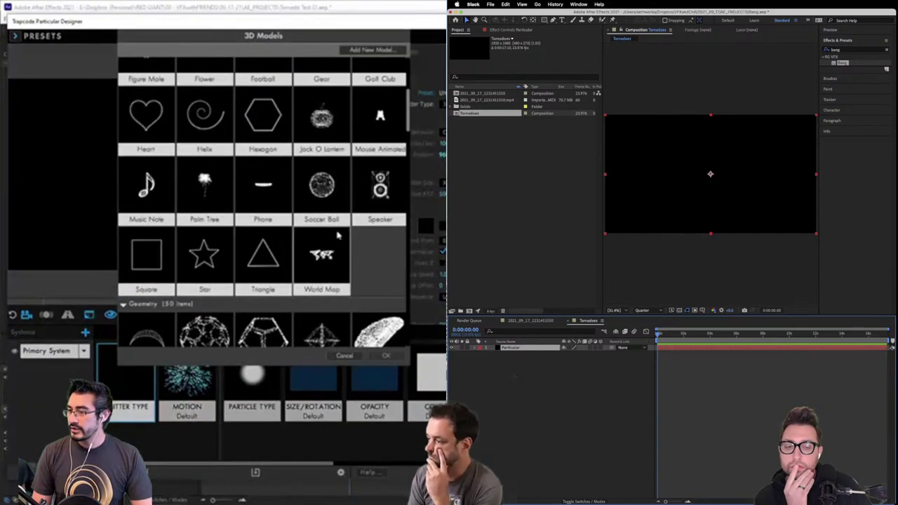
scroll(338, 236, up, 7)
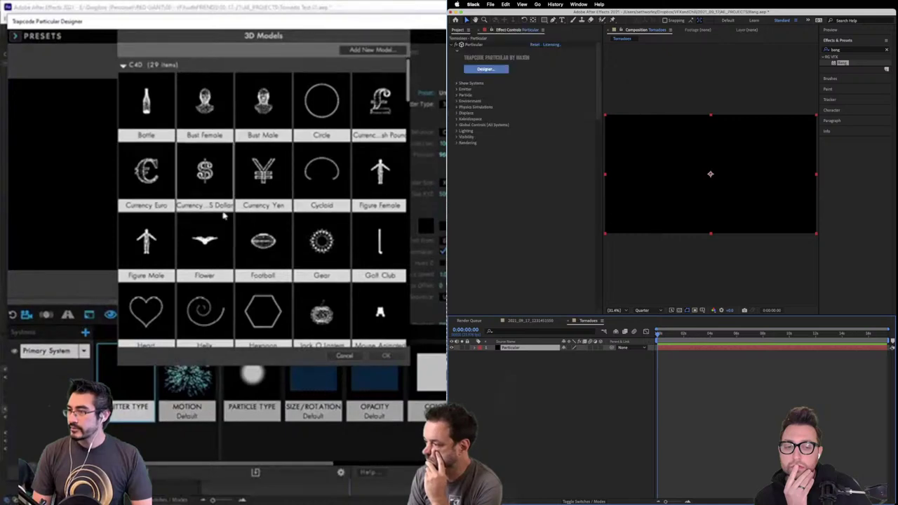
scroll(288, 246, down, 9)
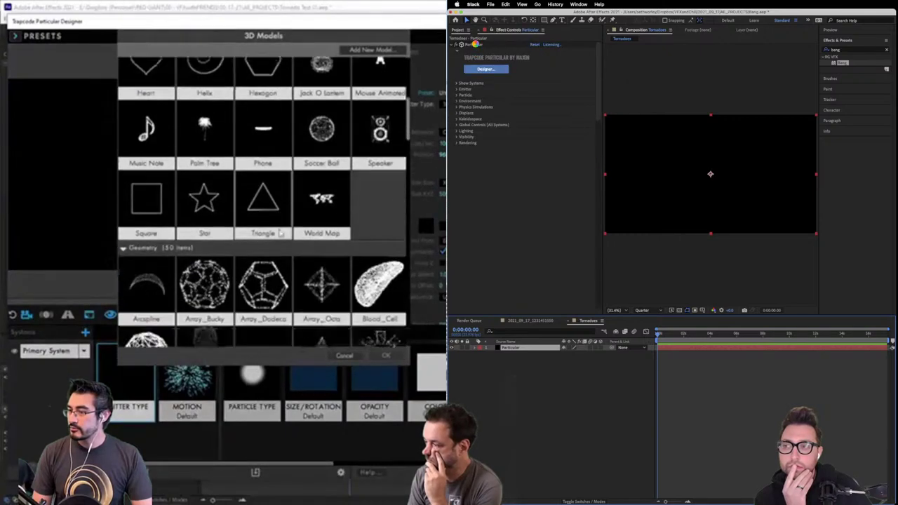
scroll(280, 233, down, 9)
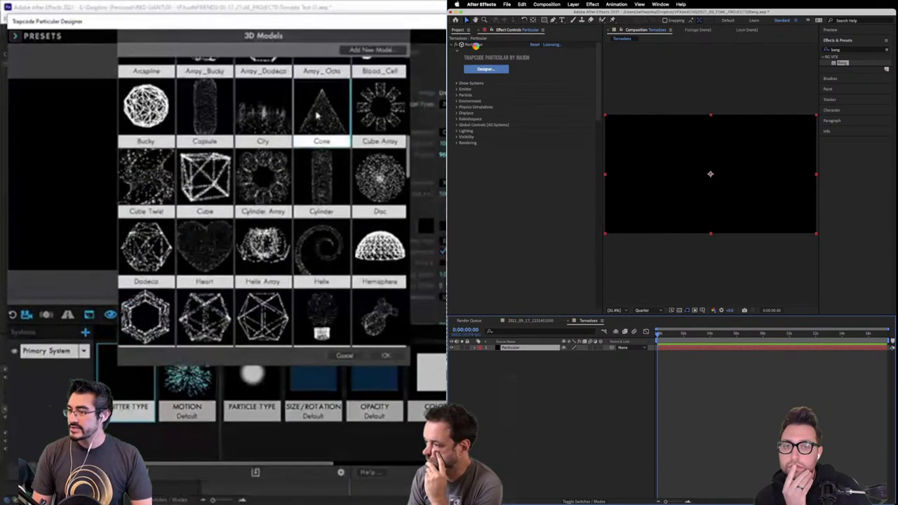
scroll(312, 138, down, 2)
scroll(322, 135, up, 3)
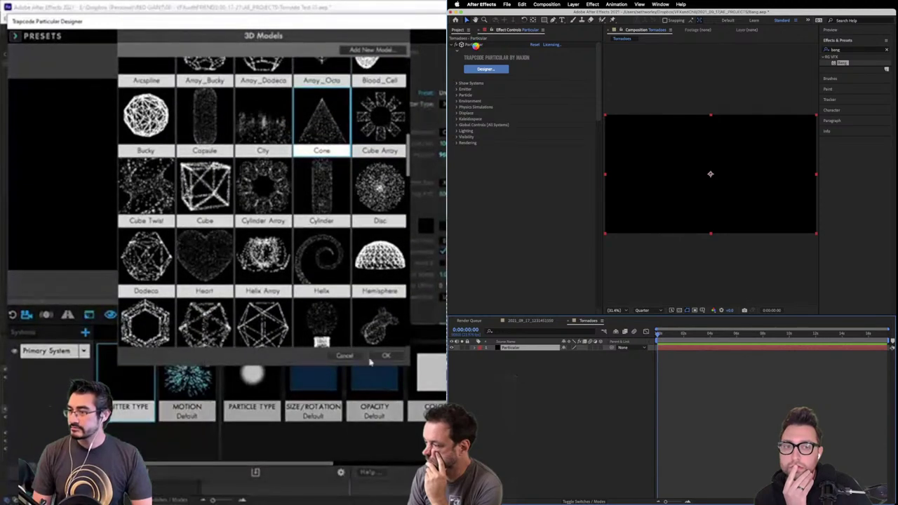
scroll(311, 283, up, 5)
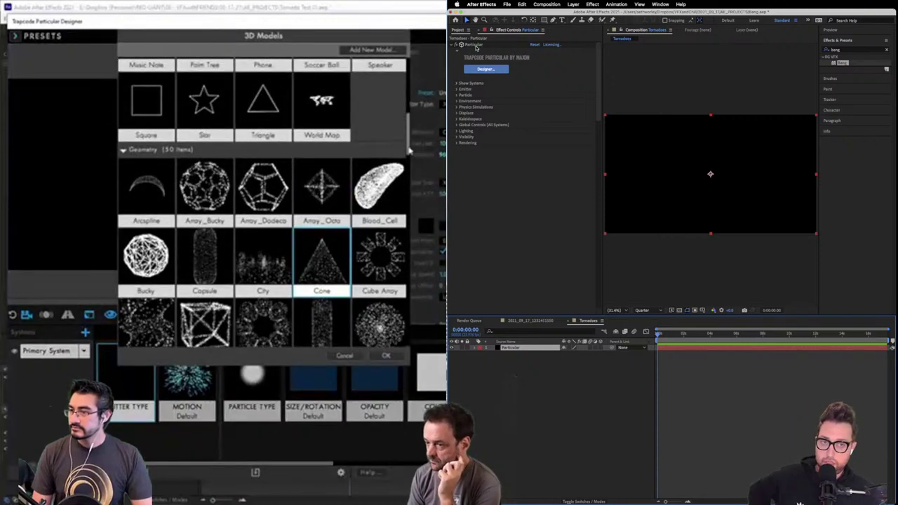
scroll(262, 211, up, 3)
scroll(411, 103, up, 8)
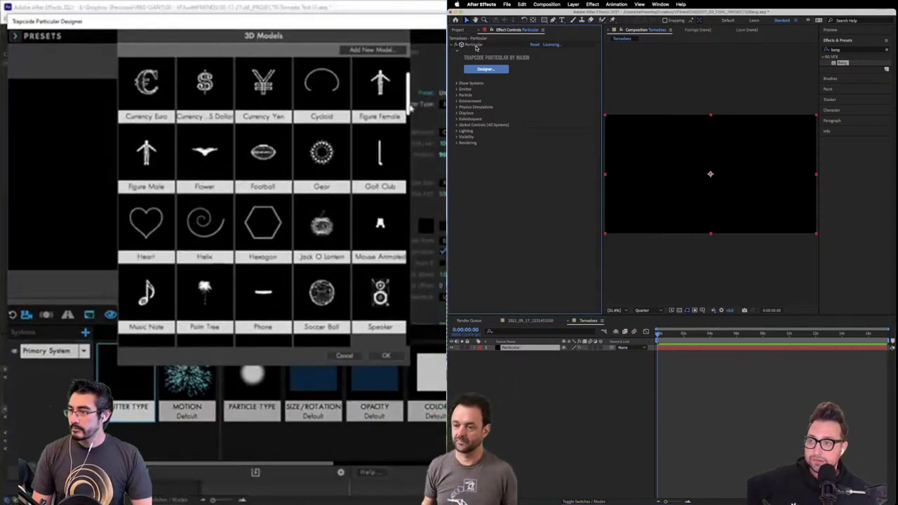
drag(411, 104, 399, 186)
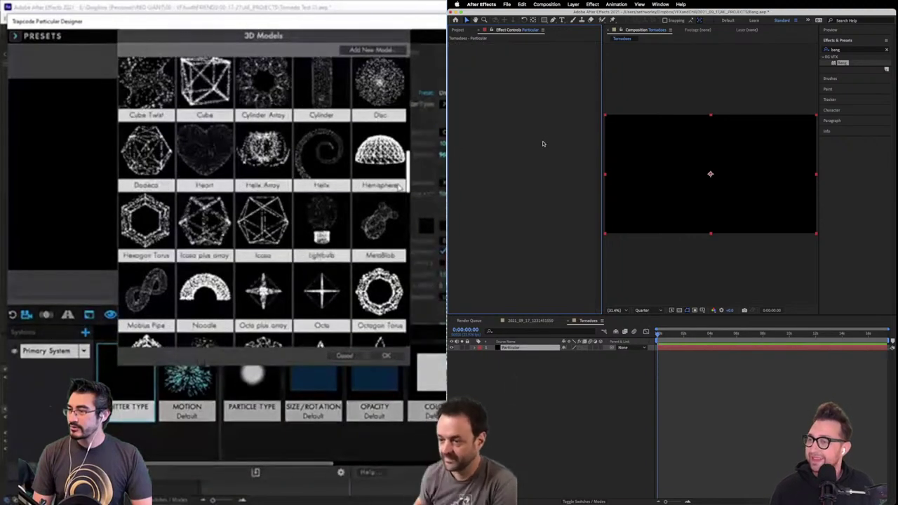
scroll(327, 169, up, 5)
click(326, 165)
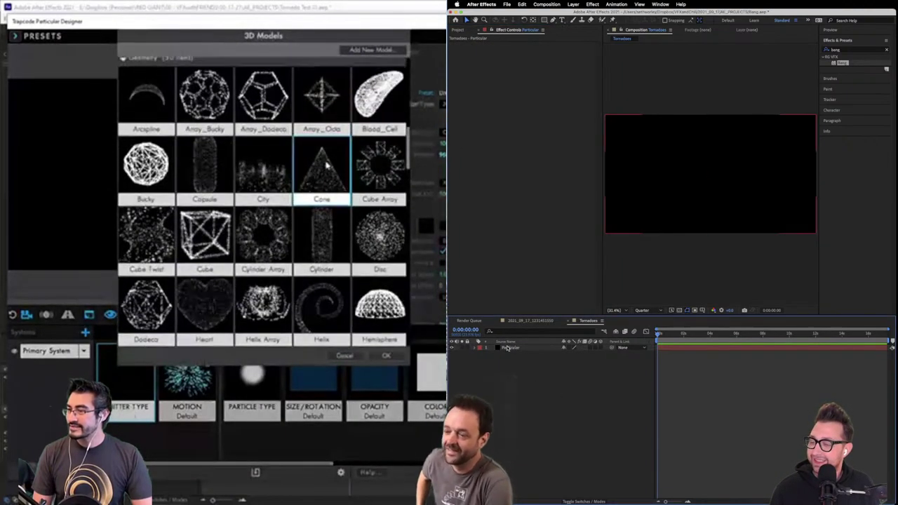
click(386, 356)
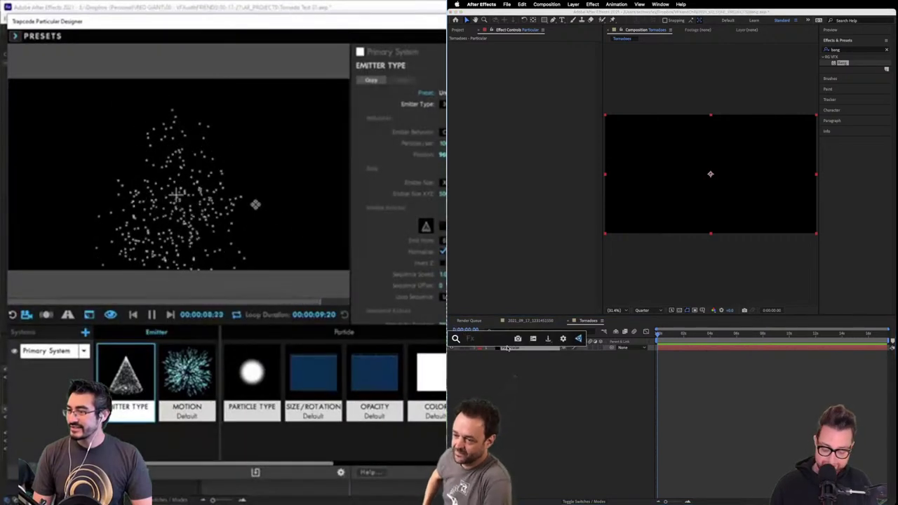
Apply TAO, set the Path Generator shape to Line, and drag its points into a vertical column
text(tao)
key(Return)
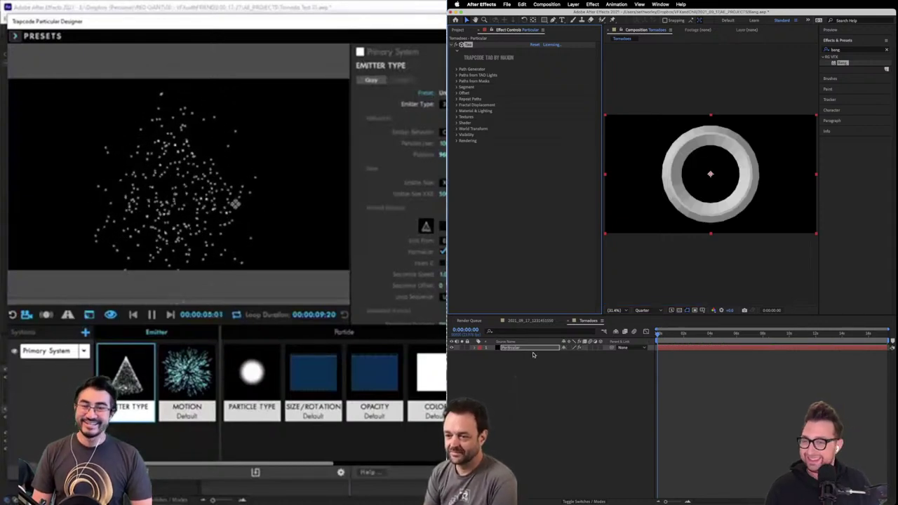
click(458, 70)
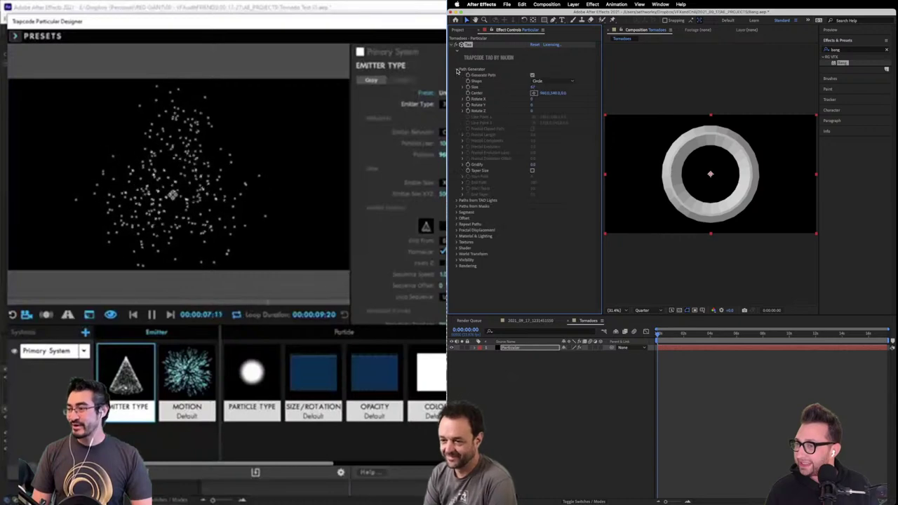
click(548, 81)
click(541, 93)
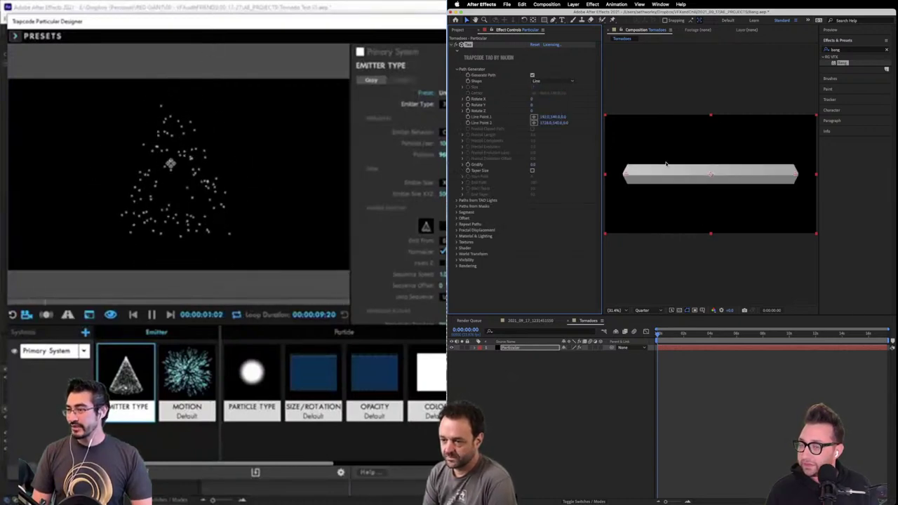
drag(626, 177, 690, 212)
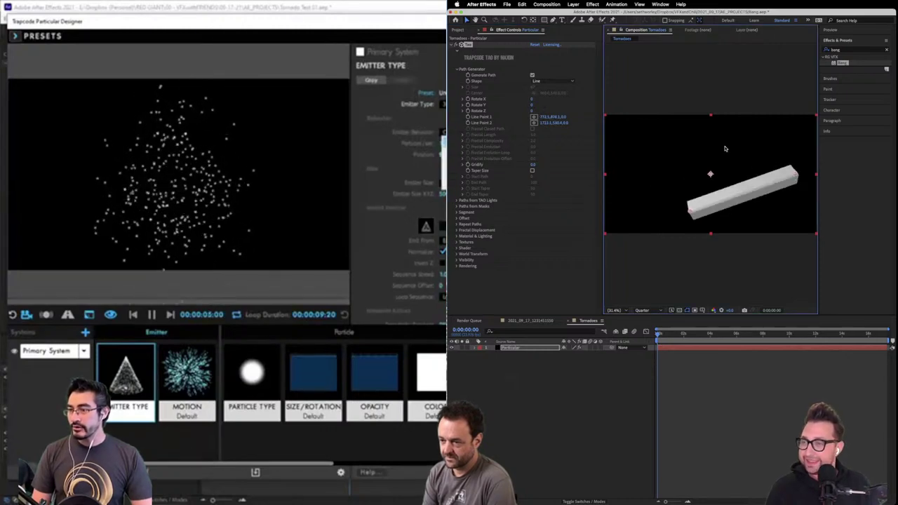
drag(726, 149, 690, 121)
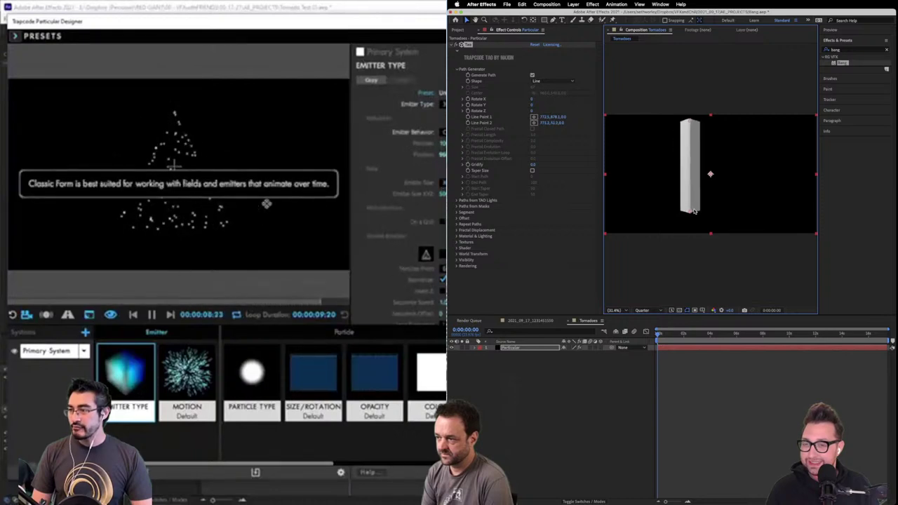
drag(694, 211, 697, 219)
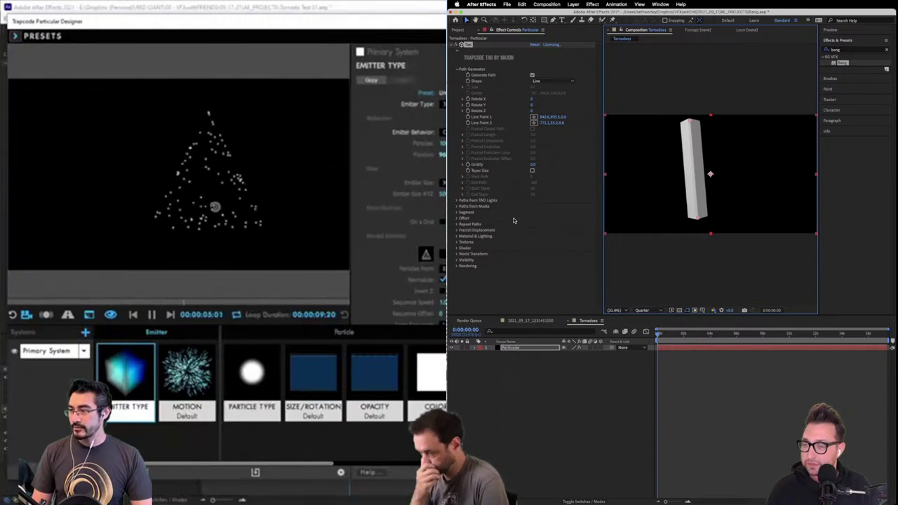
Add a new black solid layer named 'Fractal Noise' to the Tornadoes comp
click(541, 467)
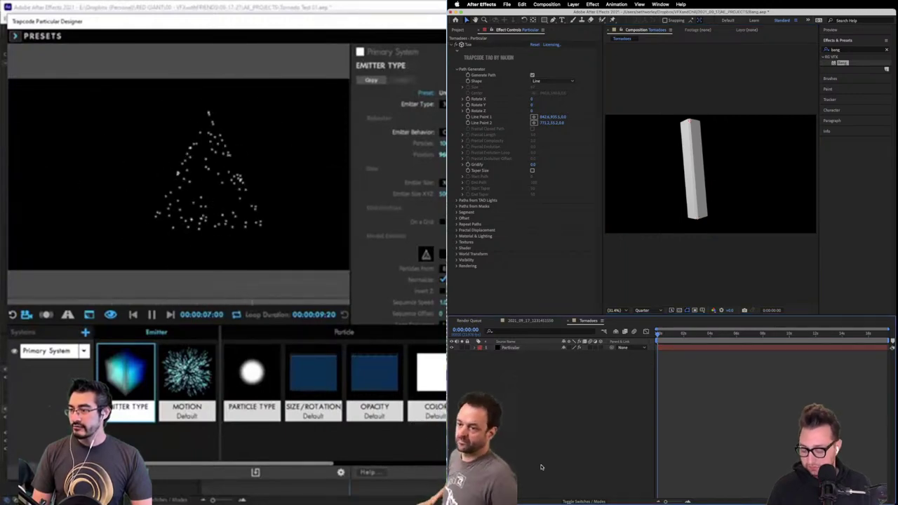
click(573, 4)
mouse_move(582, 14)
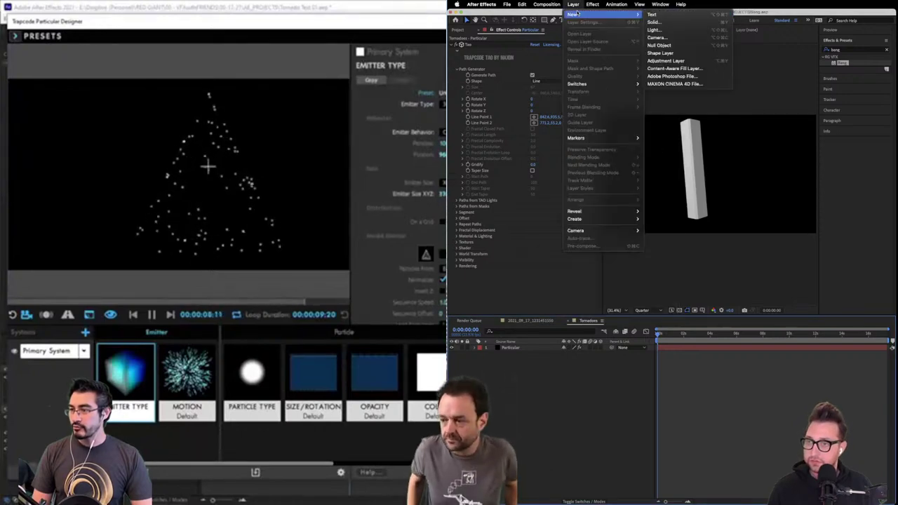
click(670, 24)
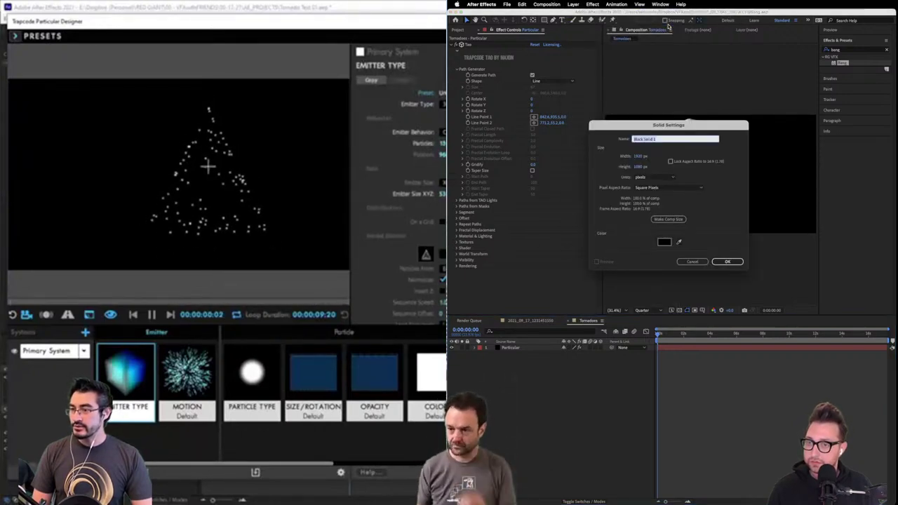
key(BackSpace)
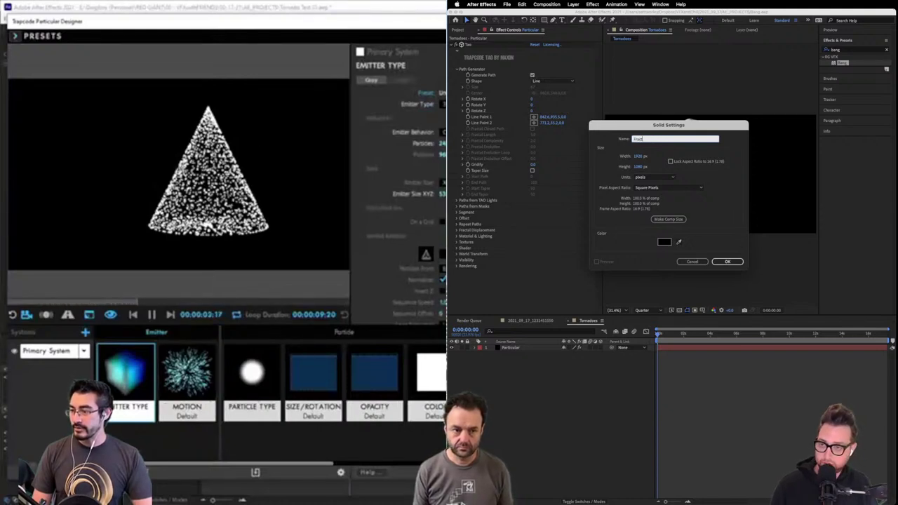
text(Part)
scroll(380, 133, down, 2)
text(Noise)
key(Return)
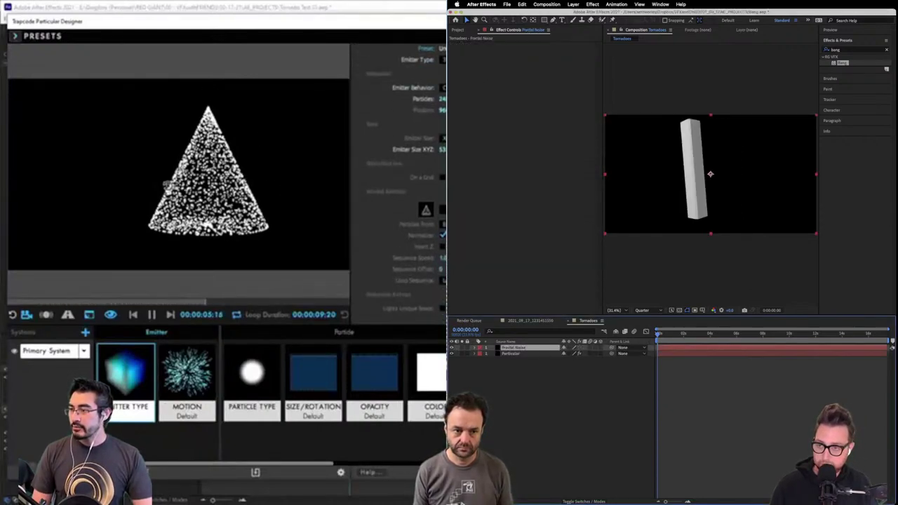
Apply the Fractal Noise effect to the Fractal Noise solid through FX Console
key(ctrl+space)
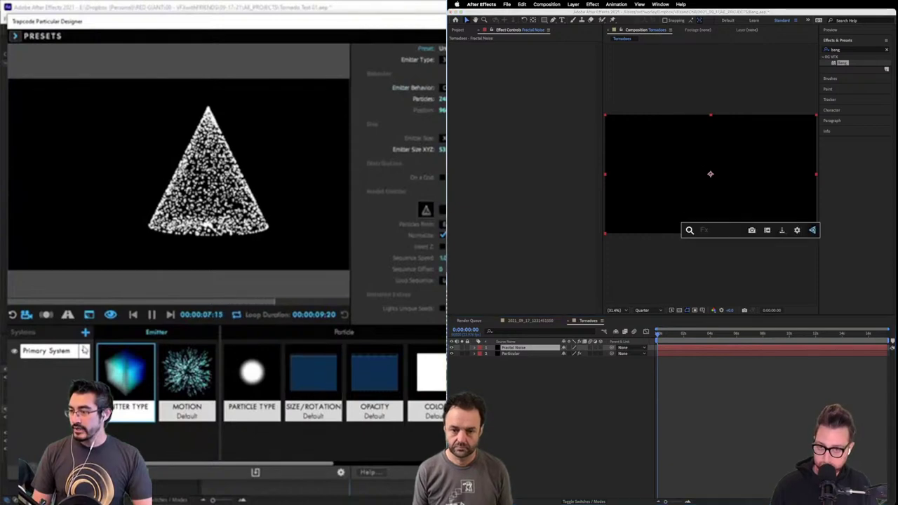
text(fract)
click(84, 332)
key(Return)
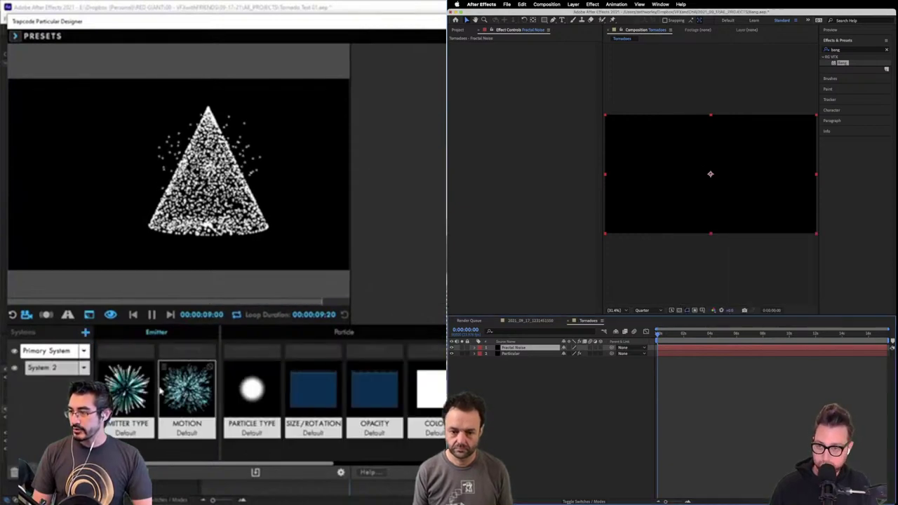
click(258, 390)
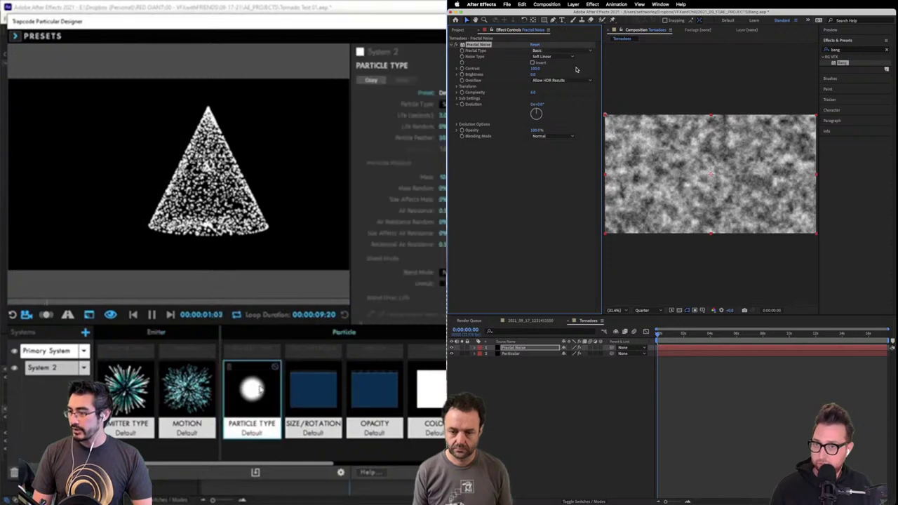
Lower the Fractal Noise Transform Scale to about 60 for a finer pattern
click(457, 86)
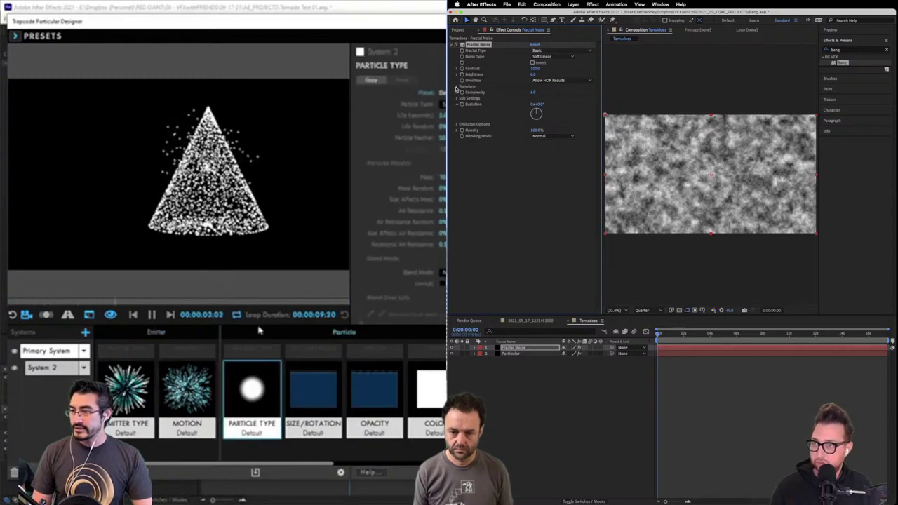
click(326, 388)
click(375, 389)
click(428, 390)
click(467, 104)
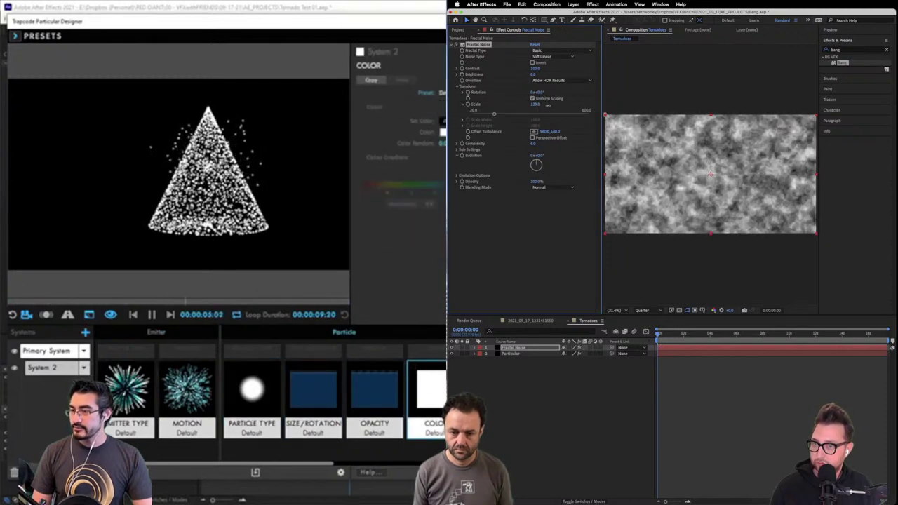
click(443, 121)
drag(548, 105, 525, 107)
Adjust settings in Particular Designer, turning the particle color orange
click(181, 316)
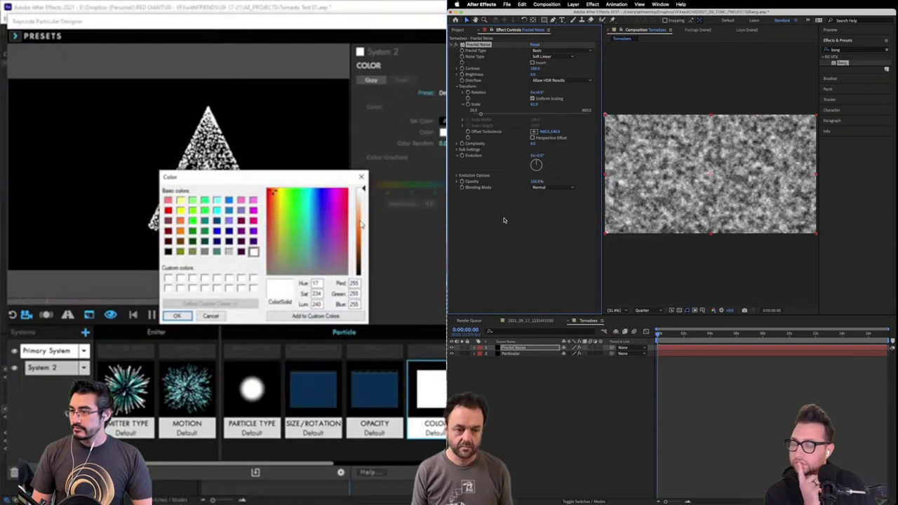
drag(360, 224, 361, 242)
click(177, 316)
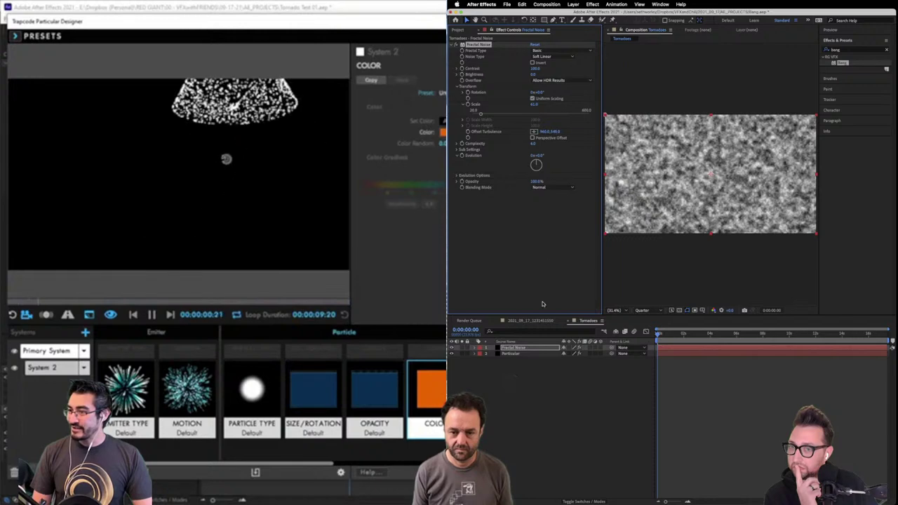
Hide the Fractal Noise layer and set TAO's Color Texture to Fractal Noise using Effects & Masks
click(453, 349)
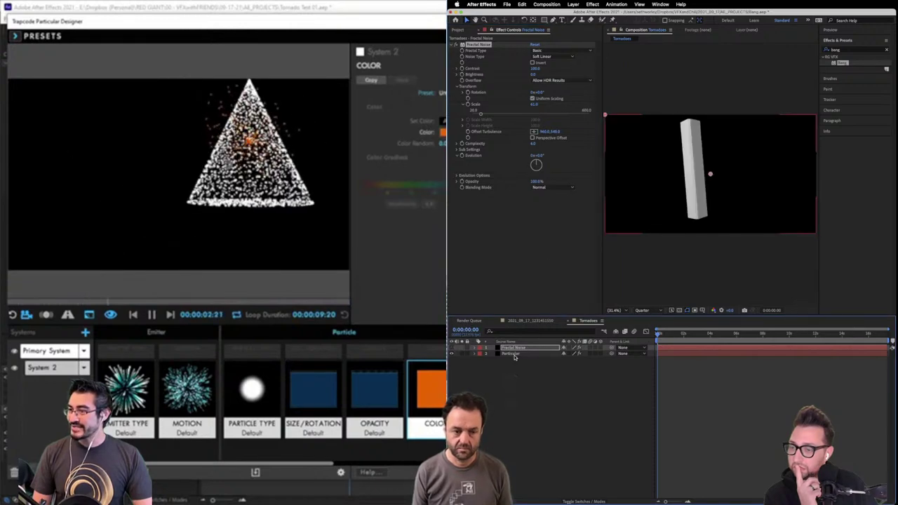
click(512, 354)
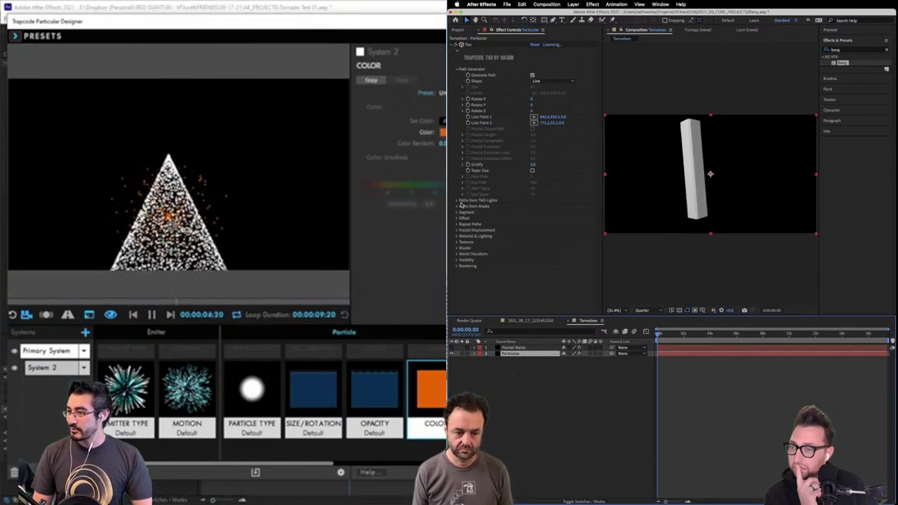
click(456, 241)
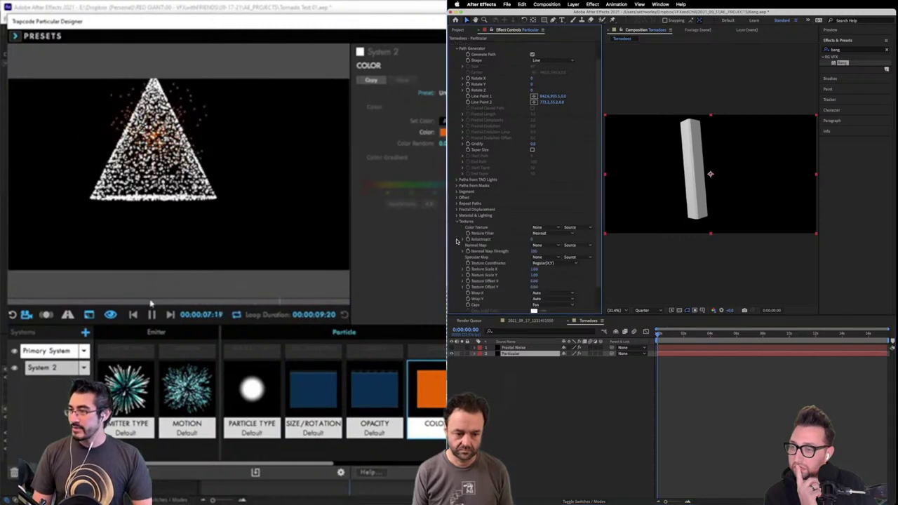
click(554, 227)
click(265, 351)
click(559, 247)
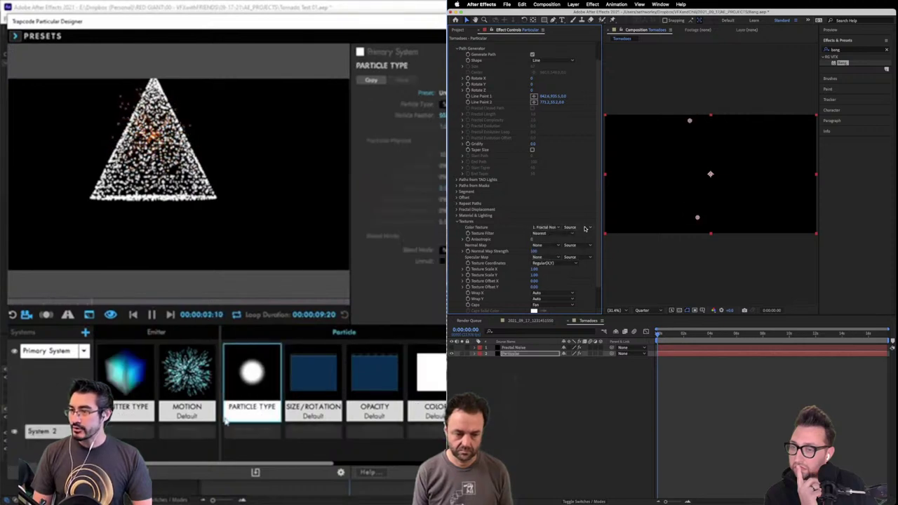
click(313, 379)
click(585, 228)
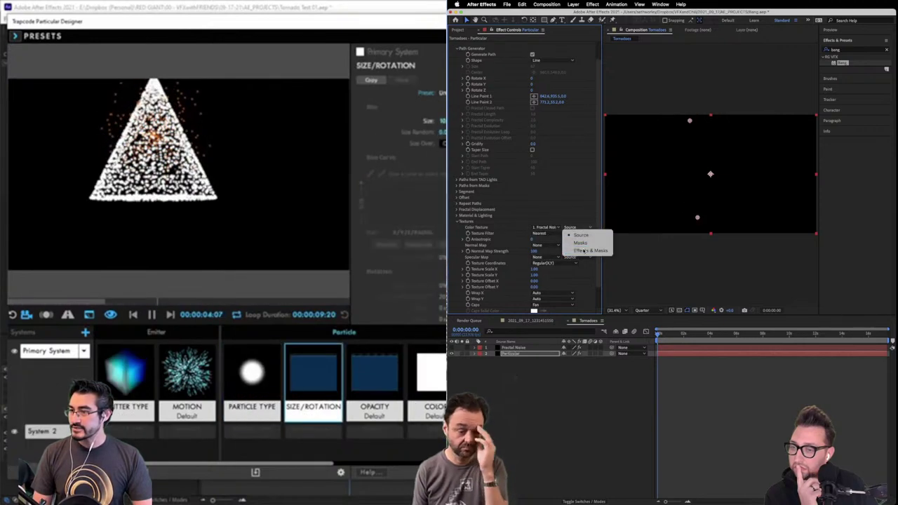
click(585, 250)
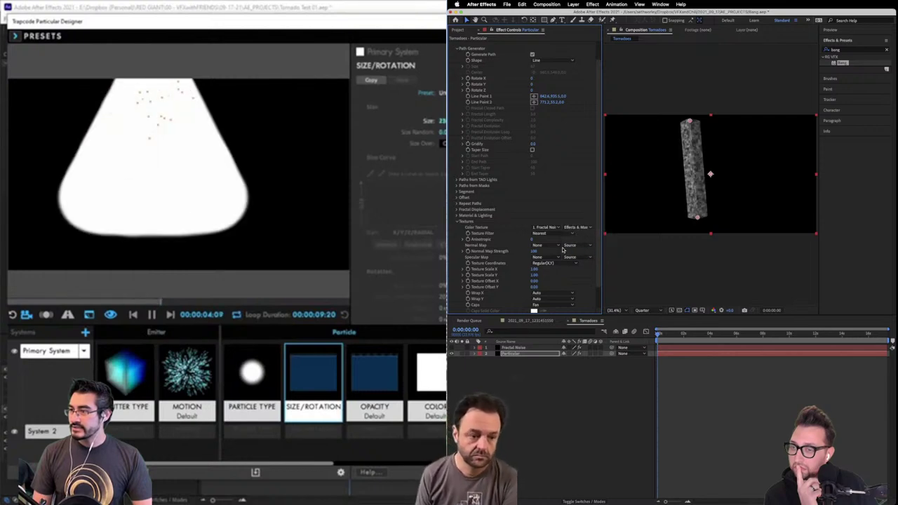
Set TAO's Normal Map to Fractal Noise with Effects & Masks and rename the layer 'Test'
click(546, 245)
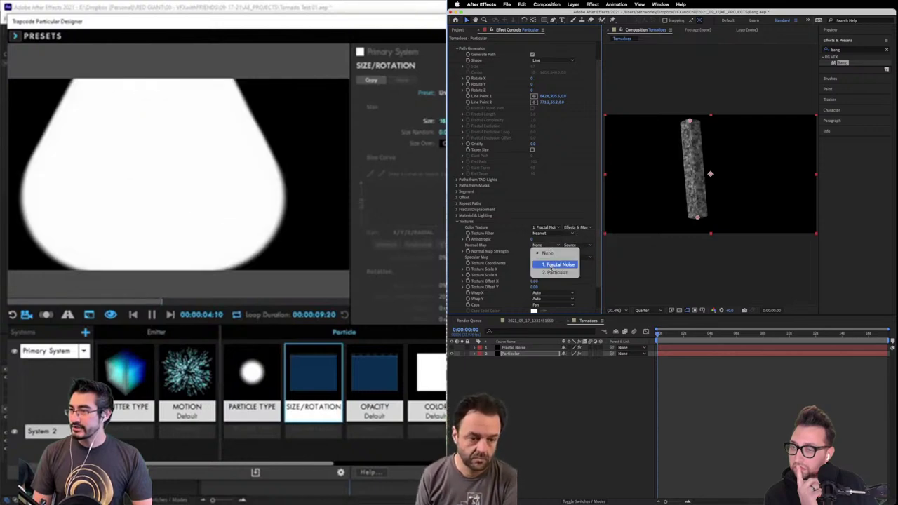
click(552, 266)
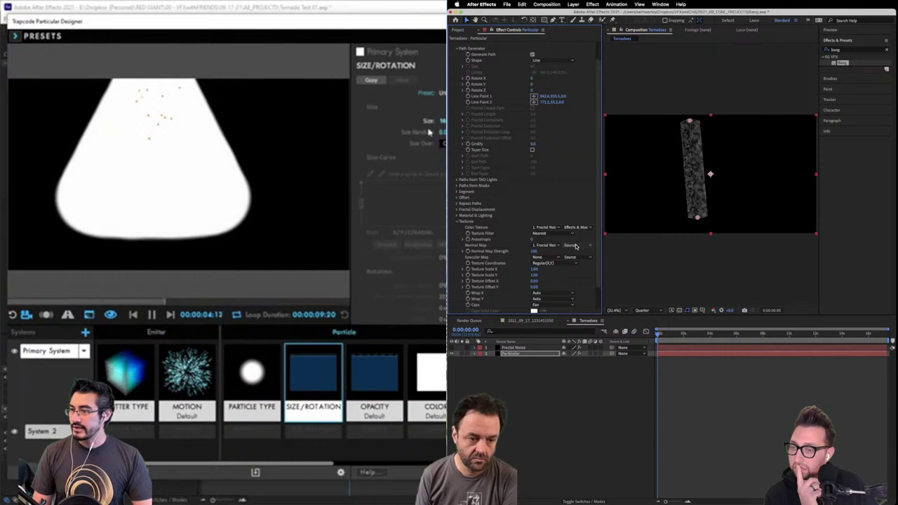
click(575, 245)
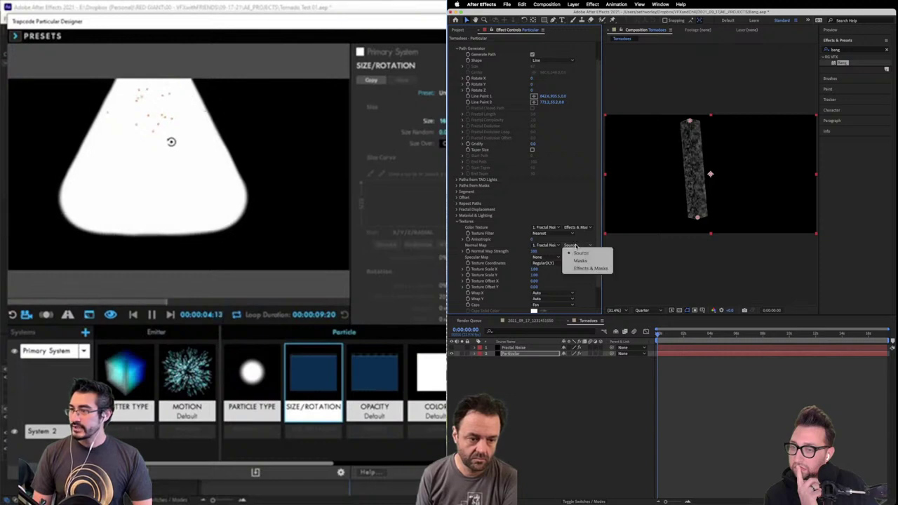
click(581, 268)
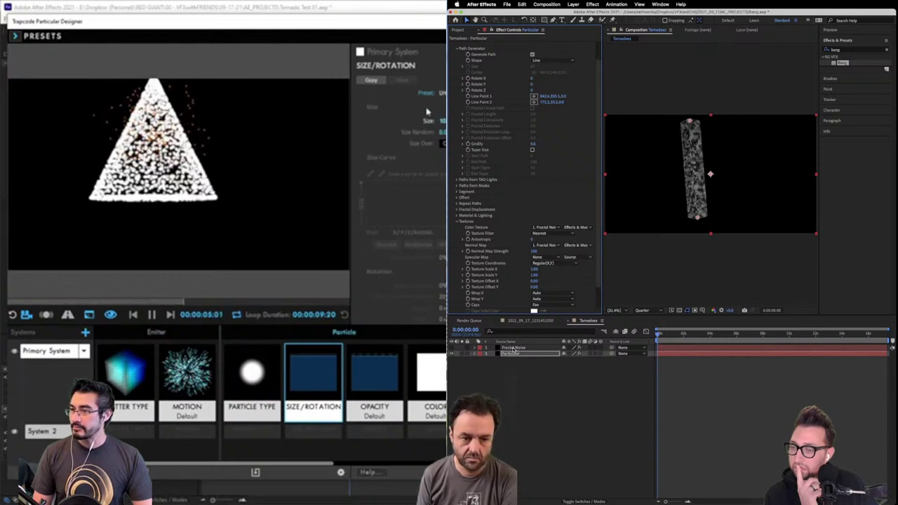
text(Test)
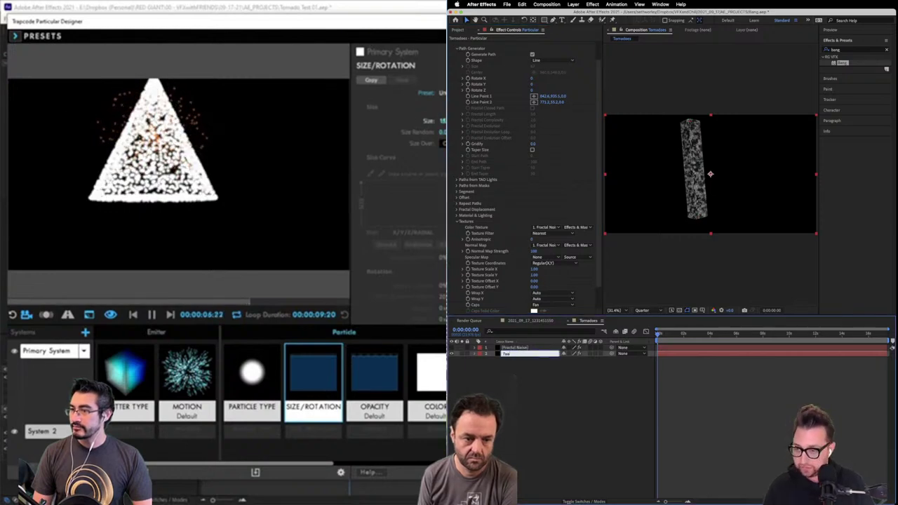
key(Return)
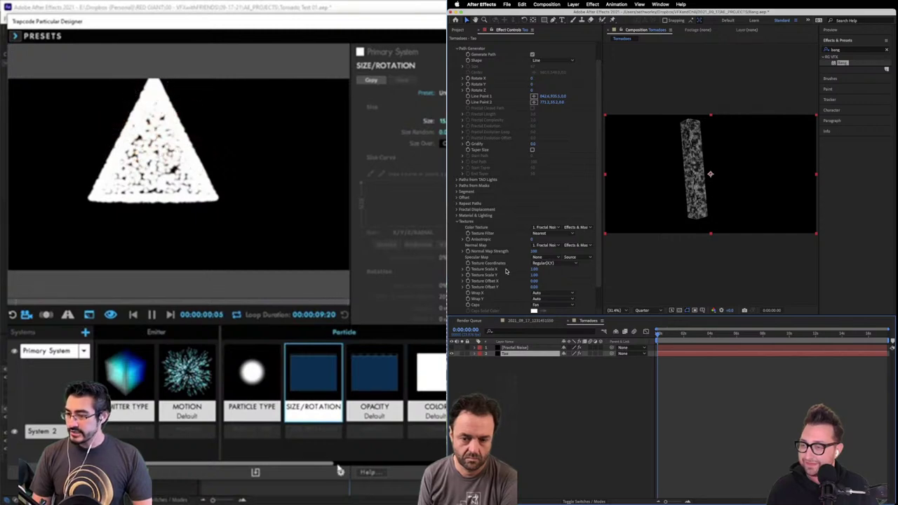
Set the Normal Map to None and enable Shadowlets on the Particular particles
scroll(301, 355, right, 6)
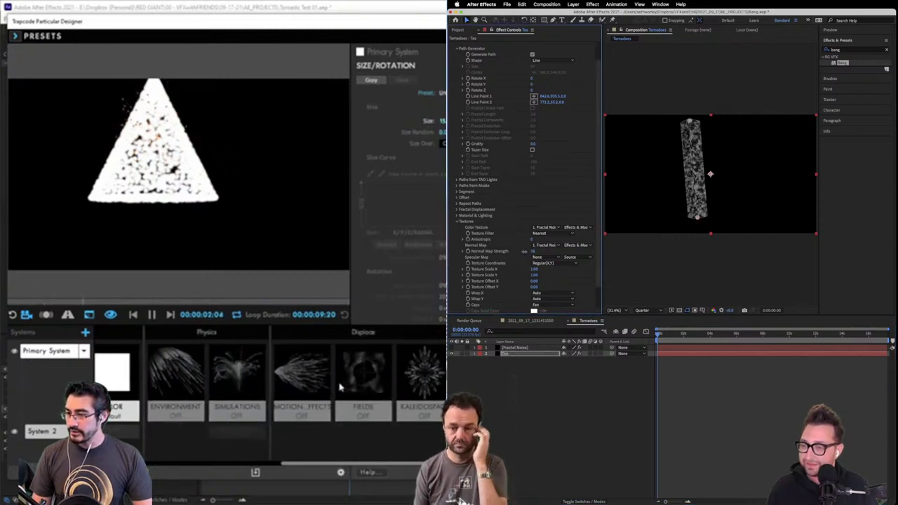
click(544, 245)
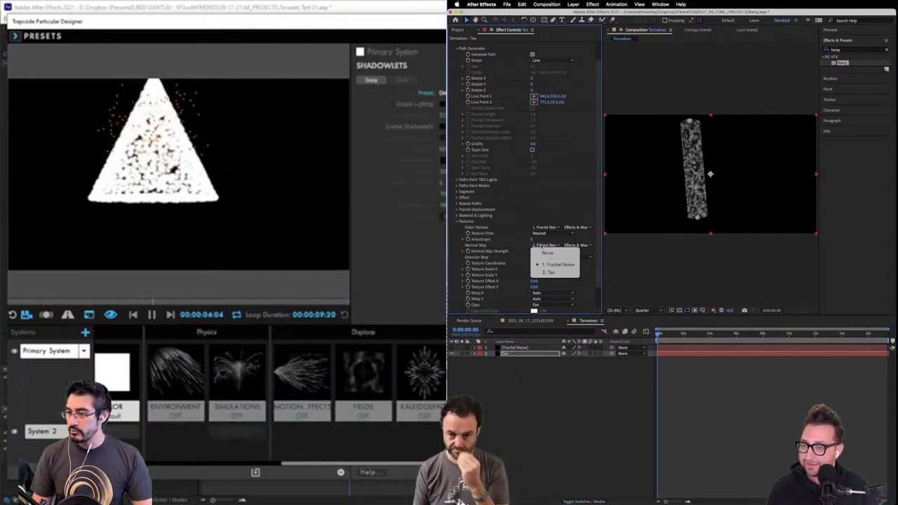
click(545, 253)
click(442, 128)
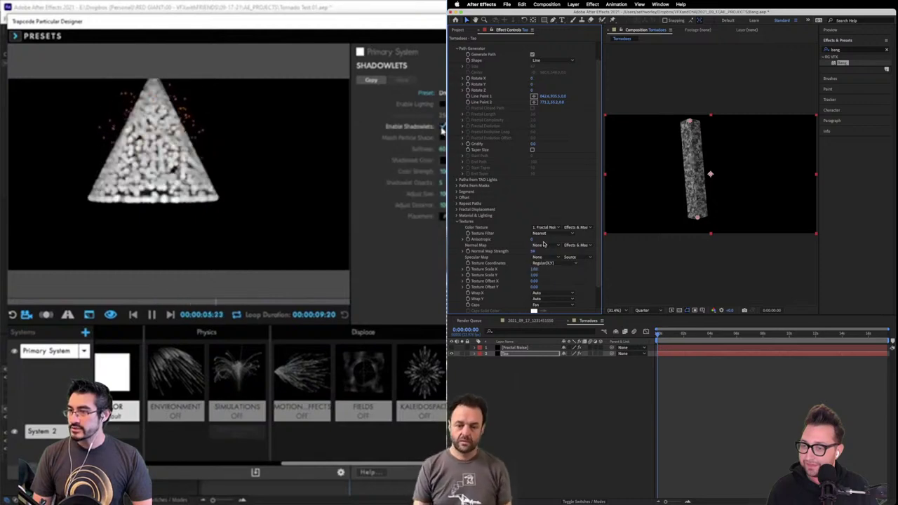
scroll(494, 86, up, 3)
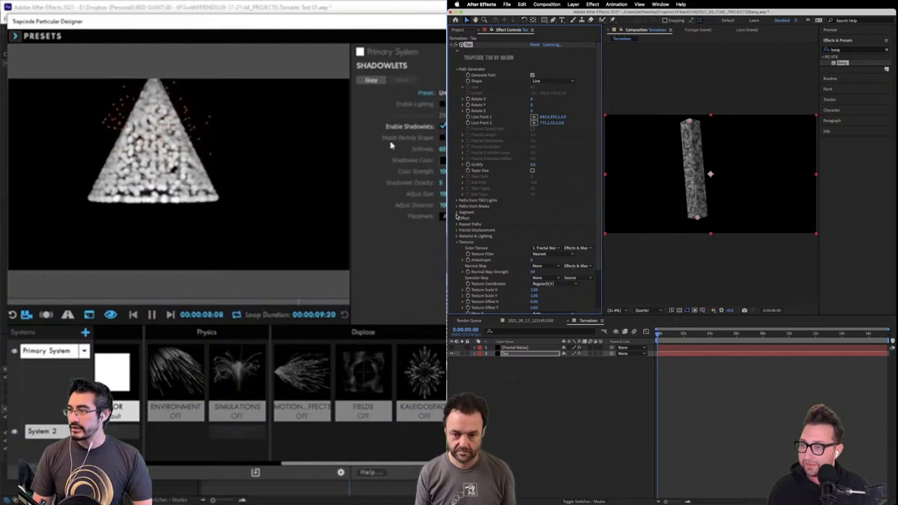
Try Repeat N-gon for TAO's Segment Mode, then go back to Extrude N-gon with 12 sides
click(456, 212)
scroll(457, 214, down, 4)
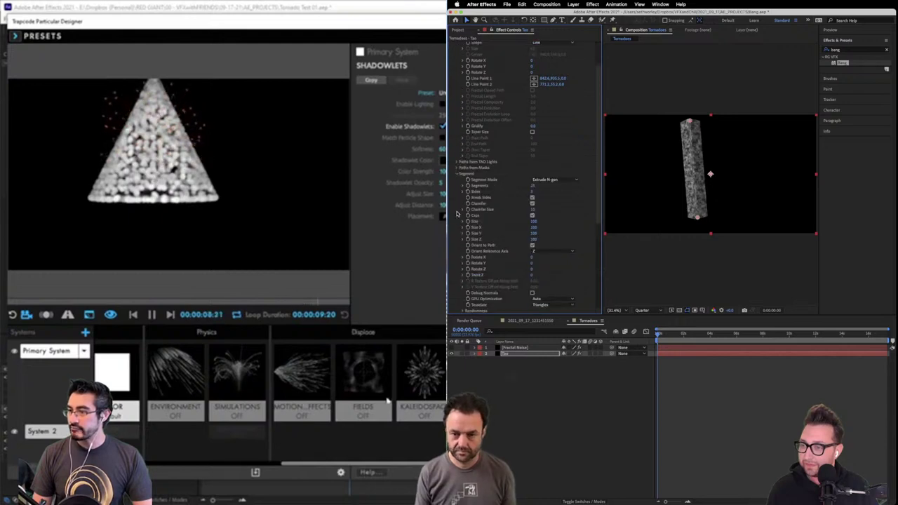
click(555, 182)
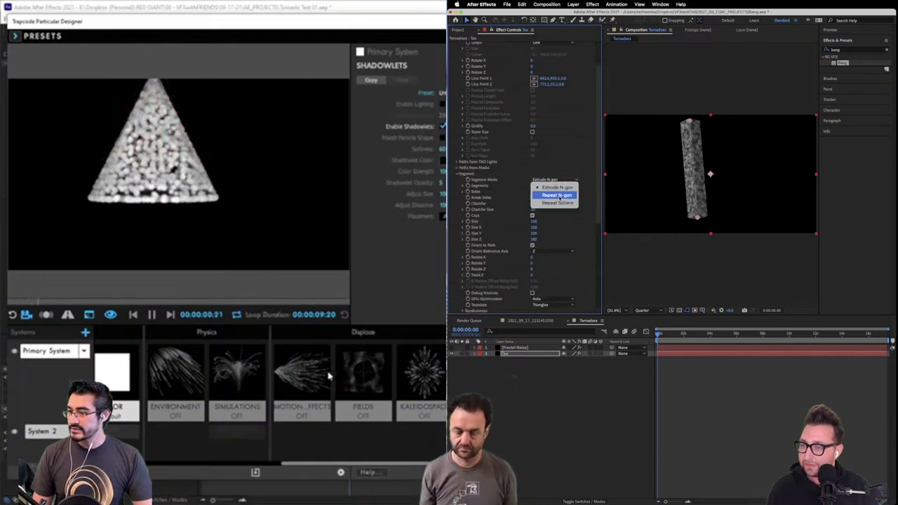
click(559, 199)
click(364, 376)
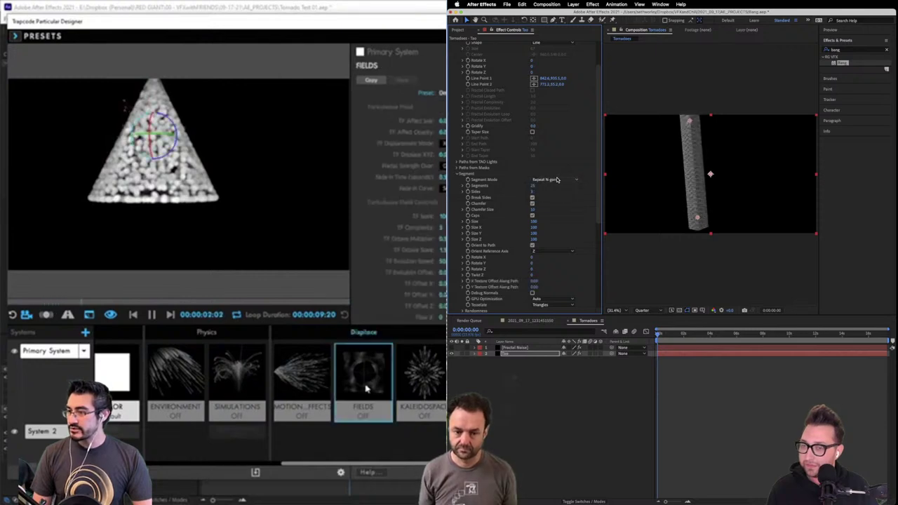
click(558, 181)
click(551, 188)
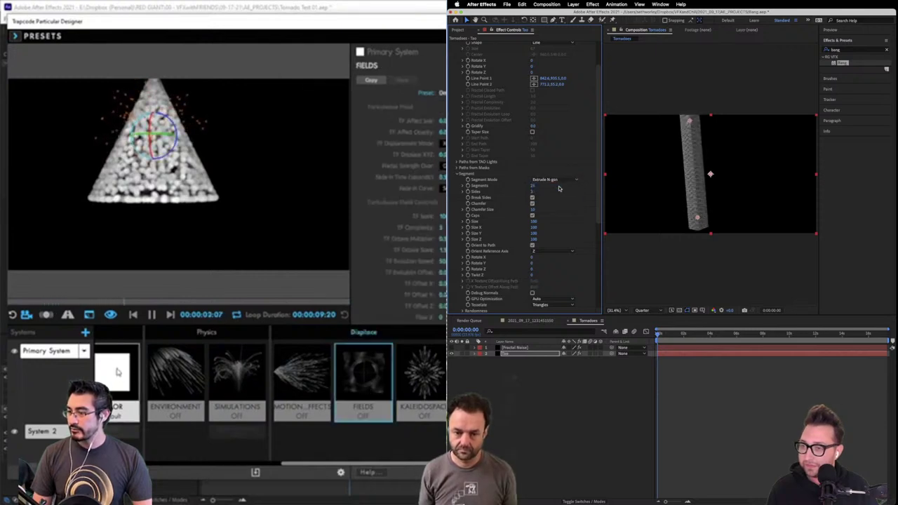
drag(291, 466, 155, 466)
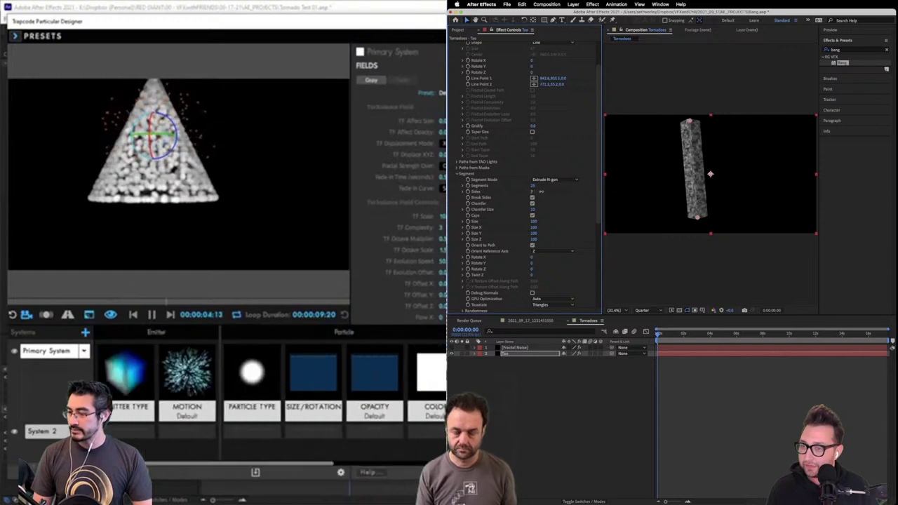
Bring up the Particular system's options from the emitter in Designer
right_click(108, 386)
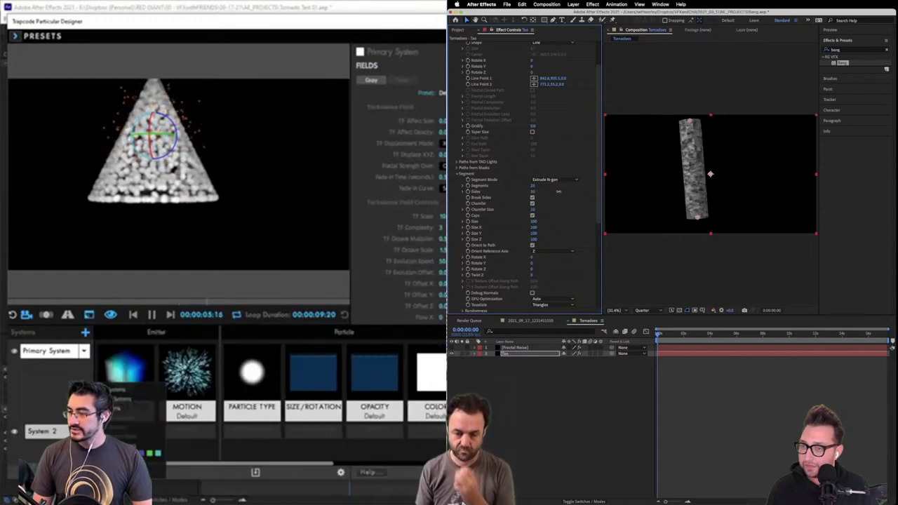
click(126, 397)
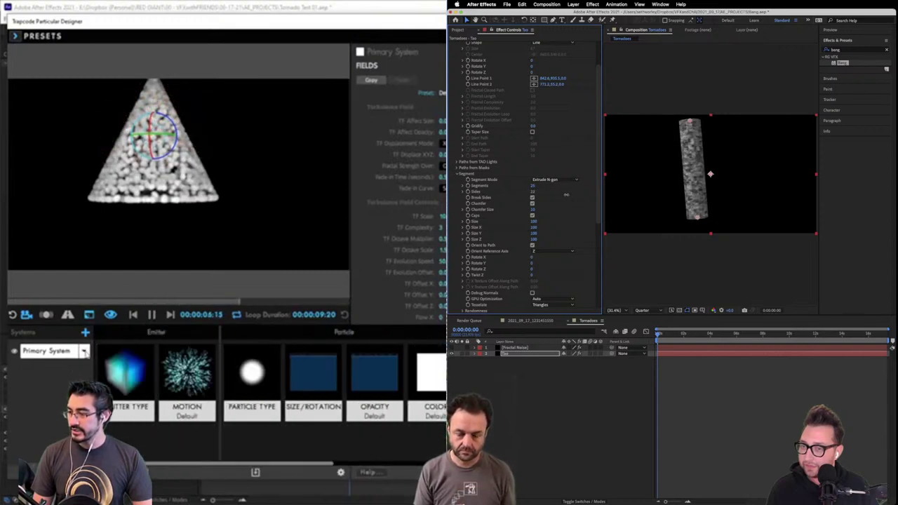
click(85, 352)
text(o)
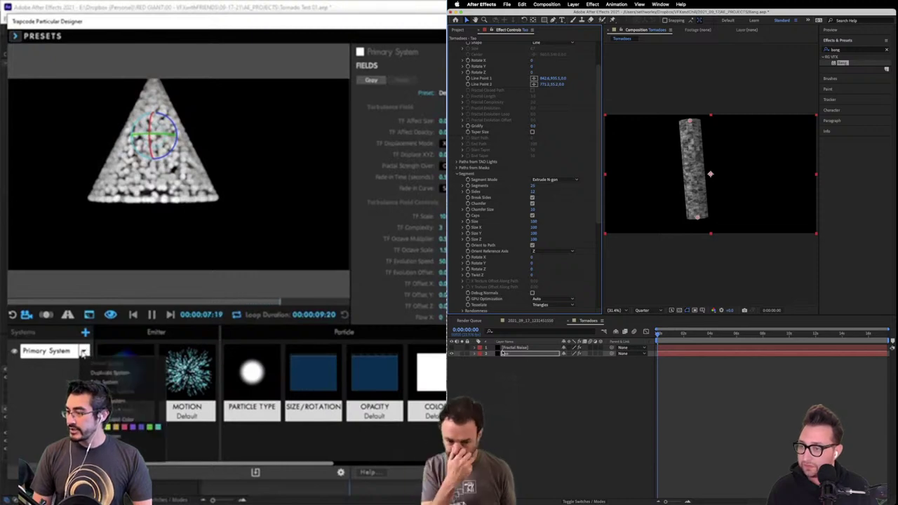
scroll(487, 255, down, 5)
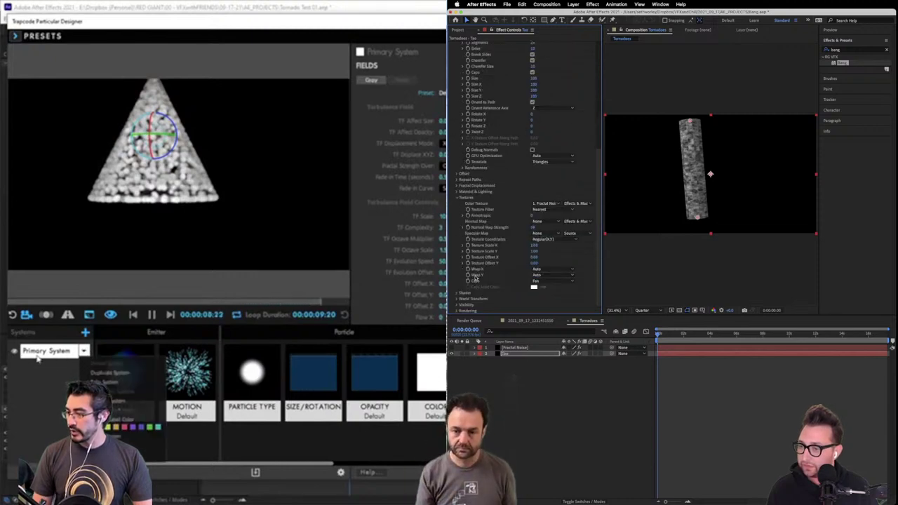
Expand Fractal Displacement and rename the Particular system to 'Main Tornado'
click(457, 186)
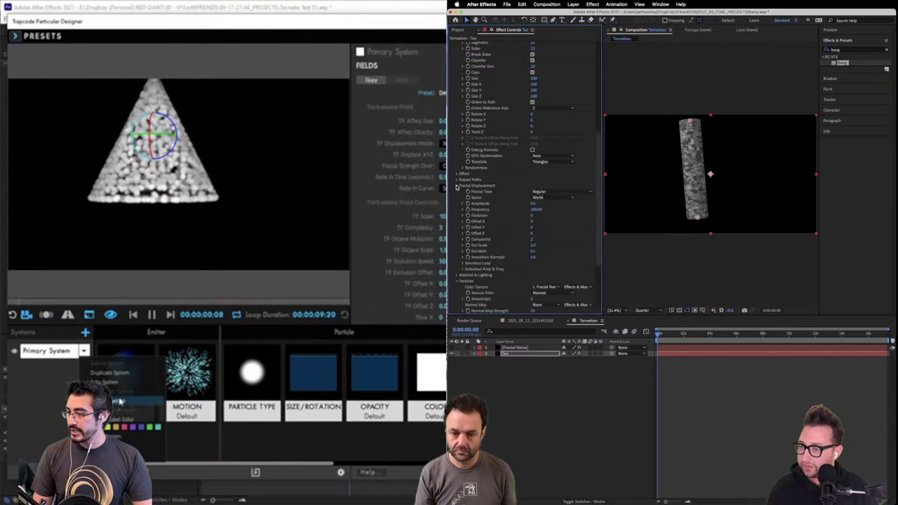
click(121, 404)
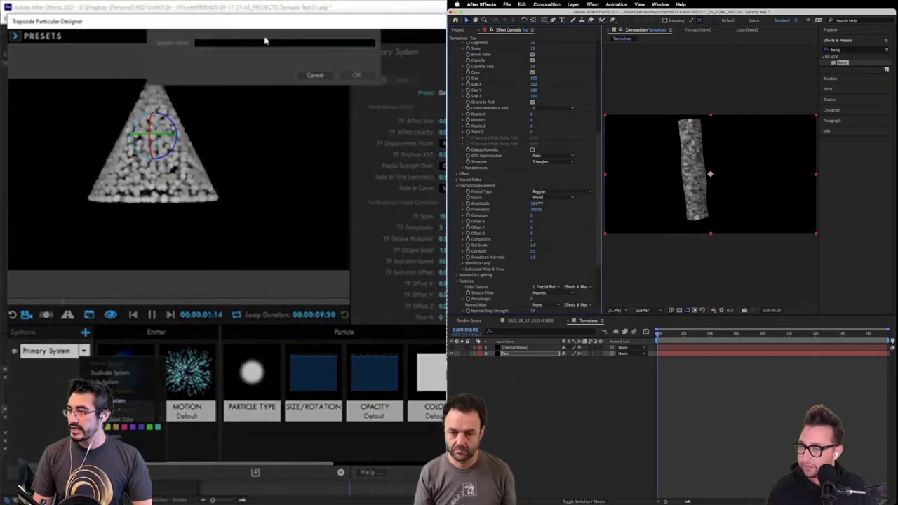
text(Mai)
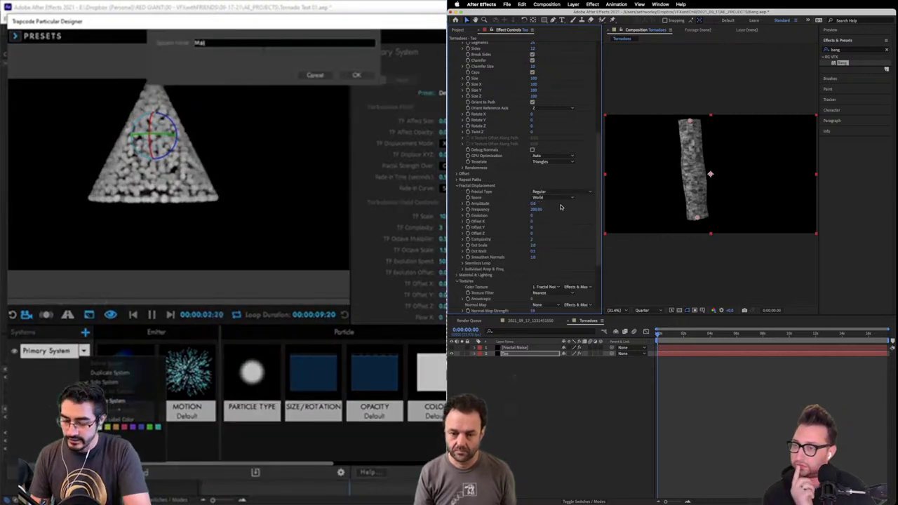
text(n 1ornado)
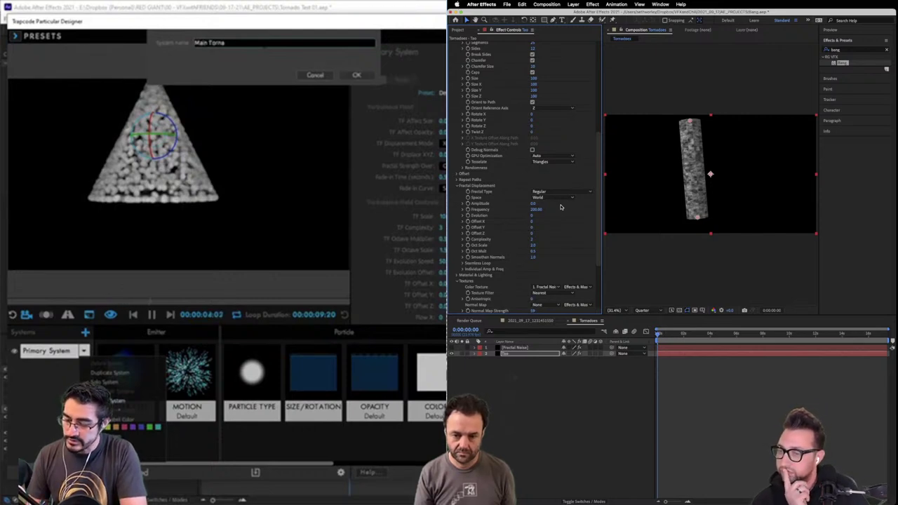
key(Return)
Turn off TAO's Generate Path and place the first mask point in the comp
scroll(489, 155, up, 10)
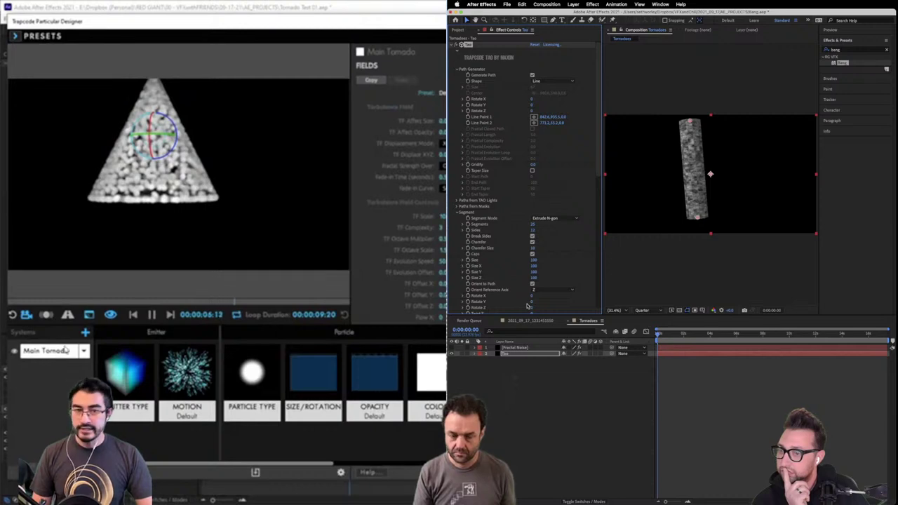
click(533, 75)
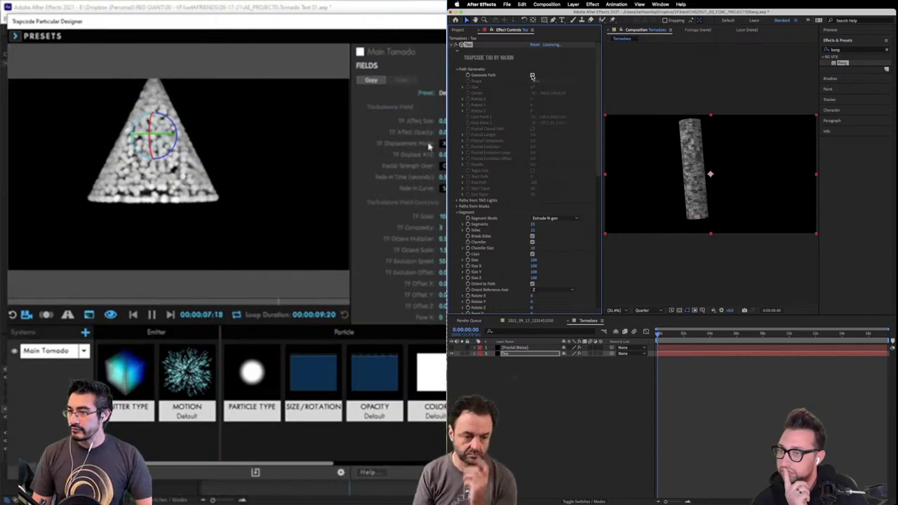
click(126, 375)
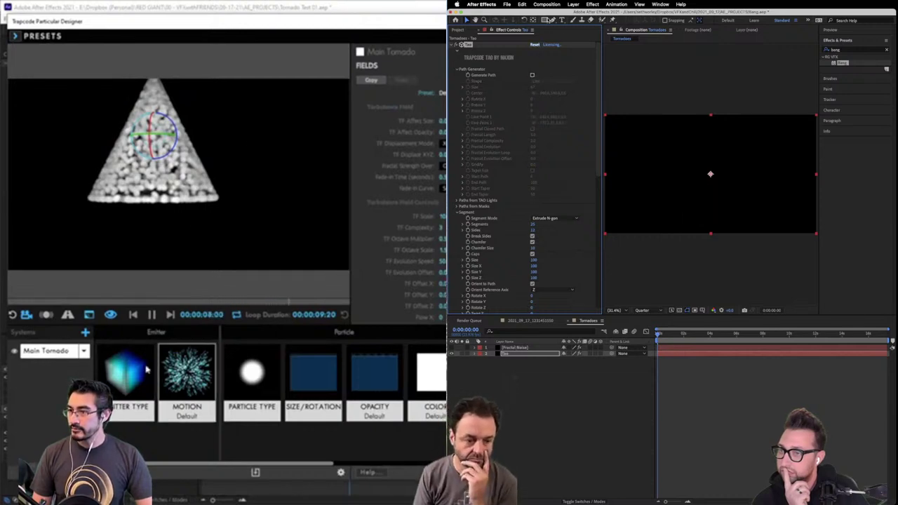
click(700, 127)
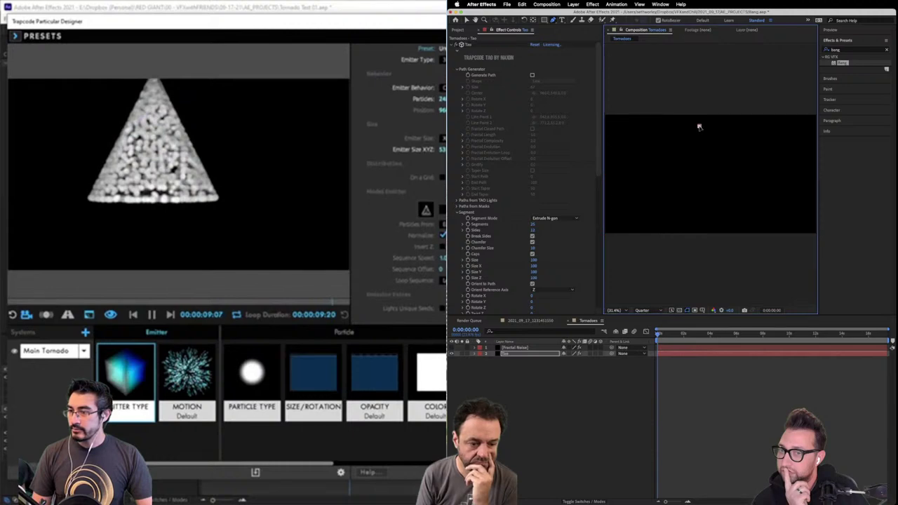
Add a second Pen point to curve the mask, then expand Paths from Masks
click(187, 379)
click(708, 213)
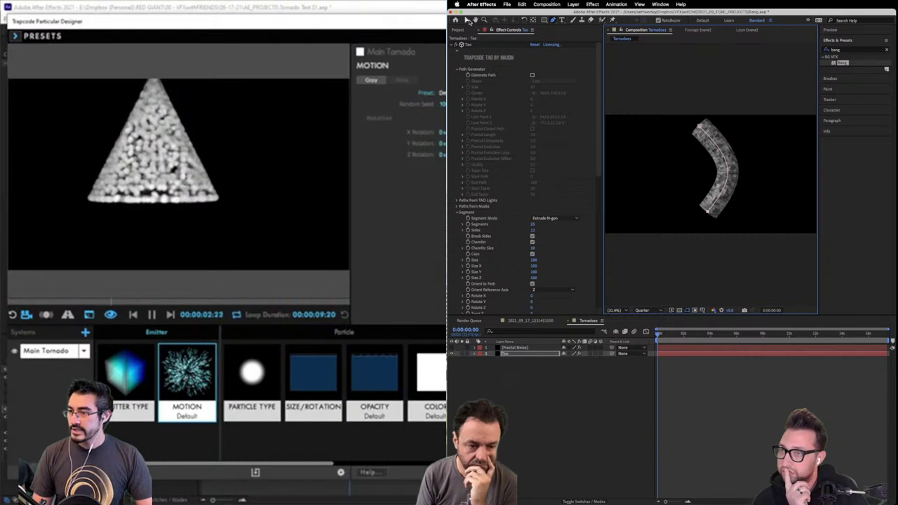
click(466, 20)
scroll(503, 247, down, 3)
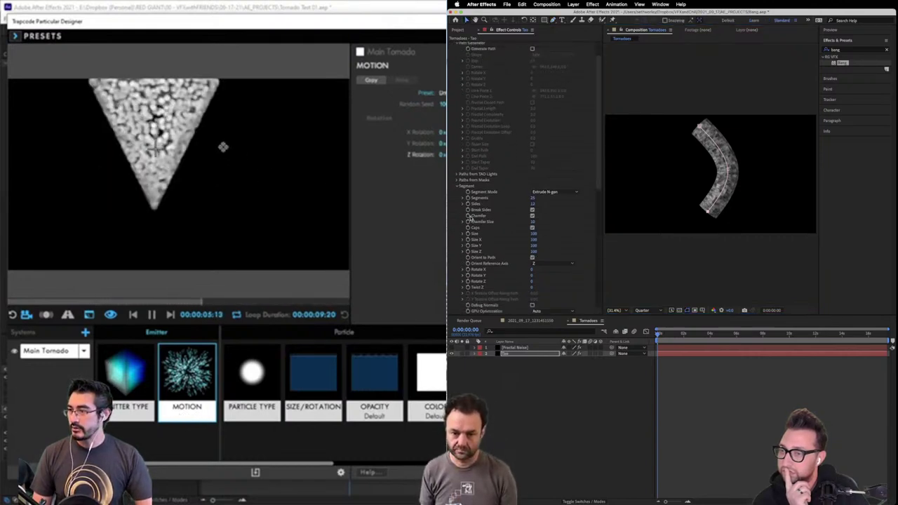
scroll(481, 253, down, 5)
scroll(482, 258, up, 3)
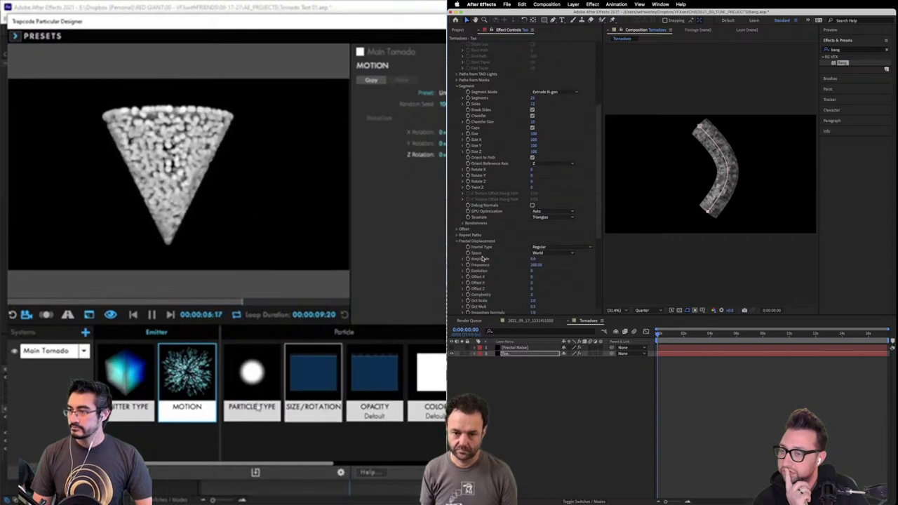
scroll(483, 258, up, 5)
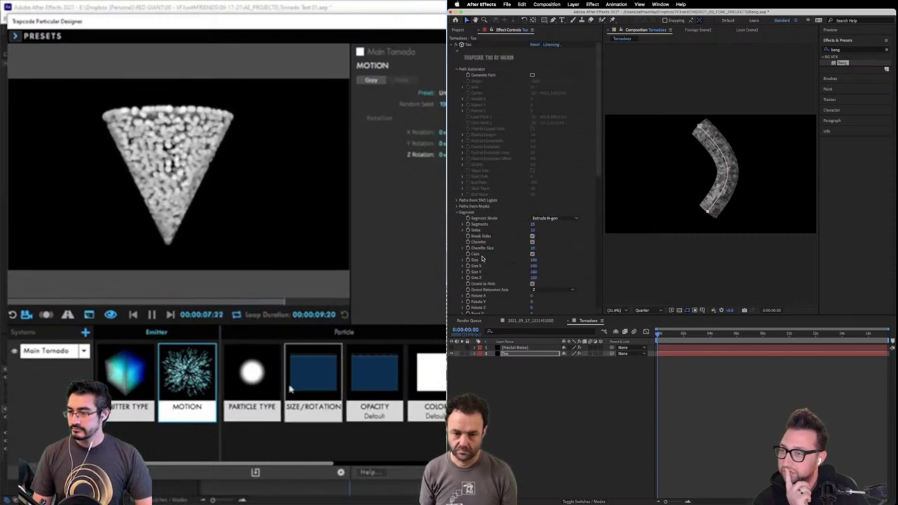
click(455, 209)
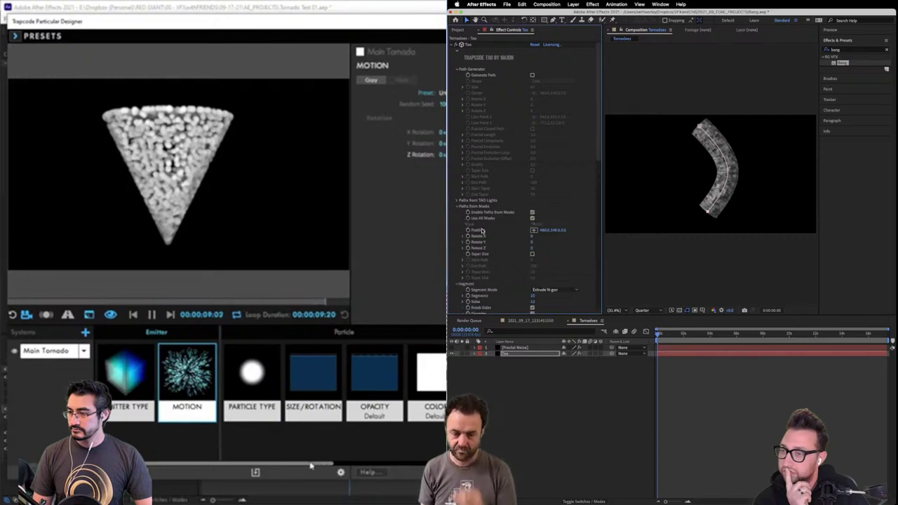
Enable tapering on the masked column and set Taper Start to 0
drag(313, 466, 431, 466)
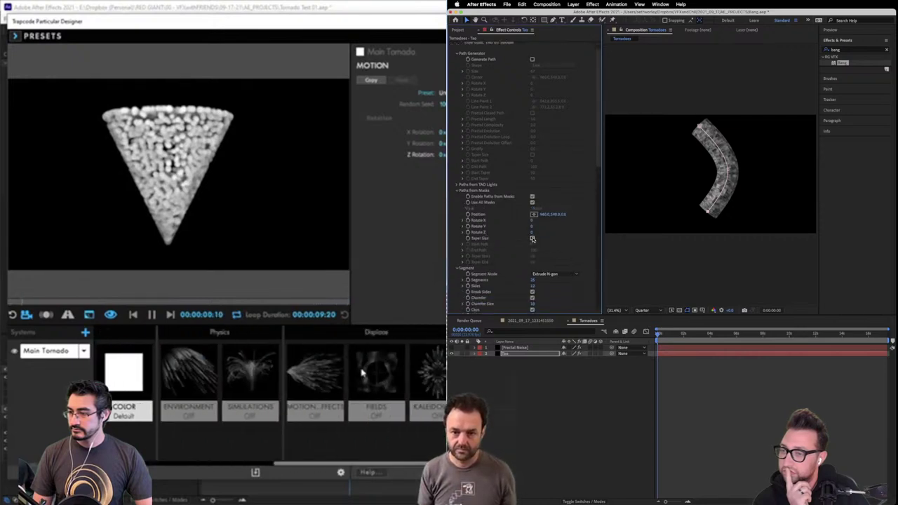
click(533, 239)
click(362, 374)
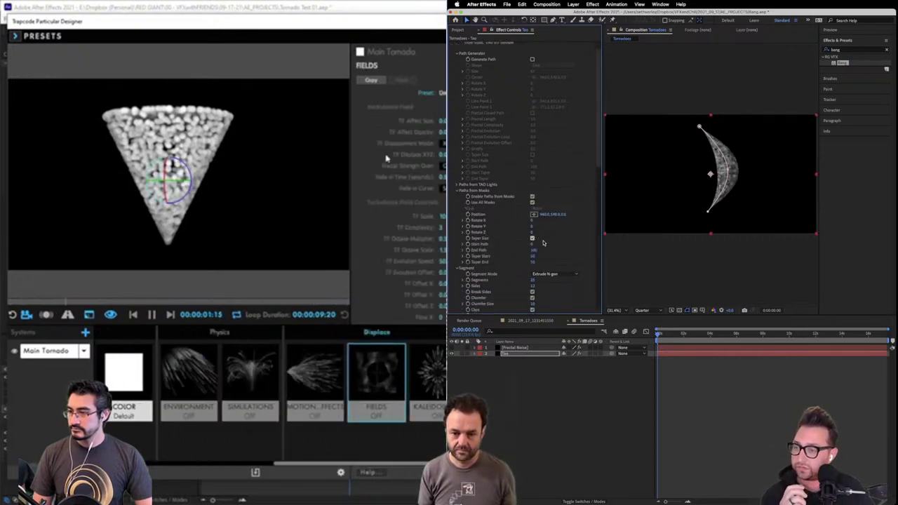
click(250, 379)
click(534, 244)
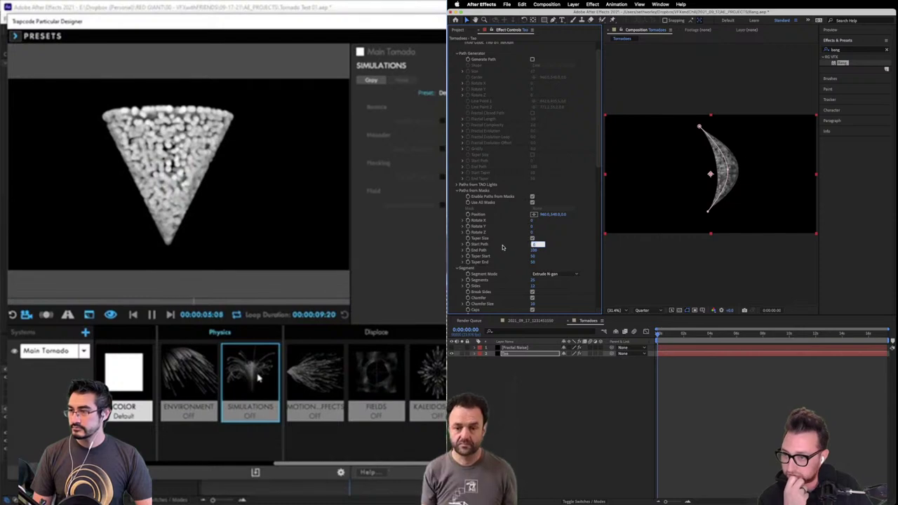
text(0)
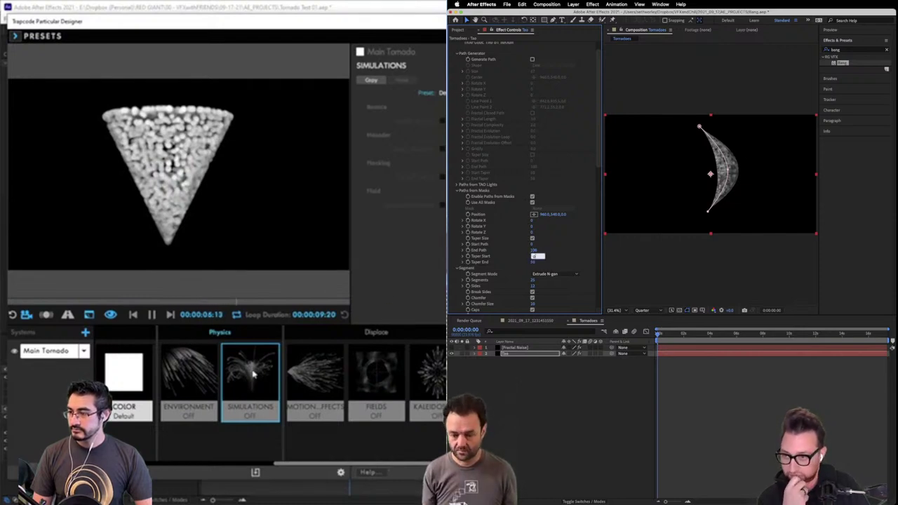
key(Return)
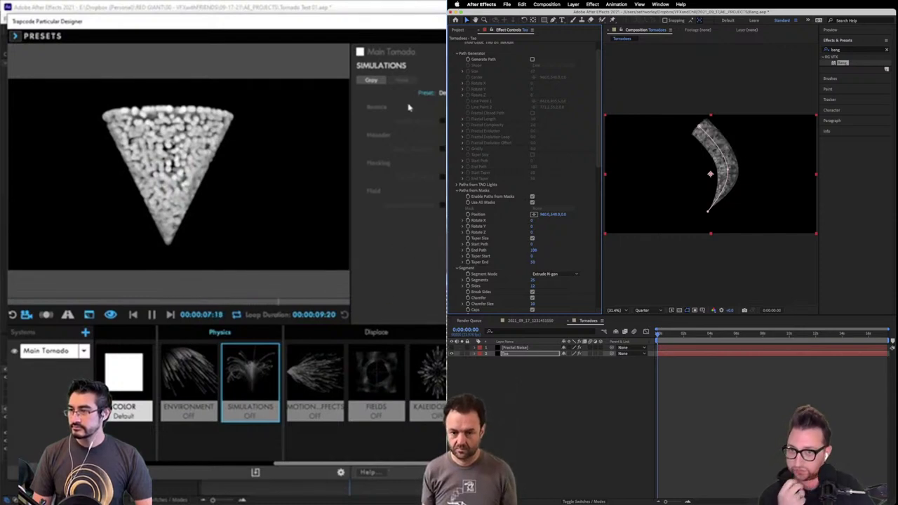
Scrub Taper End to shape the column's narrow end and deselect the layer
click(328, 388)
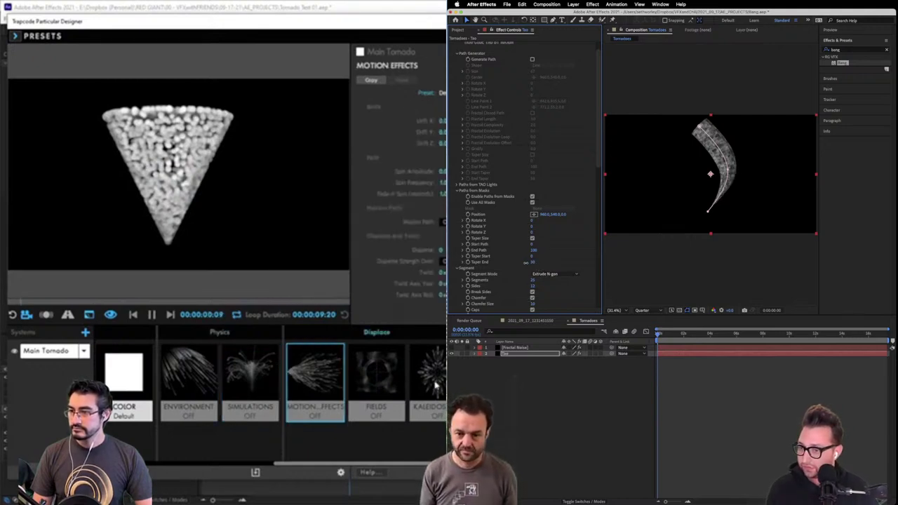
click(372, 384)
mouse_move(535, 262)
mouse_down()
mouse_move(548, 262)
mouse_move(519, 268)
mouse_up()
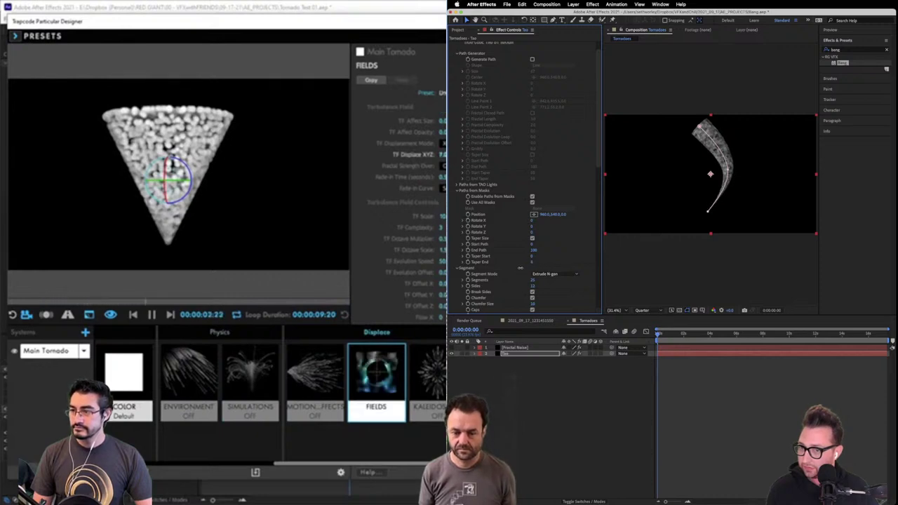
key(F2)
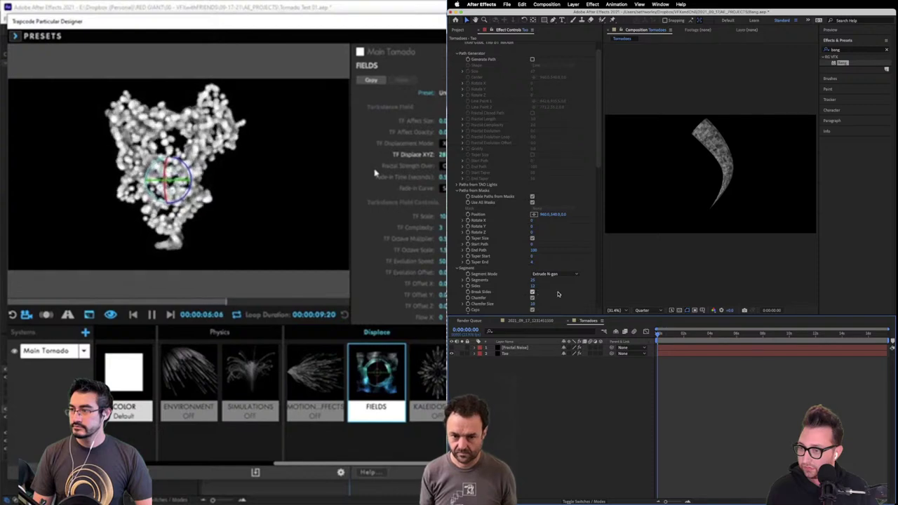
scroll(538, 293, down, 3)
drag(534, 291, 519, 289)
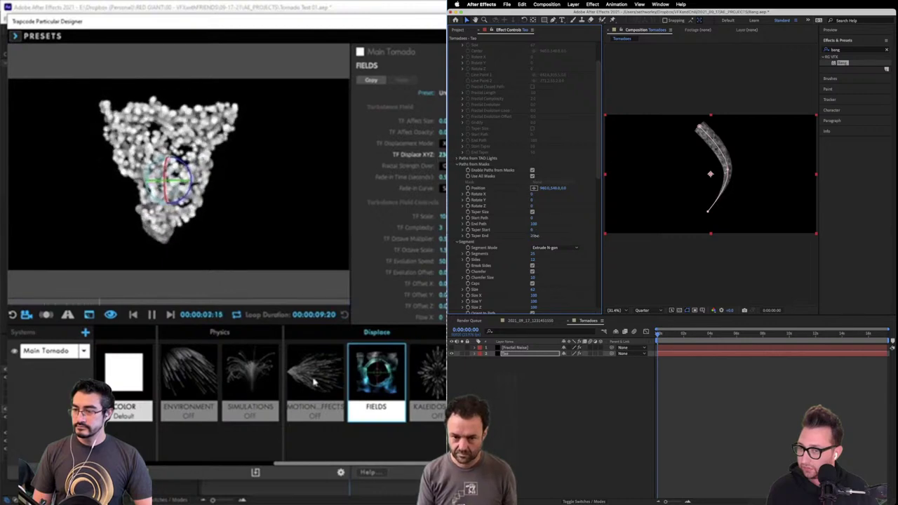
Compare Particular's Simulations and Environment categories while Taper End sits at 54
click(261, 378)
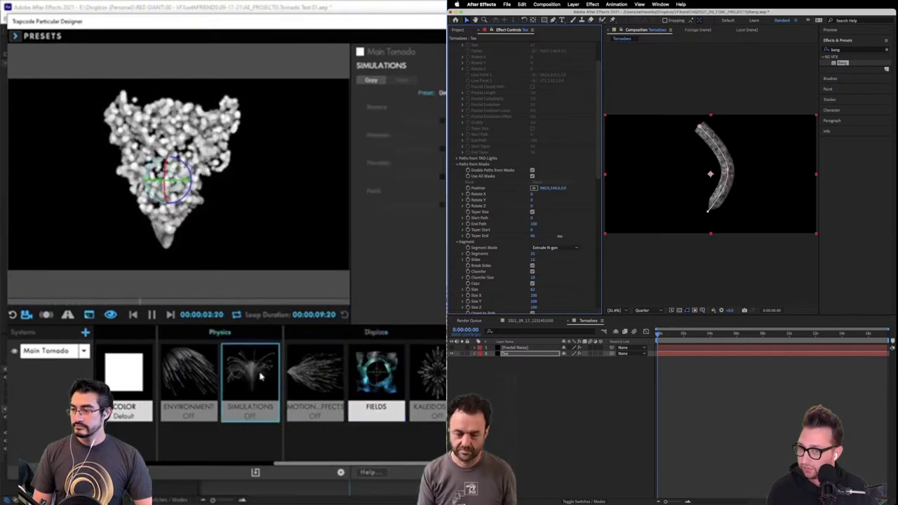
click(190, 377)
click(256, 377)
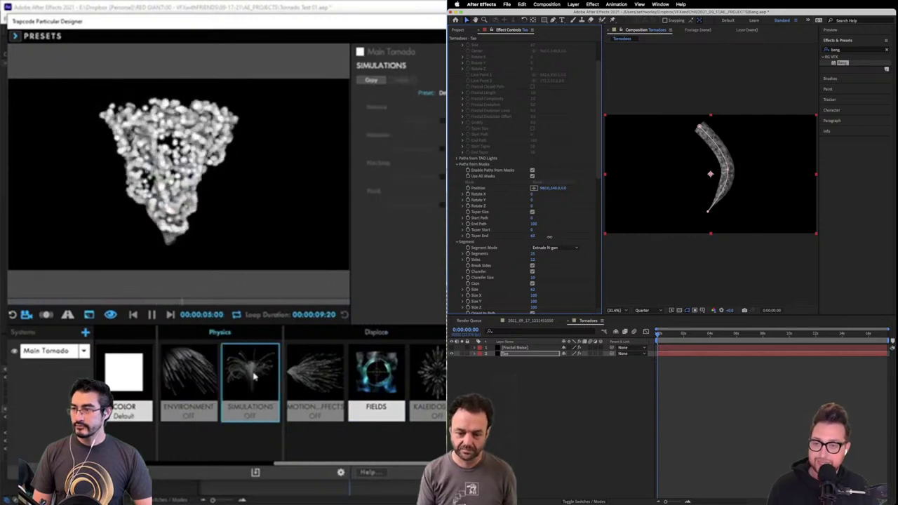
click(193, 377)
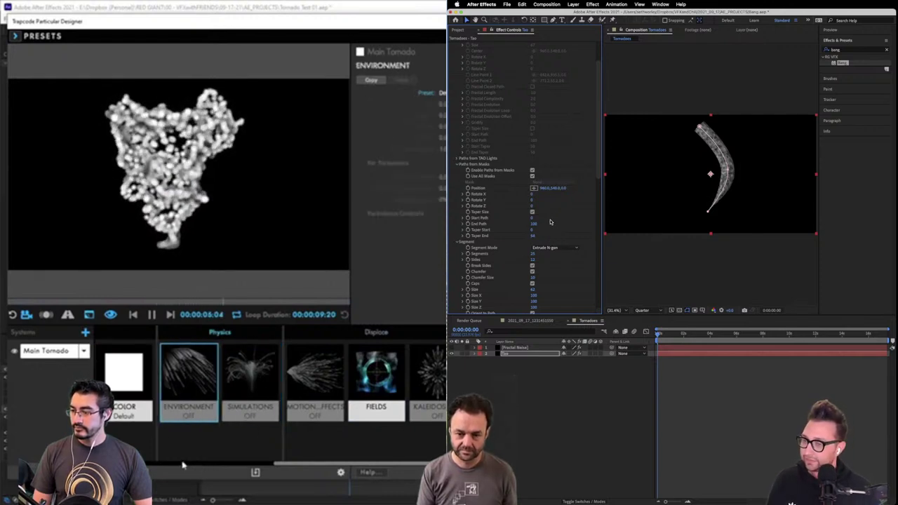
key(Home)
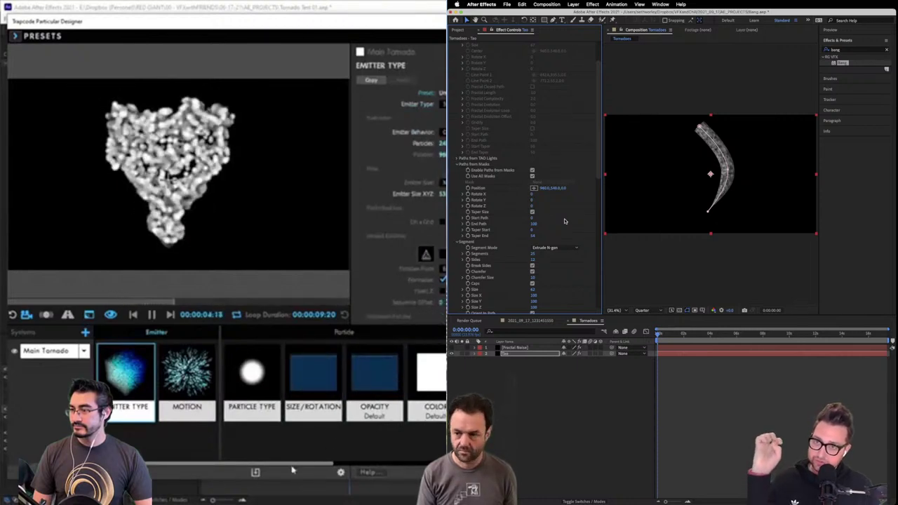
scroll(293, 470, right, 5)
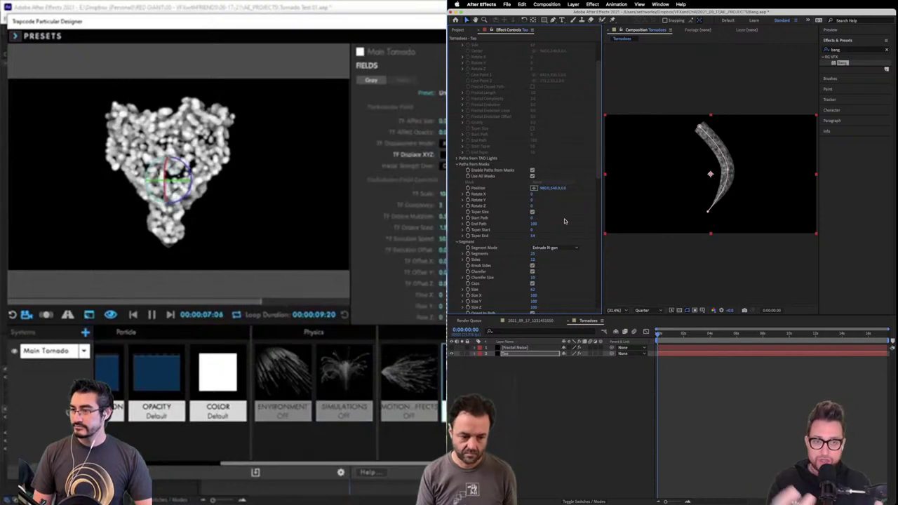
Check Enable Fluid Motion in Particular's Simulations settings
click(364, 395)
click(441, 206)
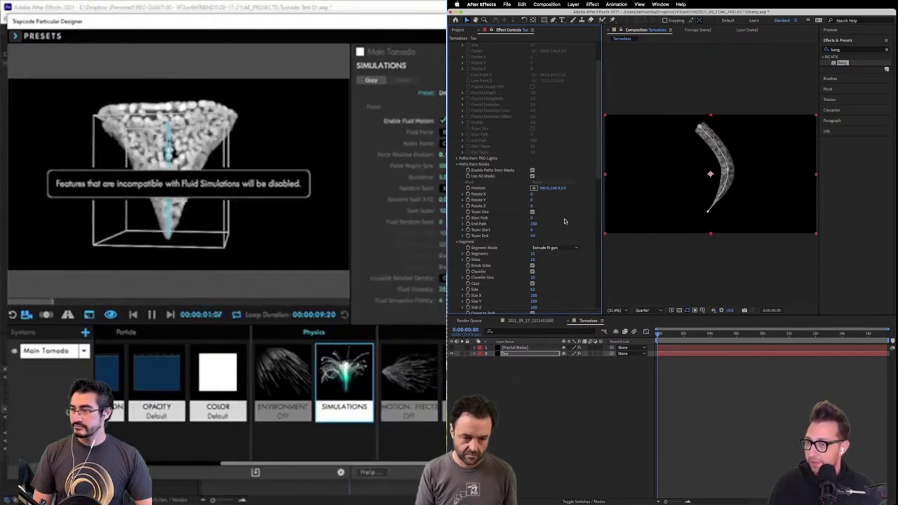
scroll(565, 222, up, 5)
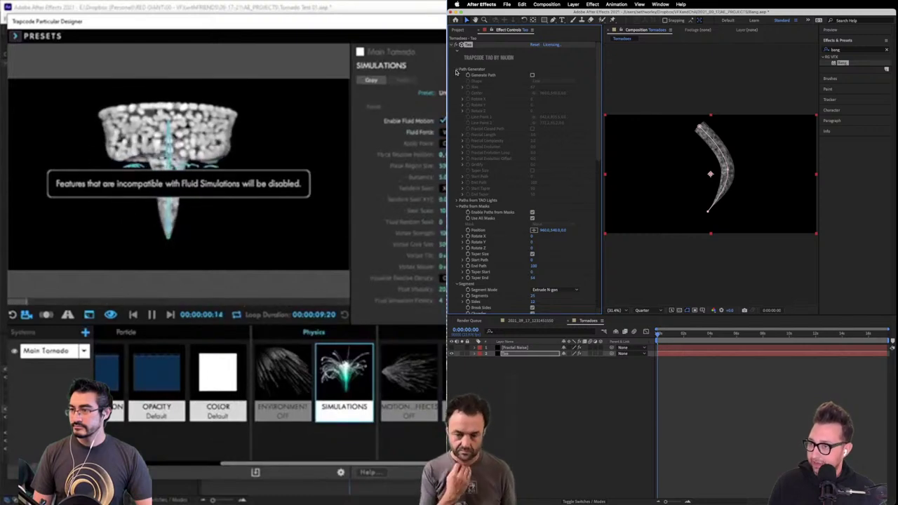
scroll(494, 215, down, 5)
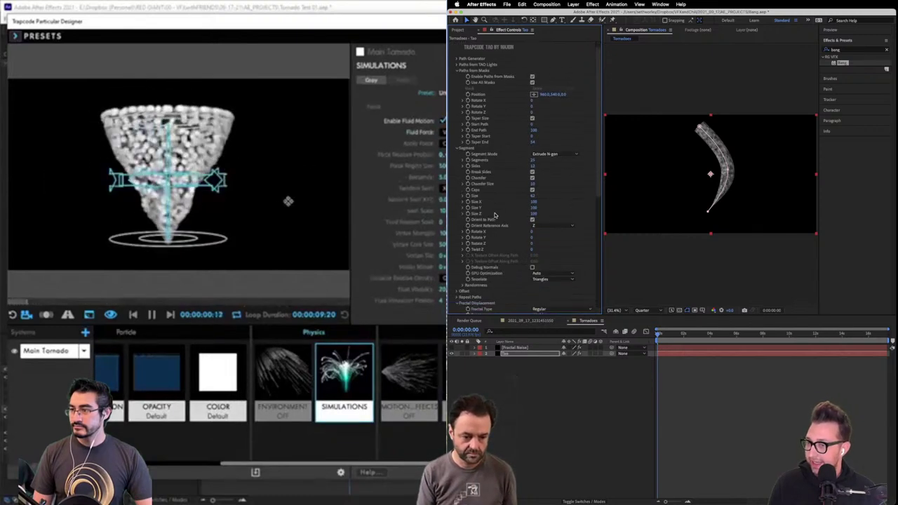
scroll(503, 261, down, 1)
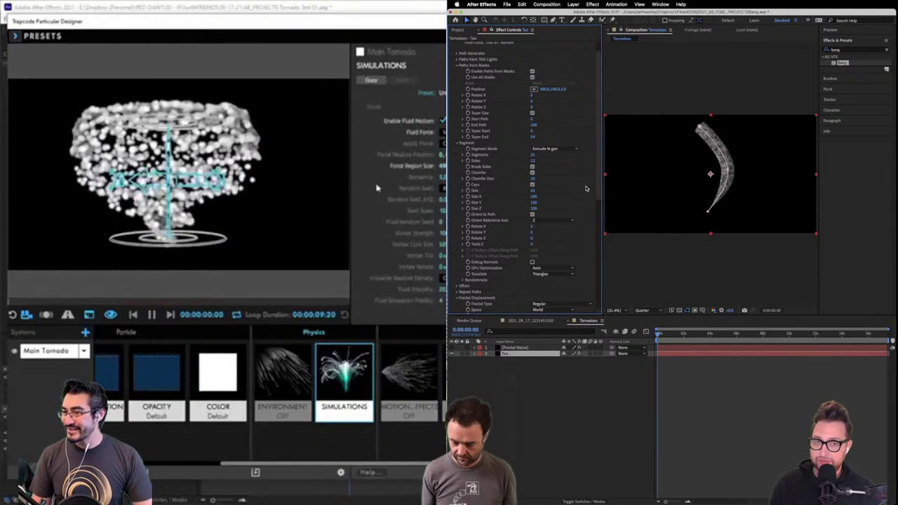
click(270, 372)
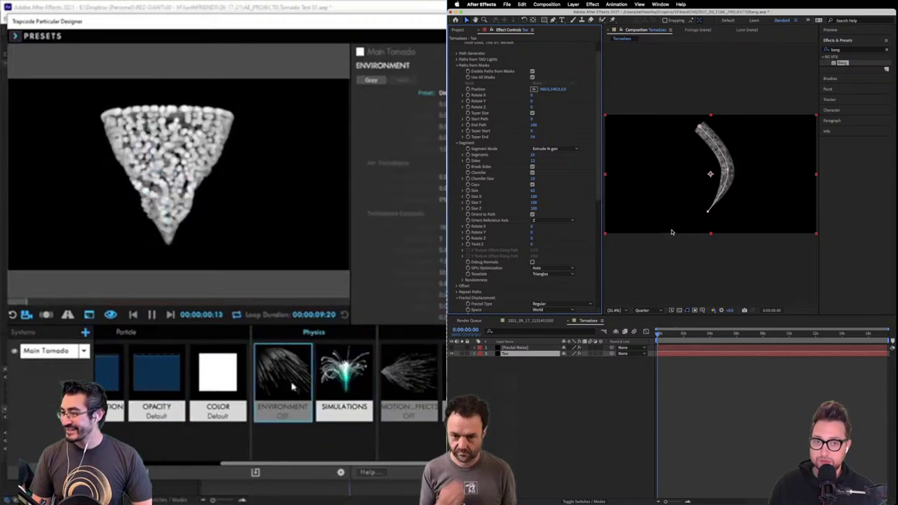
click(349, 385)
Reshape the mask path's bottom end and middle bulge
mouse_move(708, 211)
mouse_down()
mouse_move(754, 223)
mouse_move(664, 226)
mouse_move(700, 224)
mouse_up()
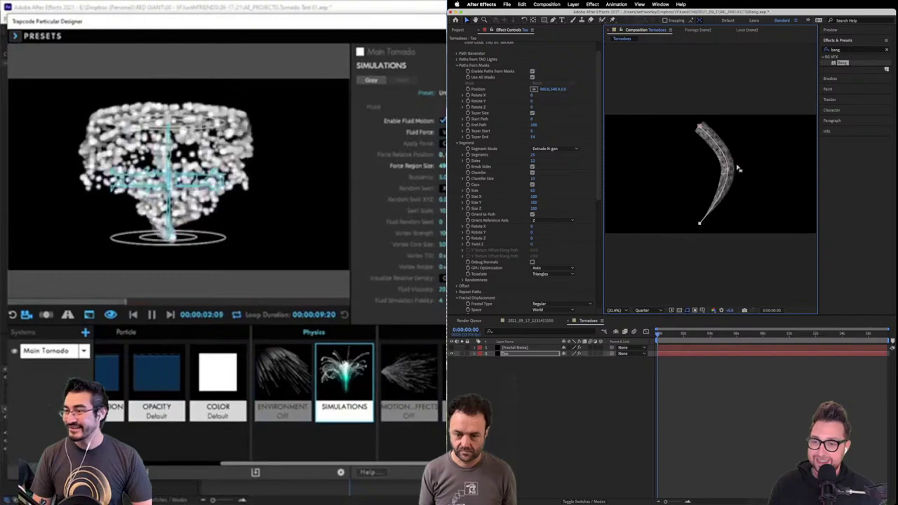
mouse_move(728, 171)
mouse_down()
mouse_move(750, 170)
mouse_move(705, 171)
mouse_move(726, 167)
mouse_up()
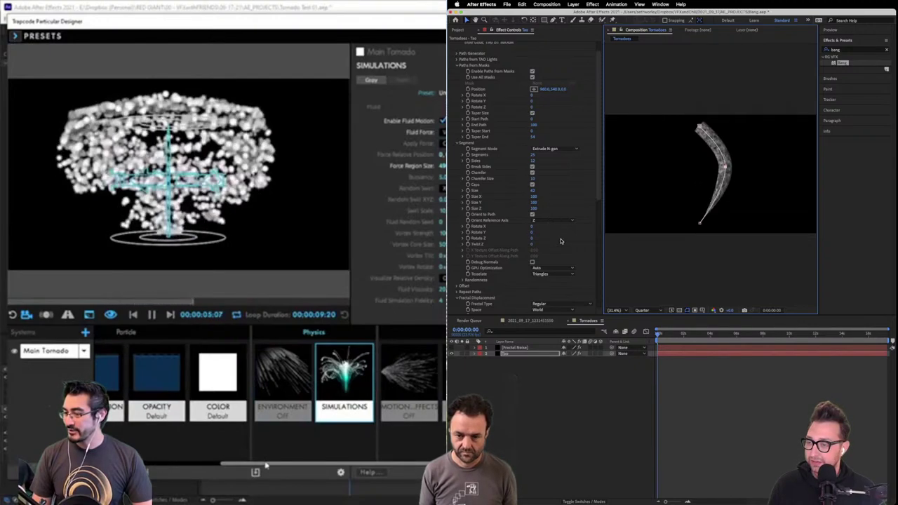
drag(265, 466, 188, 465)
click(127, 372)
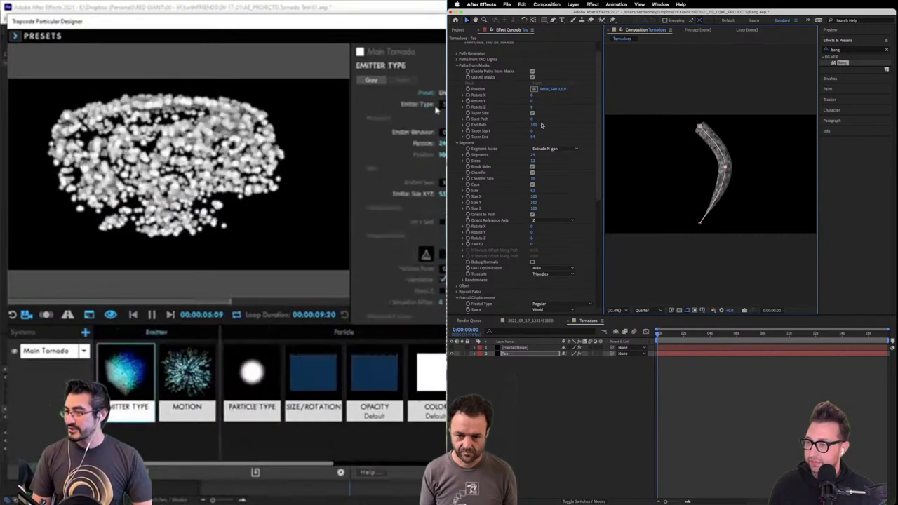
Toggle Taper Size off and back on, then bring End Path down to 0
click(533, 113)
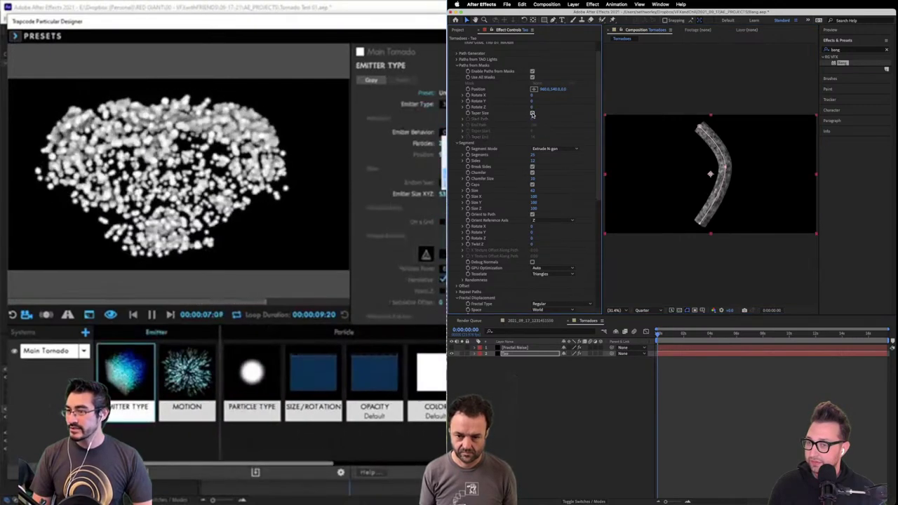
click(533, 113)
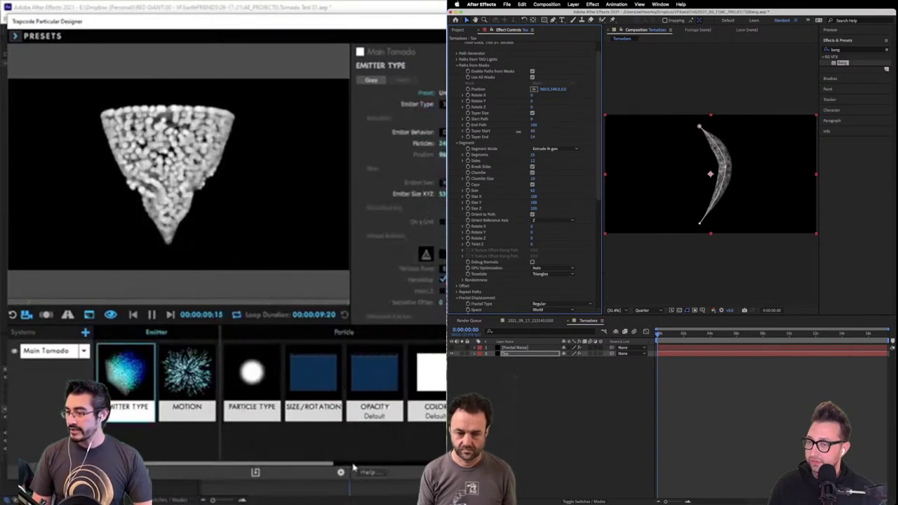
scroll(182, 379, down, 4)
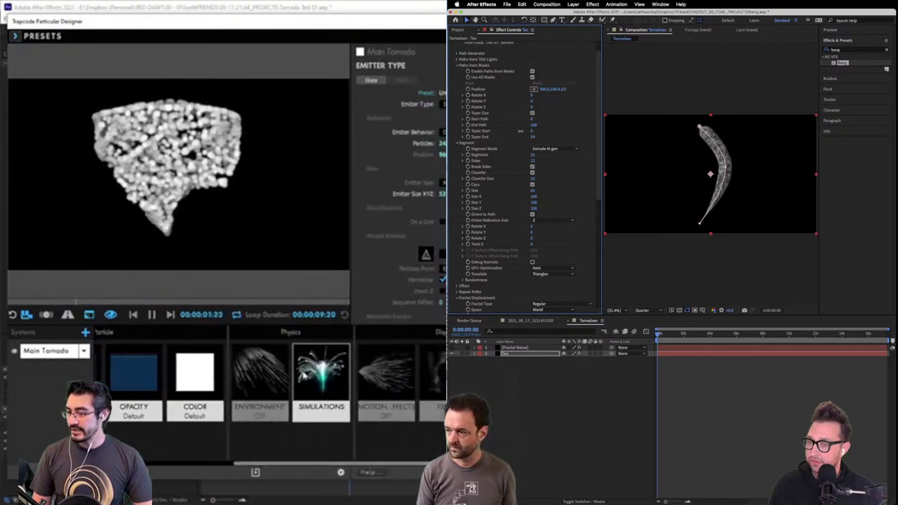
click(304, 375)
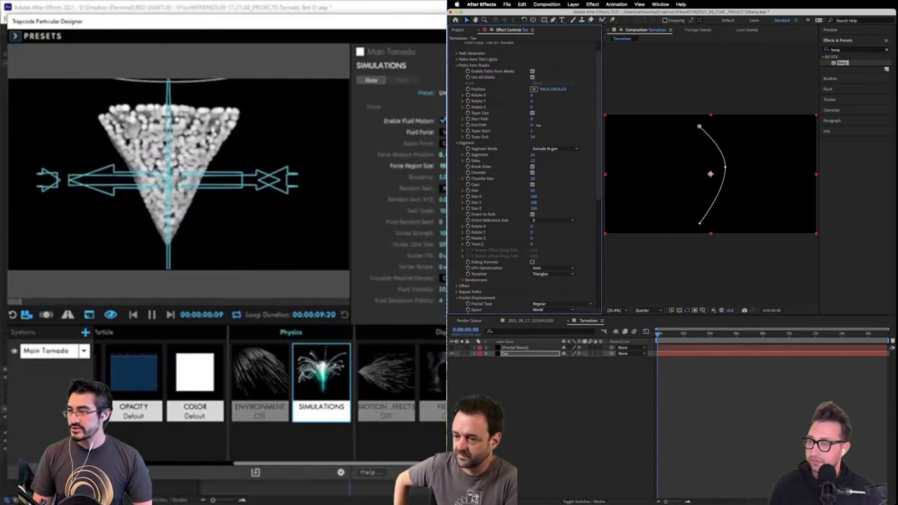
drag(538, 125, 544, 125)
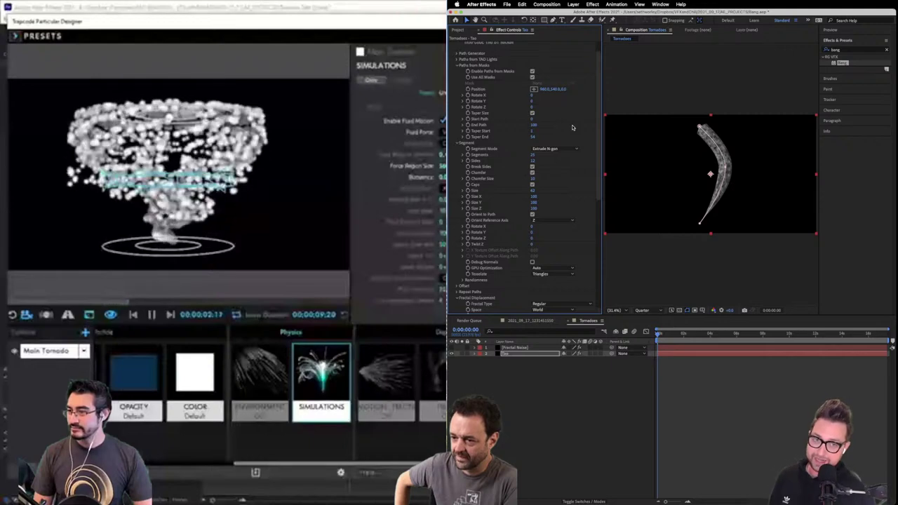
Drag the mask path's top vertex right so the column stands nearly upright
scroll(583, 130, down, 1)
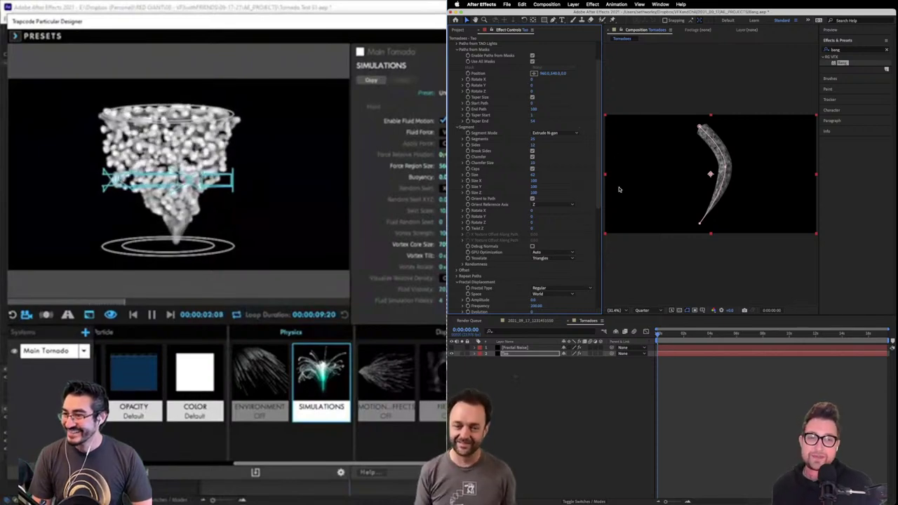
mouse_move(701, 127)
mouse_down()
mouse_move(733, 126)
mouse_move(697, 126)
mouse_move(717, 127)
mouse_up()
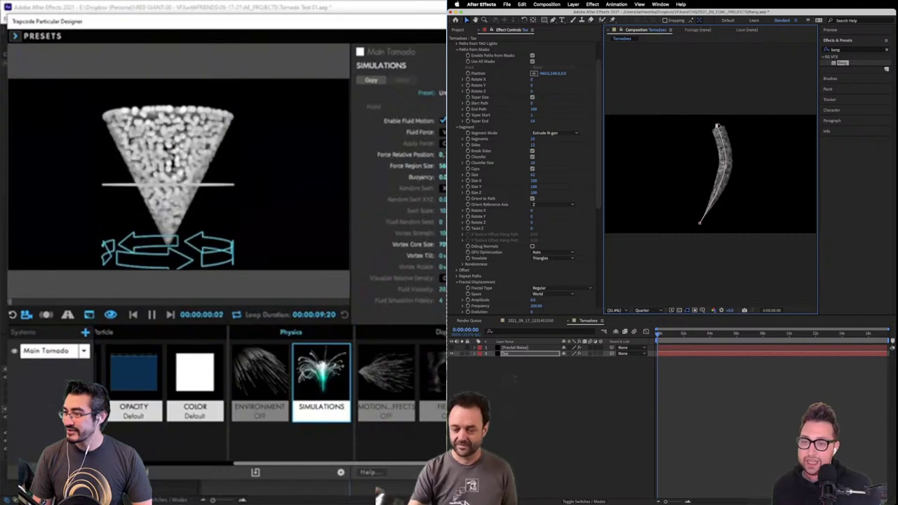
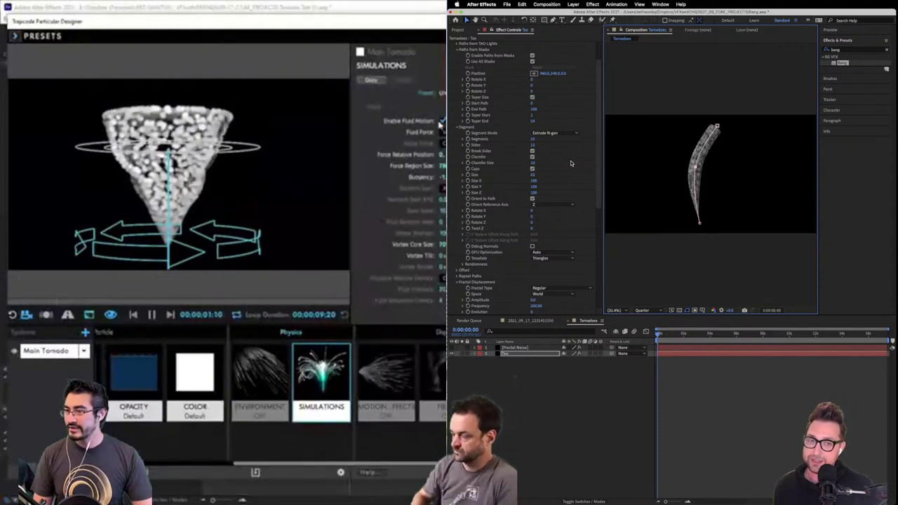
Disable Enable Fluid Motion for the tornado and bend the top of the tube path right
click(442, 122)
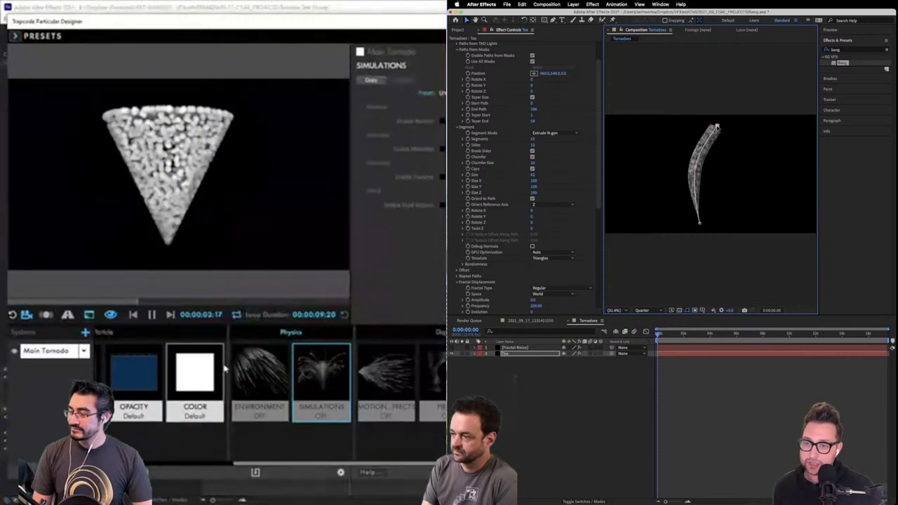
drag(717, 127, 758, 129)
click(130, 379)
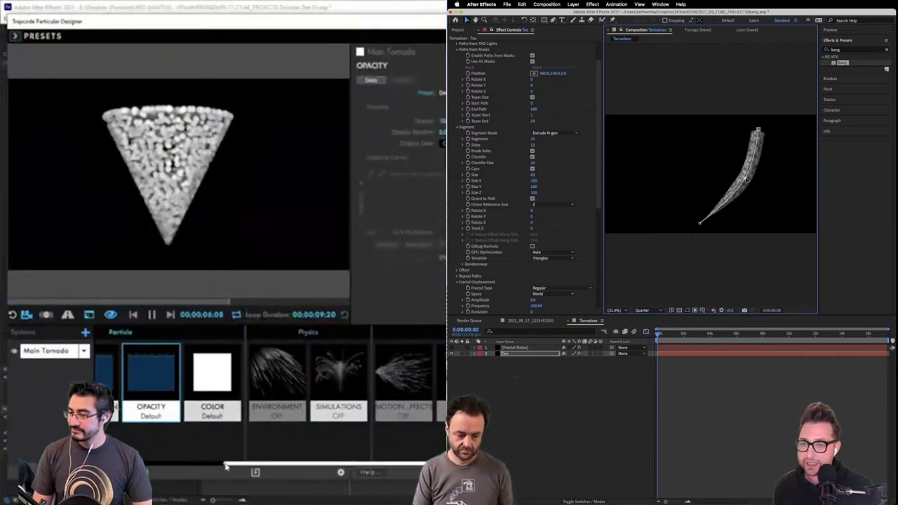
drag(239, 466, 153, 466)
Straighten the tube path and change the tornado's Particle Type to Cloudlet
click(254, 376)
drag(758, 129, 742, 130)
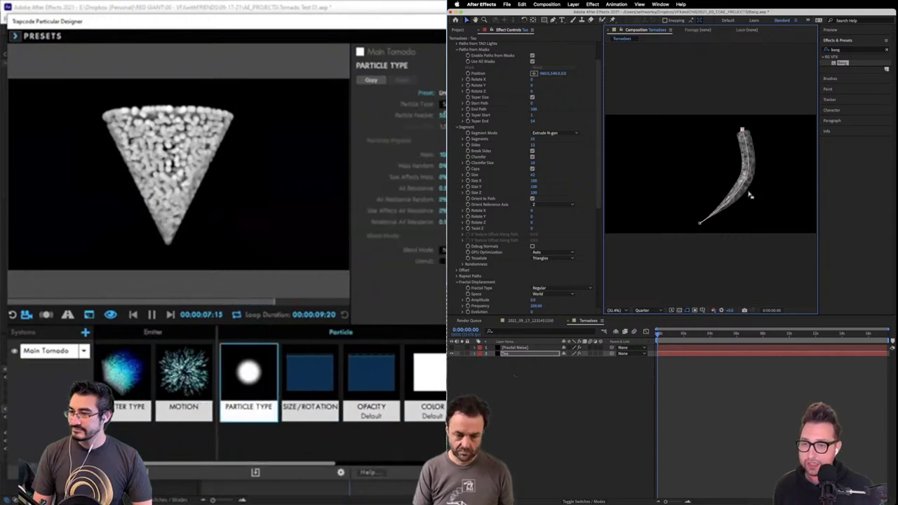
drag(745, 179, 715, 171)
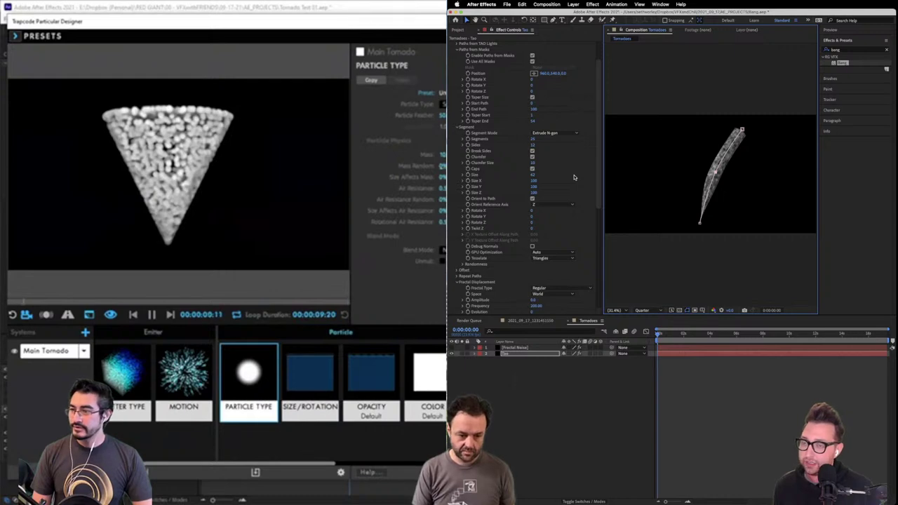
click(302, 387)
click(253, 379)
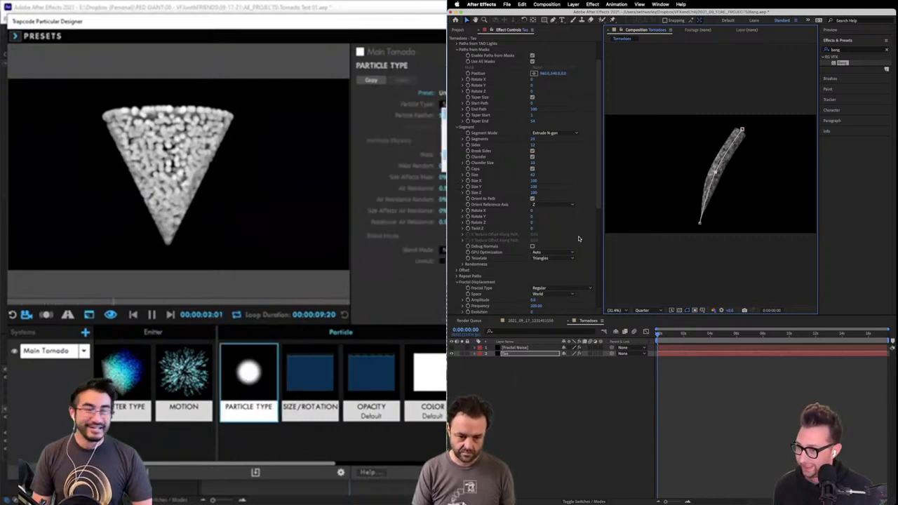
scroll(579, 239, up, 3)
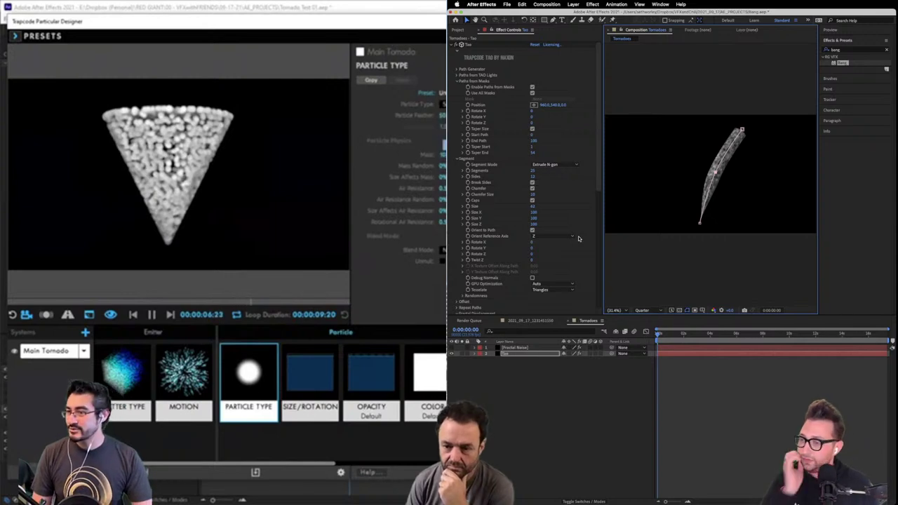
key(Down)
Delete the Tao effect from the layer, leaving only its path
click(467, 45)
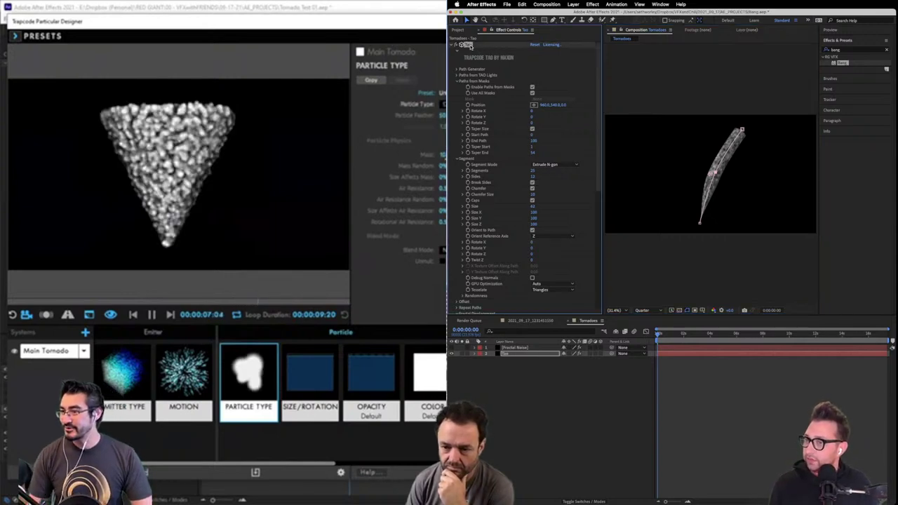
key(Right)
key(Right)
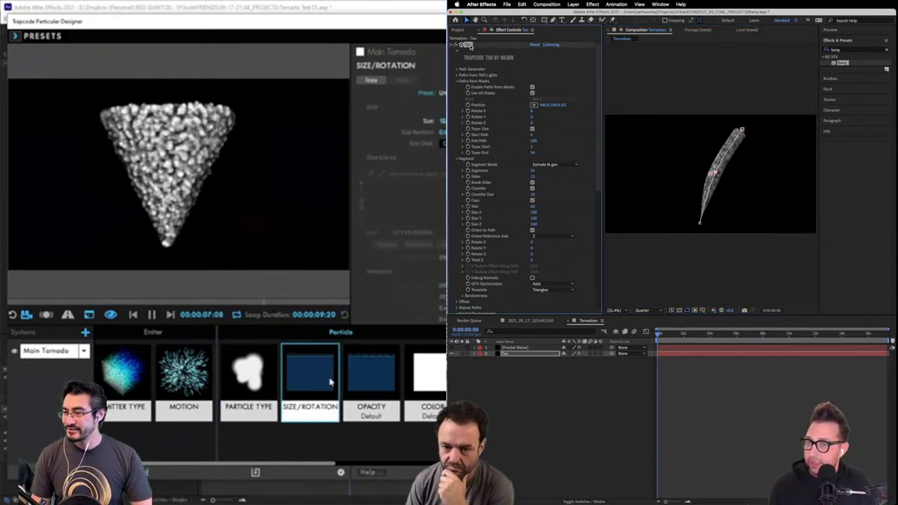
key(Delete)
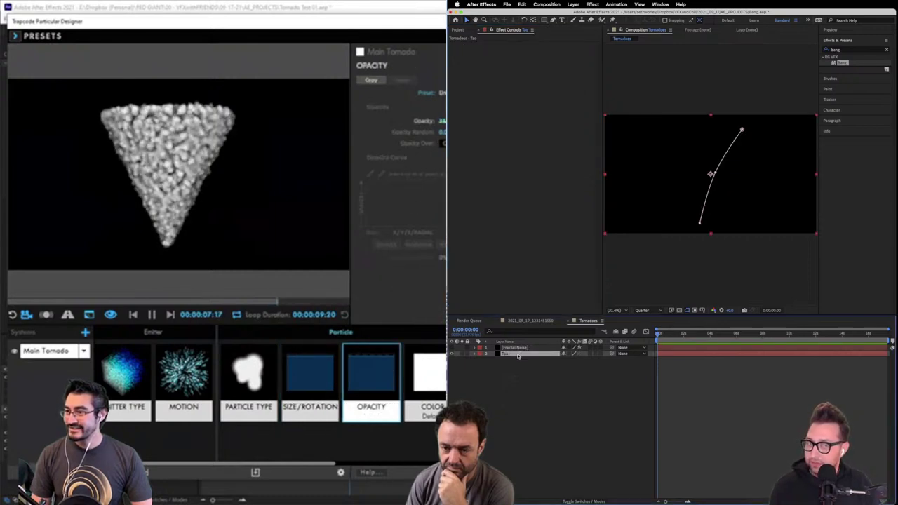
Rename the second layer to 'Particular'
key(Left)
key(Left)
key(Return)
text(Partic)
key(Right)
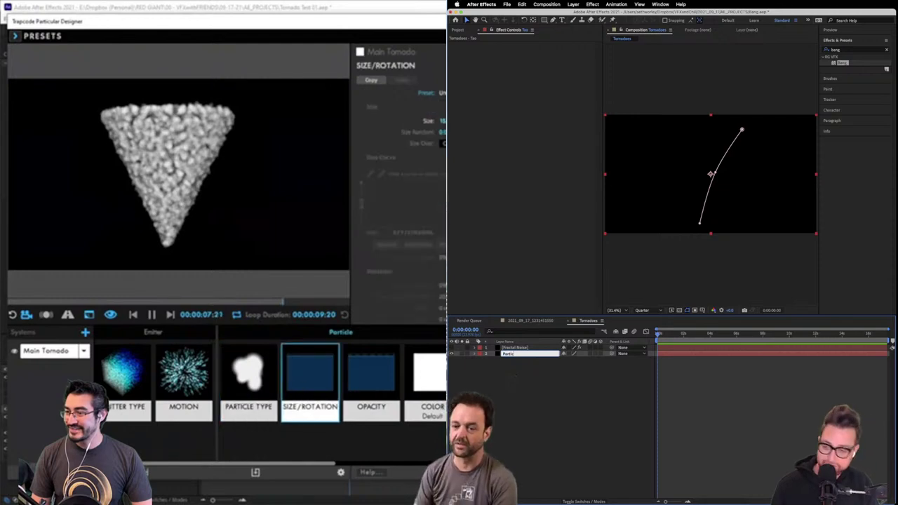
text(ular)
key(Return)
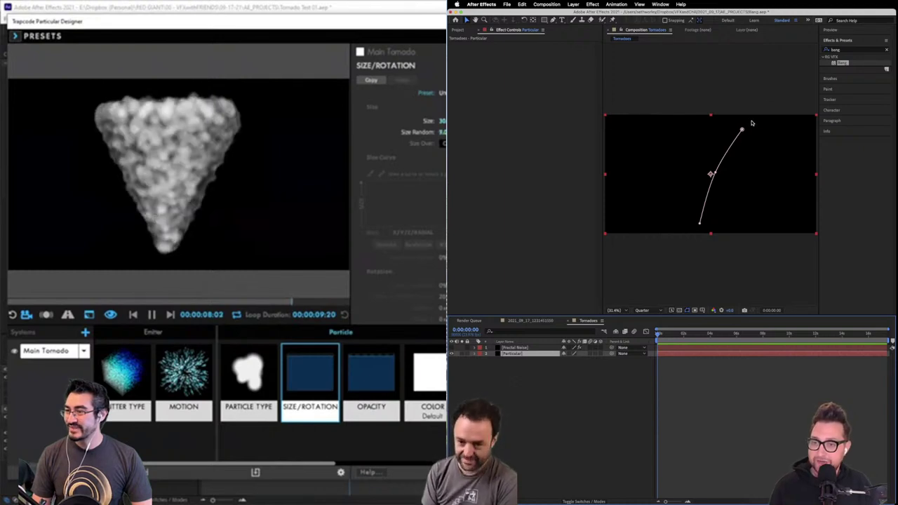
Drag the path's midpoint in the viewer so it bows rightward
click(708, 174)
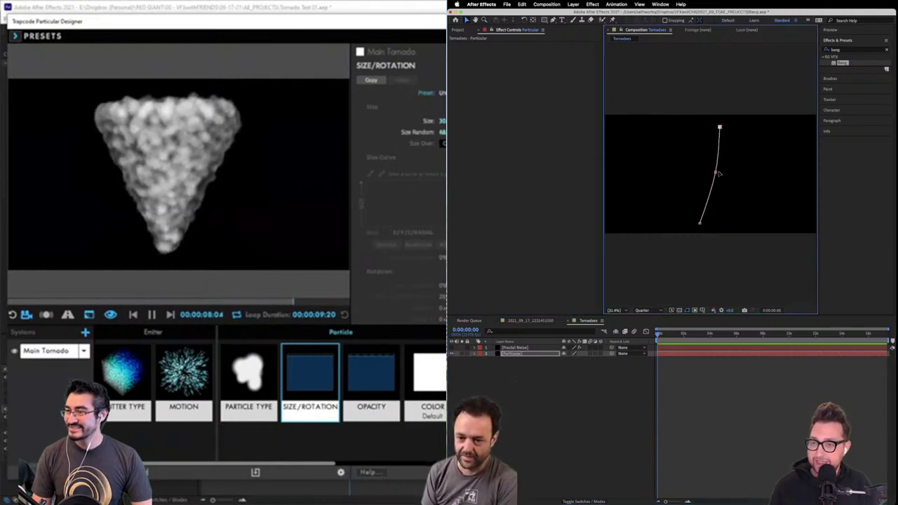
drag(707, 173, 739, 178)
click(861, 49)
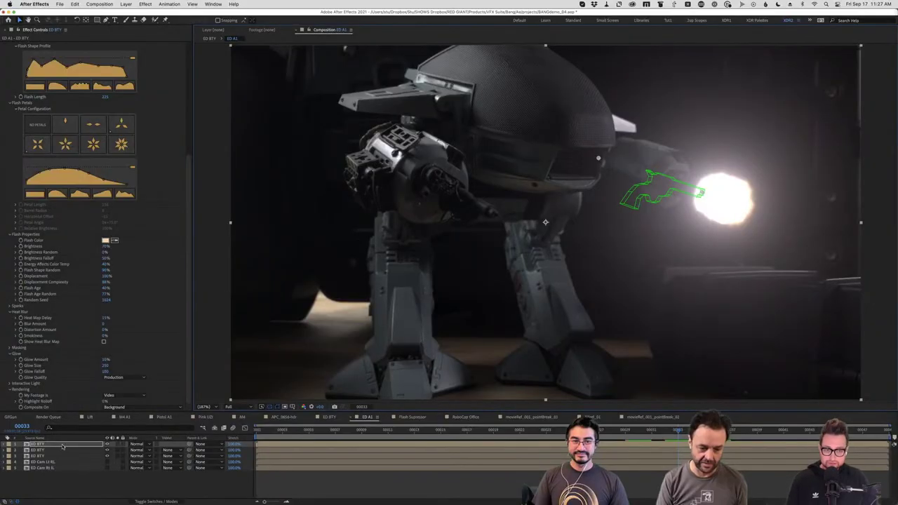
click(62, 446)
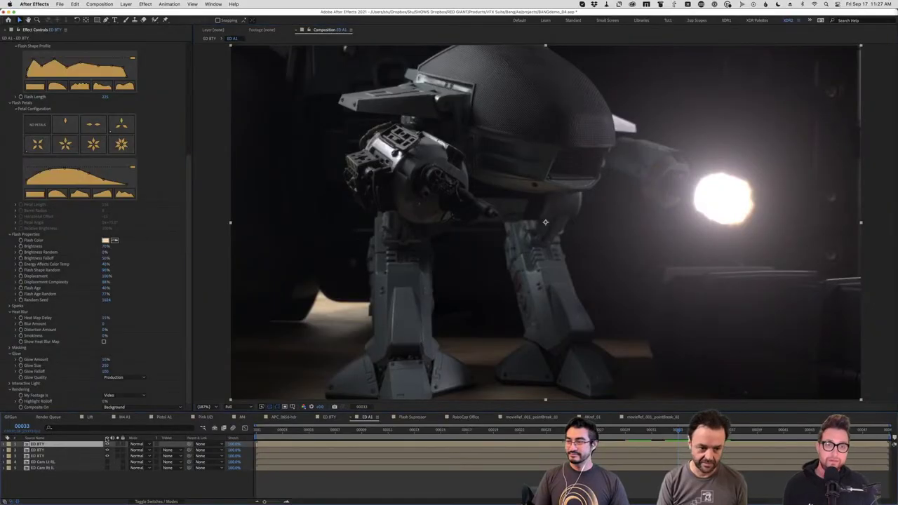
click(116, 395)
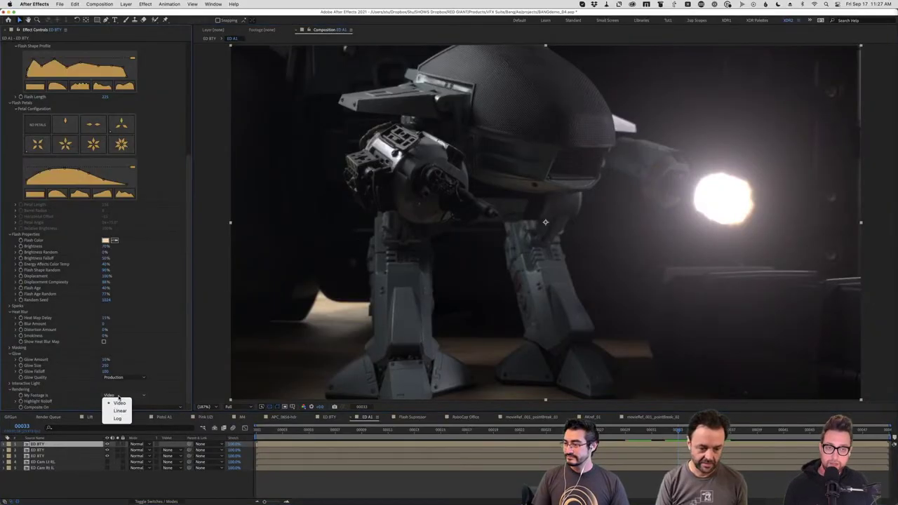
click(157, 348)
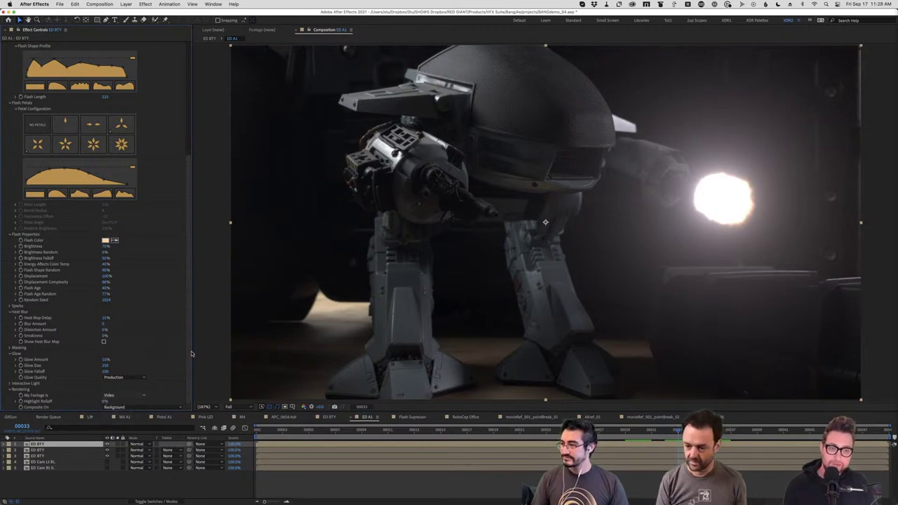
click(107, 445)
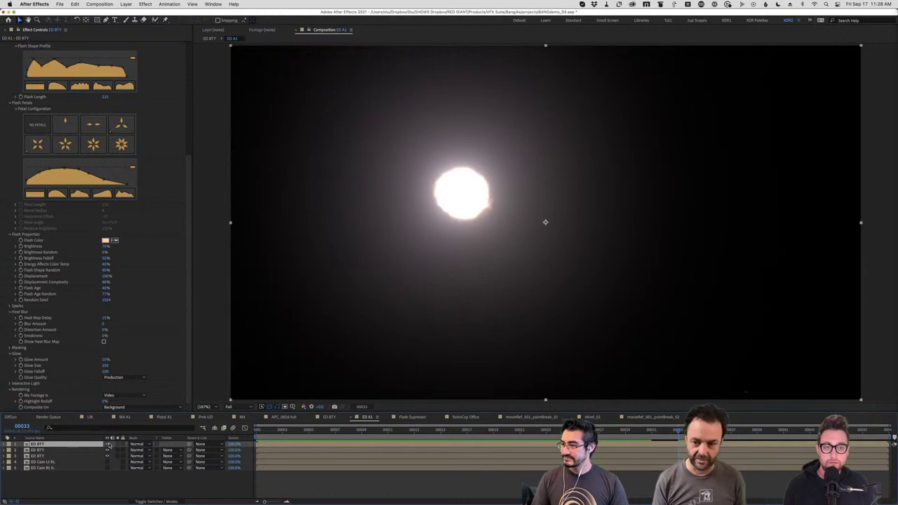
click(109, 445)
scroll(84, 79, up, 5)
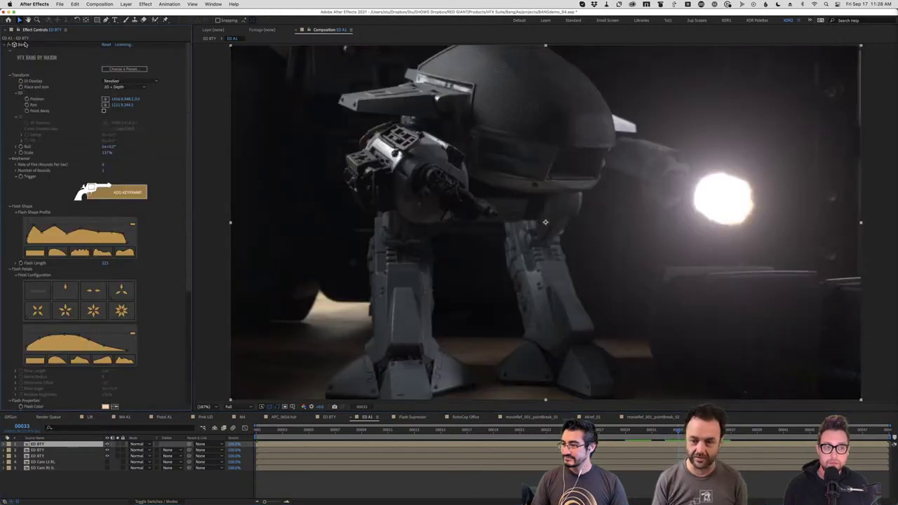
Nudge the Bang effect's Aim point, step through nearby frames, and hide layer guides
click(24, 44)
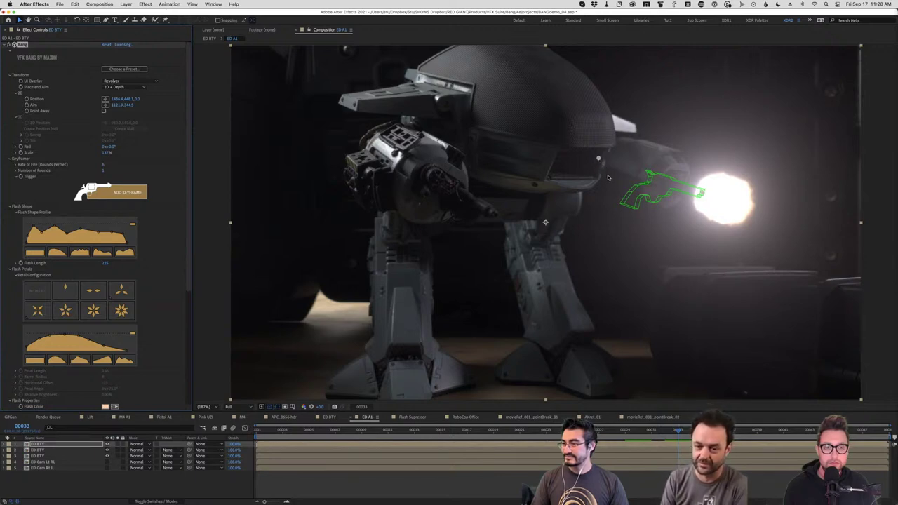
drag(599, 160, 600, 160)
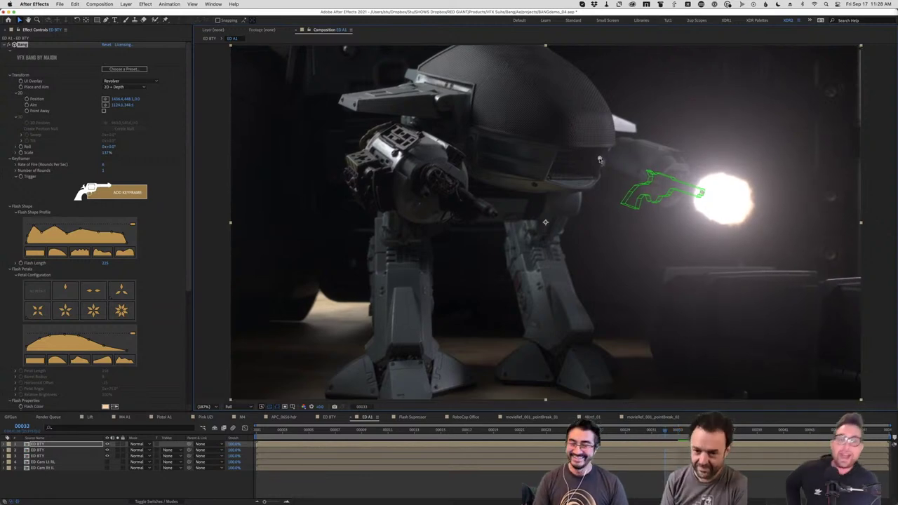
key(Page_Up)
key(Page_Up)
key(Page_Up)
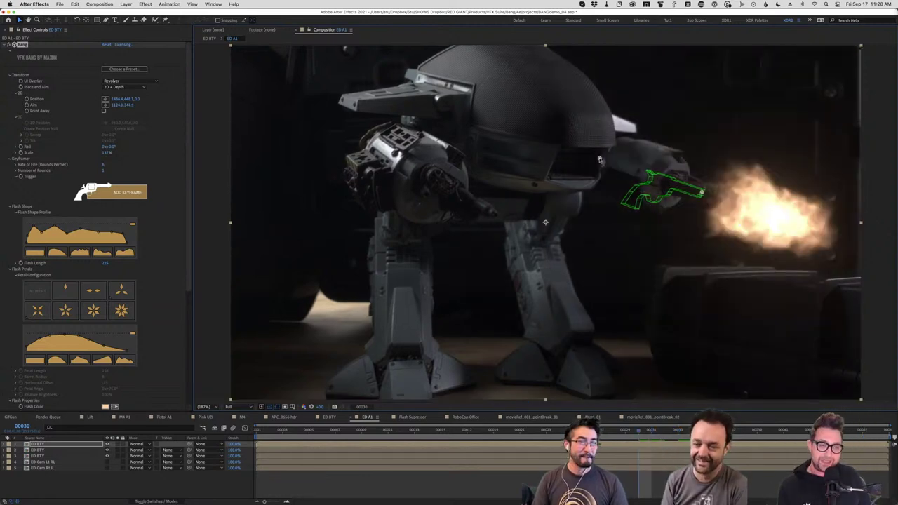
key(Page_Down)
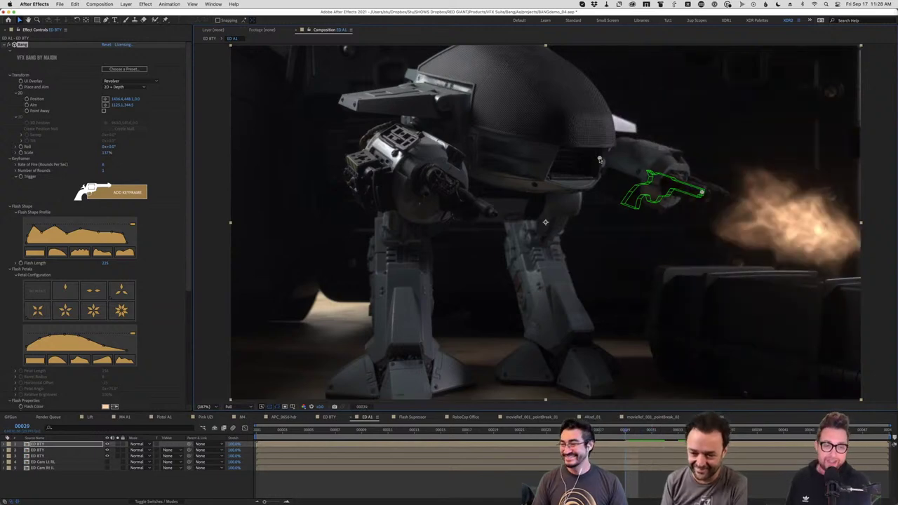
key(Page_Down)
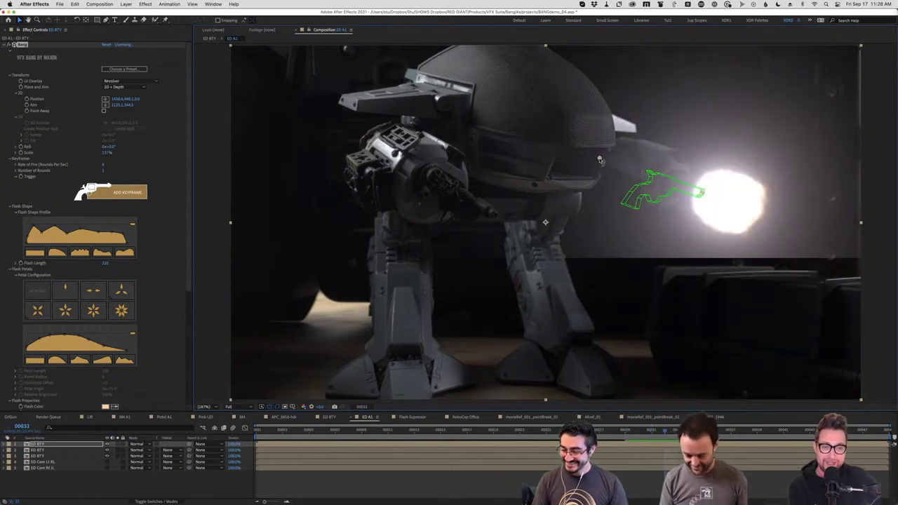
key(Page_Down)
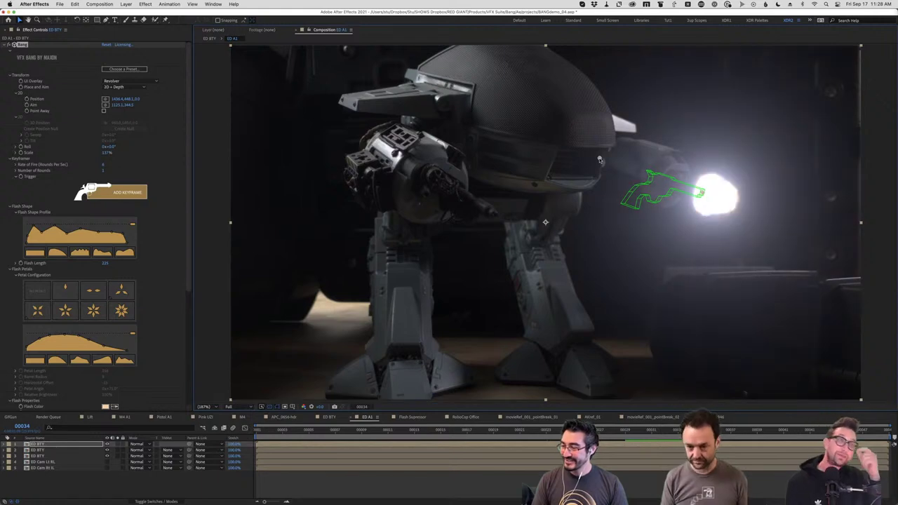
key(ctrl+shift+h)
Preview the firing twice, then scrub to frame 8 to inspect the flash
key(space)
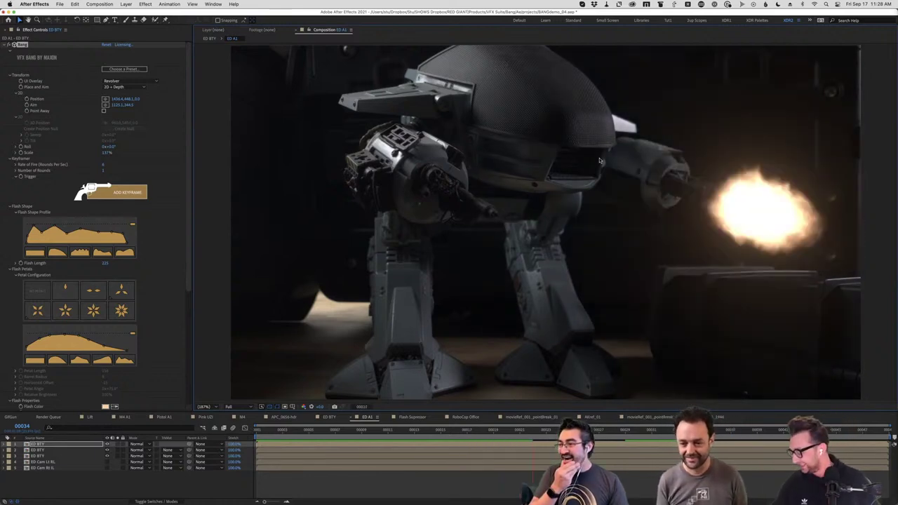
key(space)
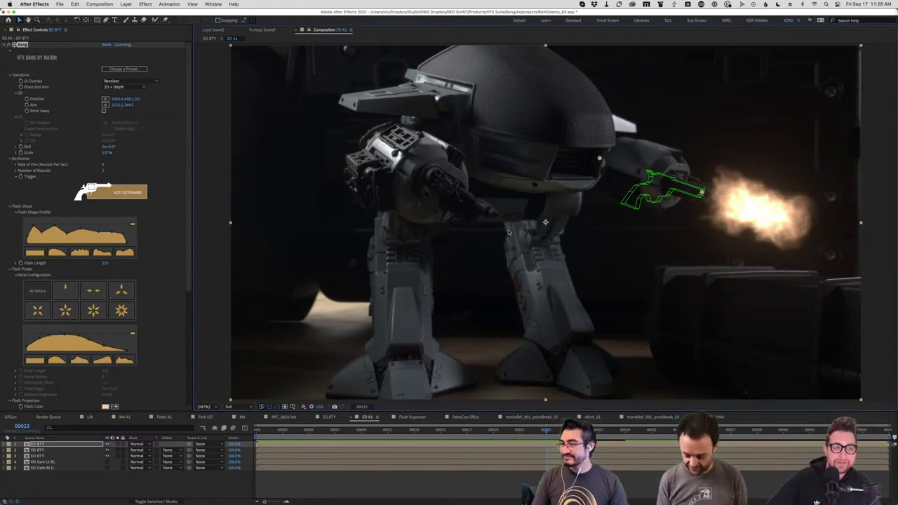
key(space)
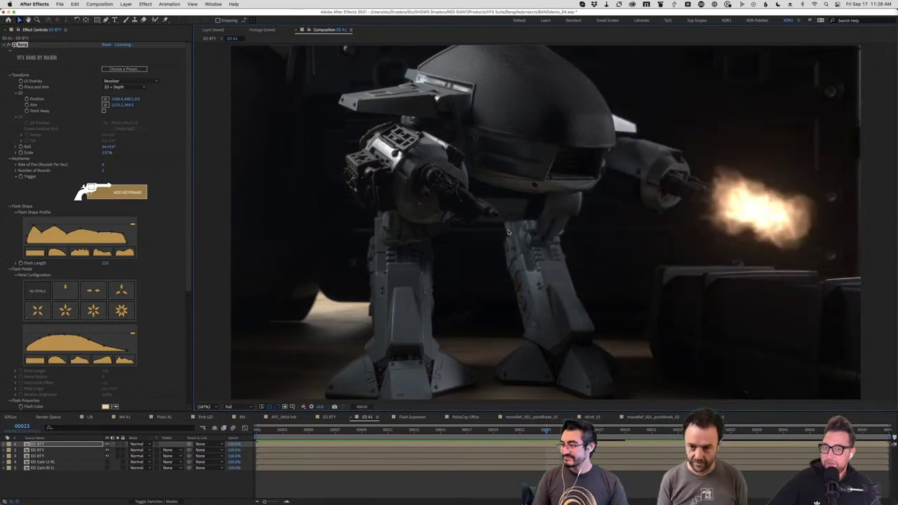
key(space)
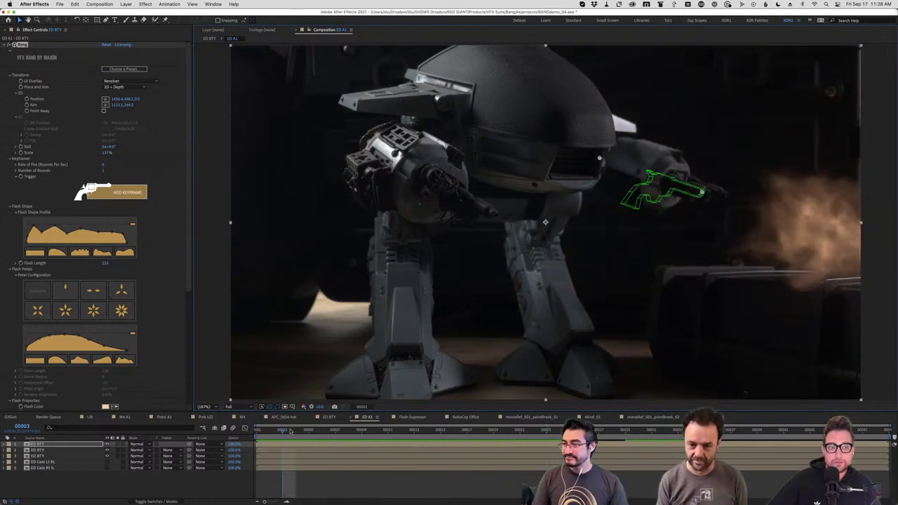
drag(290, 431, 409, 435)
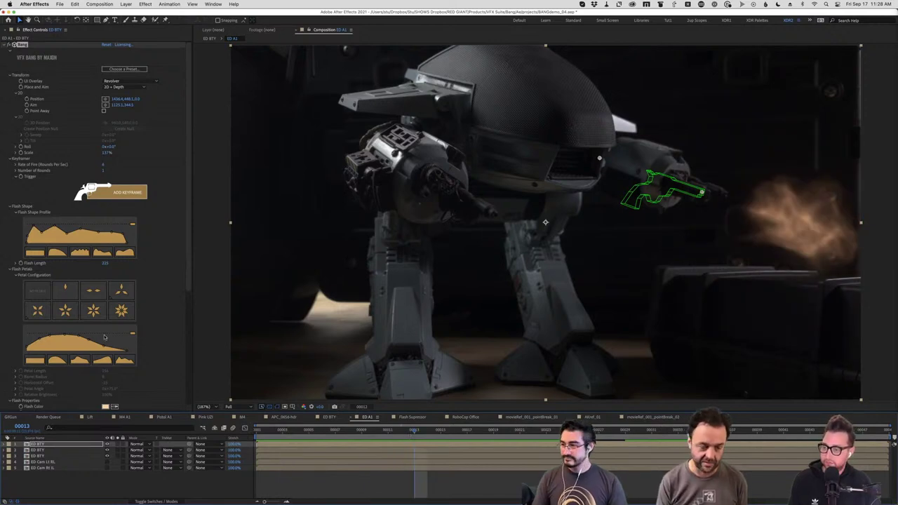
Keep footage as Video, set Composite On to Black, and blend the flash layer with Add
scroll(104, 338, down, 6)
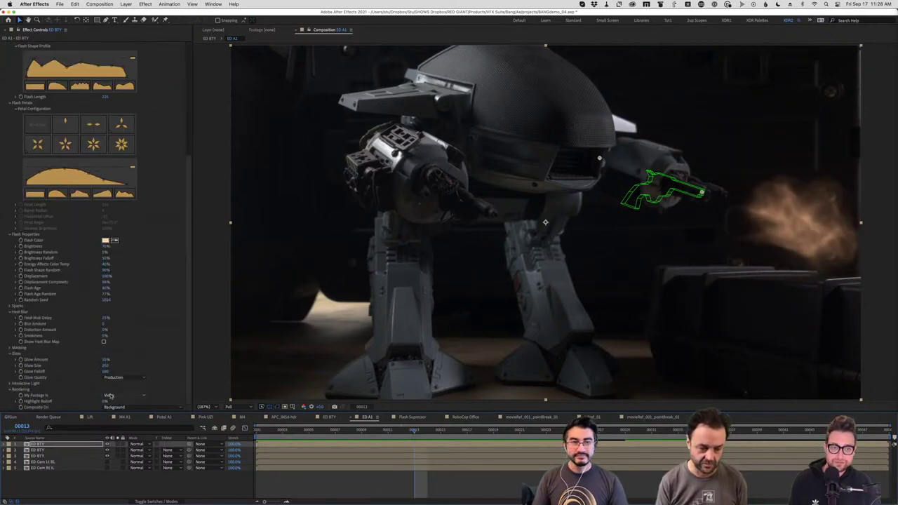
click(114, 396)
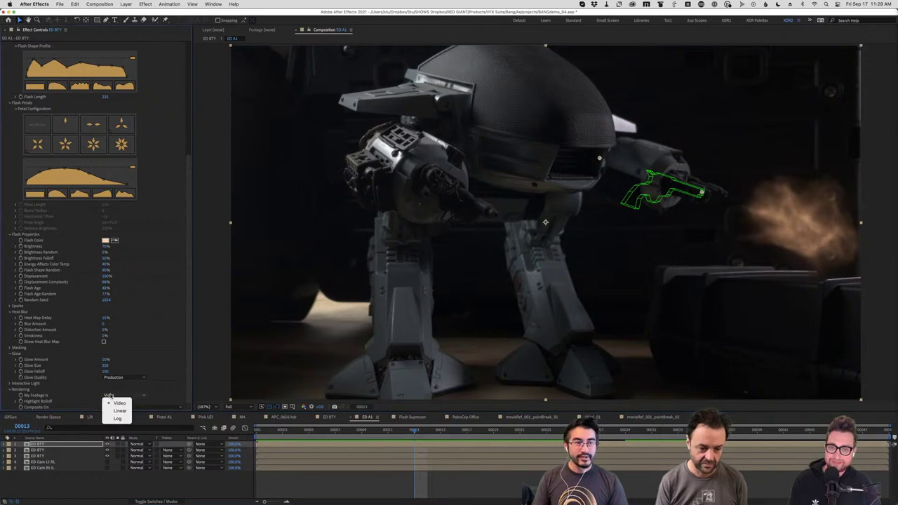
click(118, 403)
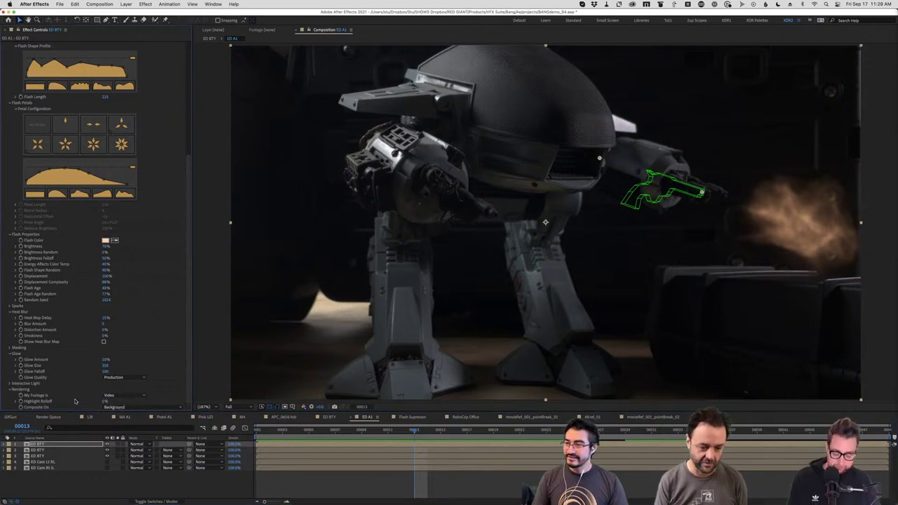
click(110, 407)
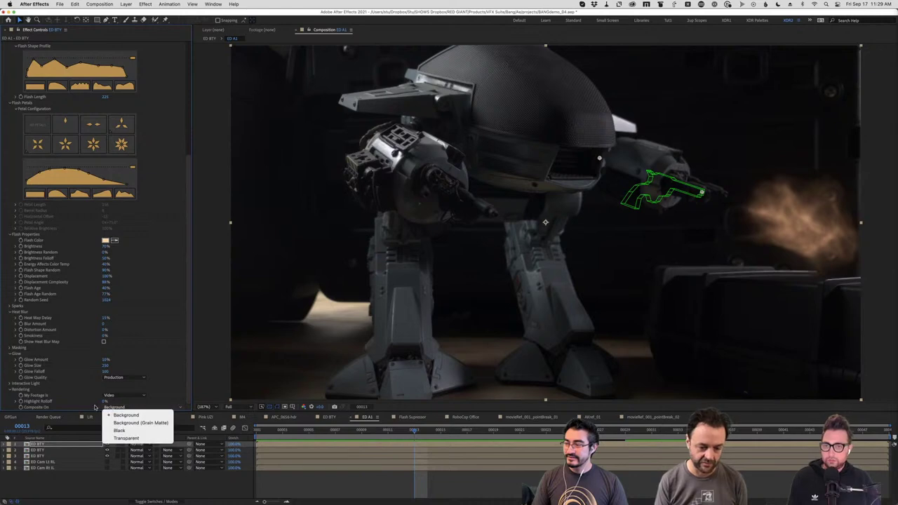
click(117, 431)
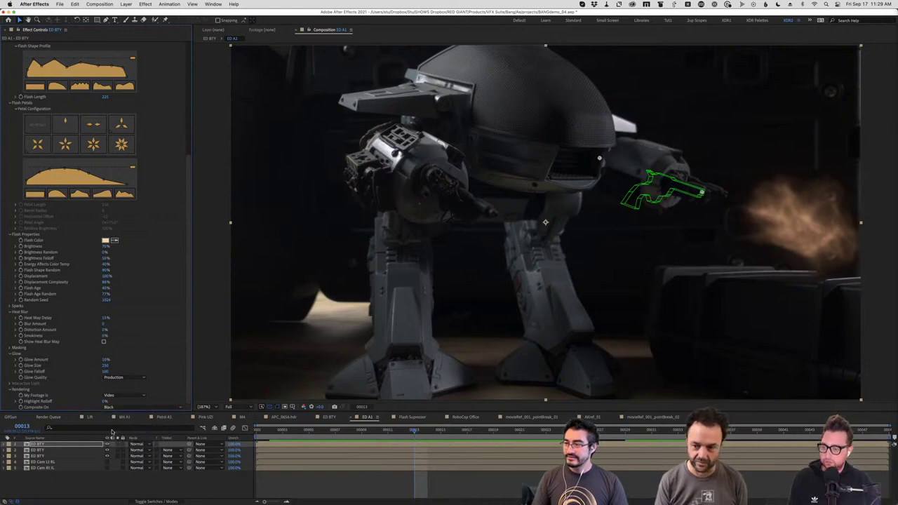
click(136, 444)
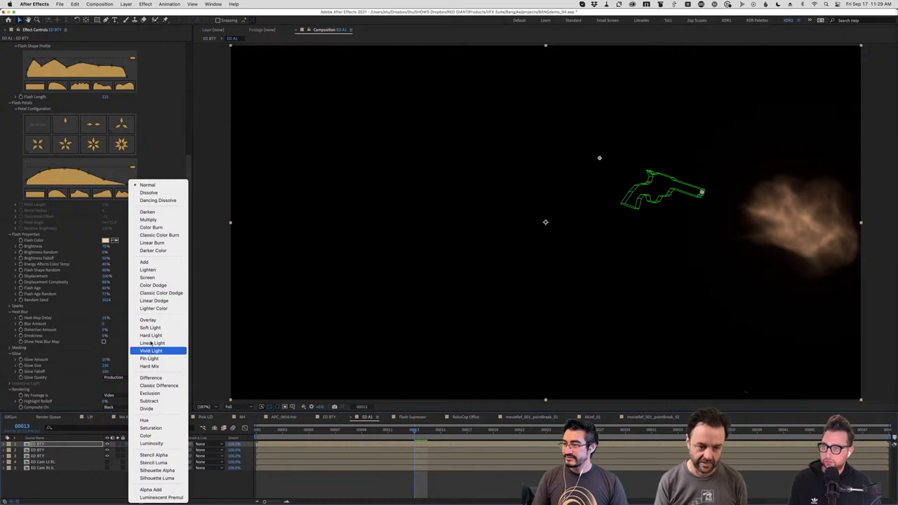
click(158, 262)
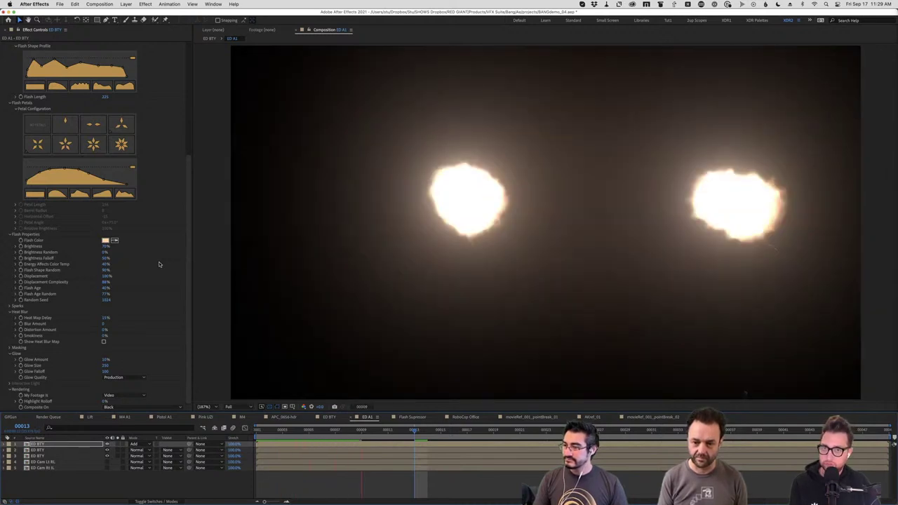
Change the Bang effect's Random Seed from 1024 to 2047
key(space)
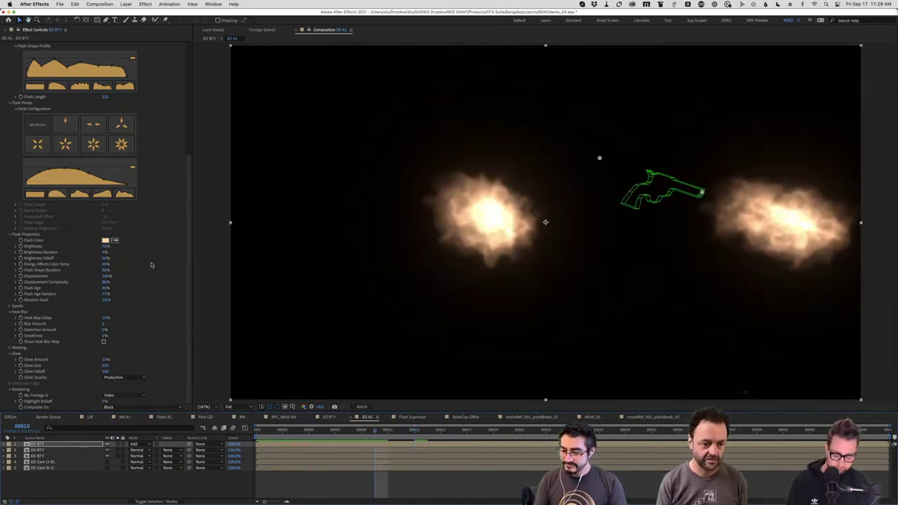
click(107, 299)
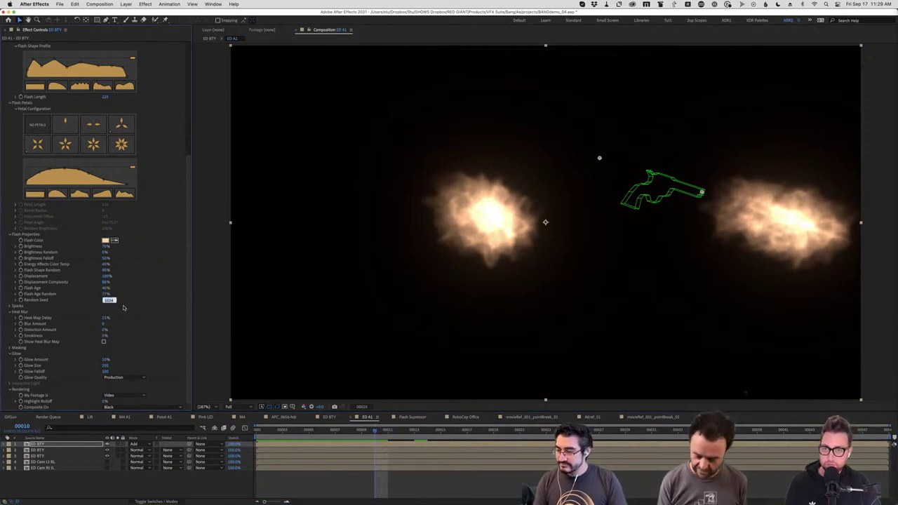
text(5684)
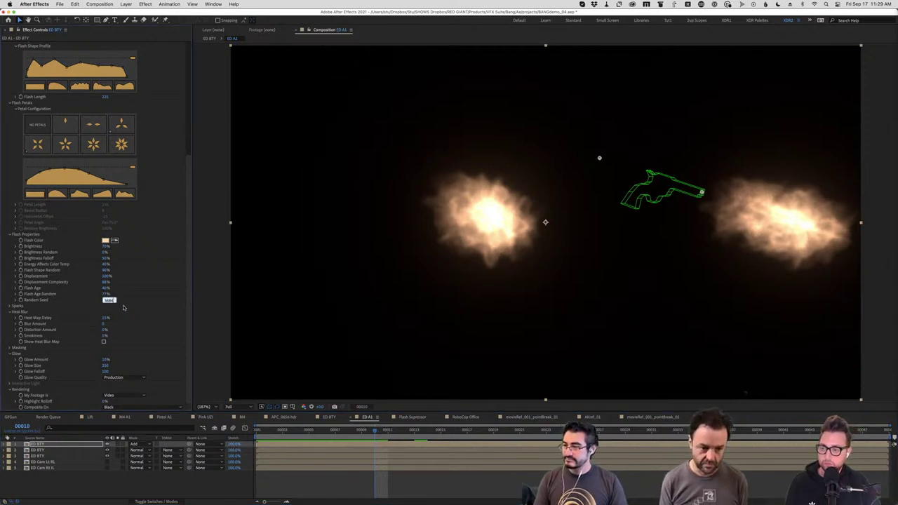
key(Return)
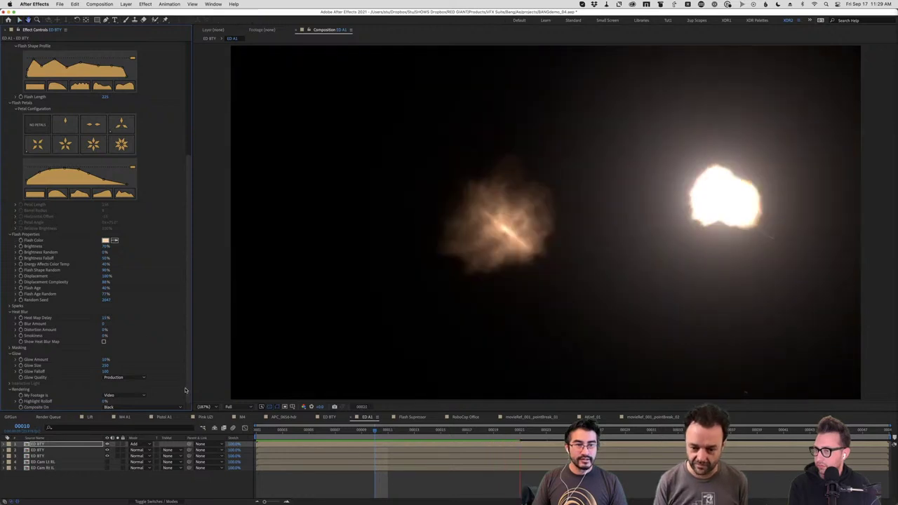
Zoom into the left flash and step frames back and forth to check its new shape
key(Page_Up)
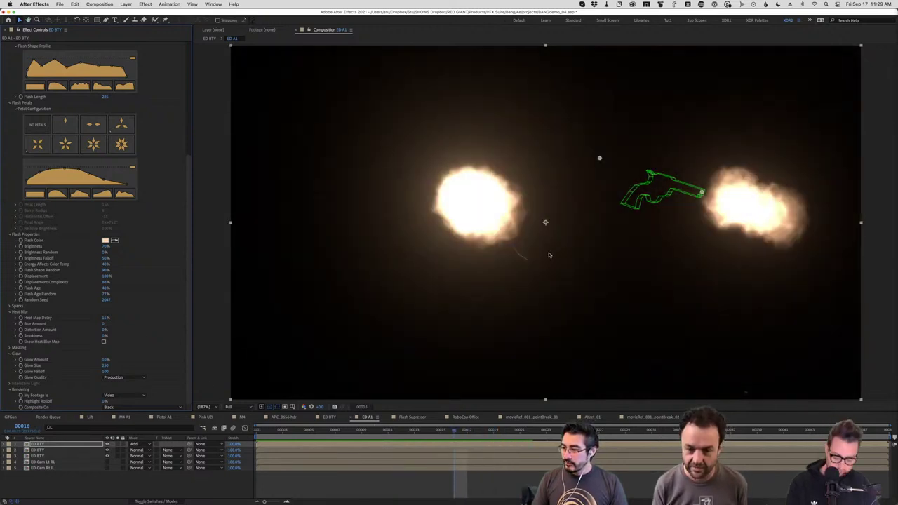
key(period)
key(period)
key(period)
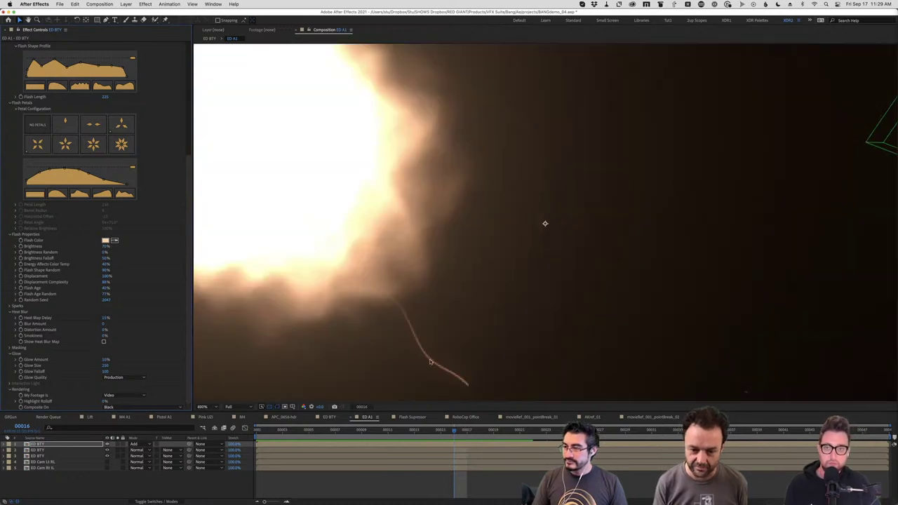
key(Page_Down)
key(Page_Down)
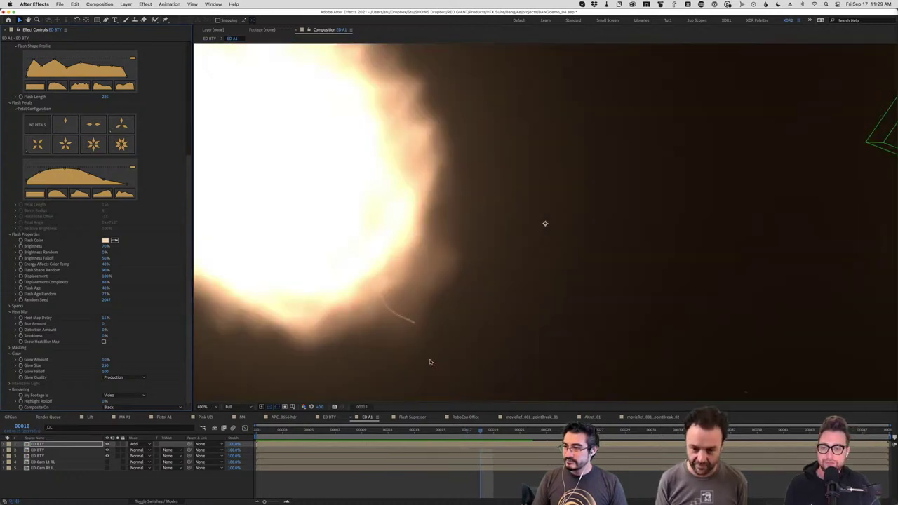
key(Page_Up)
key(Page_Up)
key(Page_Up)
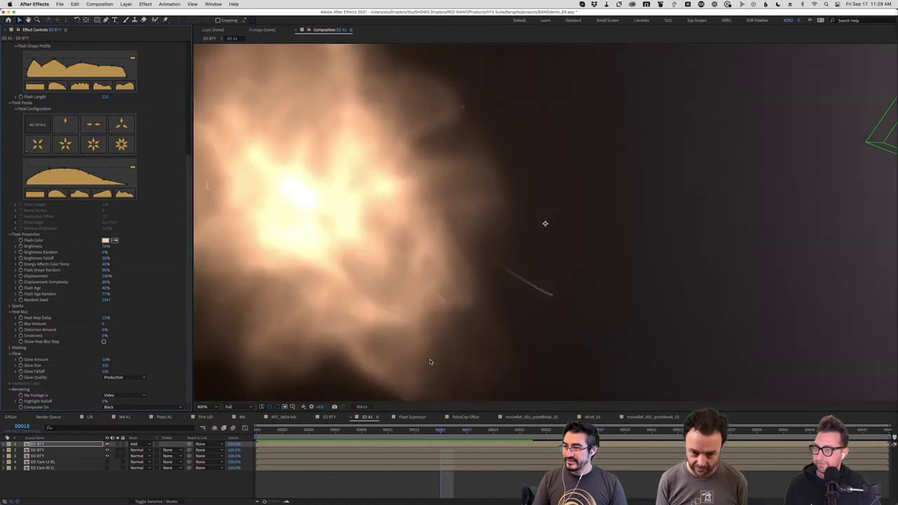
key(comma)
key(comma)
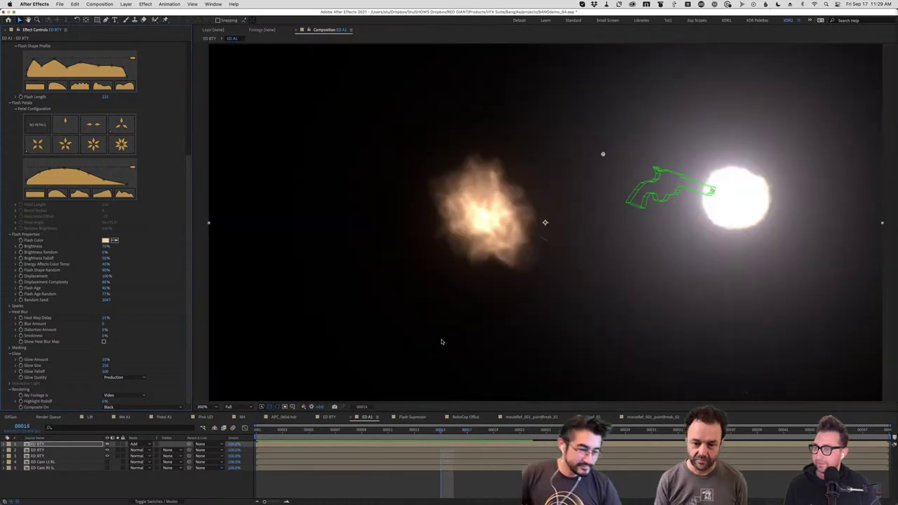
Scrub the muzzle-flash animation from frame 12, then zoom in on the left flash at frame 18
click(397, 431)
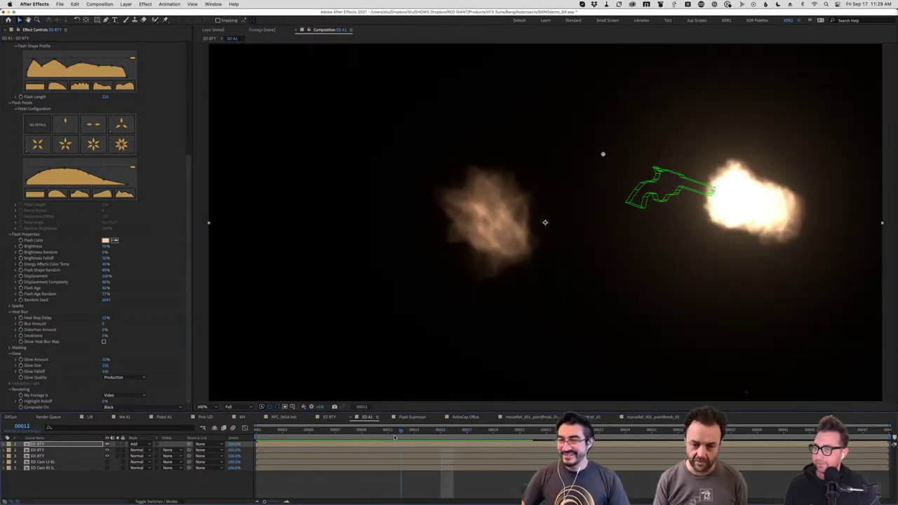
click(428, 431)
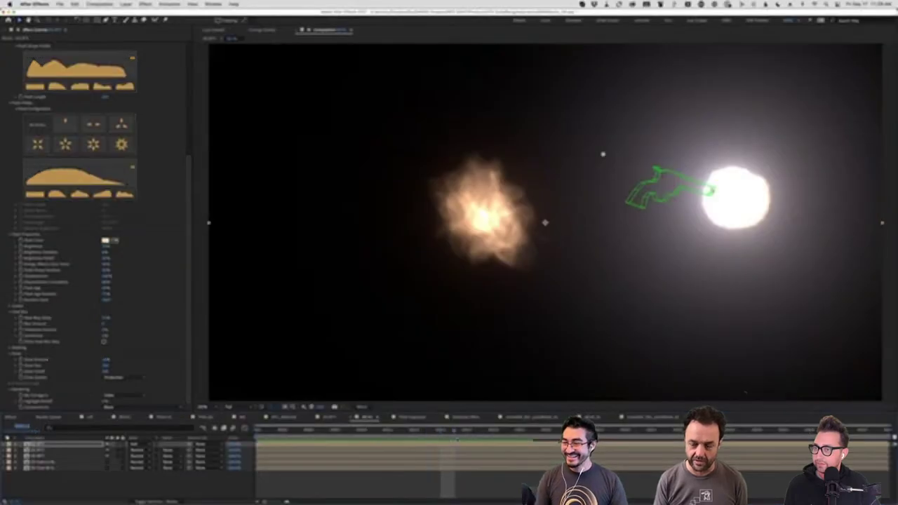
click(455, 431)
click(406, 431)
drag(384, 440, 455, 442)
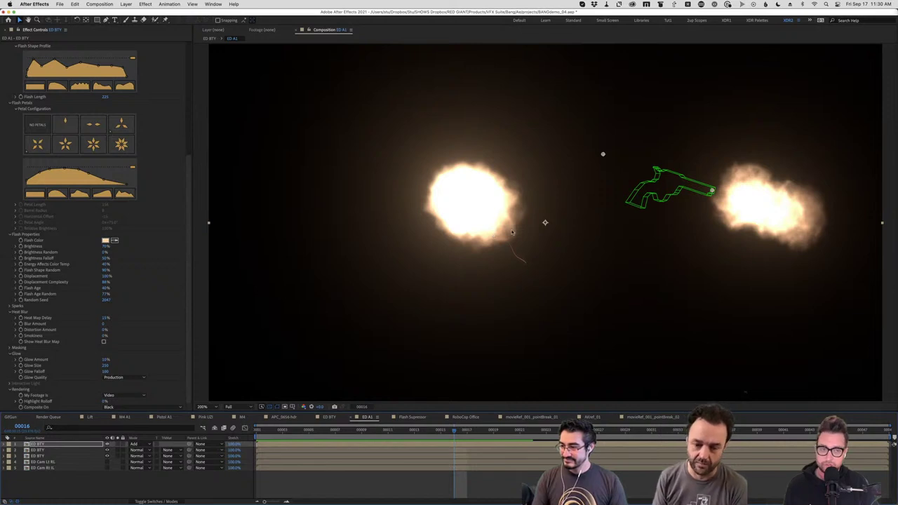
scroll(43, 276, up, 3)
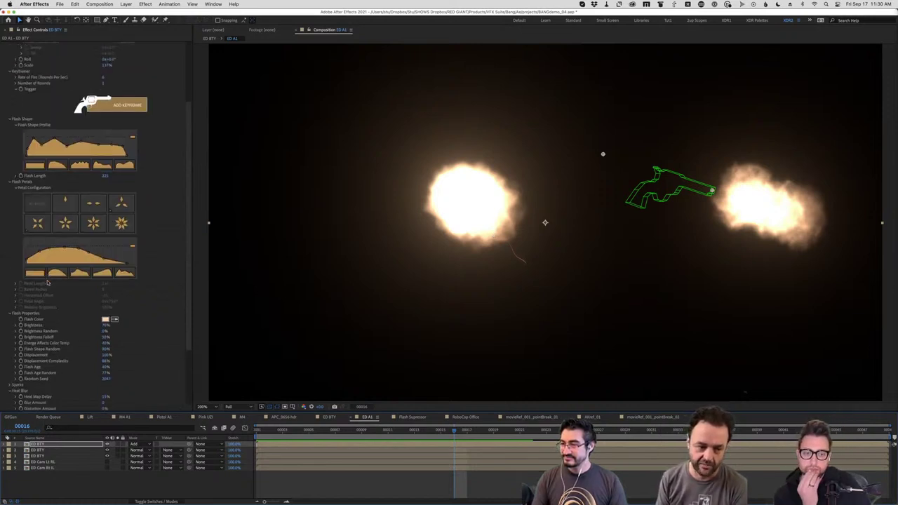
scroll(43, 277, down, 3)
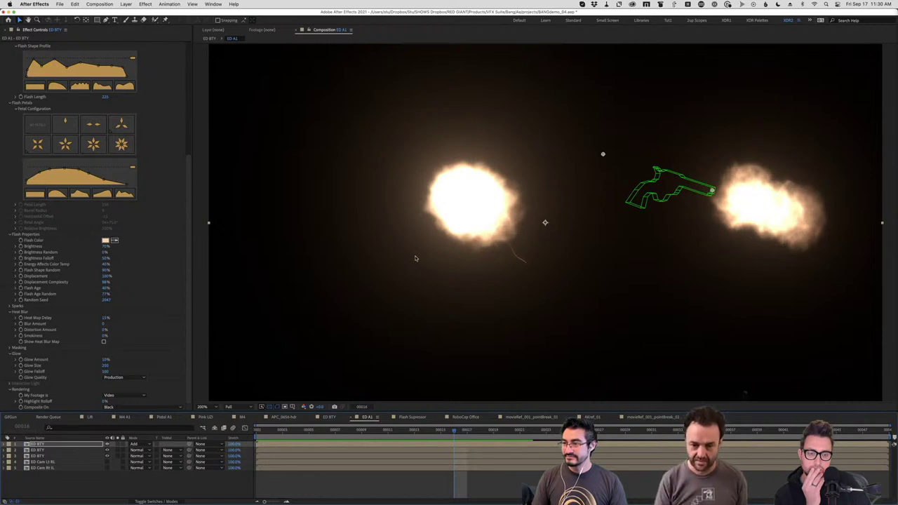
key(period)
key(period)
key(period)
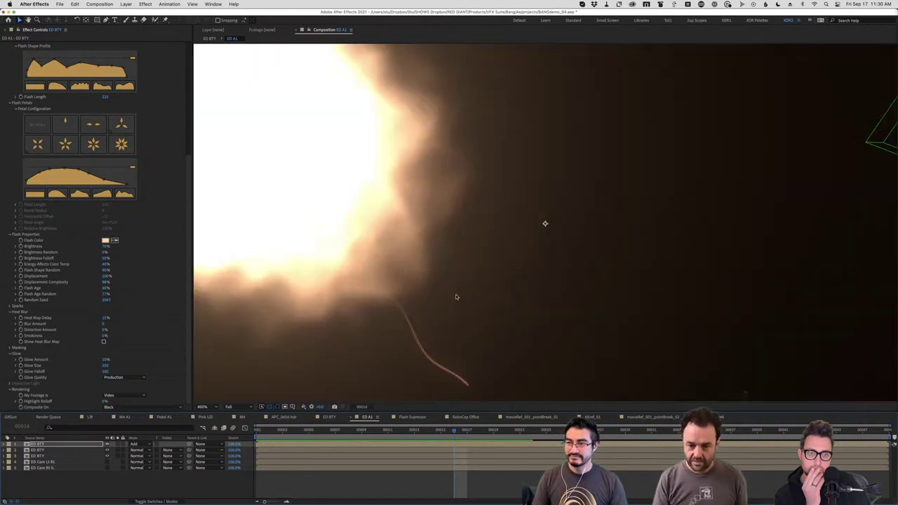
key(Page_Down)
key(Page_Down)
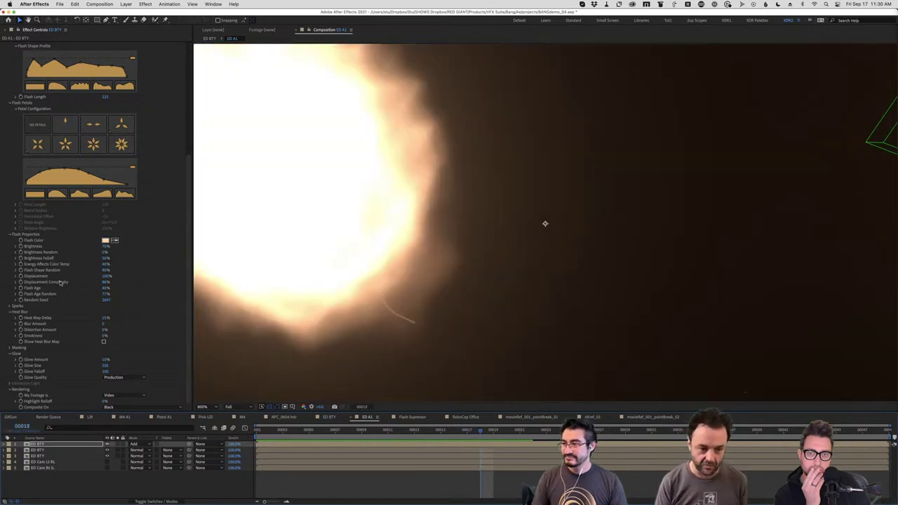
Raise the Bang effect's Max Sparks to 94
click(10, 307)
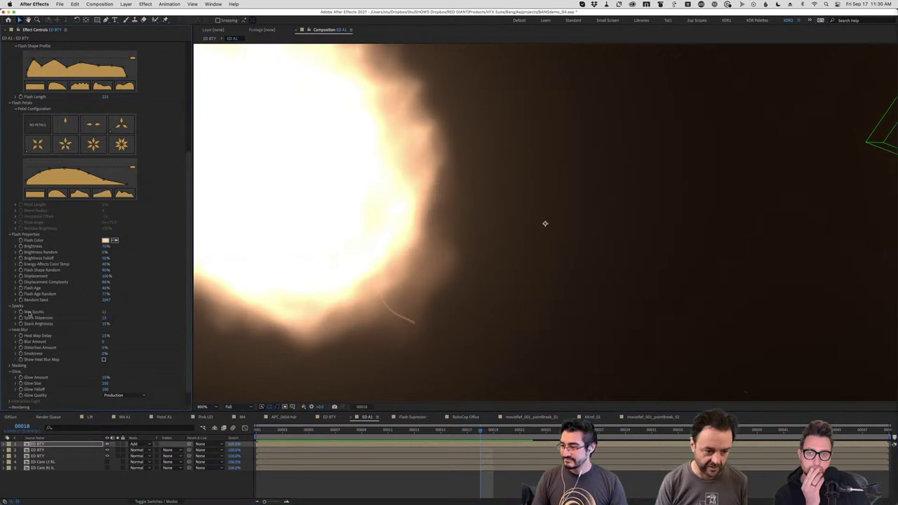
click(16, 312)
click(169, 324)
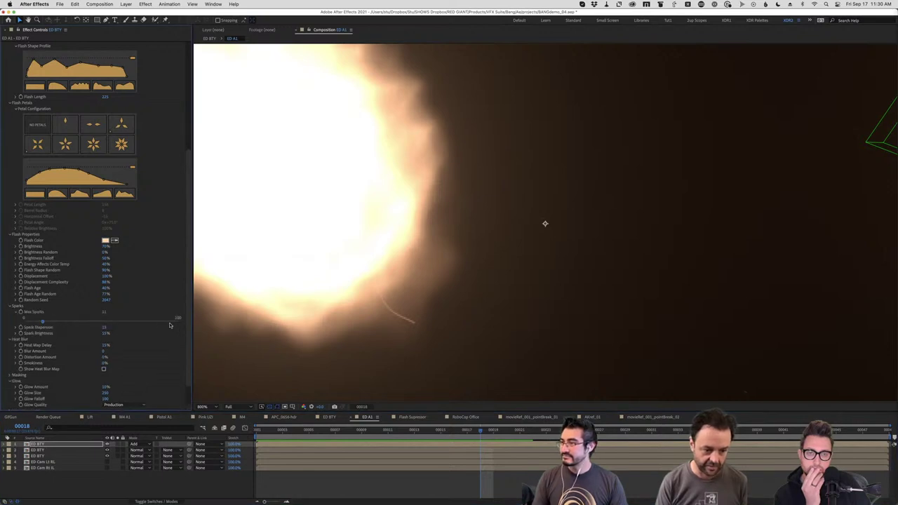
key(comma)
Centre the gun and flash in view and step through frames to watch the sparks
key(Page_Down)
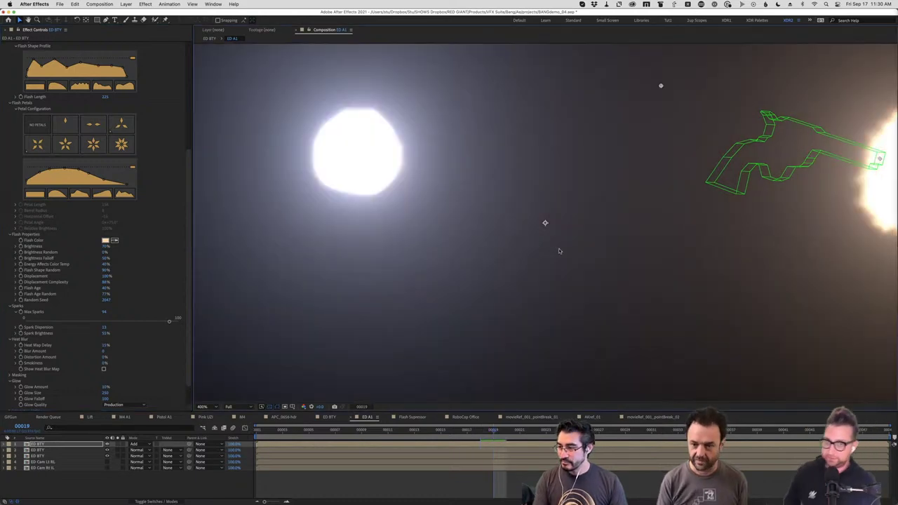
drag(730, 243, 341, 261)
key(Page_Down)
key(Page_Down)
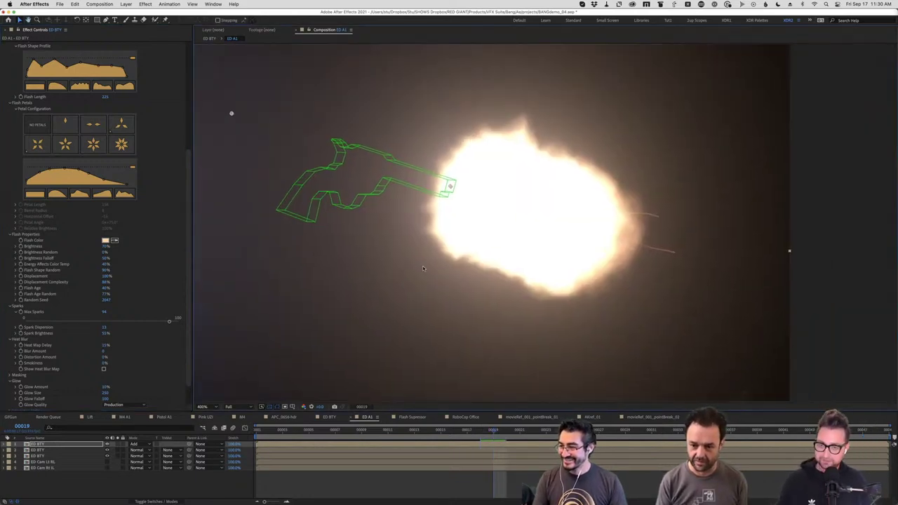
key(Page_Down)
key(Page_Down)
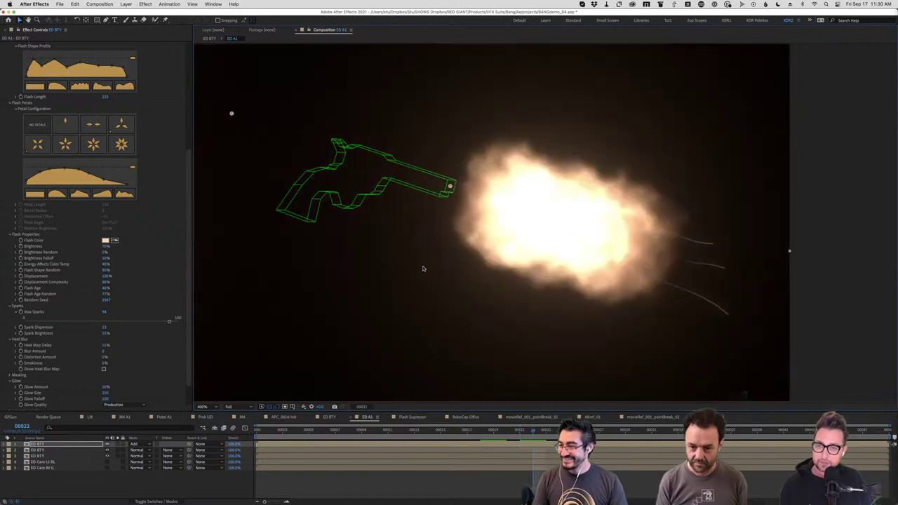
key(Page_Down)
key(Page_Down)
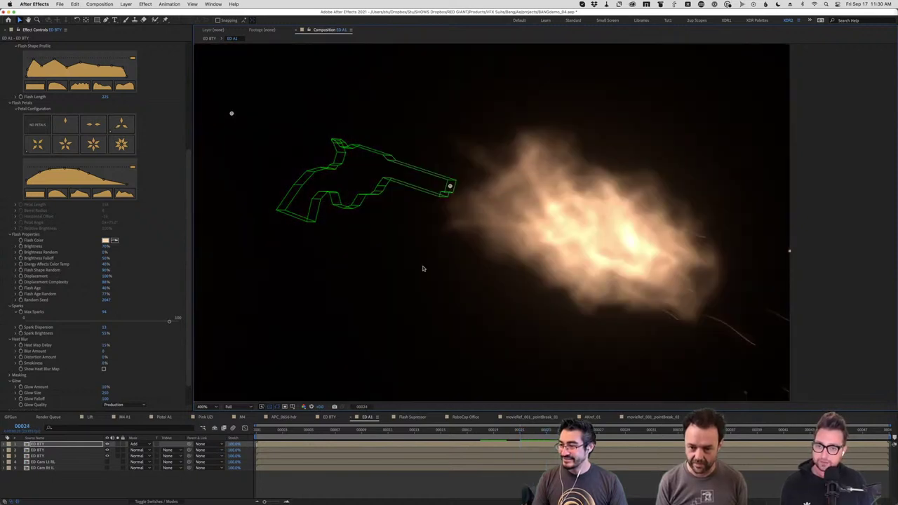
key(Page_Up)
key(Page_Up)
key(Page_Up)
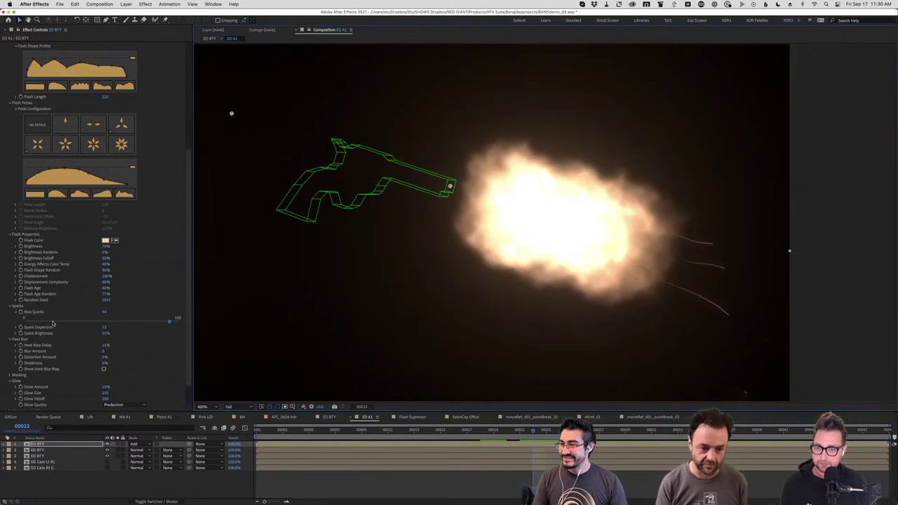
Lower Max Sparks to 18 and reveal the Spark Dispersion and Spark Brightness sliders
click(52, 322)
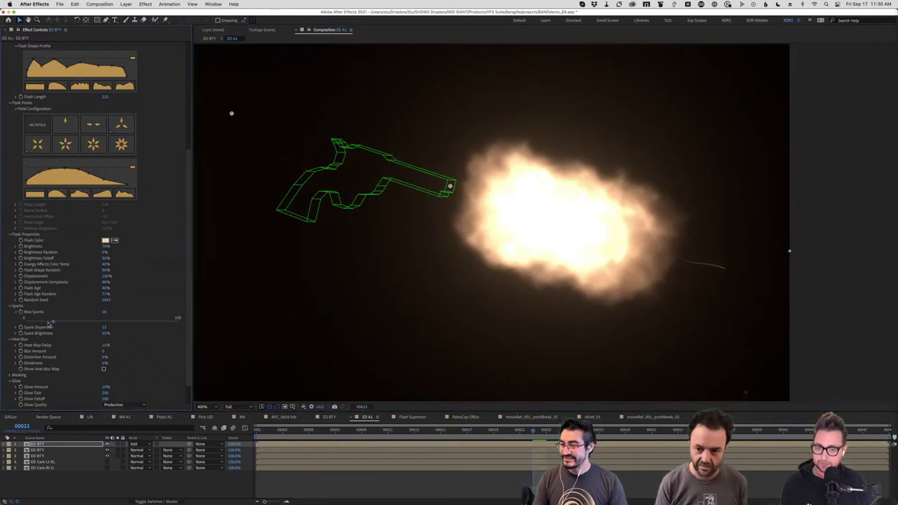
click(15, 328)
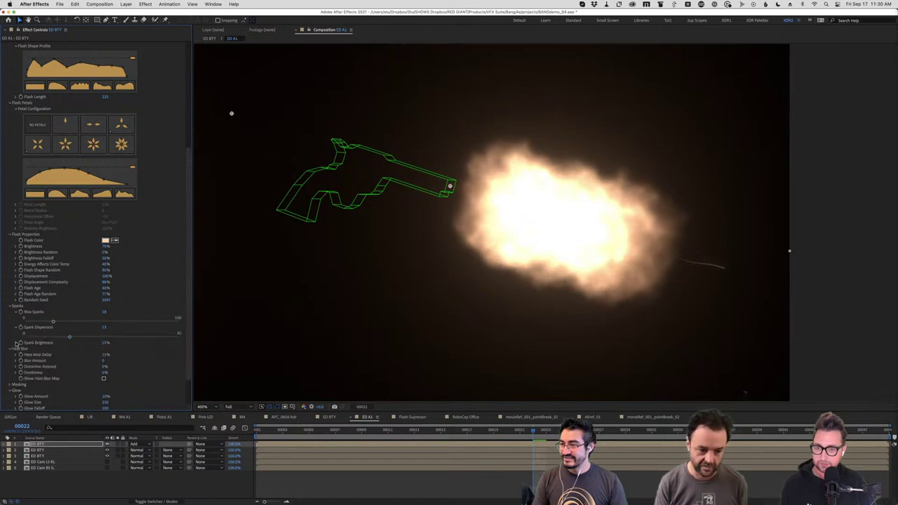
click(15, 343)
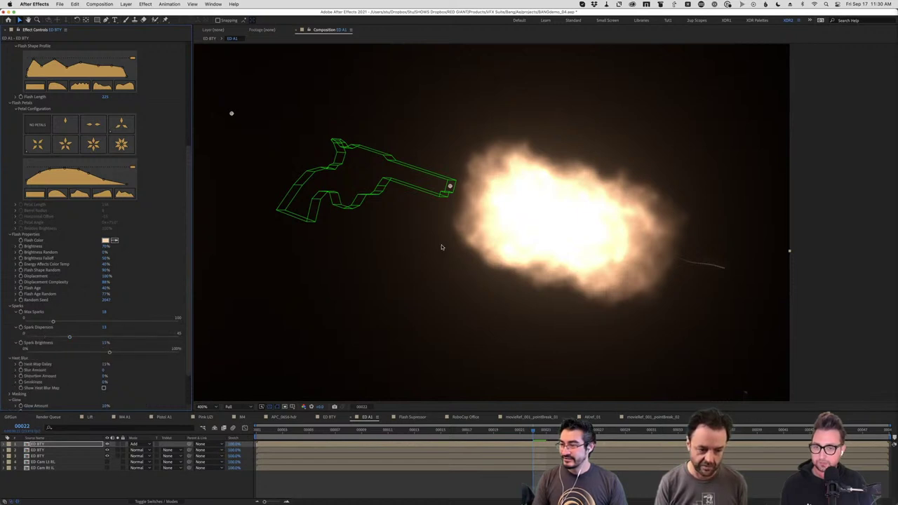
Step between frames 00024 and 00025 to review the flash
key(Page_Down)
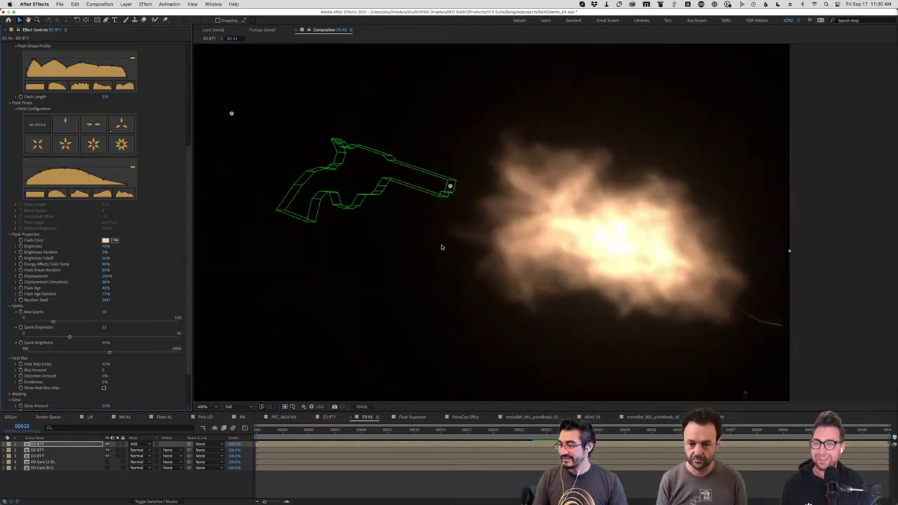
key(Page_Down)
key(Page_Up)
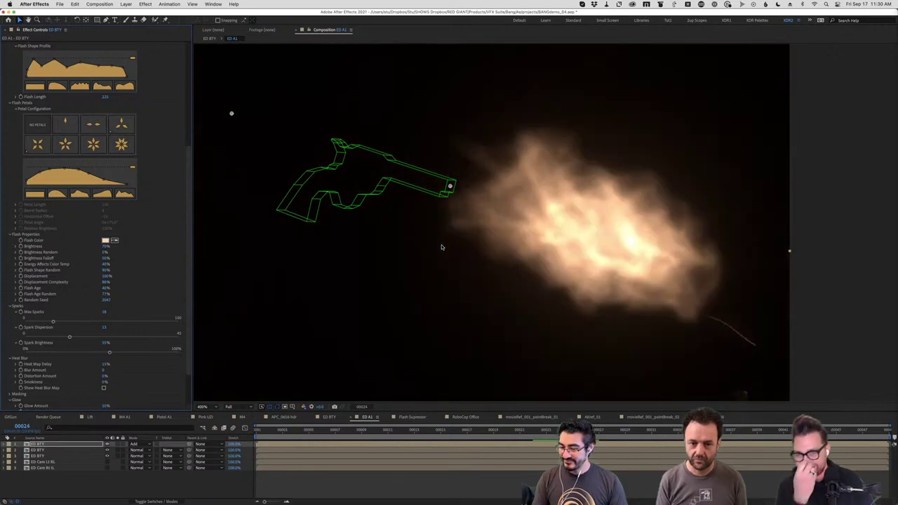
scroll(381, 228, down, 3)
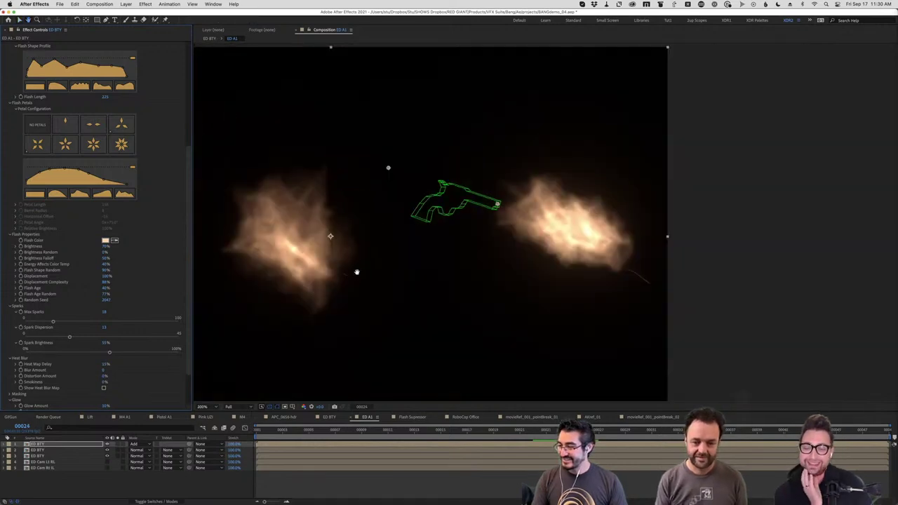
Frame both muzzle flashes and hide the top flash layer
scroll(582, 245, up, 2)
drag(582, 245, 544, 254)
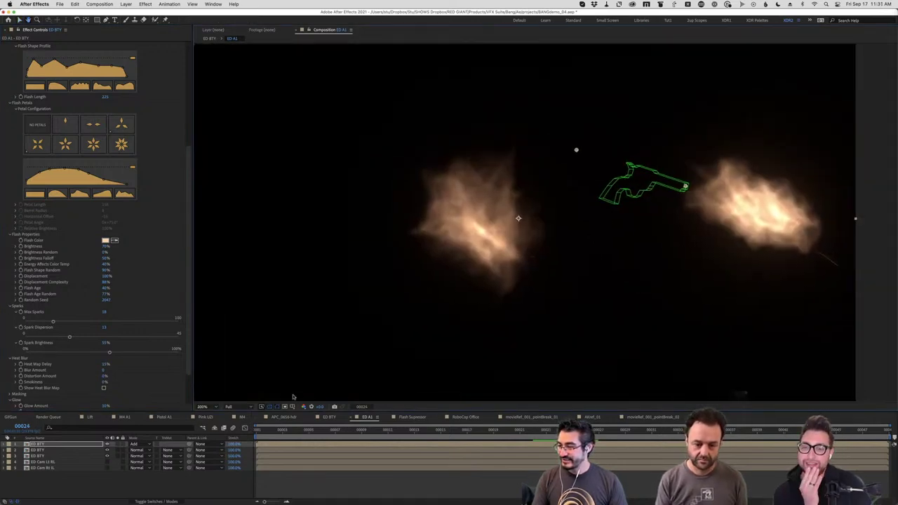
click(97, 445)
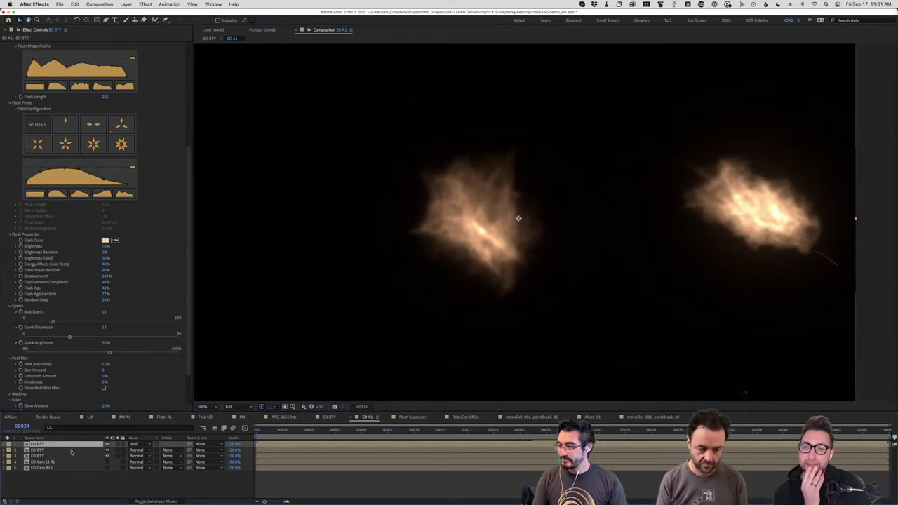
click(107, 445)
Pre-compose the second ED BTY layer into a new comp named 'Cam Left Flash'
click(76, 450)
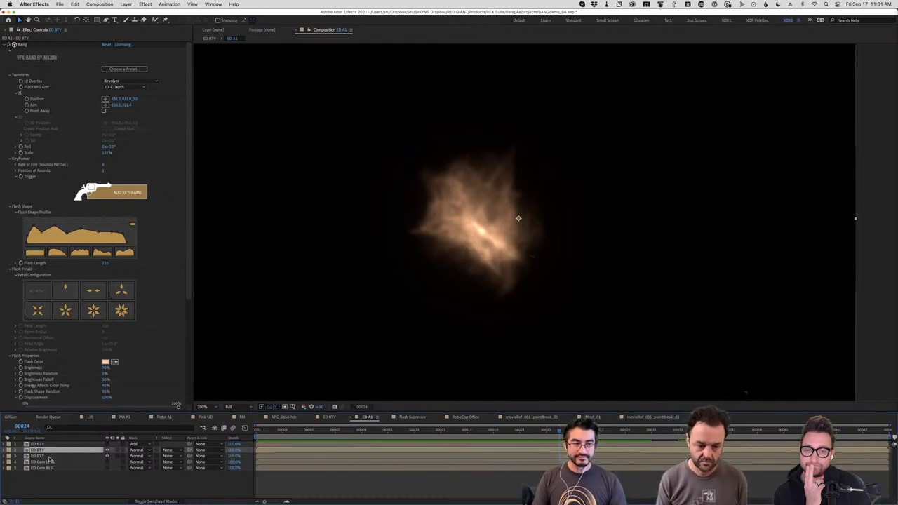
click(50, 457)
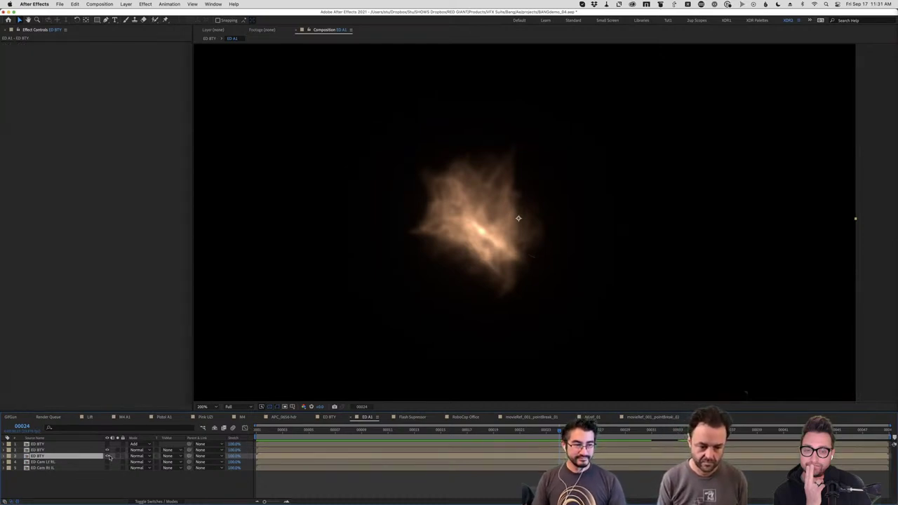
click(61, 452)
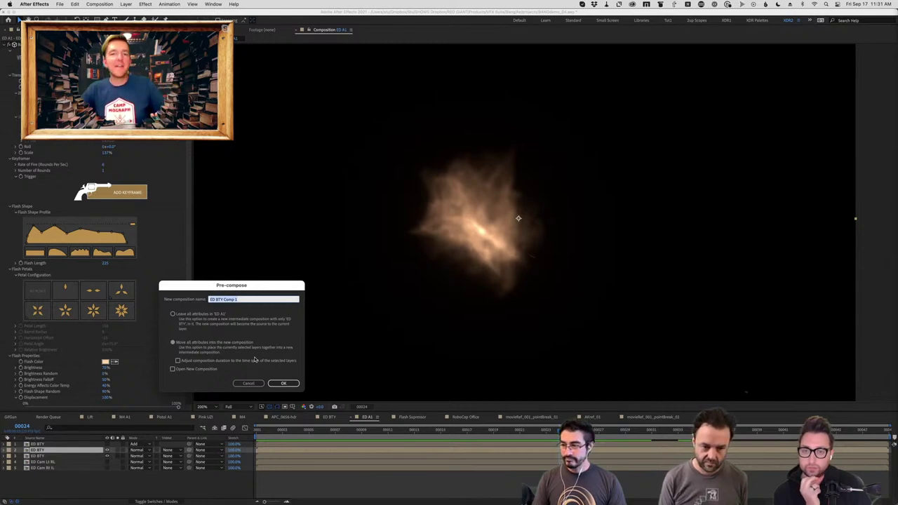
text(d)
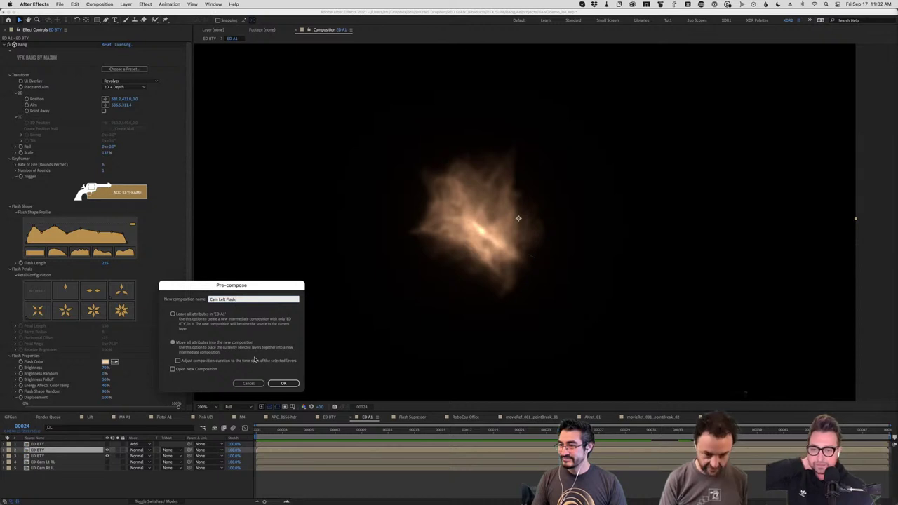
key(Return)
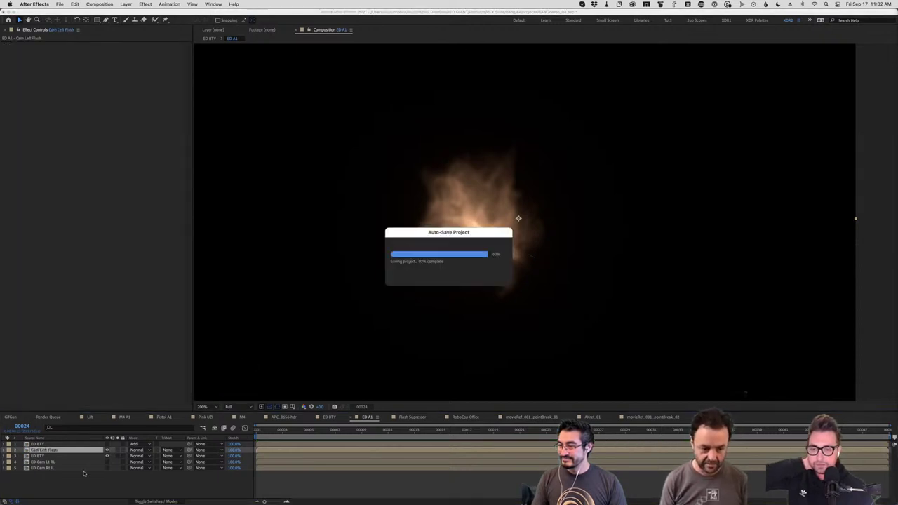
Inside Cam Left Flash, apply Optical Glow to the flash layer
double_click(55, 453)
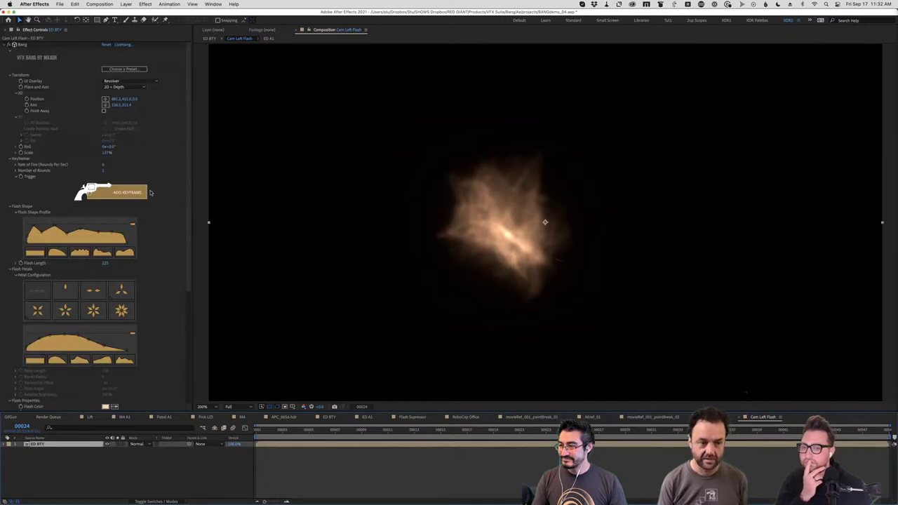
click(22, 44)
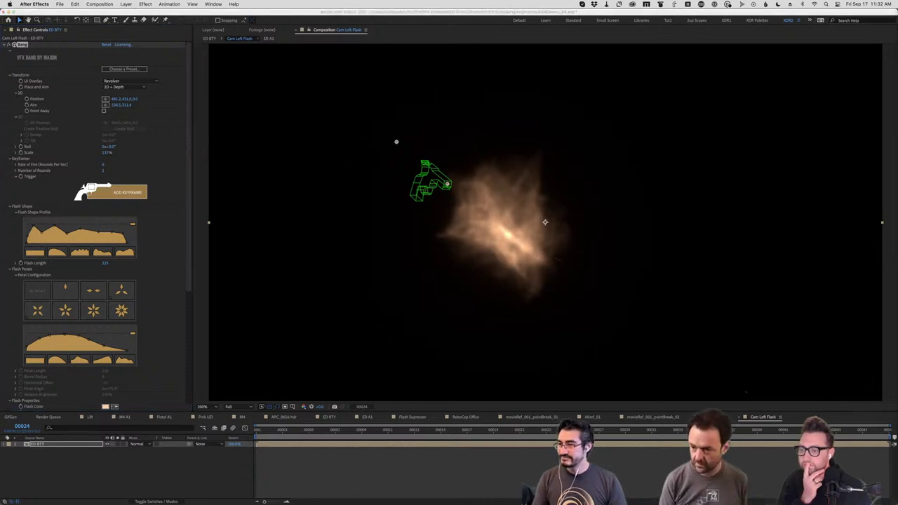
drag(572, 254, 570, 252)
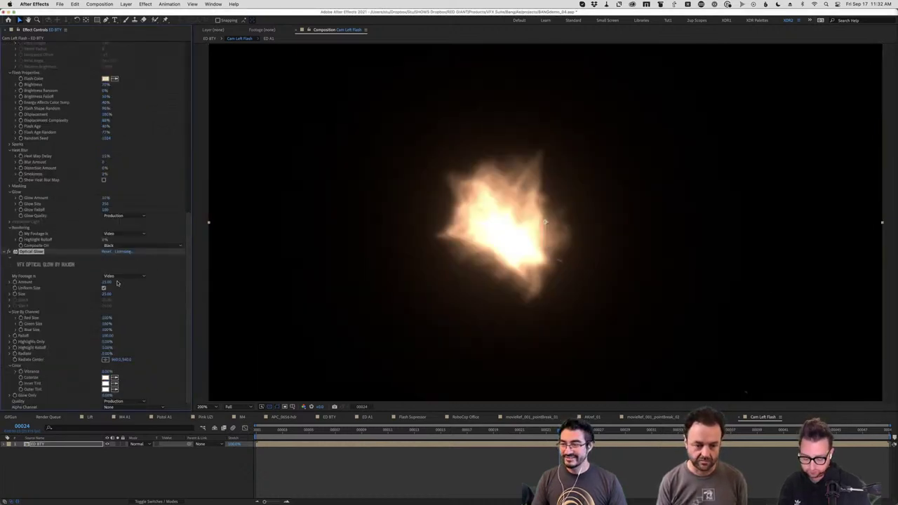
Push Optical Glow Amount to about 2242 and Size to about 403, and add the camera-light footage
click(10, 282)
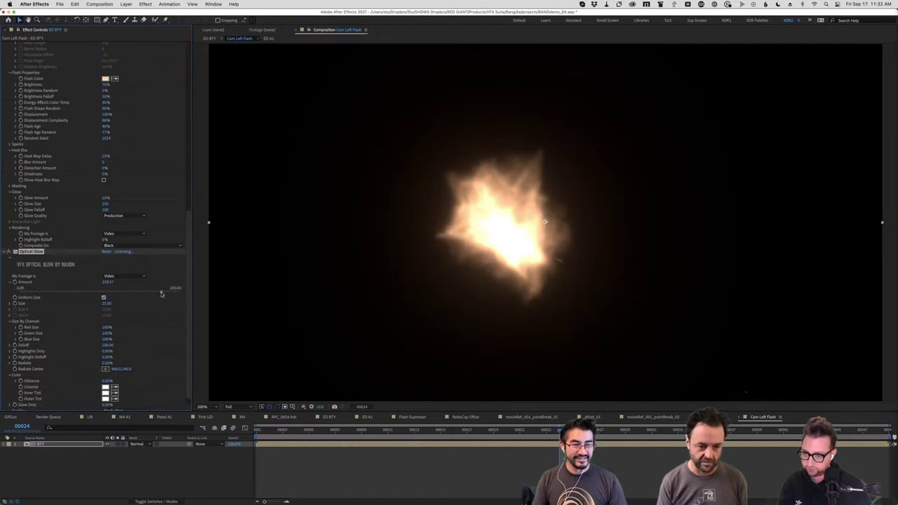
click(10, 304)
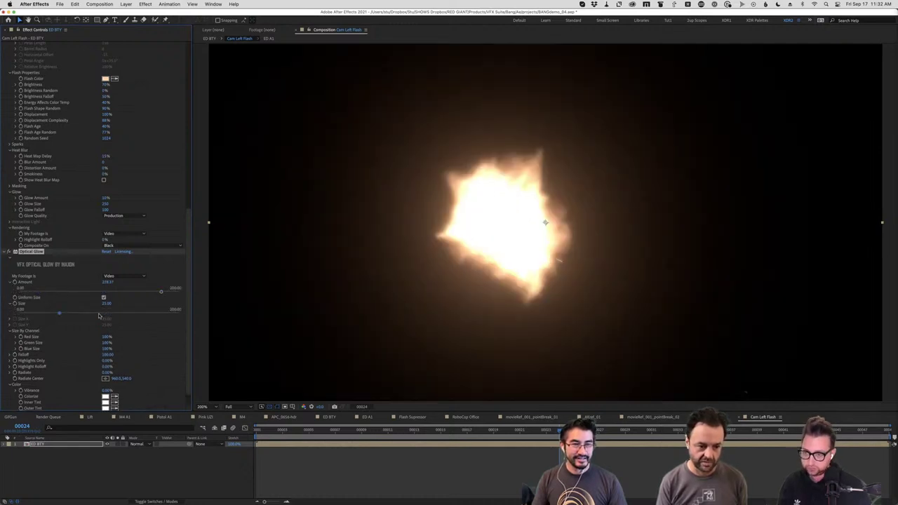
drag(104, 315, 183, 318)
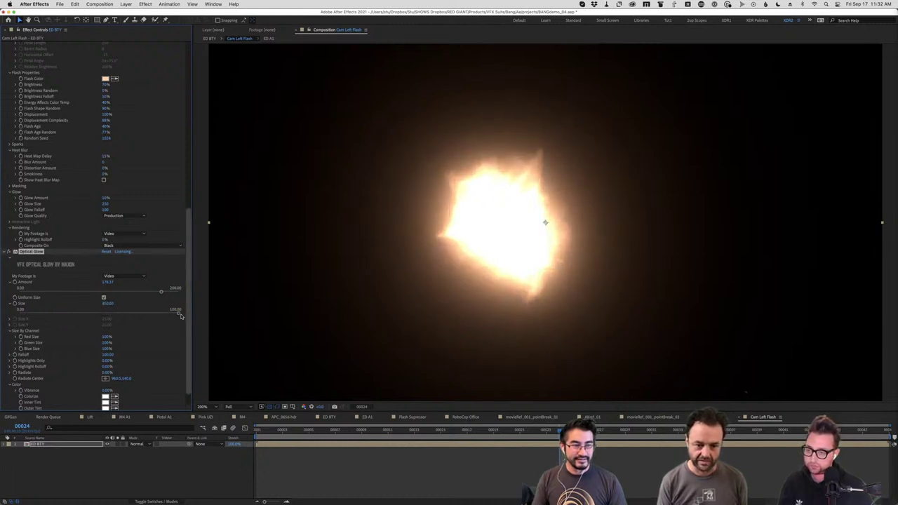
key(comma)
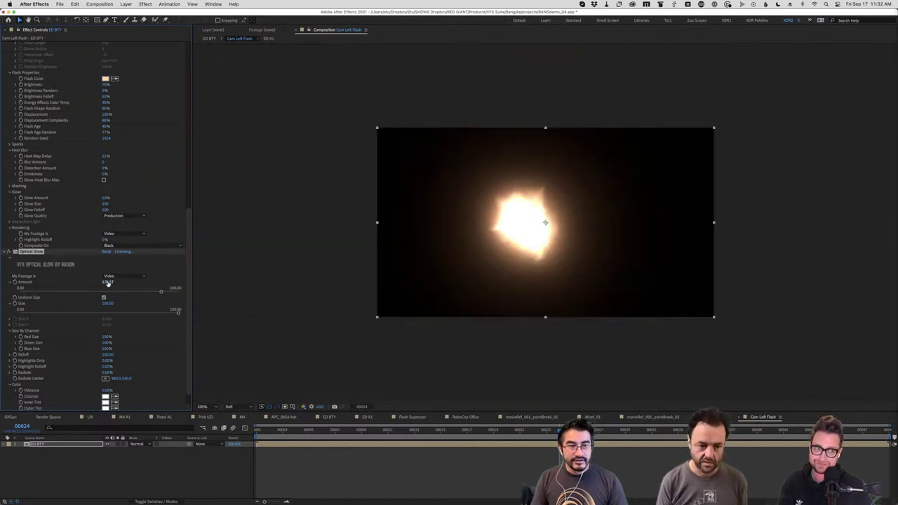
drag(108, 284, 783, 300)
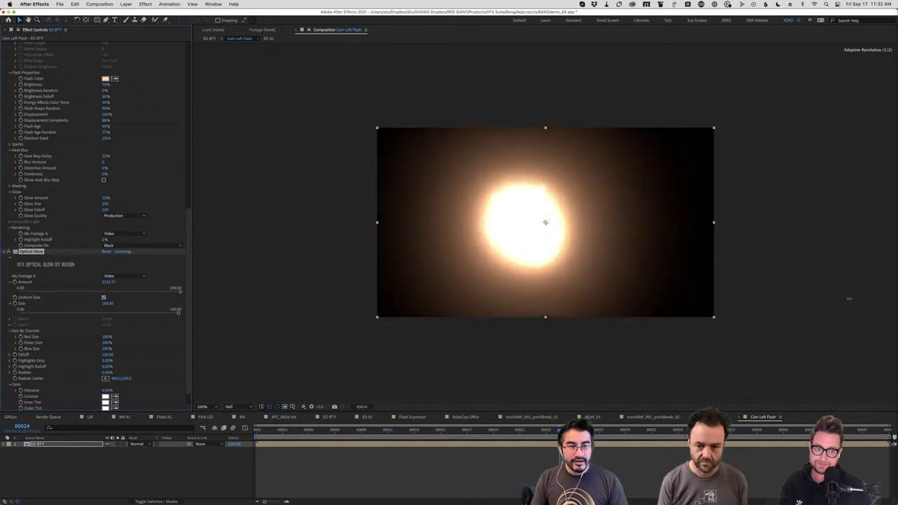
drag(107, 303, 228, 317)
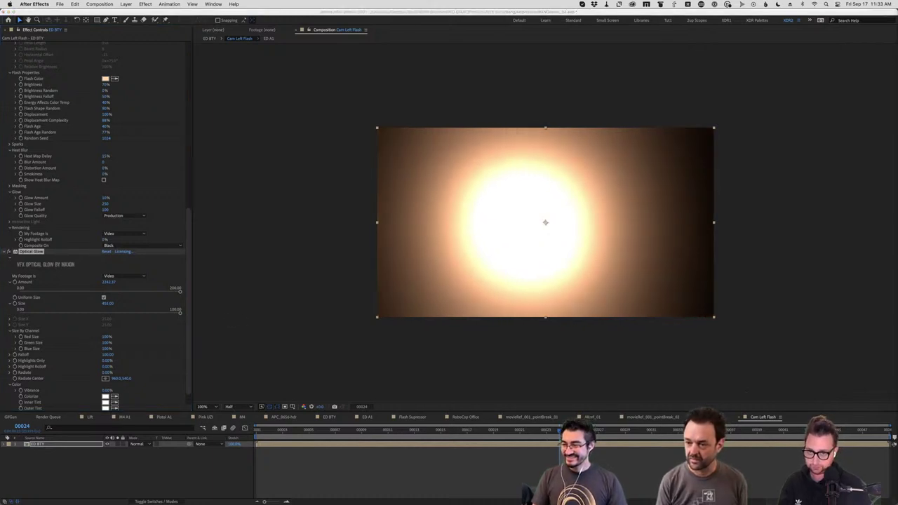
drag(49, 427, 45, 453)
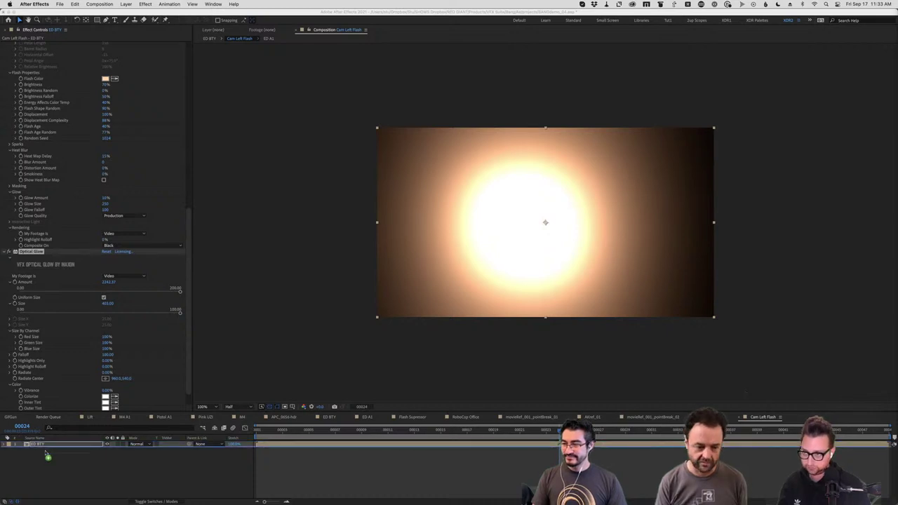
Blend the camera-light footage with Multiply, preview to frame 00041, and lower the flash layer's opacity
click(137, 450)
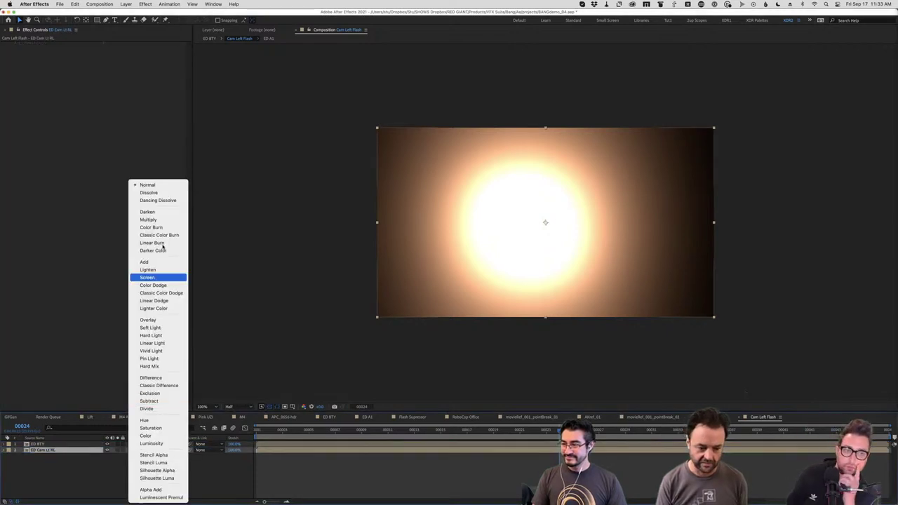
click(158, 219)
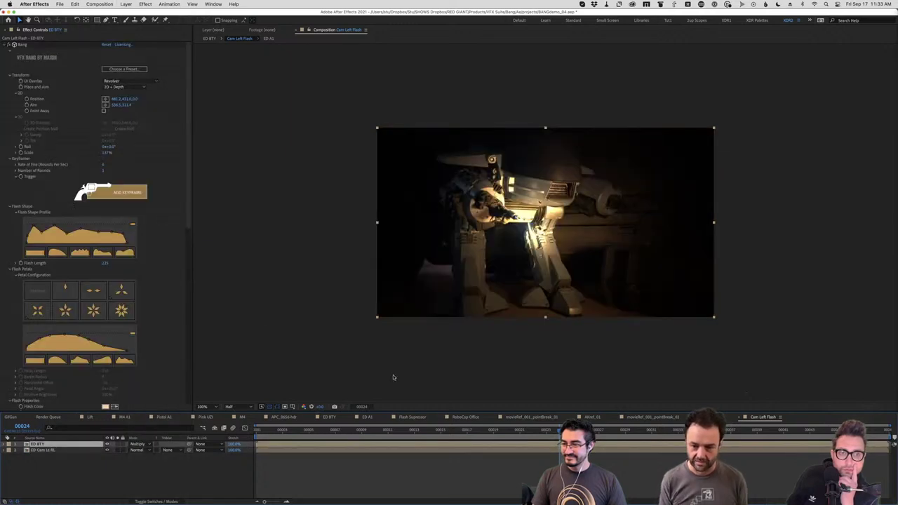
key(space)
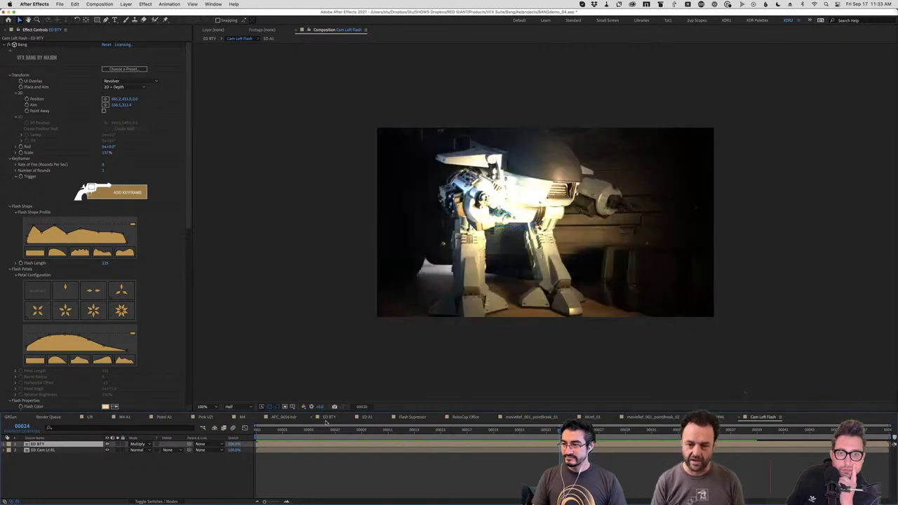
key(space)
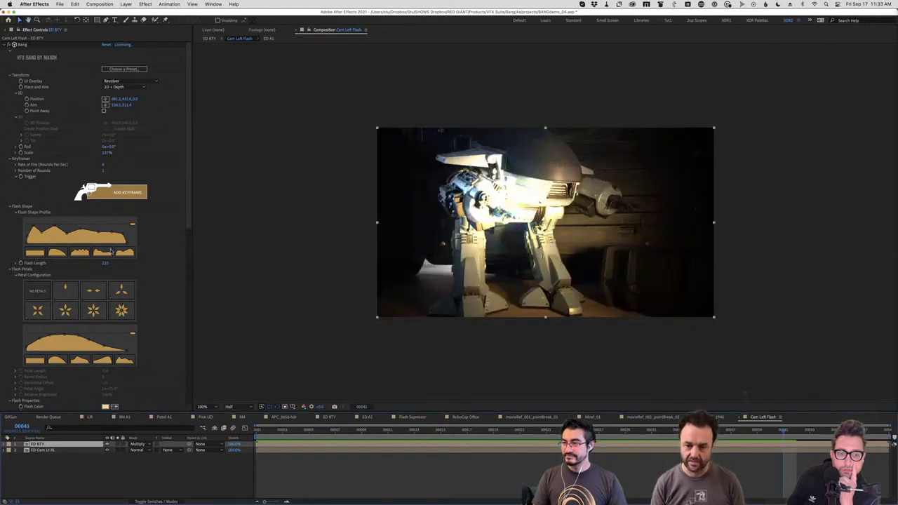
key(t)
drag(131, 450, 114, 454)
Rename the Cam Left Flash composition in Composition Settings and return to ED A1
key(Tab)
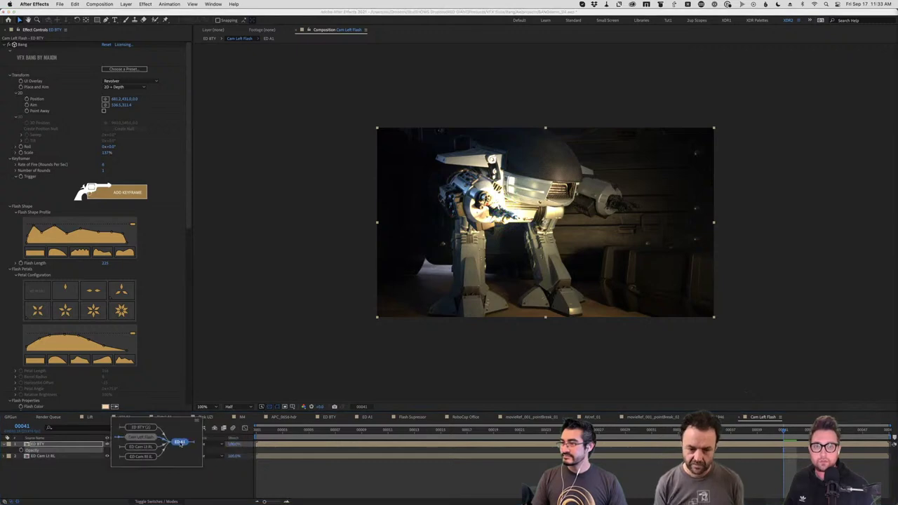
click(181, 442)
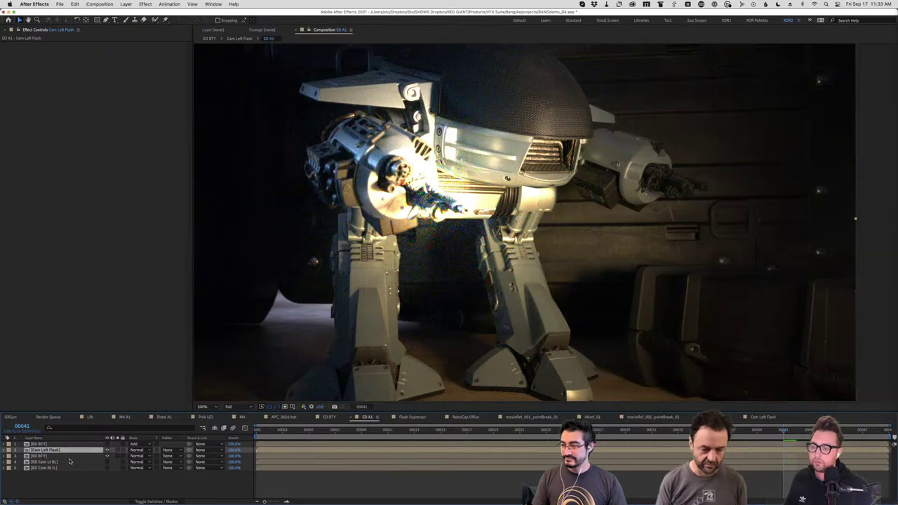
click(765, 417)
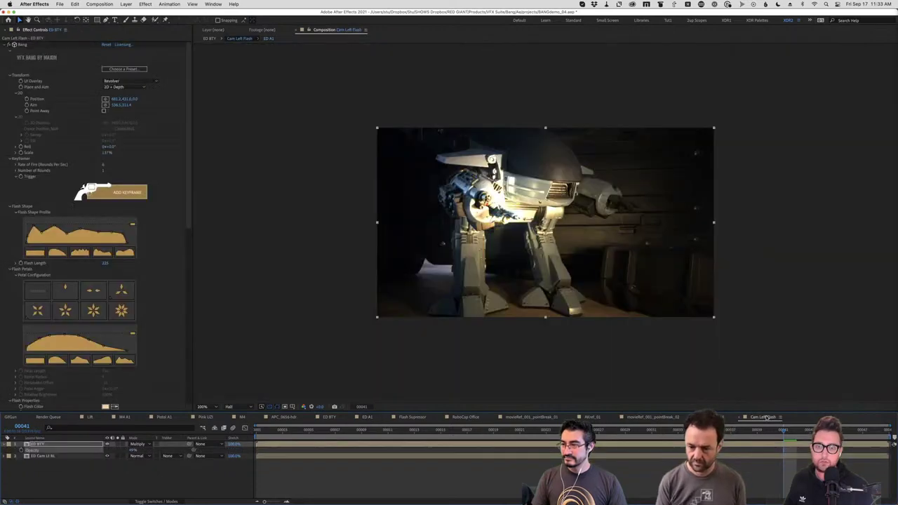
key(super+k)
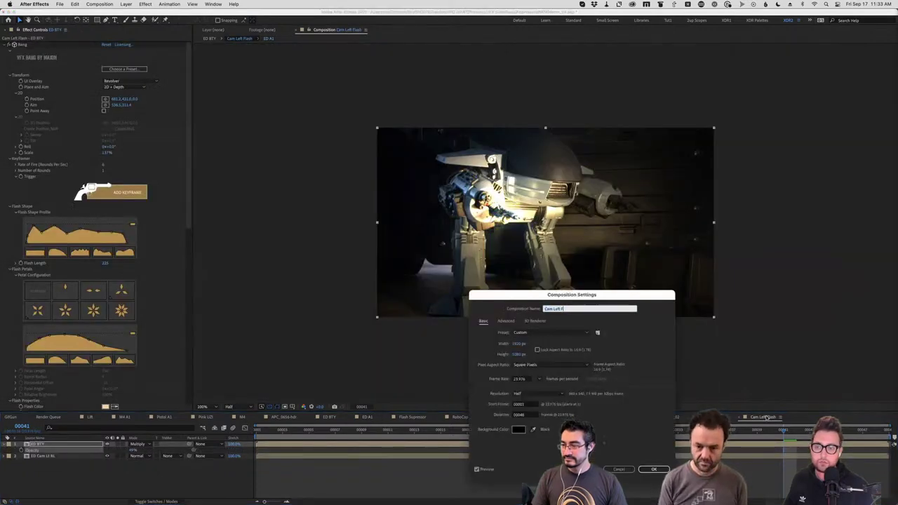
key(Return)
key(Tab)
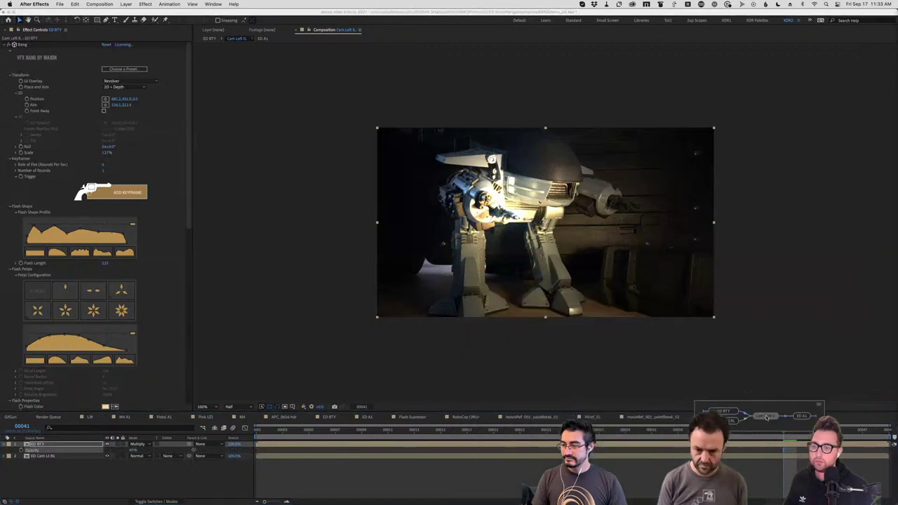
click(767, 416)
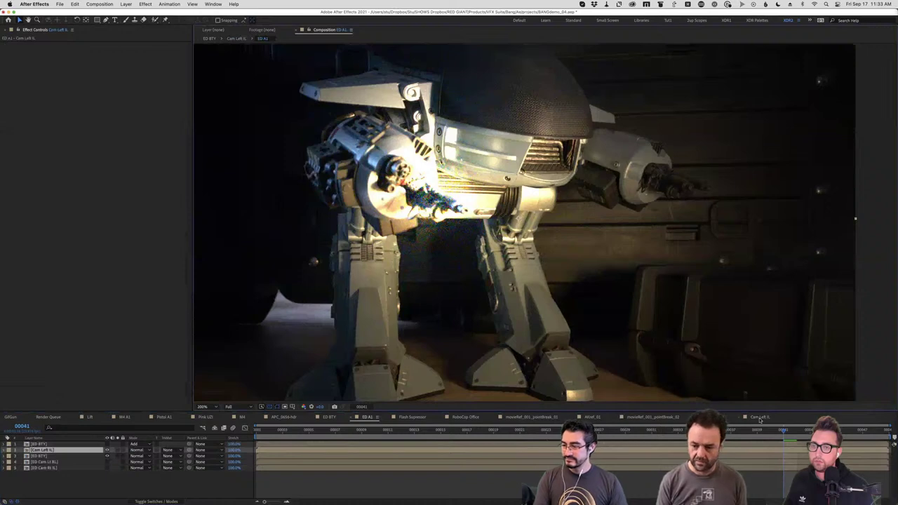
Review the effects on the ED Cam Lt RL and ED BTY layers, then switch to M4 A1
double_click(51, 451)
click(66, 457)
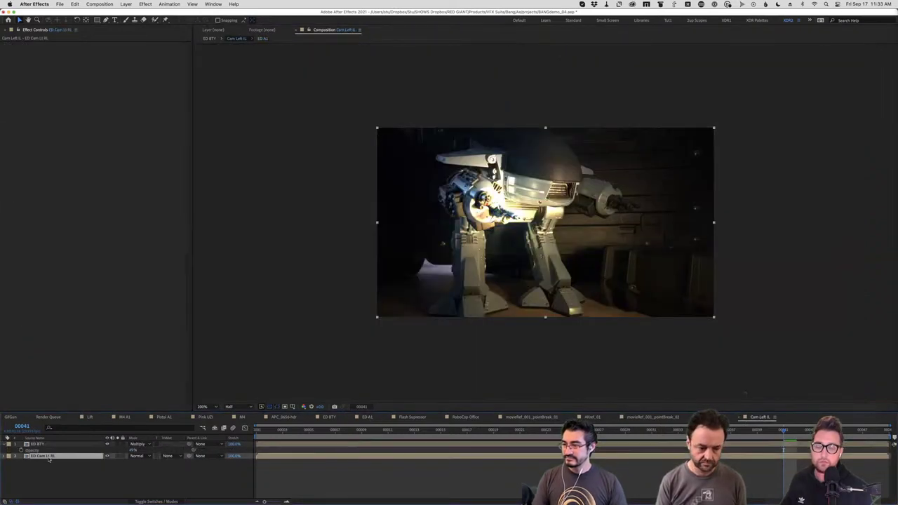
click(41, 445)
key(e)
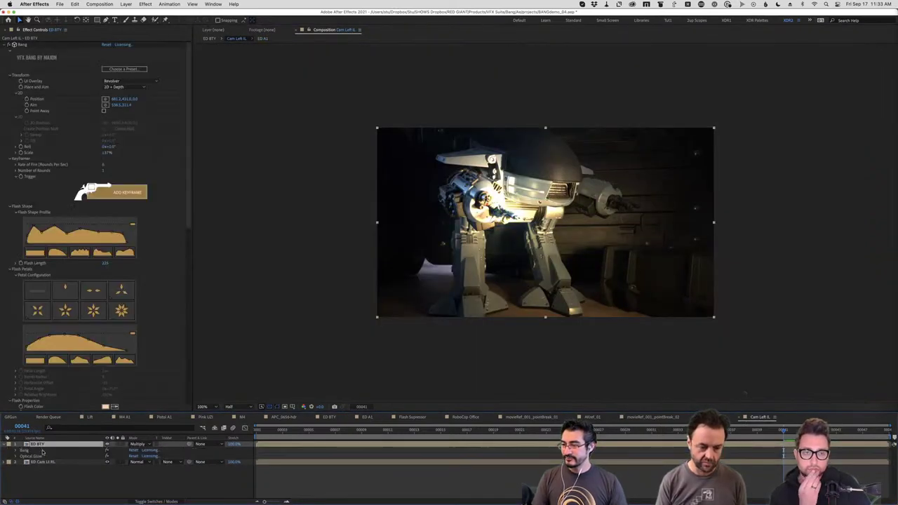
click(40, 471)
click(42, 445)
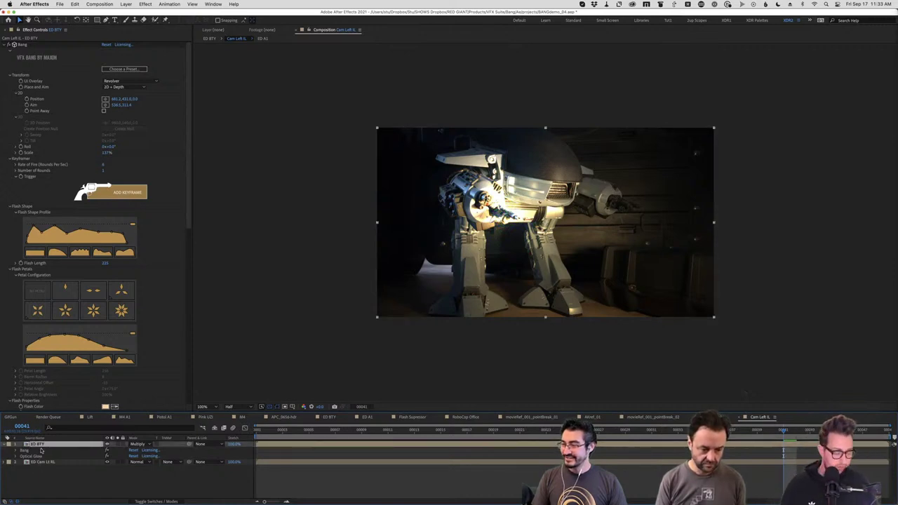
click(123, 417)
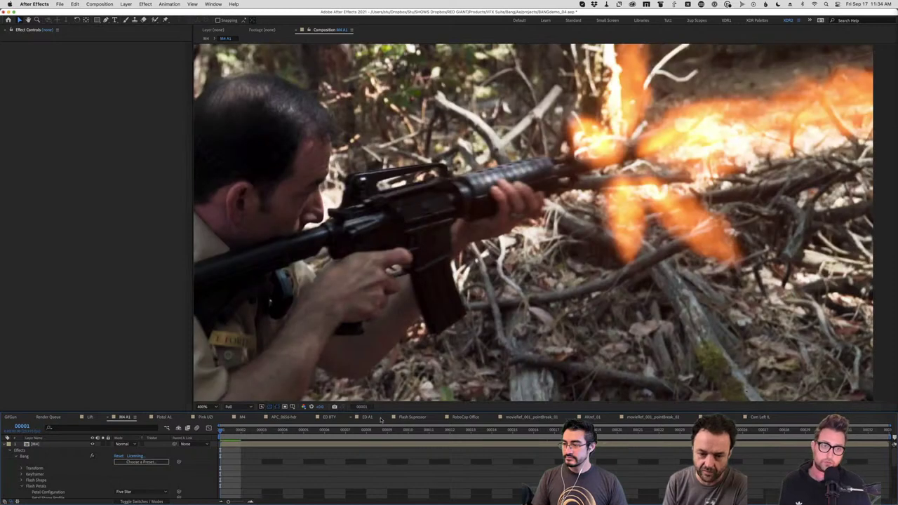
Inspect the Rotobrush Matte layer's roto settings, preview the shot, and select the [M4] footage layer
click(6, 445)
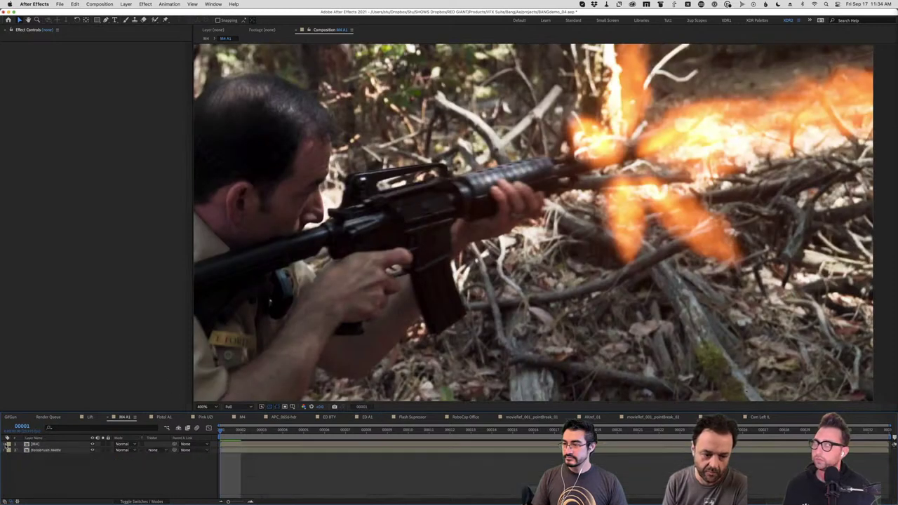
click(44, 451)
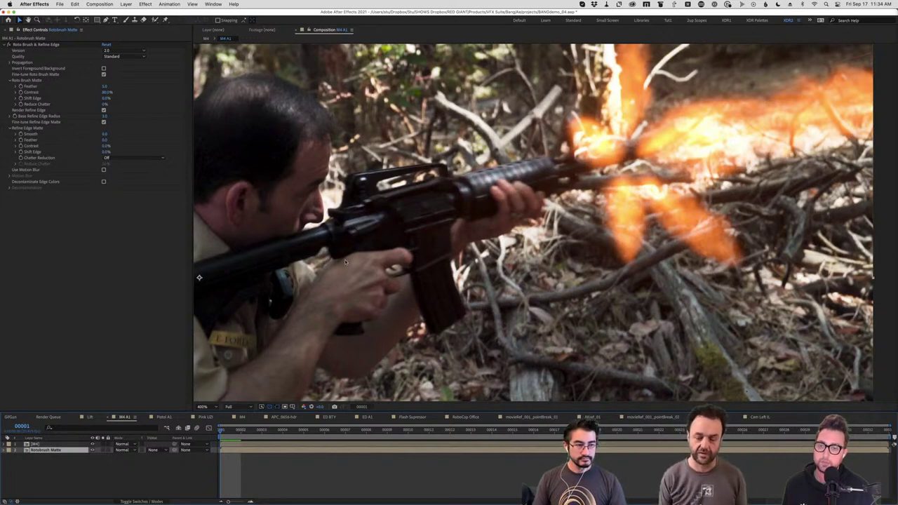
scroll(518, 246, down, 2)
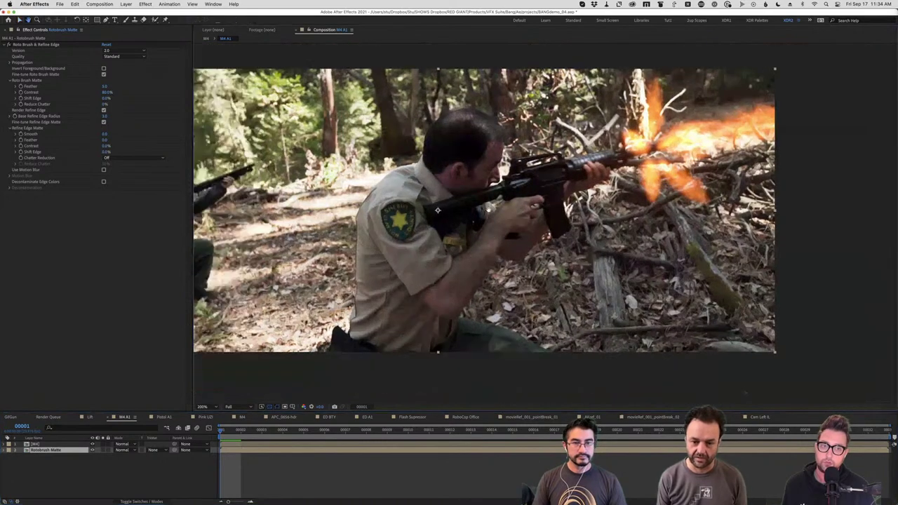
drag(464, 234, 503, 228)
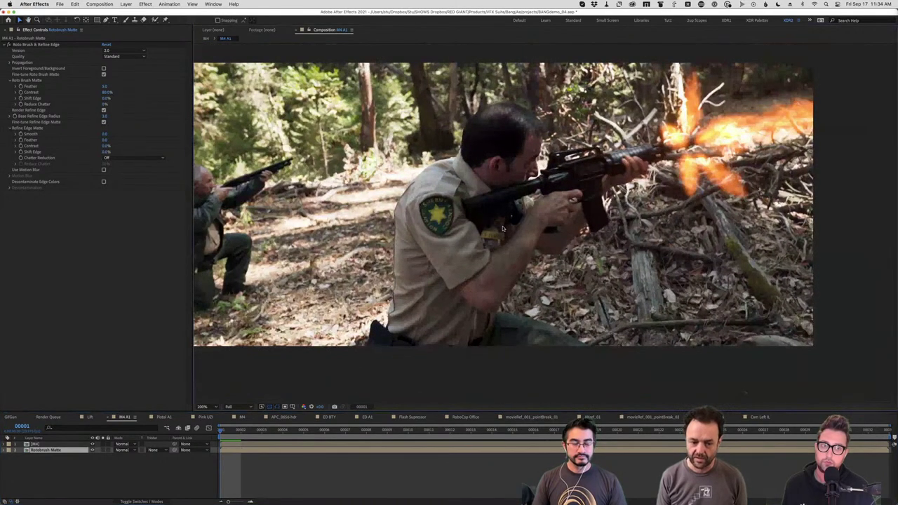
key(space)
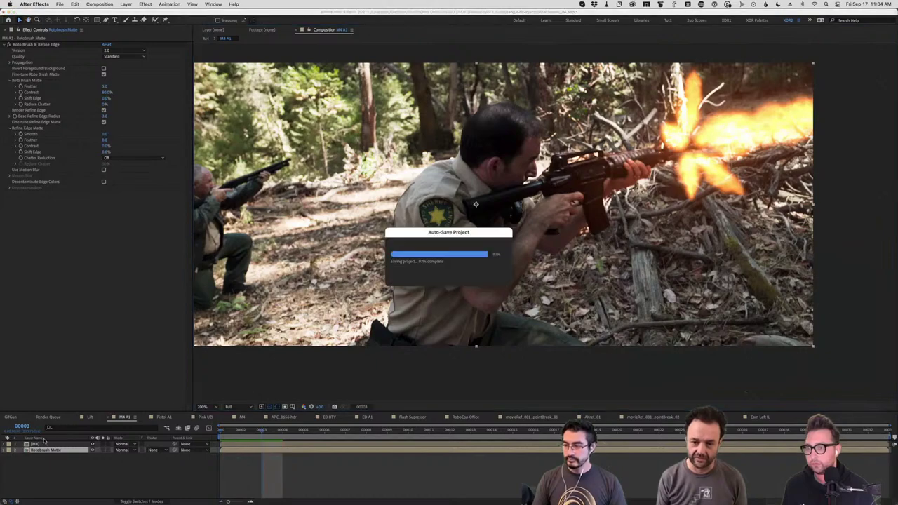
click(88, 445)
Preview the soldier cutout with [M4] hidden, then hide Rotobrush Matte and select [M4]
click(92, 445)
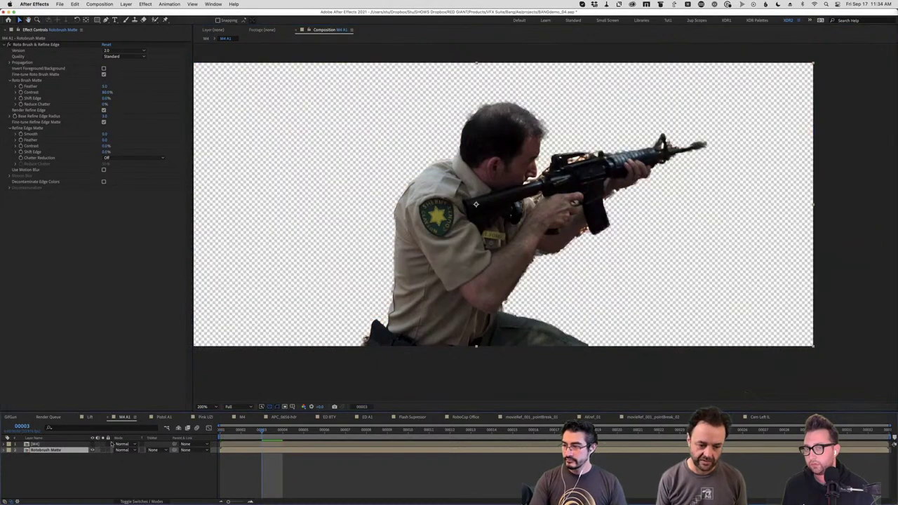
key(F2)
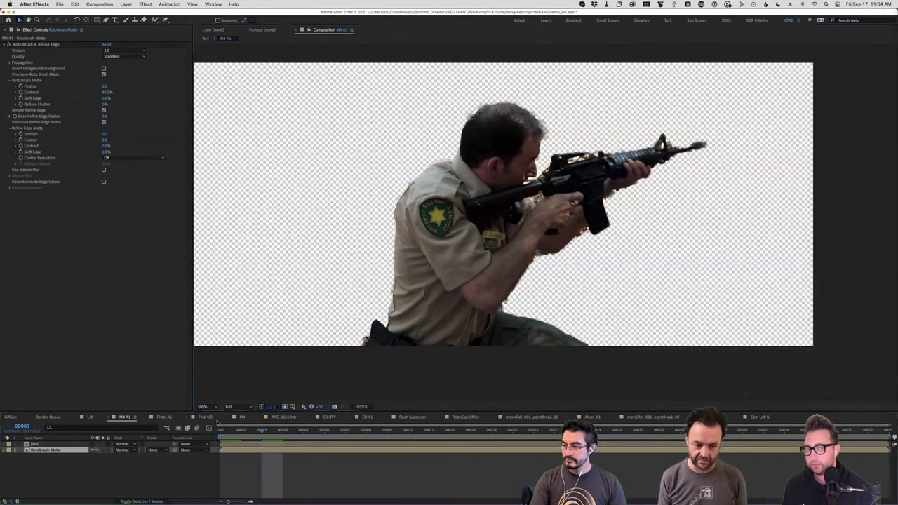
key(space)
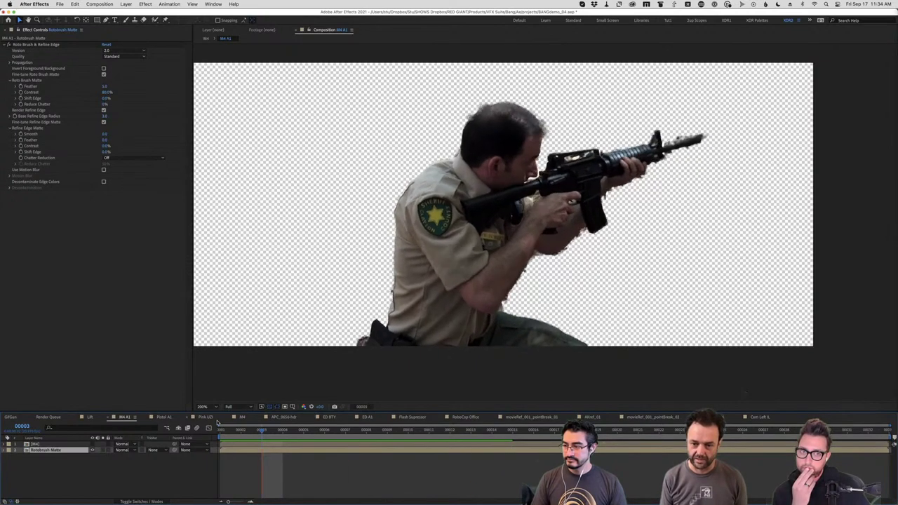
key(space)
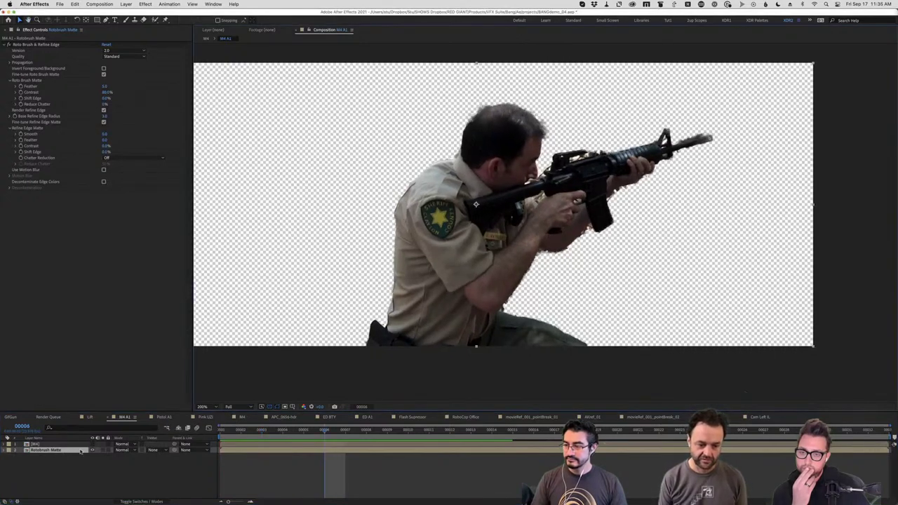
click(92, 450)
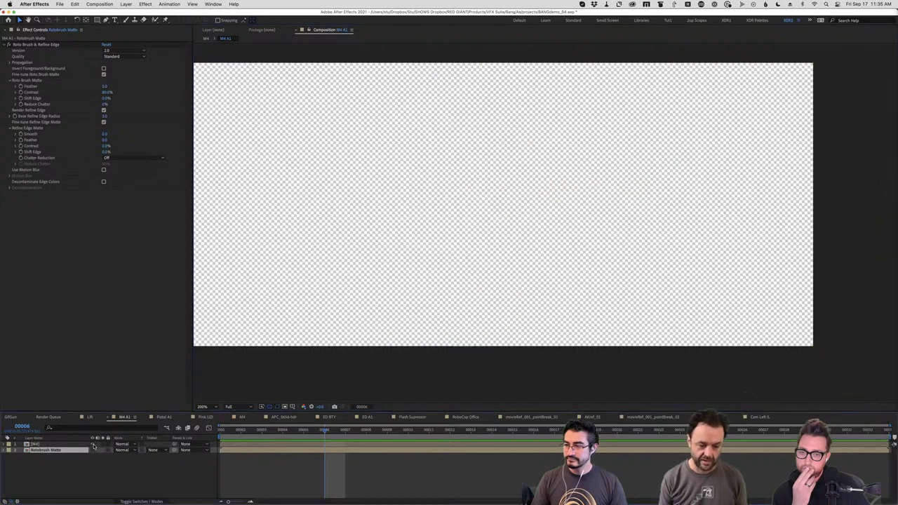
click(50, 444)
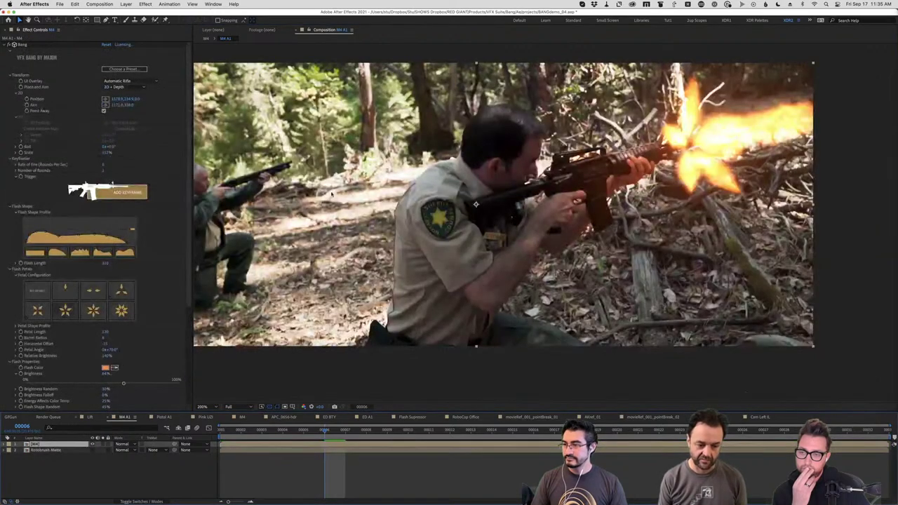
Set the Bang Interactive Light Matte to the Rotobrush Matte layer
scroll(165, 280, down, 5)
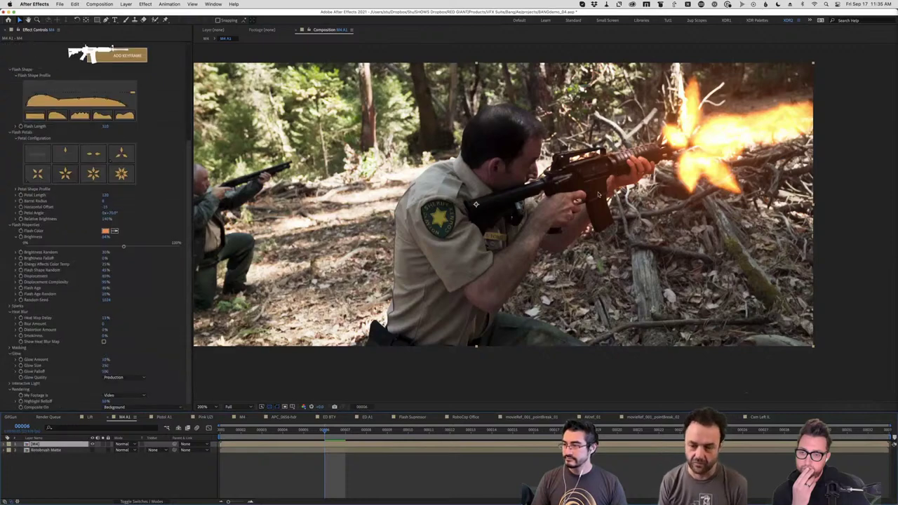
scroll(627, 172, up, 2)
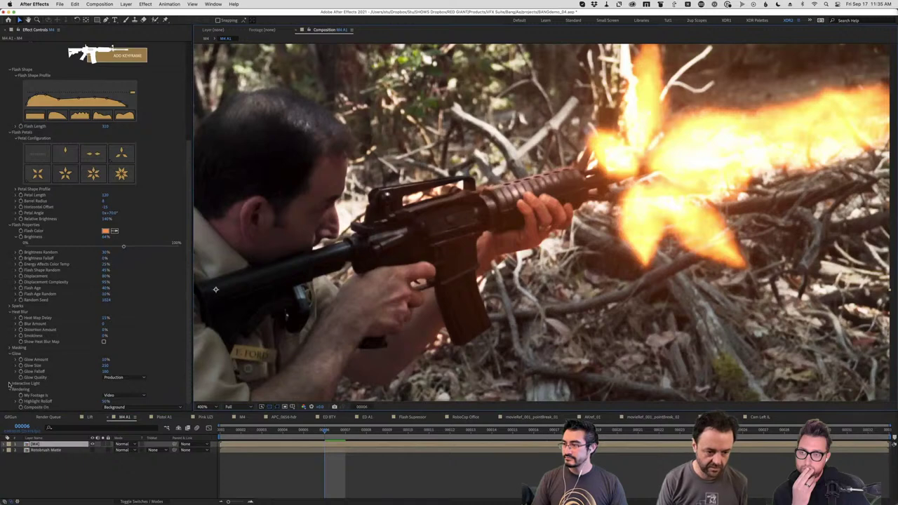
click(9, 385)
scroll(70, 316, down, 3)
click(125, 334)
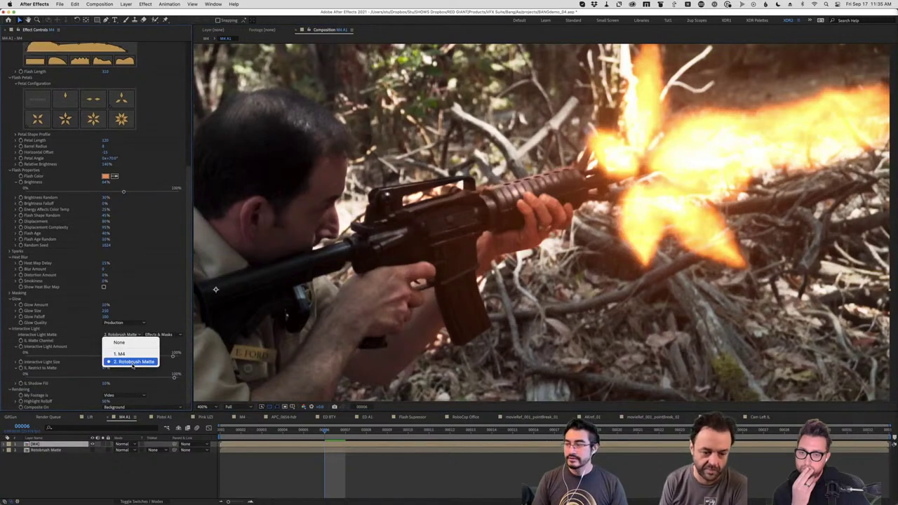
click(132, 362)
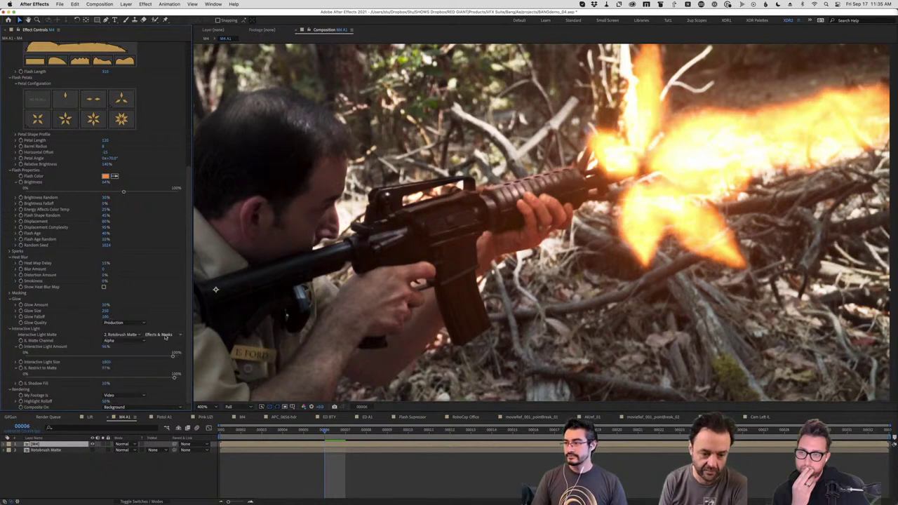
click(164, 336)
key(Escape)
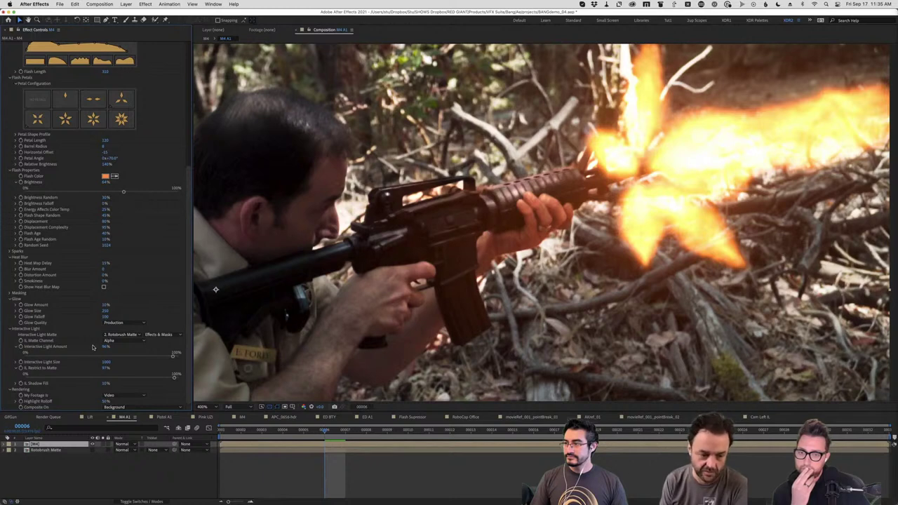
Raise Interactive Light Amount to 99% and set IL Restrict to Matte to 0
click(18, 349)
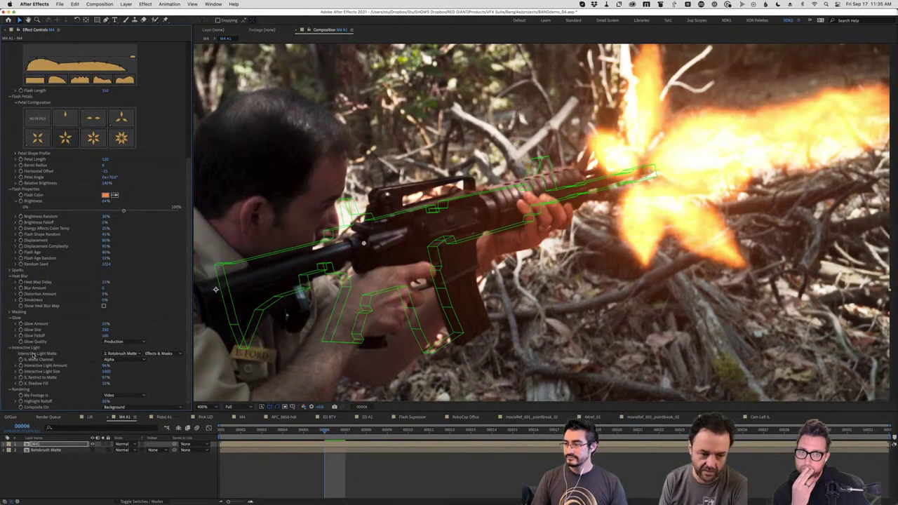
click(16, 366)
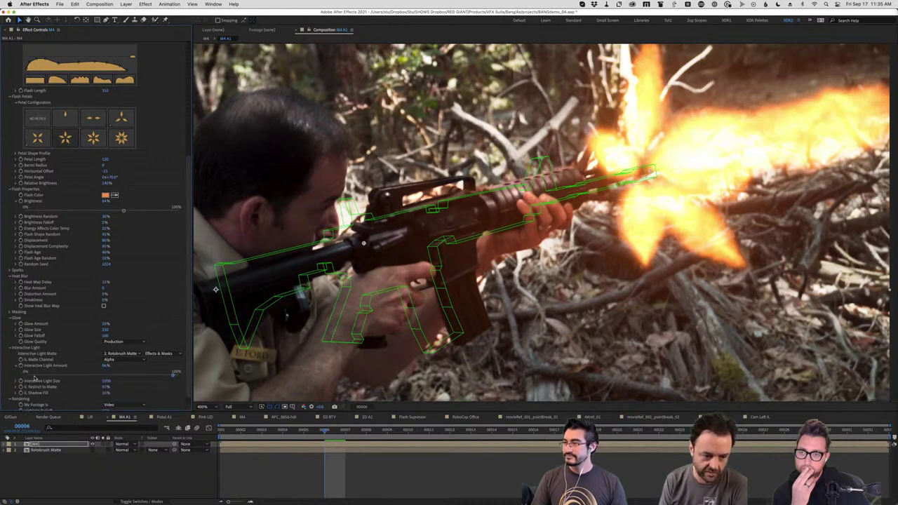
drag(42, 377, 177, 379)
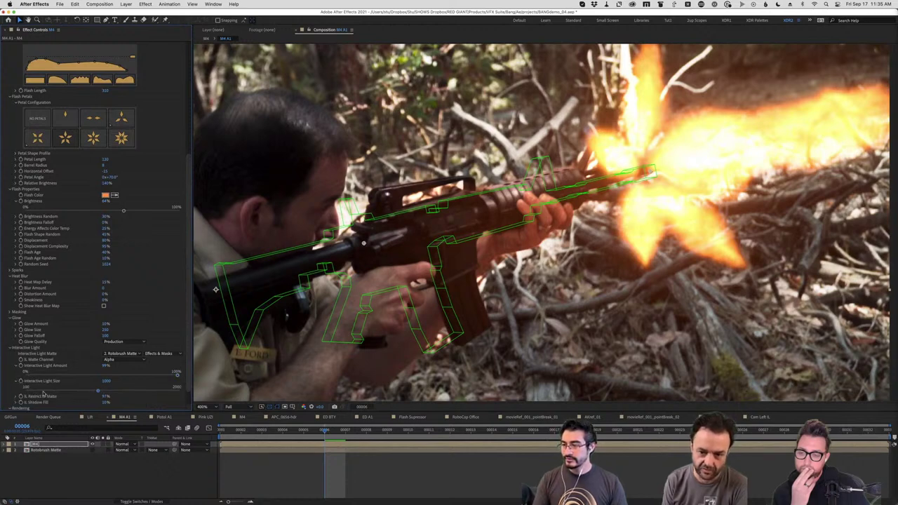
scroll(112, 323, down, 2)
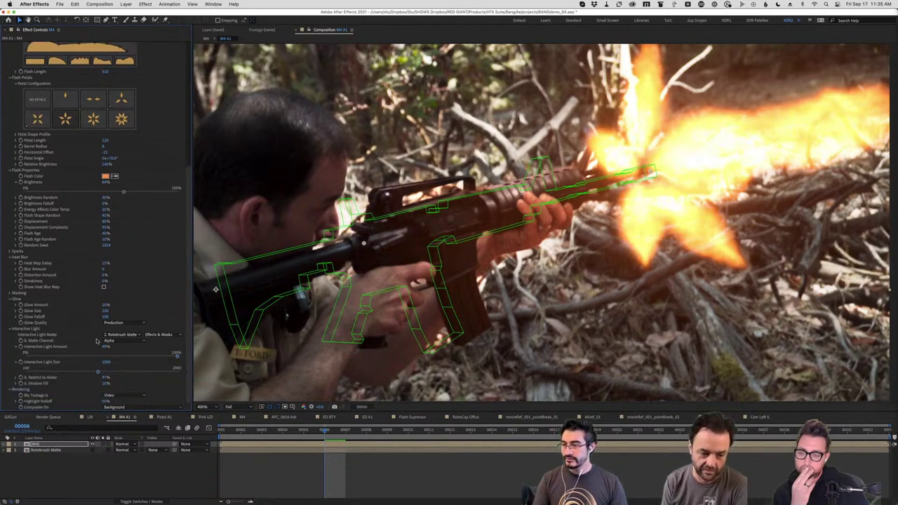
click(16, 377)
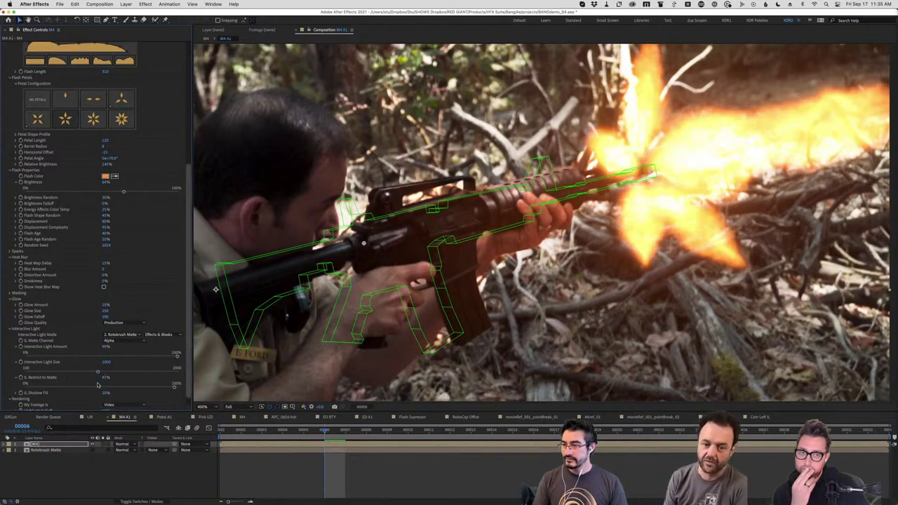
click(105, 378)
text(0)
key(Return)
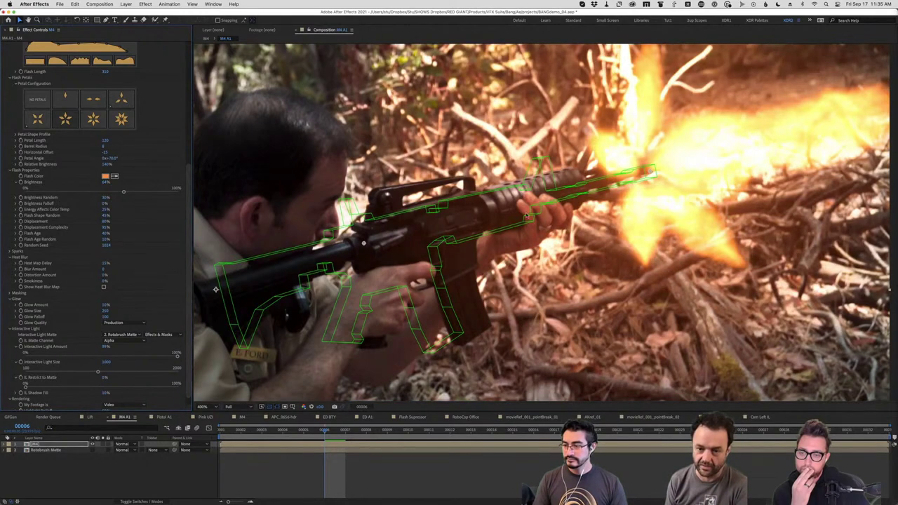
Check the Lift and M4 compositions, then return to M4 A1
scroll(527, 216, down, 2)
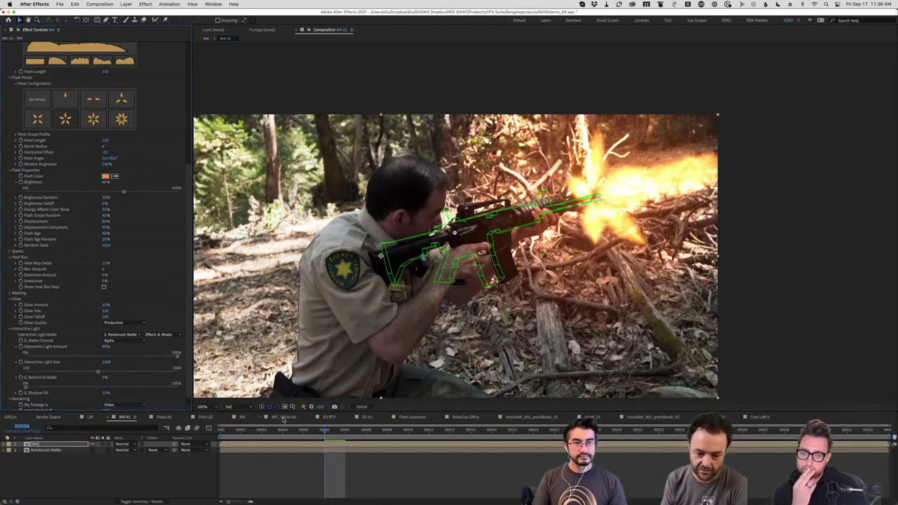
click(90, 417)
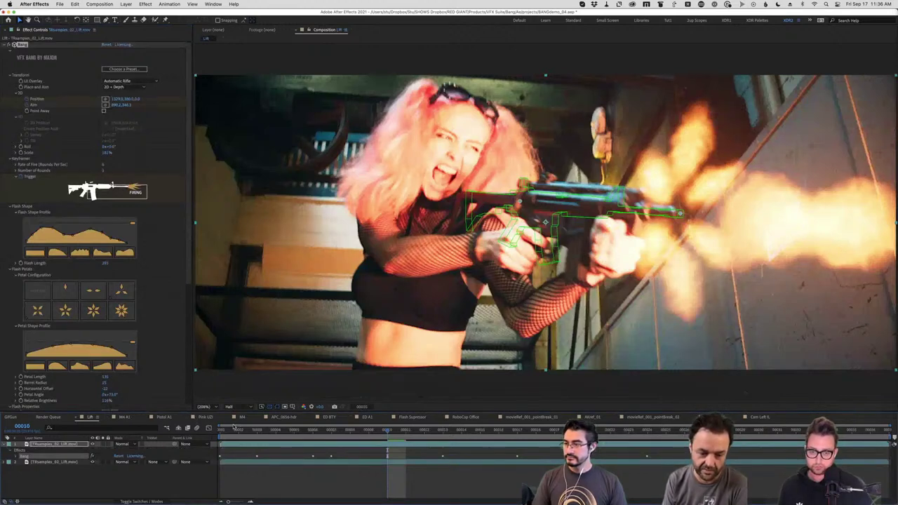
click(242, 418)
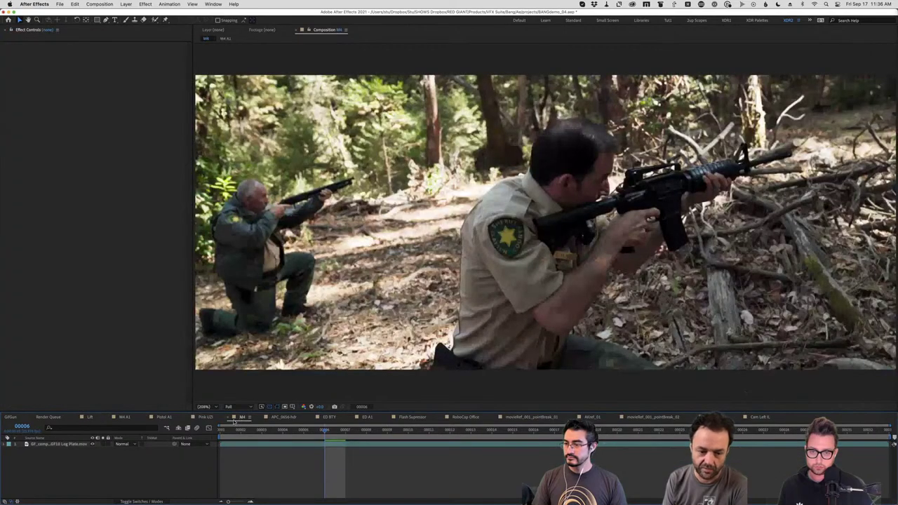
click(124, 418)
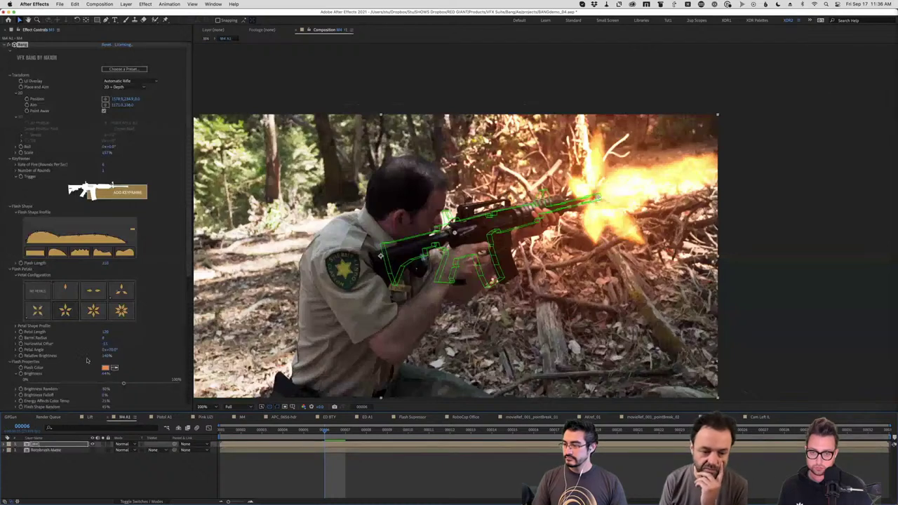
scroll(28, 381, down, 2)
scroll(27, 381, down, 2)
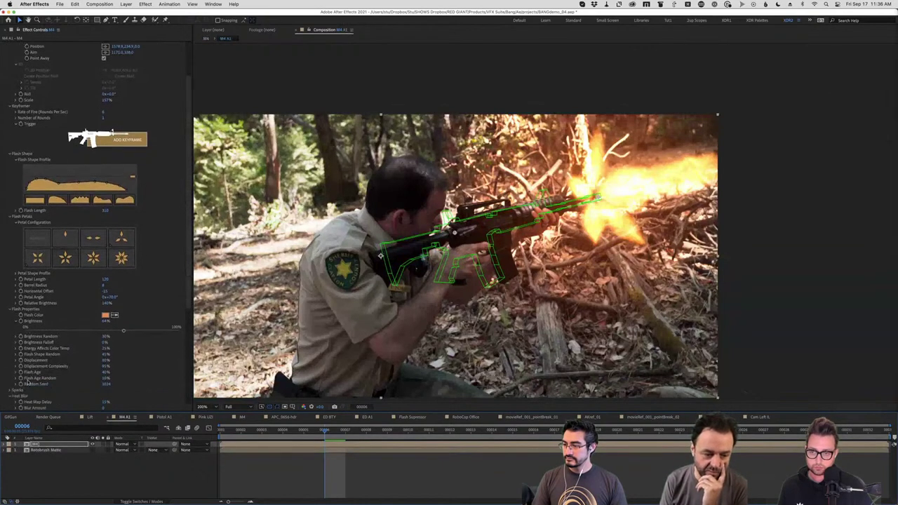
scroll(27, 382, down, 10)
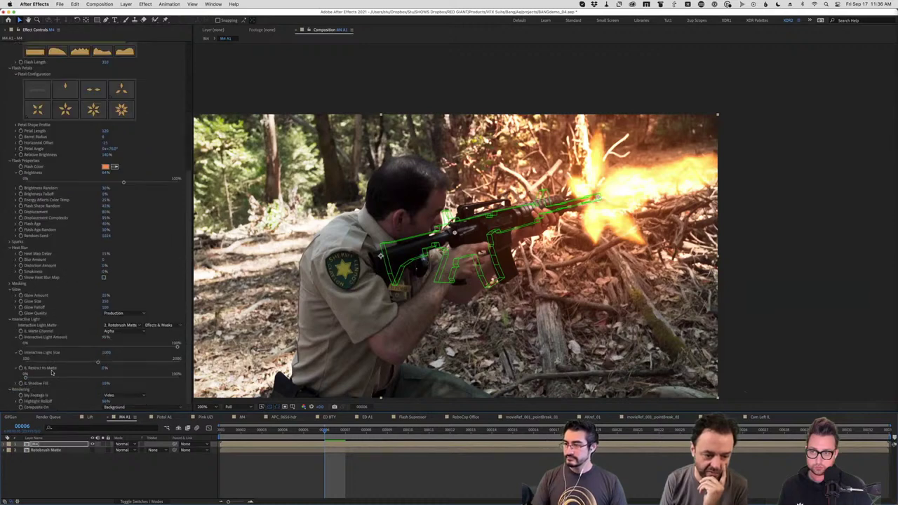
Set IL Restrict to Matte to 100 and bring up the Flash Color picker
click(104, 368)
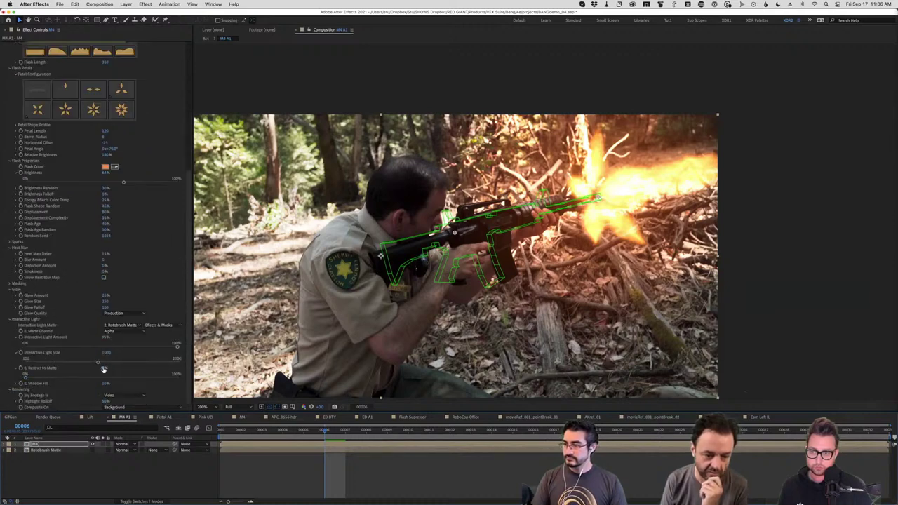
text(100)
key(Return)
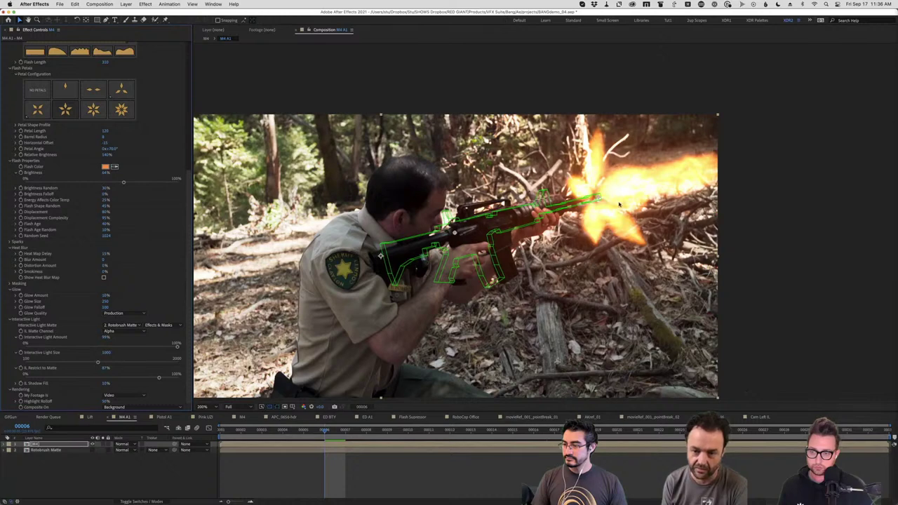
click(106, 166)
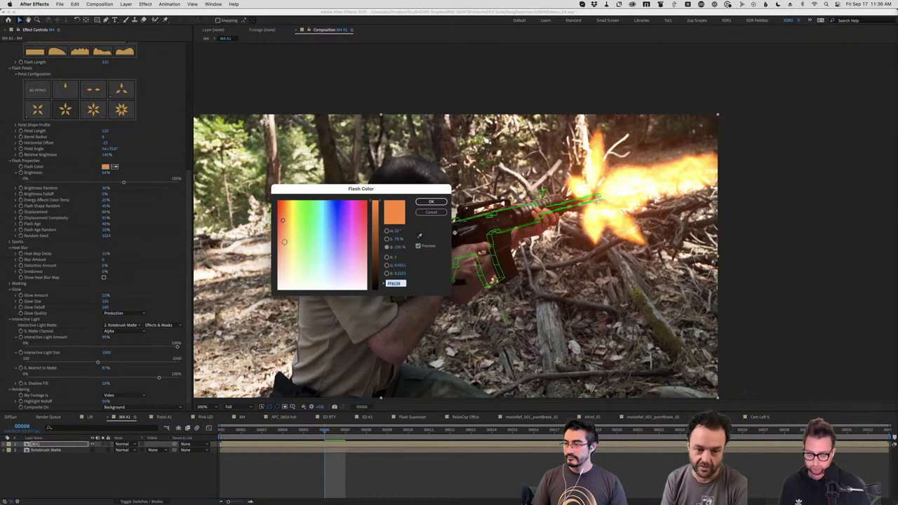
Make the flash pale warm FFCE87, dim its Brightness, and raise Flash Age Random
click(286, 247)
click(434, 211)
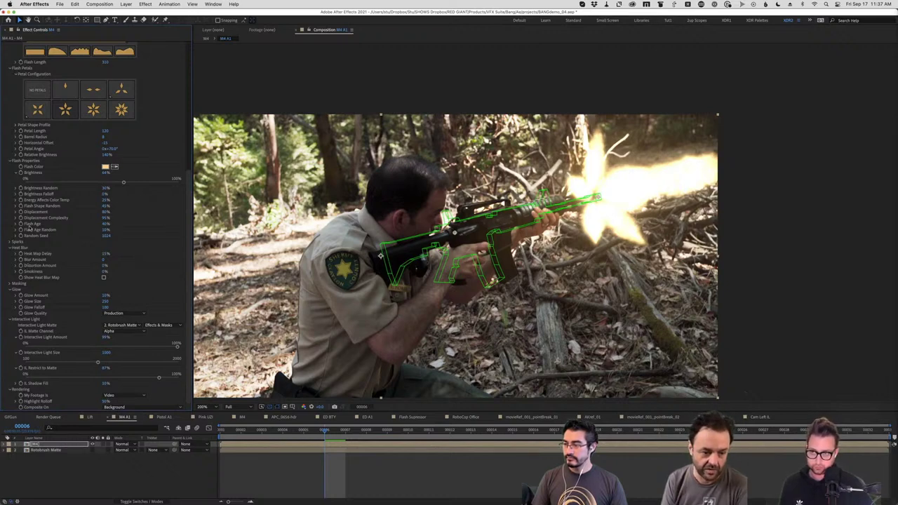
click(16, 188)
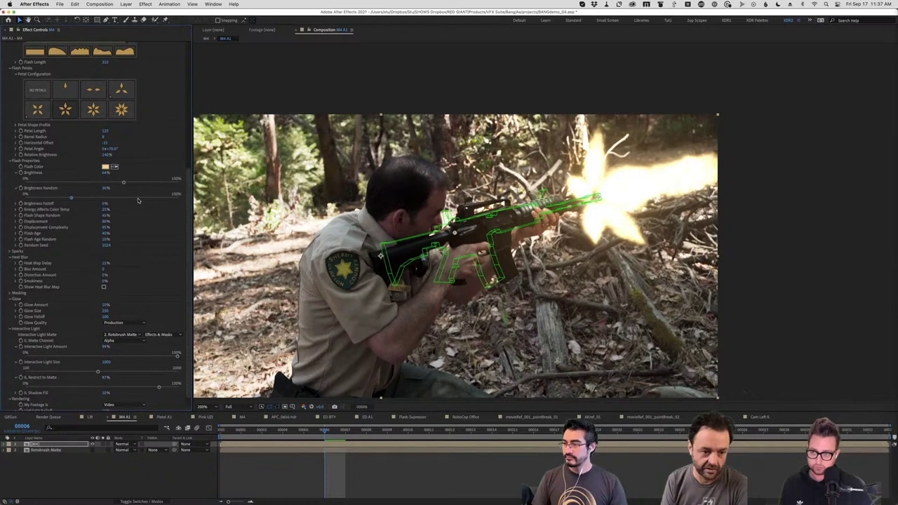
click(61, 183)
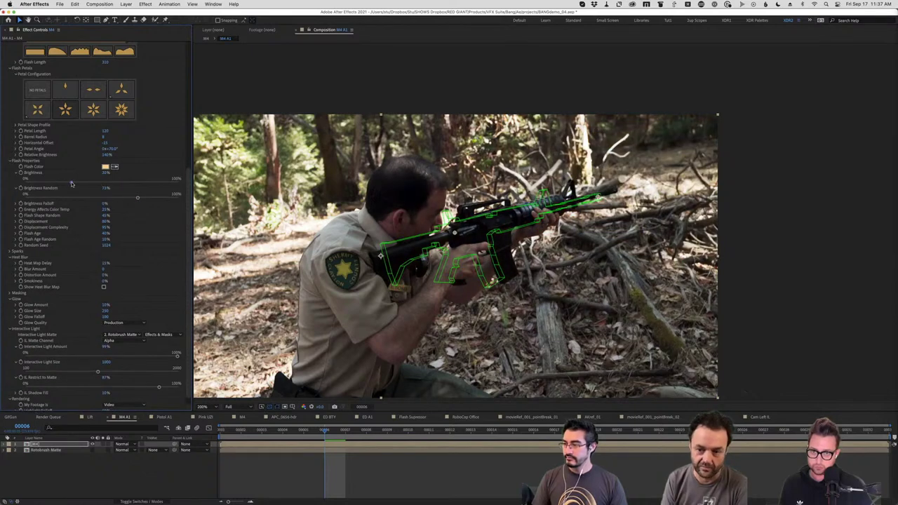
drag(61, 184, 78, 184)
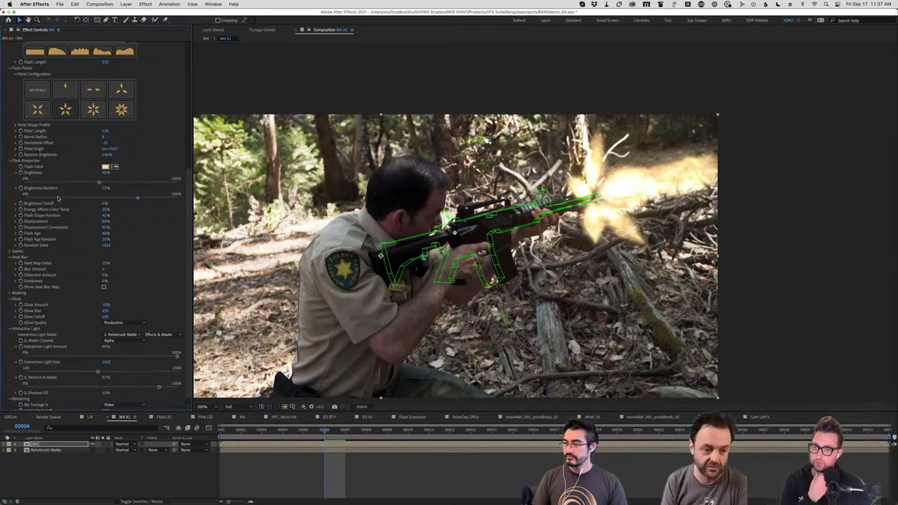
click(16, 239)
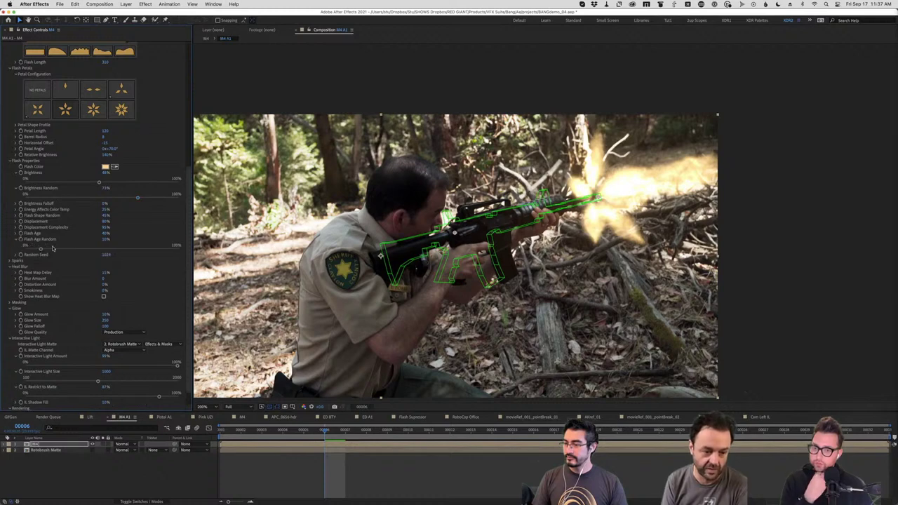
click(97, 250)
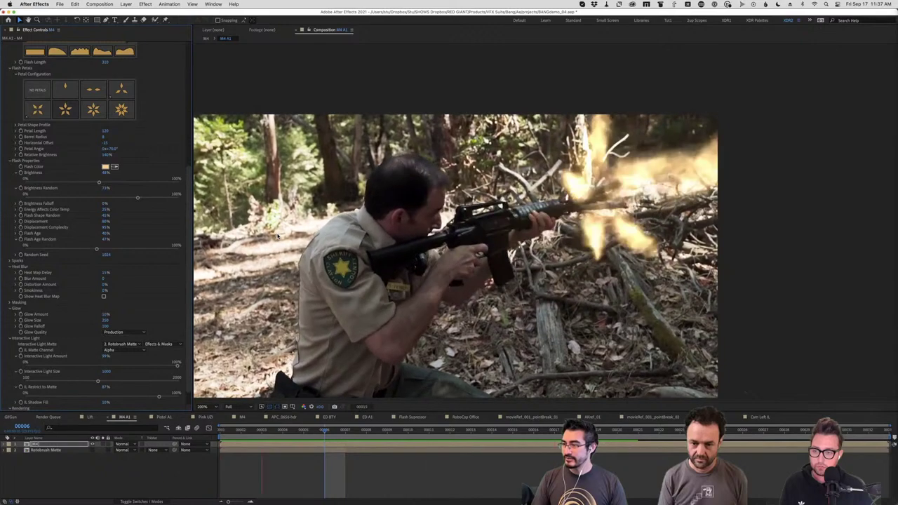
Stop and restart playback to review the M4 A1 muzzle flash
key(space)
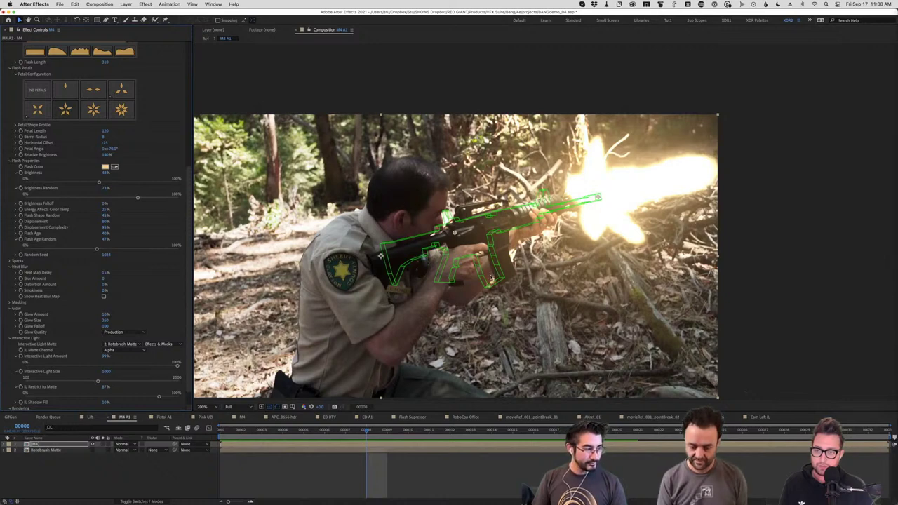
key(space)
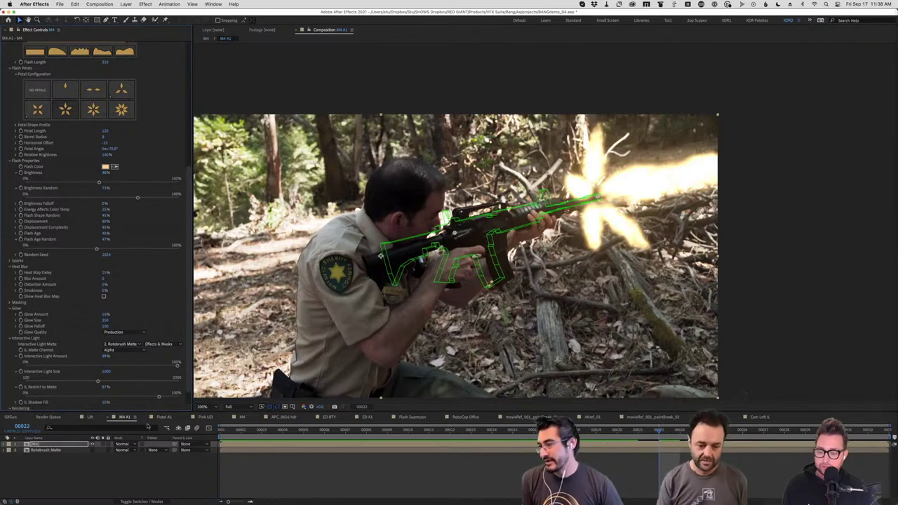
In Lift, align the gun guide with the rifle and add a firing keyframe on frame 00027
click(91, 417)
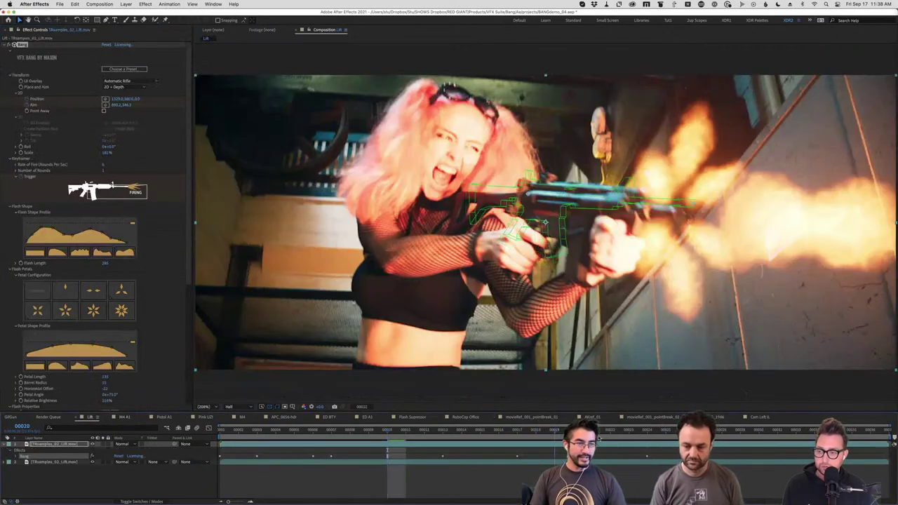
click(629, 431)
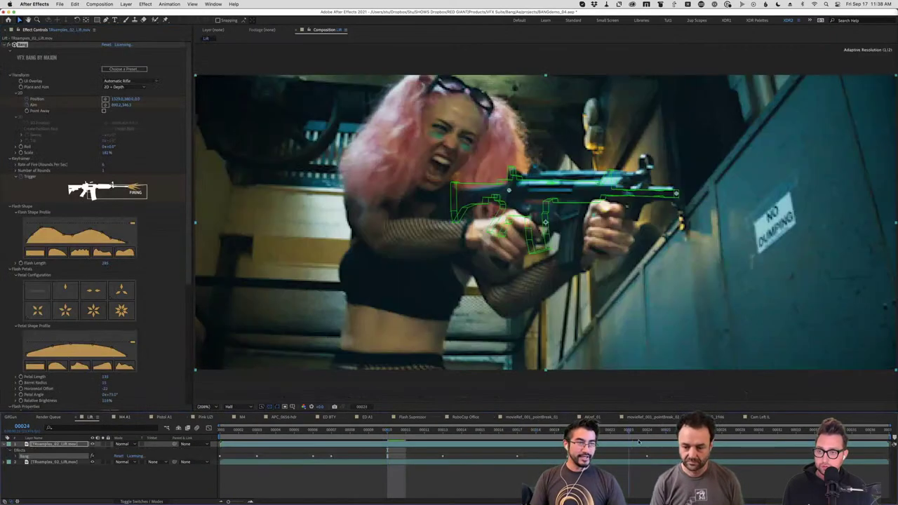
key(Page_Down)
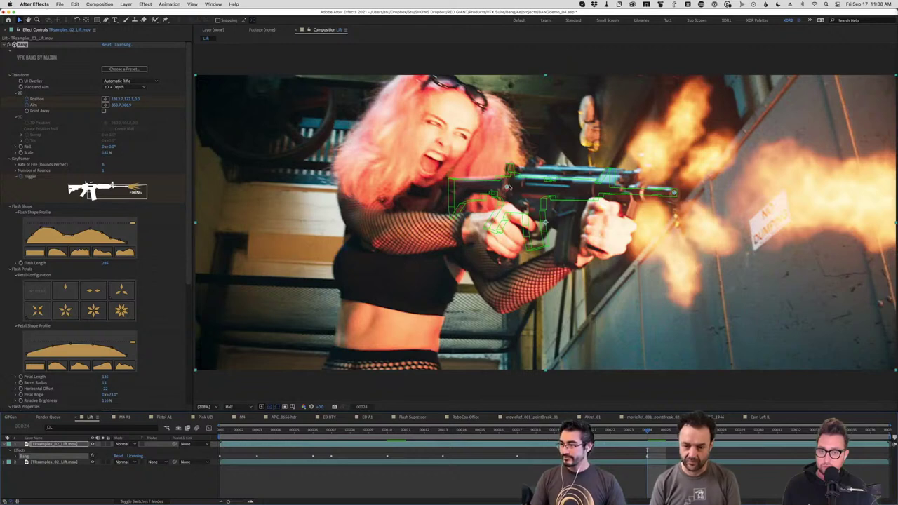
key(Page_Down)
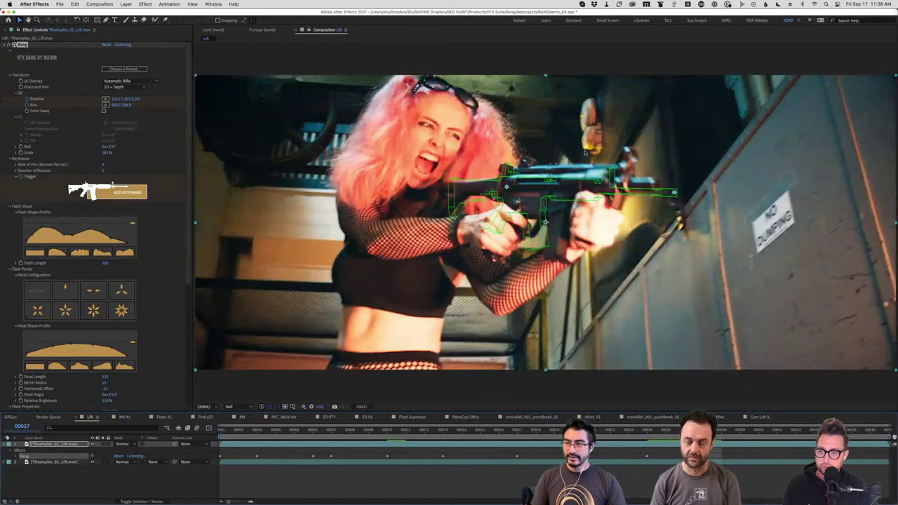
drag(672, 194, 658, 182)
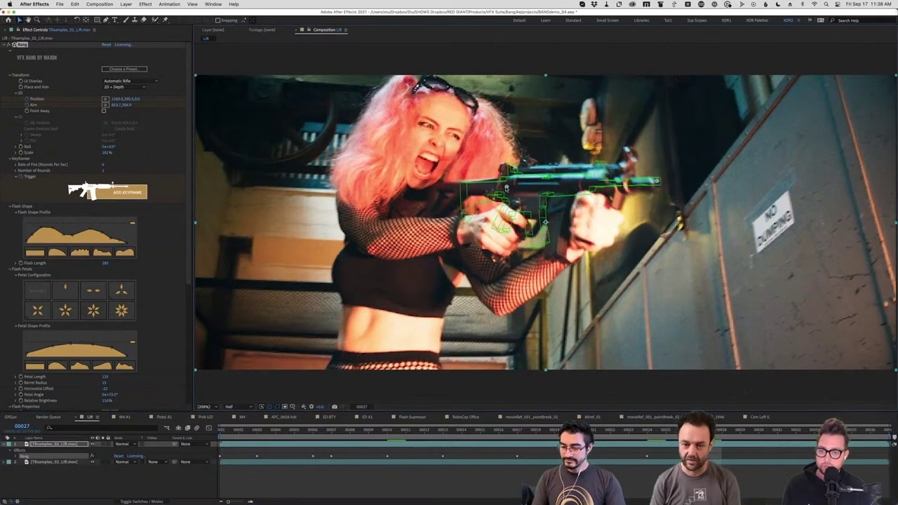
drag(507, 187, 499, 187)
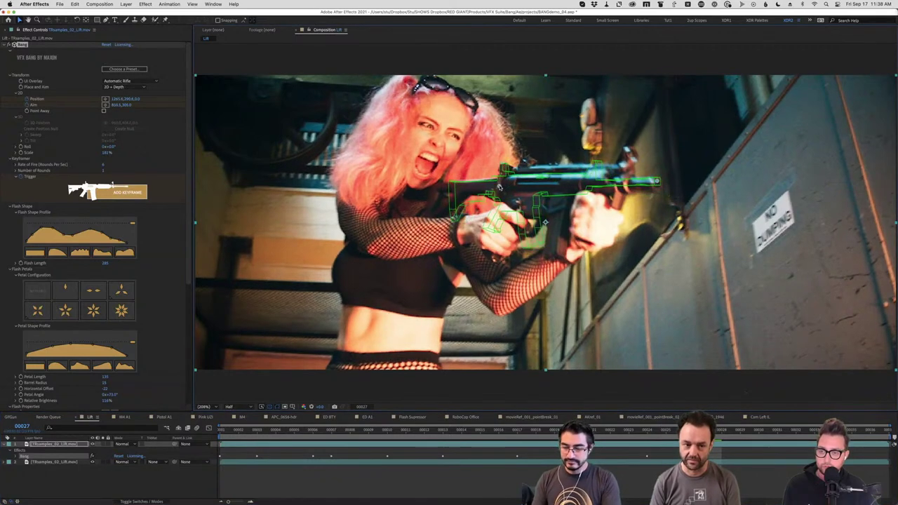
click(122, 192)
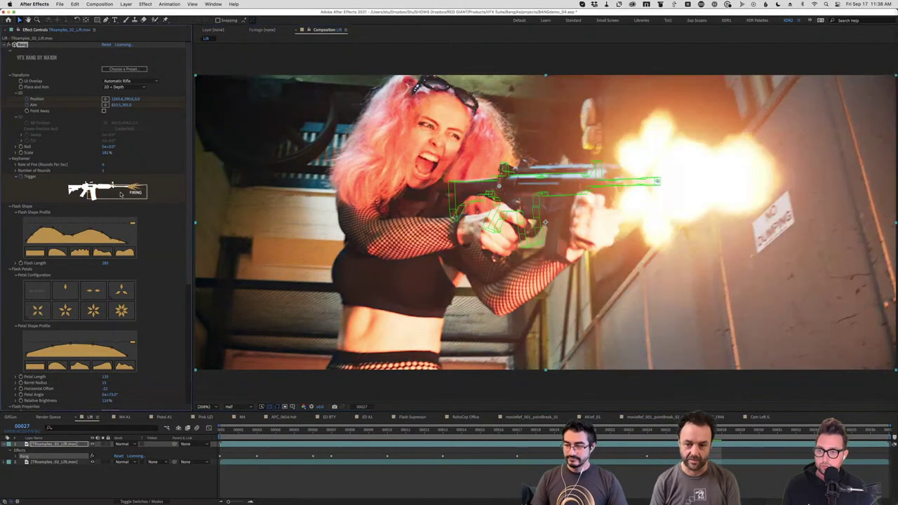
Realign the gun guide and add firing keyframes on frames 00031 and 00034, then preview
key(Page_Down)
key(Page_Down)
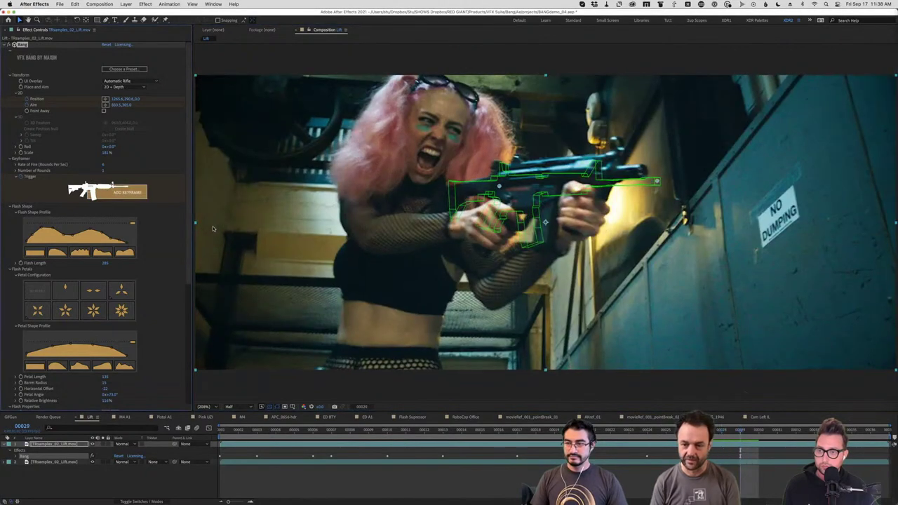
key(Page_Down)
key(Page_Down)
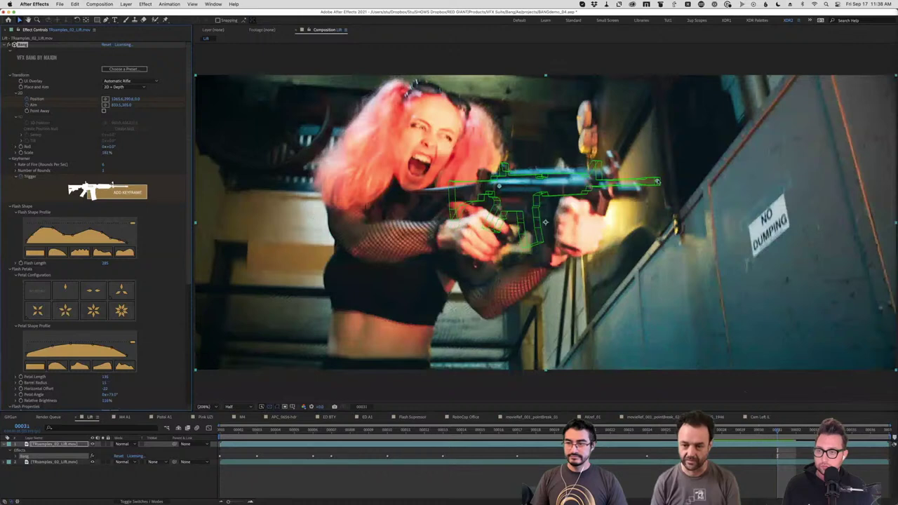
drag(564, 184, 549, 194)
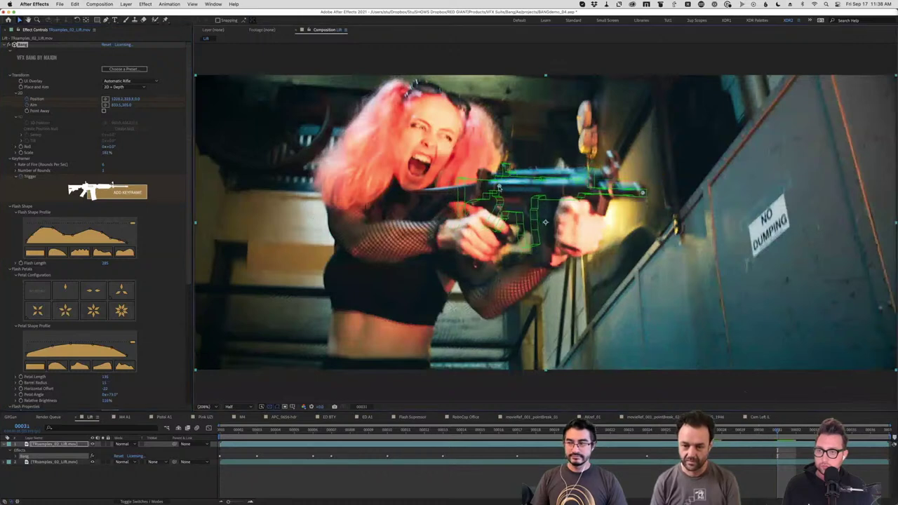
click(135, 193)
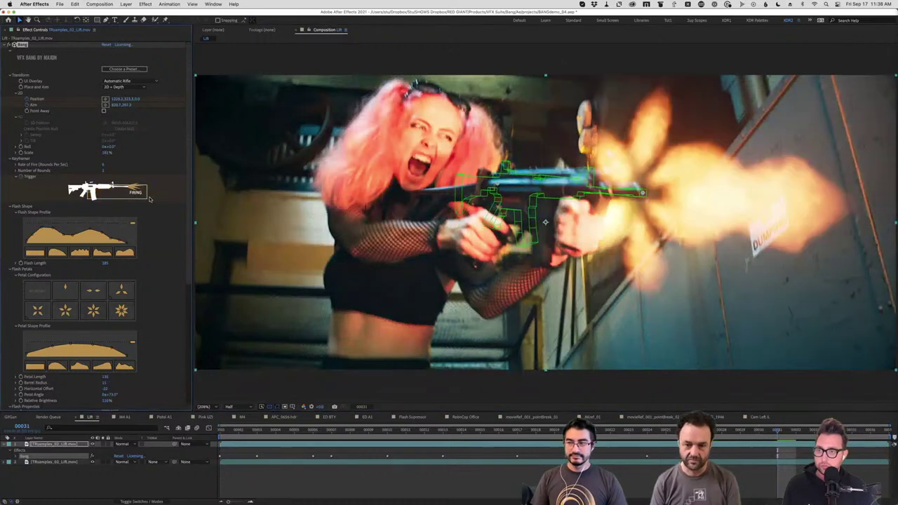
key(Page_Down)
key(Page_Down)
key(Page_Down)
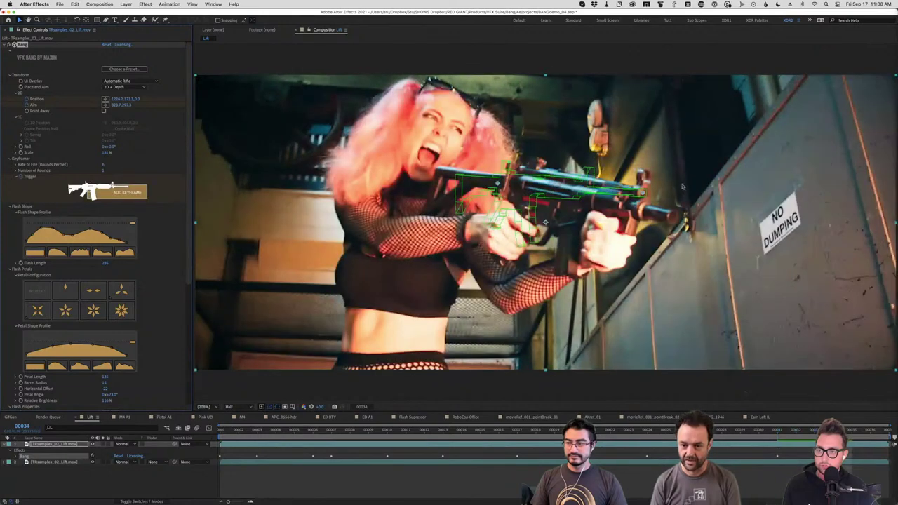
drag(642, 196, 676, 217)
drag(497, 184, 512, 185)
click(133, 194)
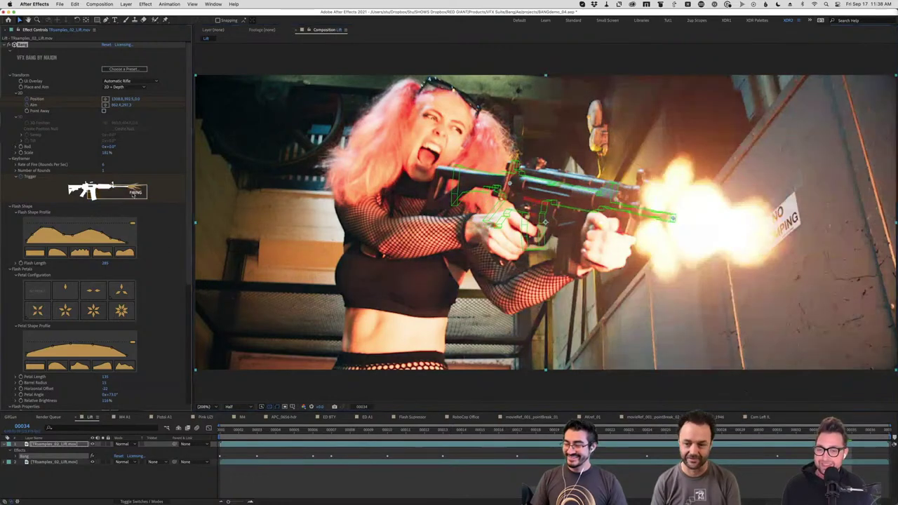
key(space)
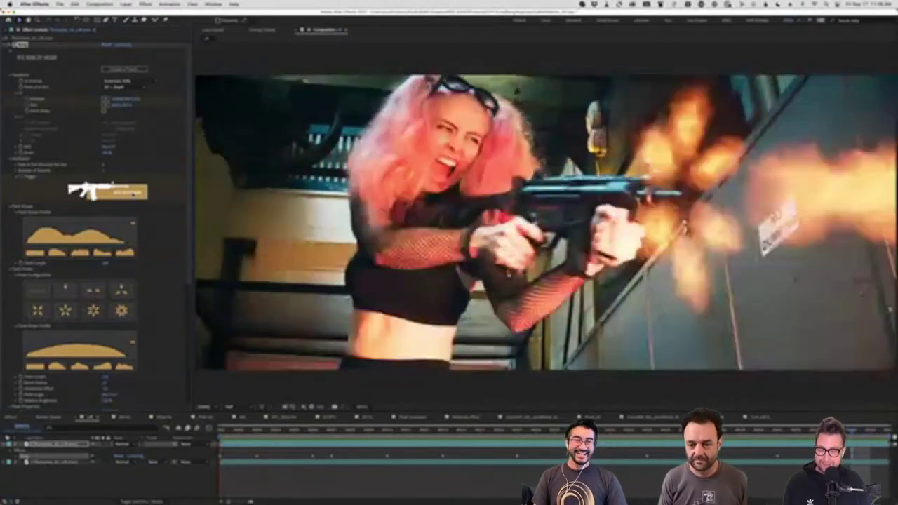
End the Lift playback and bring up the ED 8TY composition
click(133, 193)
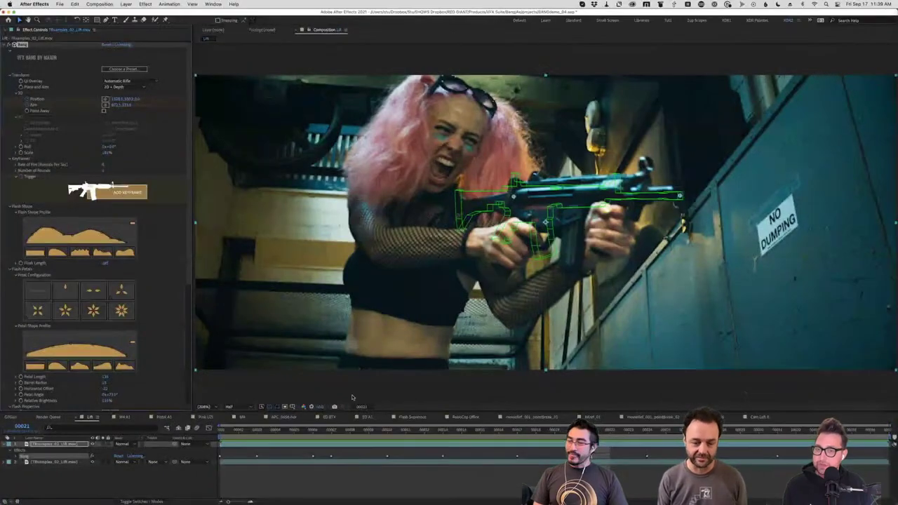
click(330, 417)
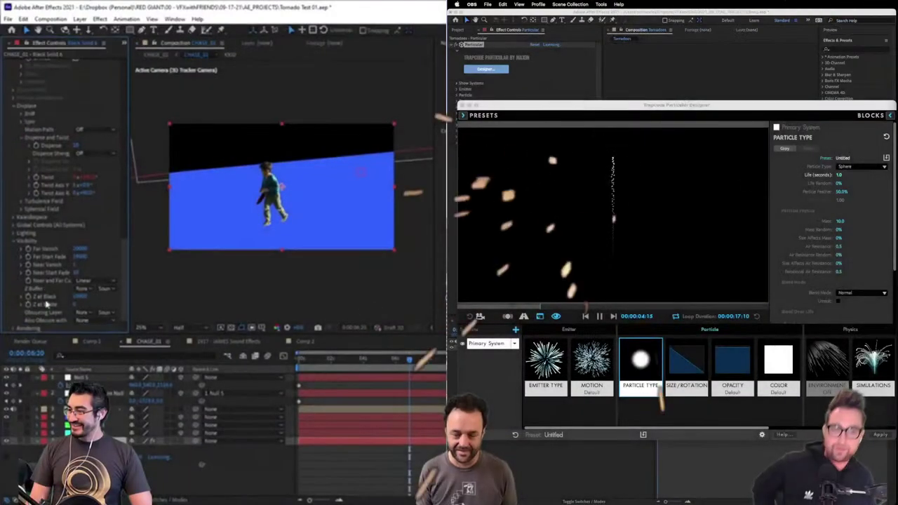
Set Particular's Obscuring Layer to None instead of GROUND, adjusting the preview emitter
click(84, 312)
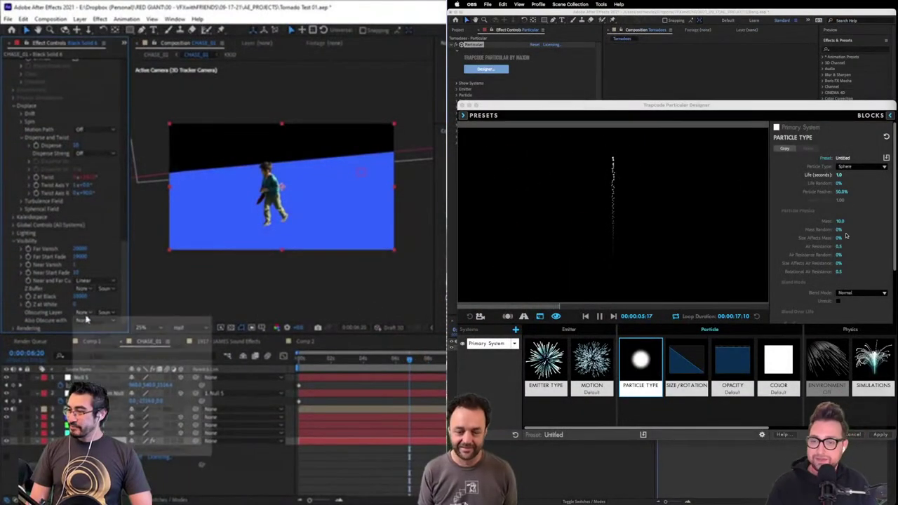
click(158, 370)
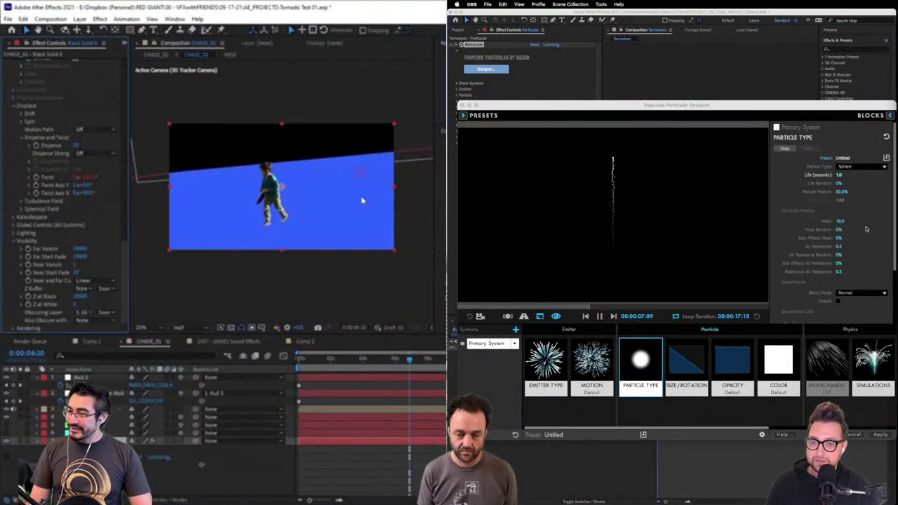
click(687, 363)
click(373, 369)
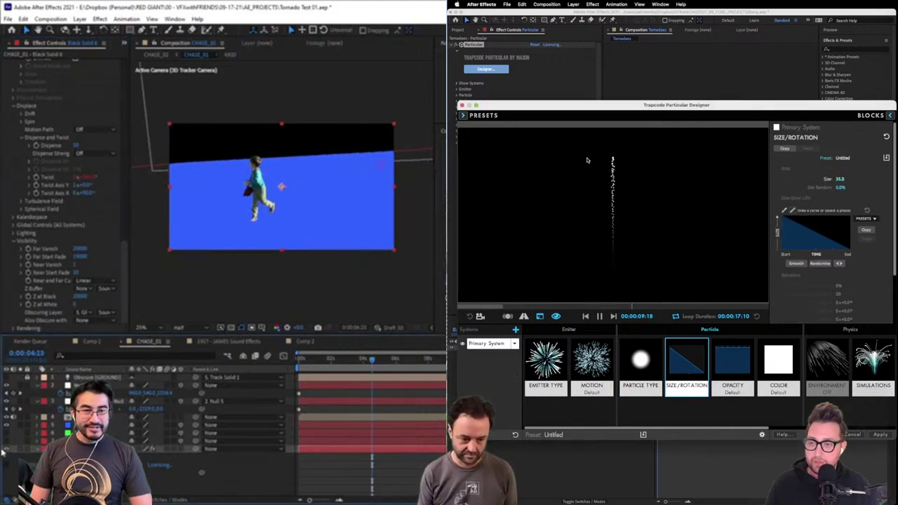
mouse_move(601, 160)
mouse_down()
mouse_move(682, 162)
mouse_move(636, 160)
mouse_up()
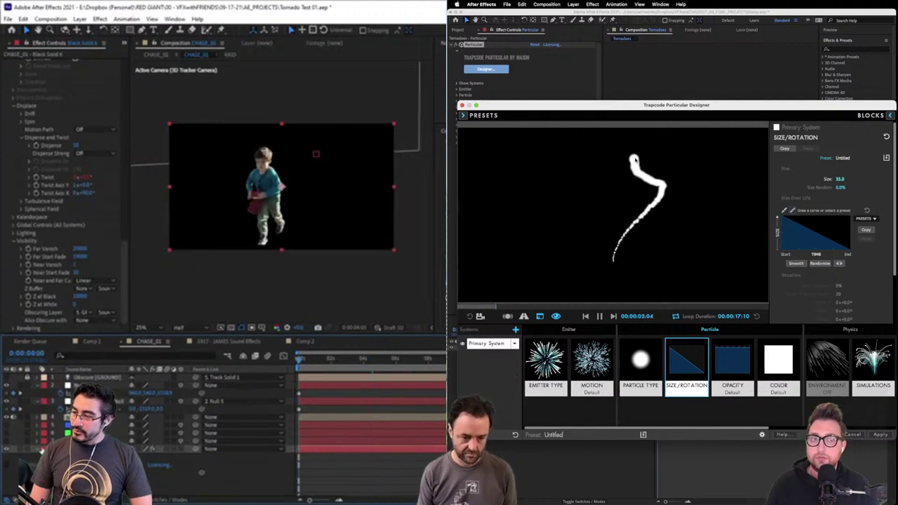
click(91, 313)
click(96, 324)
drag(583, 160, 528, 156)
Turn the field footage back on behind the particles and scrub to a later frame
click(353, 360)
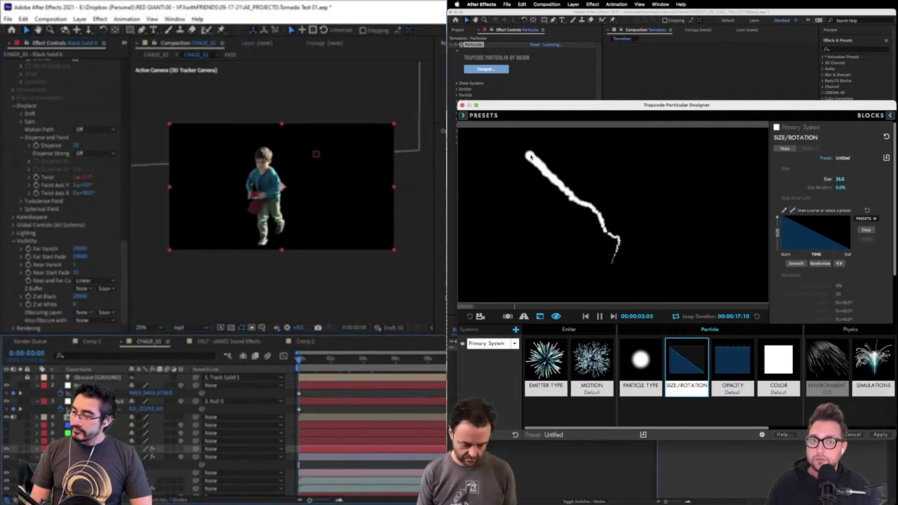
scroll(83, 140, up, 15)
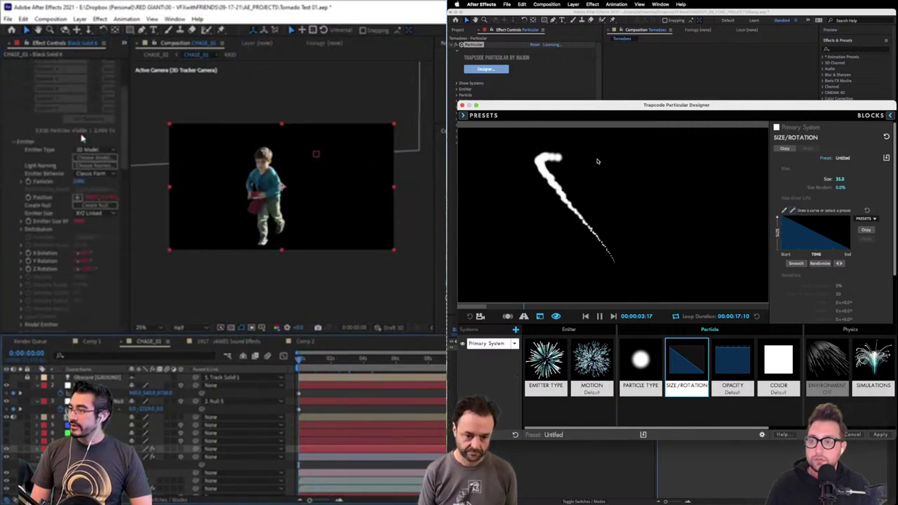
drag(596, 161, 665, 162)
click(10, 64)
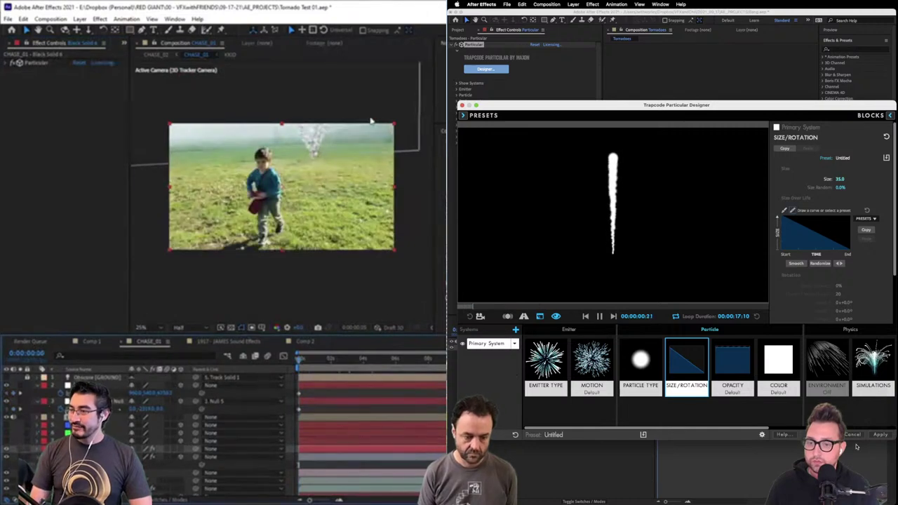
click(300, 395)
drag(323, 364, 374, 360)
Switch Particle Type from Sphere to Cloudlet and move the preview emitter diagonally
click(642, 372)
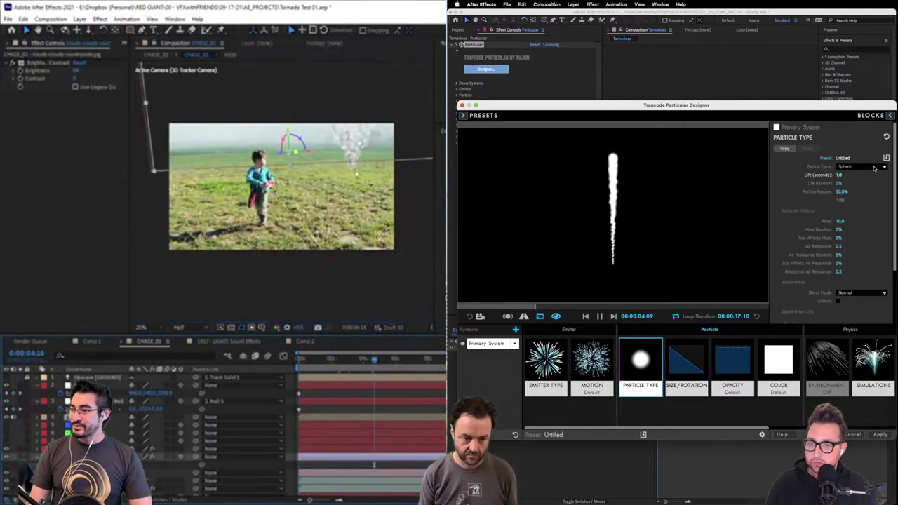
click(875, 168)
click(861, 191)
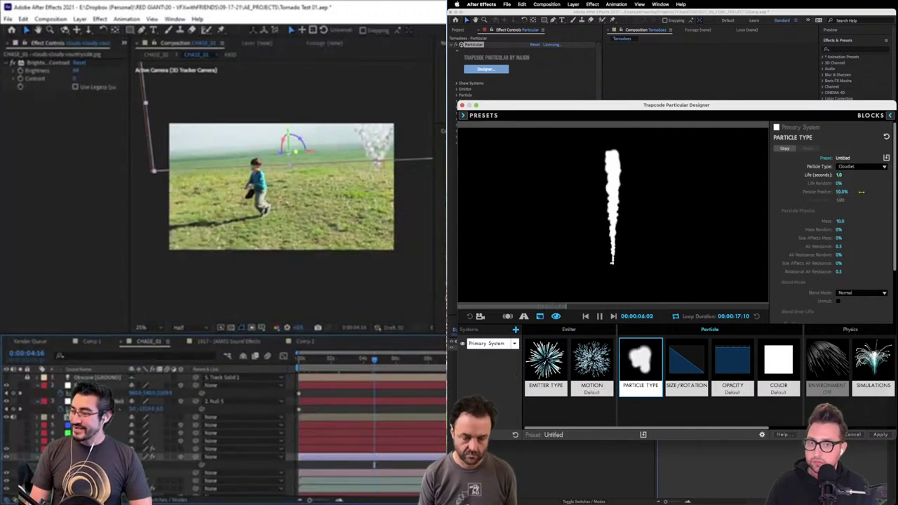
click(169, 417)
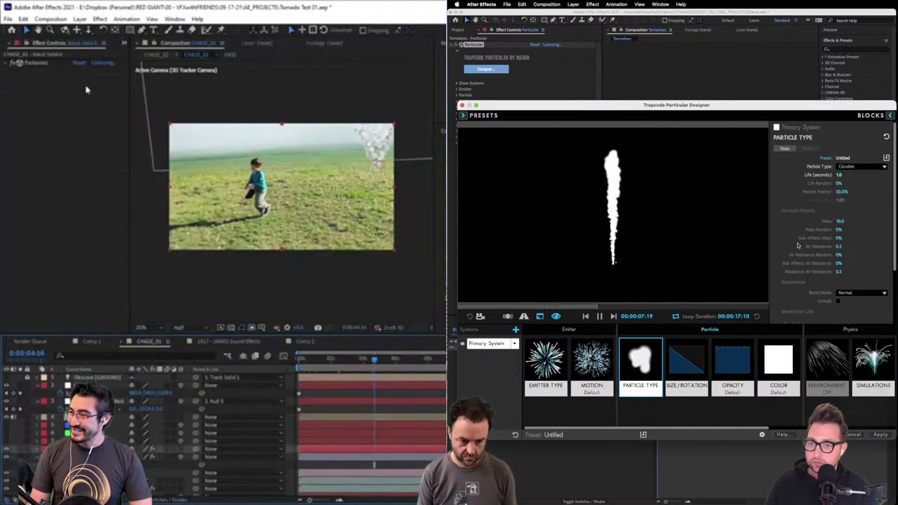
click(28, 64)
mouse_move(632, 232)
mouse_down()
mouse_move(662, 176)
mouse_move(700, 168)
mouse_move(704, 146)
mouse_move(562, 163)
mouse_move(491, 151)
mouse_move(613, 169)
mouse_up()
scroll(92, 169, down, 10)
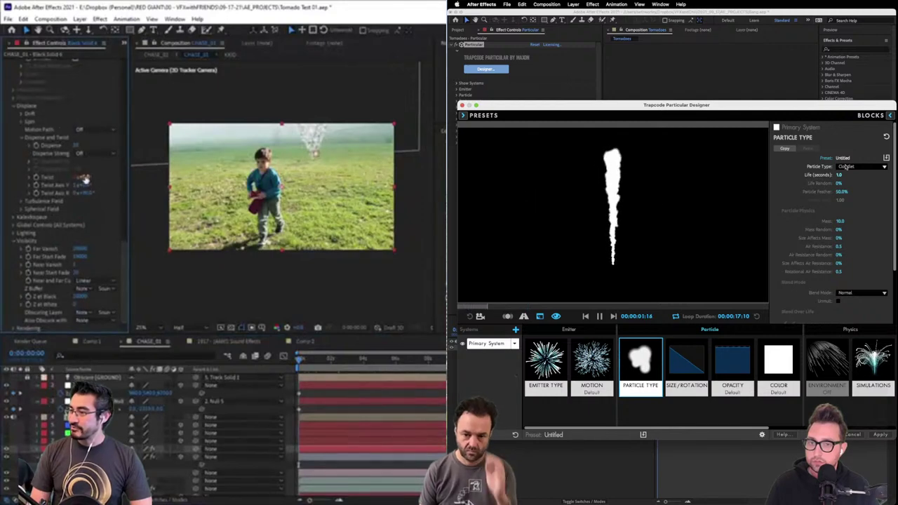
Apply the Smoke Loop 5 block from Smoke and Fire as the particle type
click(871, 115)
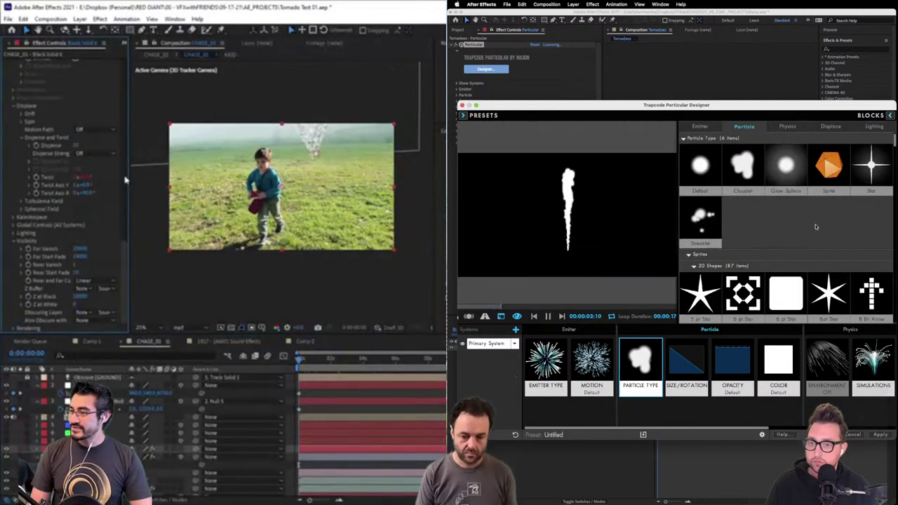
scroll(817, 226, down, 15)
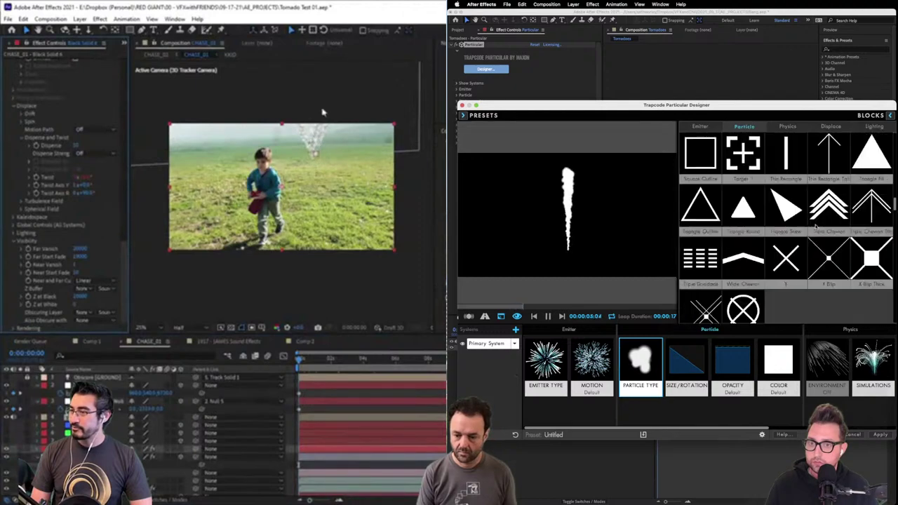
scroll(817, 227, down, 15)
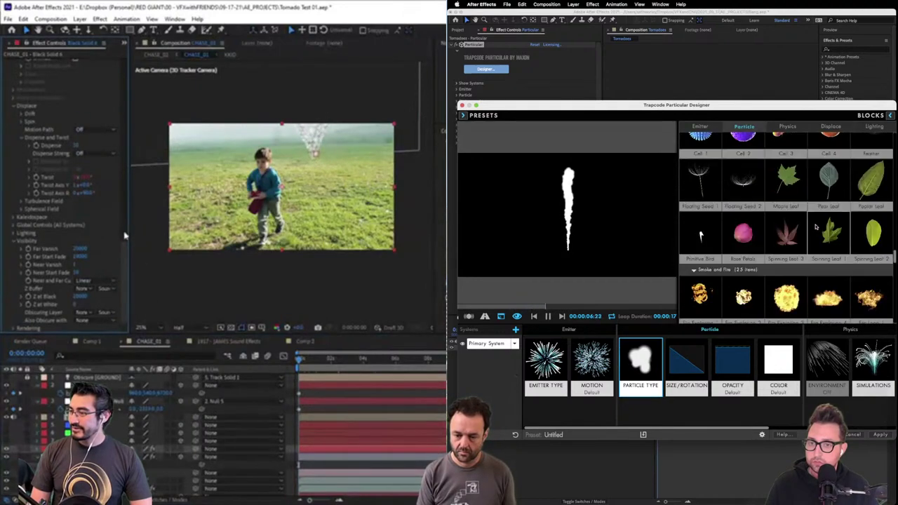
scroll(123, 239, up, 5)
scroll(817, 226, down, 5)
scroll(123, 239, up, 5)
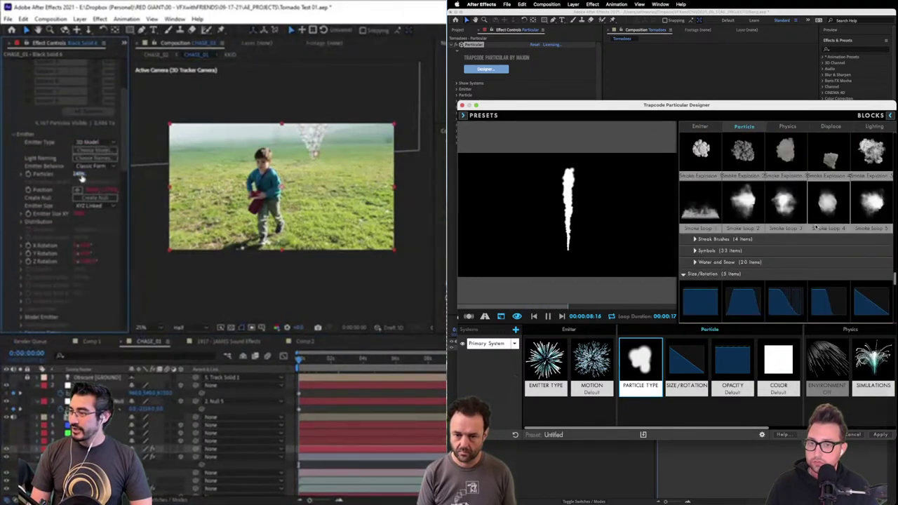
click(868, 209)
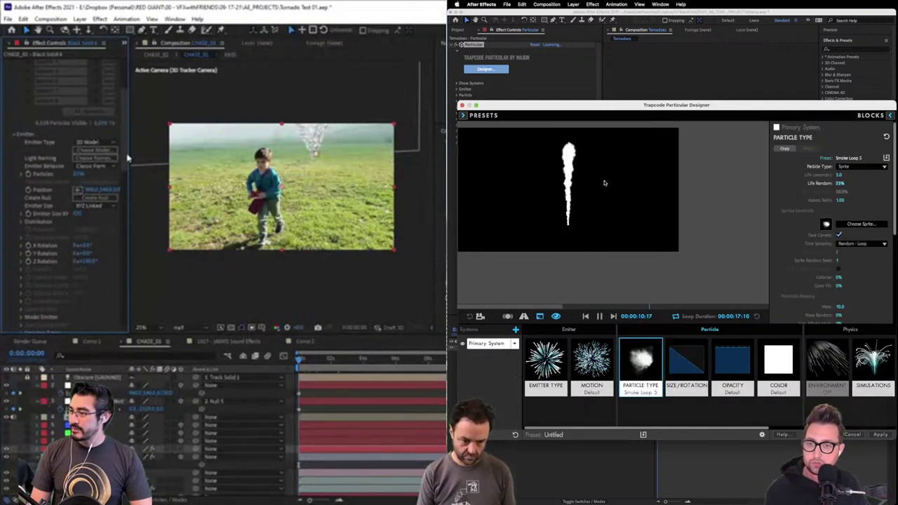
drag(127, 158, 119, 227)
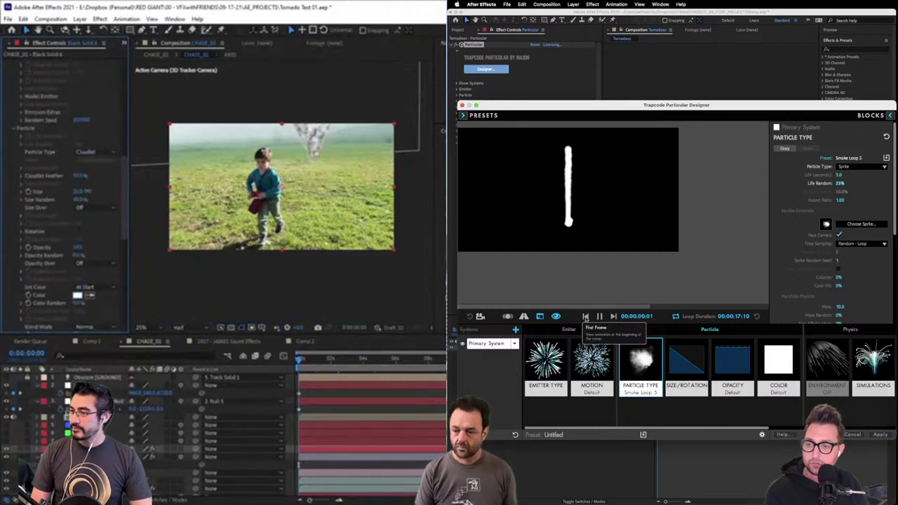
Expand the preset browser and scroll through the sprite categories, zooming the comp view back out
click(891, 117)
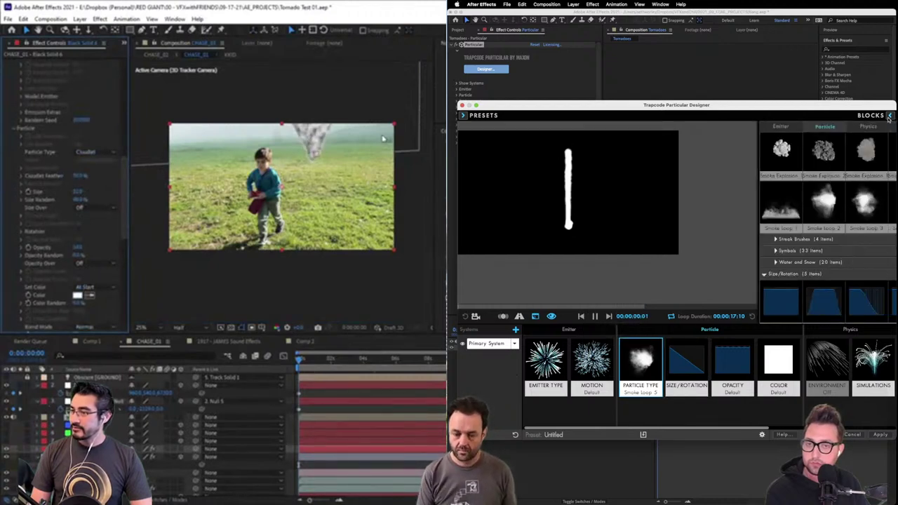
scroll(857, 195, down, 10)
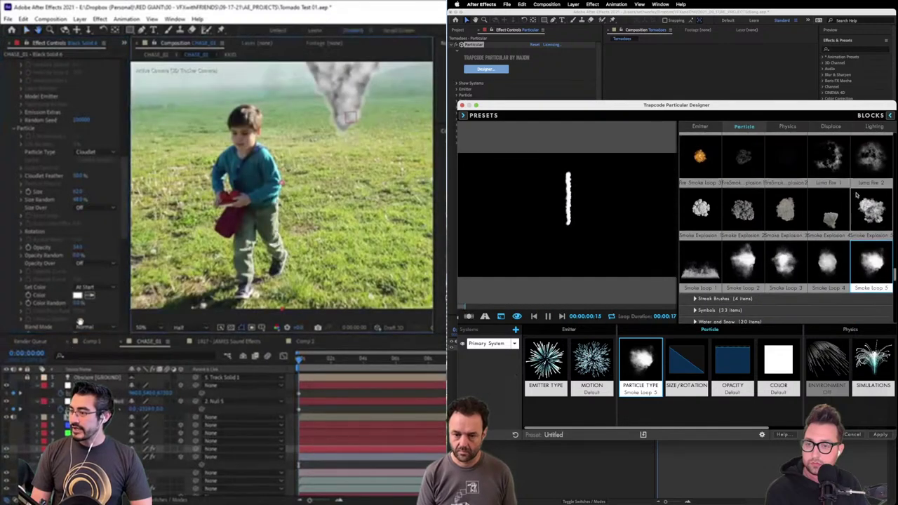
scroll(856, 195, down, 10)
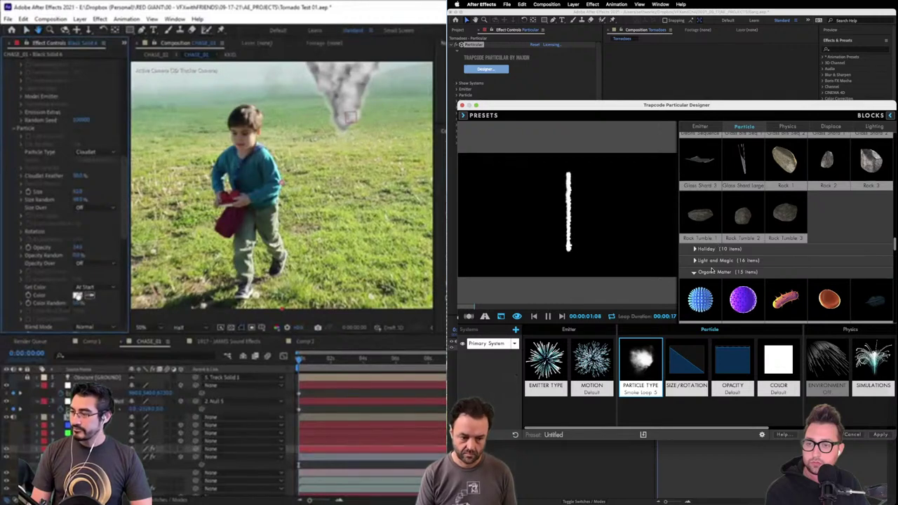
scroll(712, 270, down, 10)
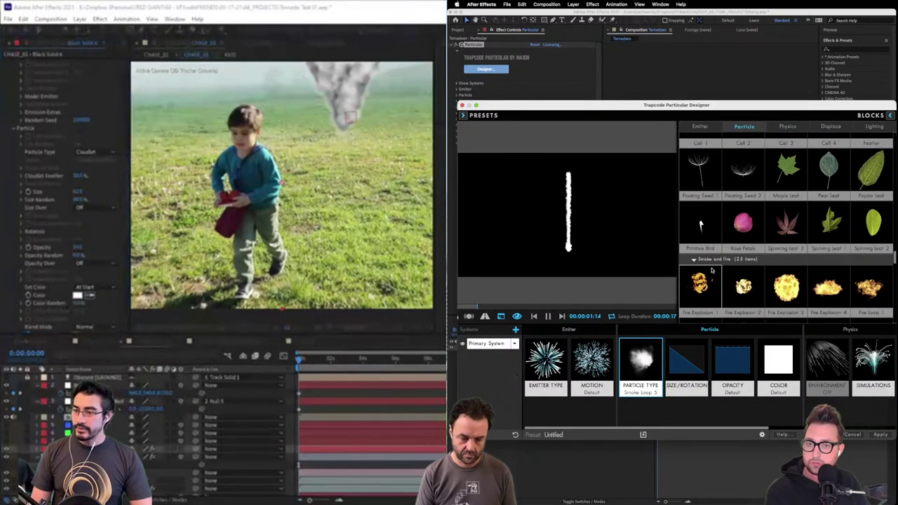
scroll(711, 271, up, 5)
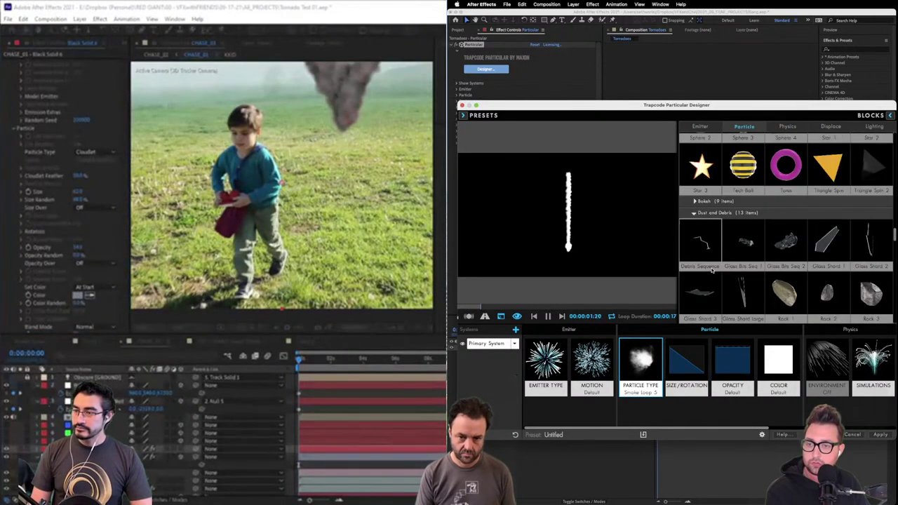
scroll(711, 270, down, 3)
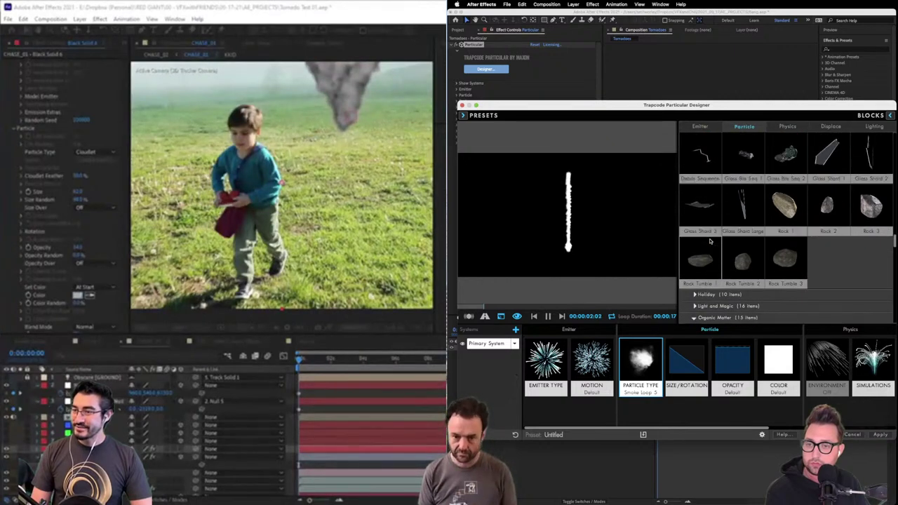
scroll(710, 242, up, 5)
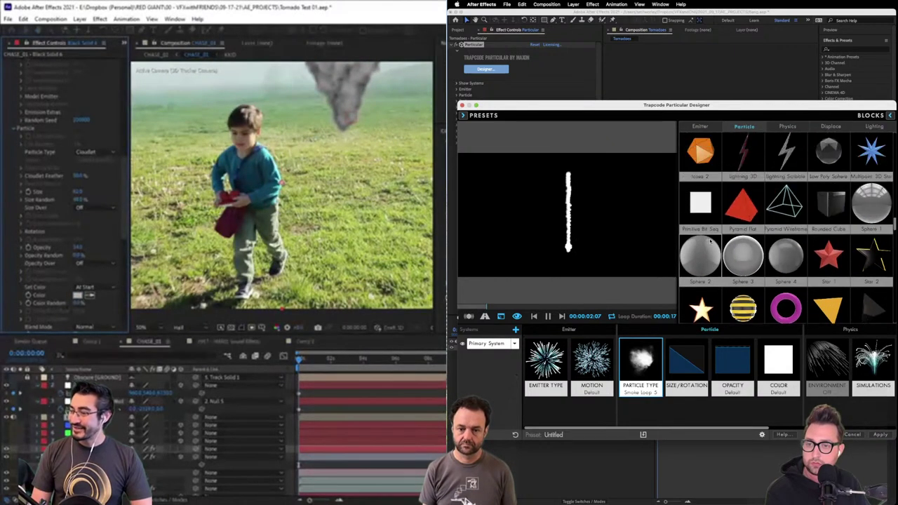
scroll(711, 242, up, 5)
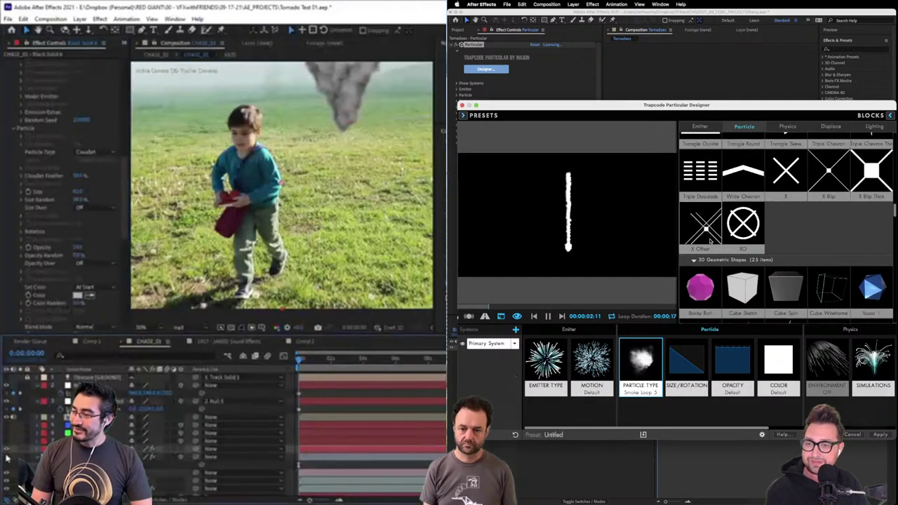
scroll(710, 241, up, 10)
key(comma)
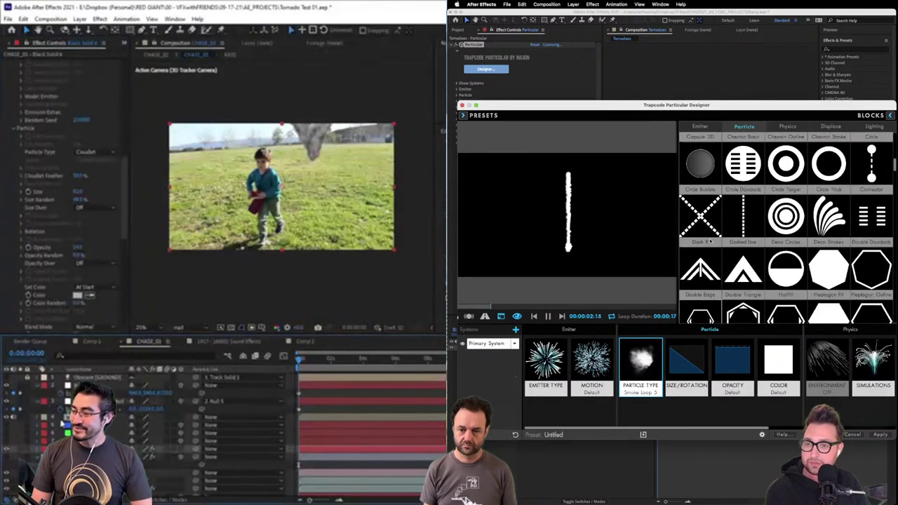
scroll(710, 241, up, 10)
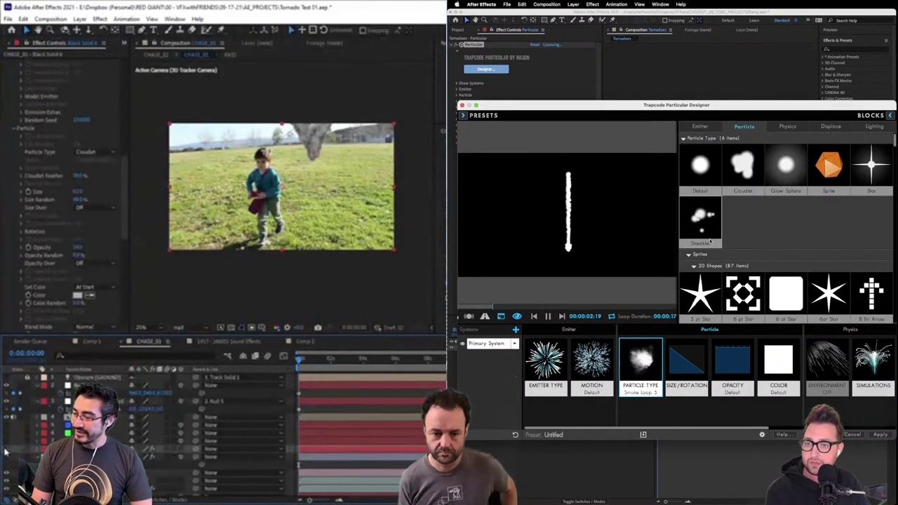
Collapse the preset categories and apply Cloud 1 from Symbols in place of Smoke Loop 5
click(695, 265)
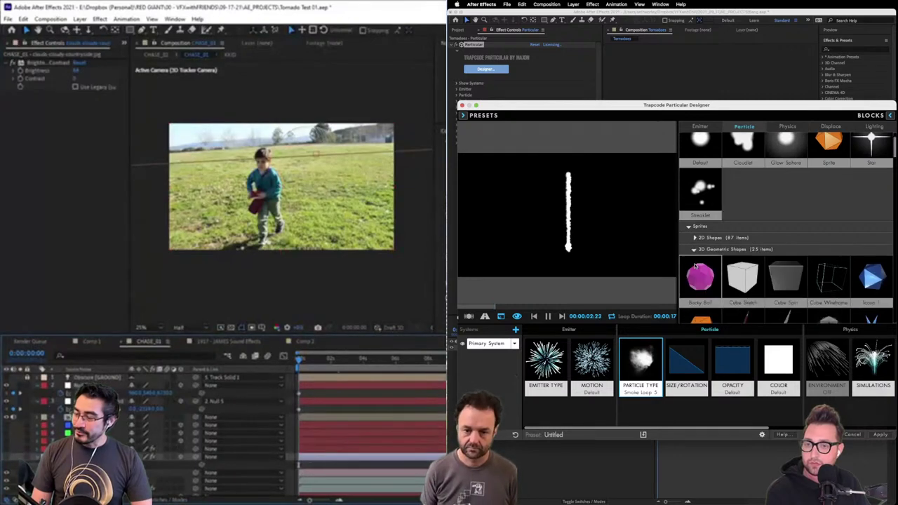
scroll(702, 210, down, 3)
click(695, 151)
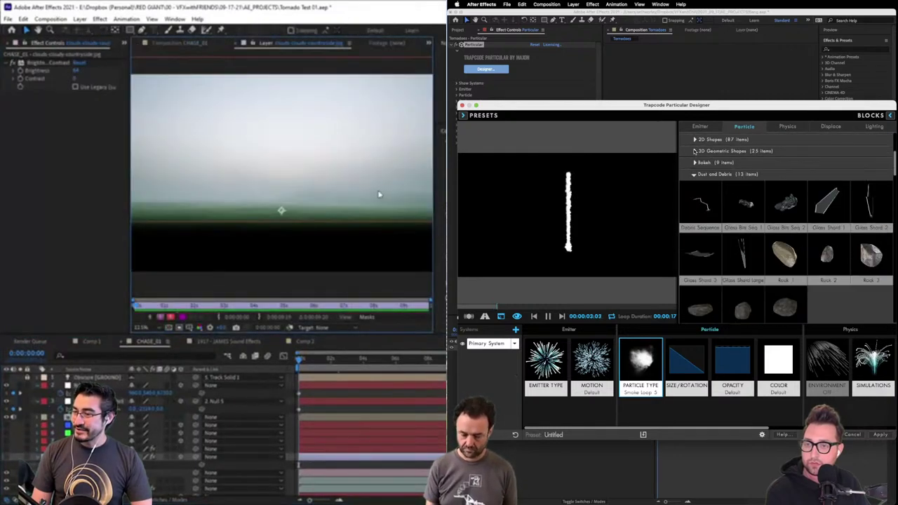
click(694, 174)
click(694, 208)
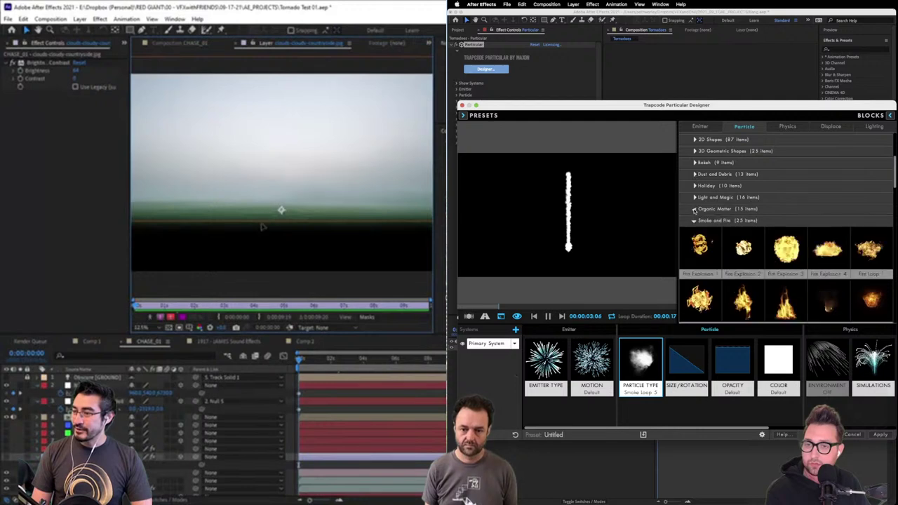
click(695, 220)
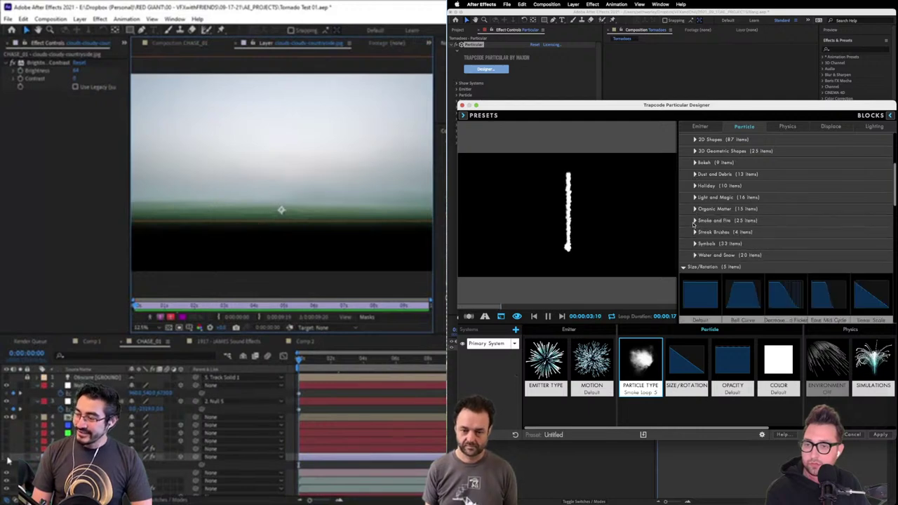
click(695, 243)
scroll(722, 244, down, 3)
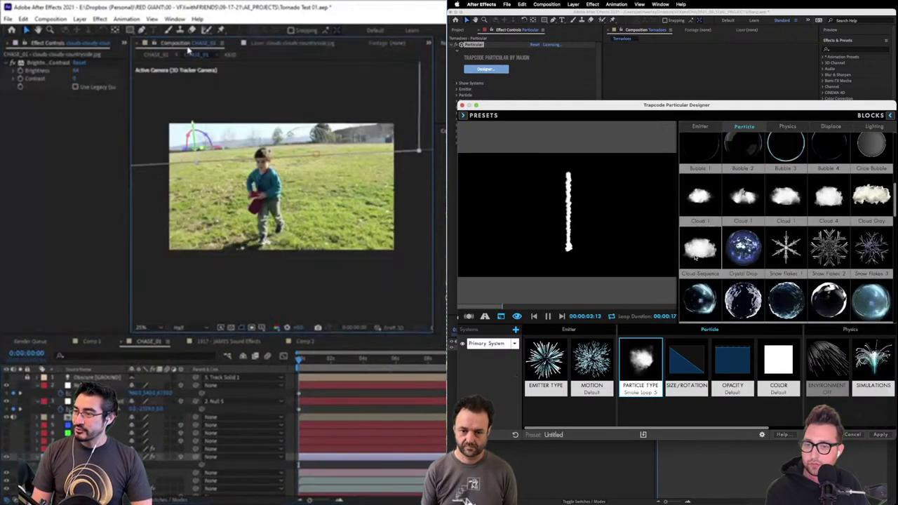
click(695, 194)
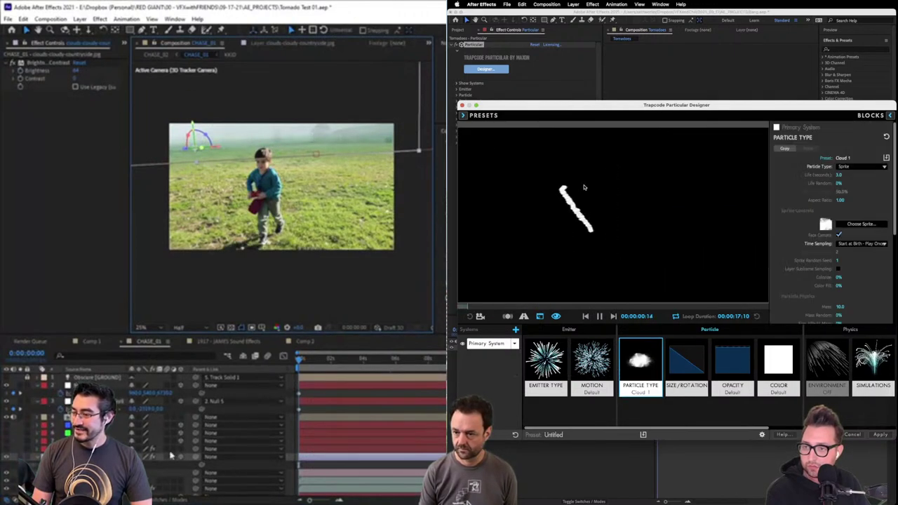
At around five seconds, set the flocking simulation's Maximum Speed to 200
click(379, 359)
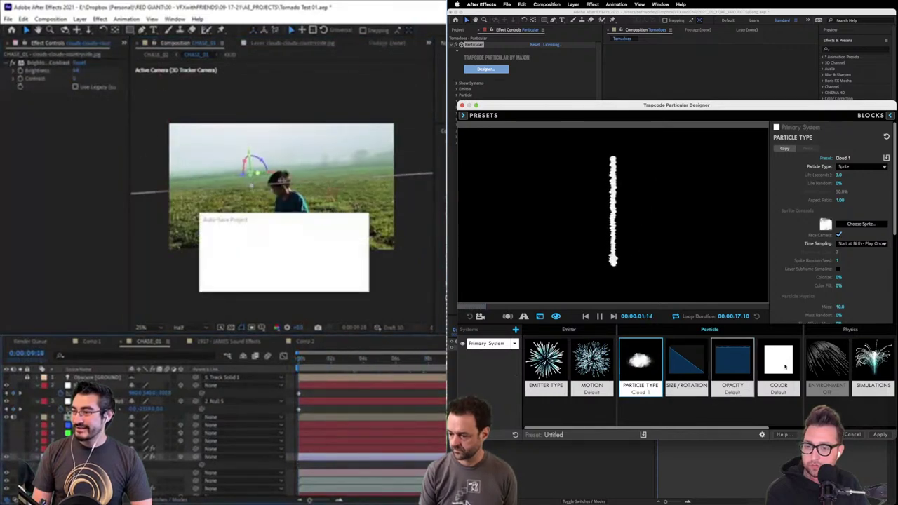
click(873, 361)
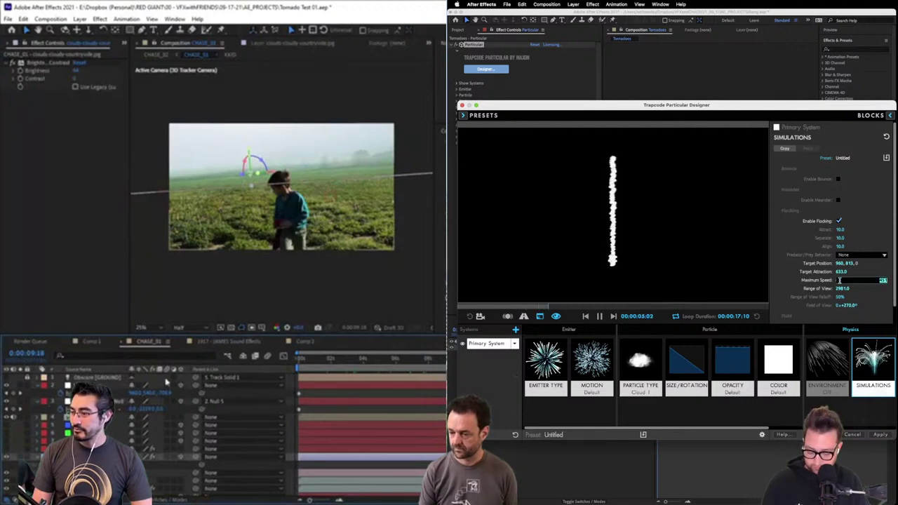
text(200)
key(Return)
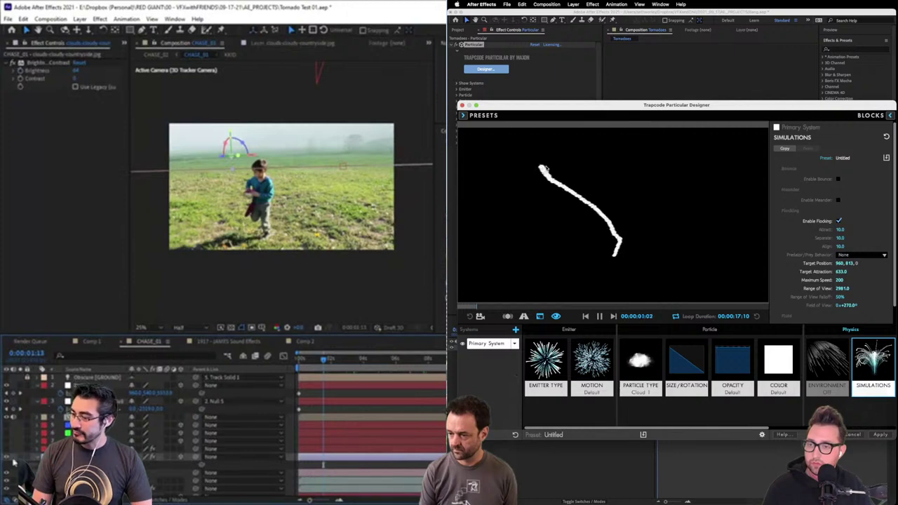
Select the Particular layer and bring up the Size/Rotation settings
click(14, 454)
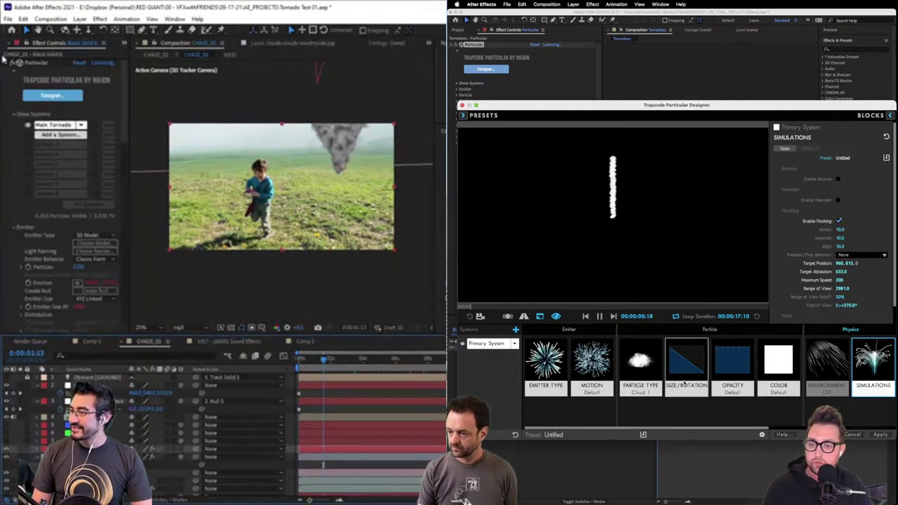
click(685, 365)
click(6, 63)
Add a new spot light layer and apply a drop-off Size over Life curve
click(80, 19)
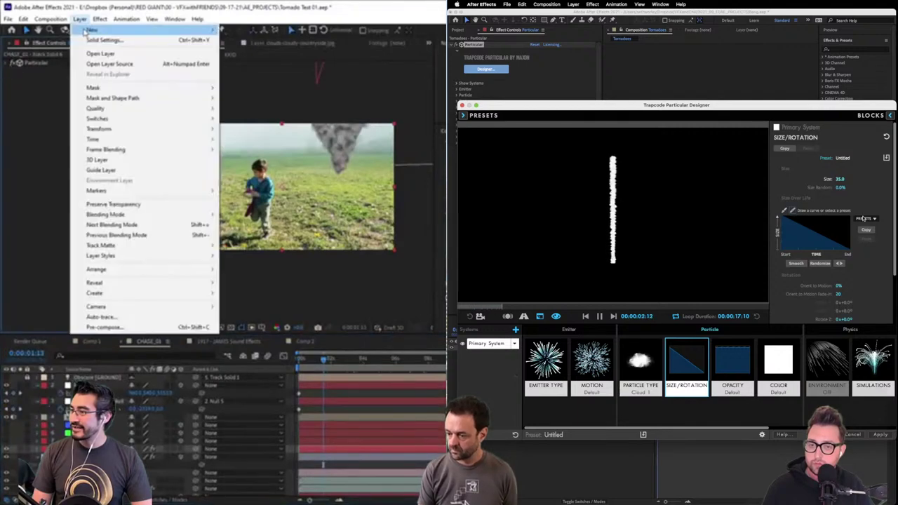
mouse_move(105, 22)
click(871, 220)
click(238, 52)
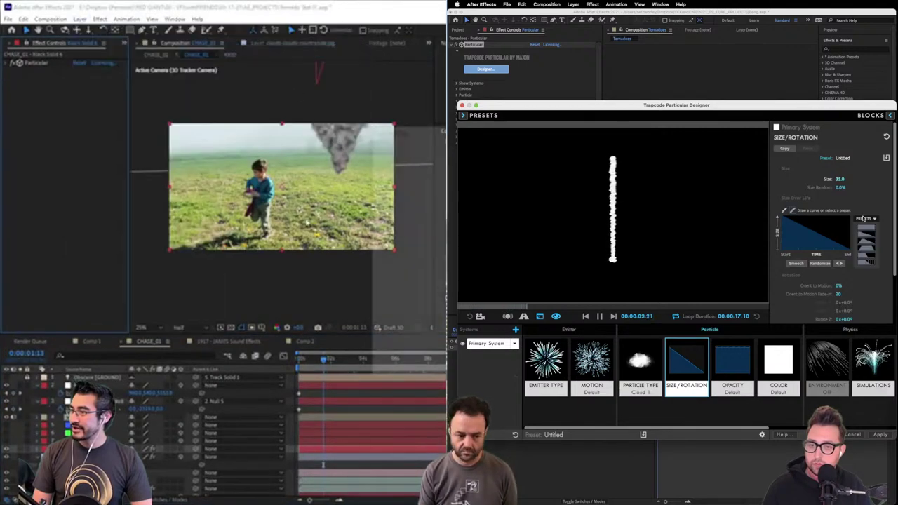
click(866, 255)
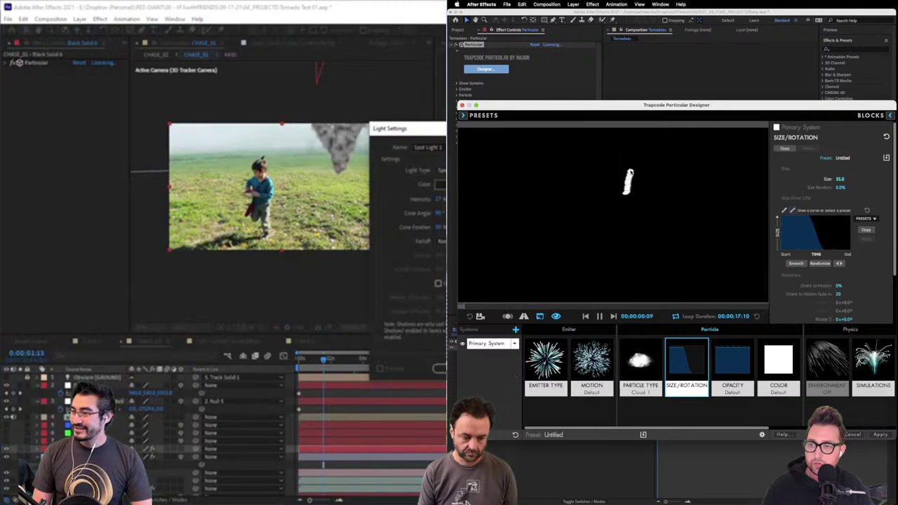
click(439, 369)
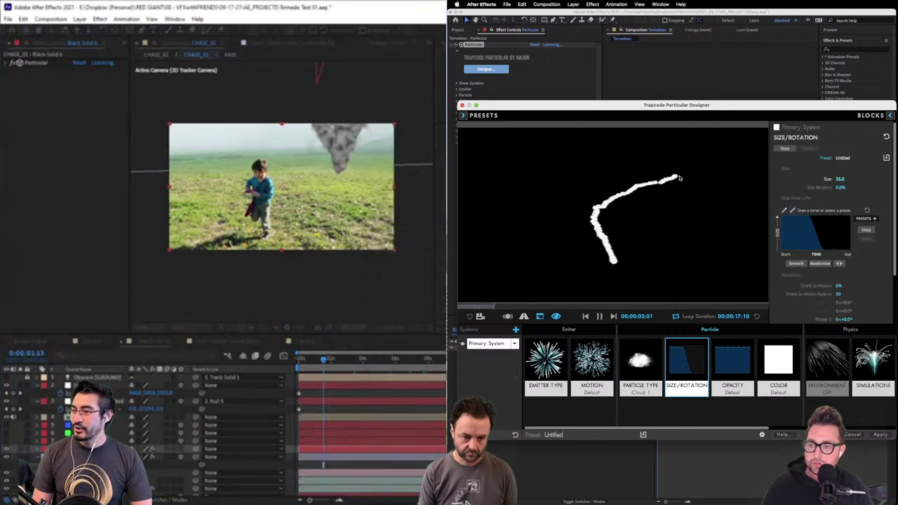
Set the particle Life to 1 second
click(642, 365)
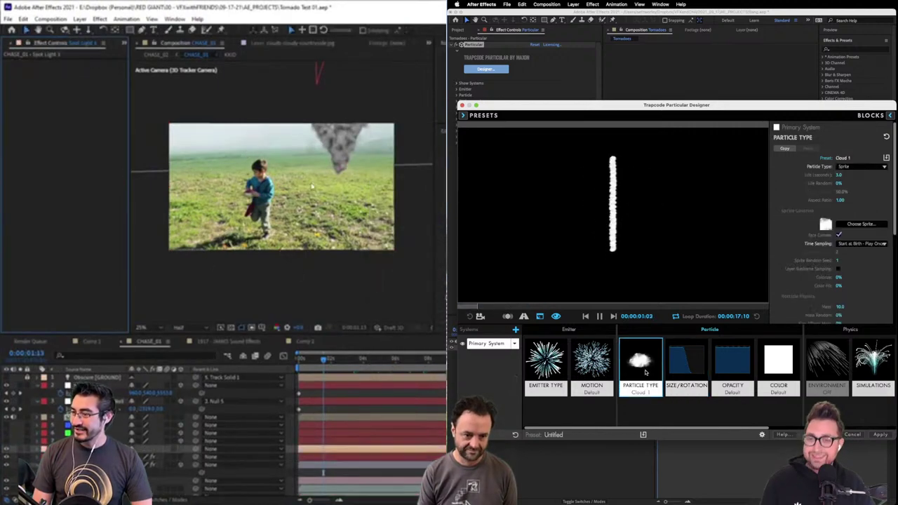
click(838, 175)
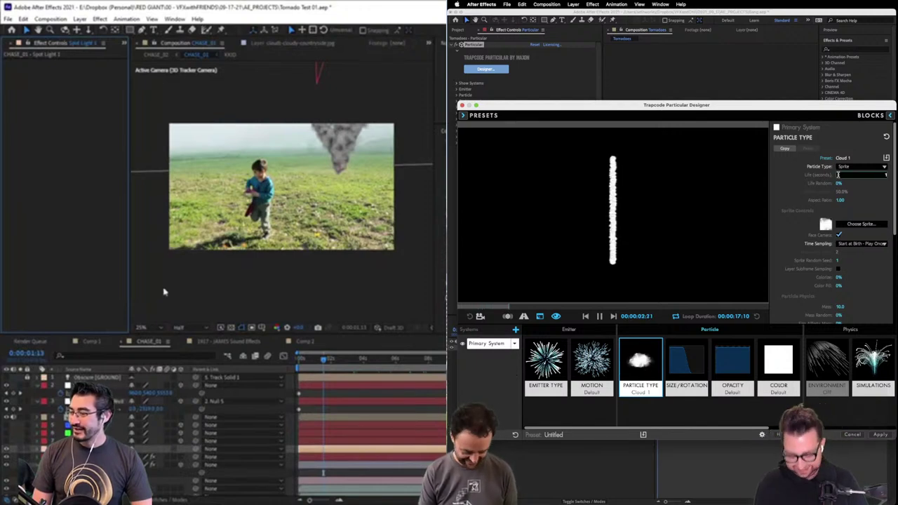
text(1)
key(Return)
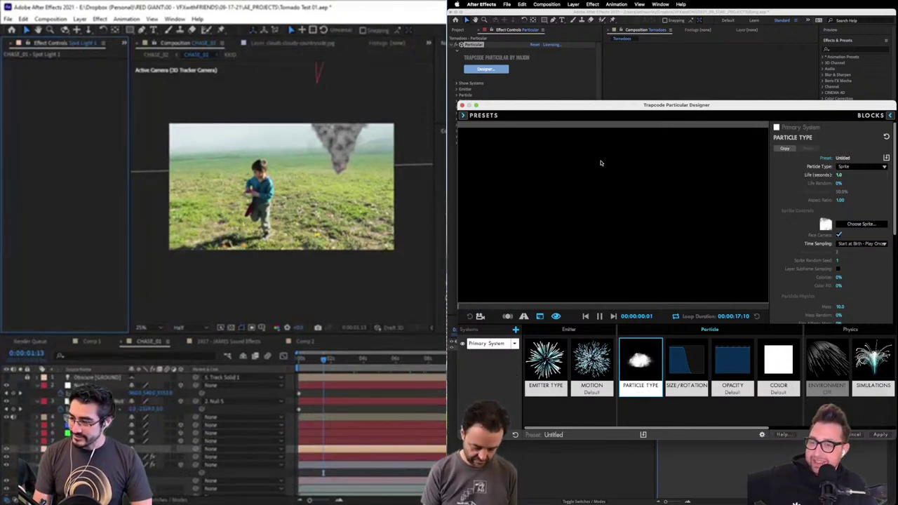
Make Size over Life a linear ramp
key(ctrl+Down)
click(686, 365)
click(12, 62)
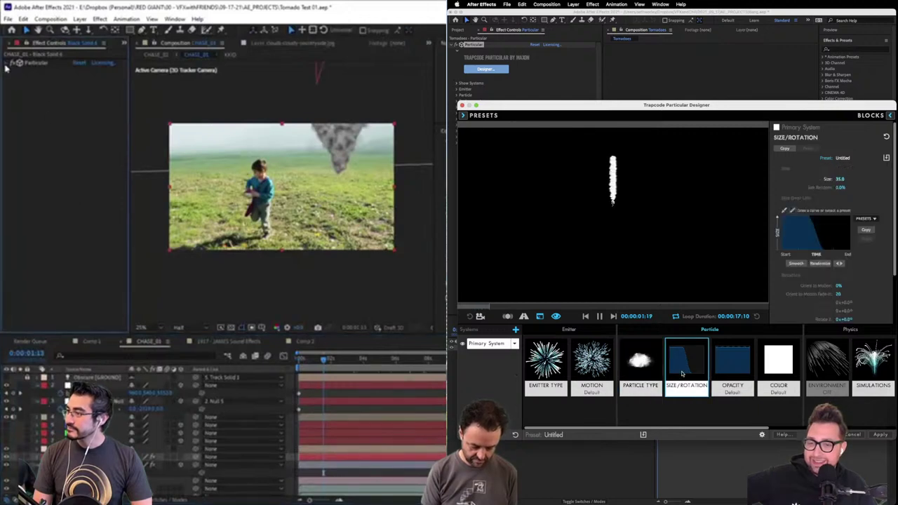
scroll(40, 210, down, 5)
scroll(40, 225, down, 3)
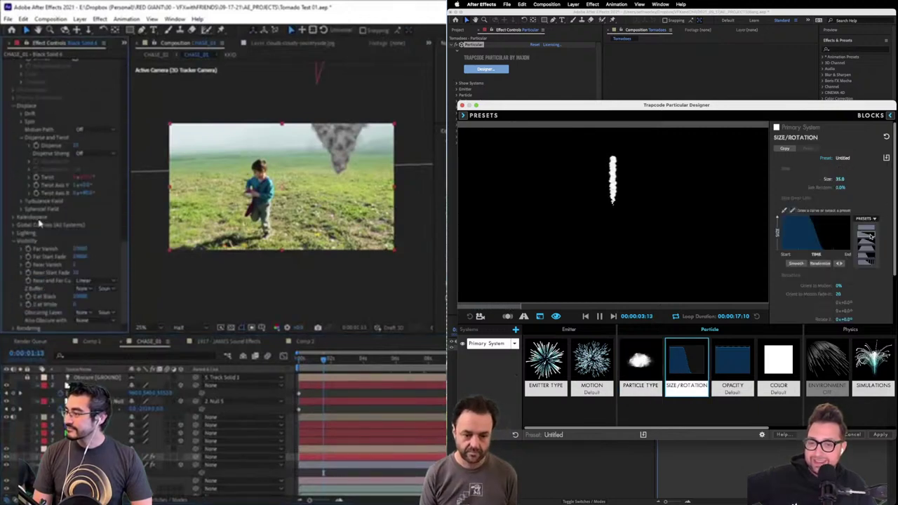
click(867, 232)
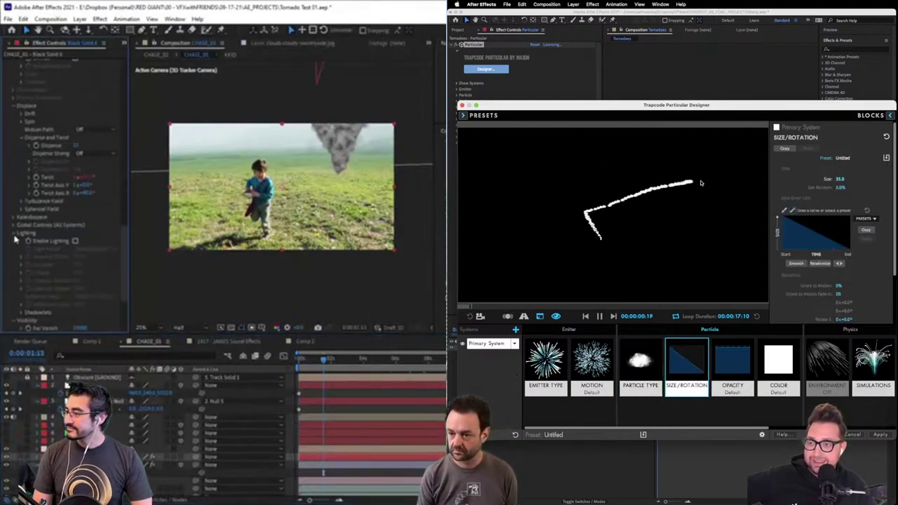
Set Particular's Light Falloff to None (AE)
click(14, 232)
scroll(78, 223, down, 1)
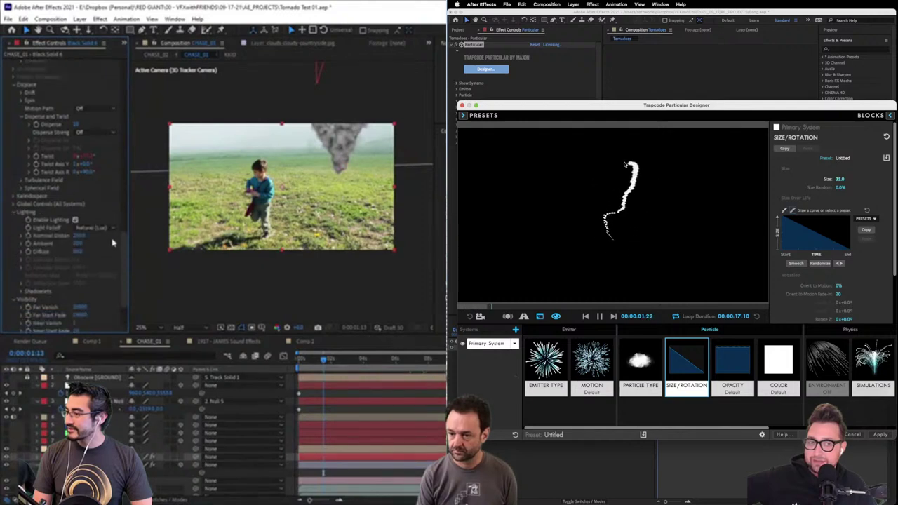
click(106, 228)
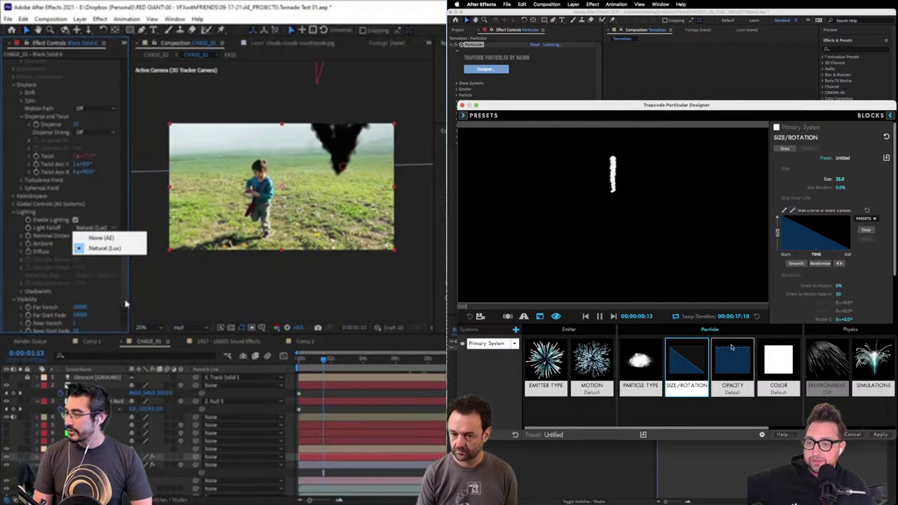
click(640, 362)
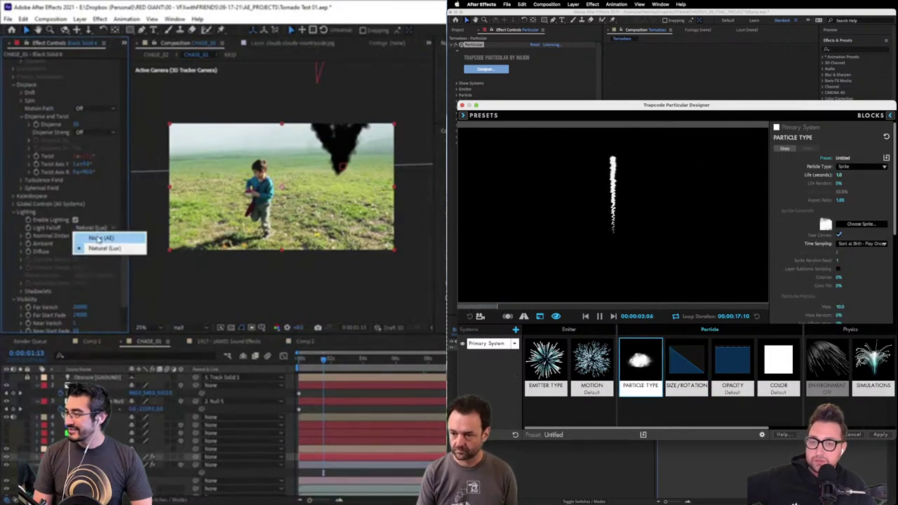
click(852, 166)
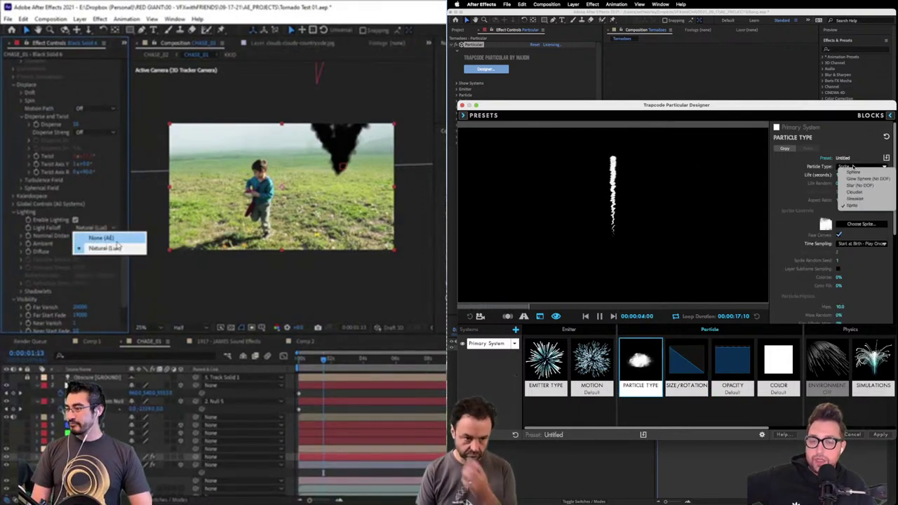
key(Escape)
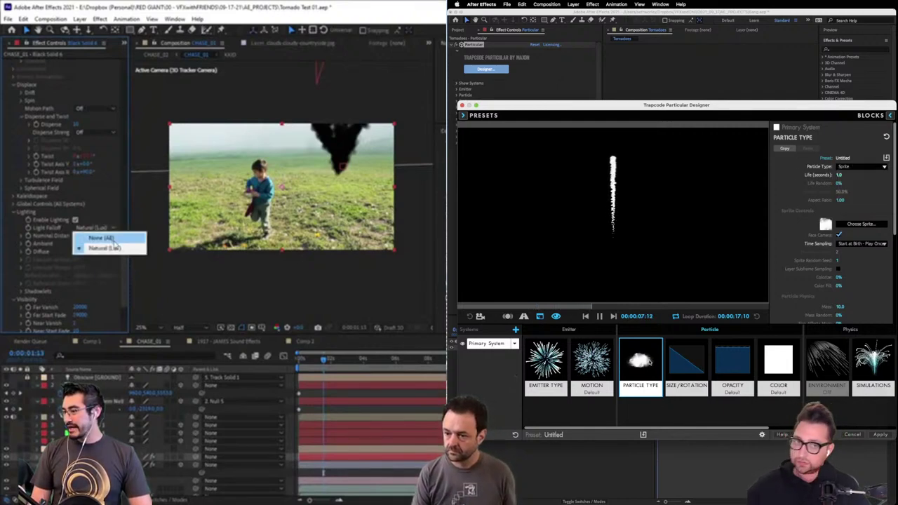
click(108, 248)
click(95, 229)
click(90, 246)
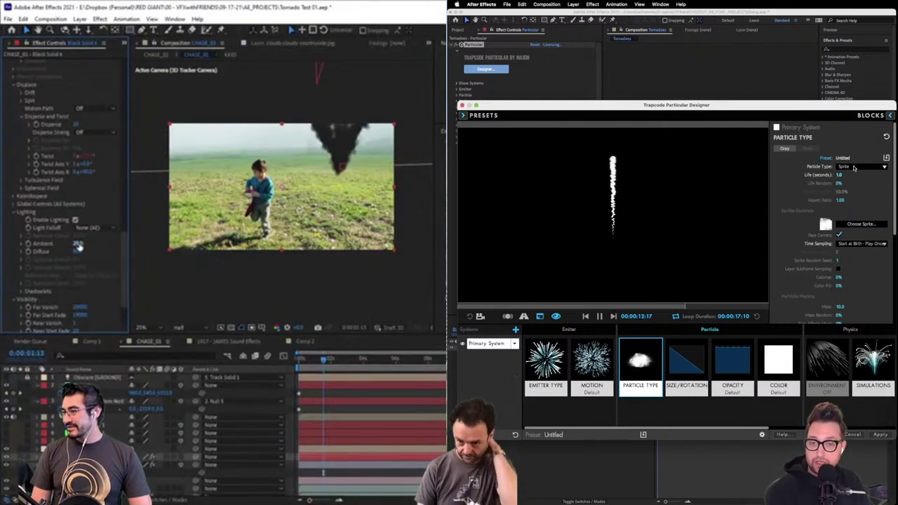
Keep the particle type as Sprite and open the sprite library
click(854, 168)
click(793, 165)
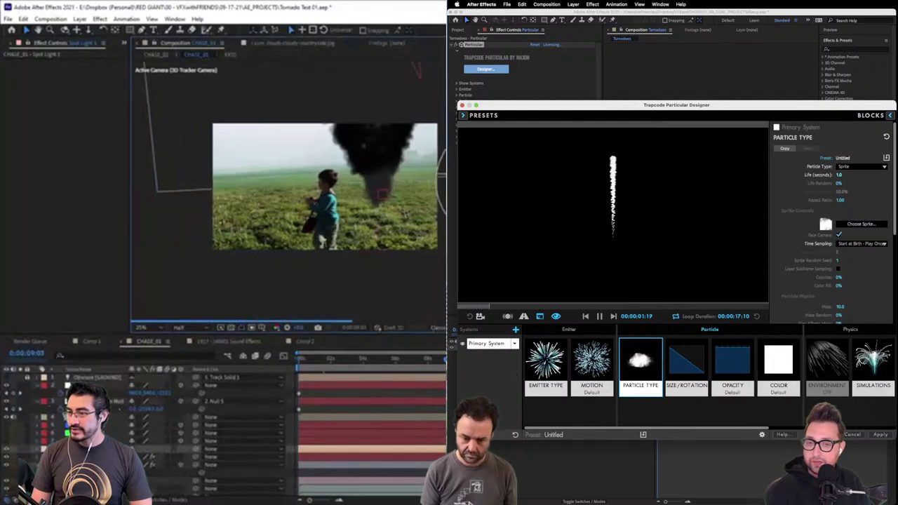
click(863, 166)
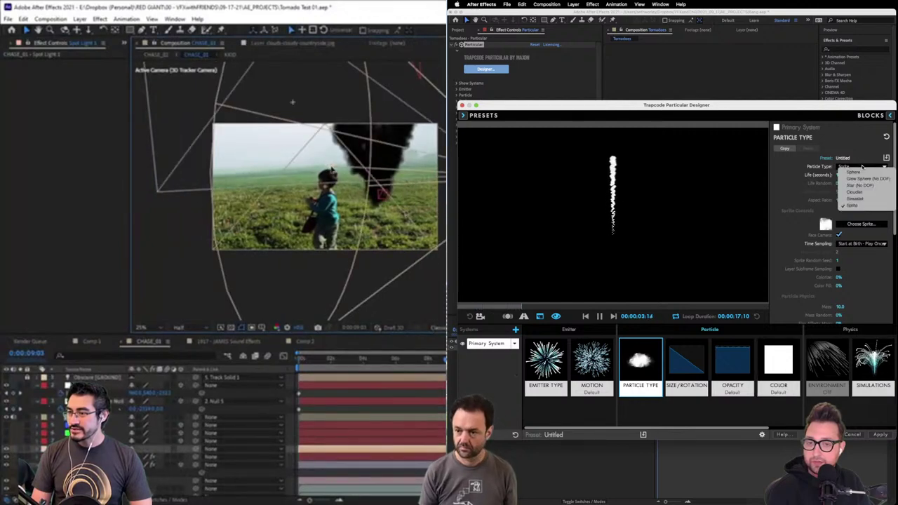
click(853, 152)
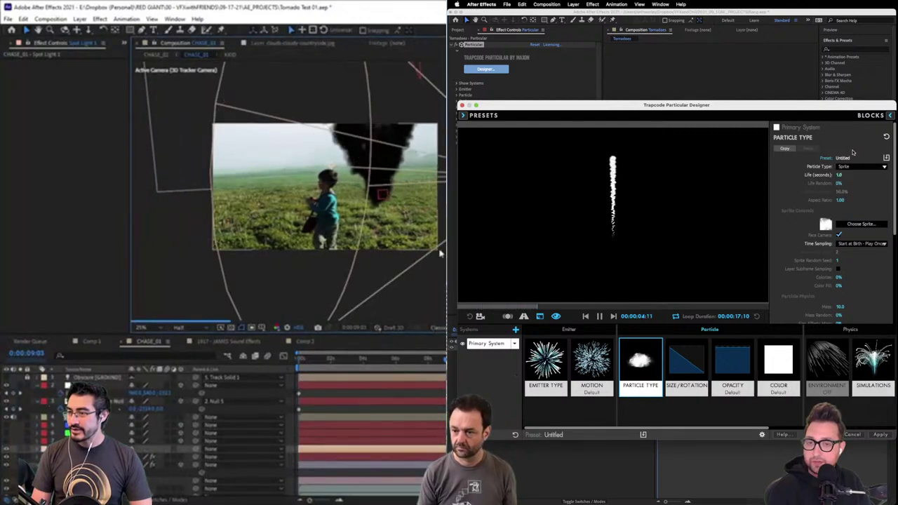
click(862, 224)
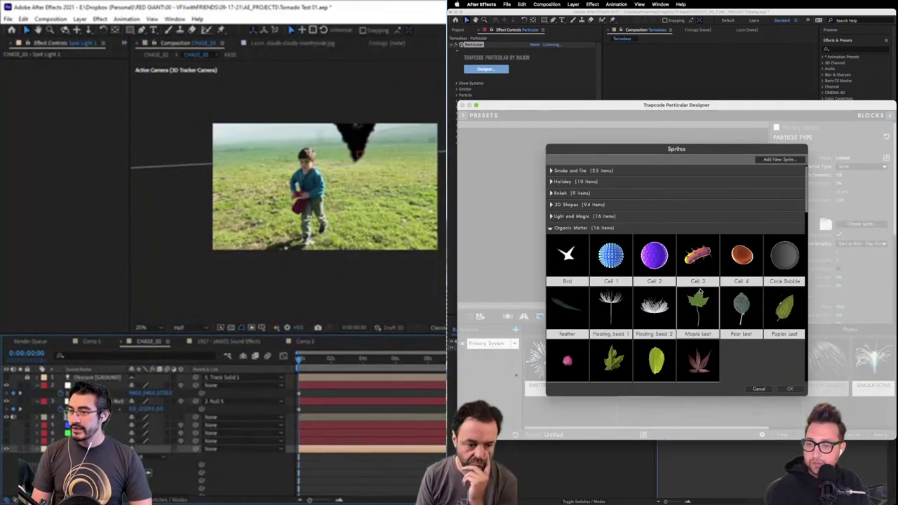
Choose Cloudsprite 3 from the sprite library as the particle sprite
scroll(700, 291, down, 10)
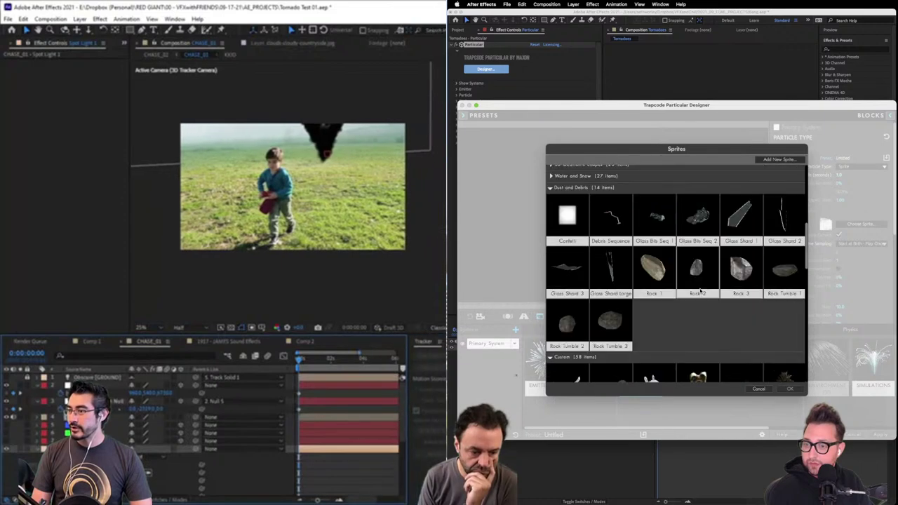
scroll(700, 291, down, 5)
scroll(700, 291, down, 5)
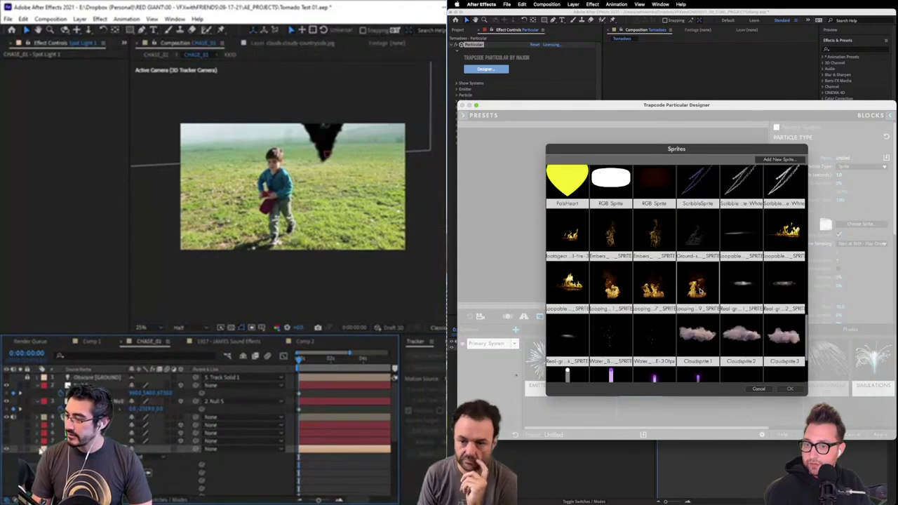
scroll(700, 292, down, 1)
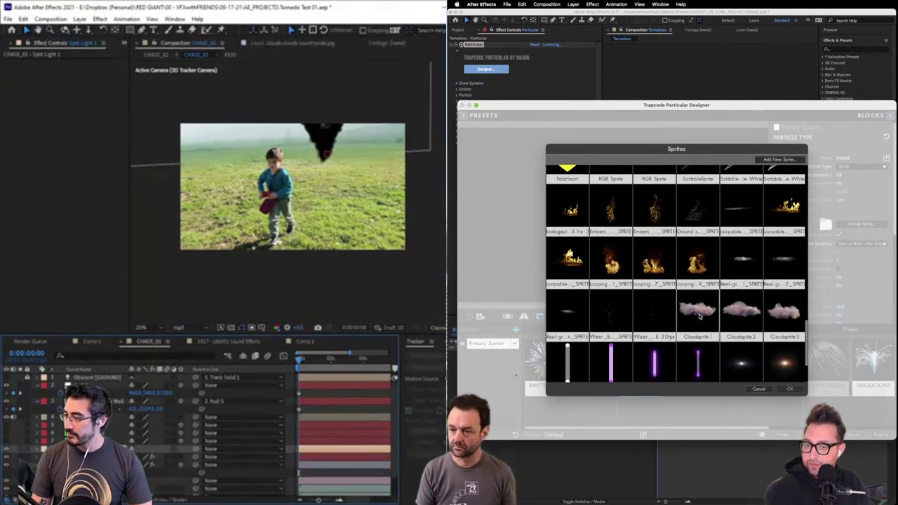
click(786, 320)
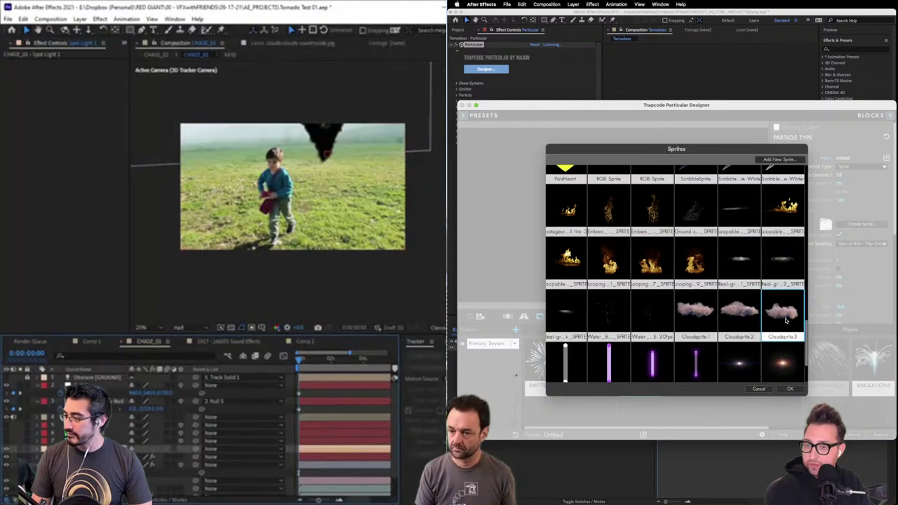
click(791, 388)
Set sprite time sampling to Random - Still Frame and test the emitter trail
scroll(112, 148, down, 3)
click(862, 244)
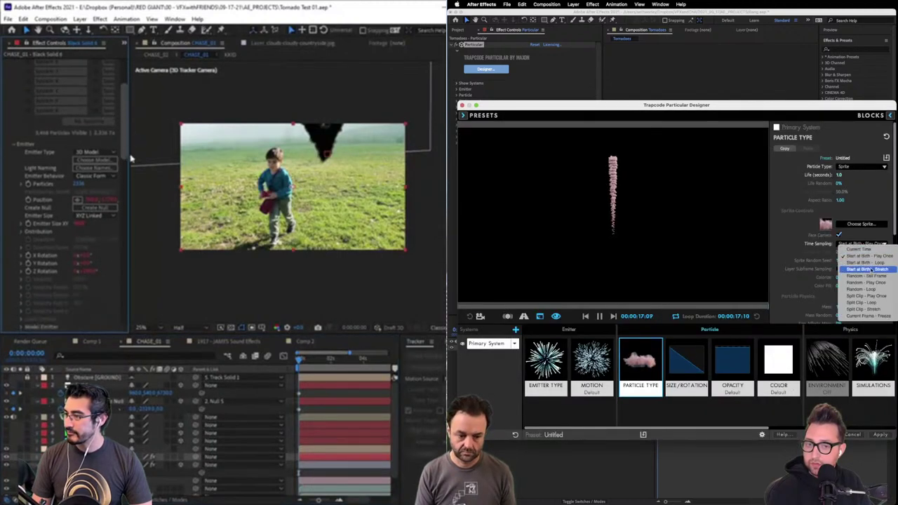
scroll(125, 159, down, 3)
drag(129, 159, 139, 162)
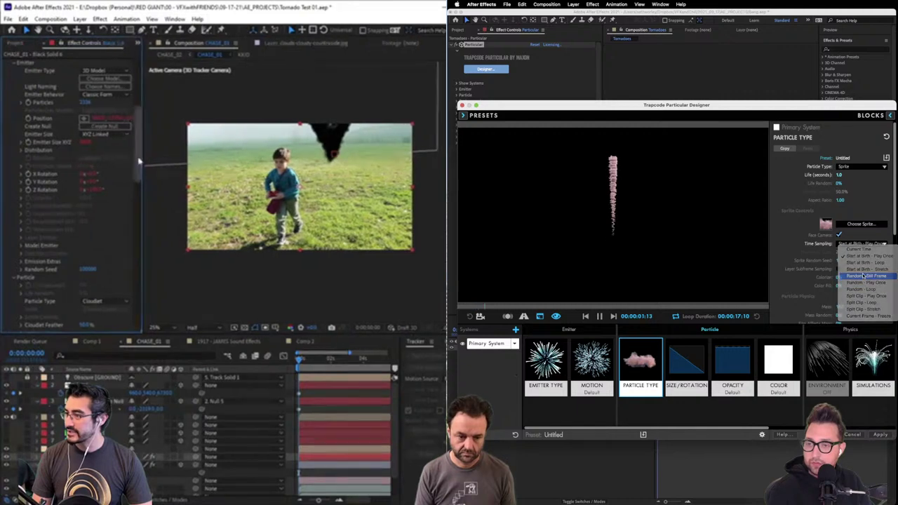
click(864, 276)
scroll(139, 162, down, 10)
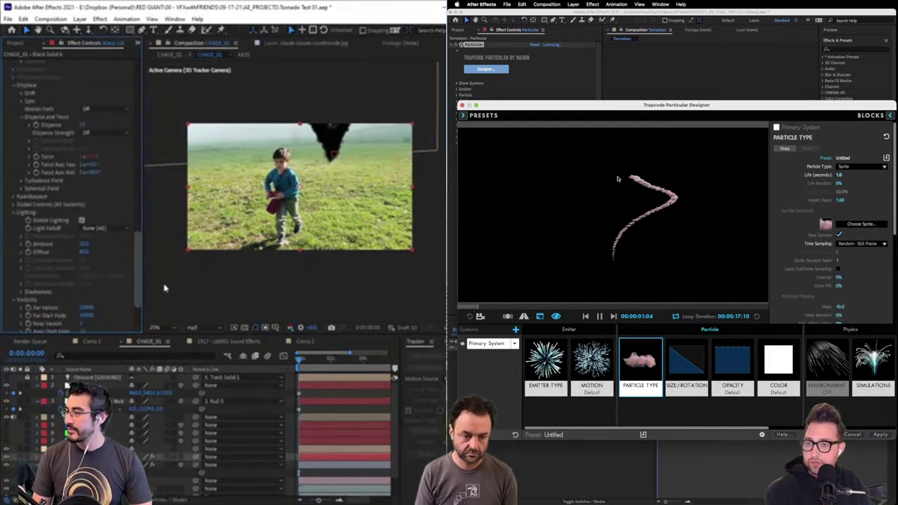
drag(555, 171, 674, 171)
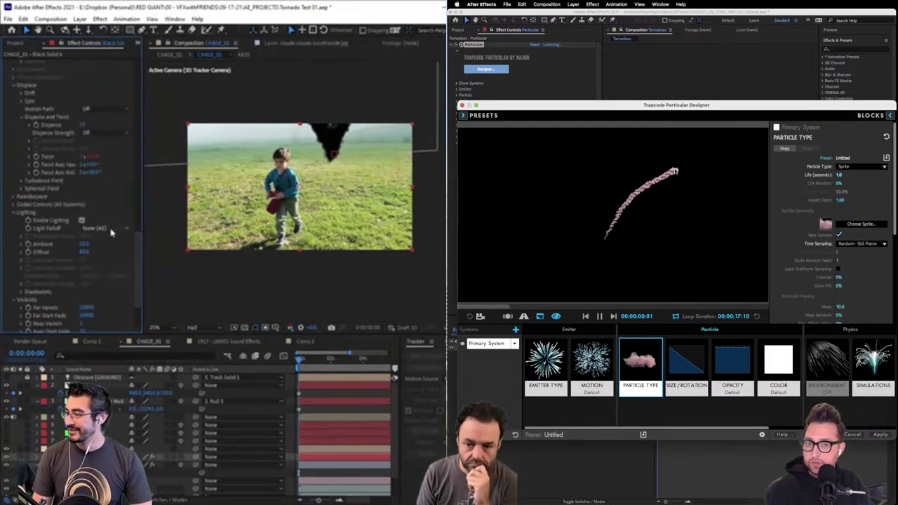
Set Light Falloff to Natural (Lux) and the particle blend mode to Screen
scroll(828, 224, down, 5)
click(95, 228)
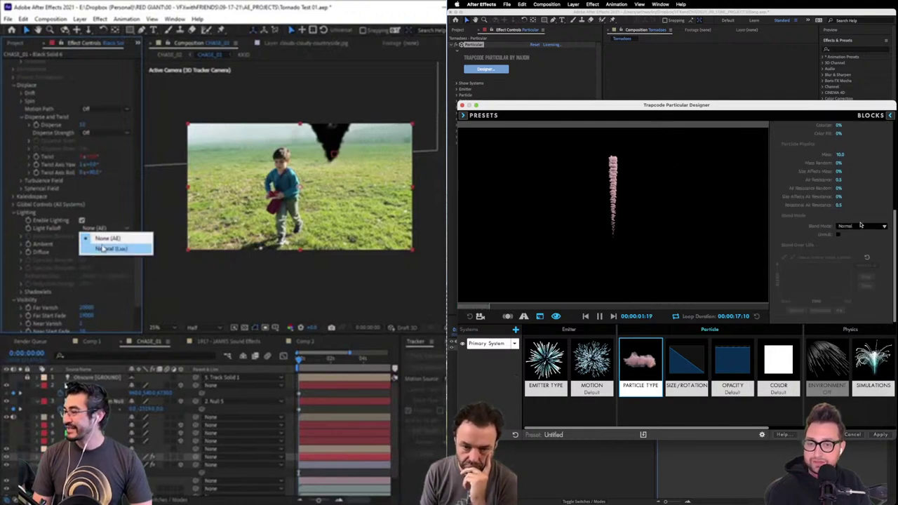
click(862, 227)
click(104, 249)
click(854, 245)
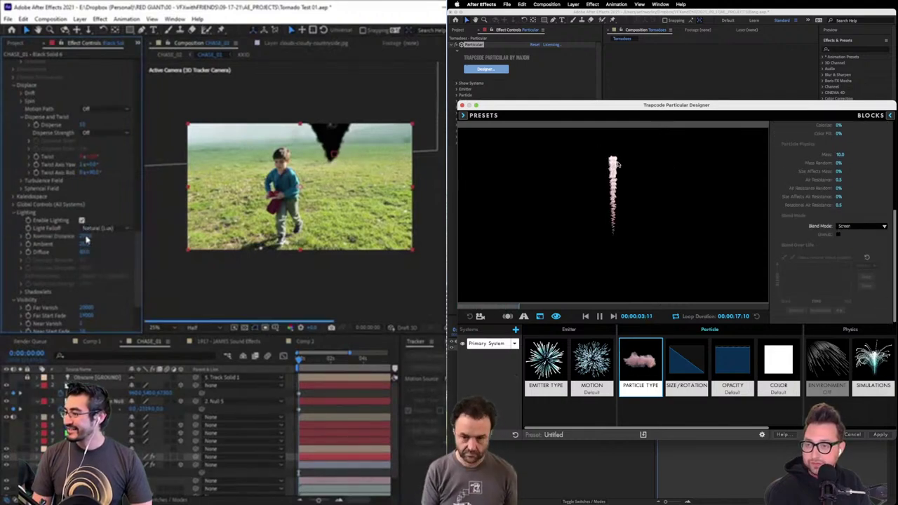
drag(651, 162, 559, 159)
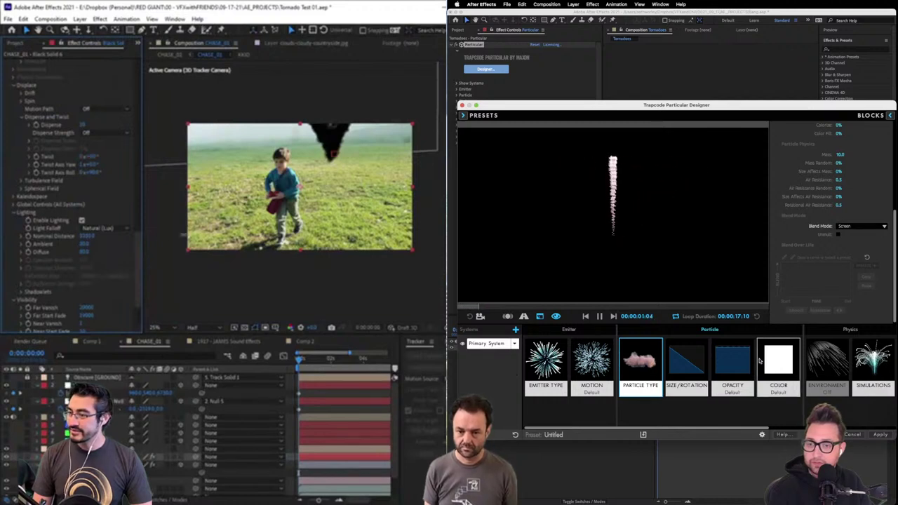
Bring up Size/Rotation, select the spot light and switch to Custom View 1 at frame 0
click(695, 374)
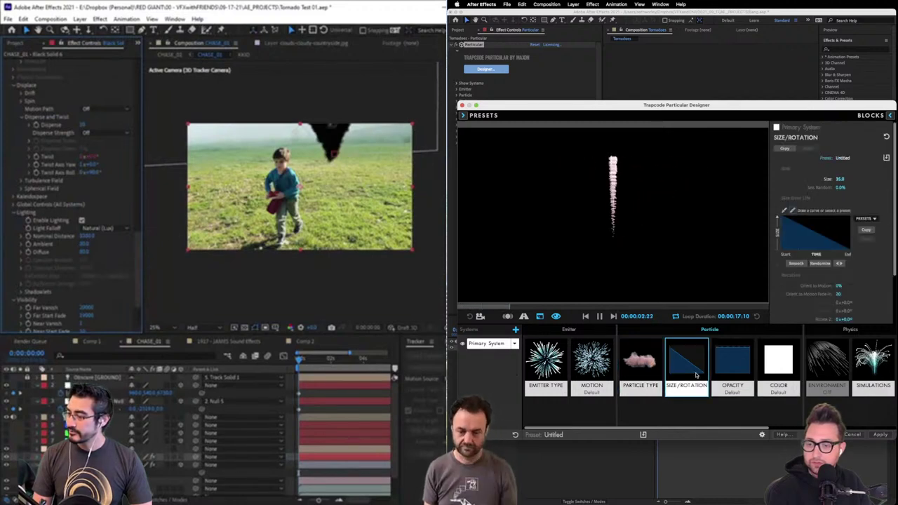
click(231, 453)
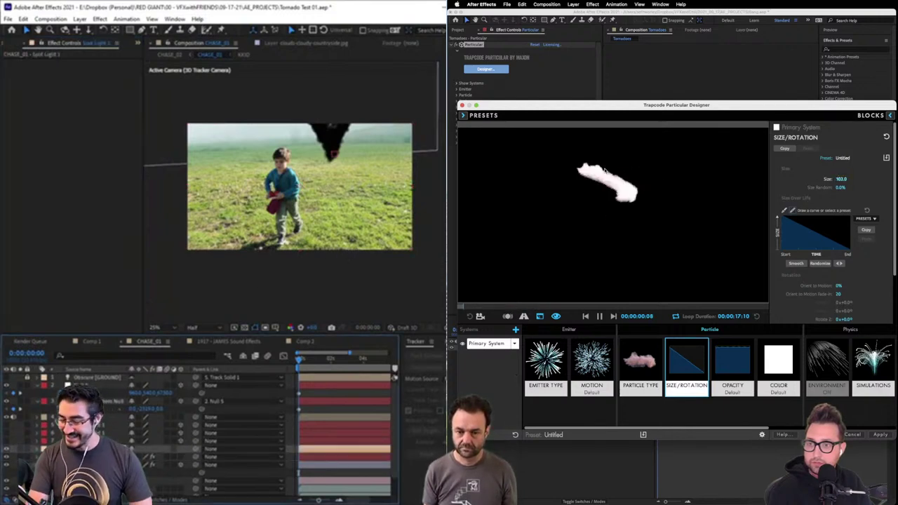
key(F11)
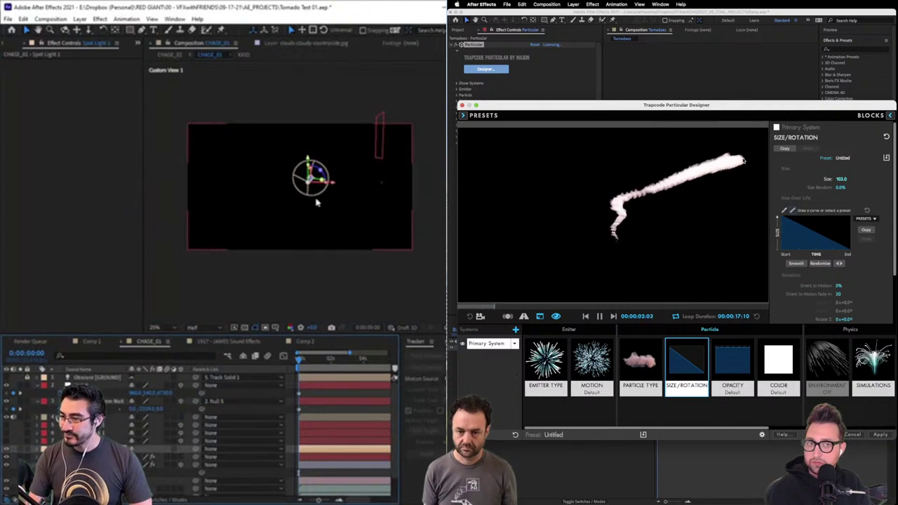
click(317, 365)
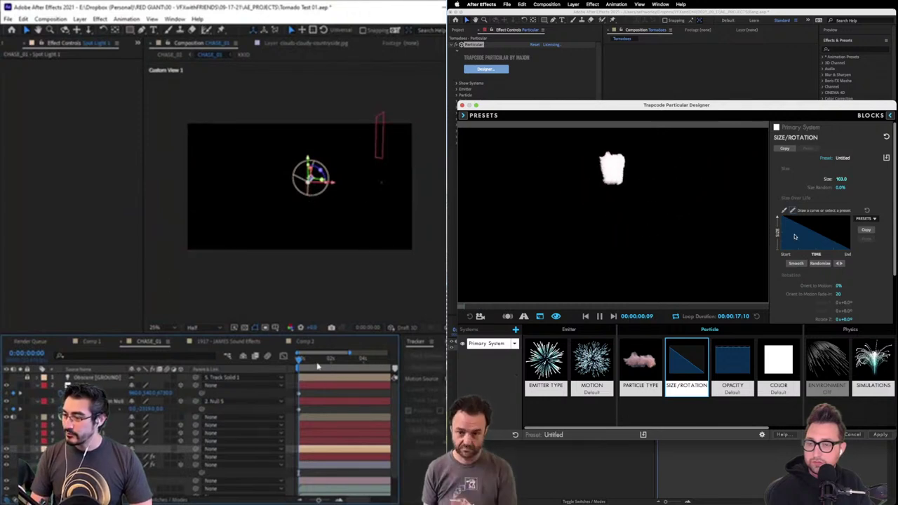
drag(370, 364, 264, 358)
click(641, 372)
Make the particles Cloudlets with a size of 22
click(862, 167)
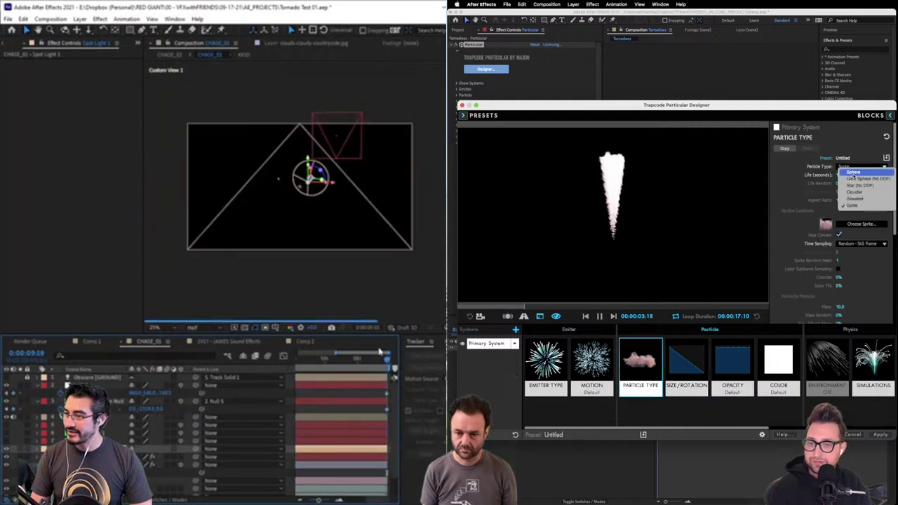
click(856, 192)
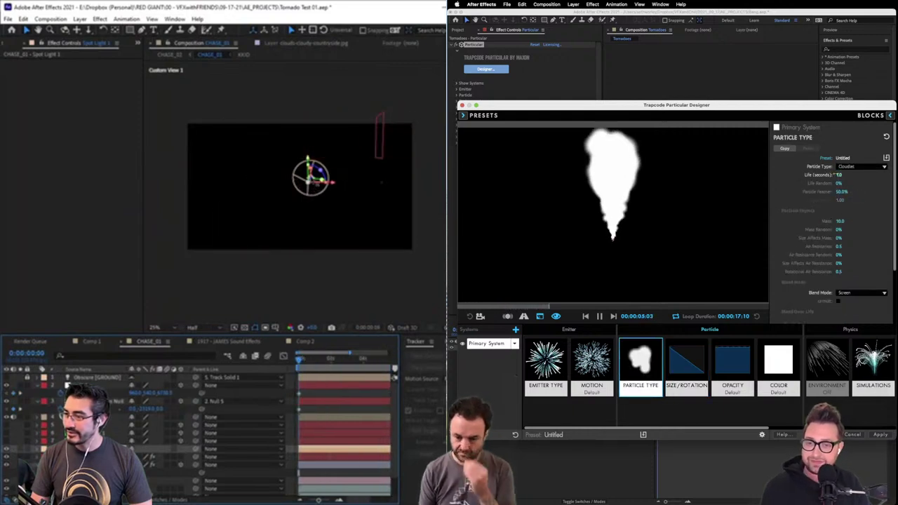
click(686, 365)
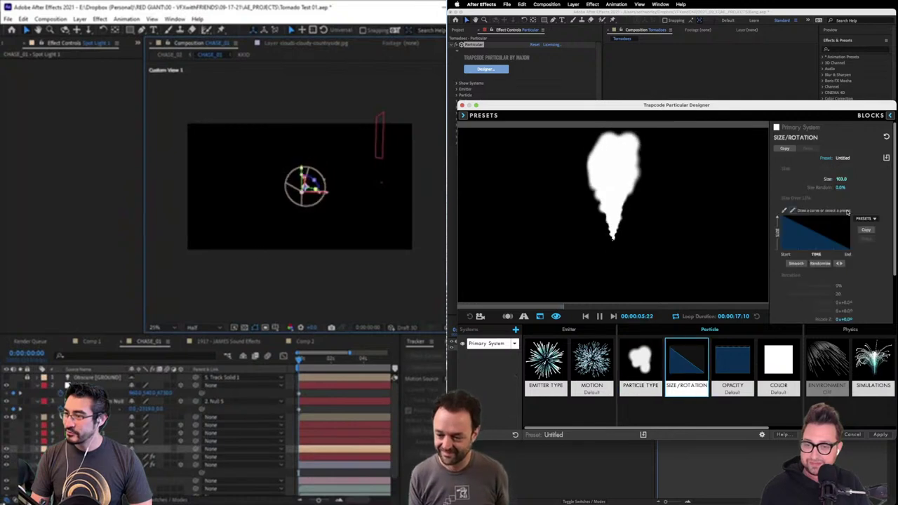
text(0)
key(Return)
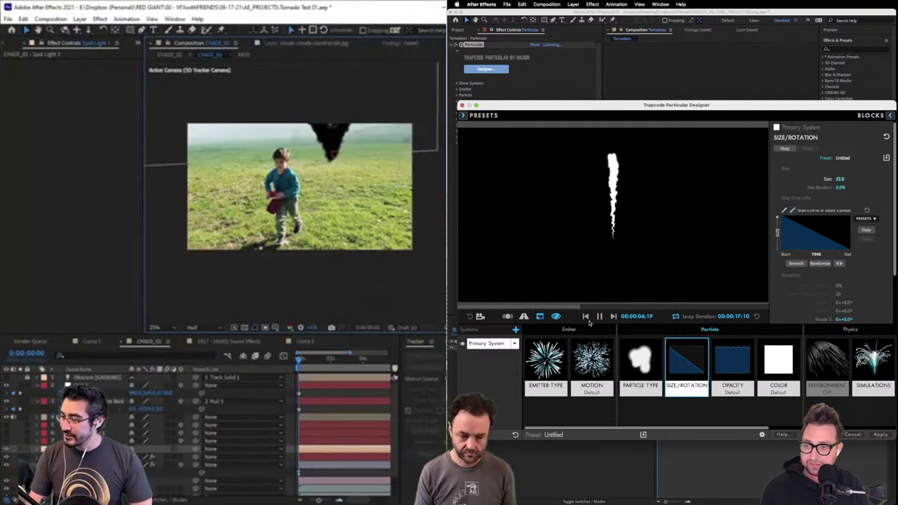
Switch the particle blend mode from Screen to Normal
scroll(861, 301, down, 3)
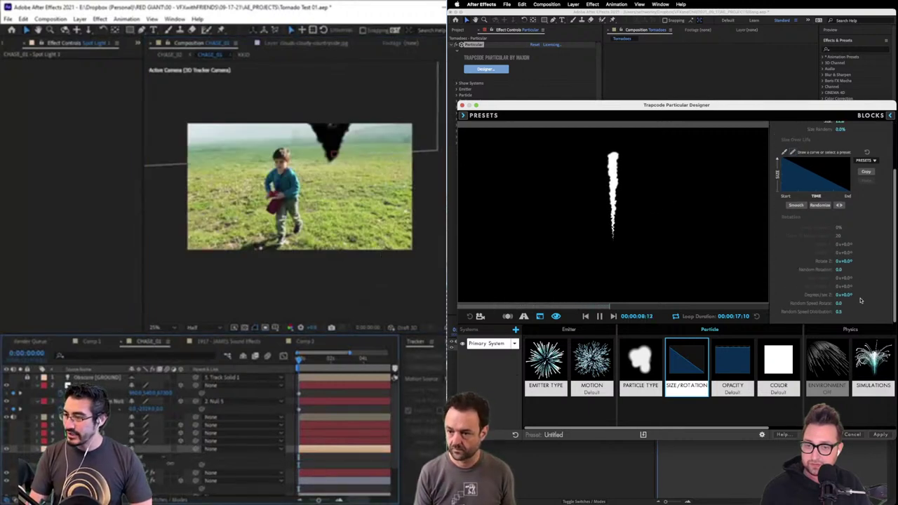
click(640, 365)
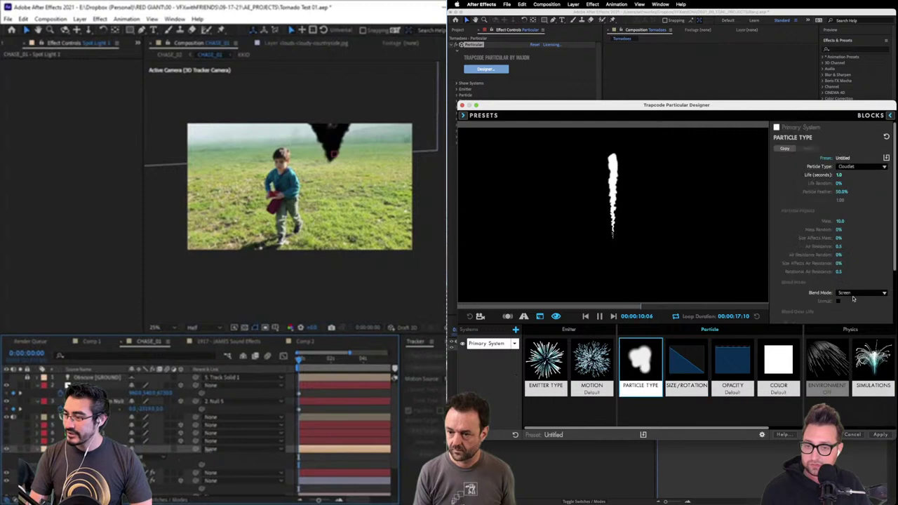
click(854, 294)
click(860, 299)
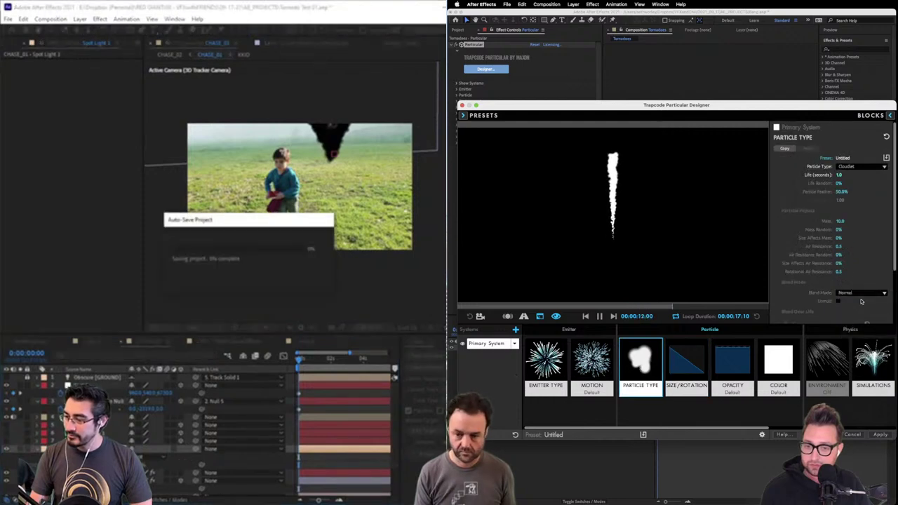
Set the particle Opacity to 10 and check the Simulations settings
click(730, 372)
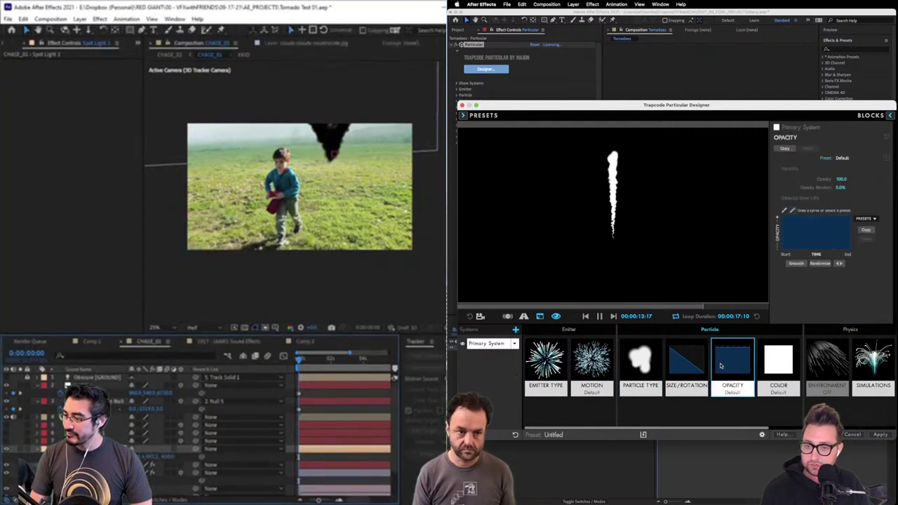
click(842, 179)
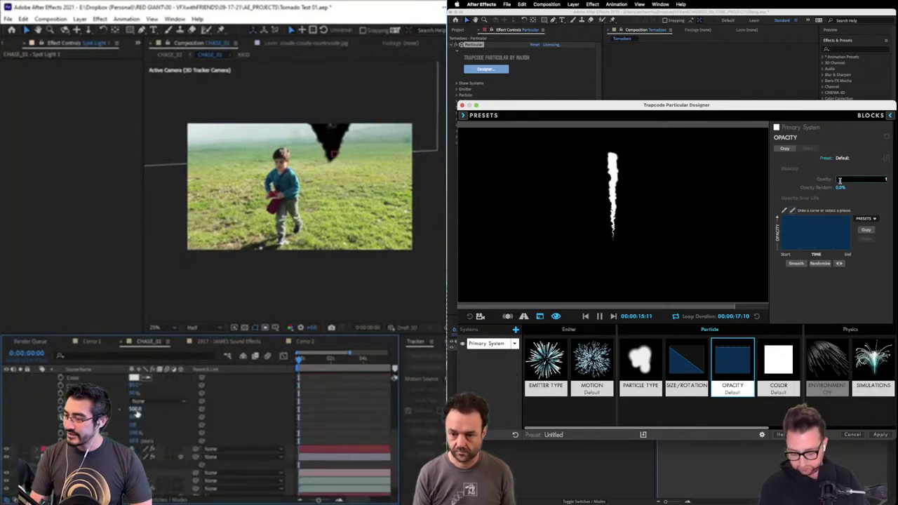
key(Return)
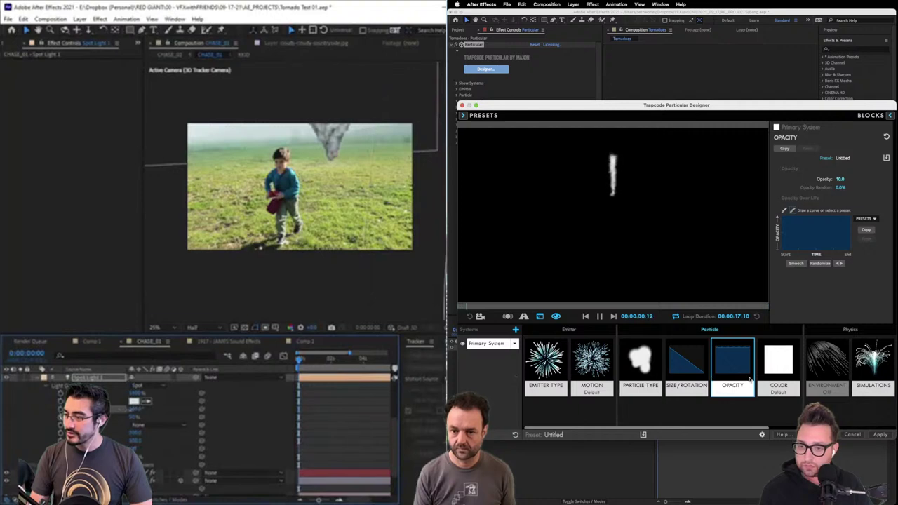
click(871, 372)
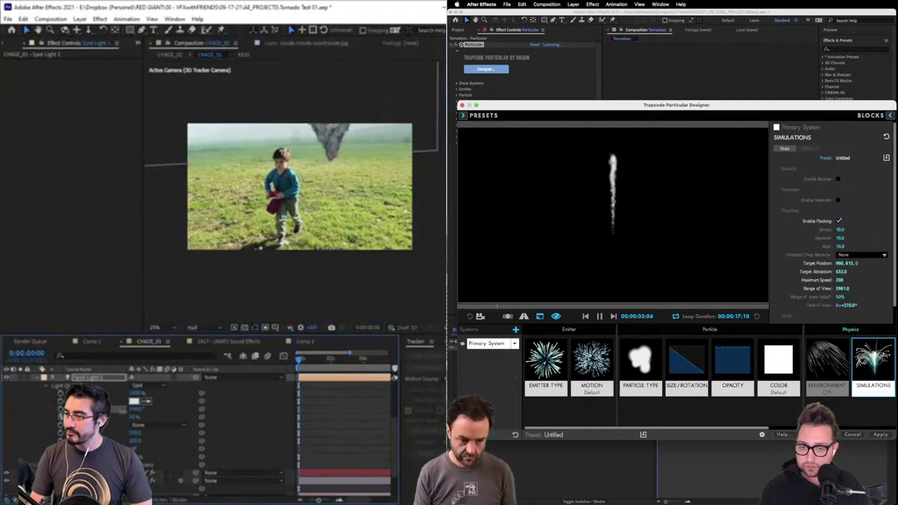
key(p)
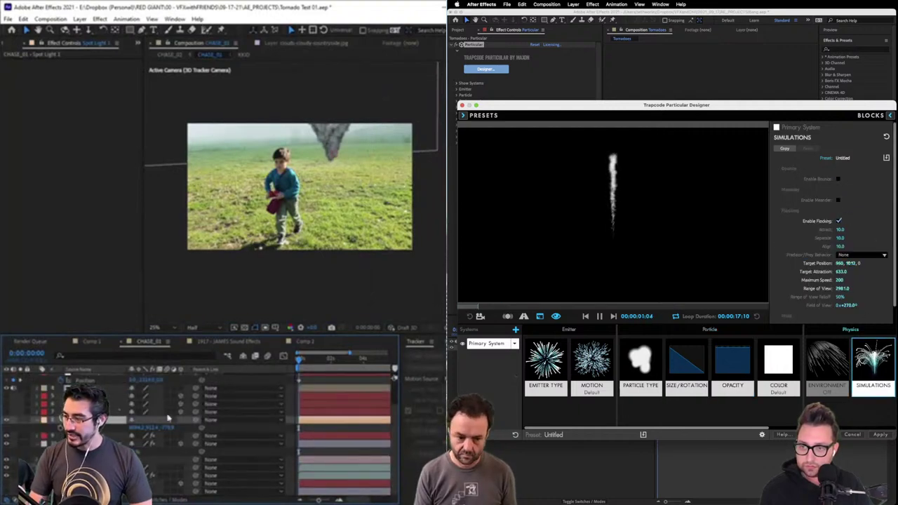
click(638, 373)
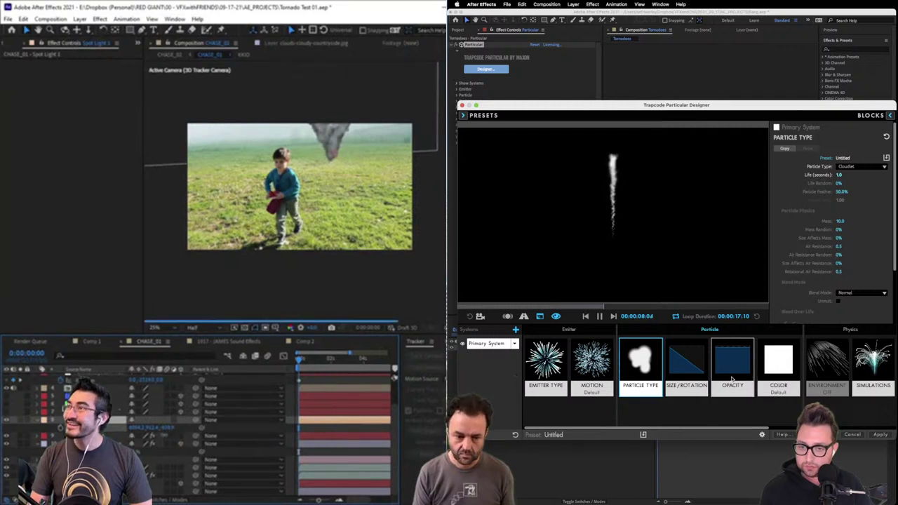
Set particle Life to 2 seconds and Size to 46, sweeping the emitter to preview the trail
click(839, 174)
text(2)
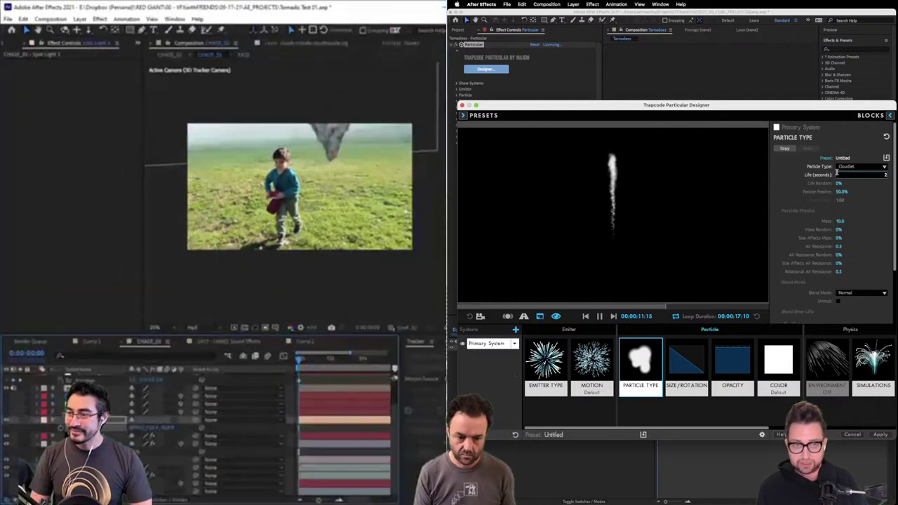
key(Return)
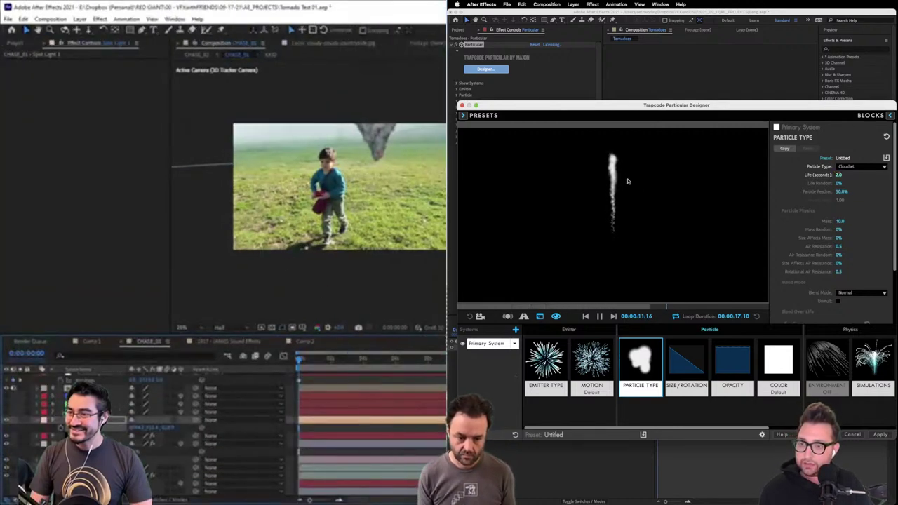
mouse_move(627, 180)
mouse_down()
mouse_move(542, 166)
mouse_move(667, 171)
mouse_move(588, 156)
mouse_up()
drag(652, 159, 730, 167)
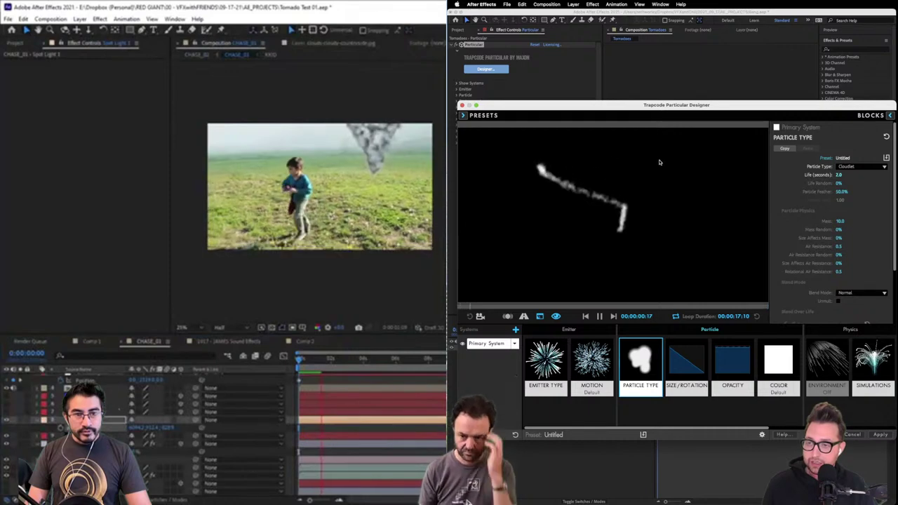
mouse_move(726, 165)
mouse_down()
mouse_move(635, 146)
mouse_move(504, 146)
mouse_move(598, 152)
mouse_move(605, 162)
mouse_move(662, 150)
mouse_move(697, 164)
mouse_up()
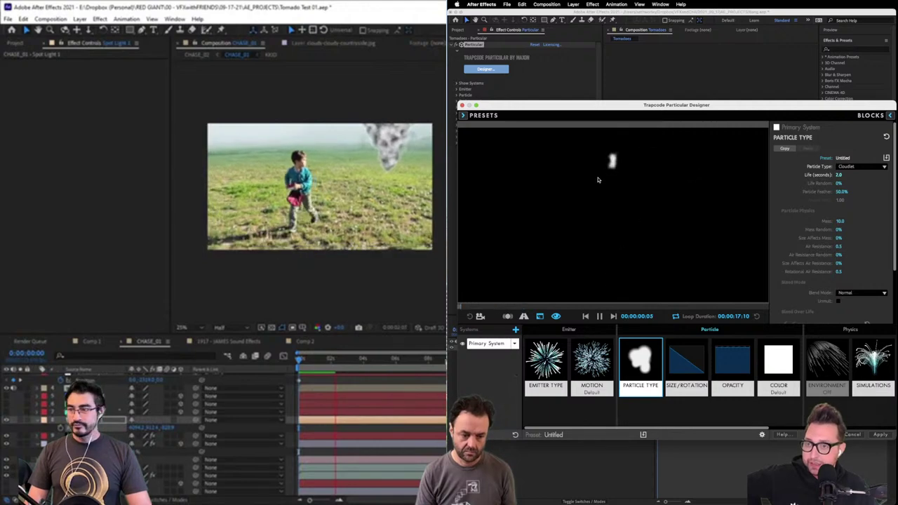
click(377, 293)
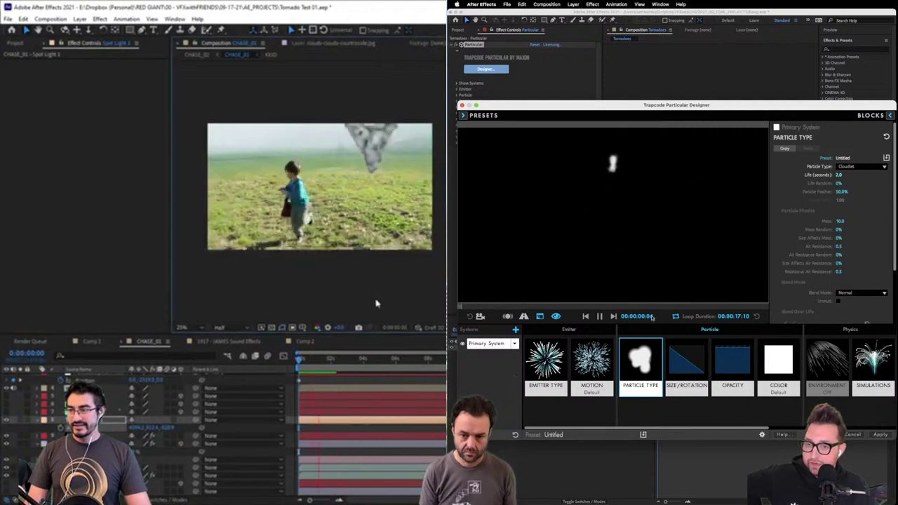
click(682, 391)
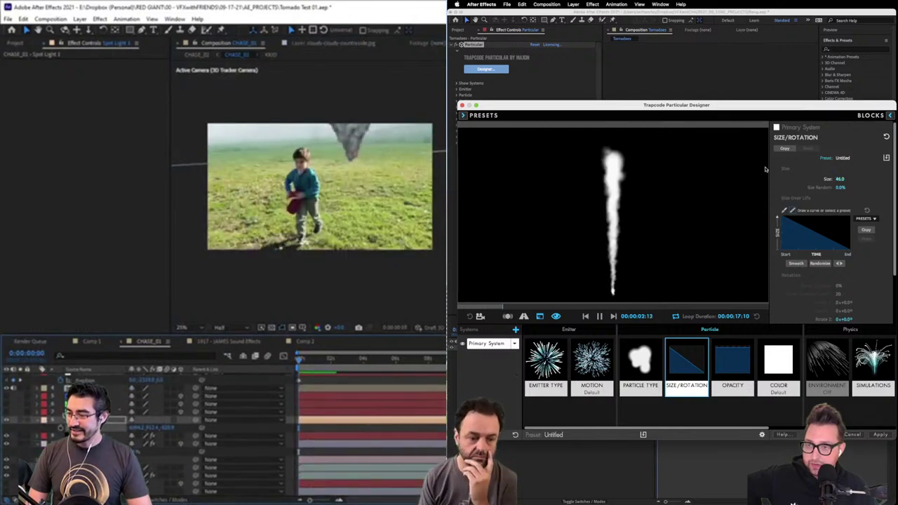
Reveal the Particular layer's expressions and apply a fade-in, fade-out opacity curve
click(133, 435)
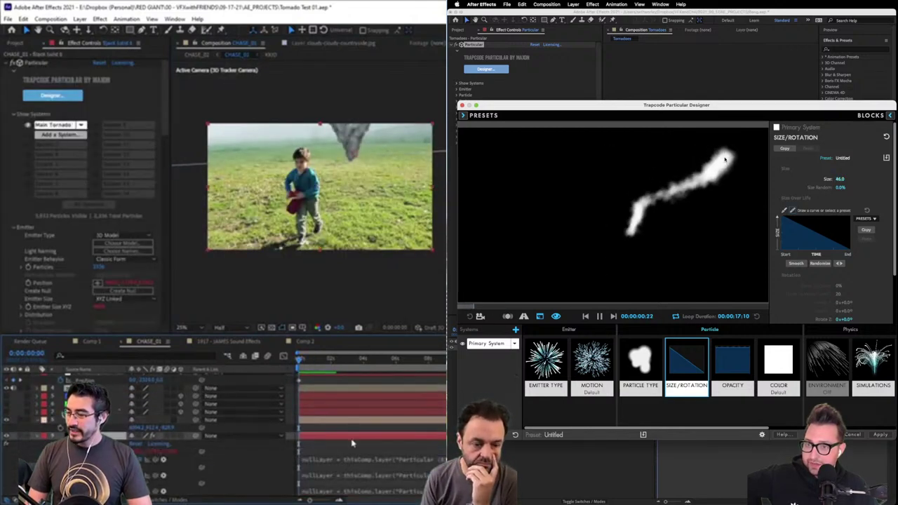
key(e)
key(e)
scroll(337, 443, down, 3)
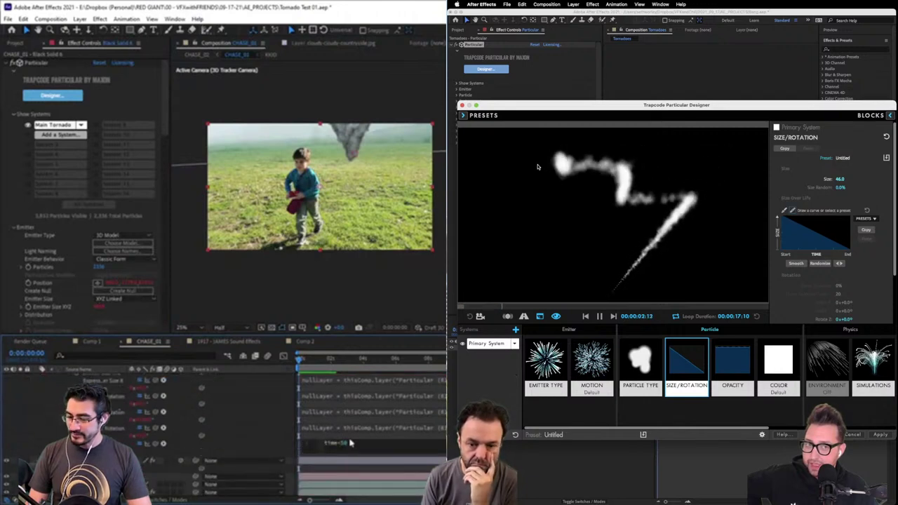
drag(533, 166, 631, 162)
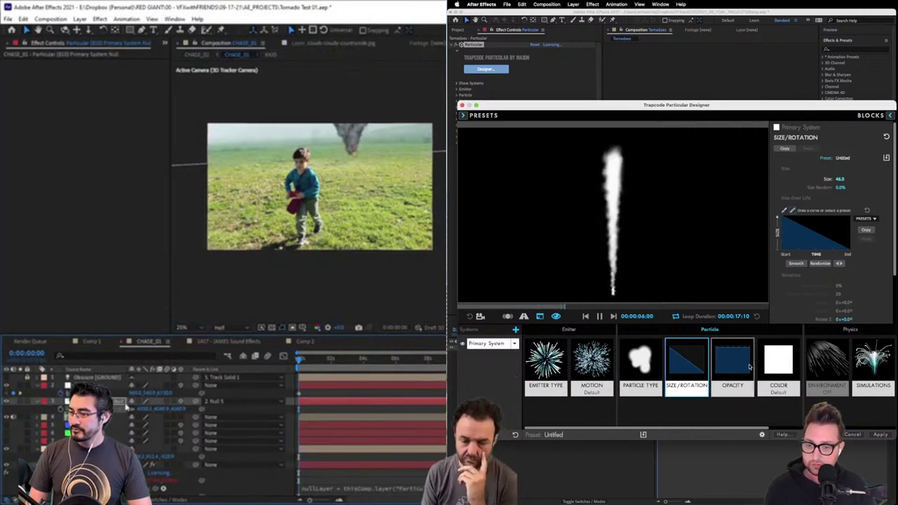
click(736, 366)
click(867, 218)
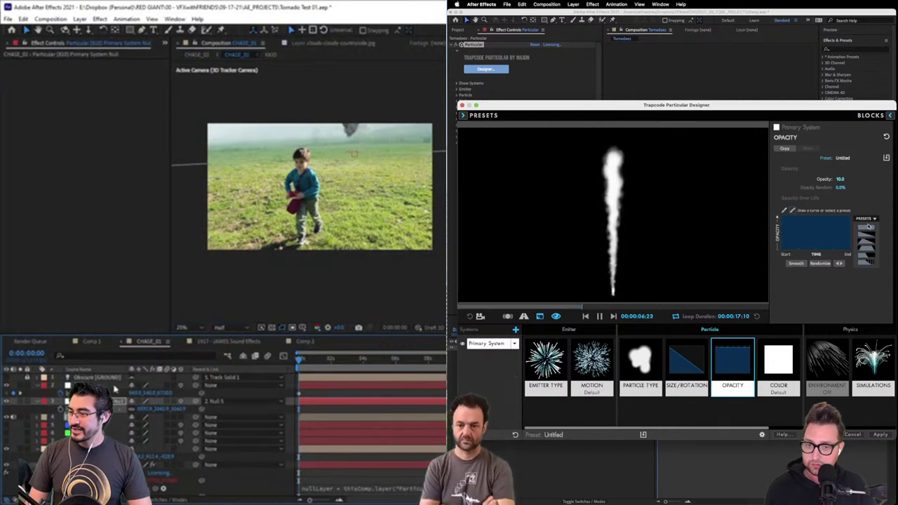
click(865, 246)
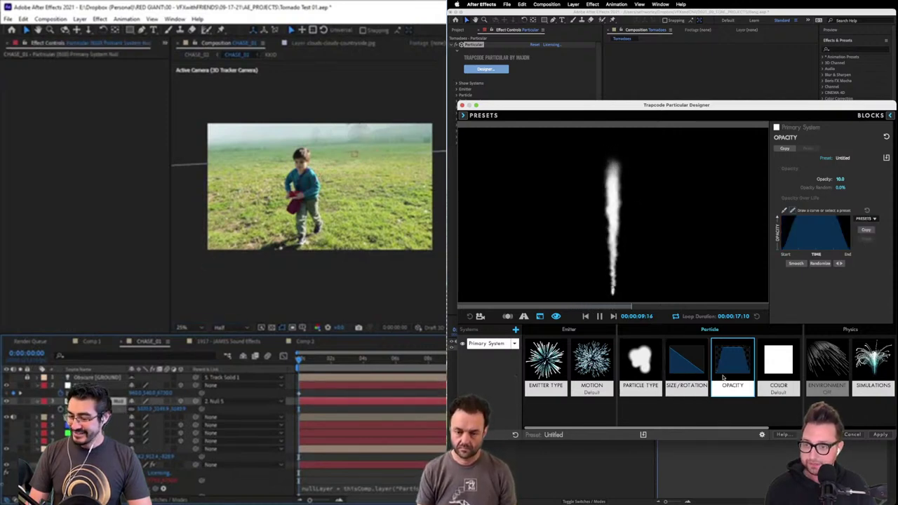
Lower the flocking Maximum Speed from 200 to 100
click(865, 374)
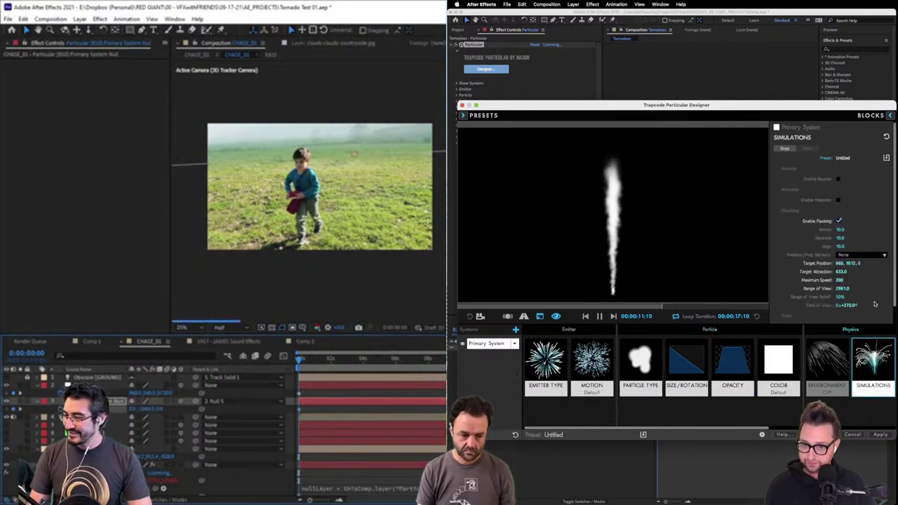
click(841, 280)
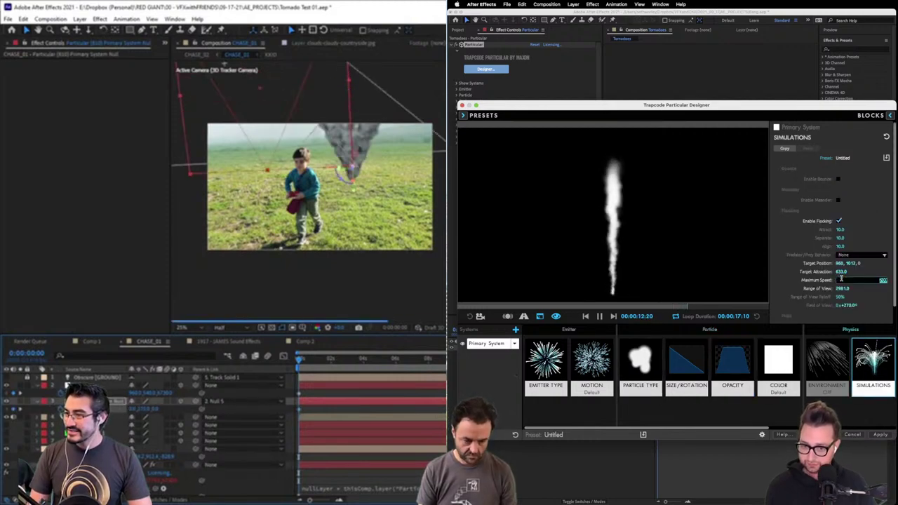
text(100)
key(Tab)
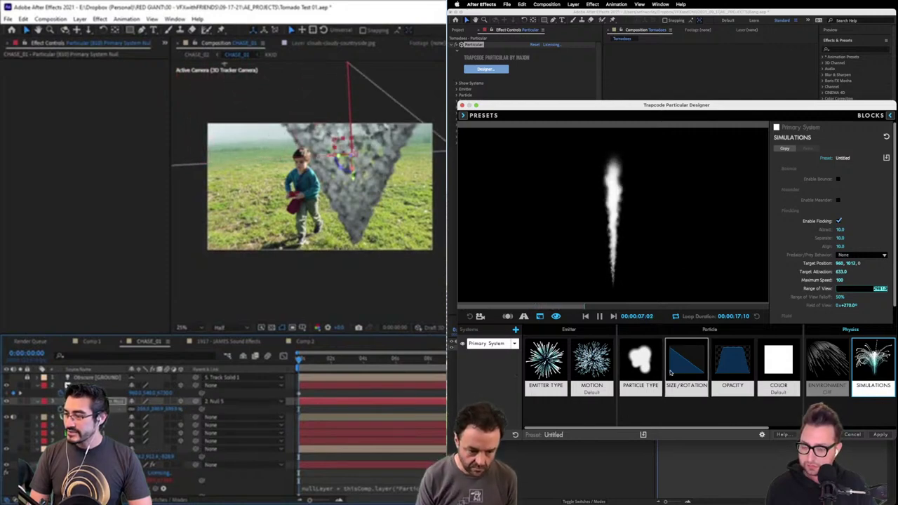
Add System 2 emitting from the parent system at each parent particle's end of life
click(516, 329)
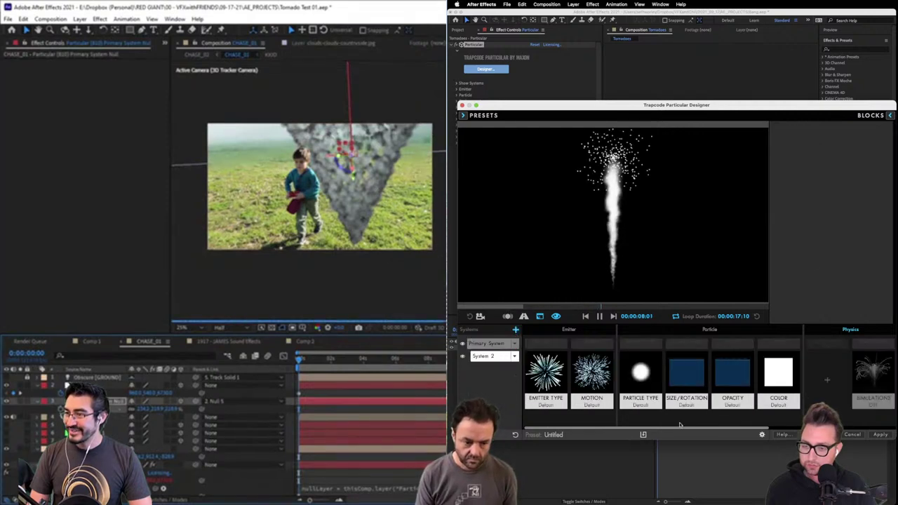
click(561, 388)
click(862, 168)
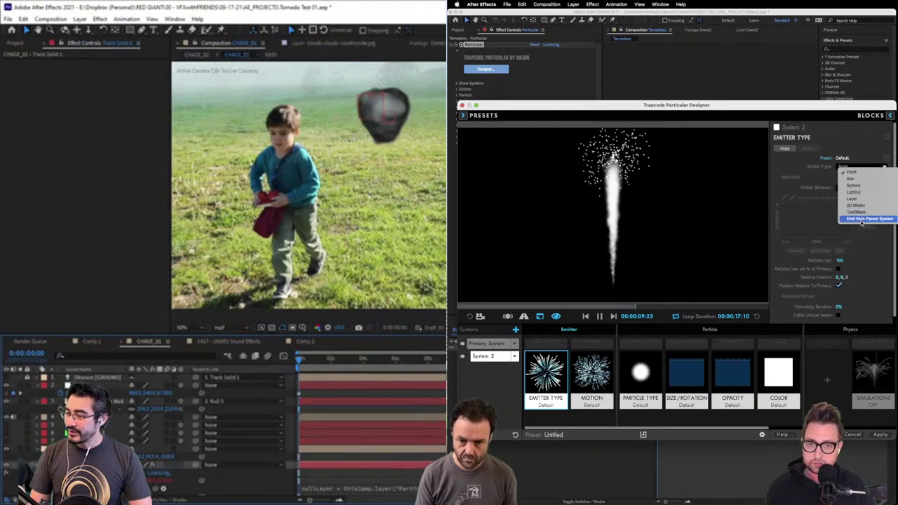
click(862, 223)
scroll(131, 232, down, 3)
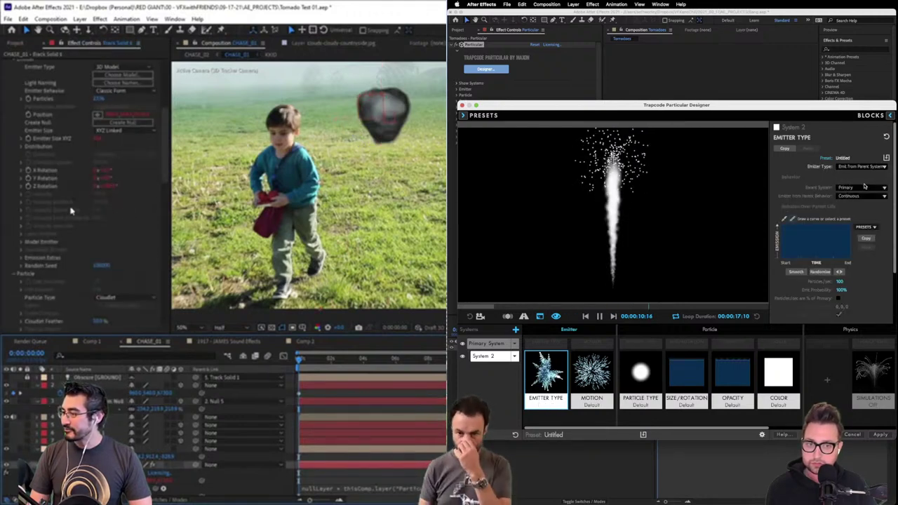
click(864, 188)
scroll(80, 264, down, 3)
click(875, 198)
scroll(109, 258, down, 2)
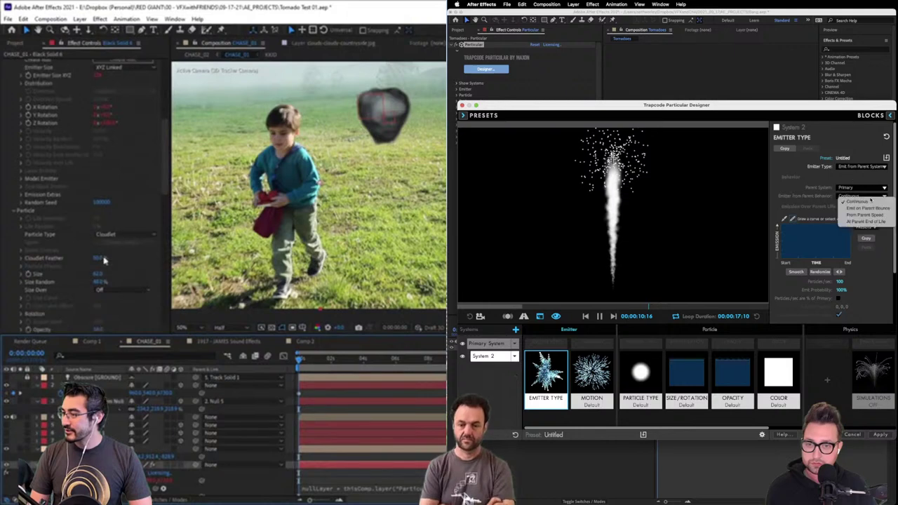
click(862, 224)
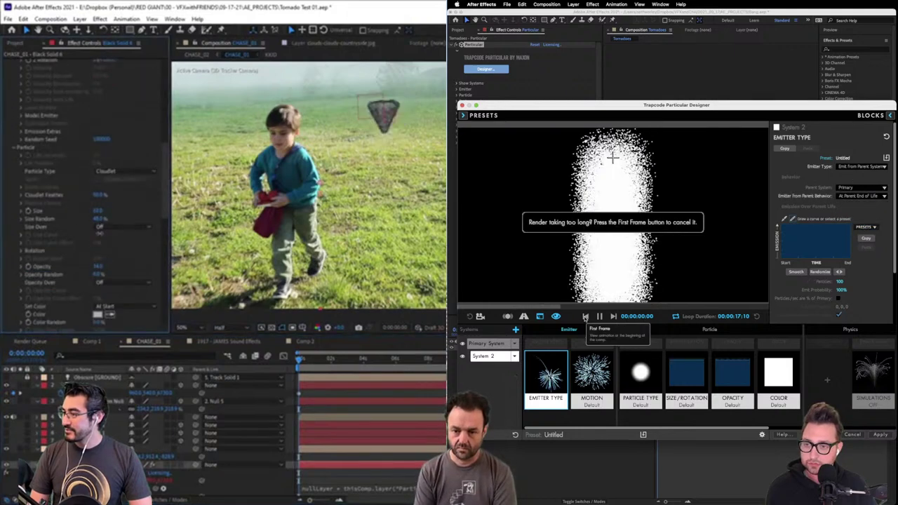
scroll(89, 150, up, 4)
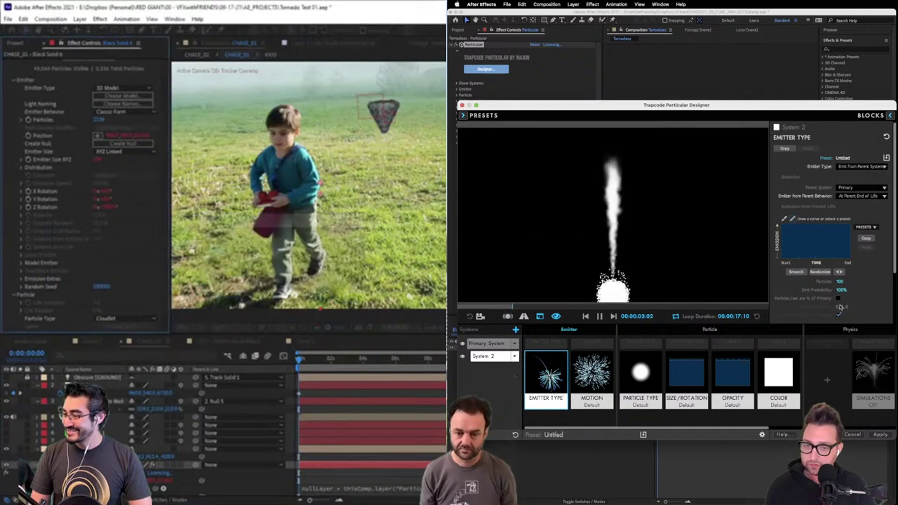
Set System 2 to emit 3 particles per parent particle
click(140, 413)
click(840, 281)
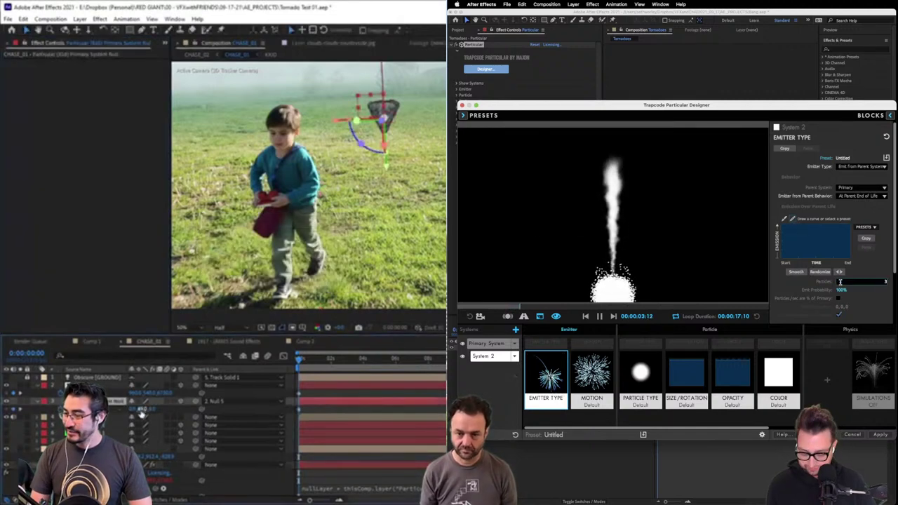
key(Return)
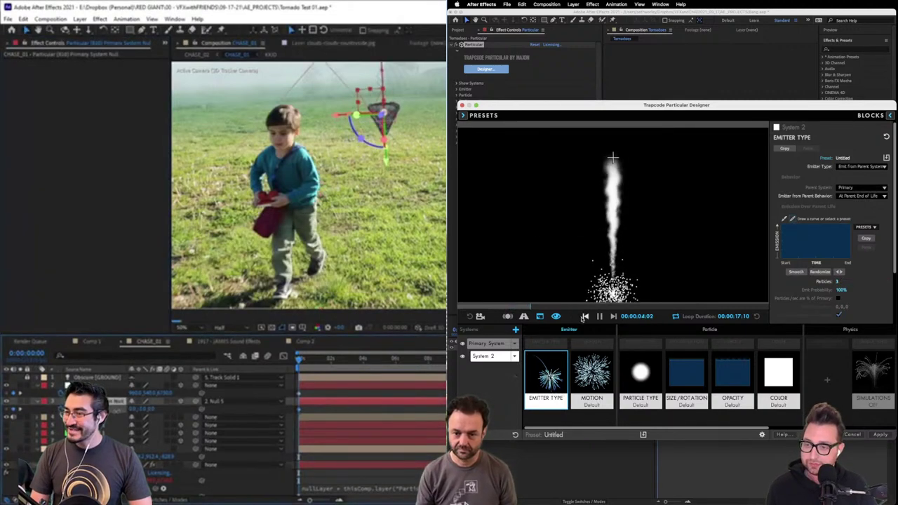
click(829, 379)
Drag the Turbulent Wind physics preset onto System 2 and scrub its wind strength
click(90, 378)
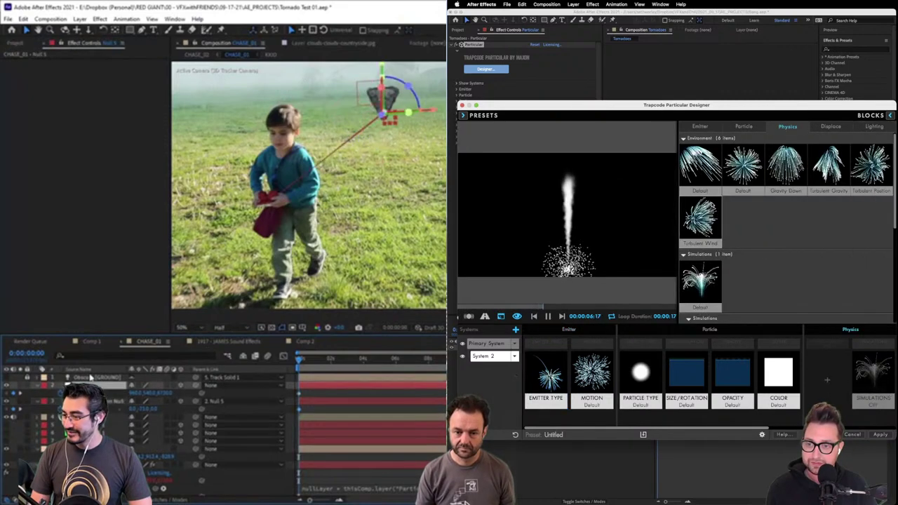
key(F2)
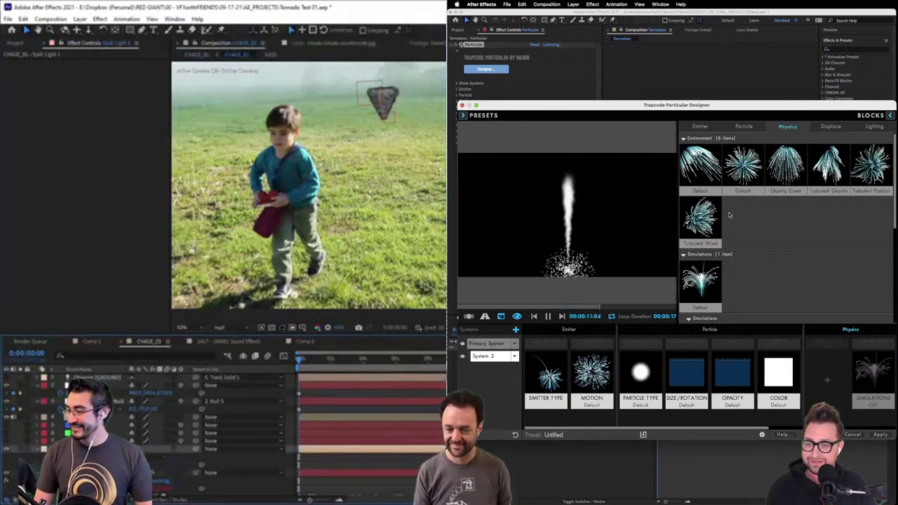
drag(702, 217, 829, 375)
click(842, 386)
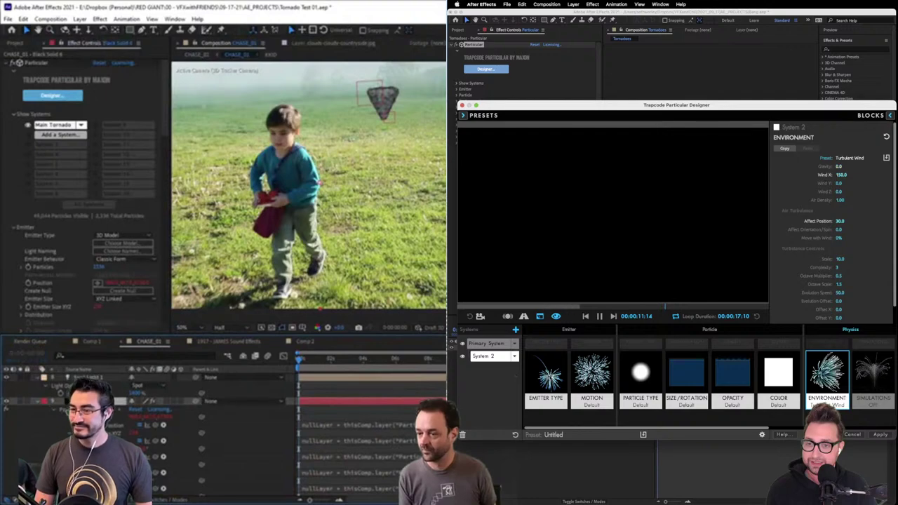
drag(839, 166, 814, 166)
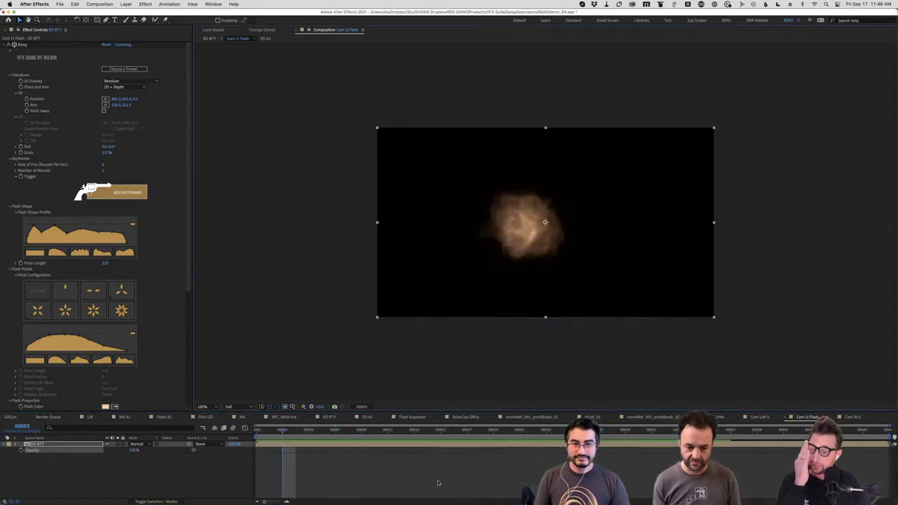
Jump to the downstream camera-left comp and toggle the robot footage layer off and back on
key(Tab)
key(Return)
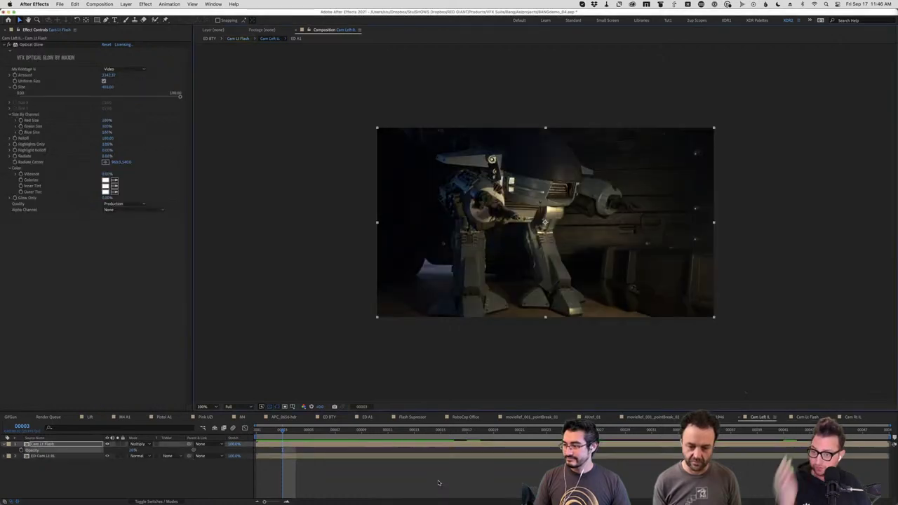
click(107, 456)
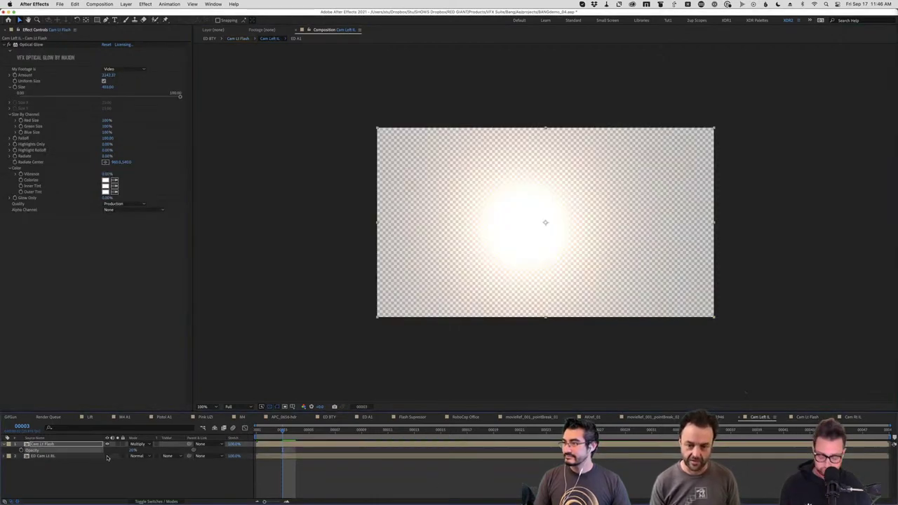
click(106, 456)
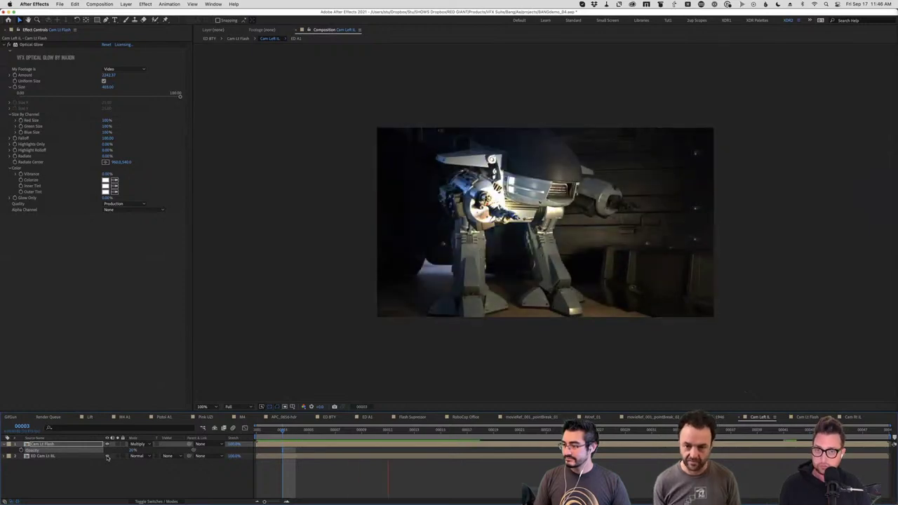
Step through the frames to 00028 and back one, then switch to the ED A1 composition
key(Page_Down)
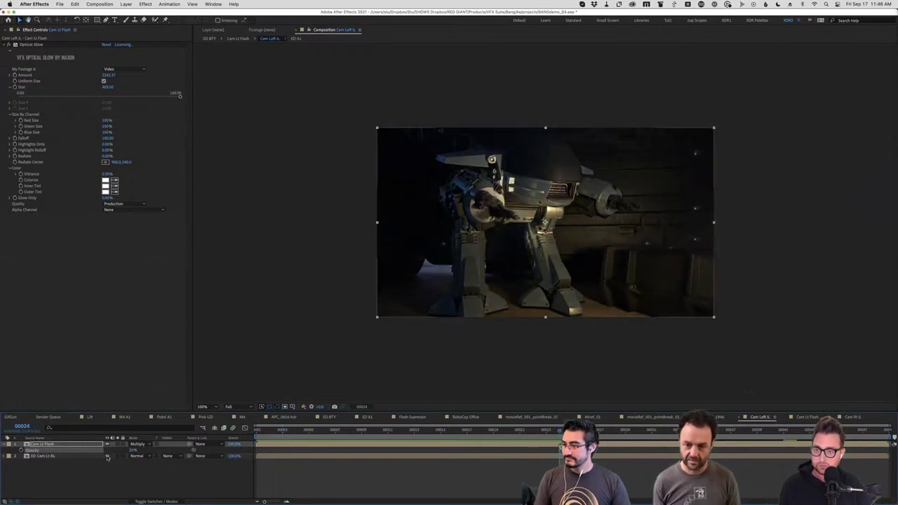
key(Page_Down)
key(Page_Down)
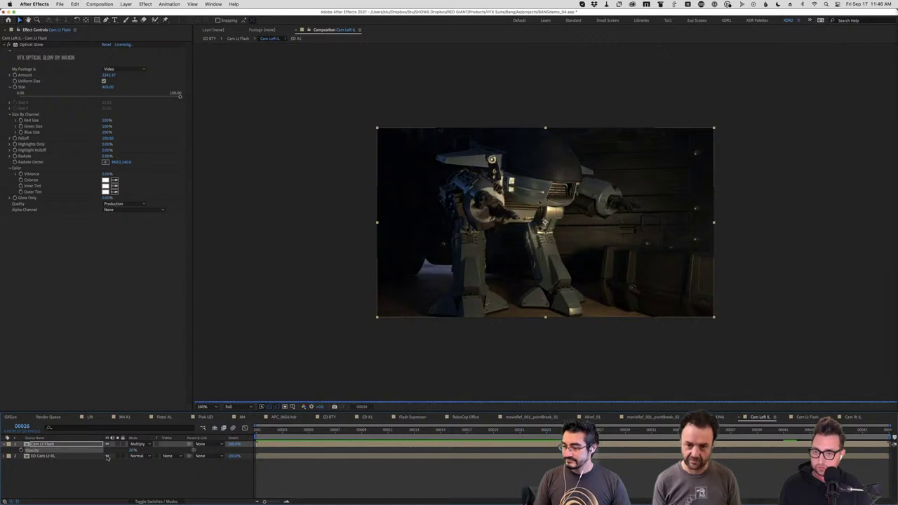
key(Page_Down)
key(Page_Down)
key(Page_Up)
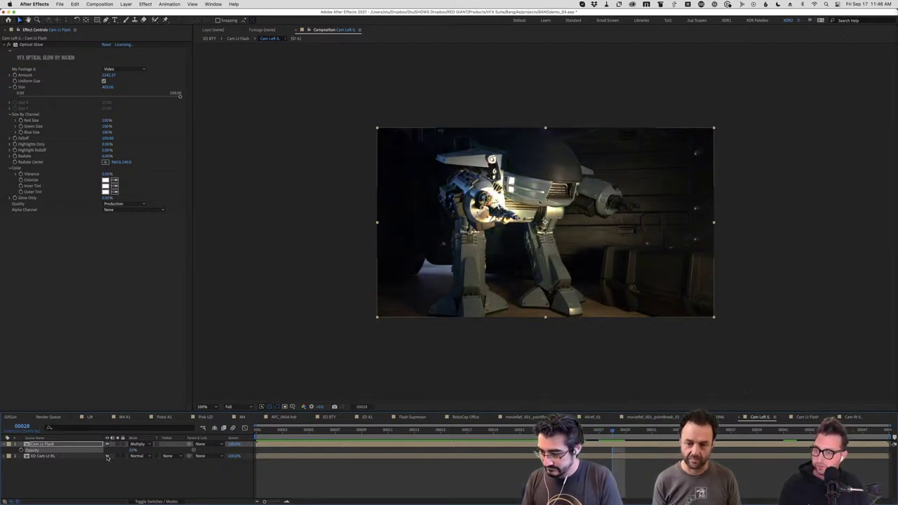
key(Tab)
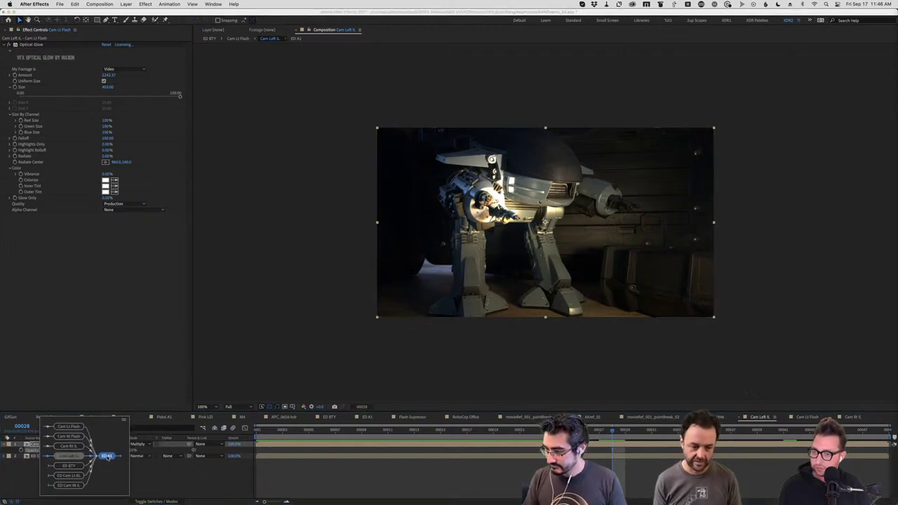
click(106, 457)
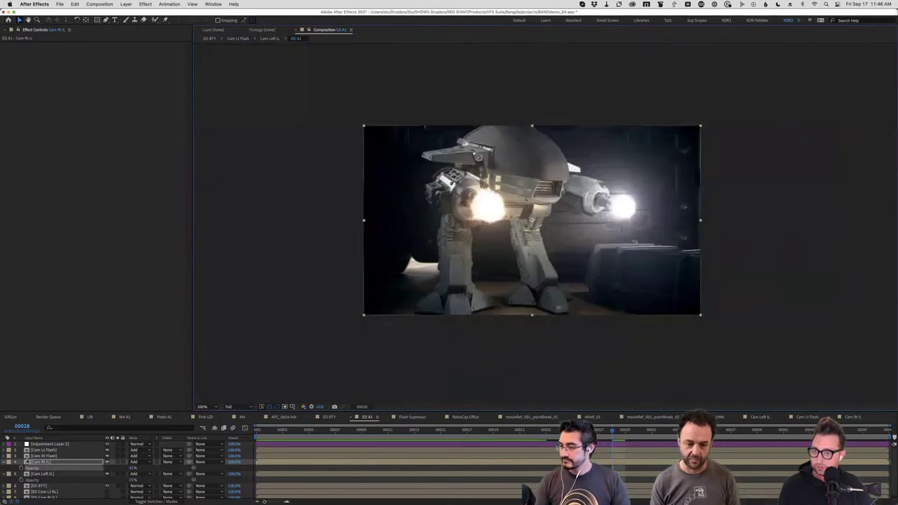
Collapse layers 4 and 5's Opacity, enlarge the viewer, preview the muzzle flashes, and return to frame 00015
click(5, 463)
click(6, 468)
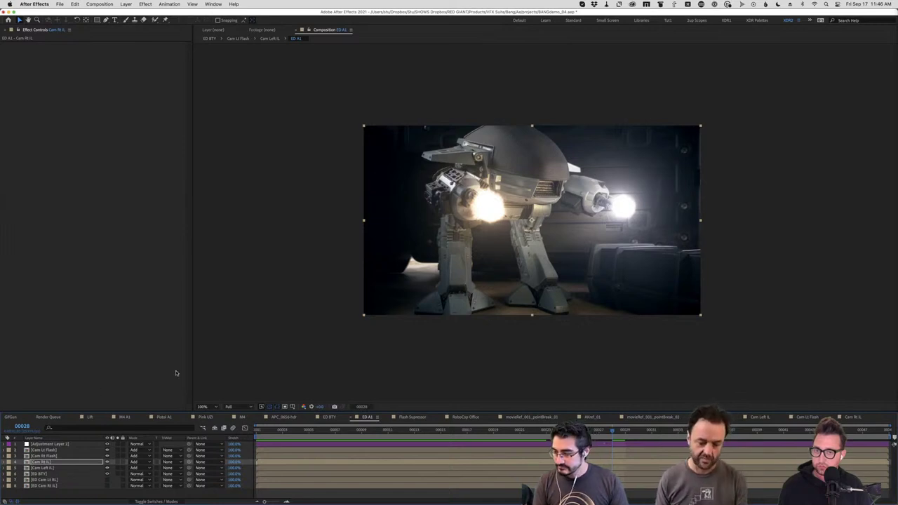
key(shift+slash)
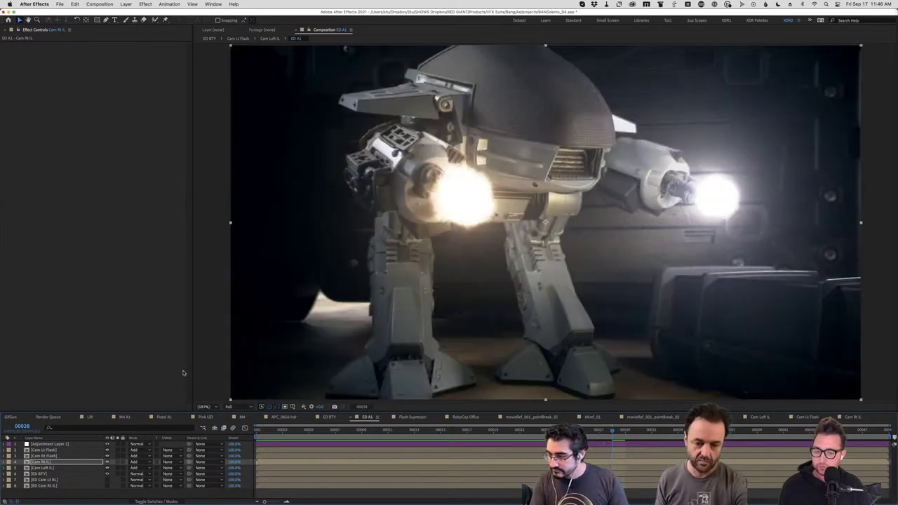
key(space)
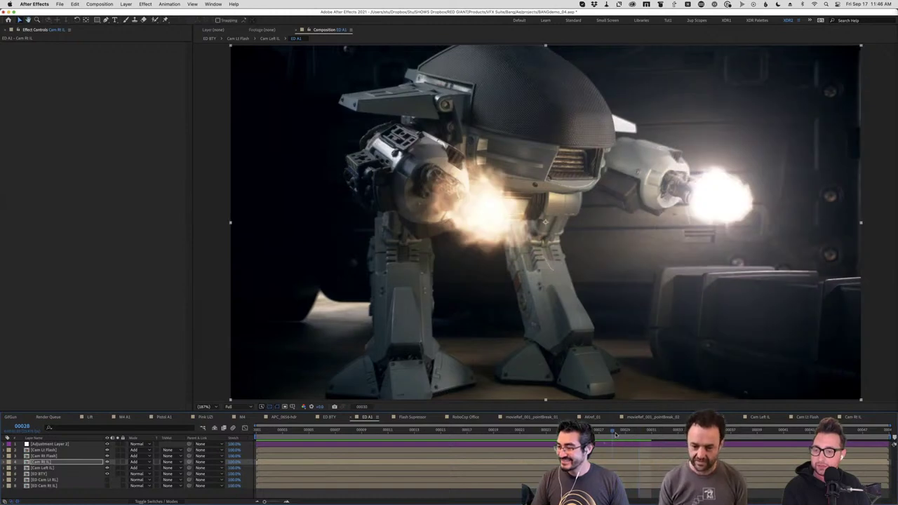
drag(615, 434, 446, 428)
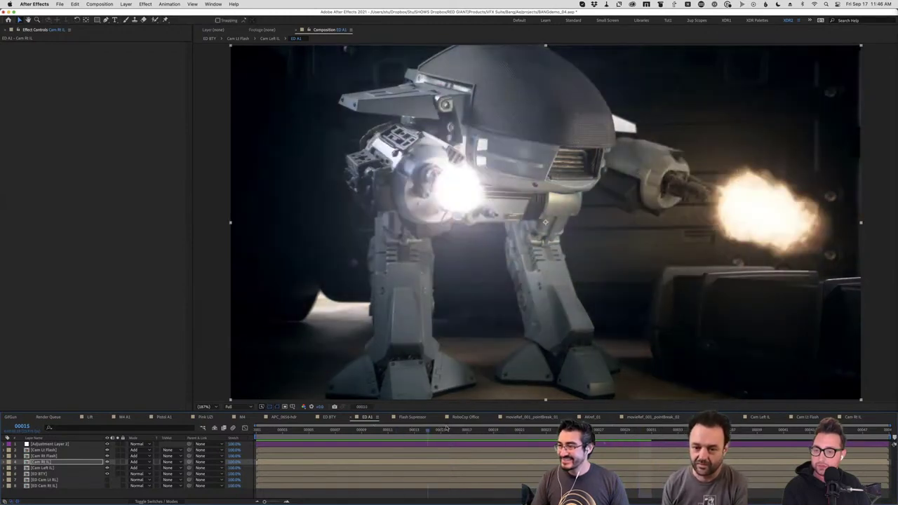
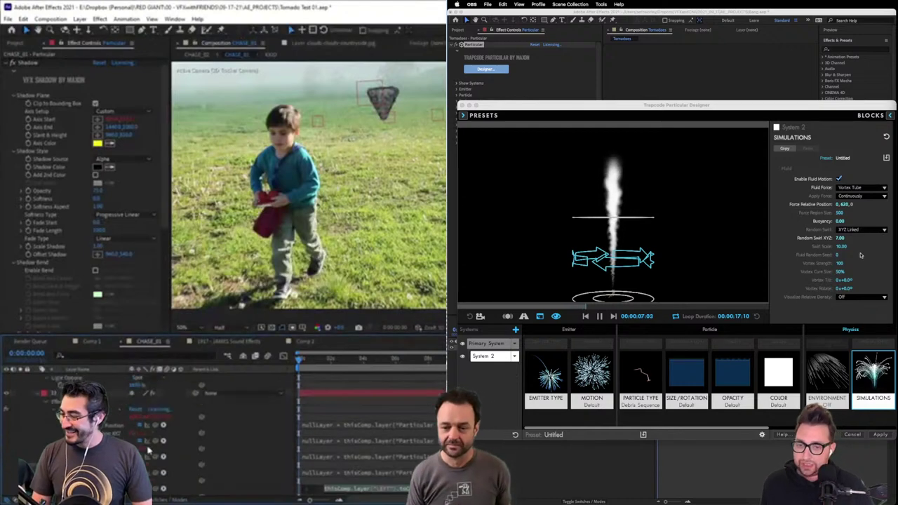
Re-angle the VFX Shadow axis so the tornado's shadow stretches diagonally across the field toward the child
click(41, 71)
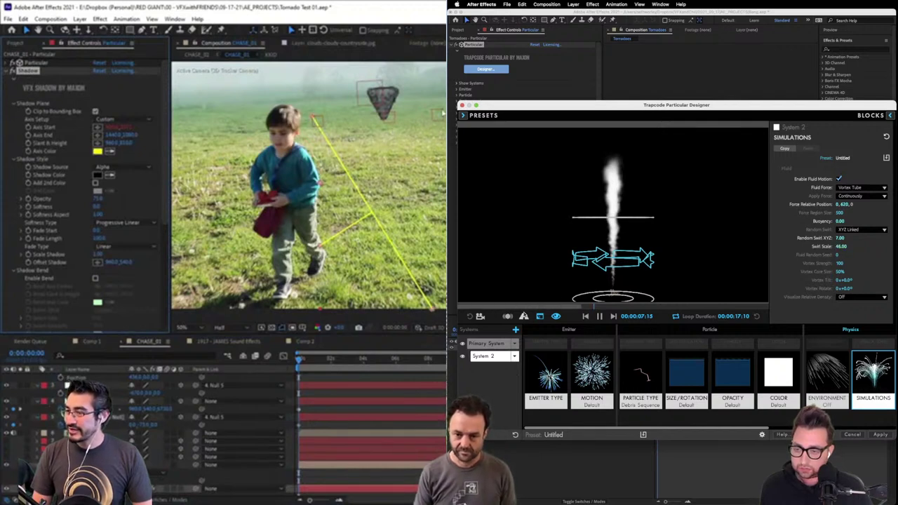
click(584, 316)
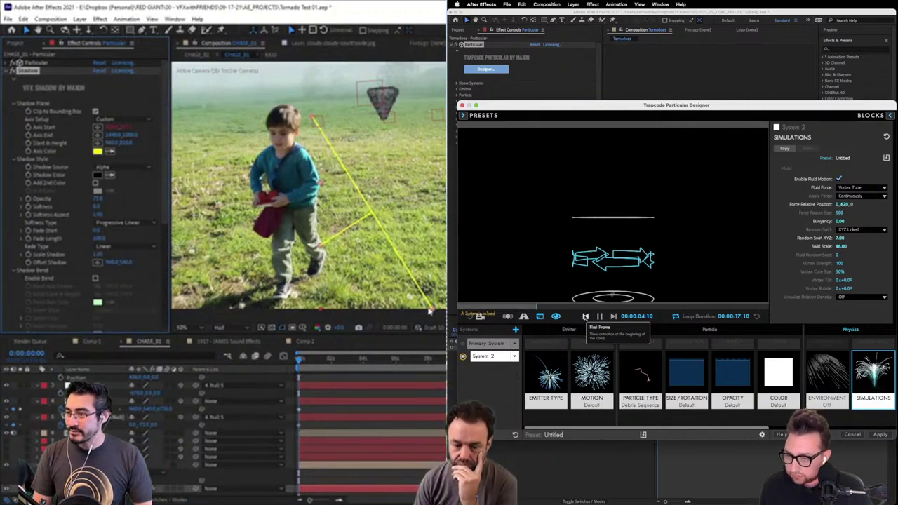
drag(431, 311, 433, 146)
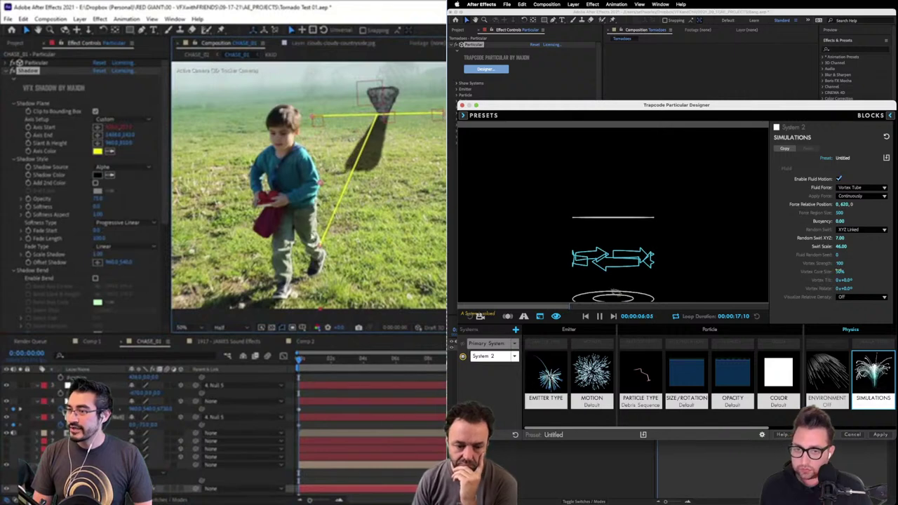
drag(317, 247, 386, 203)
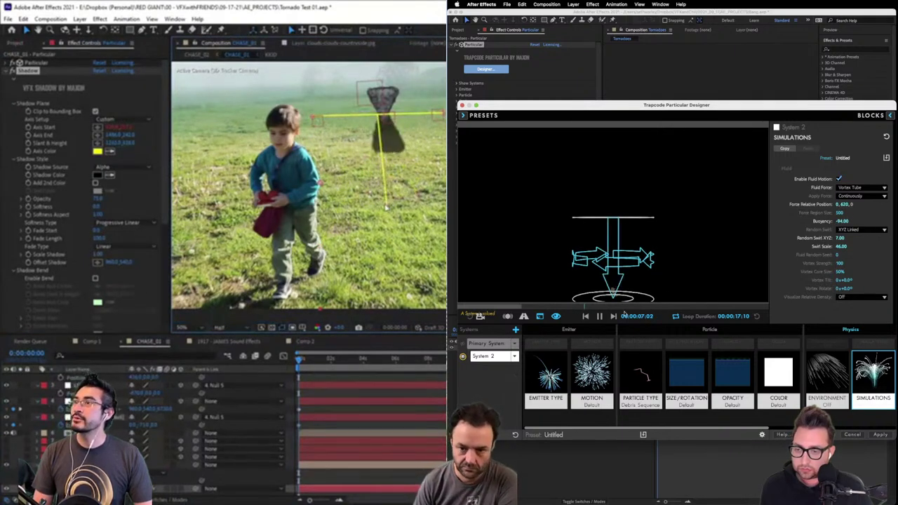
click(586, 316)
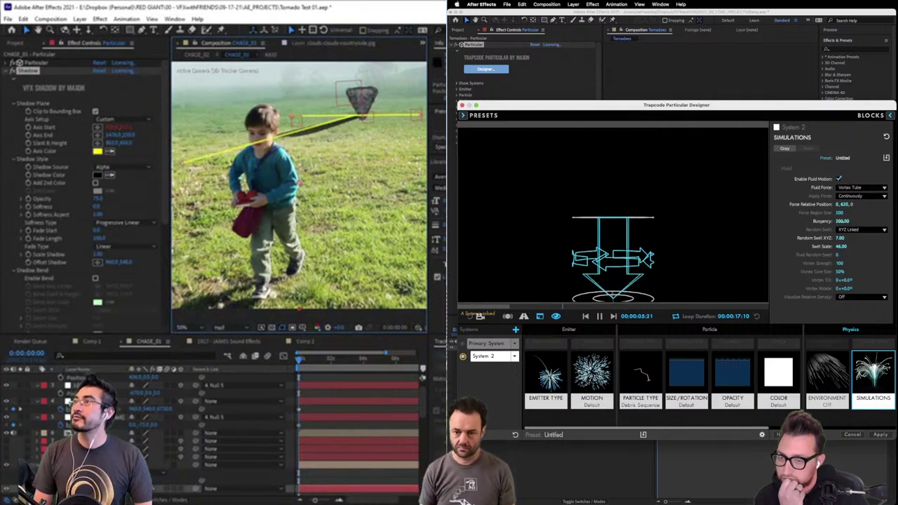
click(585, 317)
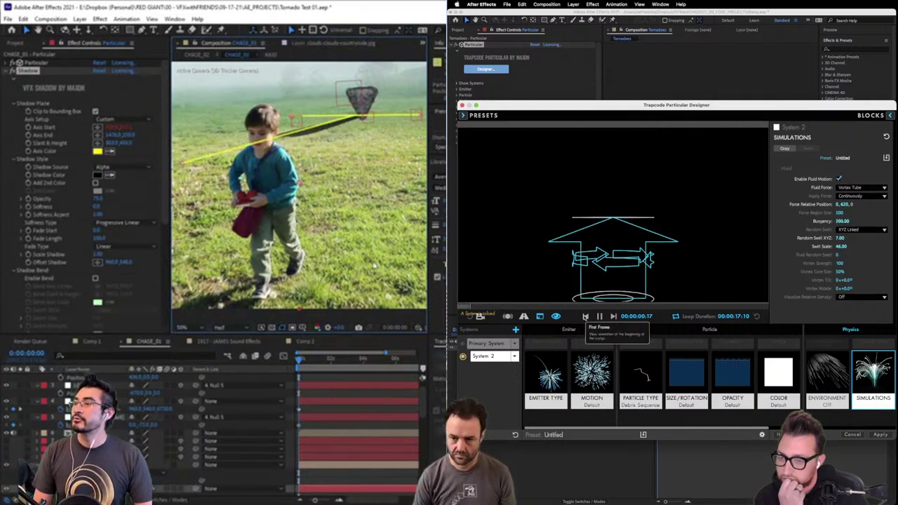
Bring up the list of layers available for the shadow's Displacement Map
scroll(163, 211, down, 5)
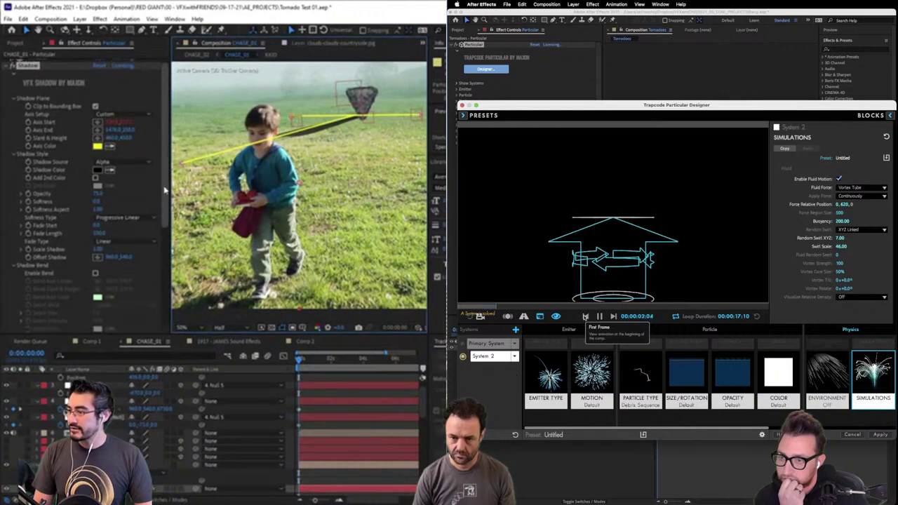
scroll(157, 266, down, 1)
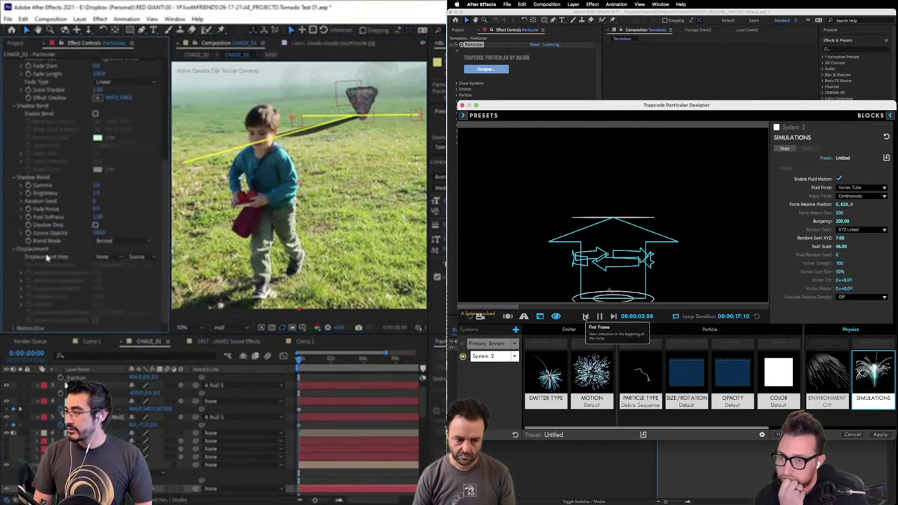
click(111, 258)
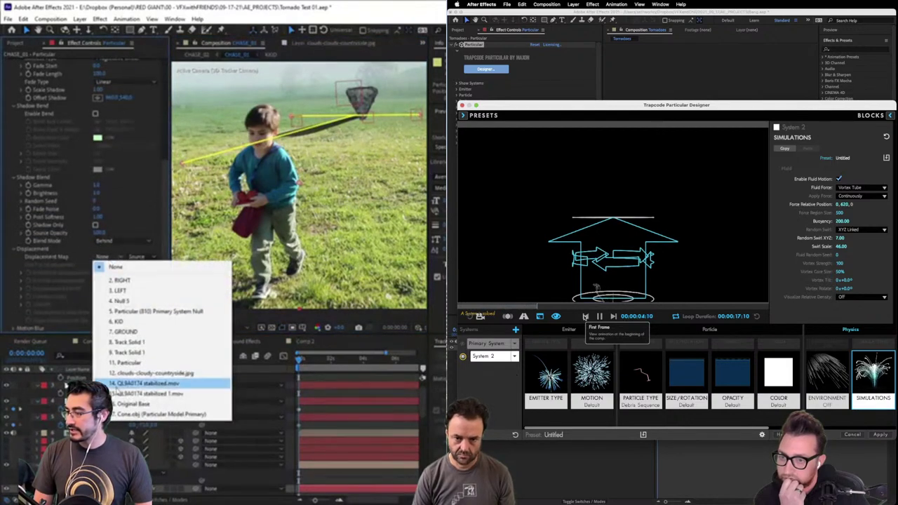
Use 14. QL9A0174 stabilized.mov as the shadow's displacement map, viewing at 100%
click(179, 384)
key(period)
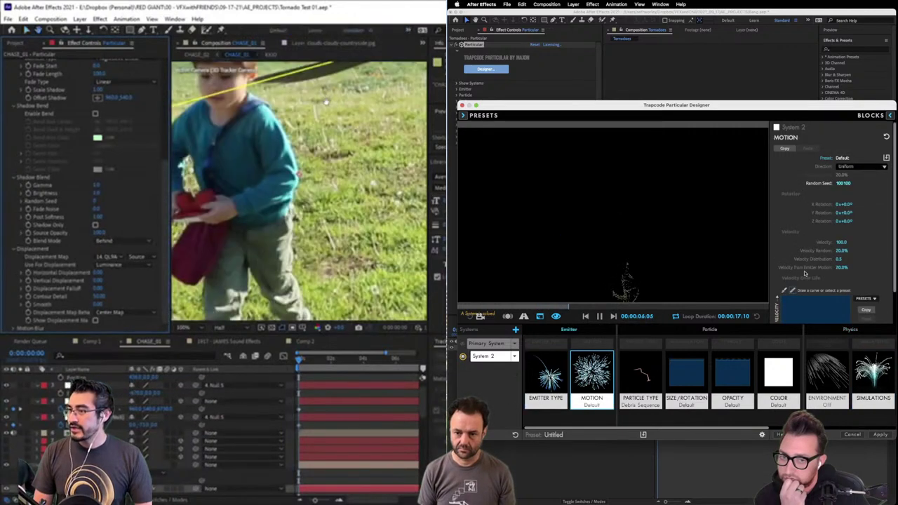
scroll(281, 210, up, 3)
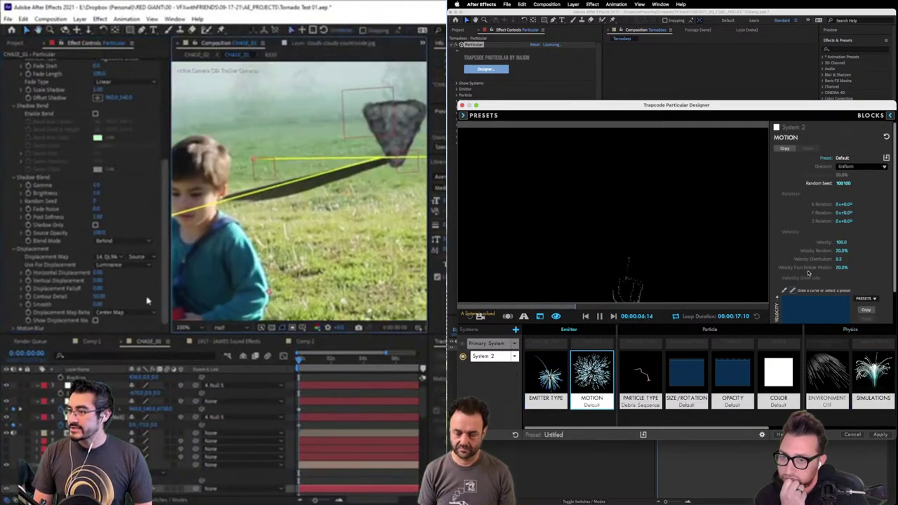
Apply the Buoyant Vortex physics preset to the debris simulation in Particular Designer
click(873, 376)
click(889, 114)
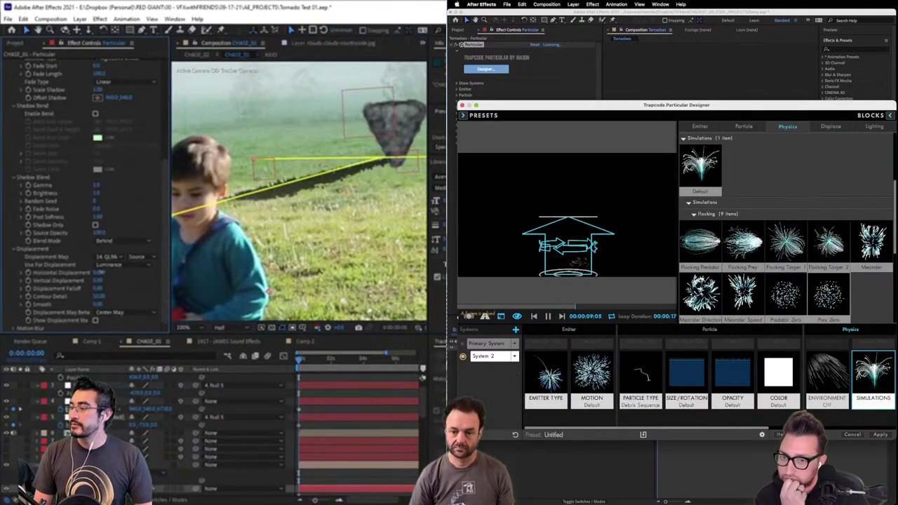
scroll(826, 288, down, 5)
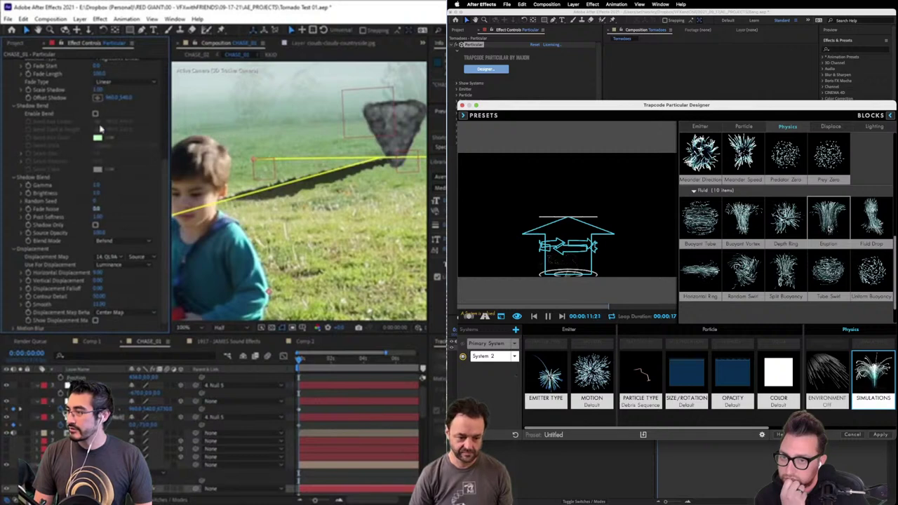
scroll(397, 196, down, 2)
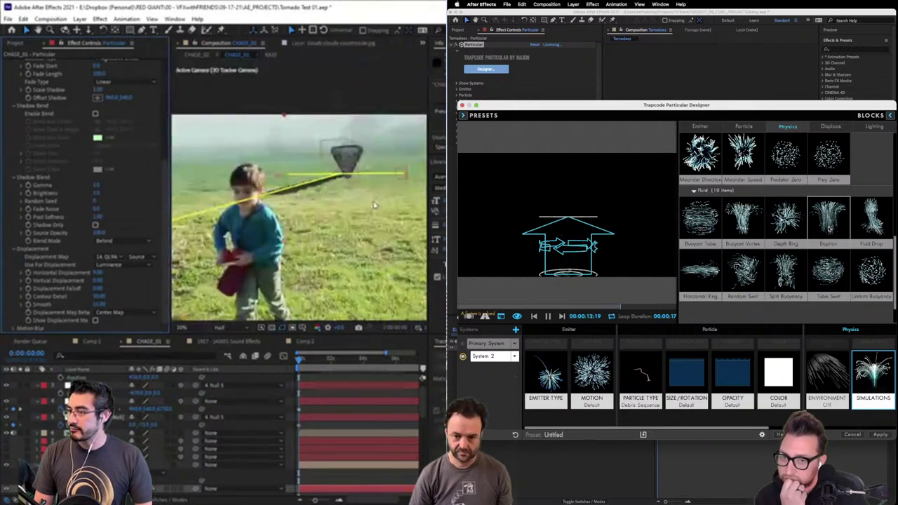
click(728, 225)
double_click(729, 225)
scroll(299, 191, up, 2)
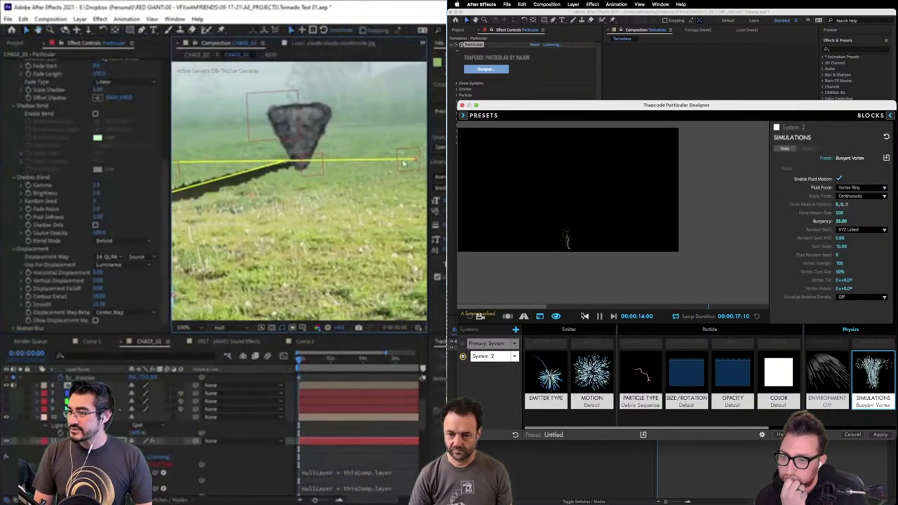
click(585, 317)
scroll(385, 160, up, 4)
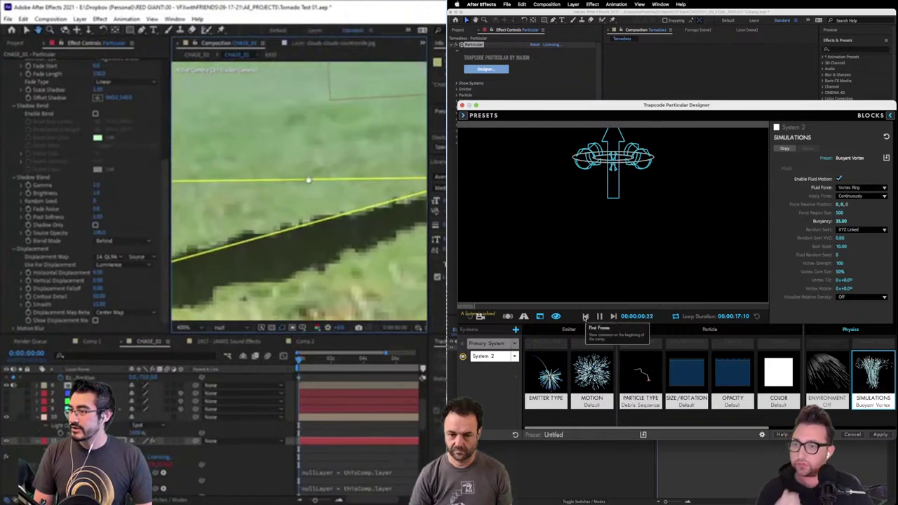
scroll(386, 160, down, 2)
scroll(234, 182, down, 2)
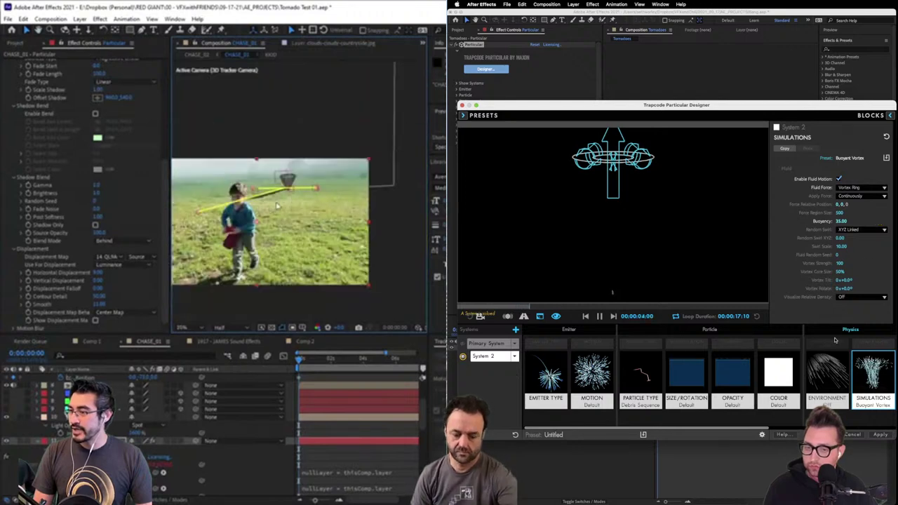
Paste thisComp.layer("LEFT").toComp([0,0,0]) into the axis expression, reset Environment, set force position 0, 195, 0
key(e)
key(e)
click(828, 376)
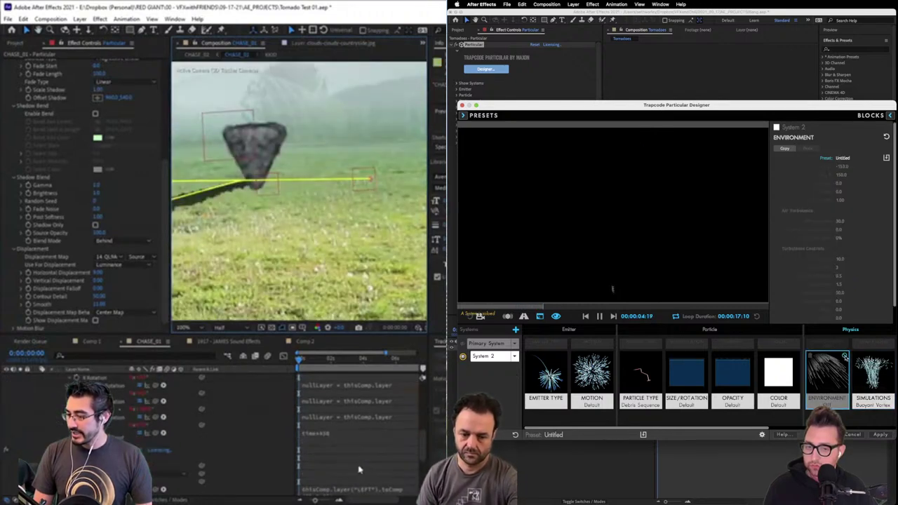
scroll(358, 469, down, 3)
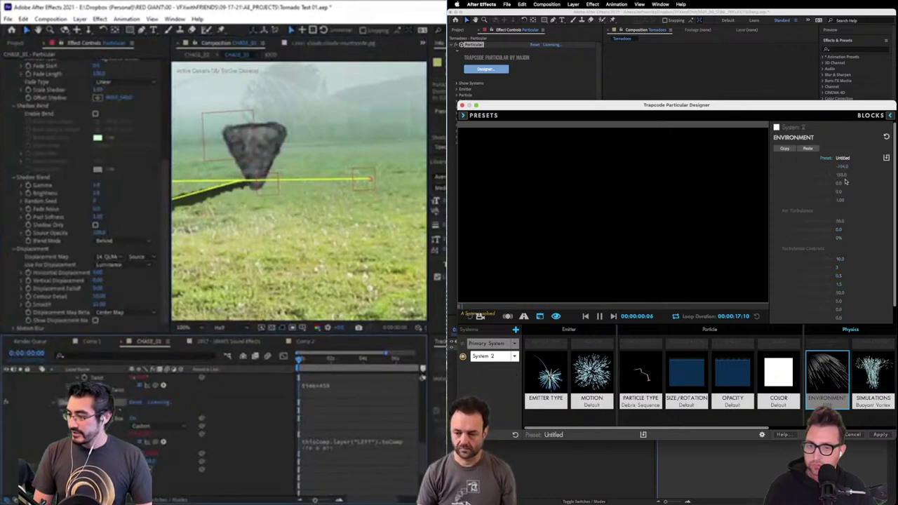
double_click(354, 461)
click(887, 138)
text(thisComp.layer("LEFT").toComp([0,0,0]))
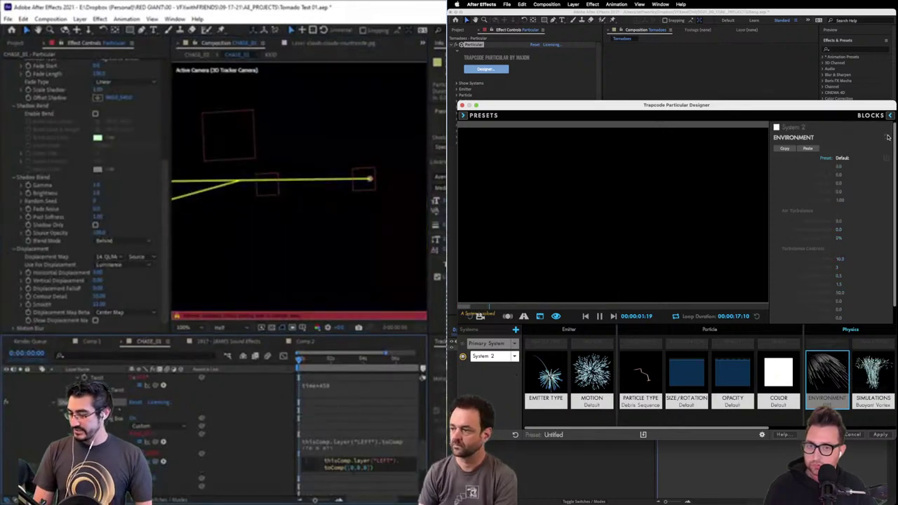
click(873, 379)
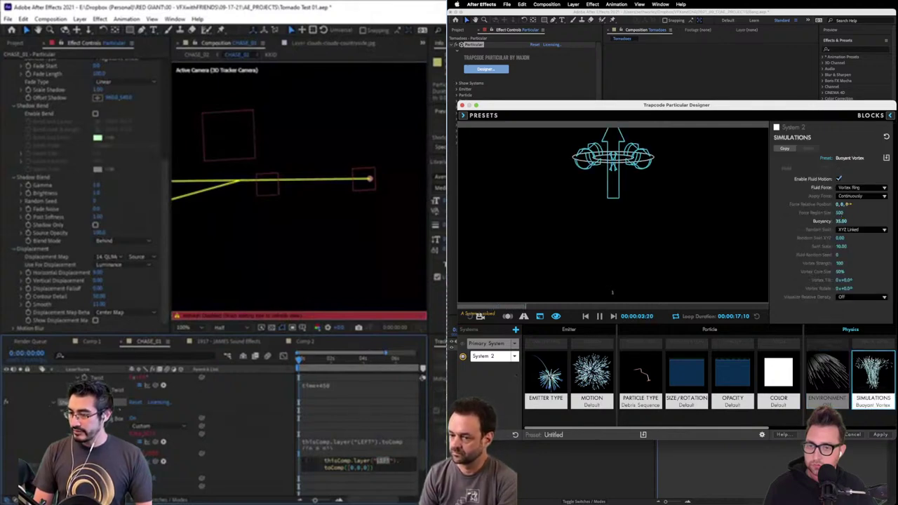
drag(842, 204, 870, 204)
click(190, 160)
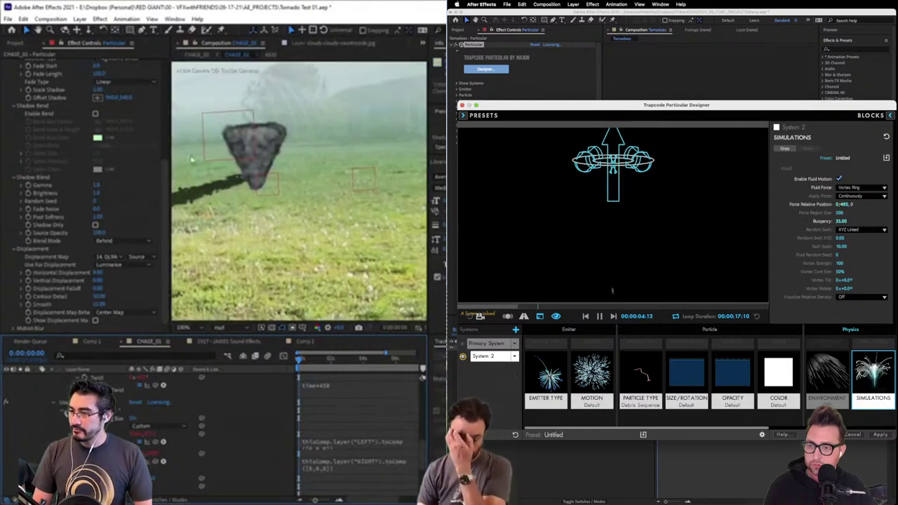
Check the shadow through the child's frames and move the shadow axis's left end down-left
scroll(42, 175, up, 5)
click(35, 71)
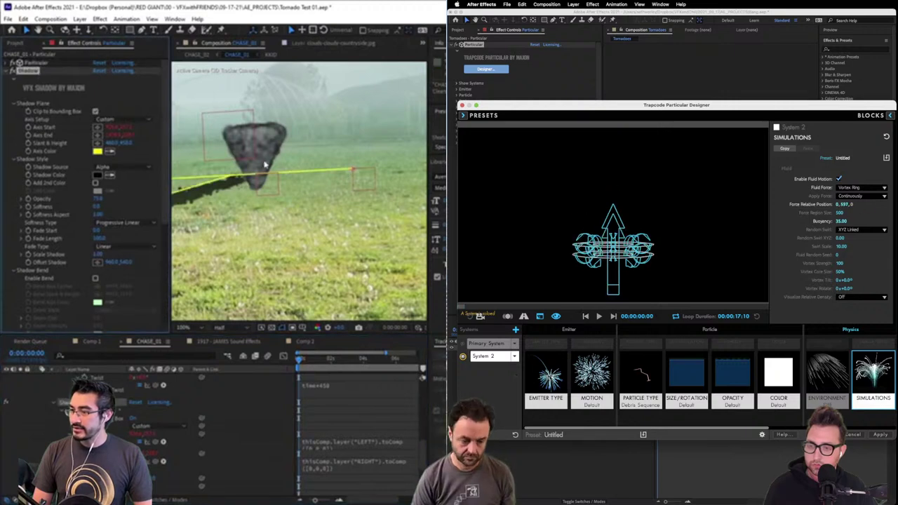
scroll(350, 175, down, 1)
click(313, 359)
drag(317, 368, 265, 373)
click(601, 316)
scroll(279, 235, down, 1)
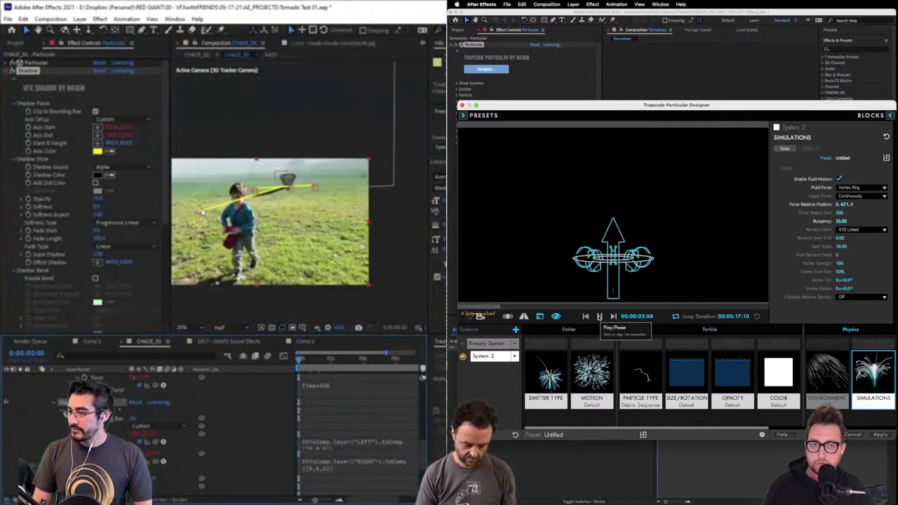
mouse_move(198, 212)
mouse_down()
mouse_move(188, 228)
mouse_move(194, 218)
mouse_up()
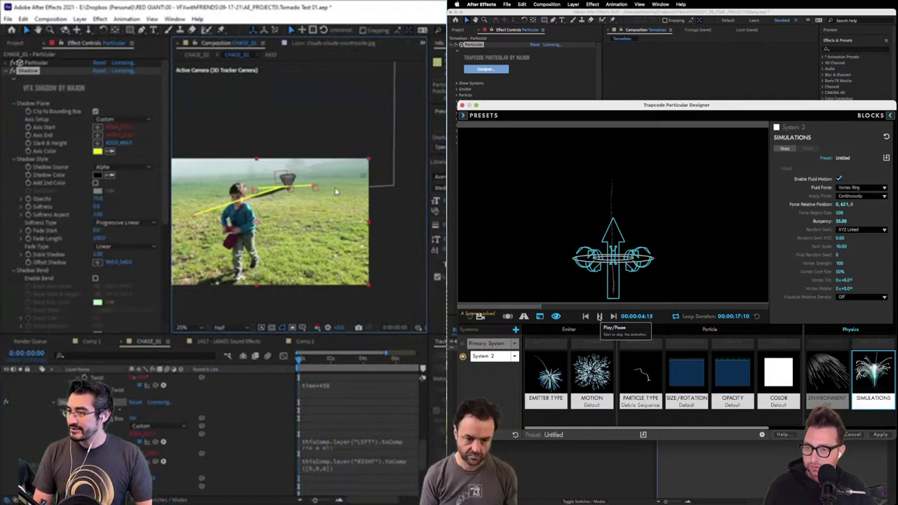
At 50% view, nudge a null layer lower toward the ground
key(period)
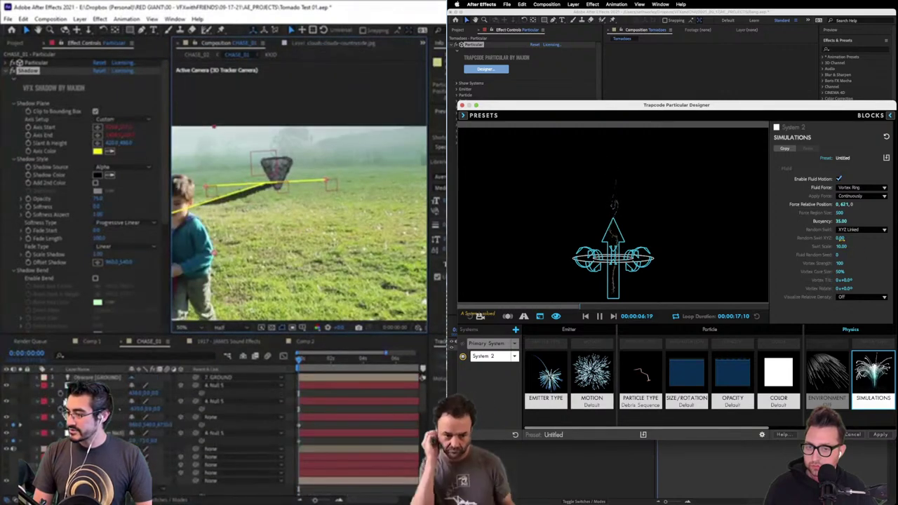
click(210, 401)
click(210, 385)
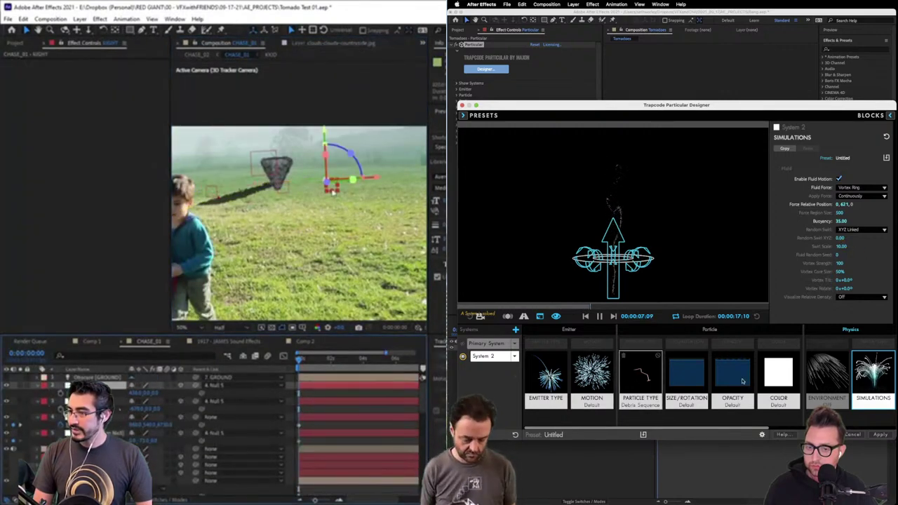
drag(334, 190, 337, 198)
Switch the debris simulation to the Buoyant Tube physics preset
click(873, 379)
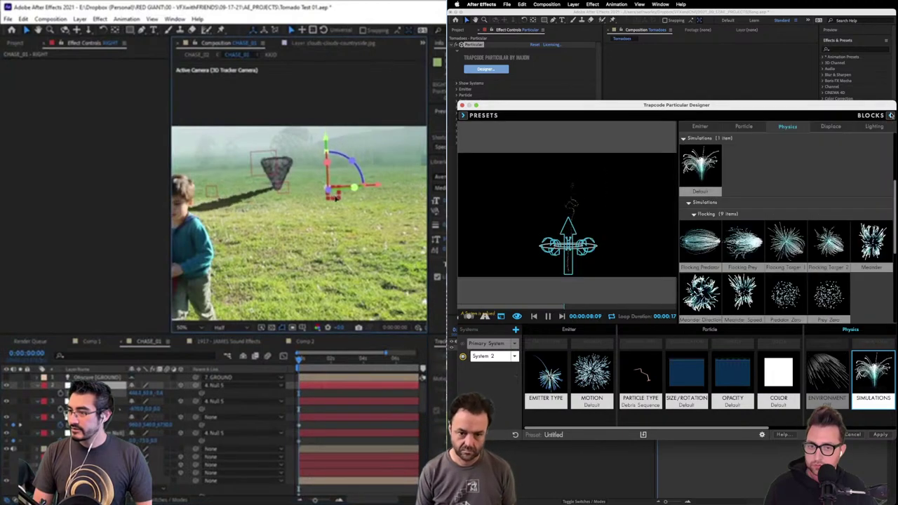
scroll(786, 225, down, 3)
click(210, 400)
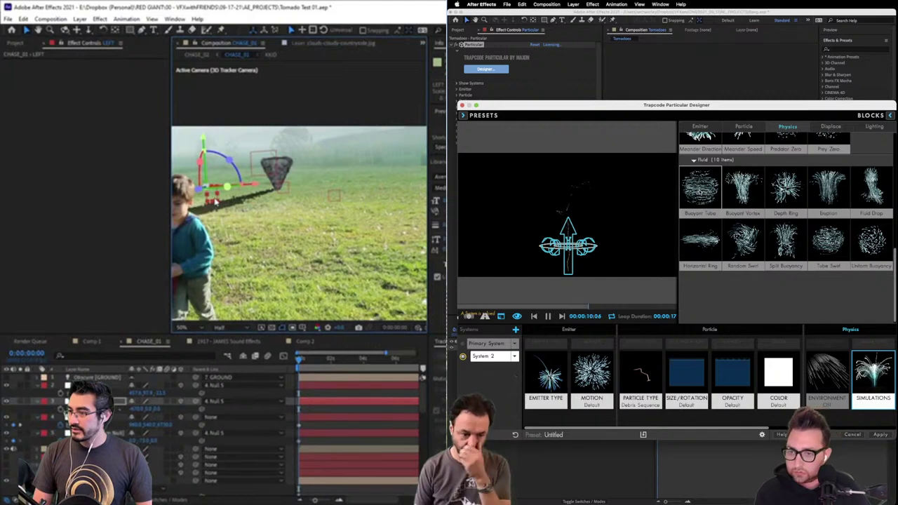
click(699, 191)
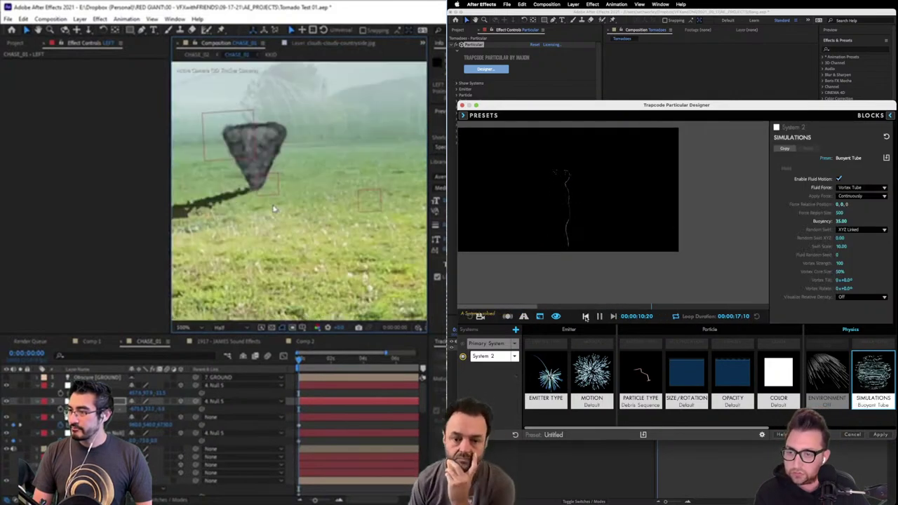
click(586, 316)
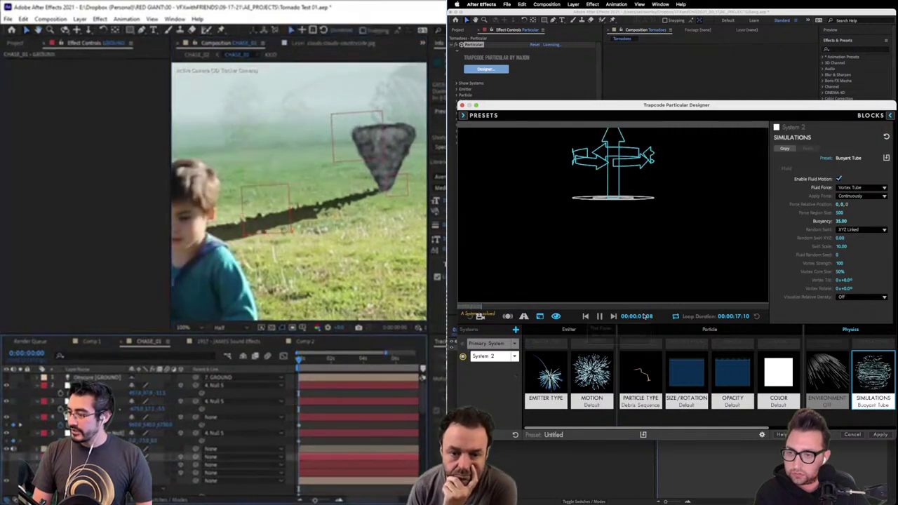
key(ctrl+Up)
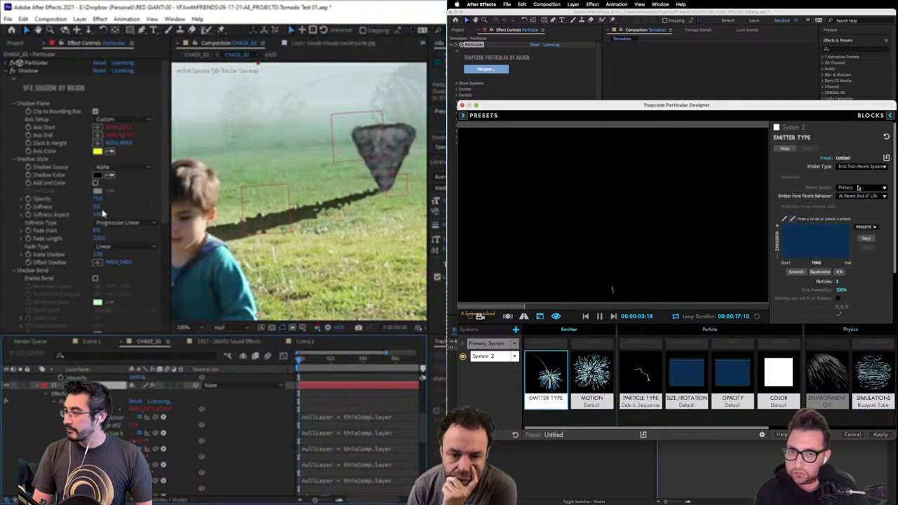
Darken the tornado's ground shadow by lowering Shadow Fade Start to about 30
click(28, 71)
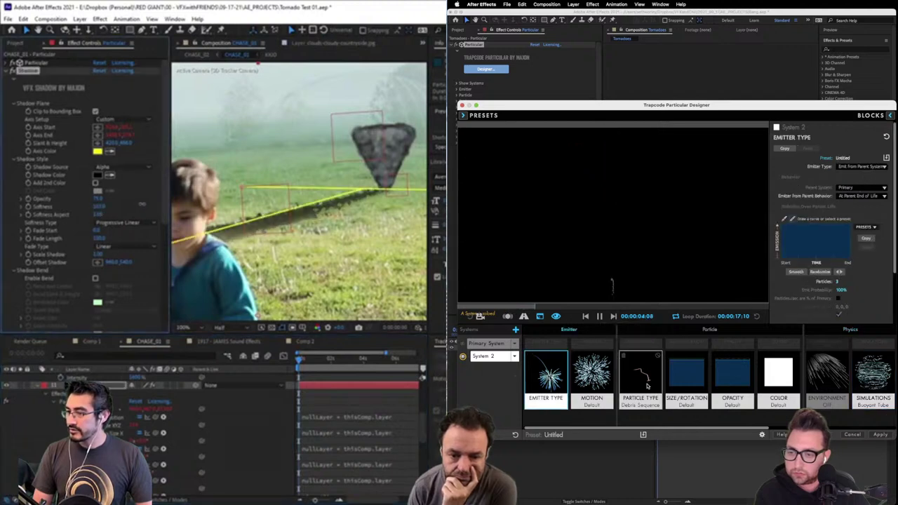
click(641, 390)
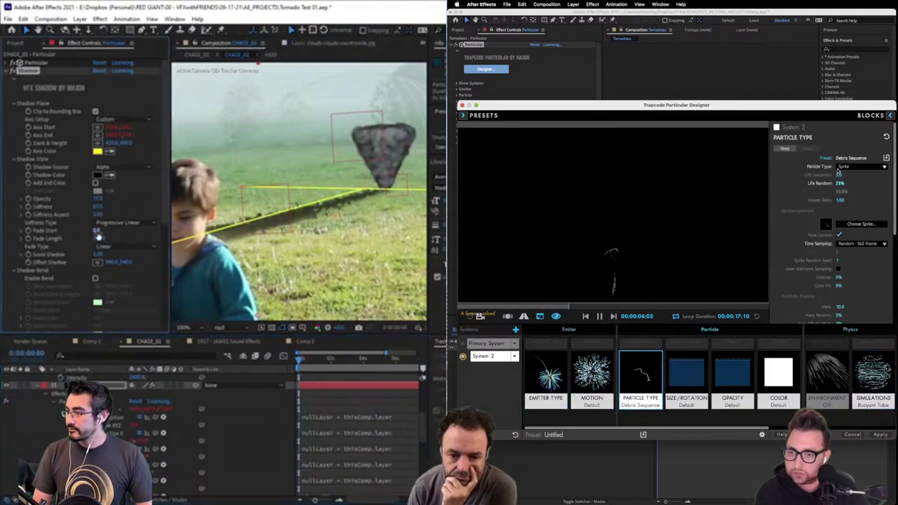
drag(105, 230, 91, 247)
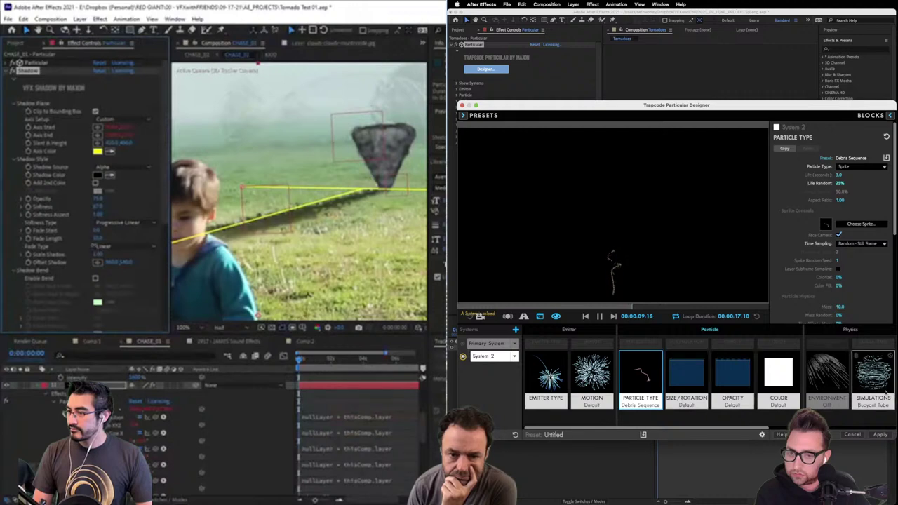
click(874, 379)
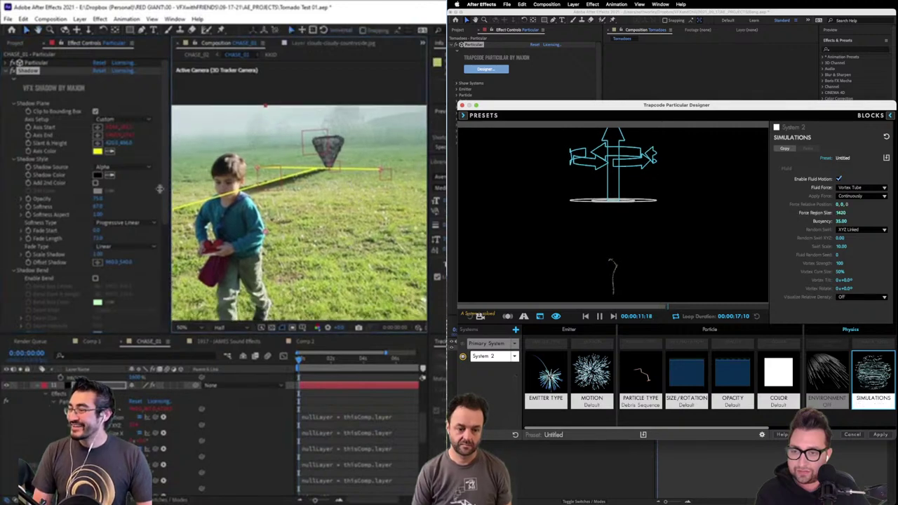
Widen the composition view, tidy the timeline layers and play back the composition
drag(160, 188, 144, 188)
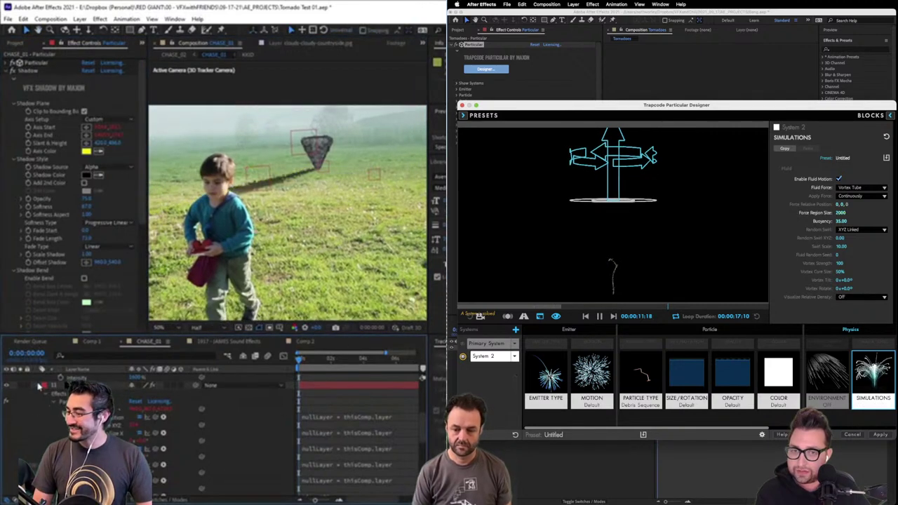
click(40, 387)
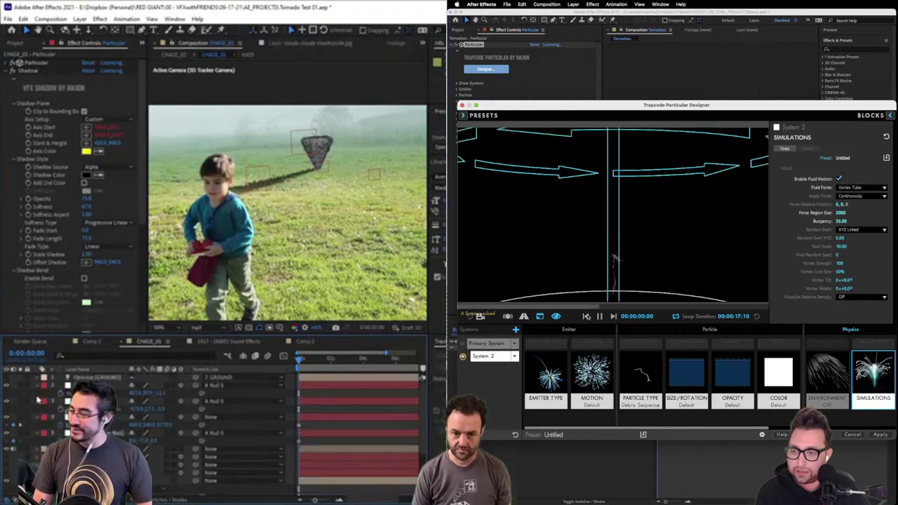
click(587, 316)
click(39, 398)
click(35, 417)
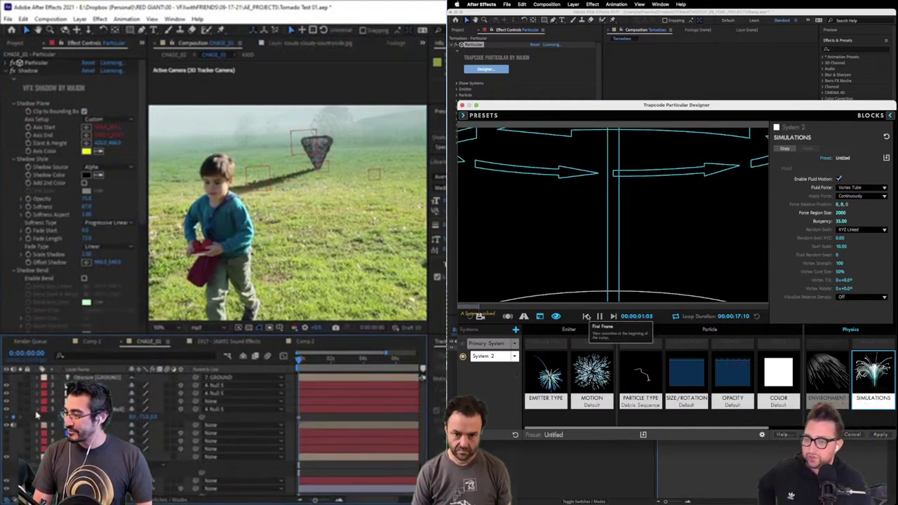
click(36, 455)
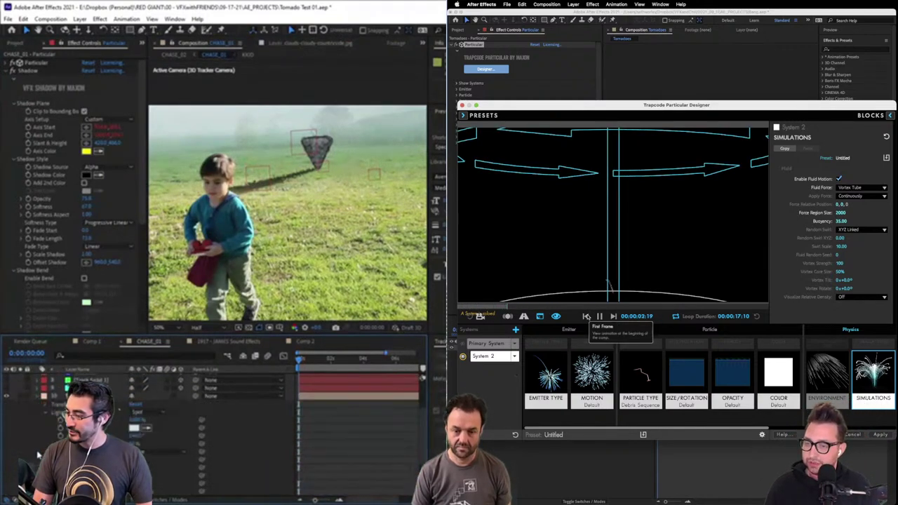
click(37, 396)
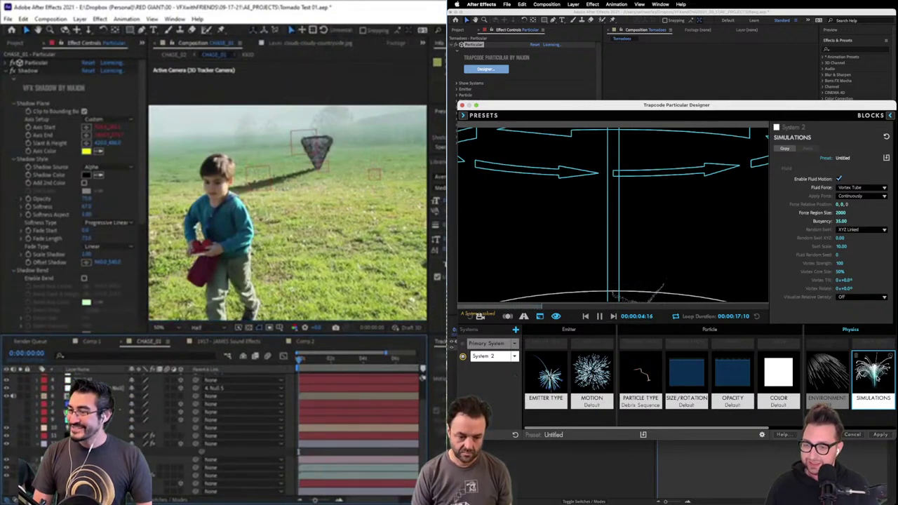
key(space)
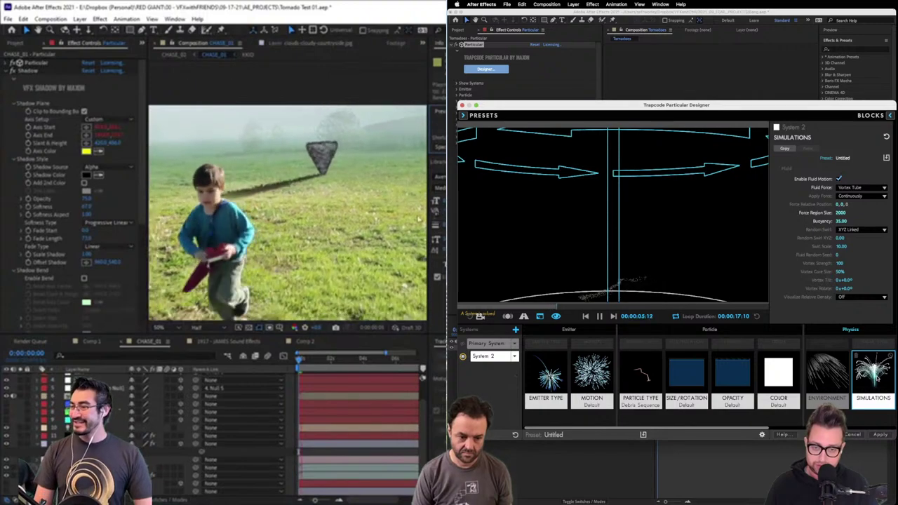
Replace the debris Simulations block with an Environment block using negative gravity
click(857, 357)
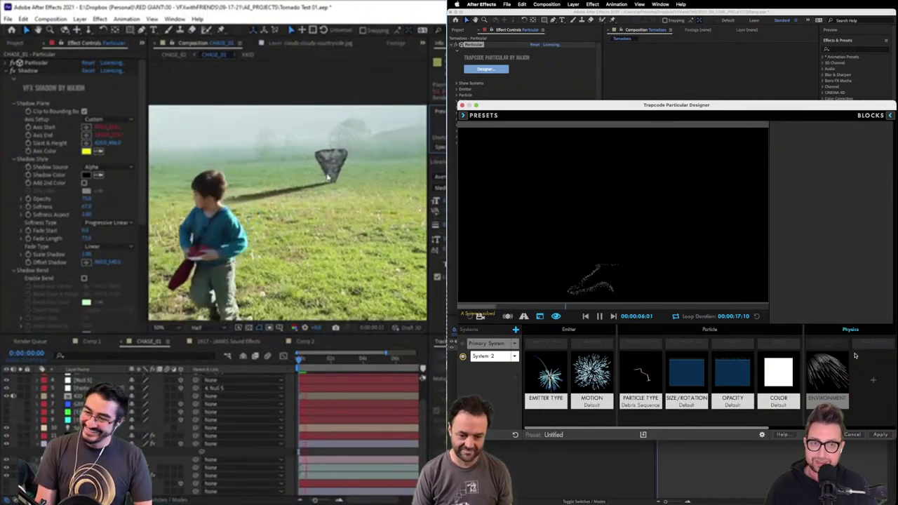
click(822, 386)
click(585, 317)
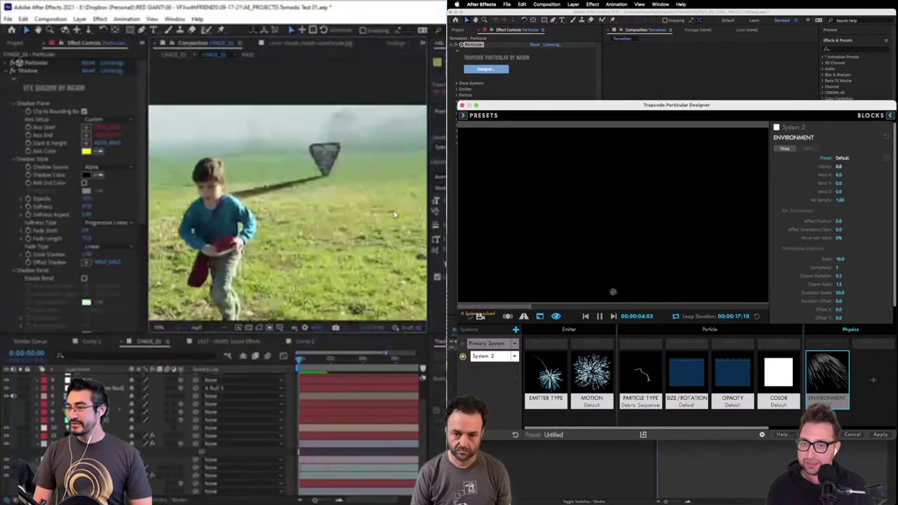
drag(841, 166, 835, 166)
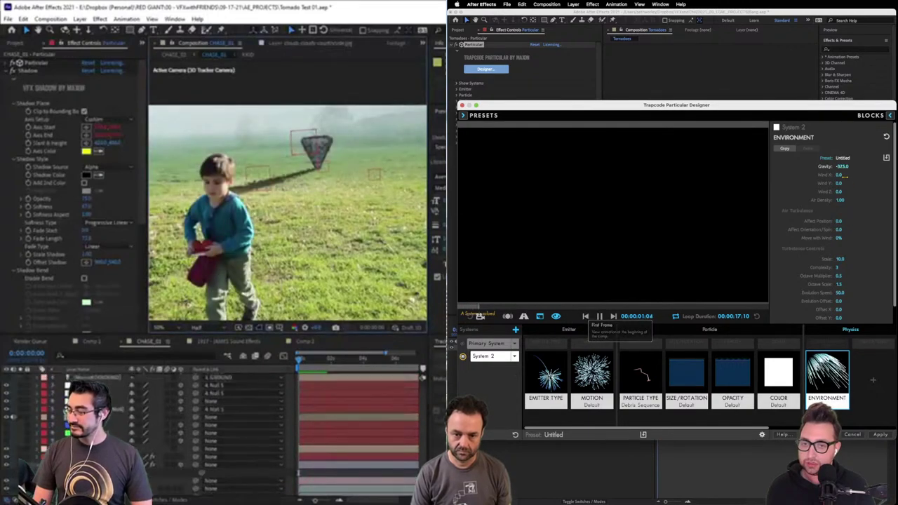
Switch the 3D view to Top
click(152, 19)
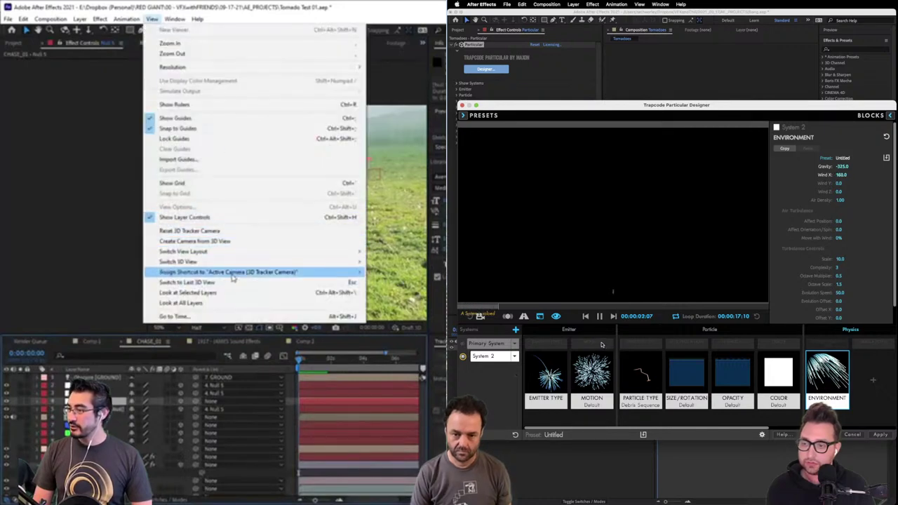
mouse_move(231, 263)
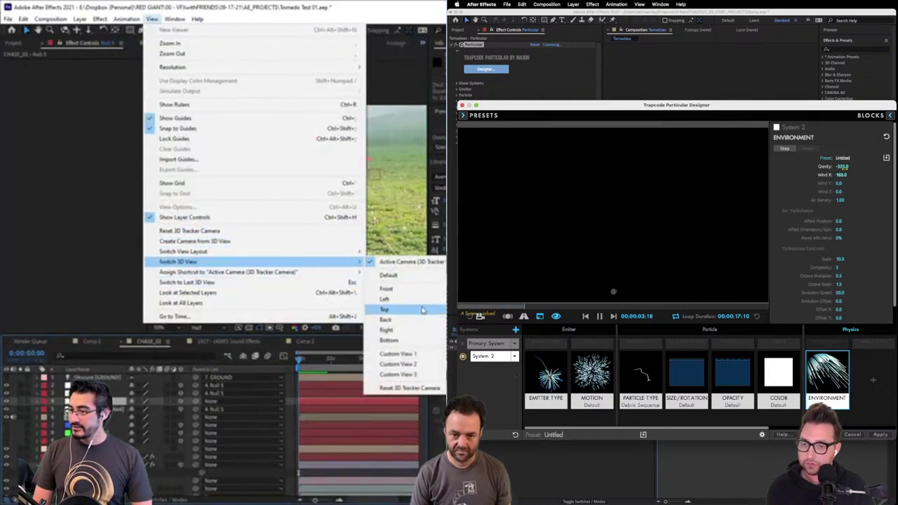
click(421, 308)
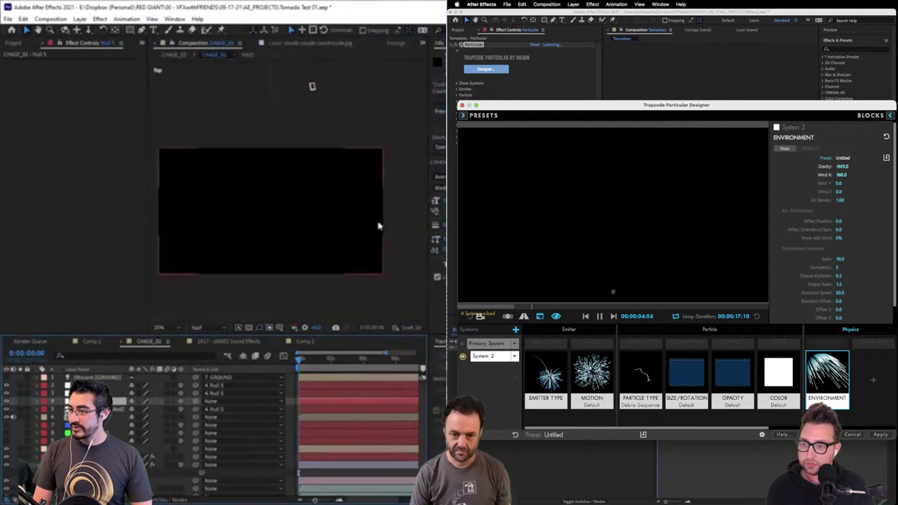
scroll(361, 217, down, 3)
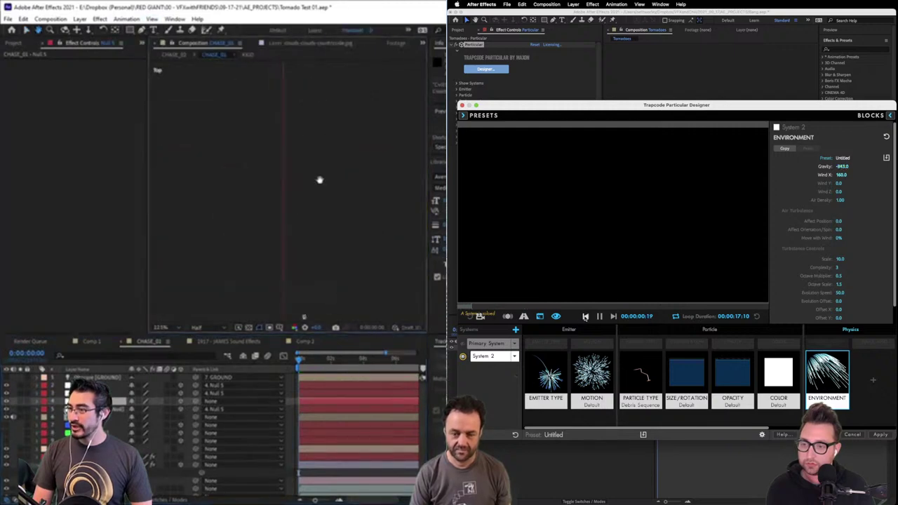
scroll(309, 162, up, 1)
Set debris Emit Probability to 25%, with Gravity -1274 and Wind X 160
click(546, 379)
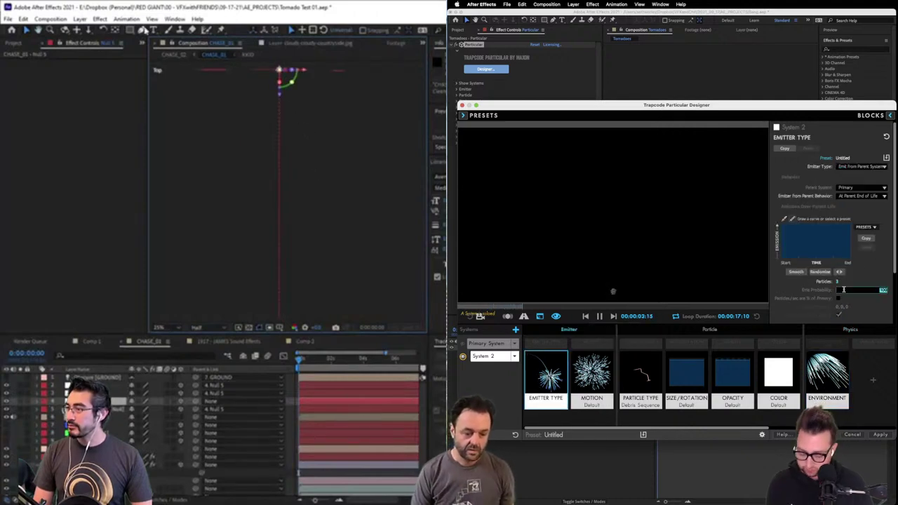
text(g25)
key(Return)
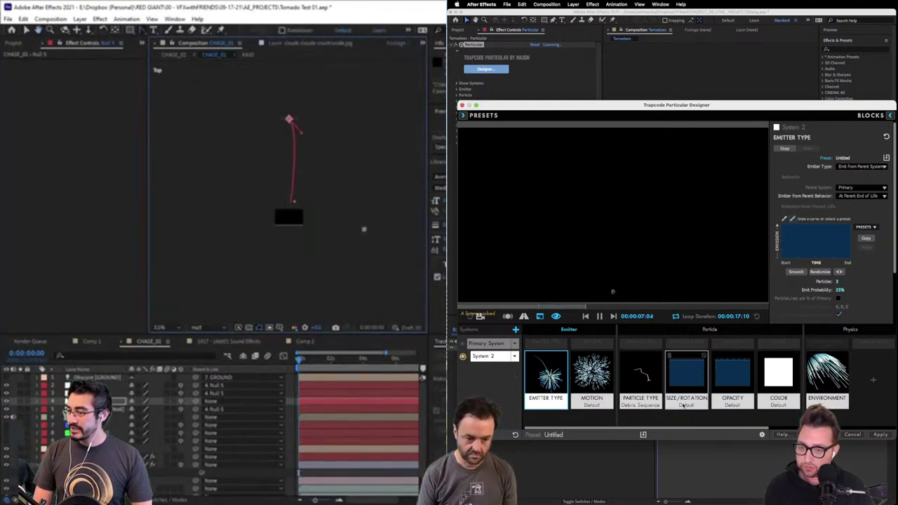
click(842, 385)
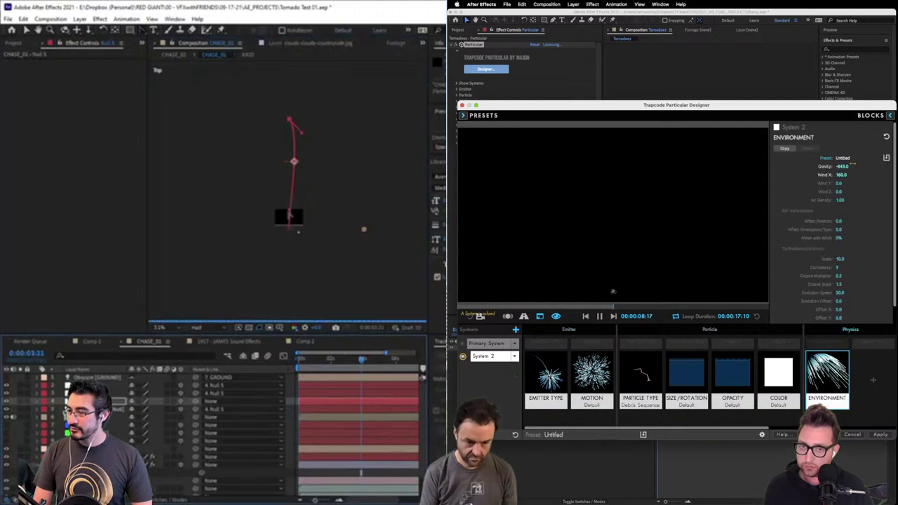
Reshape the tornado null's motion path curve, then return to the tracked camera view
drag(294, 162, 266, 161)
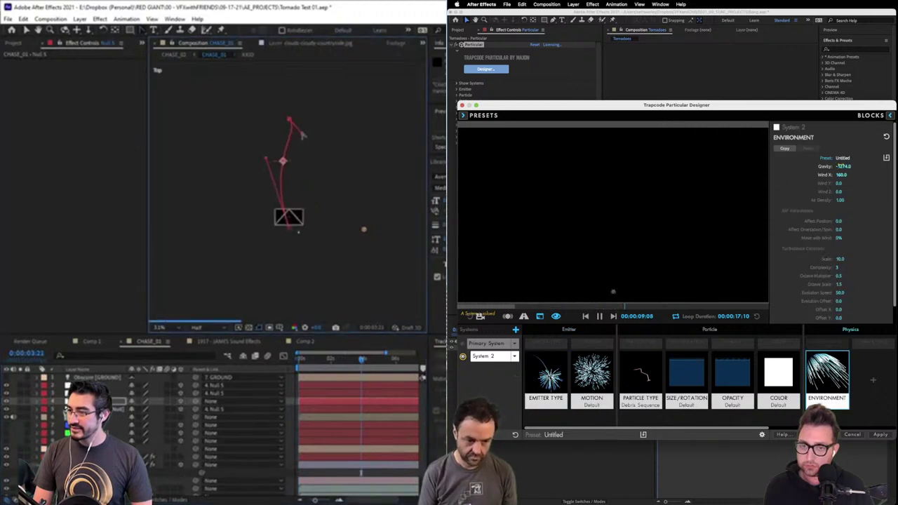
drag(302, 136, 327, 179)
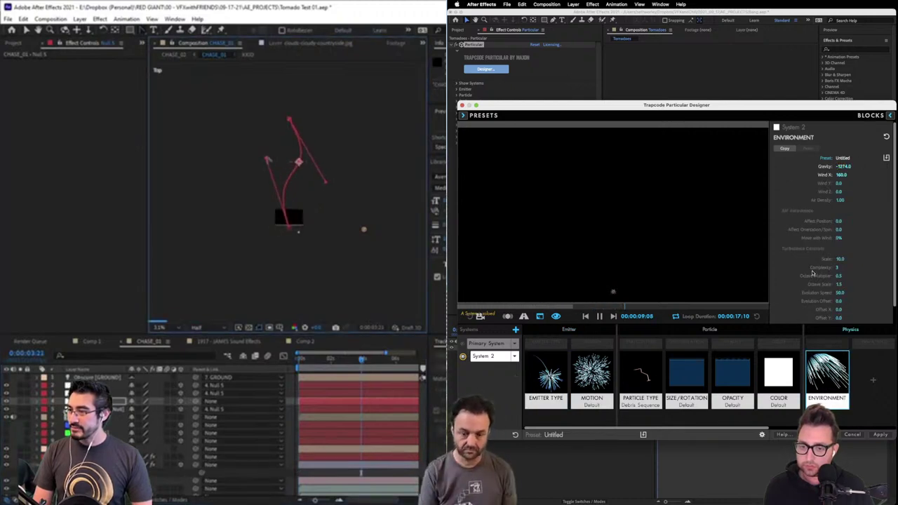
drag(267, 160, 249, 173)
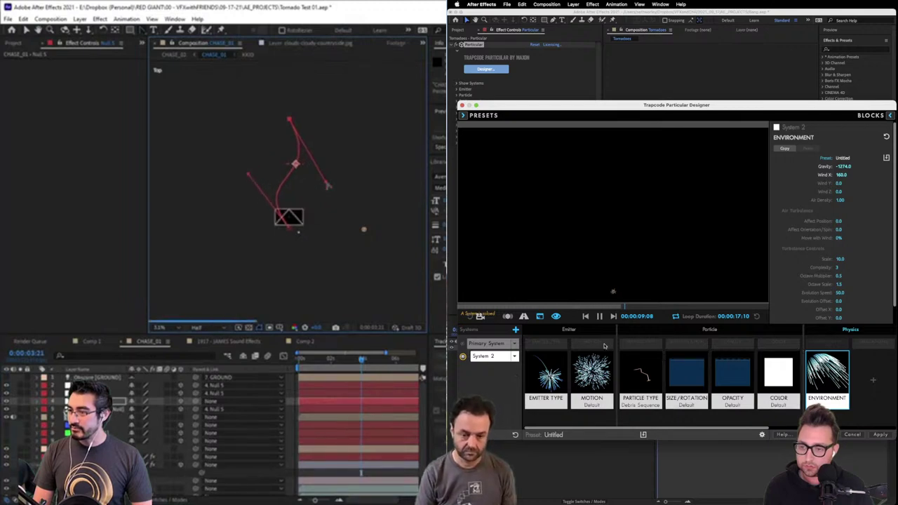
key(period)
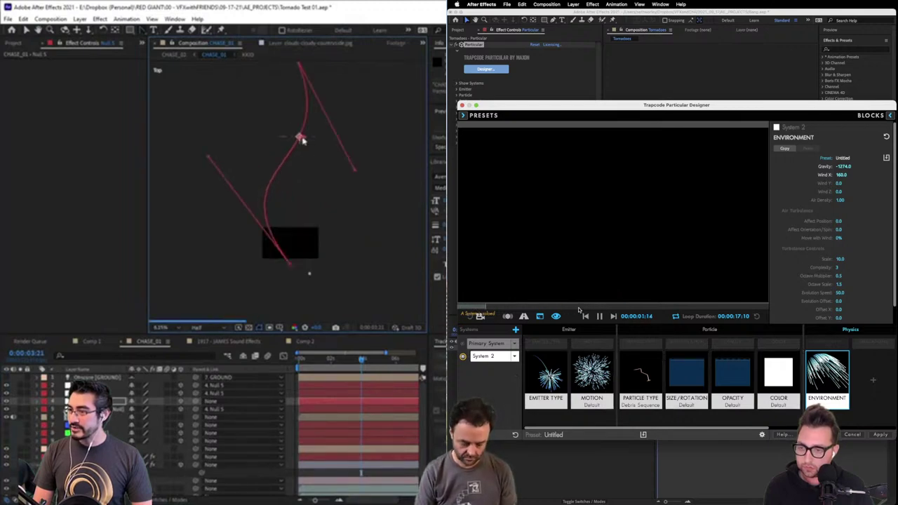
drag(344, 363, 267, 371)
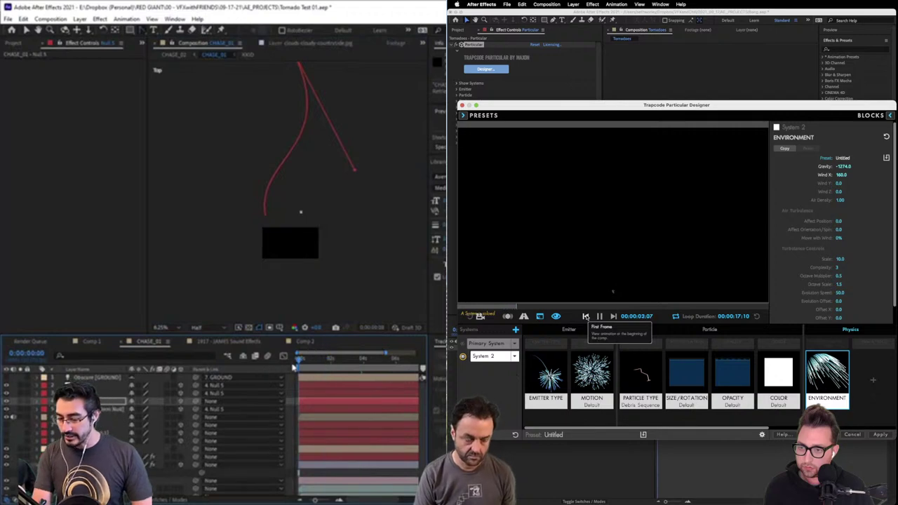
key(F12)
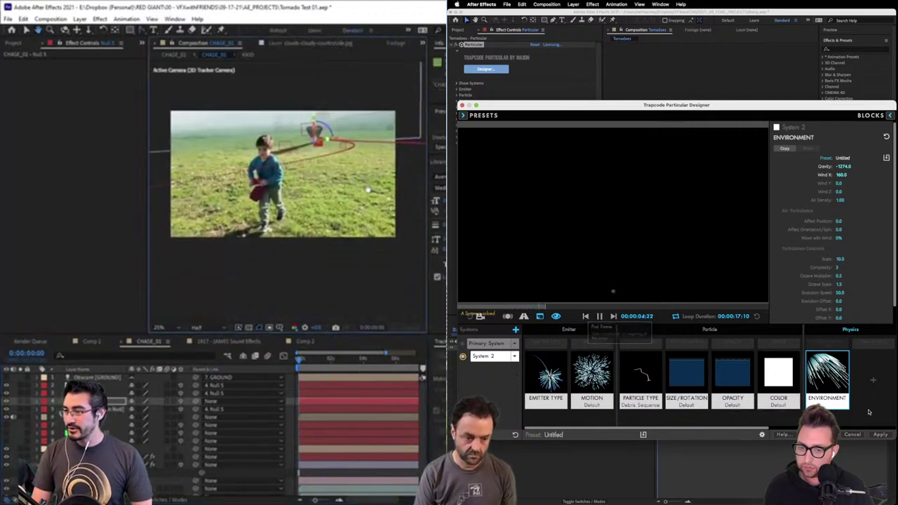
Play back the composition to review the debris motion
key(period)
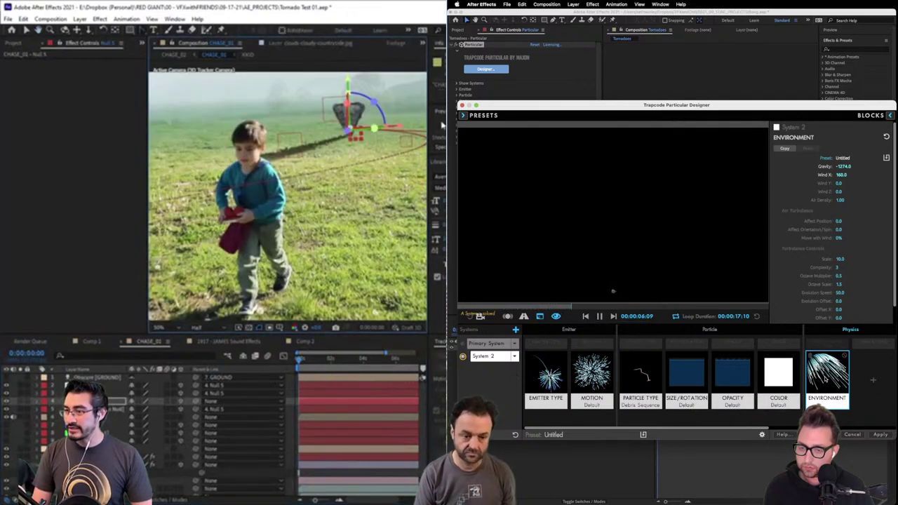
key(space)
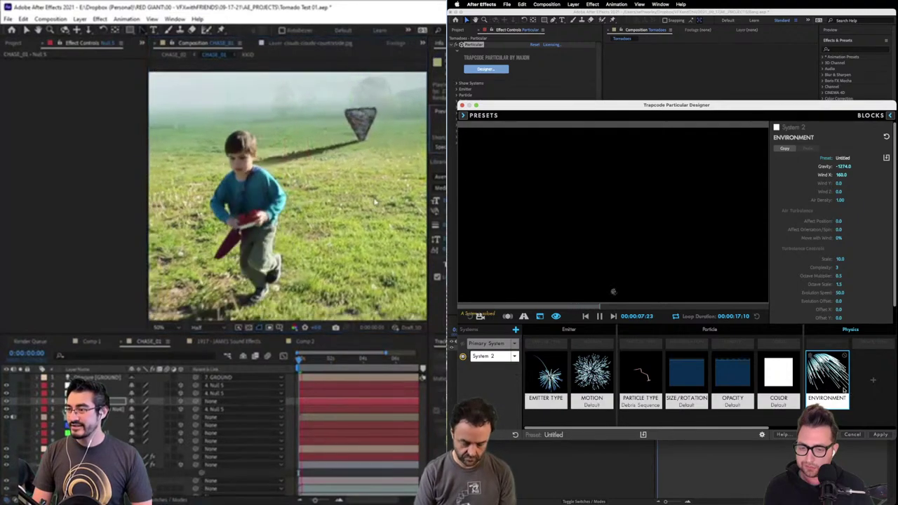
scroll(835, 386, right, 2)
scroll(835, 386, right, 3)
key(comma)
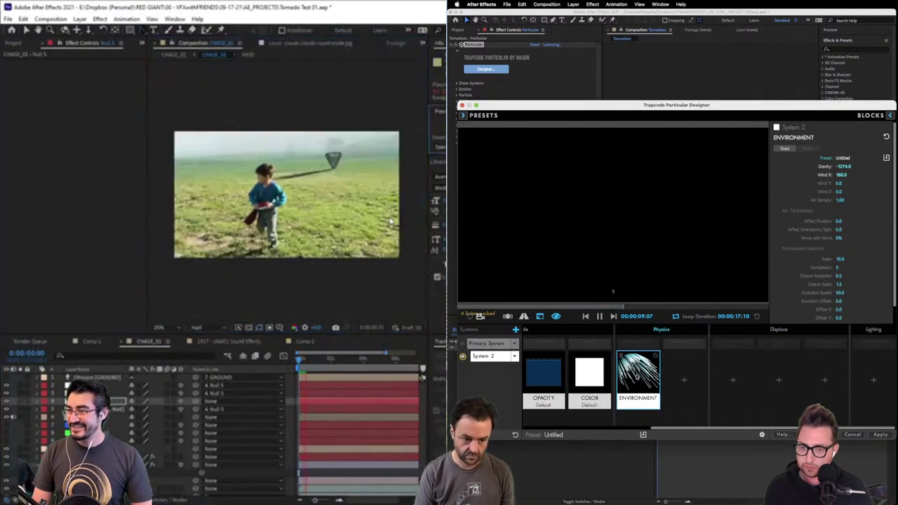
key(period)
Load the Turbulent Wind environment preset into System 2's physics
click(659, 392)
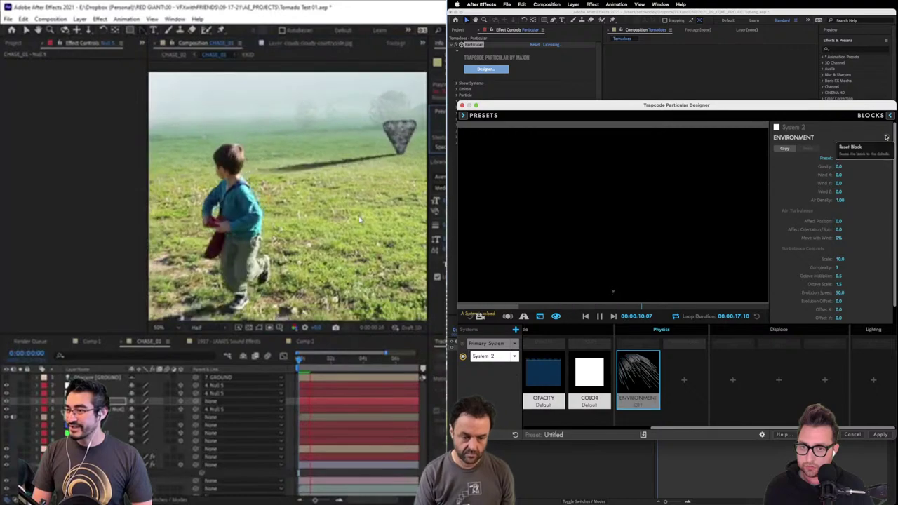
click(683, 382)
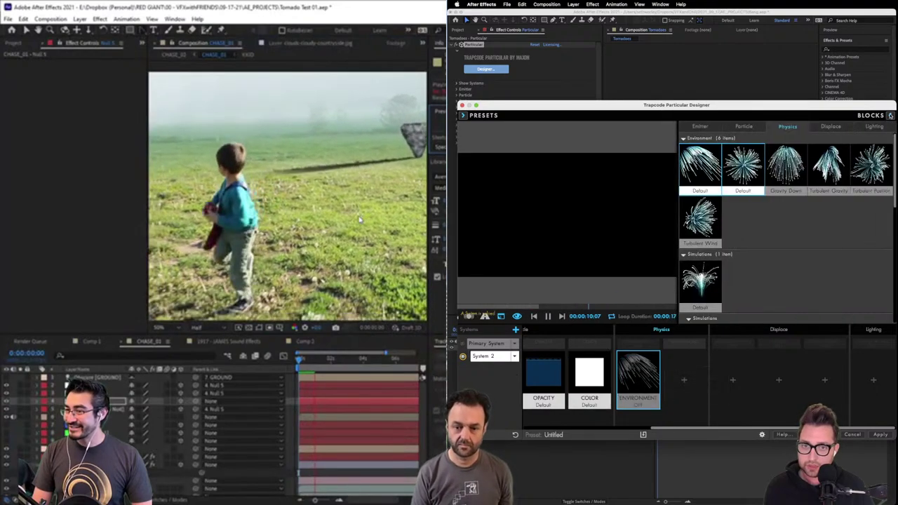
scroll(792, 284, down, 2)
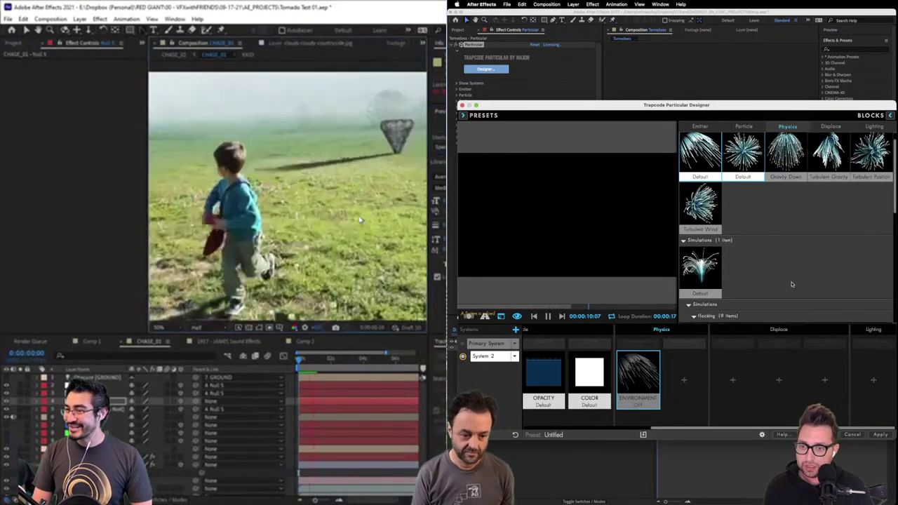
scroll(792, 284, up, 2)
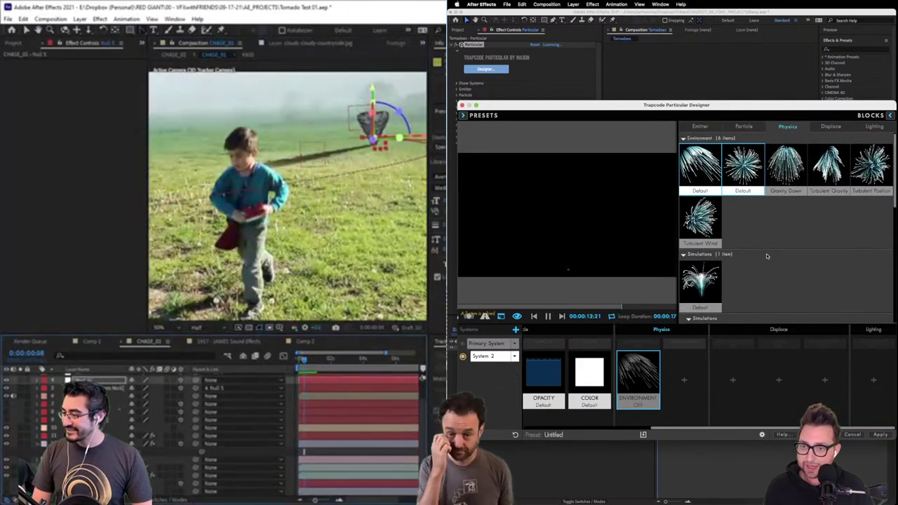
click(701, 219)
Set System 2's environment Gravity to -540 with Wind X 150 and apply the Designer
scroll(76, 205, down, 5)
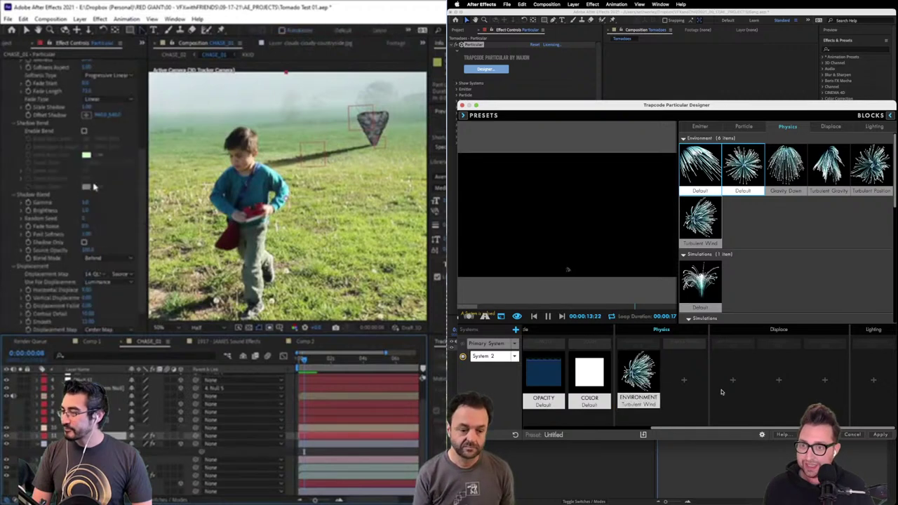
click(587, 316)
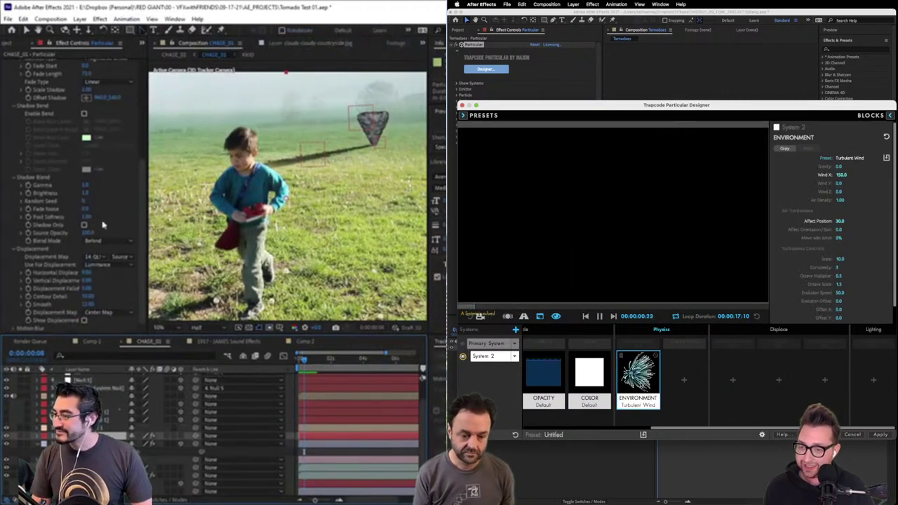
scroll(105, 210, up, 3)
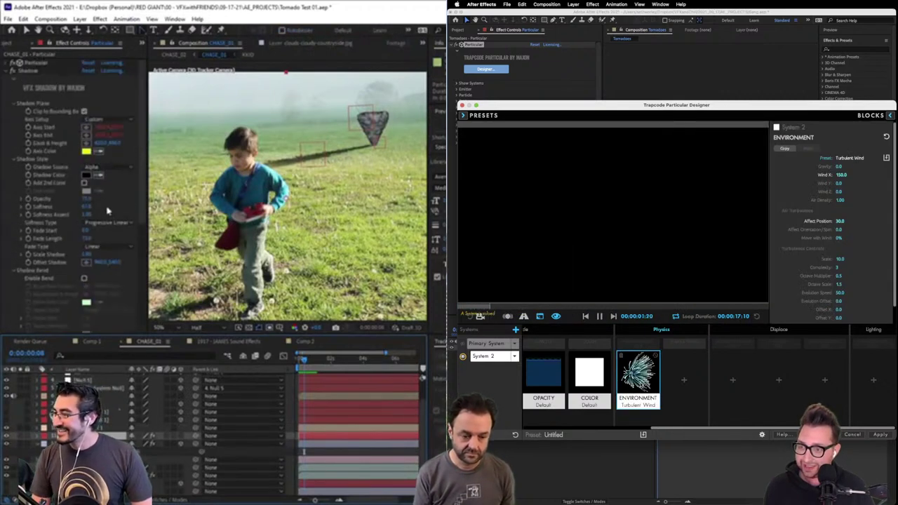
scroll(109, 203, down, 3)
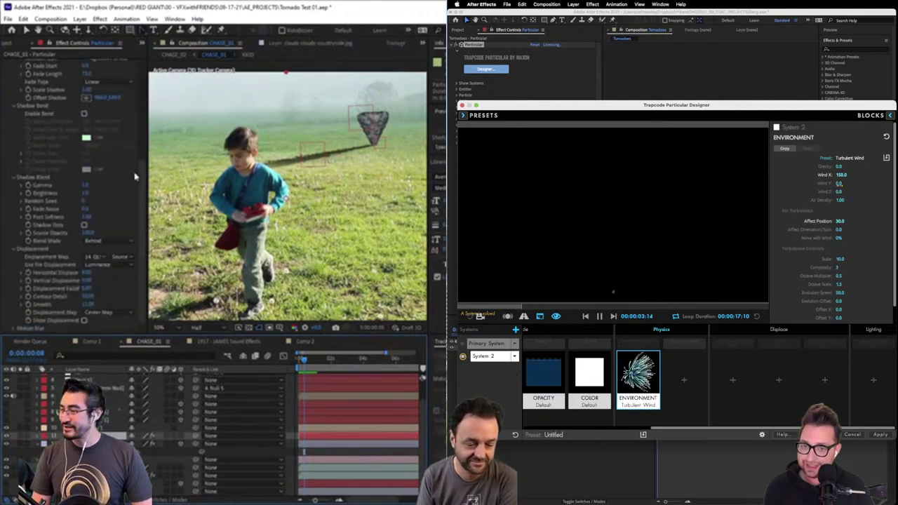
scroll(136, 183, up, 8)
click(5, 72)
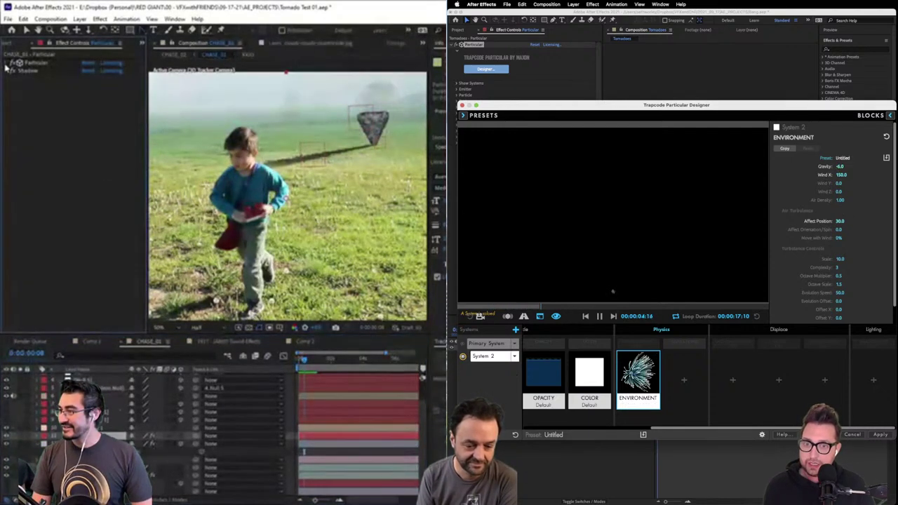
scroll(92, 205, down, 8)
scroll(92, 205, down, 10)
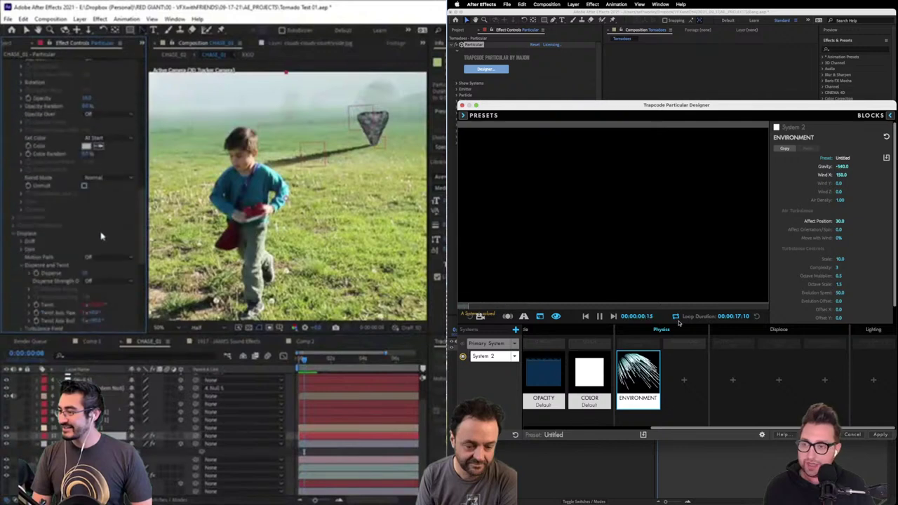
scroll(100, 235, up, 8)
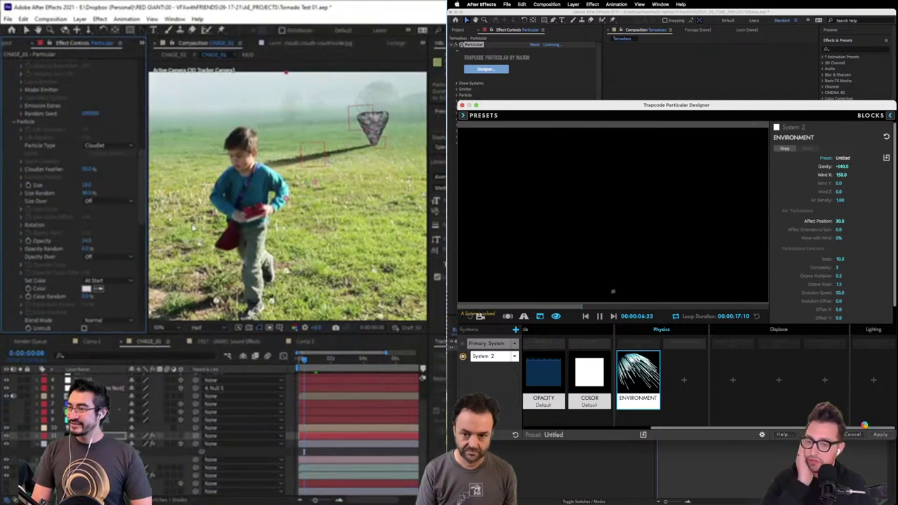
scroll(97, 271, down, 10)
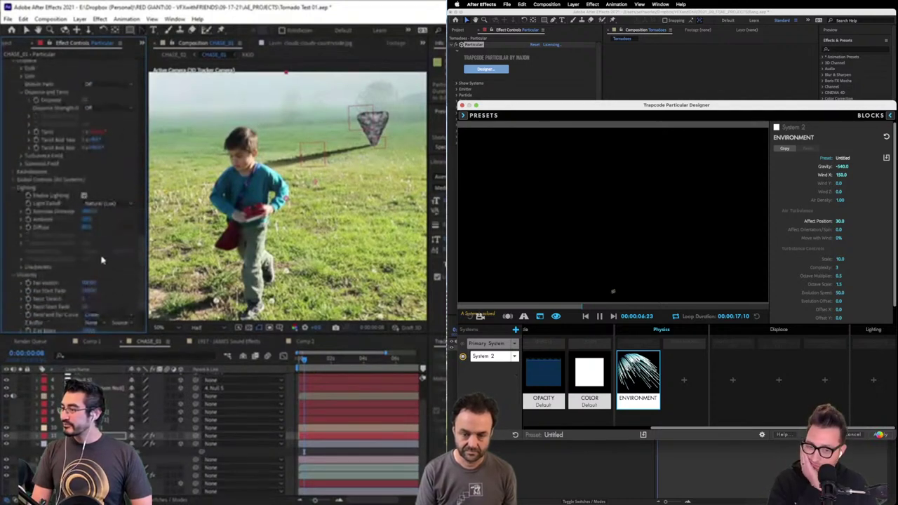
scroll(80, 198, down, 3)
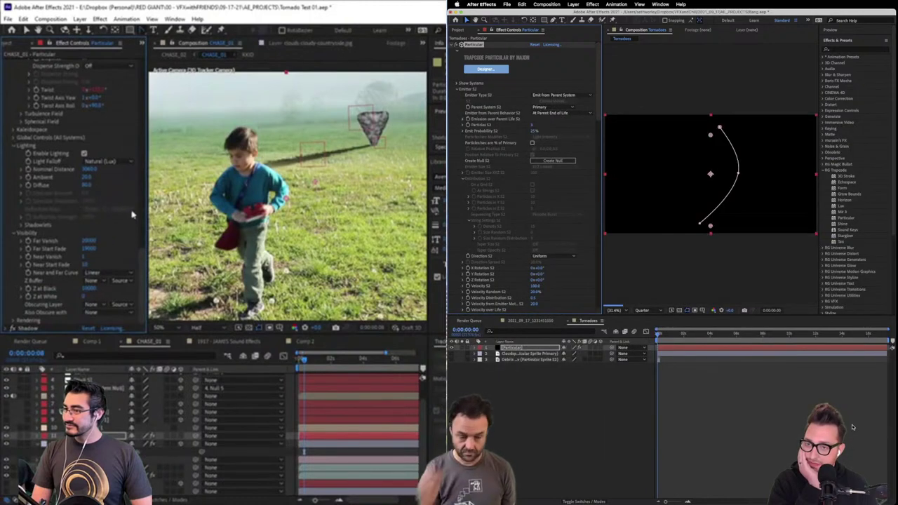
Advance the tornado comp to about five seconds and select the light layer in the chase comp
scroll(99, 254, up, 5)
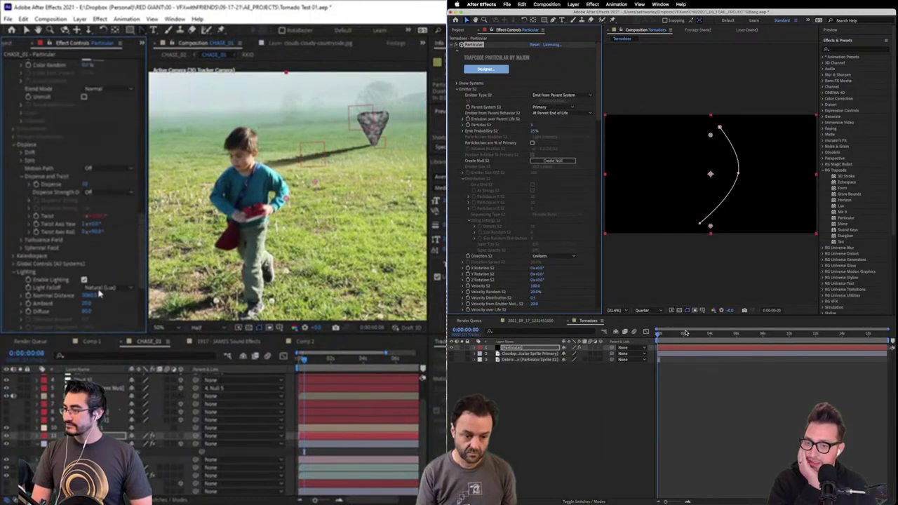
drag(685, 336, 705, 336)
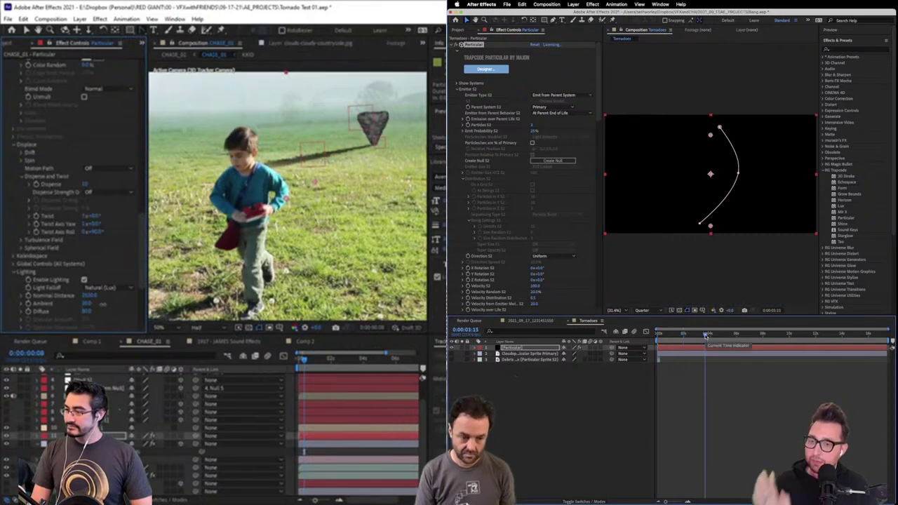
drag(706, 335, 724, 335)
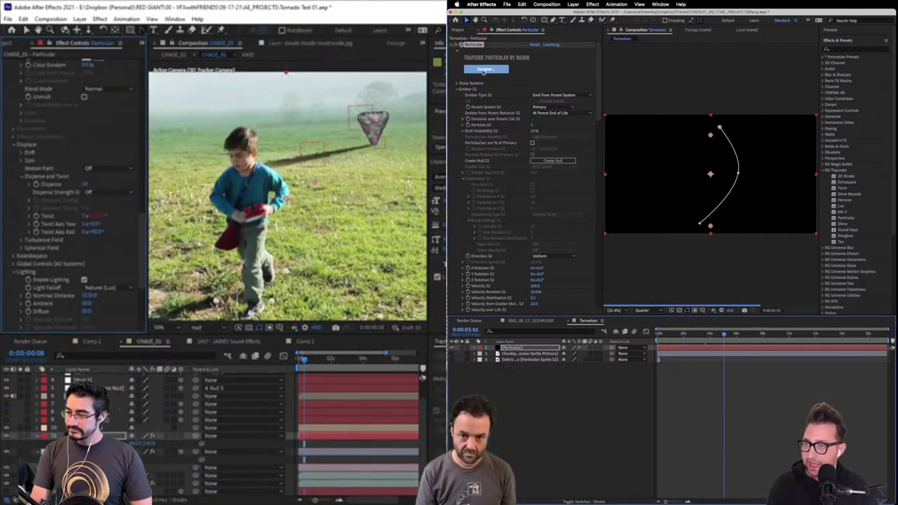
click(162, 428)
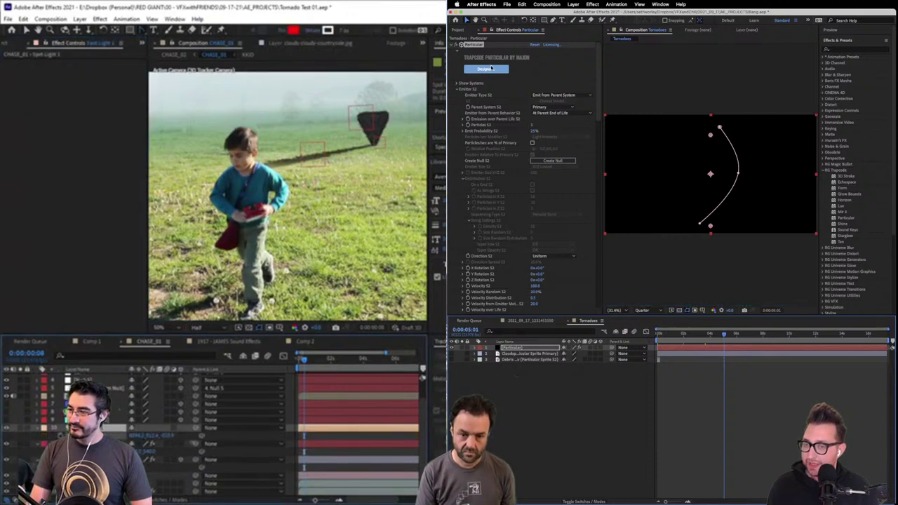
click(492, 69)
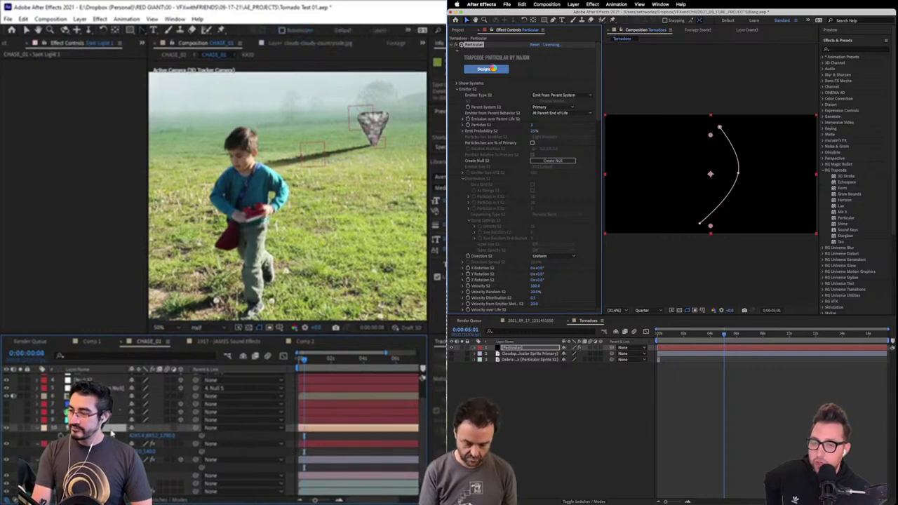
Add Spot Light 1 parented to 5. Null 5, then reopen the Particular Designer
click(79, 19)
mouse_move(126, 30)
click(242, 51)
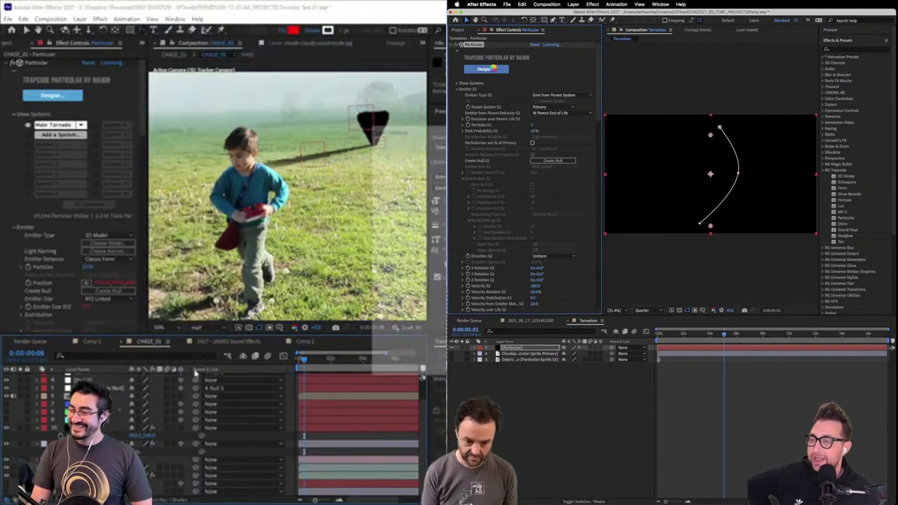
key(Return)
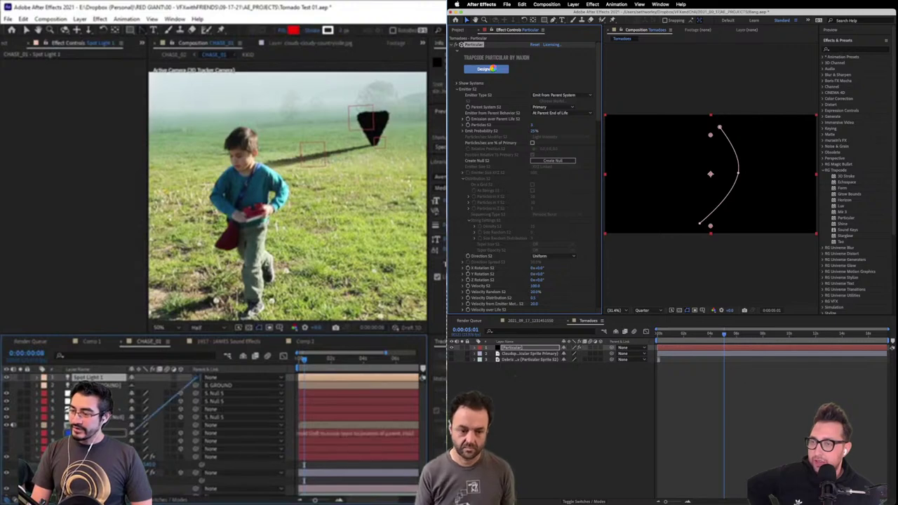
scroll(144, 471, down, 3)
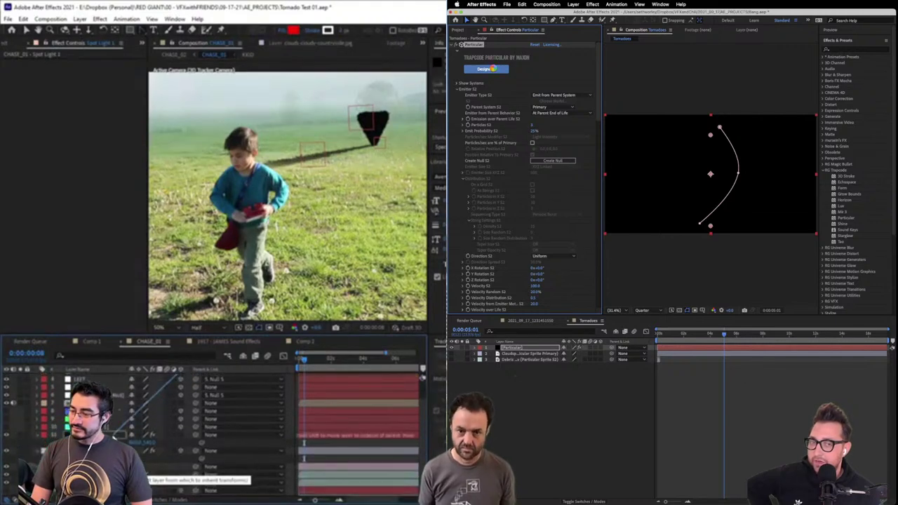
drag(177, 377, 198, 378)
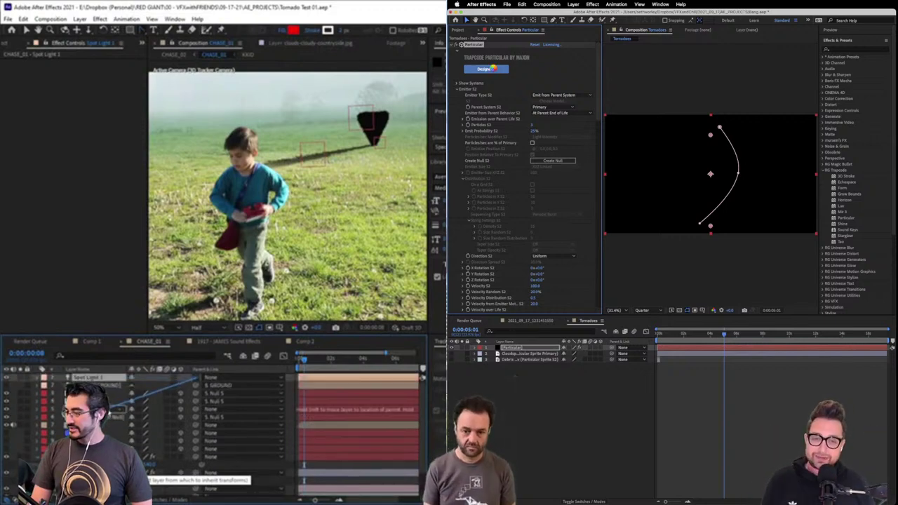
drag(109, 414, 109, 413)
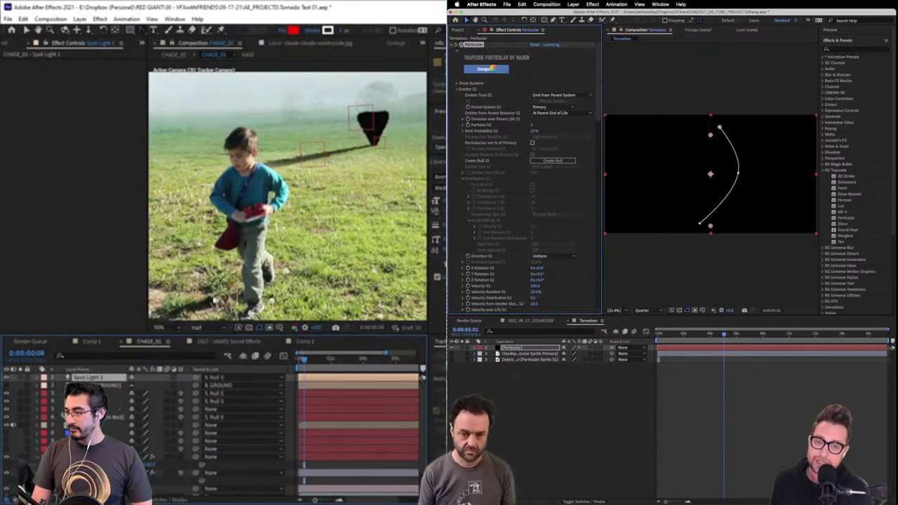
click(490, 69)
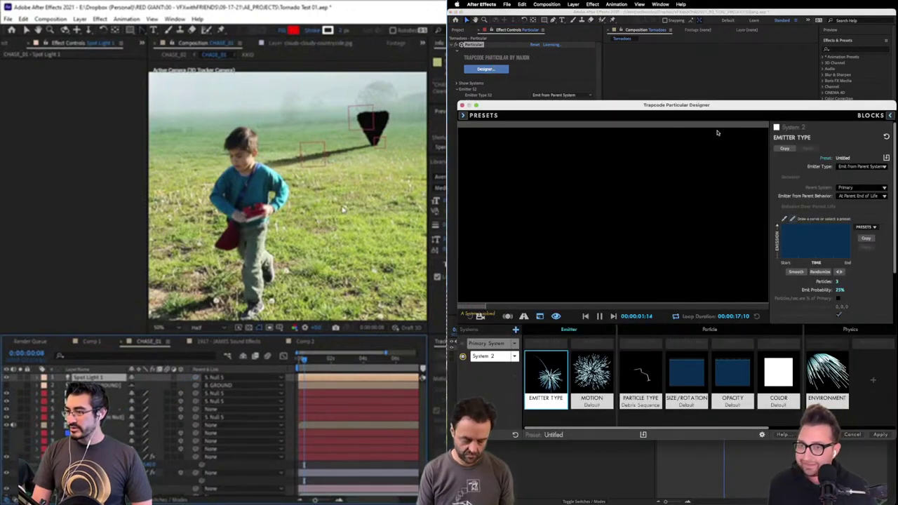
Zoom the chase comp to 25%, reveal Spot Light 1's position and switch to a custom 3D view
key(comma)
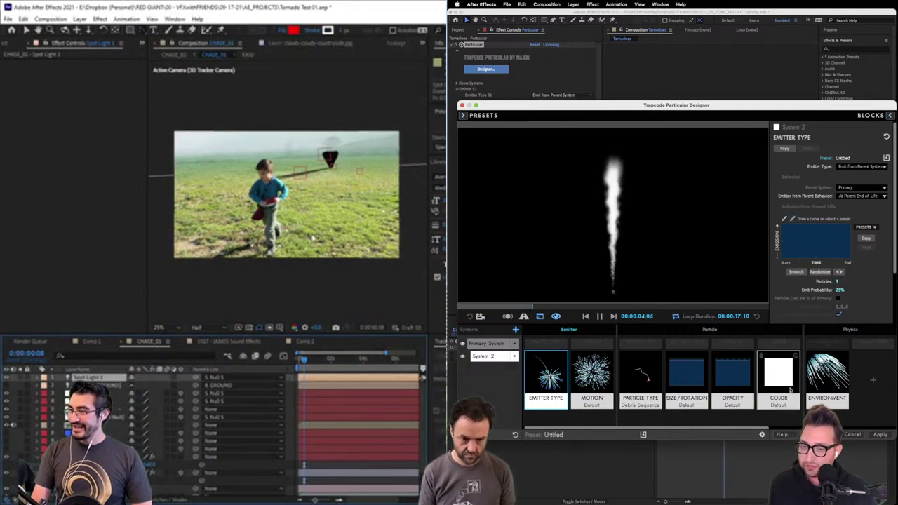
click(827, 376)
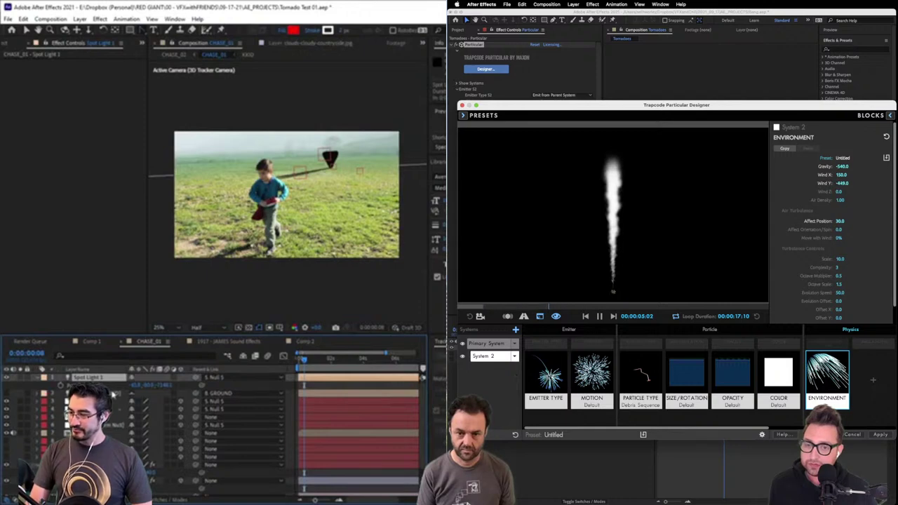
key(shift+a)
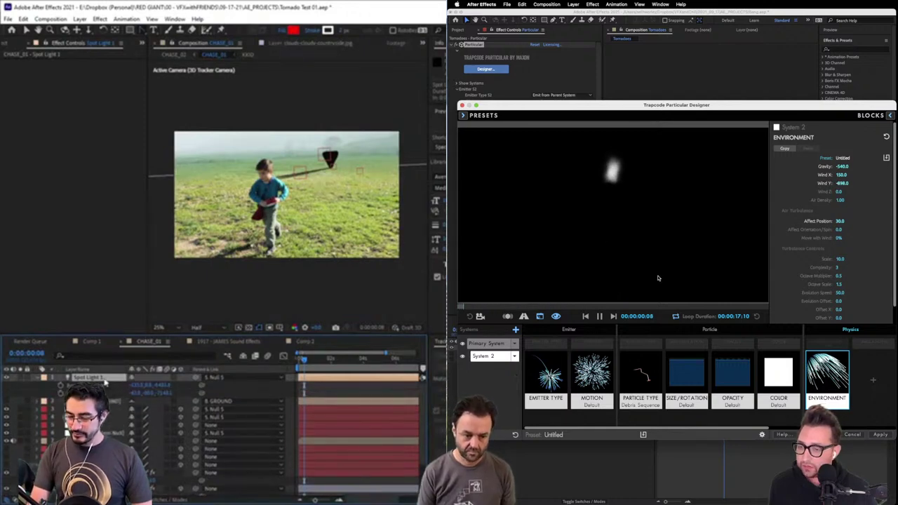
key(F11)
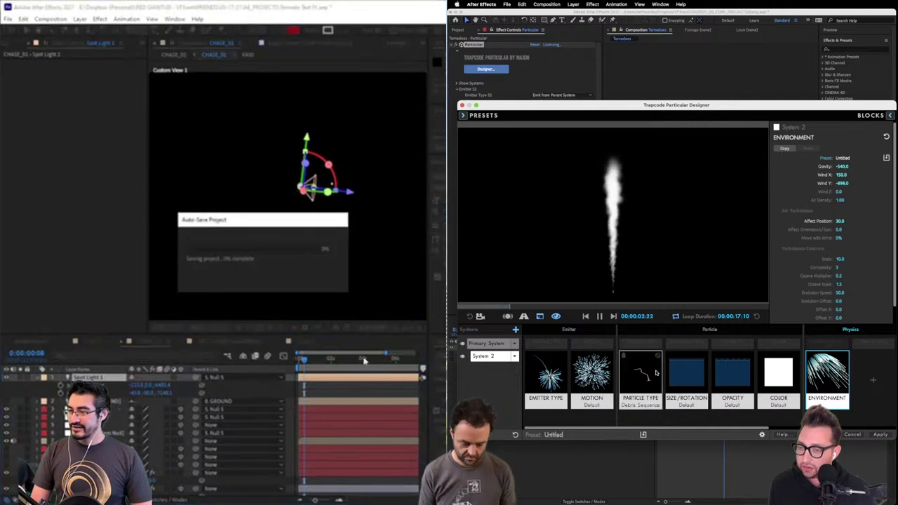
drag(372, 364, 357, 381)
Review System 2's particle, motion and environment settings while orbiting around the spot light
click(650, 384)
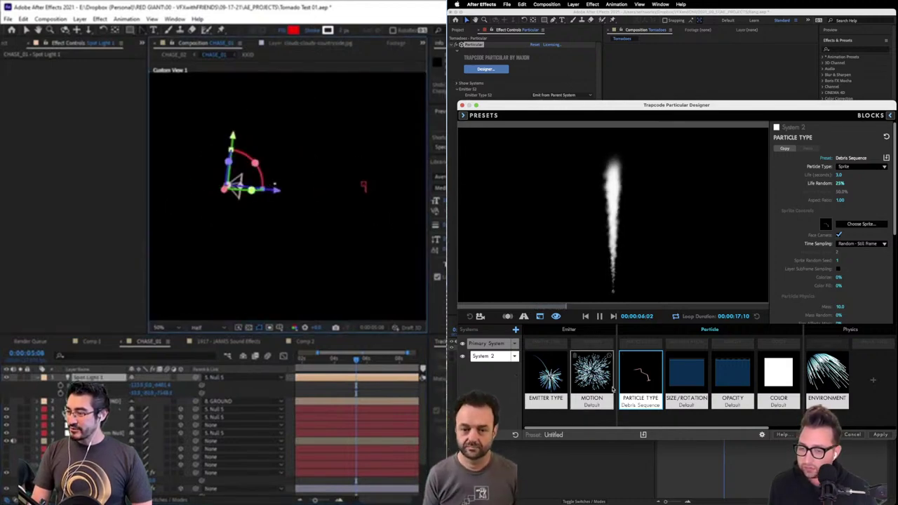
click(611, 390)
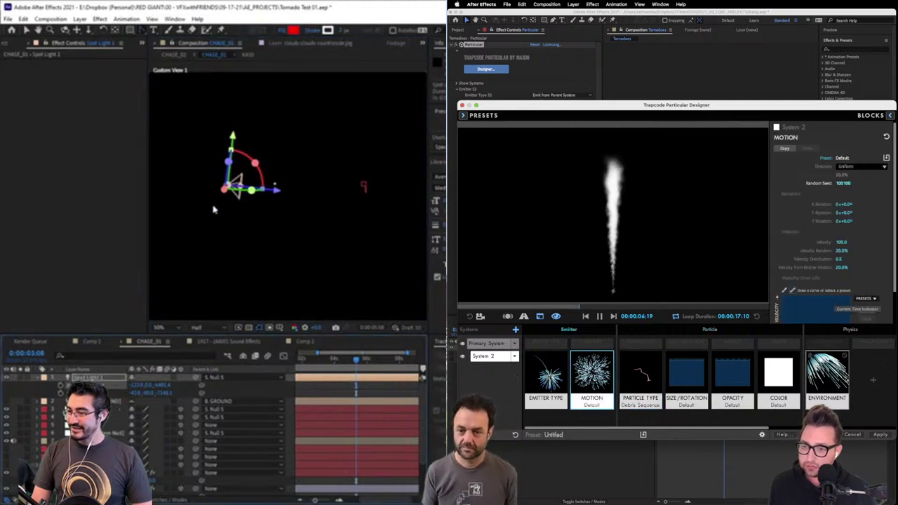
click(828, 379)
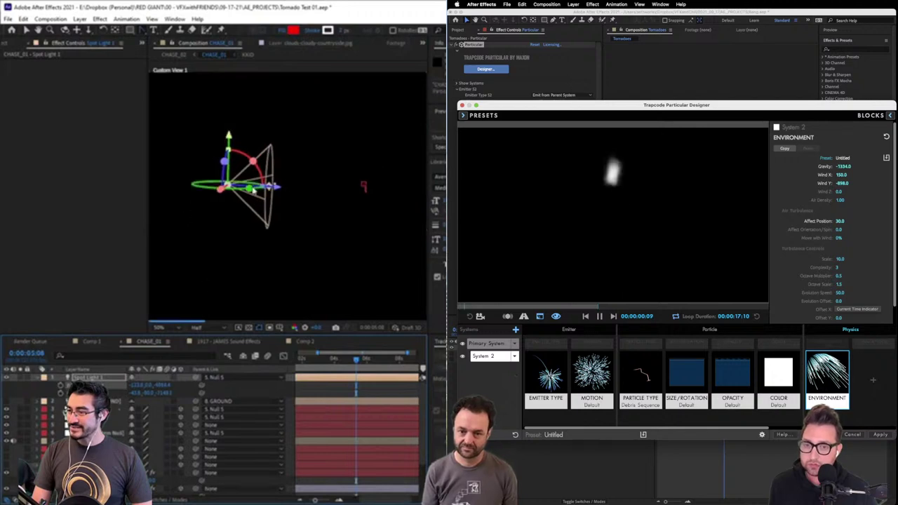
drag(283, 191, 268, 195)
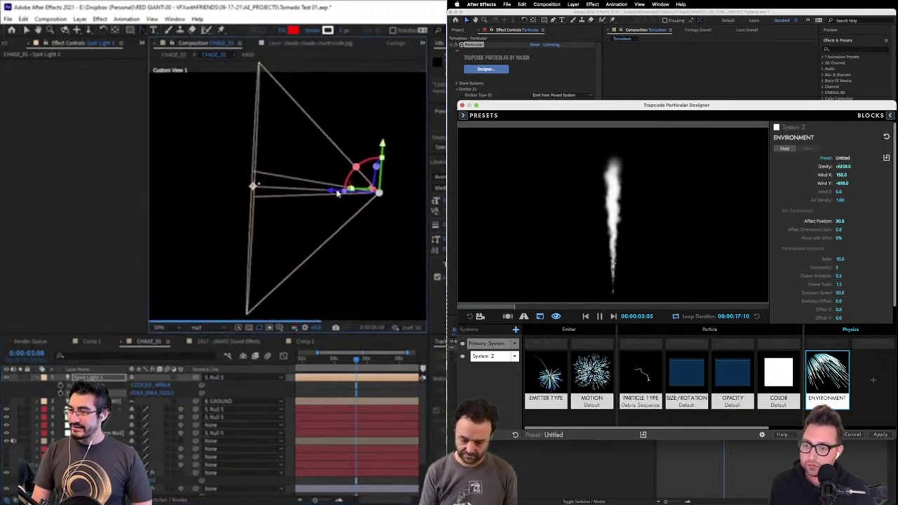
scroll(338, 193, down, 8)
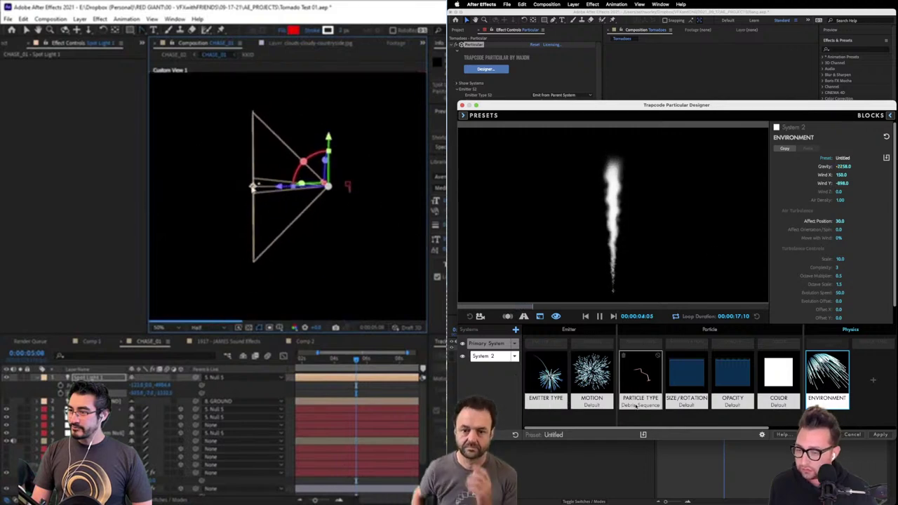
drag(253, 187, 269, 198)
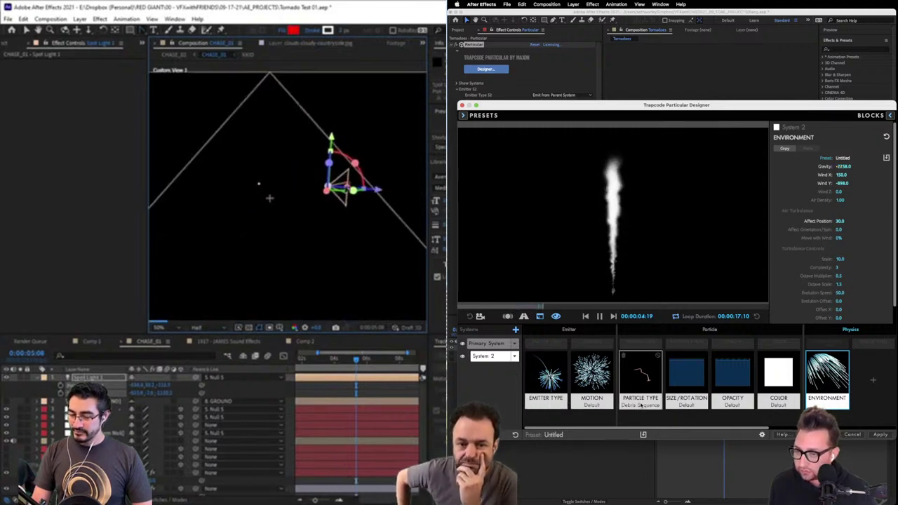
Return to the tracker camera and open System 2's options to delete it
click(640, 382)
key(F12)
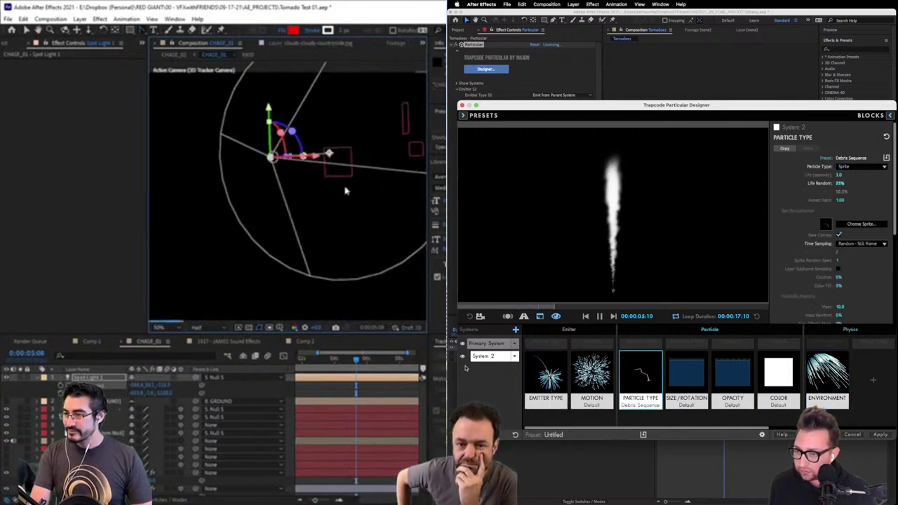
click(531, 381)
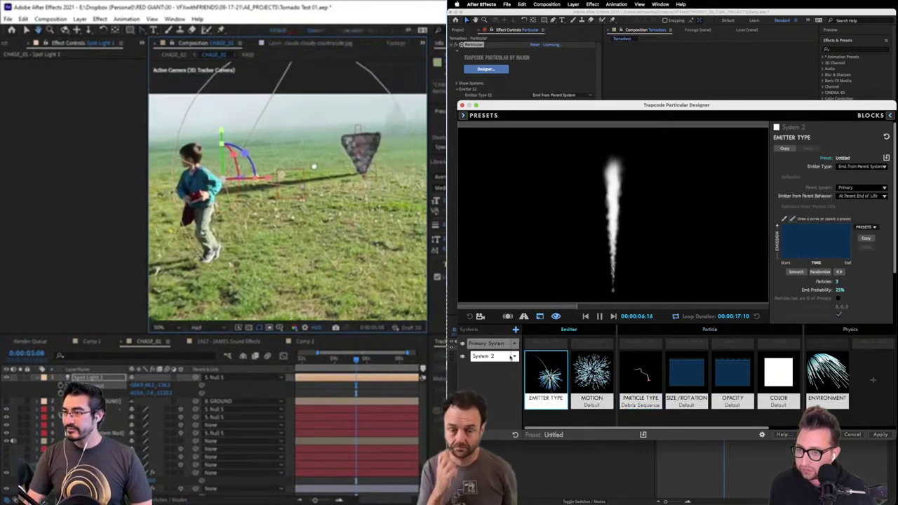
click(515, 356)
Delete the old System 2 and add a fresh second particle system
click(523, 365)
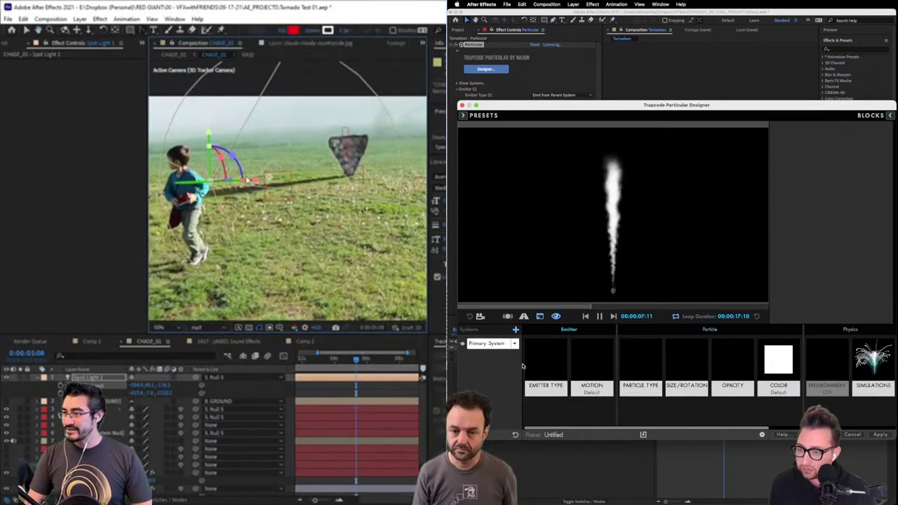
click(516, 330)
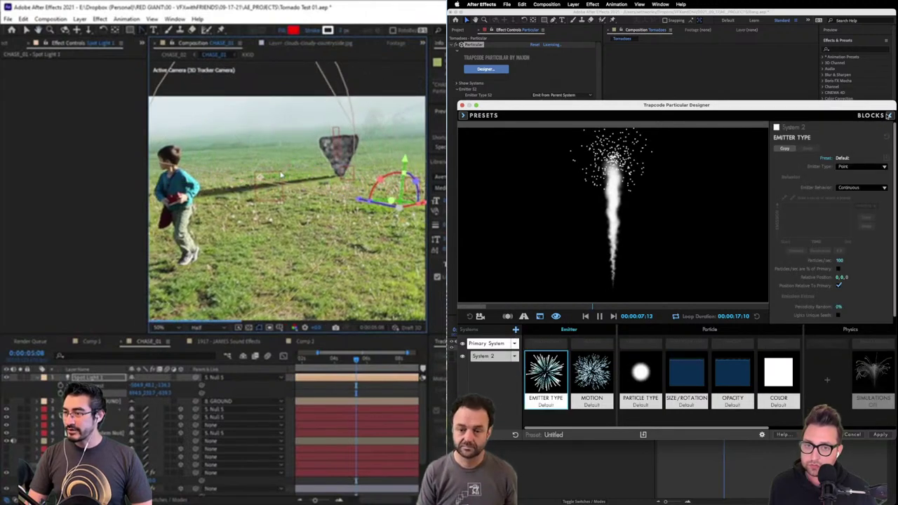
click(890, 115)
click(890, 115)
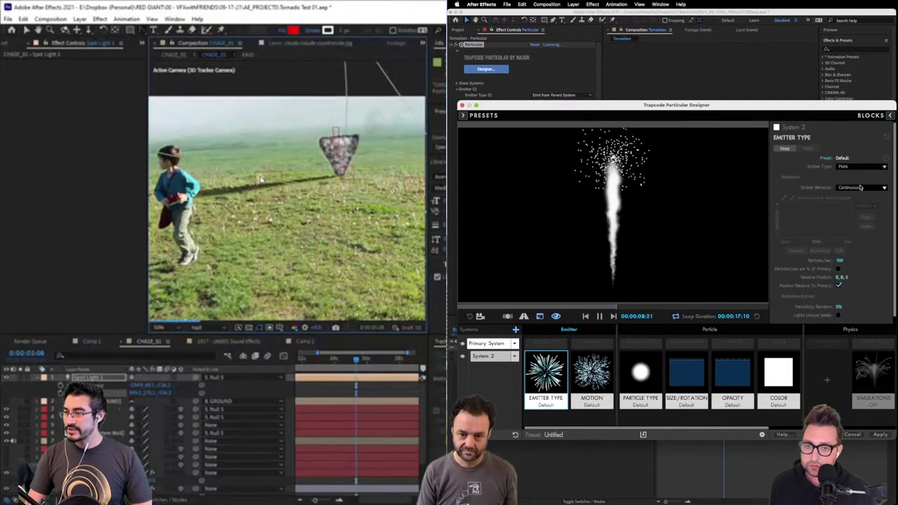
click(857, 188)
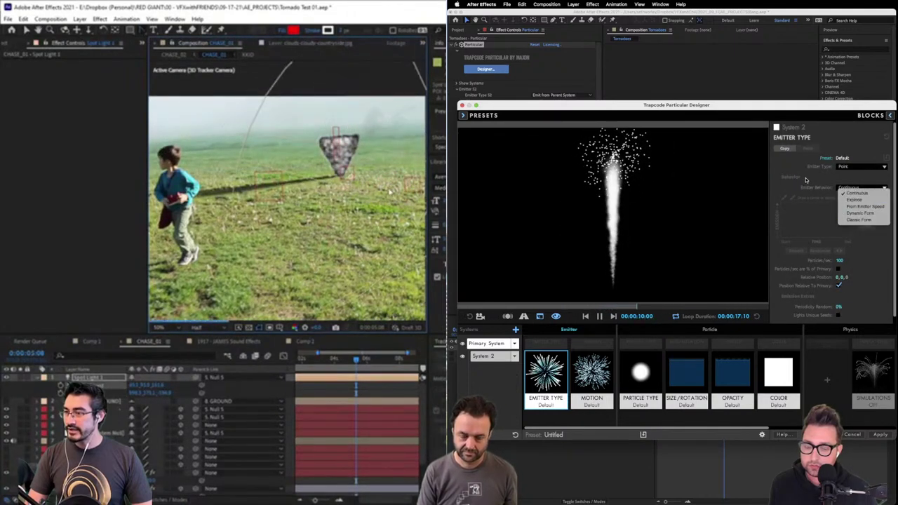
click(856, 193)
Set System 2's emitter to Emit from Parent System, emitting At Parent End of Life
click(848, 170)
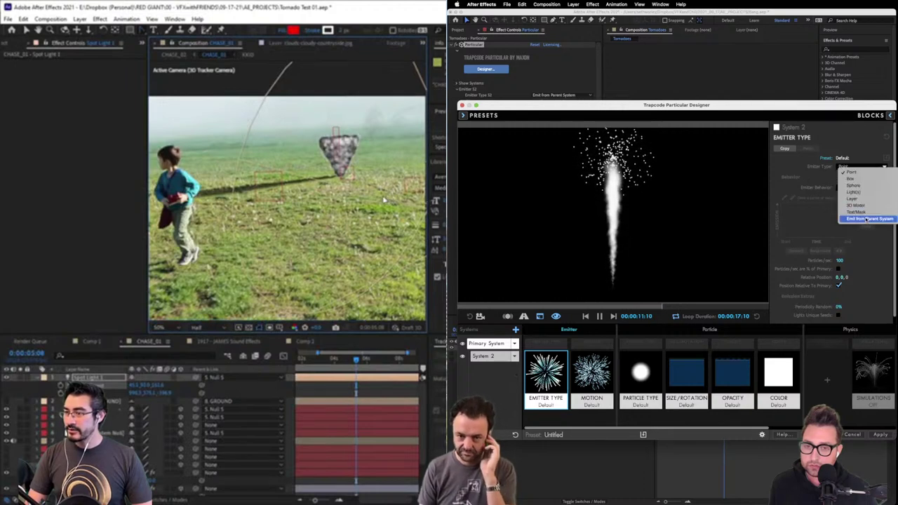
click(866, 221)
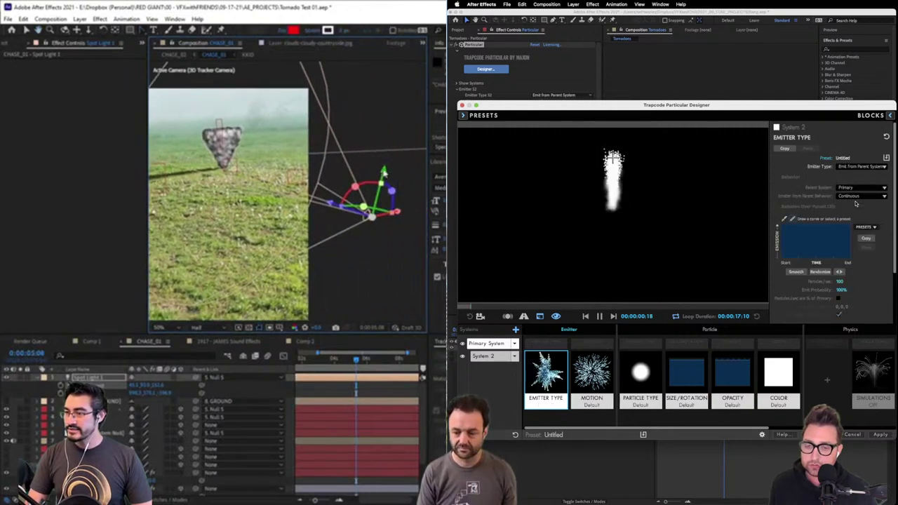
click(848, 197)
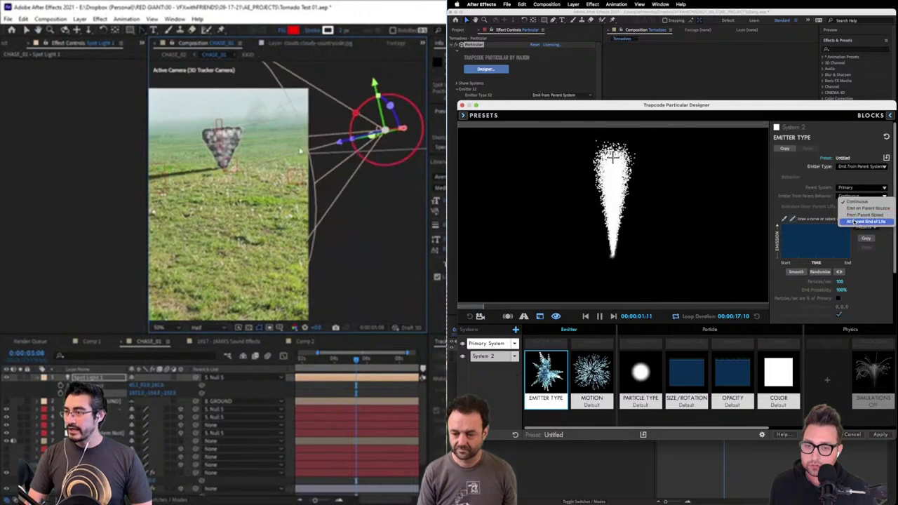
click(853, 202)
click(862, 196)
click(860, 211)
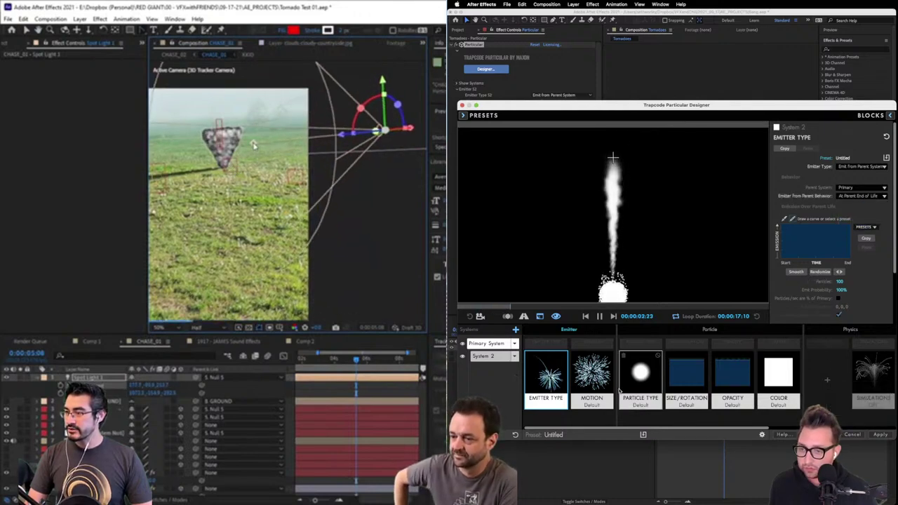
Place the Turbulent Wind physics preset in System 2's Environment slot
click(827, 380)
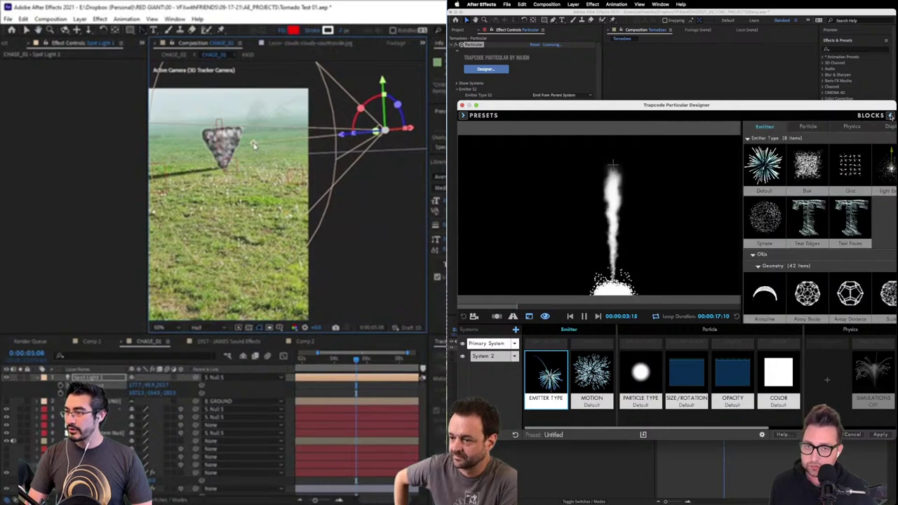
click(787, 126)
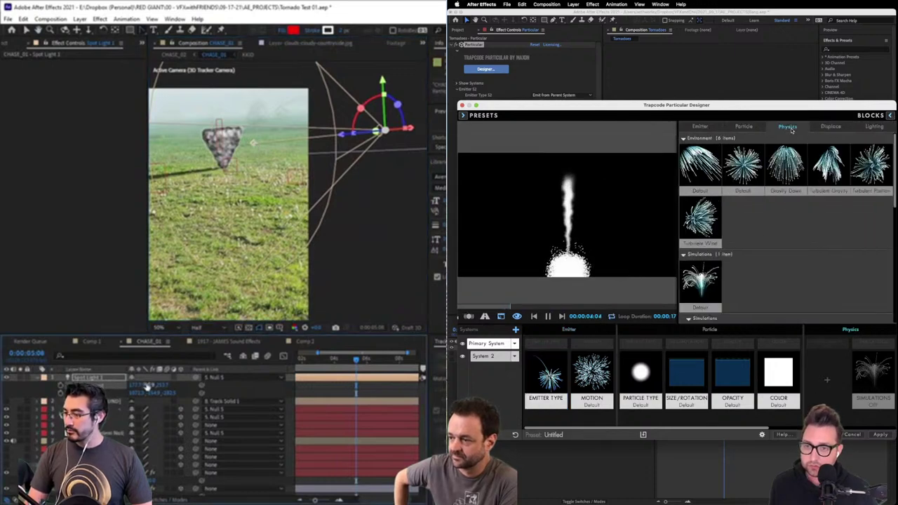
drag(700, 219, 819, 372)
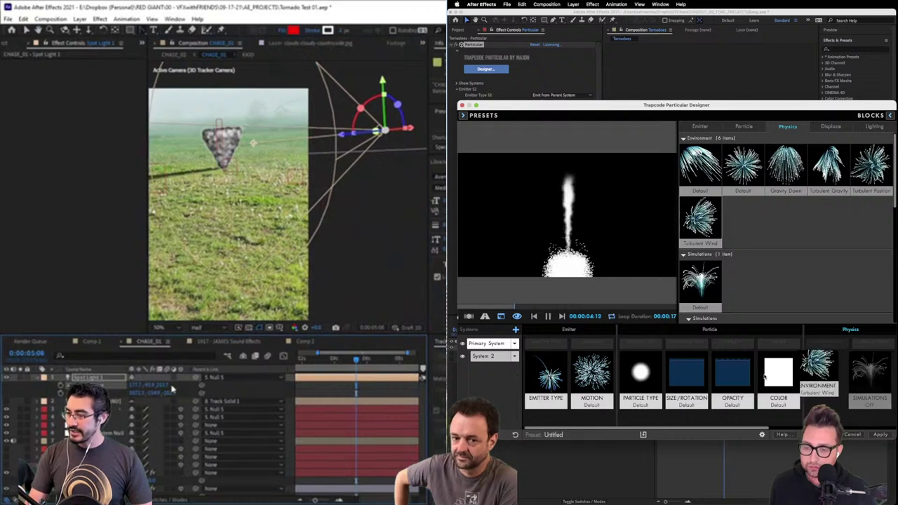
drag(766, 378, 828, 383)
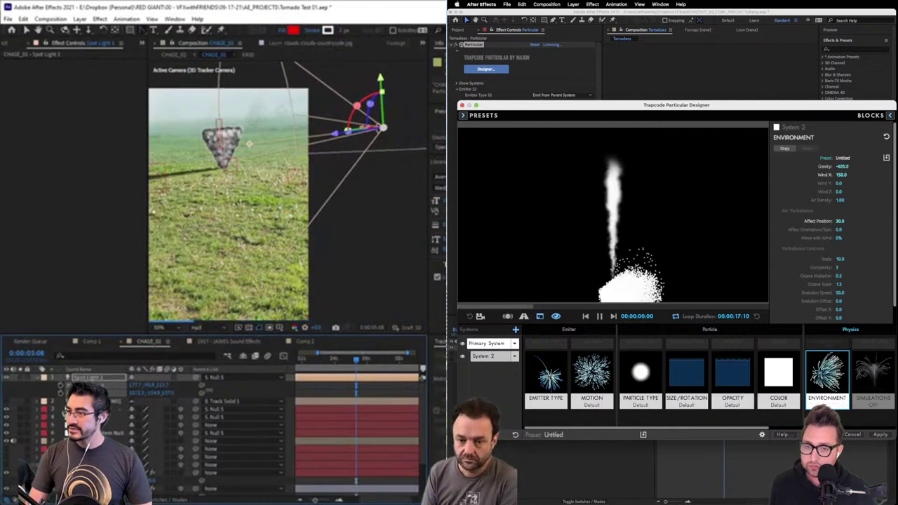
Set System 2's gravity to about -500
drag(842, 166, 855, 175)
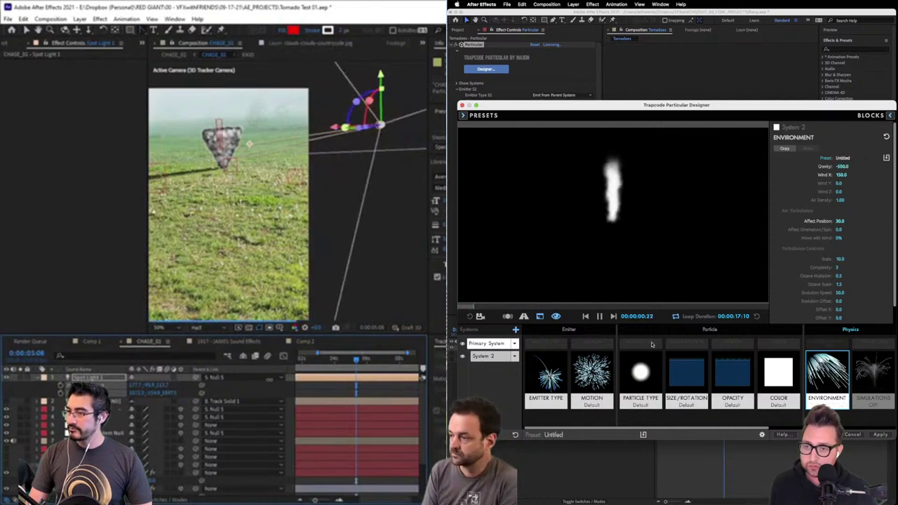
click(548, 379)
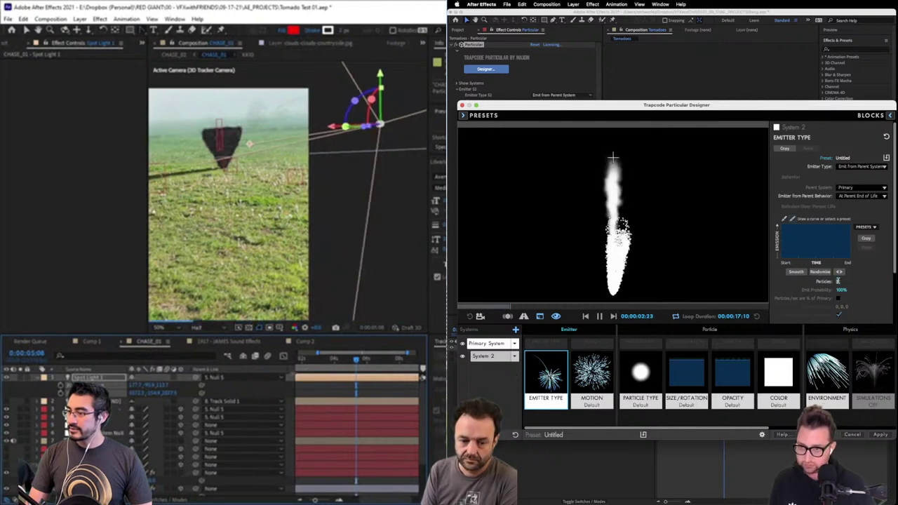
click(827, 379)
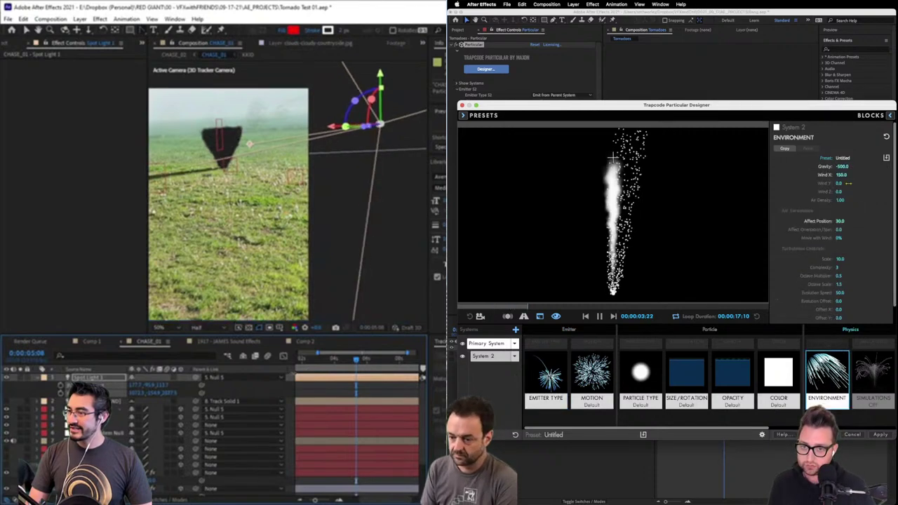
drag(842, 166, 863, 167)
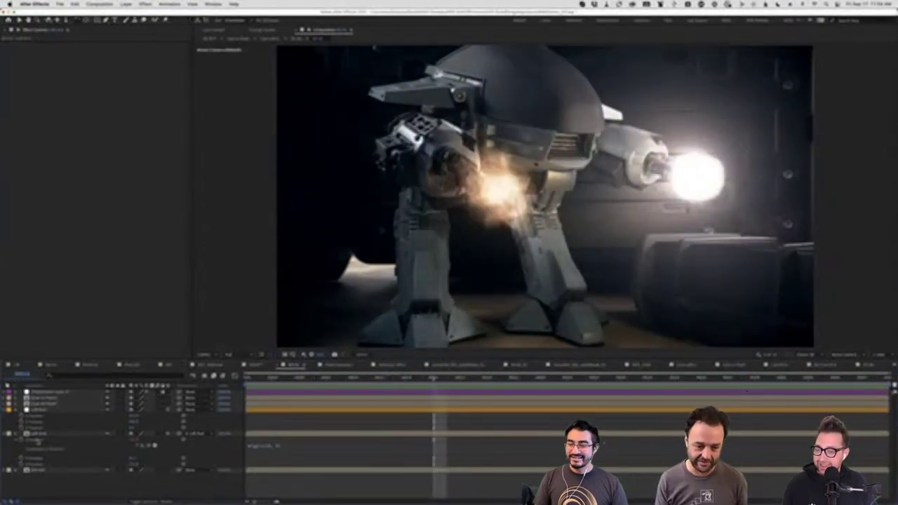
Select the Left Null and Left Arm layers, soloing Left Arm briefly to inspect it
click(42, 410)
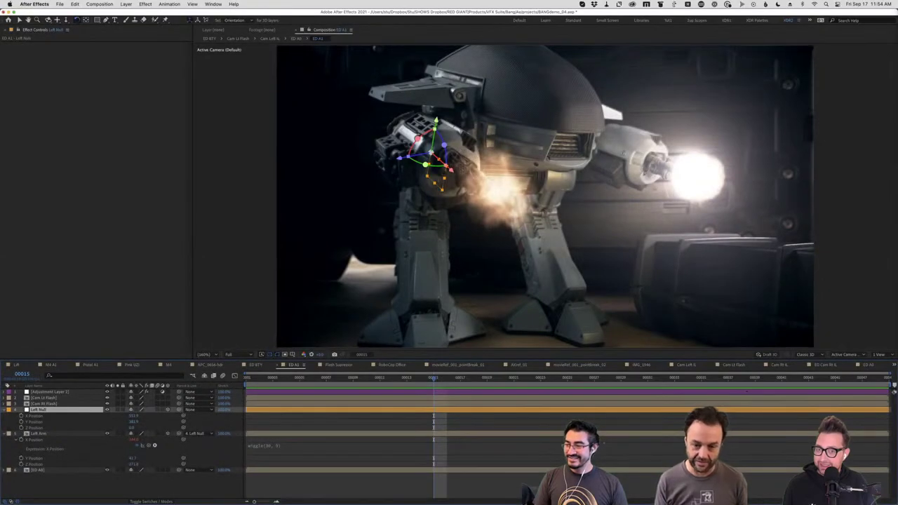
click(42, 434)
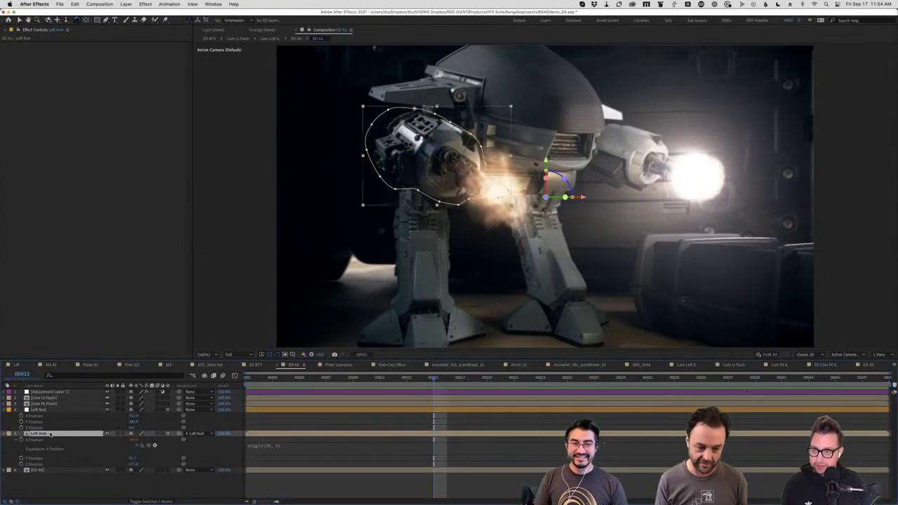
click(117, 435)
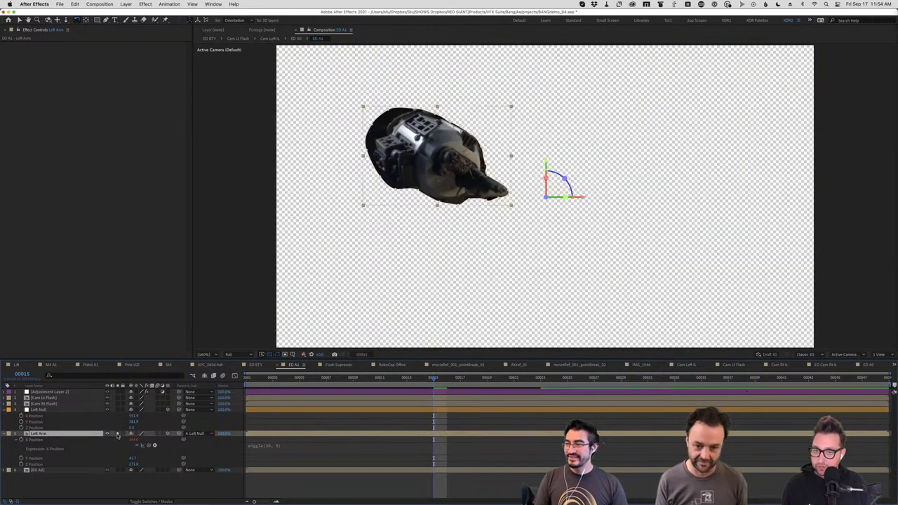
click(117, 434)
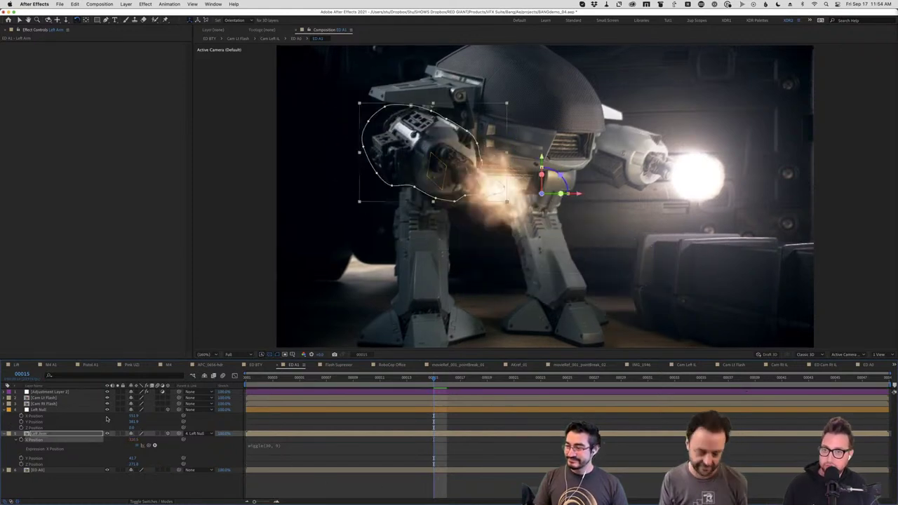
click(222, 435)
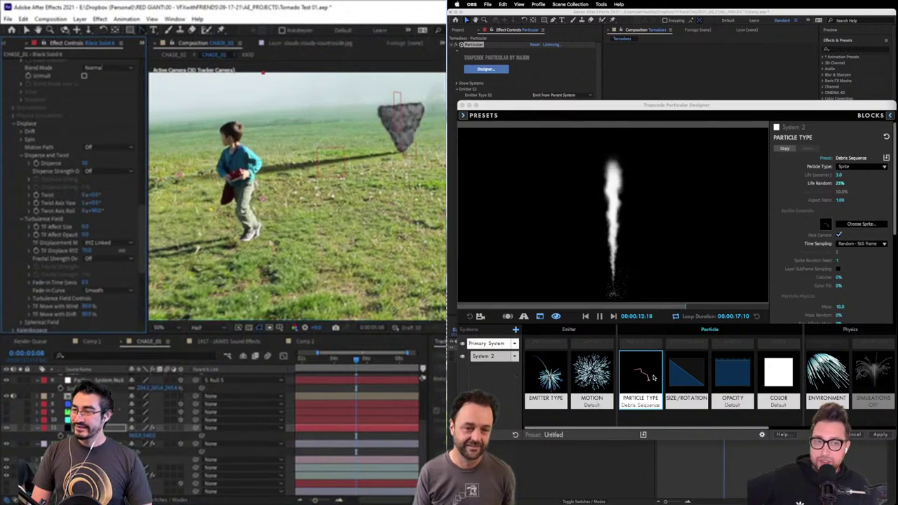
Expand Spin in Particular Designer and hide the timeline's Parent & Link column
click(575, 288)
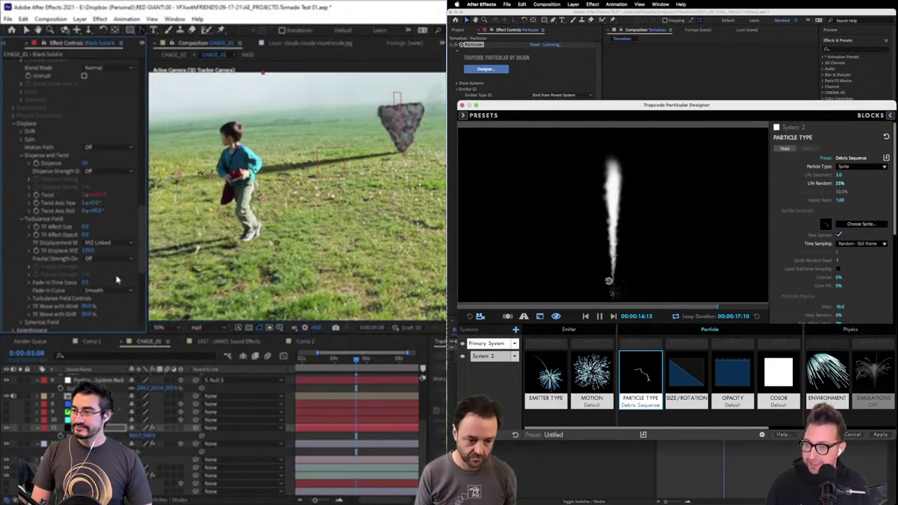
click(23, 140)
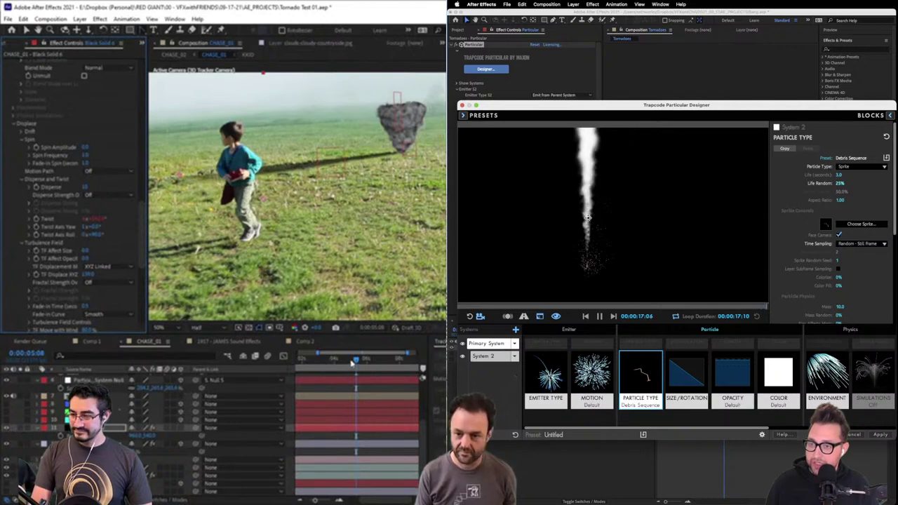
scroll(344, 365, down, 2)
right_click(247, 370)
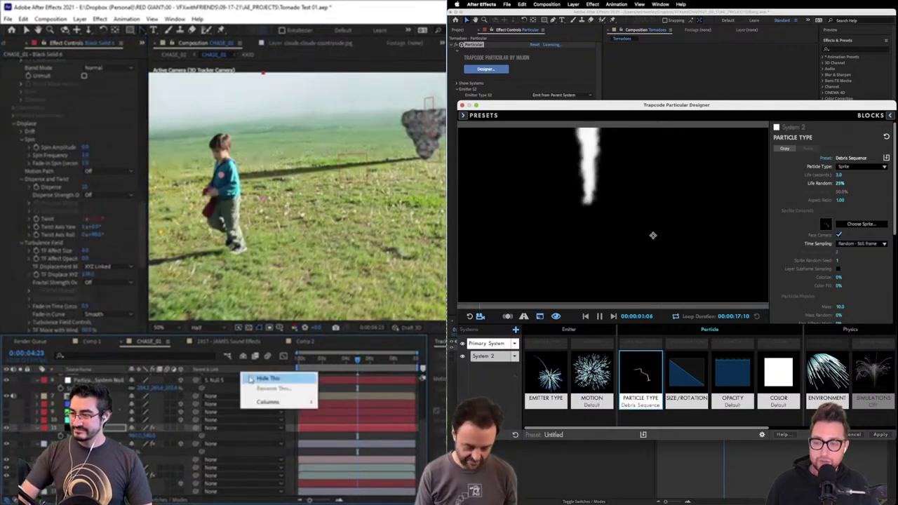
click(257, 377)
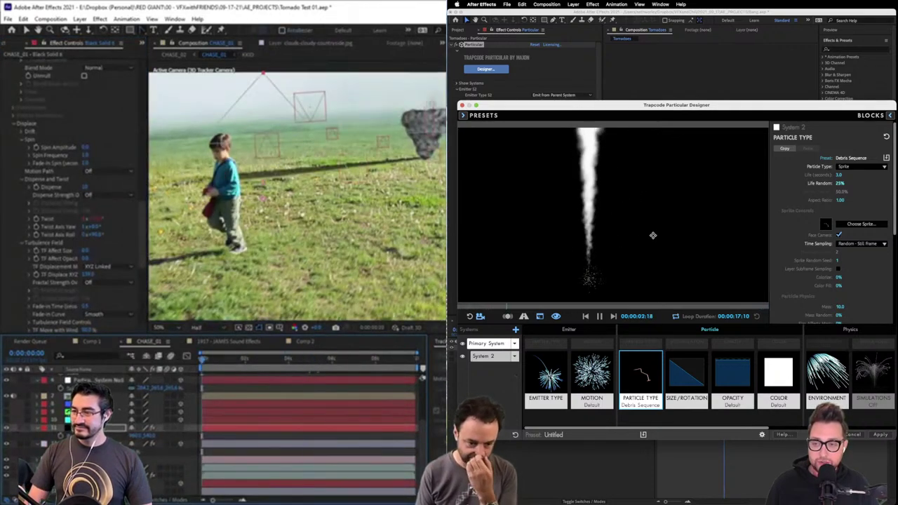
Return to the first frame and save the tornado project
click(202, 360)
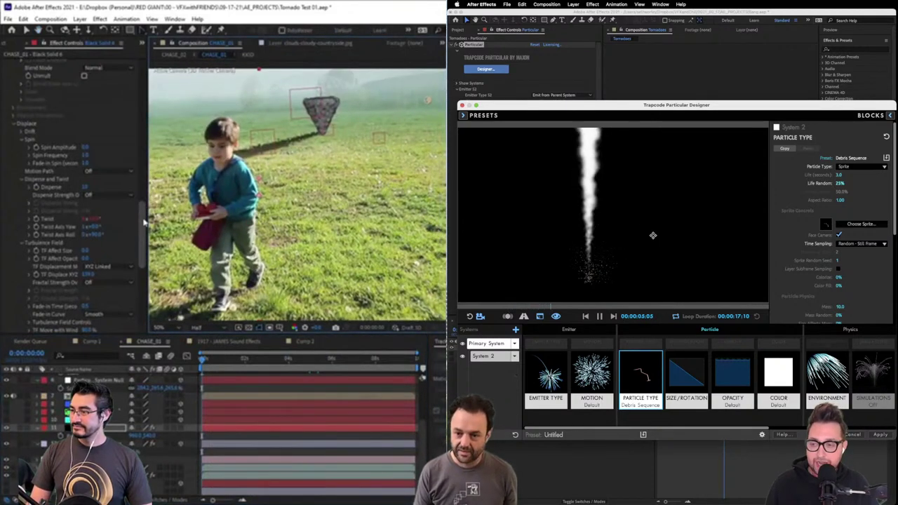
drag(144, 223, 137, 339)
key(ctrl+s)
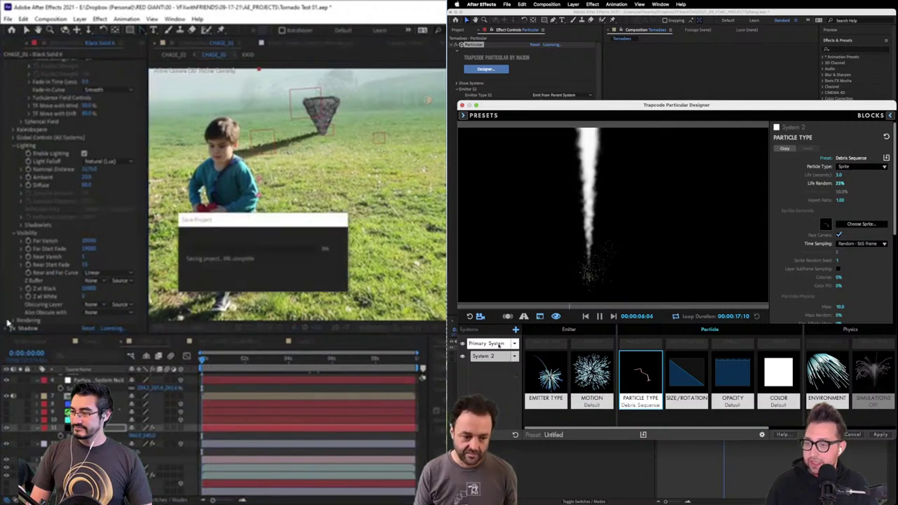
Review the debris stream by repositioning the preview emitter and scrubbing through the shot
scroll(14, 323, down, 2)
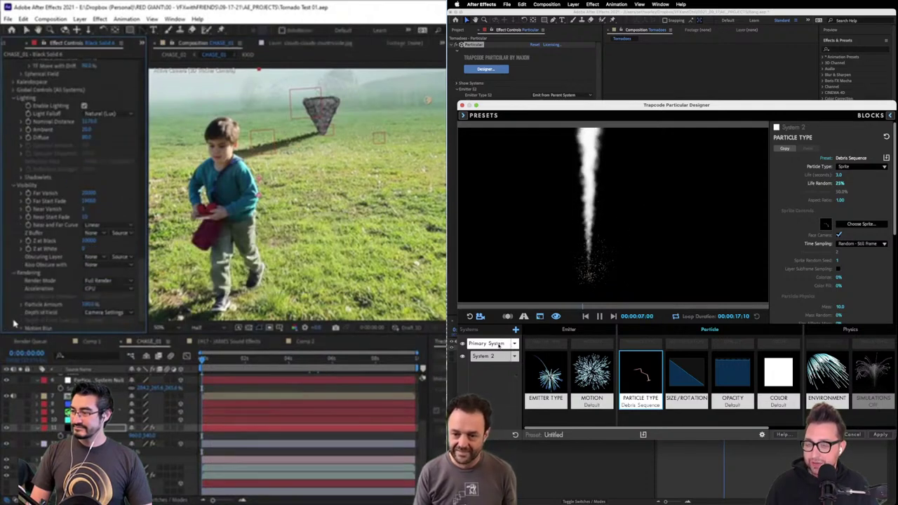
click(118, 289)
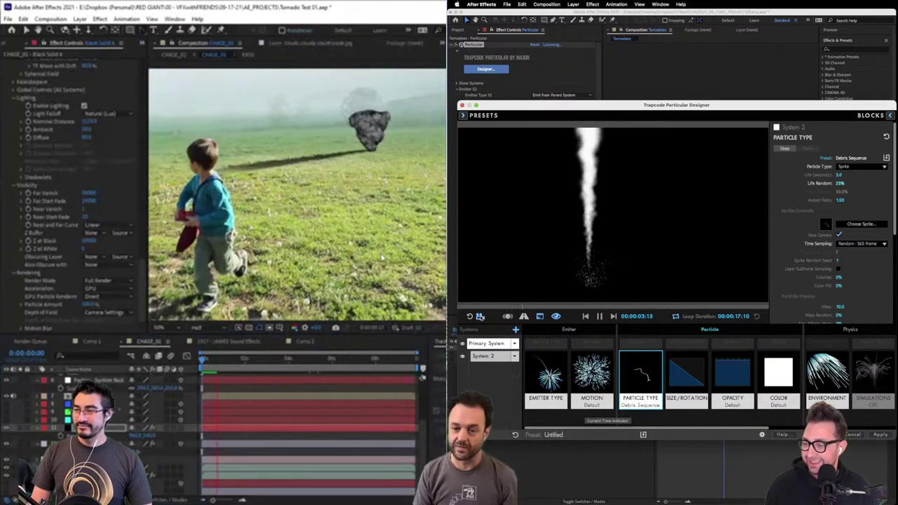
drag(623, 141, 561, 138)
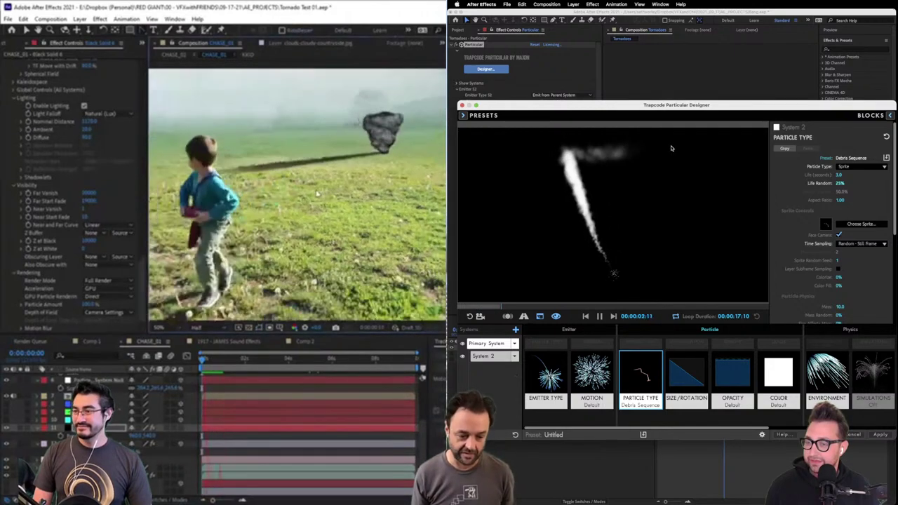
click(670, 148)
drag(214, 364, 301, 369)
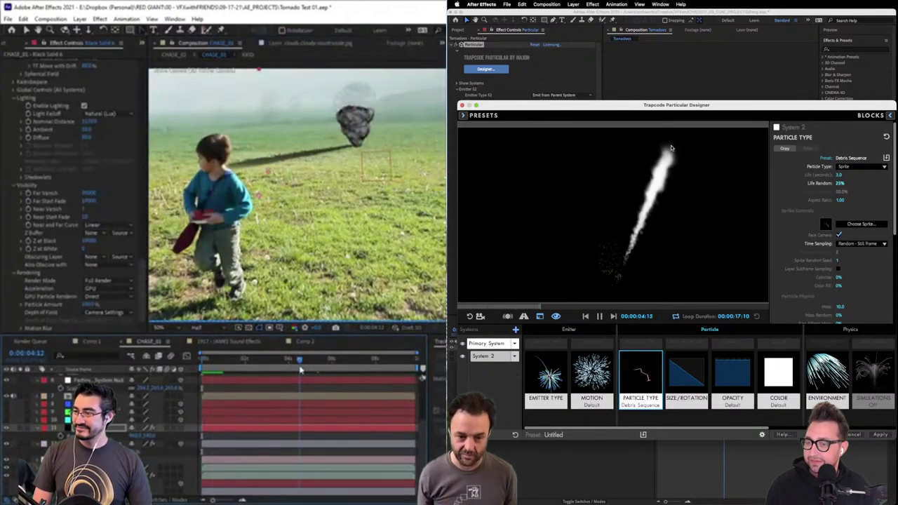
key(comma)
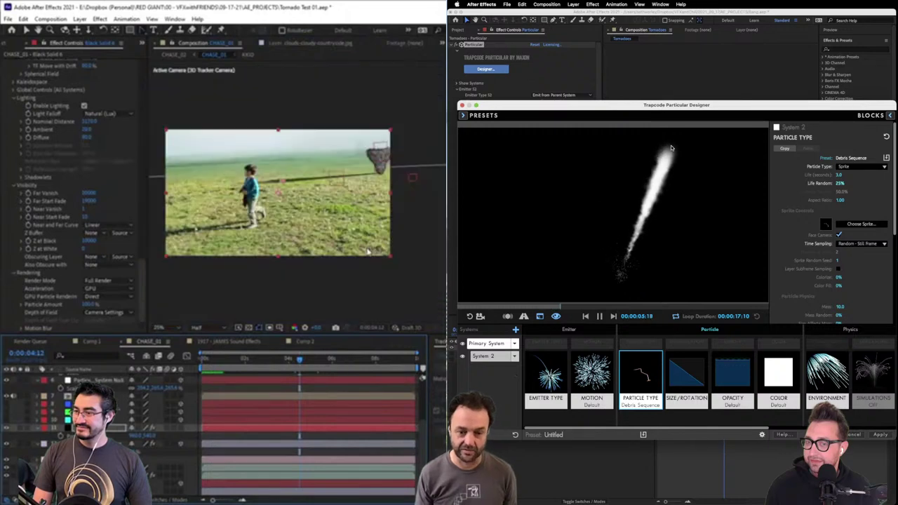
drag(301, 367, 336, 363)
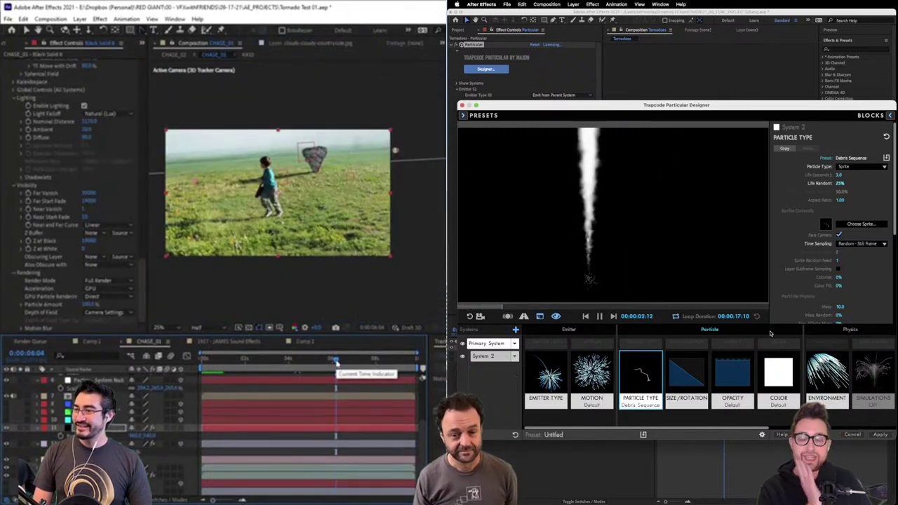
key(Home)
key(period)
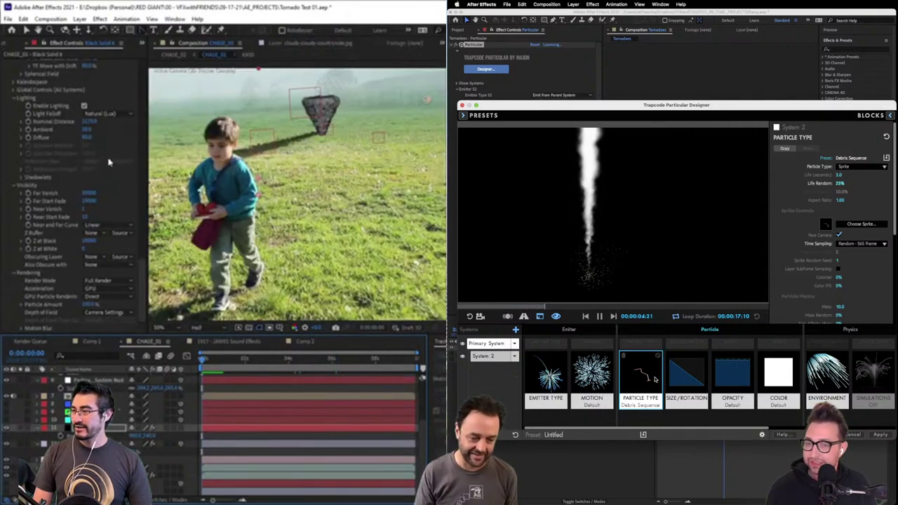
scroll(111, 158, up, 5)
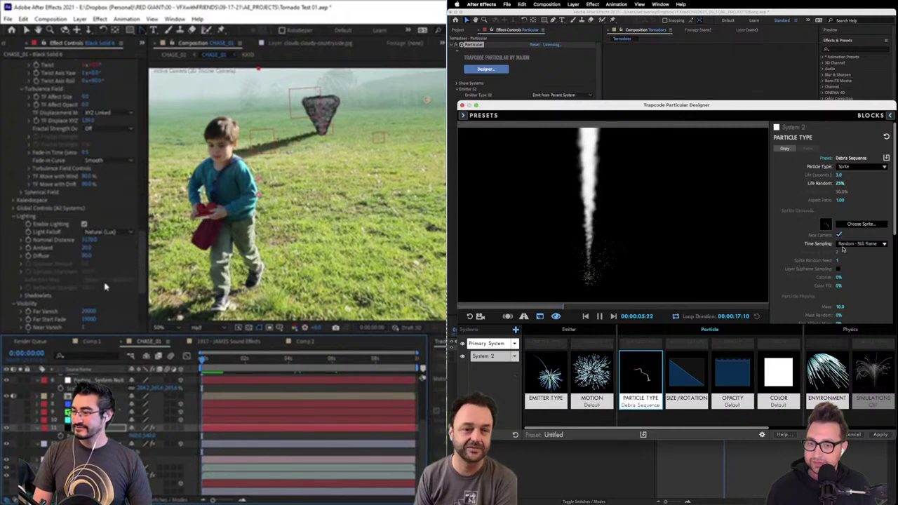
scroll(122, 200, up, 9)
Set the System 2 debris particle Size to 10
click(687, 379)
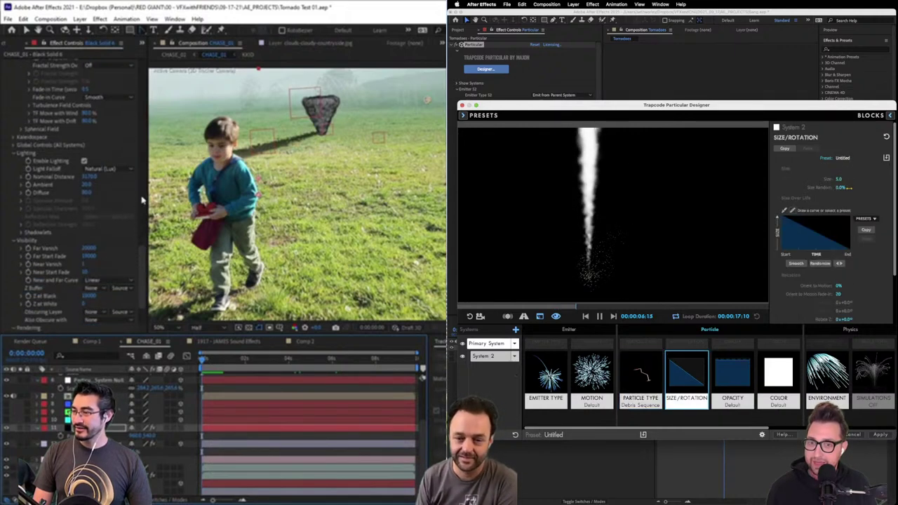
drag(140, 207, 129, 143)
click(840, 180)
text(10)
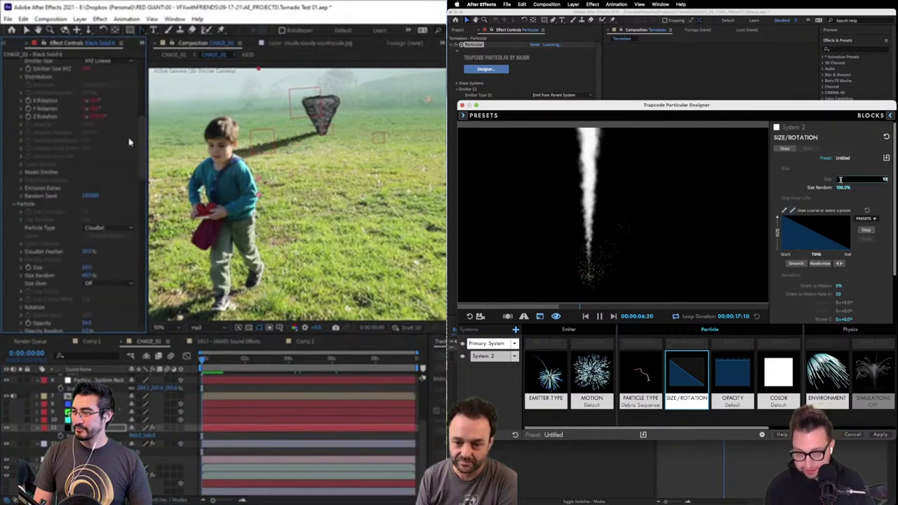
drag(220, 367, 276, 370)
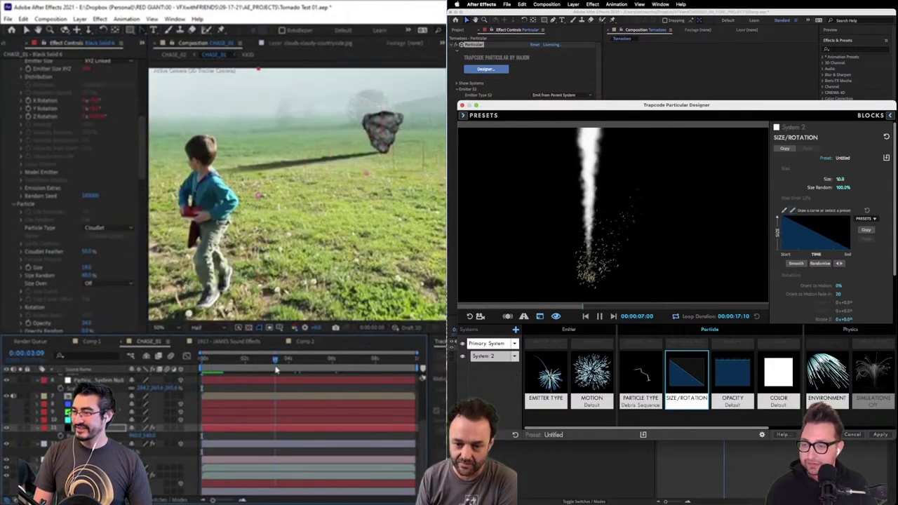
key(Home)
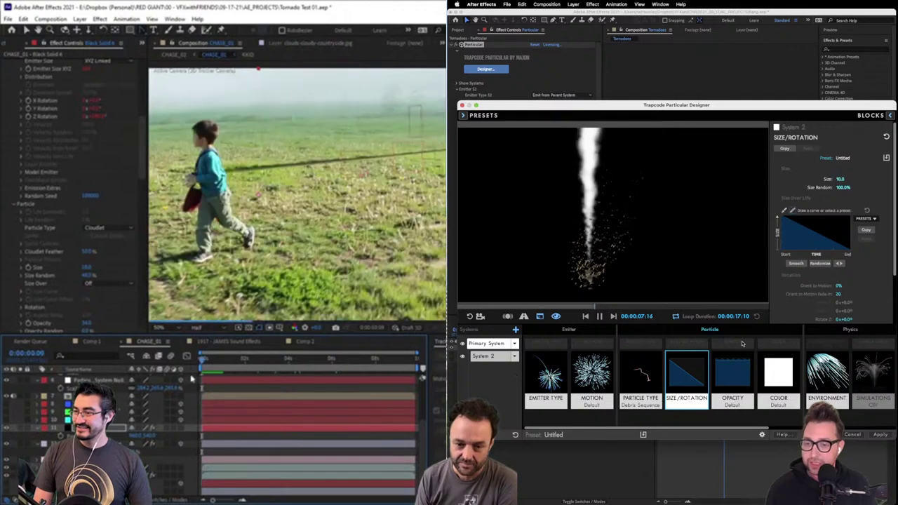
Raise the debris Random Rotation to 40 in the Size/Rotation block
scroll(350, 214, down, 4)
click(643, 383)
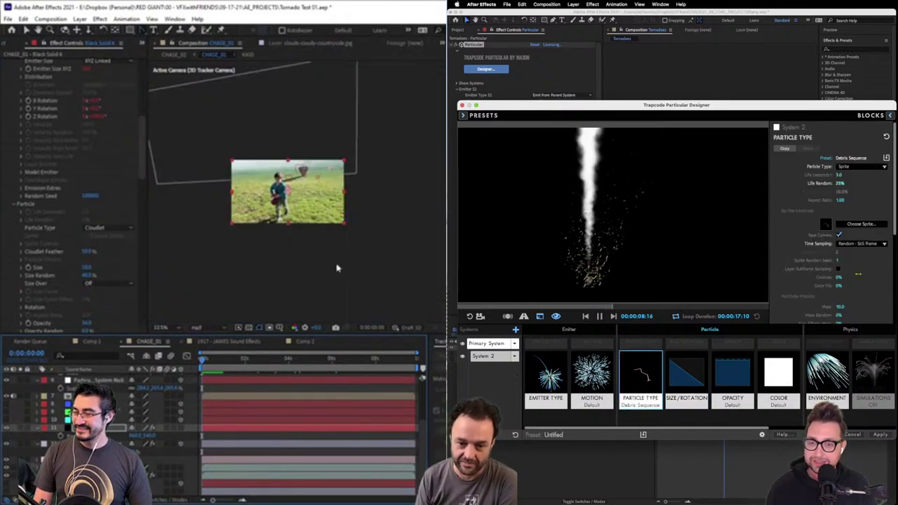
scroll(337, 268, up, 4)
scroll(814, 309, down, 5)
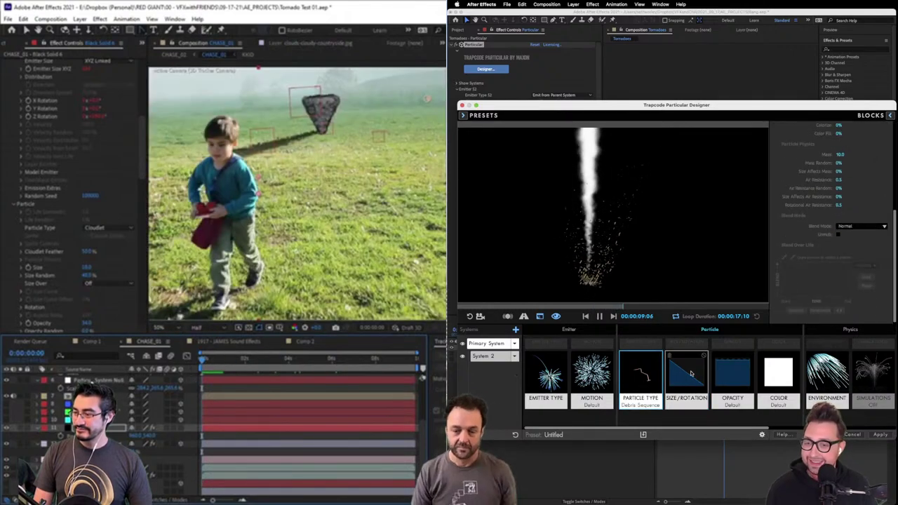
click(688, 376)
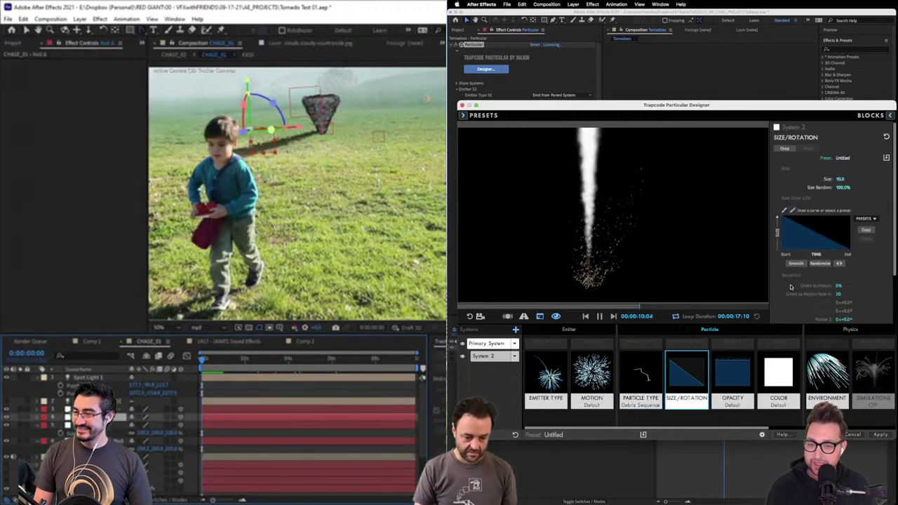
scroll(791, 287, down, 3)
scroll(363, 205, down, 3)
drag(845, 267, 849, 267)
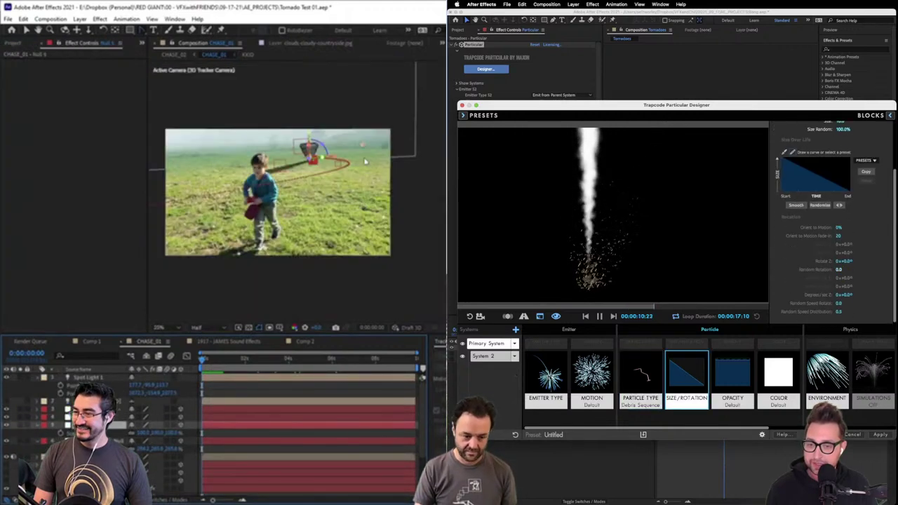
scroll(320, 165, up, 3)
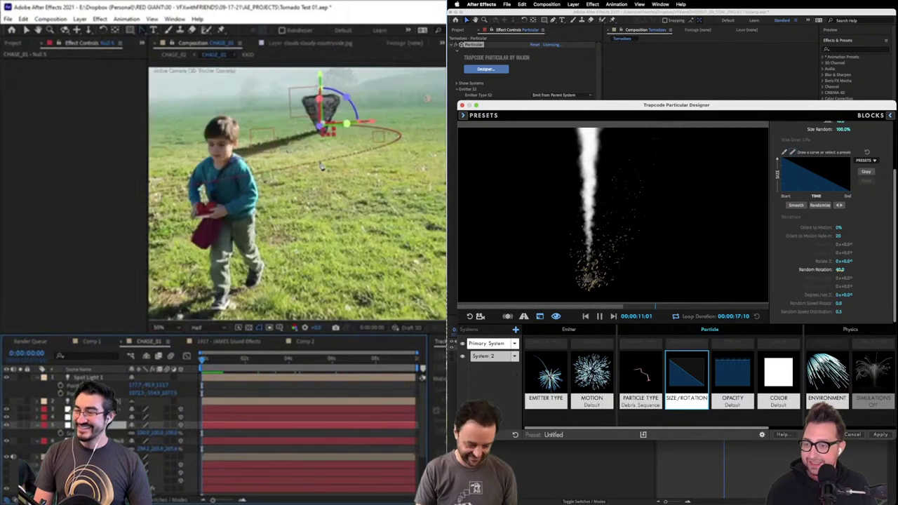
scroll(332, 138, down, 2)
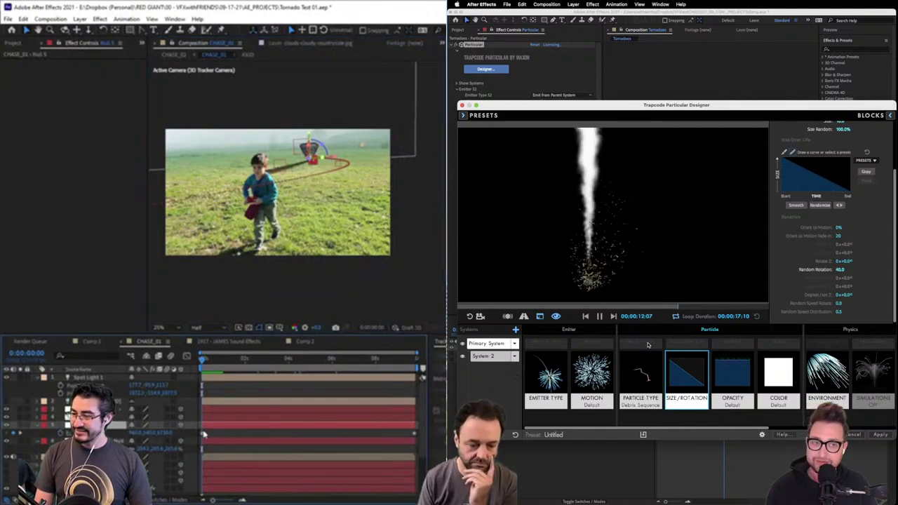
scroll(374, 190, up, 3)
Pan and orbit the 3D view around the tracked camera to review the debris
drag(372, 184, 169, 153)
scroll(349, 168, down, 5)
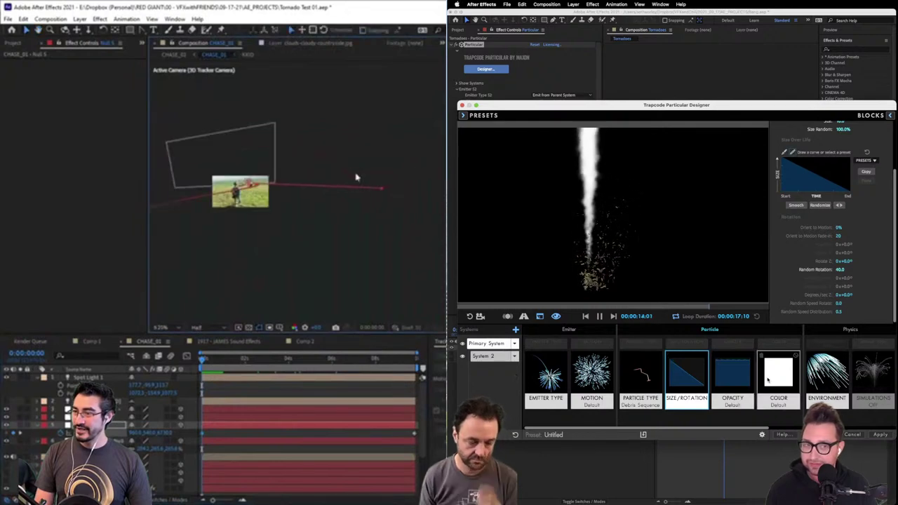
drag(362, 194, 324, 191)
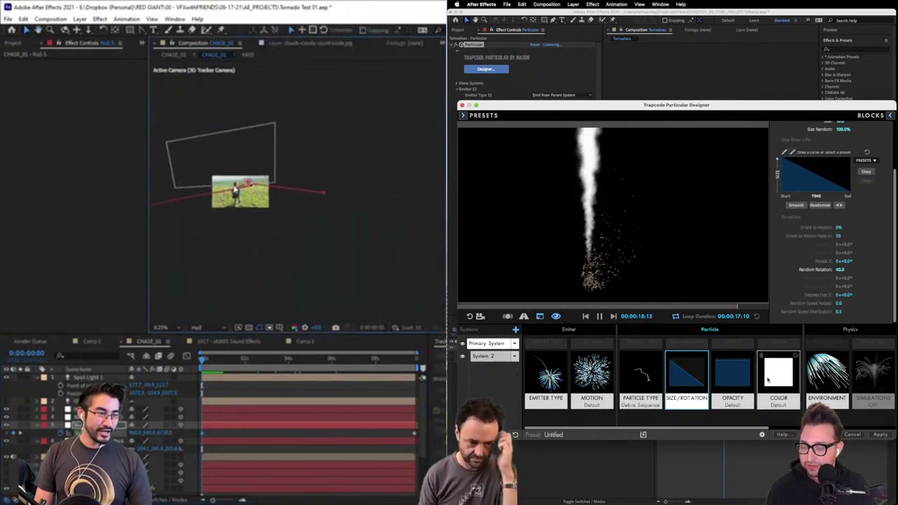
scroll(184, 195, up, 4)
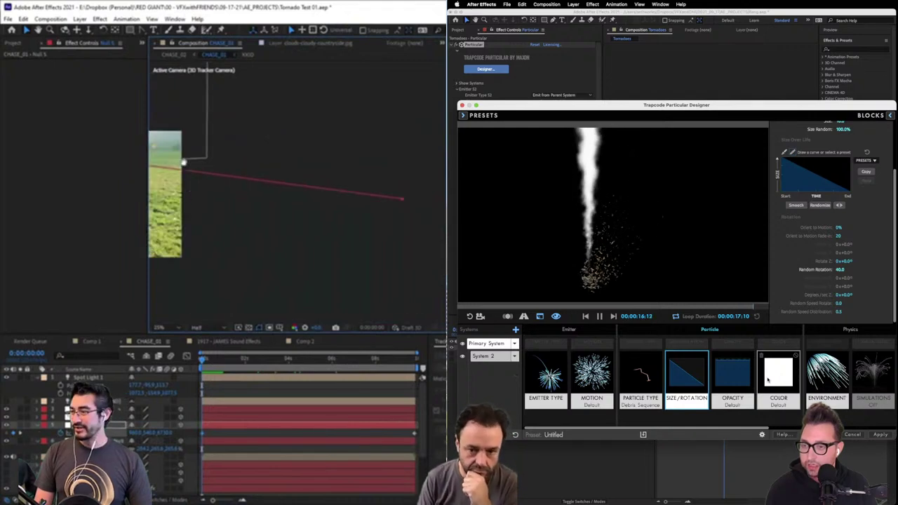
scroll(353, 134, up, 2)
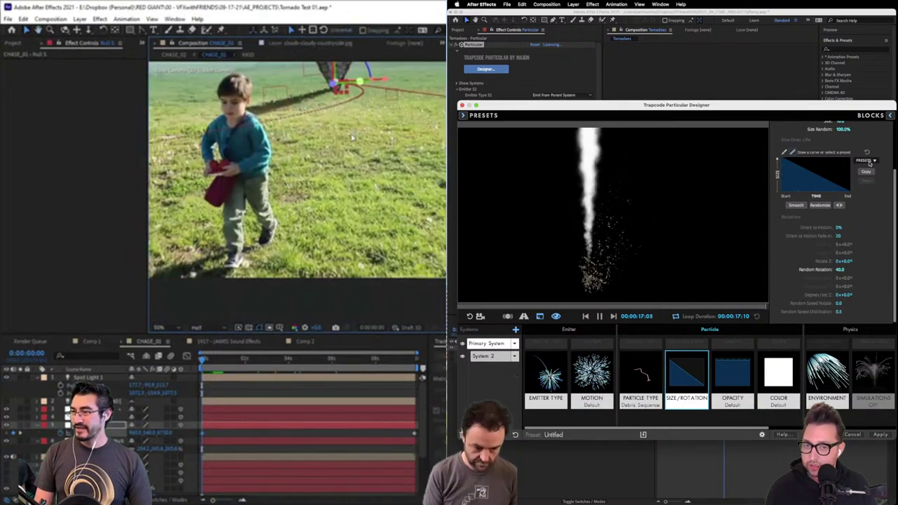
Apply the triangle Size Over Life curve preset to the debris particles
click(870, 162)
click(867, 188)
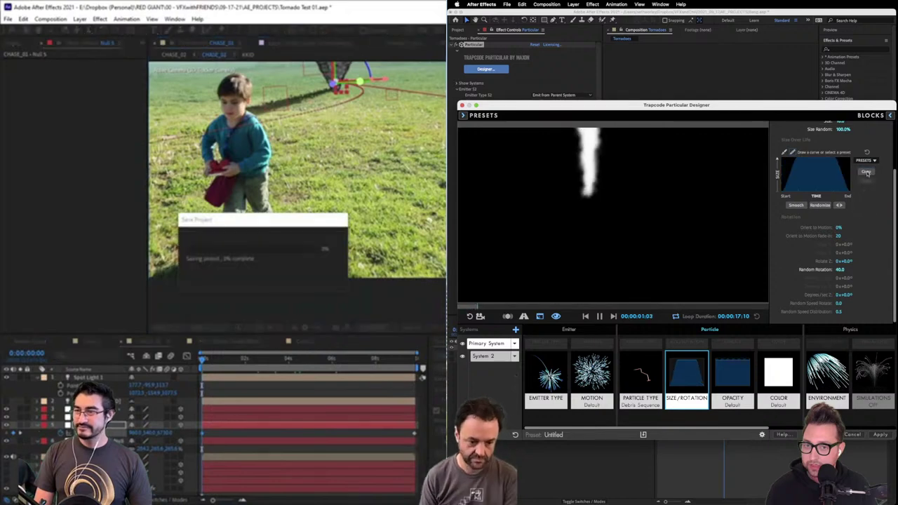
click(866, 161)
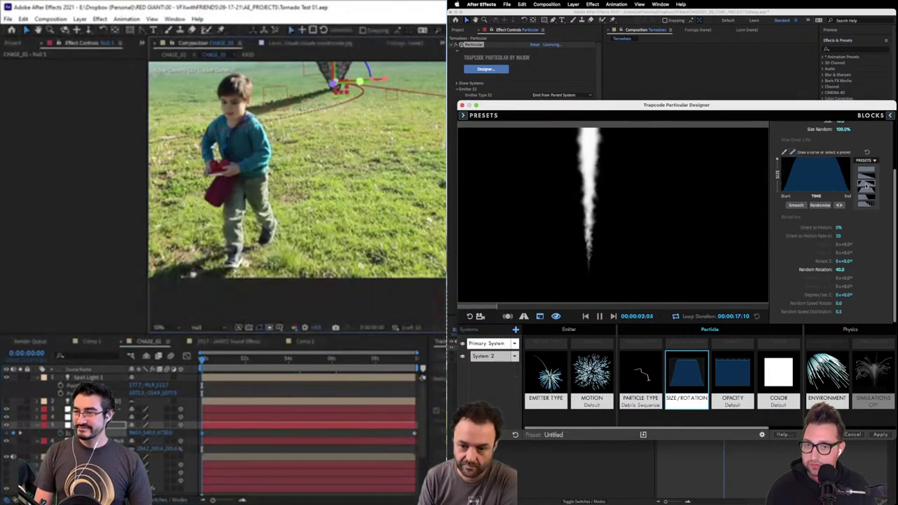
click(866, 184)
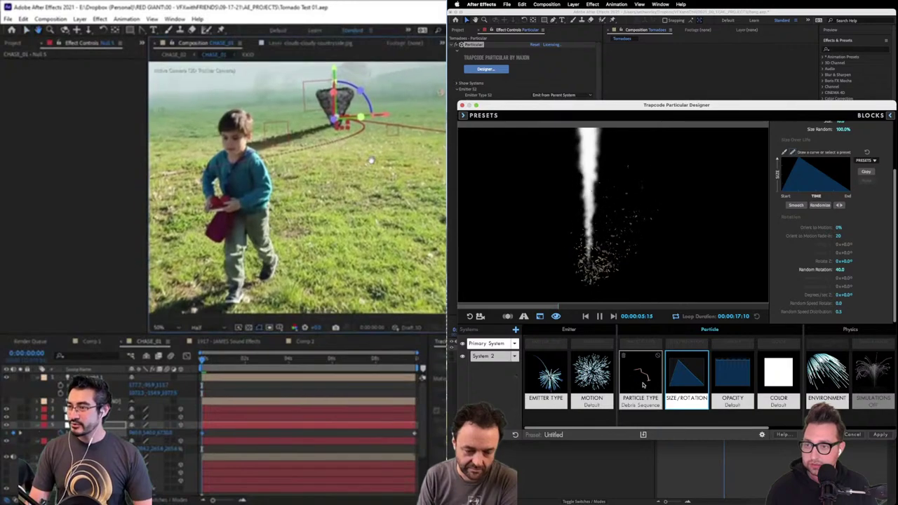
Reduce the debris particle Size to 7 and stop playback
click(643, 385)
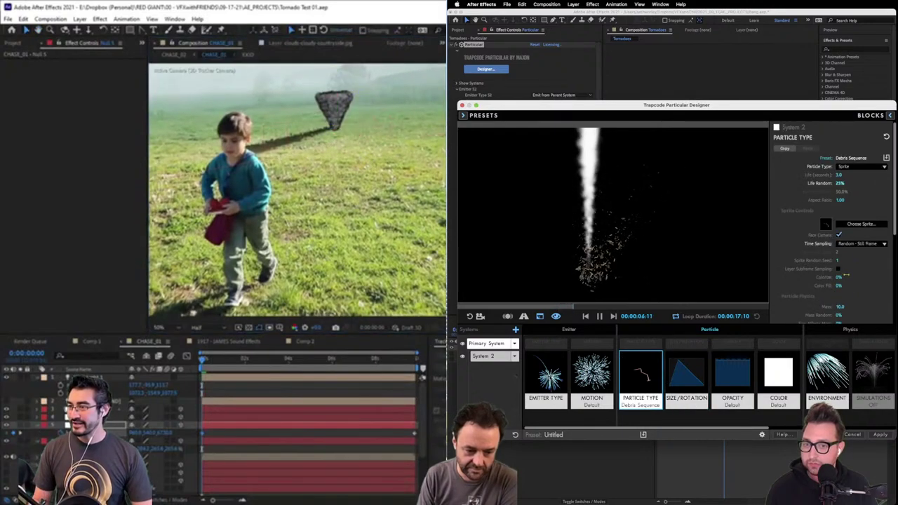
click(684, 382)
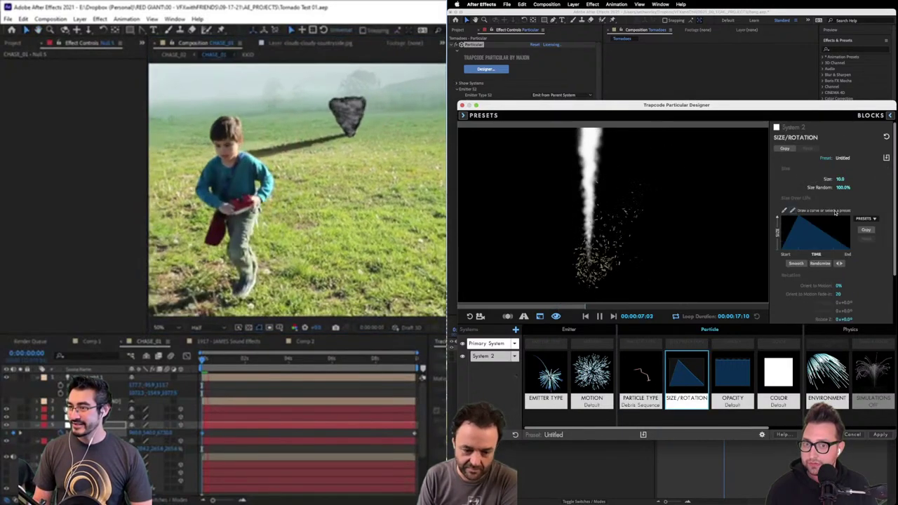
click(838, 179)
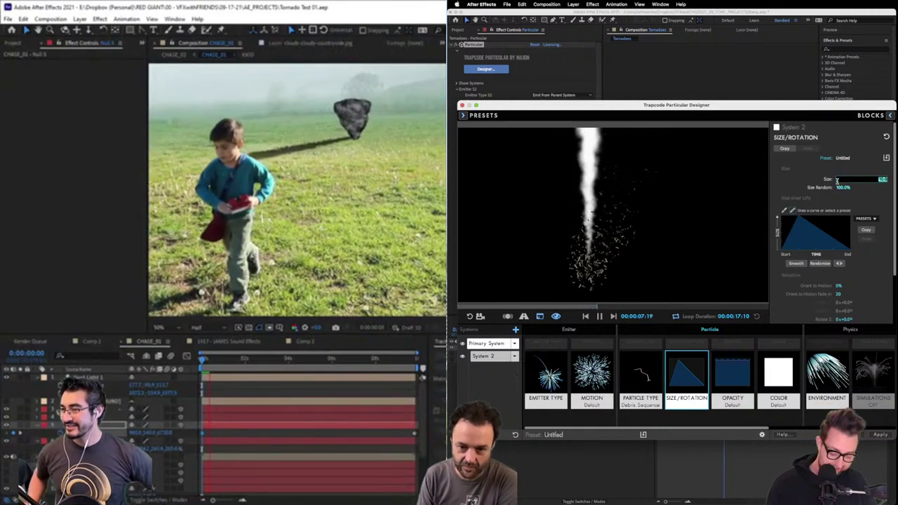
text(7)
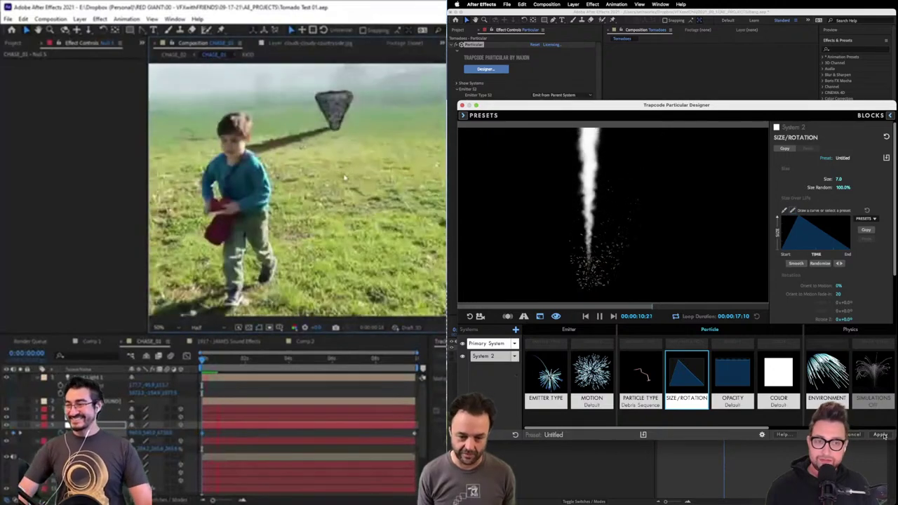
key(space)
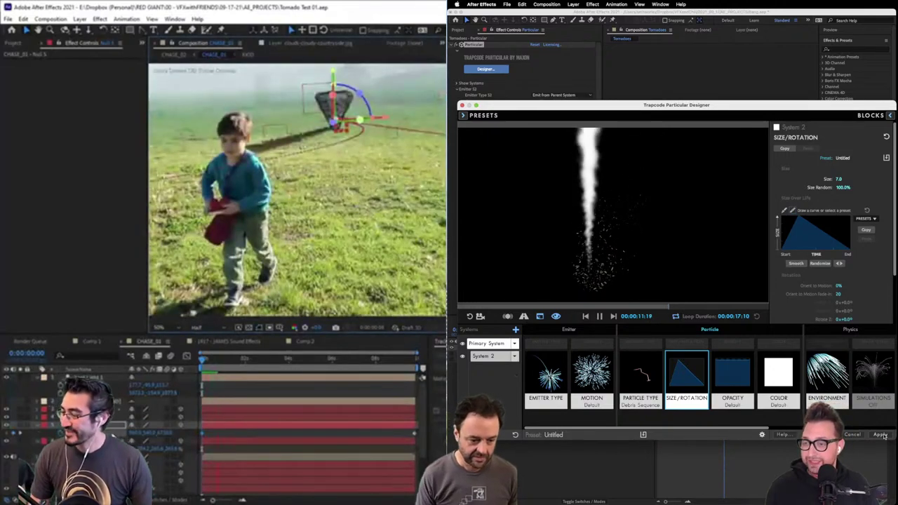
Add the Light Wrap effect to the tornado solid
click(112, 432)
right_click(110, 432)
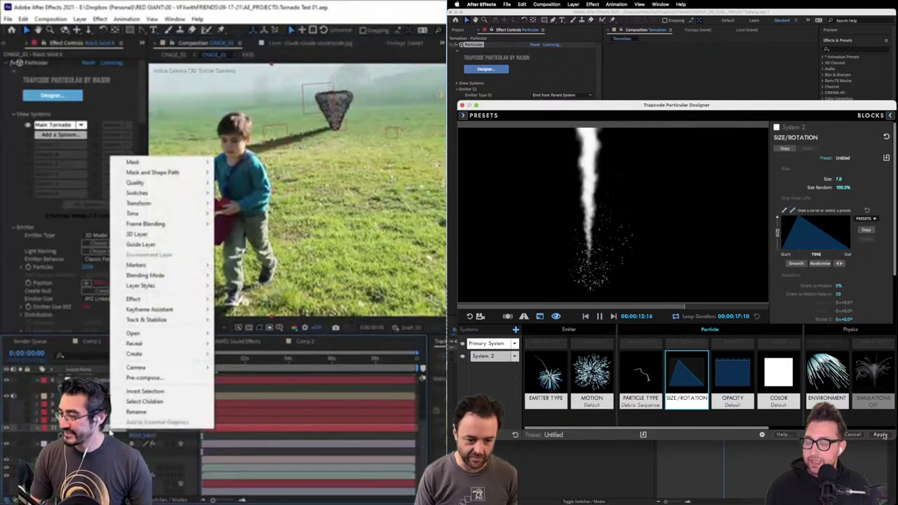
click(7, 67)
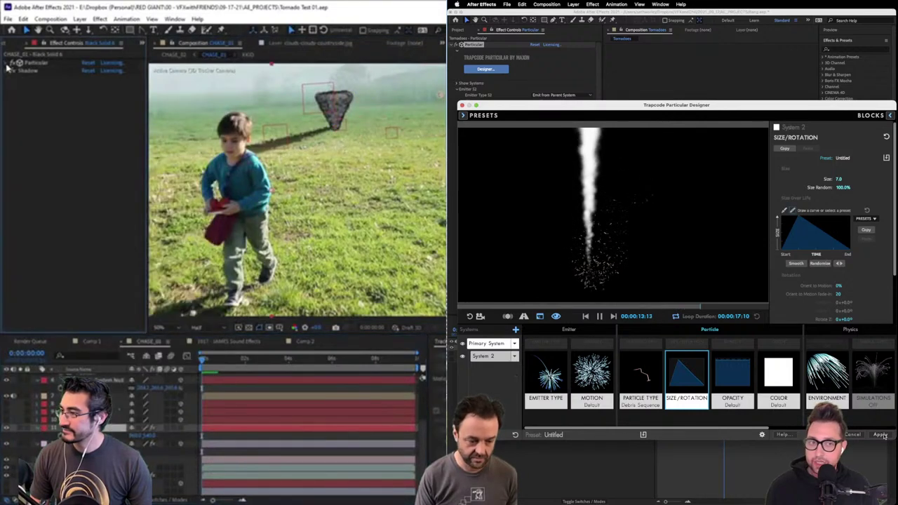
key(ctrl+space)
text(wrap)
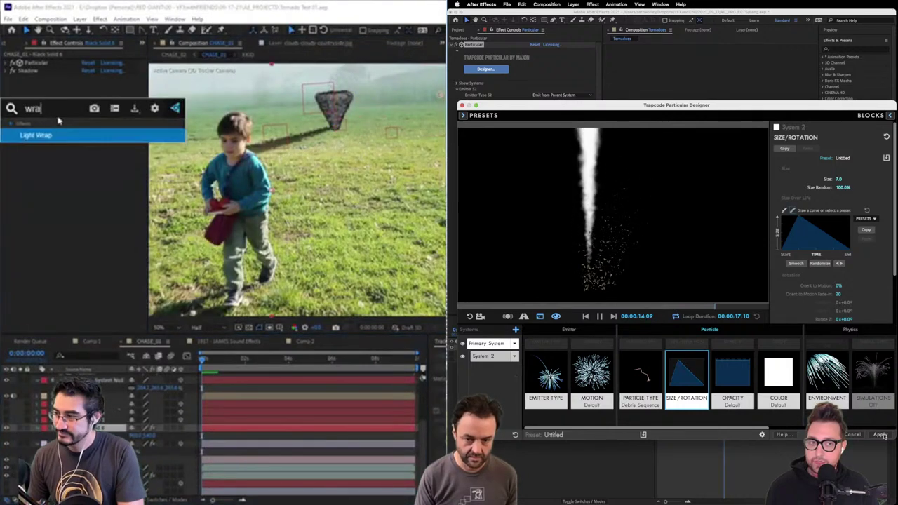
click(49, 136)
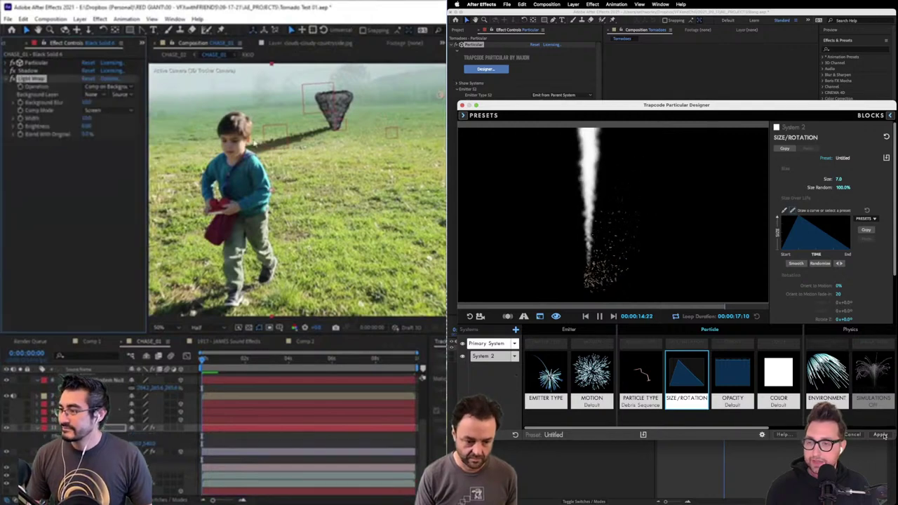
Set Light Wrap's Background Layer to 14. QL9A0174 stabilized.mov
click(103, 94)
click(105, 86)
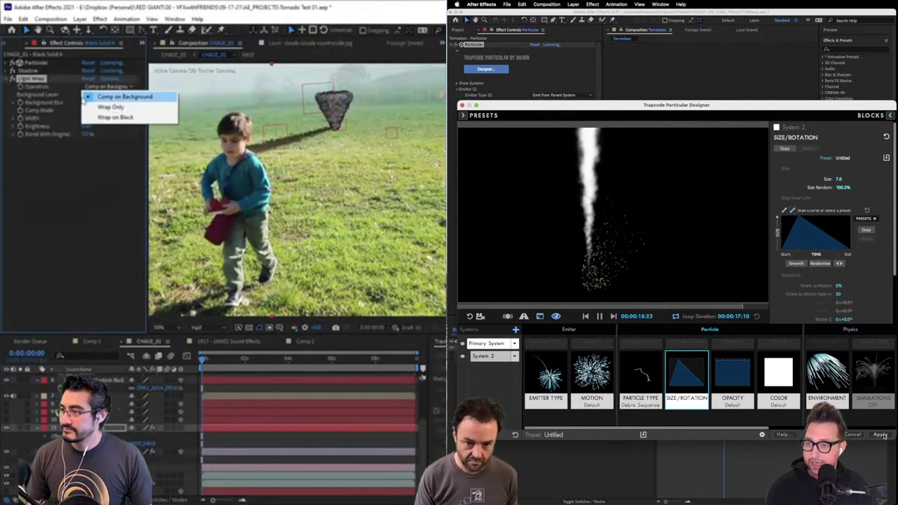
click(92, 96)
click(92, 96)
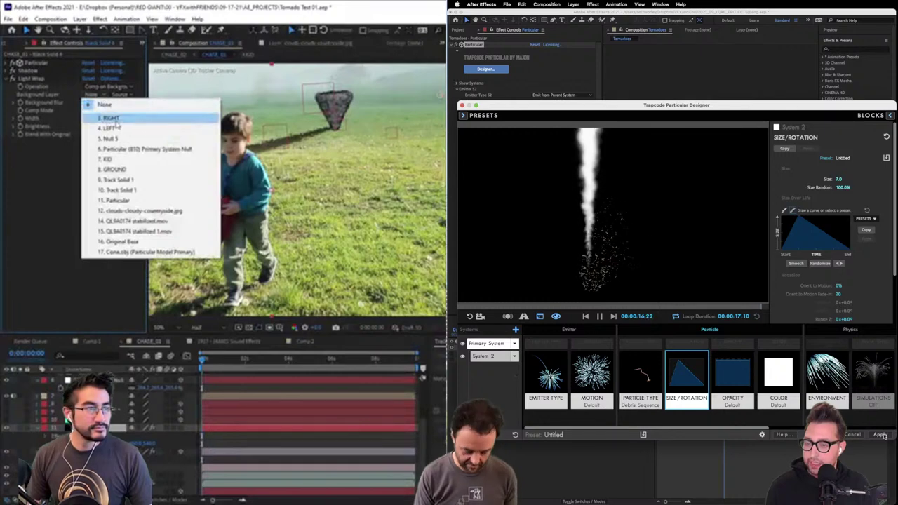
click(141, 221)
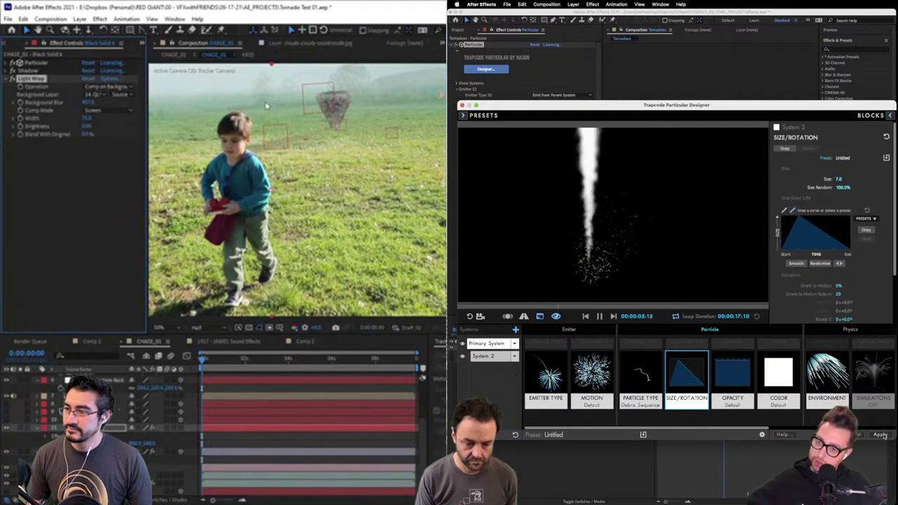
Apply Edge Blur V2 to the tornado solid via the quick effect search
click(9, 81)
key(ctrl+space)
text(e)
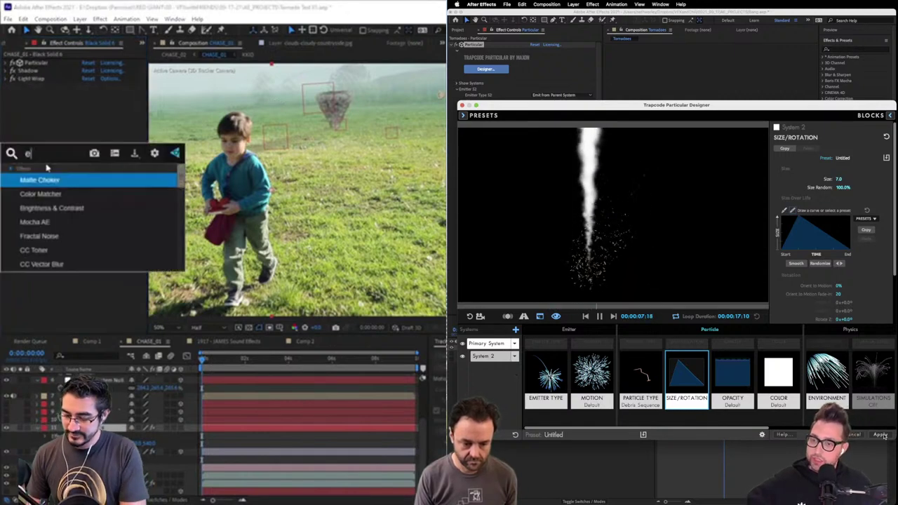
text(dge)
key(Return)
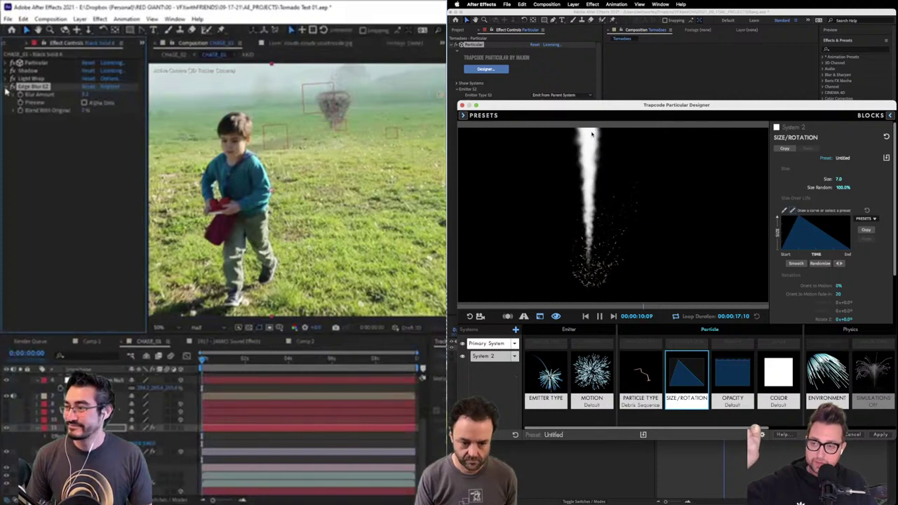
click(11, 87)
click(82, 175)
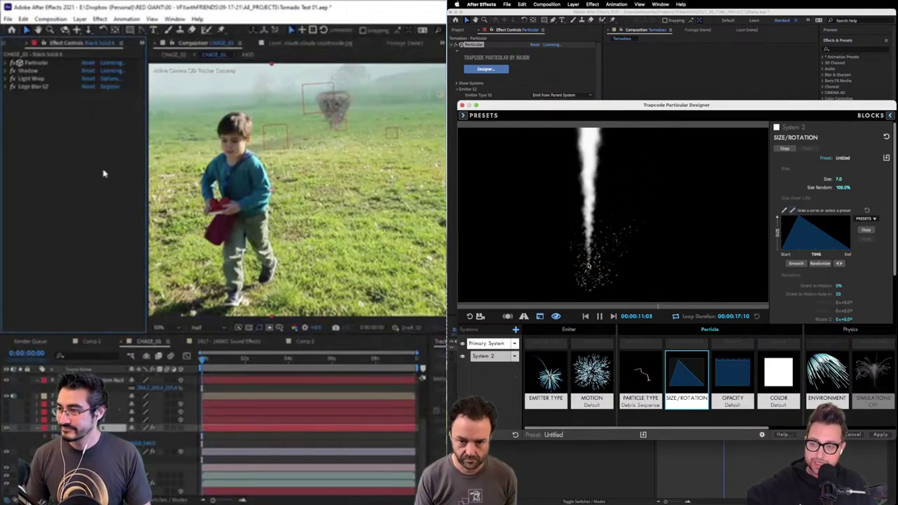
click(28, 87)
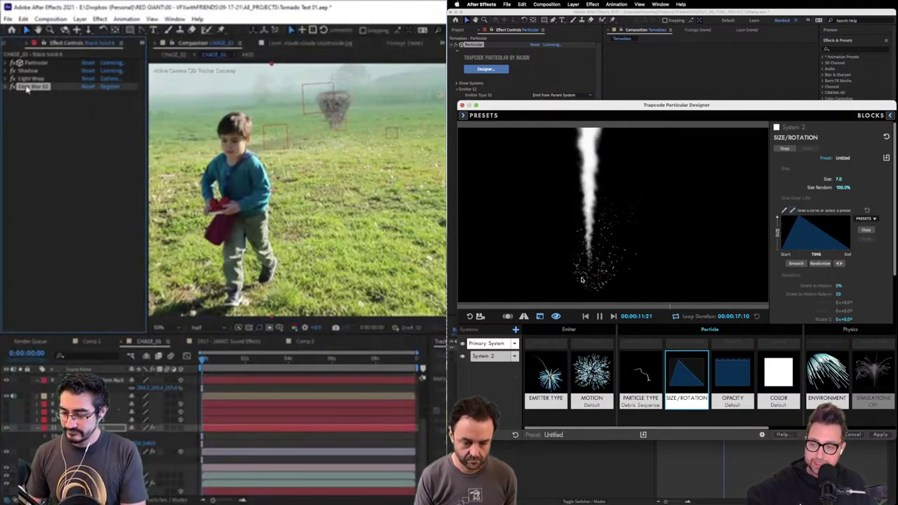
key(e)
Apply CC Light Sweep, centre it on the funnel, and adjust its direction and width
key(ctrl+space)
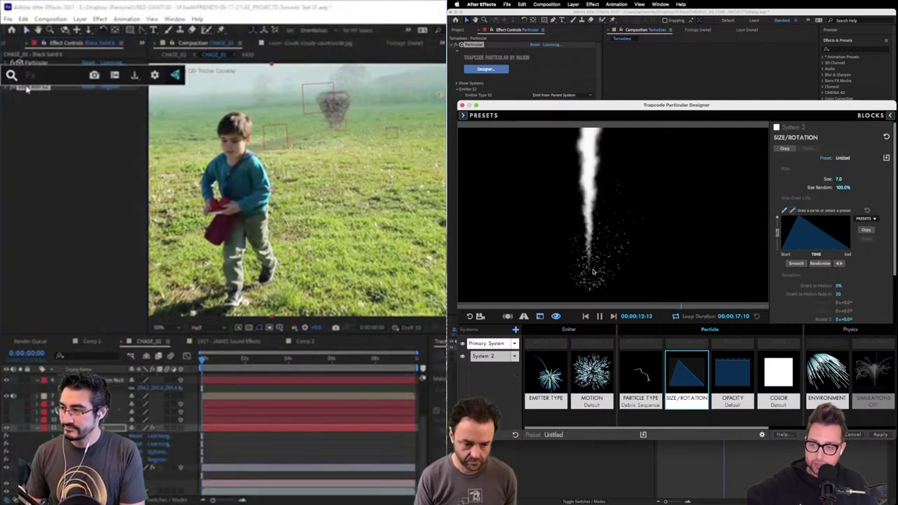
text(sweep)
key(Return)
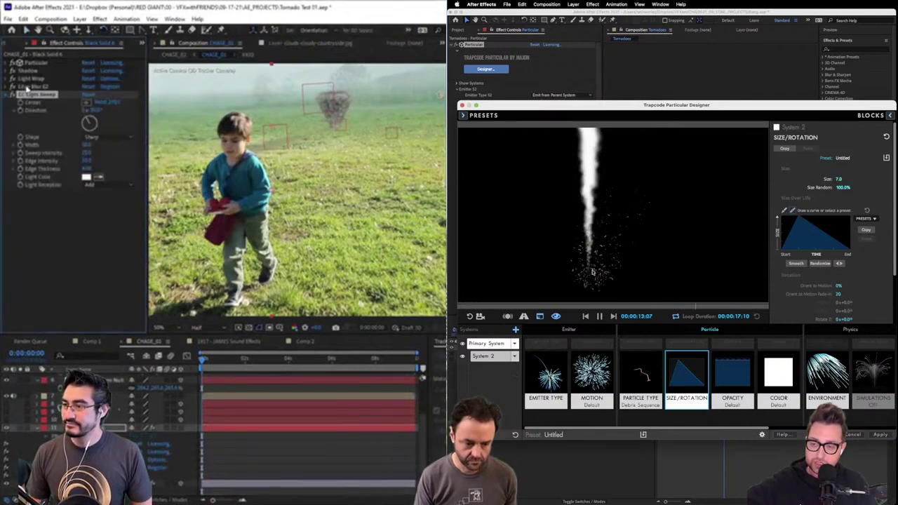
drag(269, 128, 350, 120)
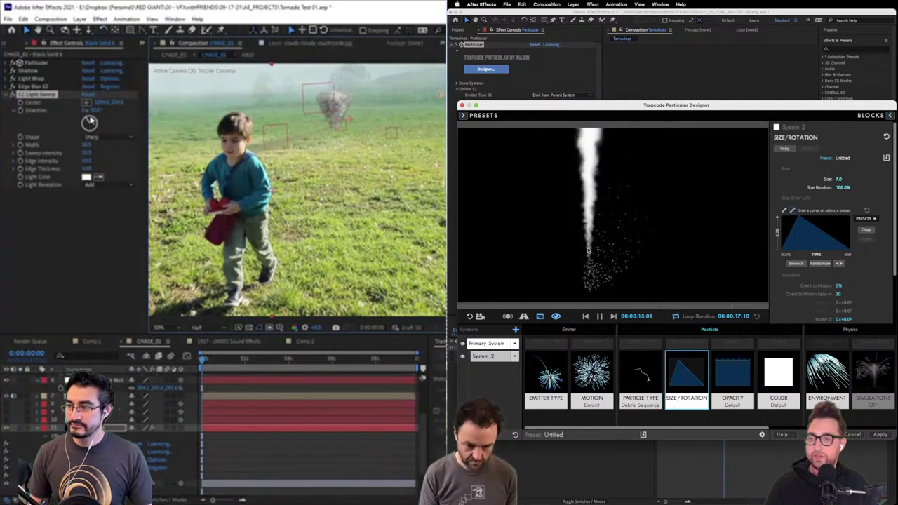
drag(90, 121, 91, 115)
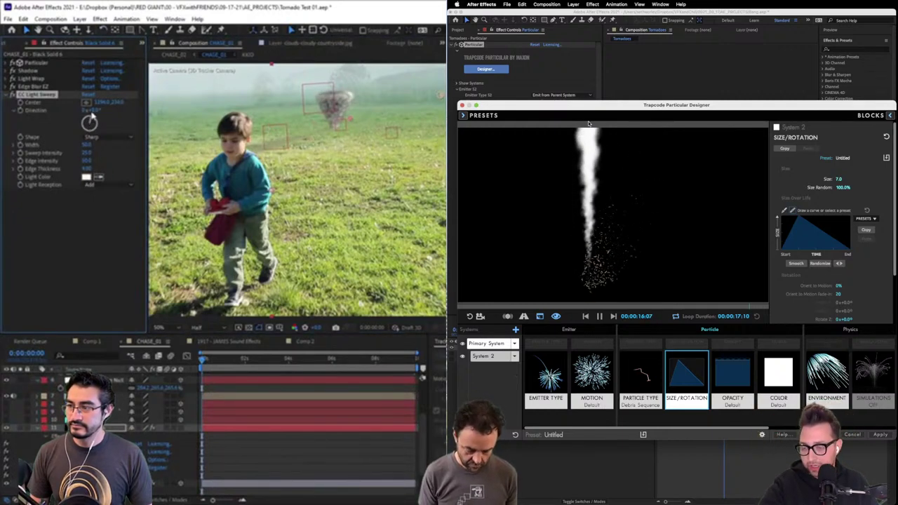
drag(130, 146, 142, 143)
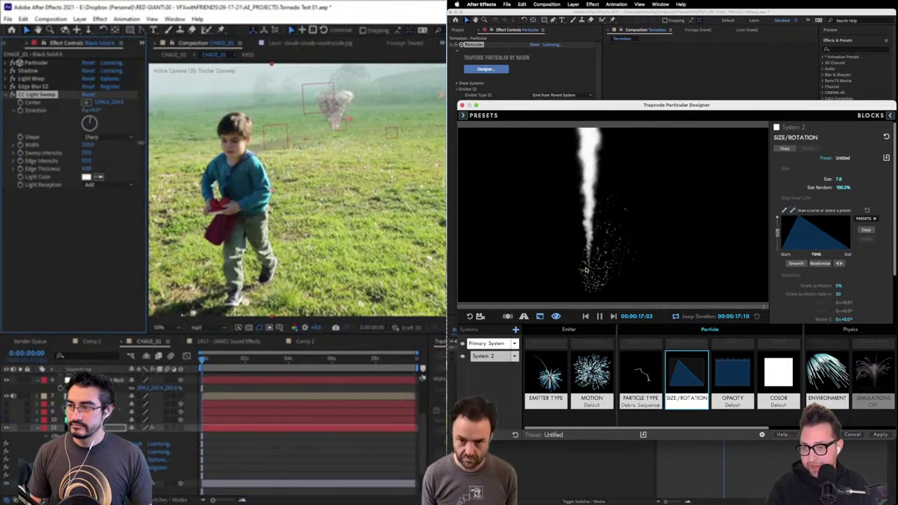
mouse_move(353, 122)
mouse_down()
mouse_move(365, 123)
mouse_move(356, 123)
mouse_up()
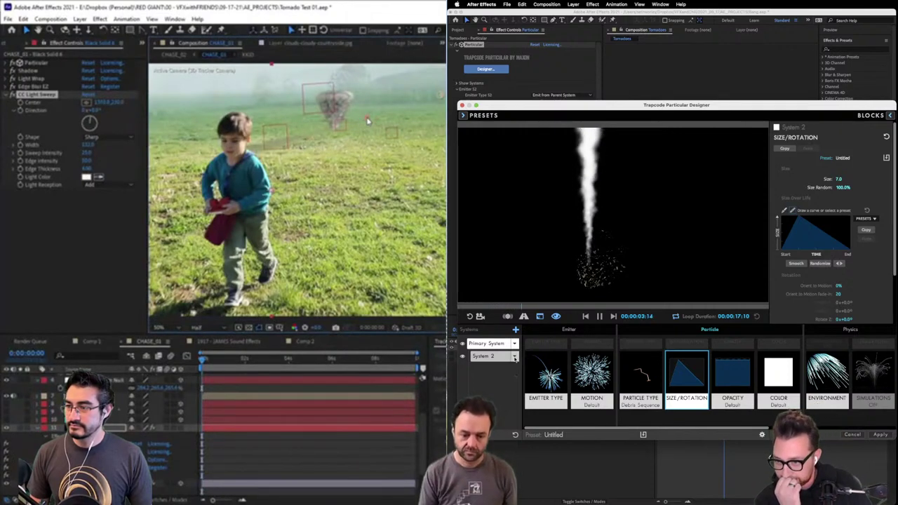
mouse_move(368, 120)
mouse_down()
mouse_move(356, 118)
mouse_move(370, 113)
mouse_up()
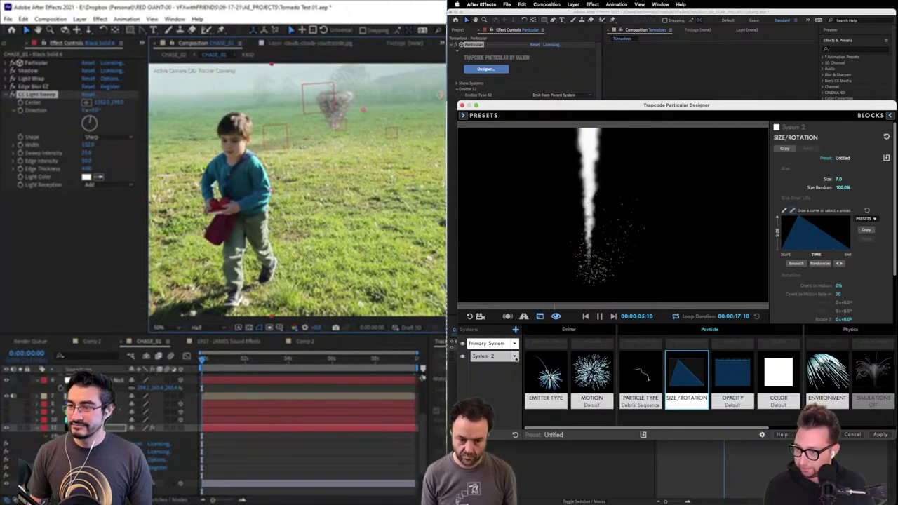
Switch System 2's emitter type to Point
click(499, 356)
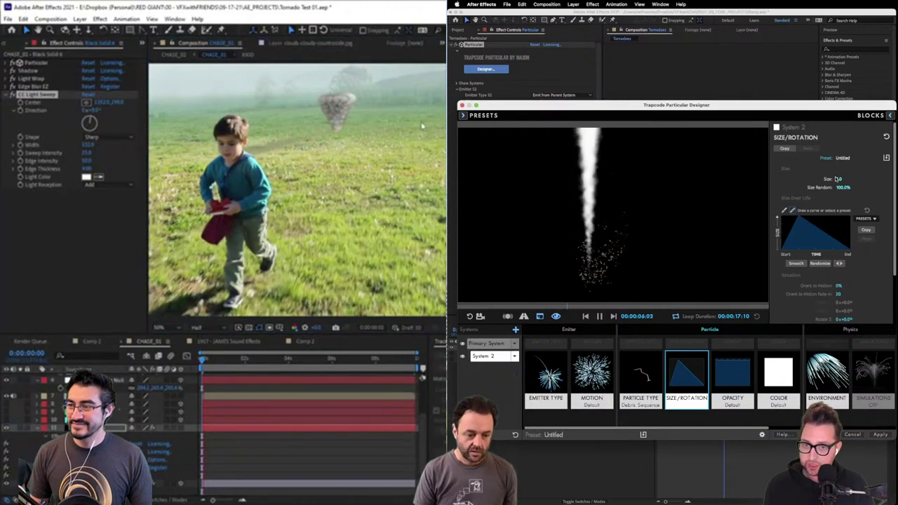
click(546, 375)
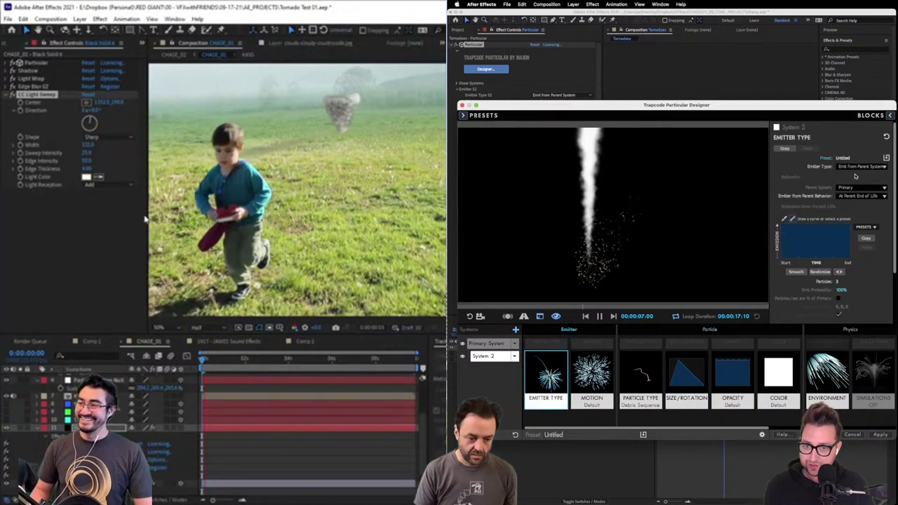
click(862, 196)
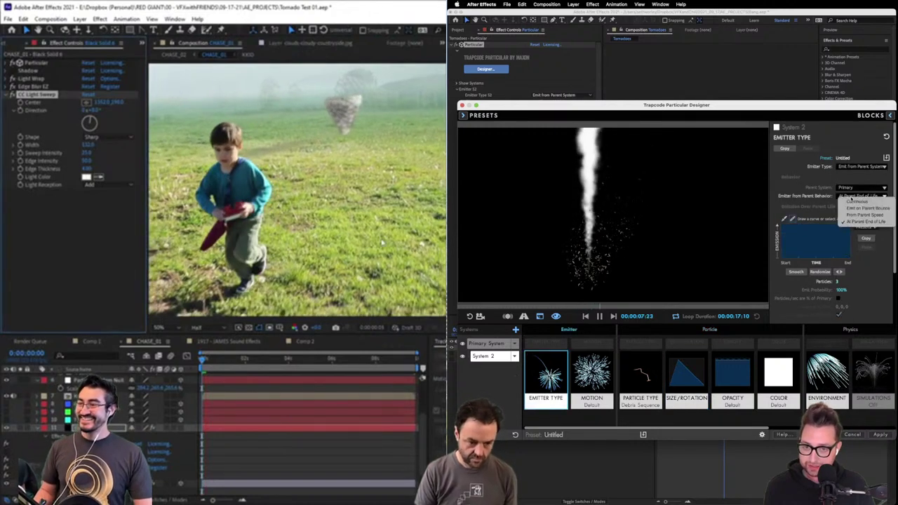
click(851, 202)
click(857, 167)
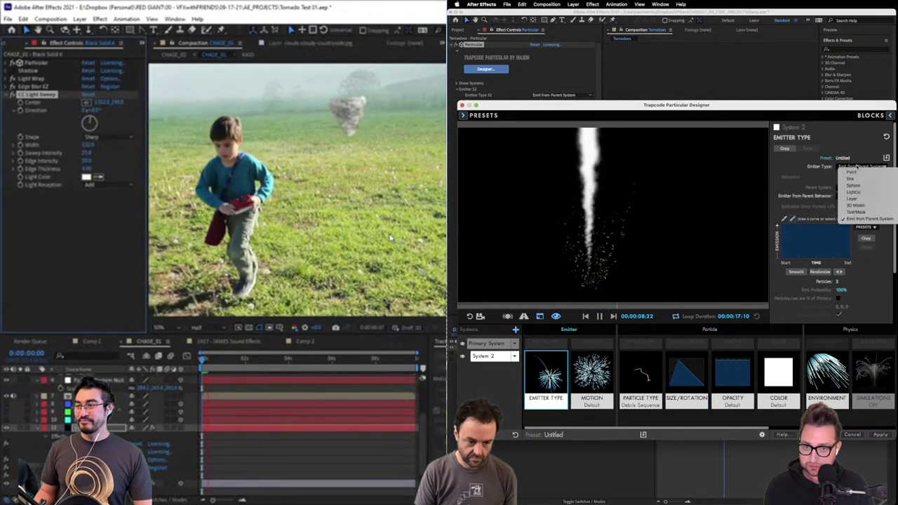
key(Escape)
key(ctrl+z)
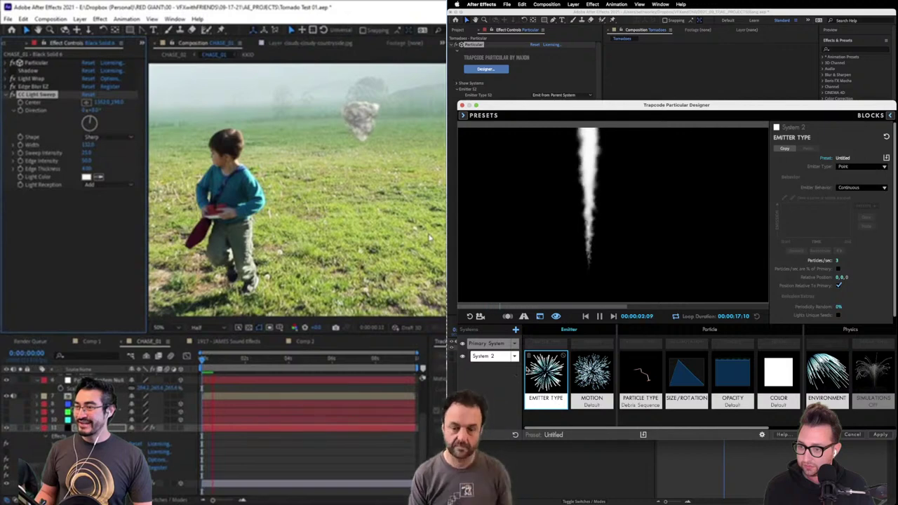
Lower the Primary System's emitter and raise its flocking target so particles stream upward
click(487, 343)
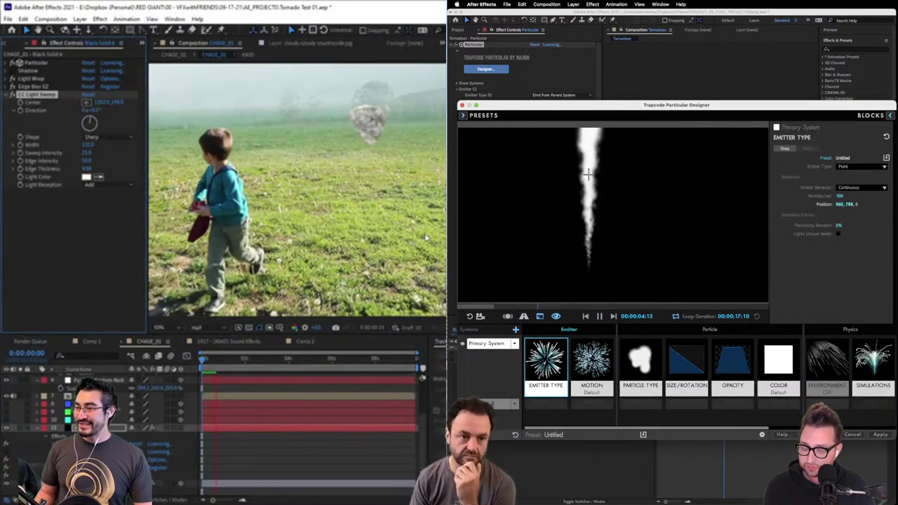
drag(588, 174, 588, 275)
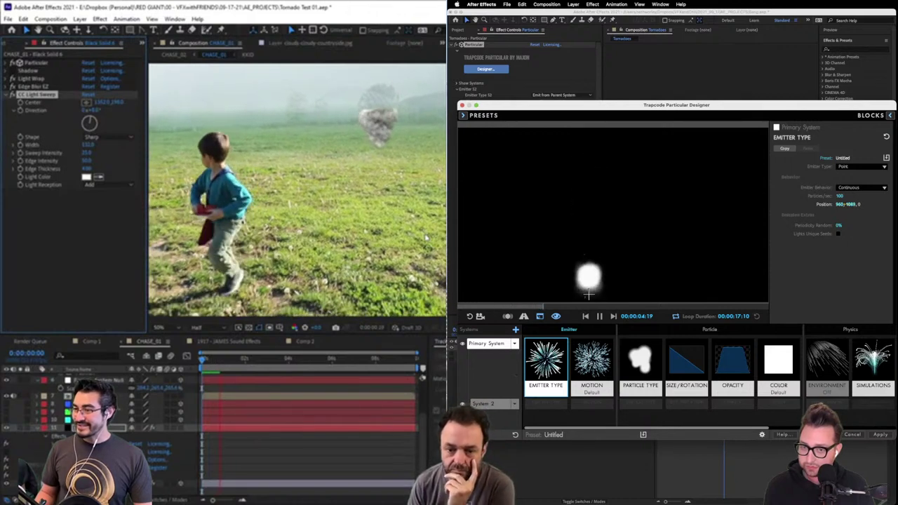
drag(588, 295, 589, 263)
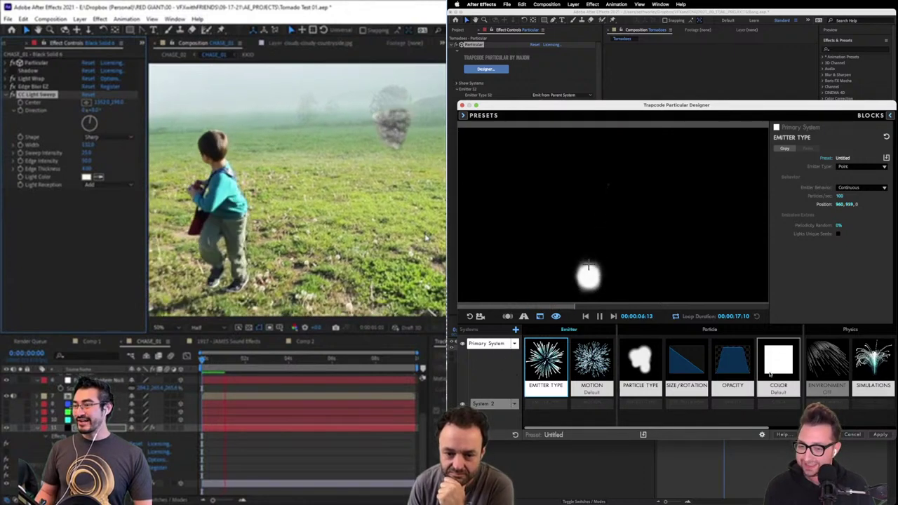
click(873, 361)
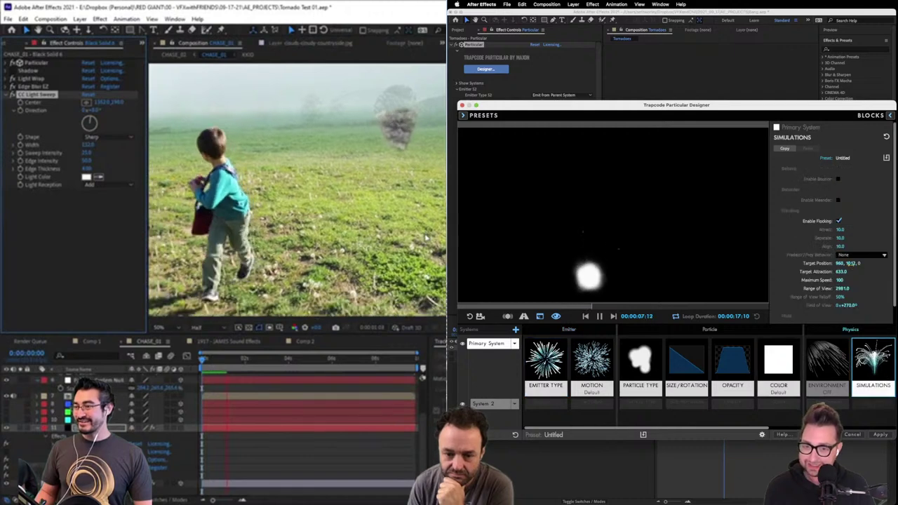
drag(846, 264, 821, 264)
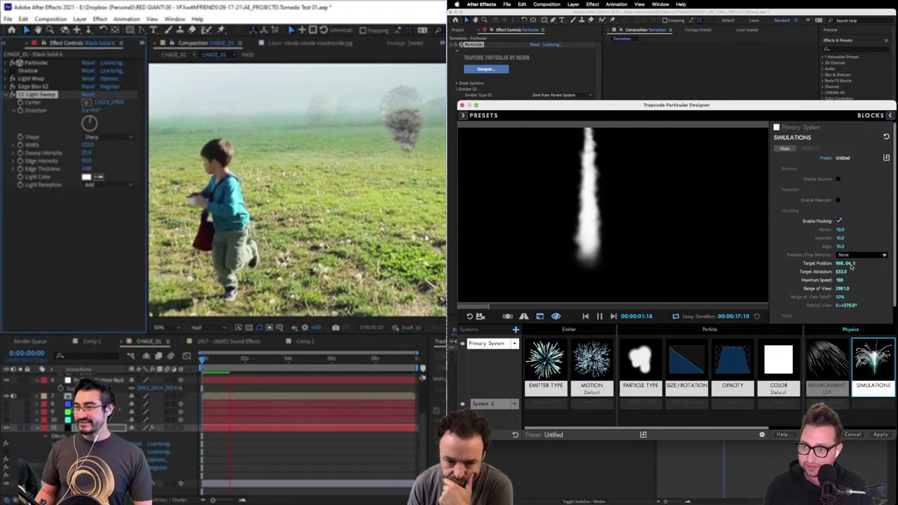
Reverse the Primary System's size-over-life curve so particles grow
click(689, 356)
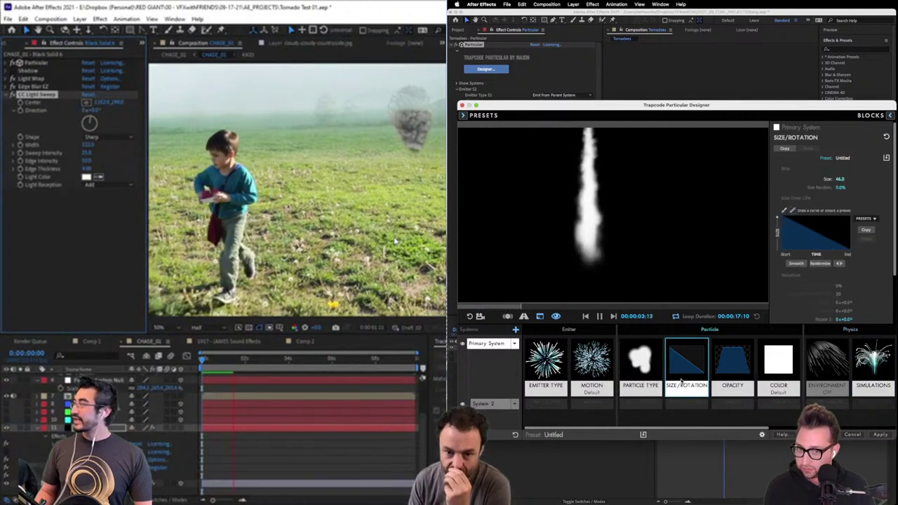
click(840, 263)
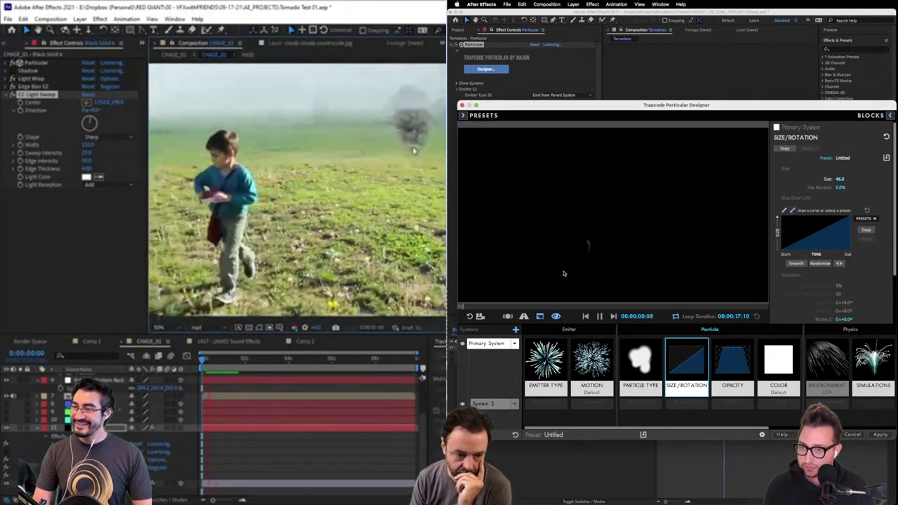
click(546, 371)
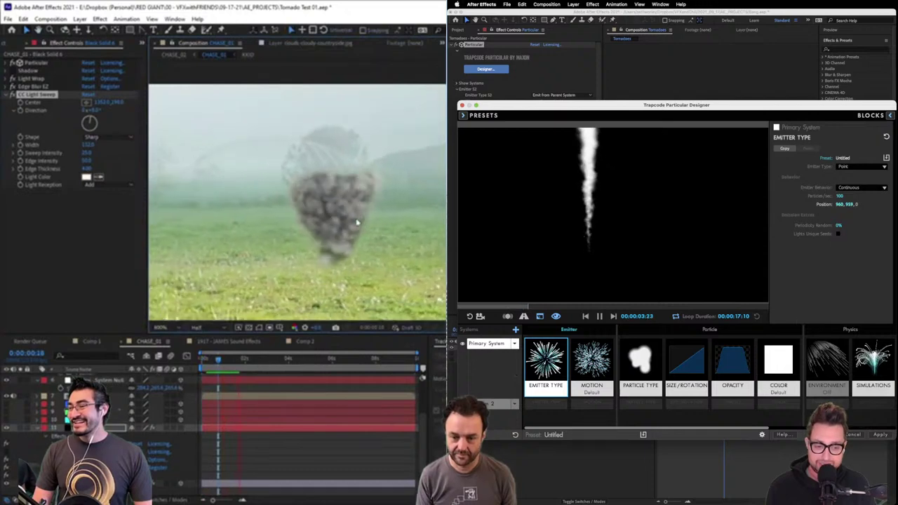
Dismiss the error, select the Particular layer, and check the tornado at 100% zoom
click(313, 275)
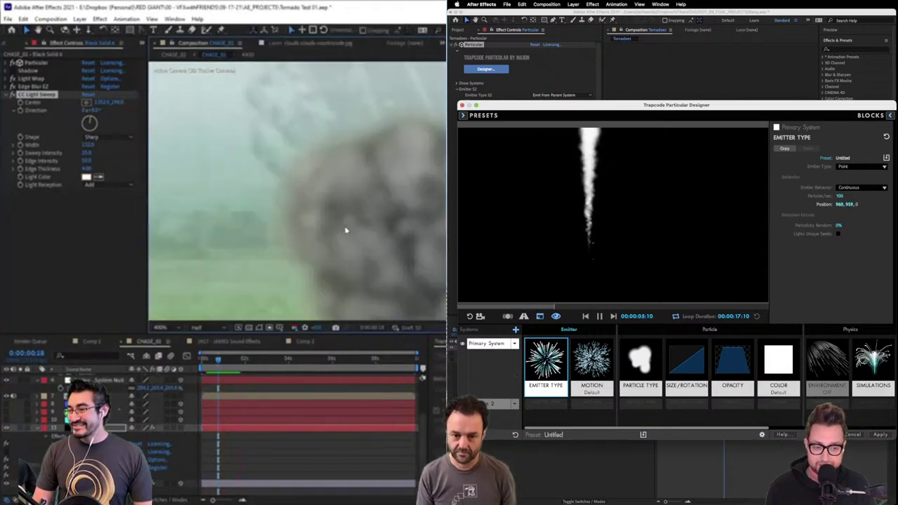
click(293, 383)
scroll(323, 211, down, 2)
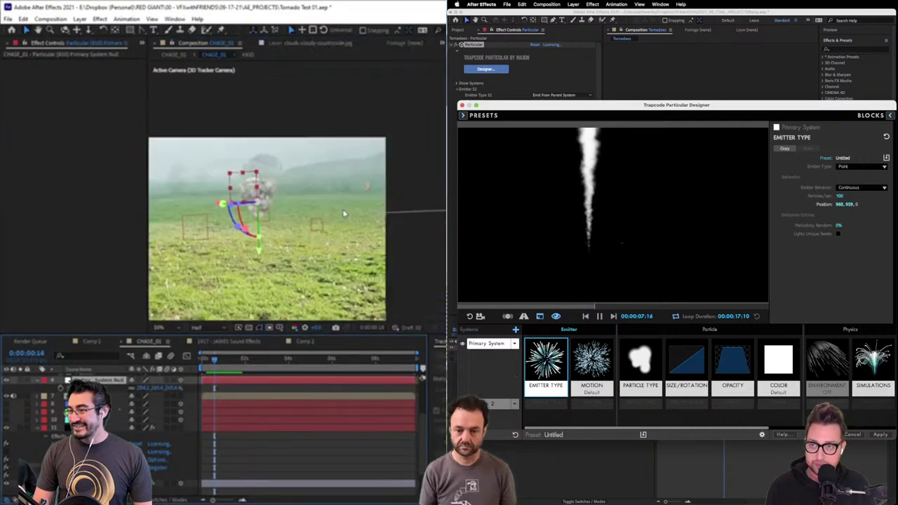
key(super+Tab)
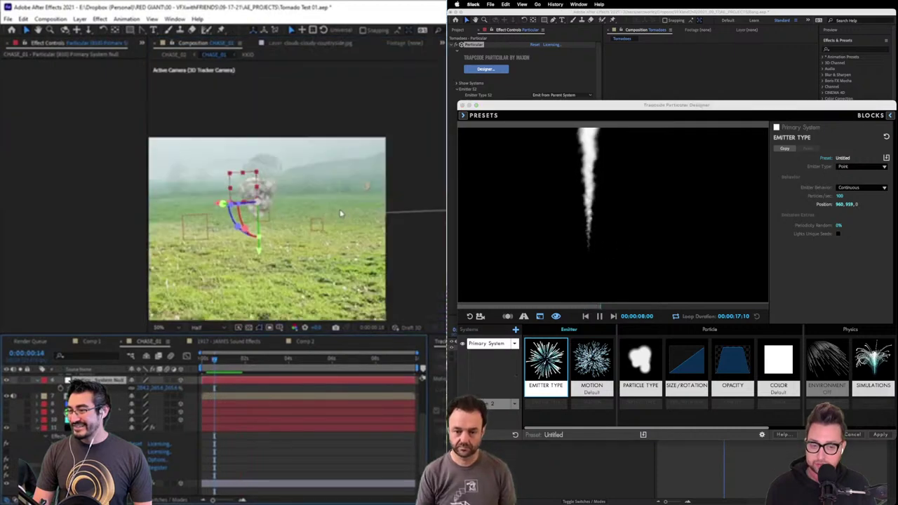
scroll(340, 213, up, 2)
click(228, 360)
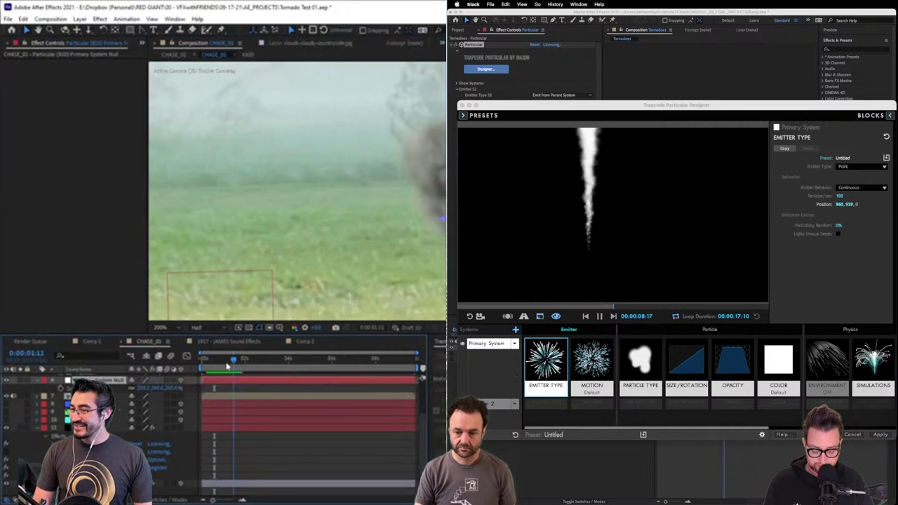
drag(227, 366, 209, 368)
click(215, 368)
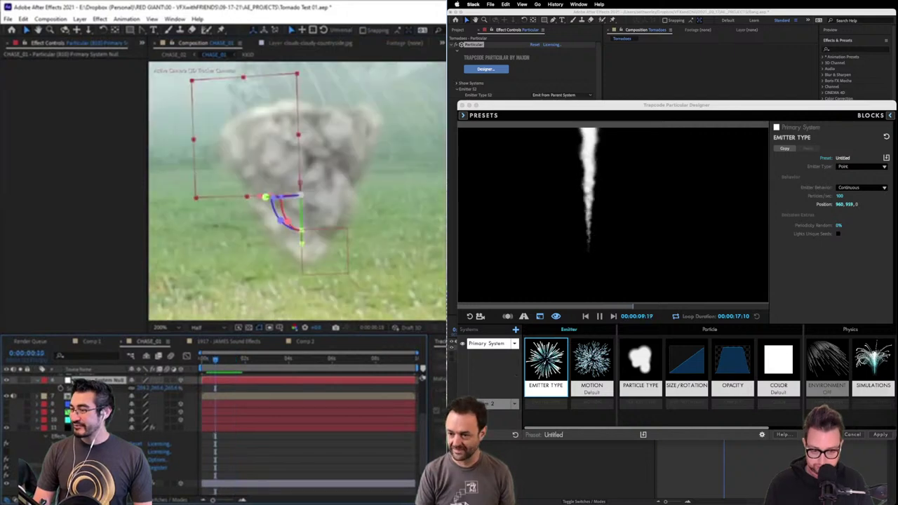
scroll(245, 421, up, 5)
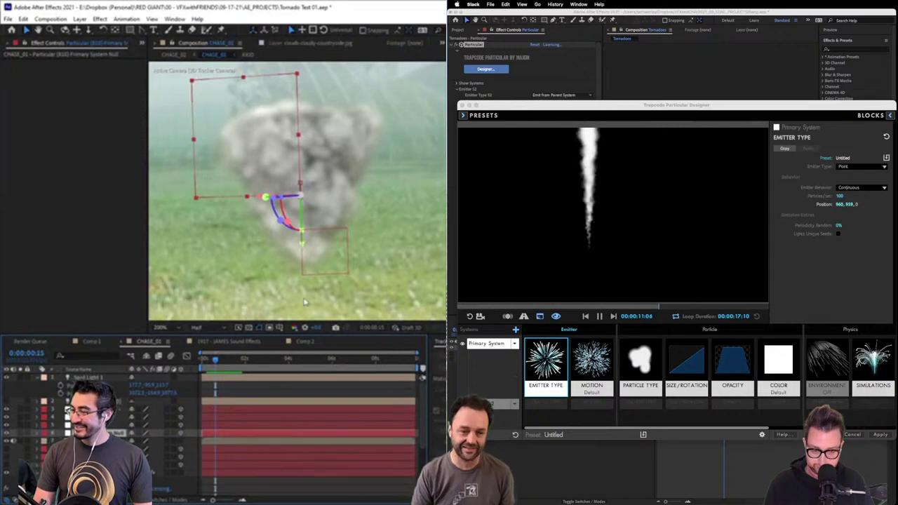
key(comma)
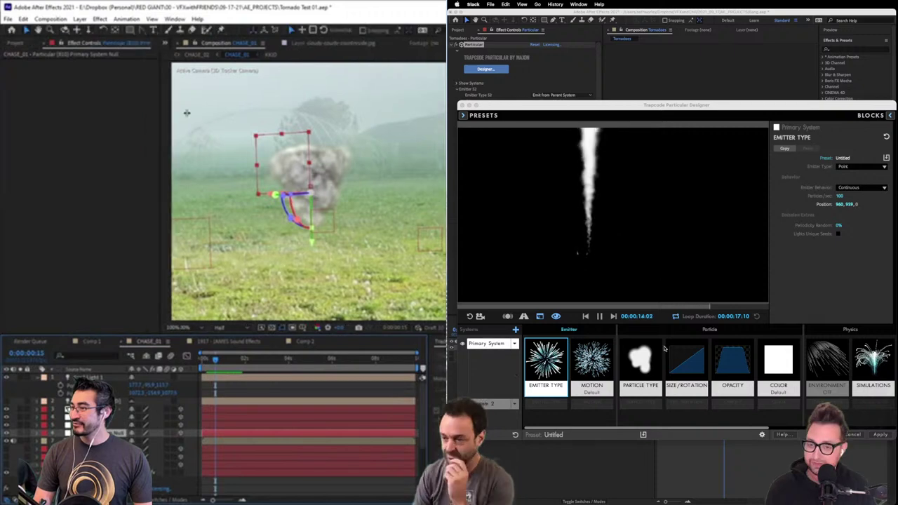
Show the Project panel and step up to the 1917 - JAMES Sound Effects comp
click(14, 42)
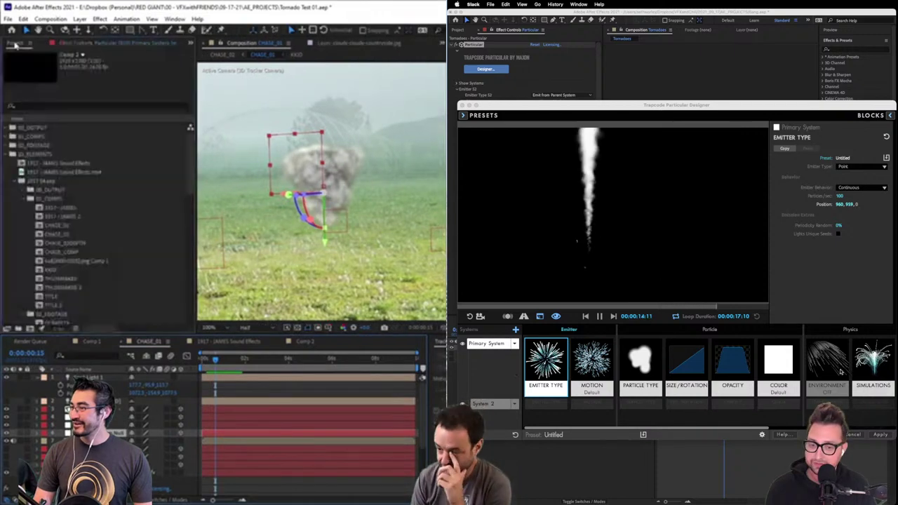
click(873, 365)
click(21, 180)
click(44, 190)
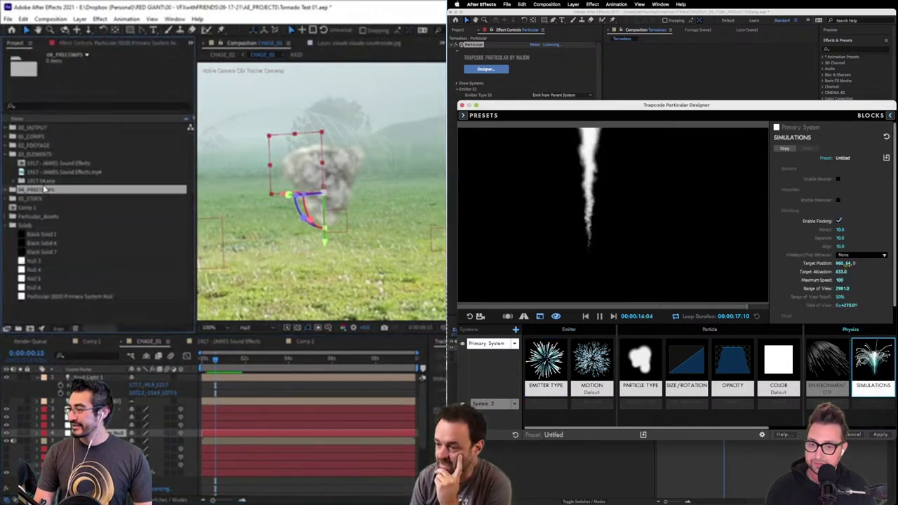
click(42, 180)
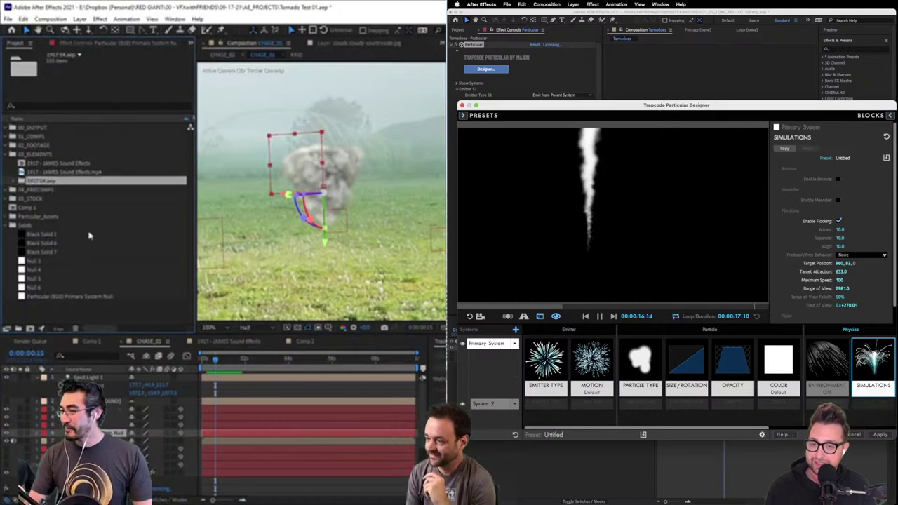
key(Up)
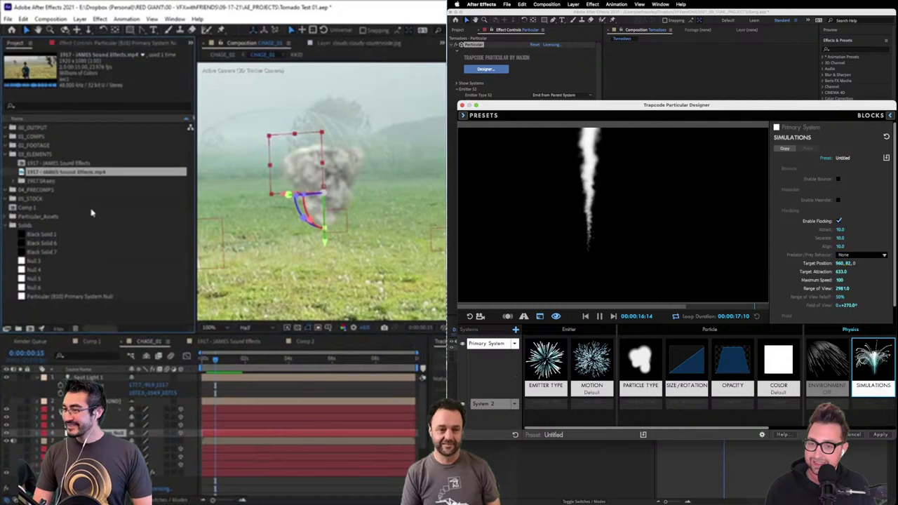
key(Up)
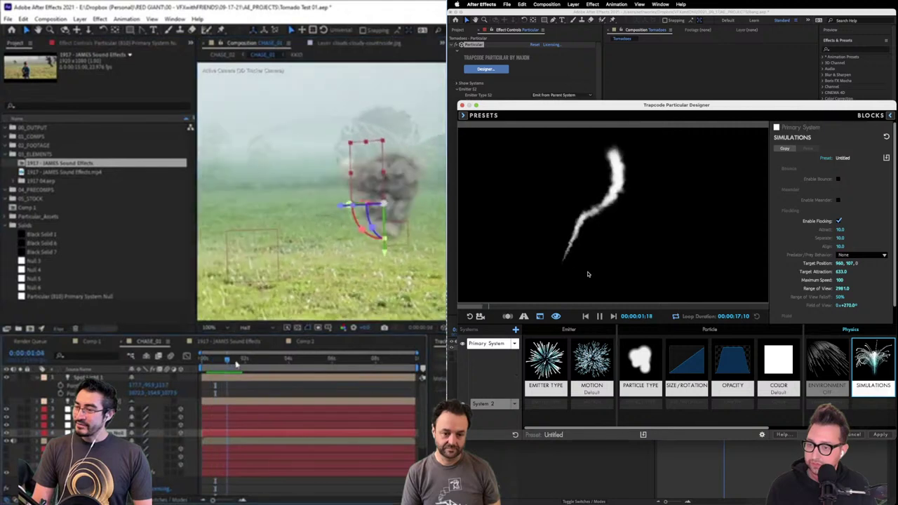
Drag the System 2 debris emitter sideways and toward the lower right of the Particular Designer preview
click(594, 291)
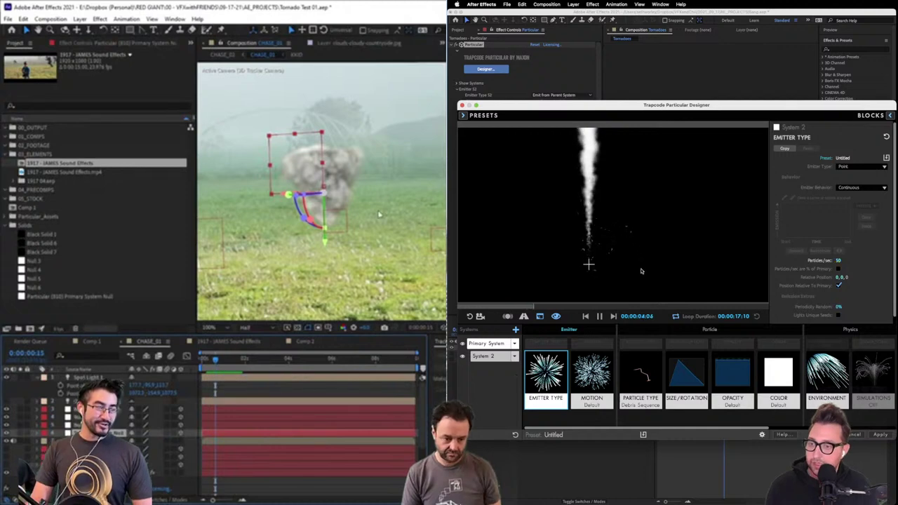
drag(640, 271, 692, 280)
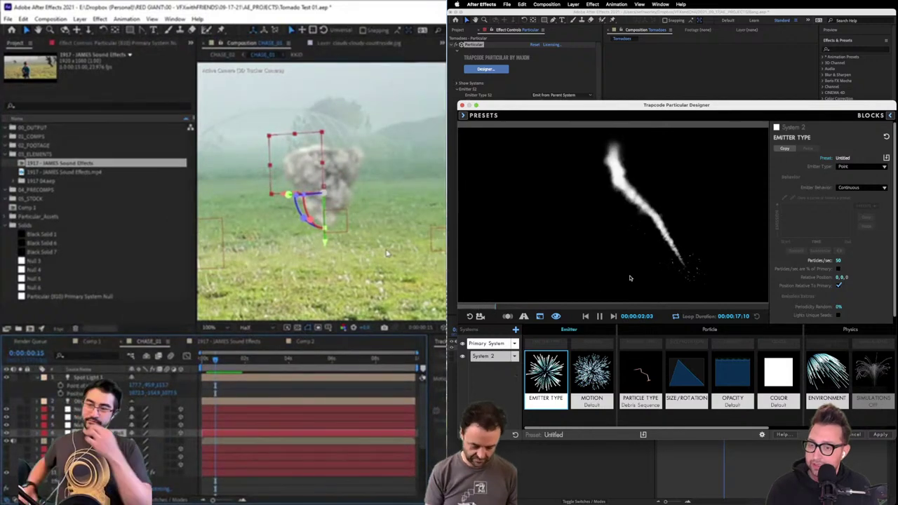
drag(631, 278, 624, 276)
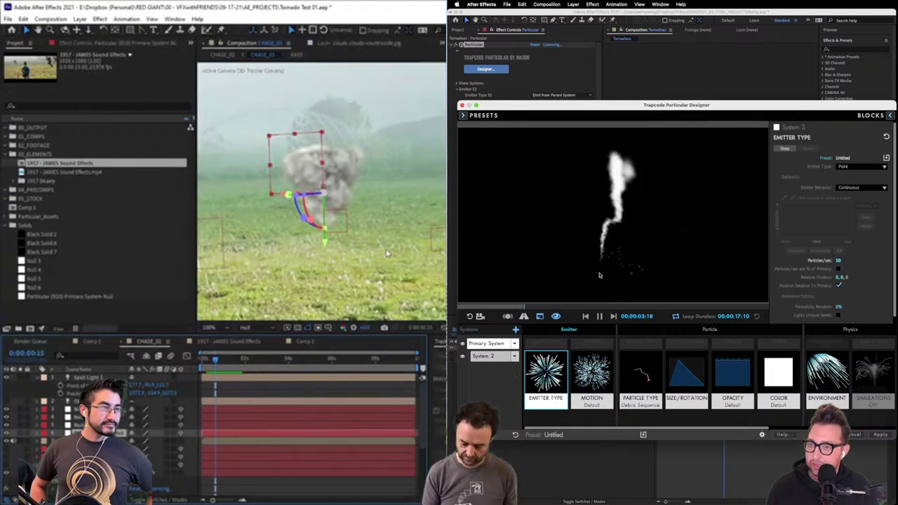
Compare the debris size-over-life curve with the tornado comp scrubbed ahead, then select the Primary System
click(671, 385)
click(865, 219)
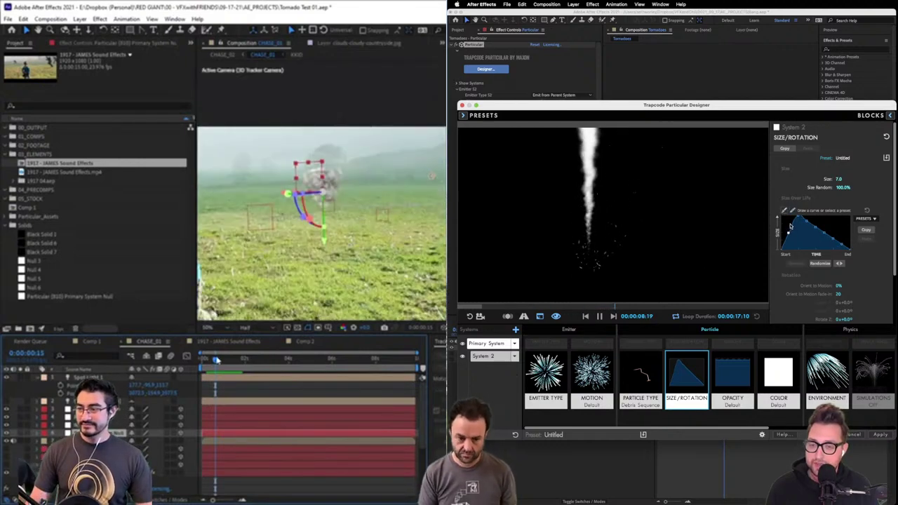
drag(216, 360, 190, 368)
scroll(203, 197, down, 1)
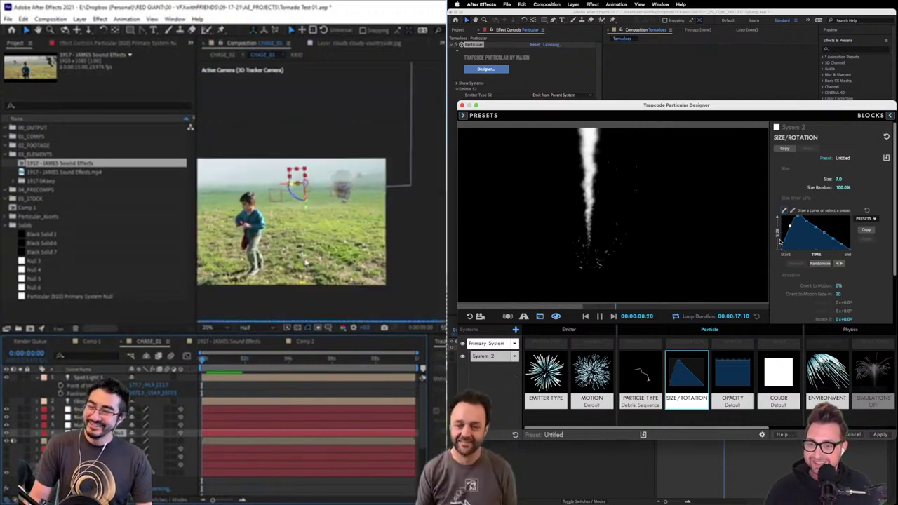
scroll(318, 181, up, 1)
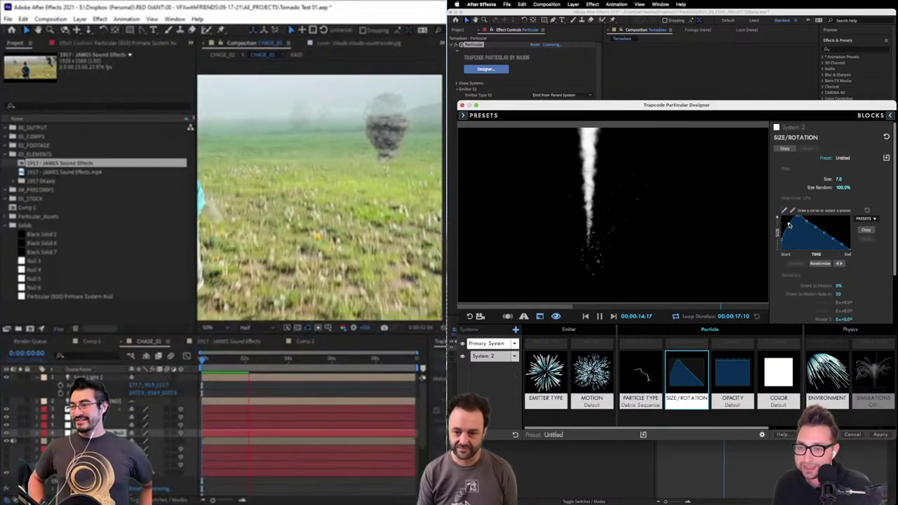
click(586, 316)
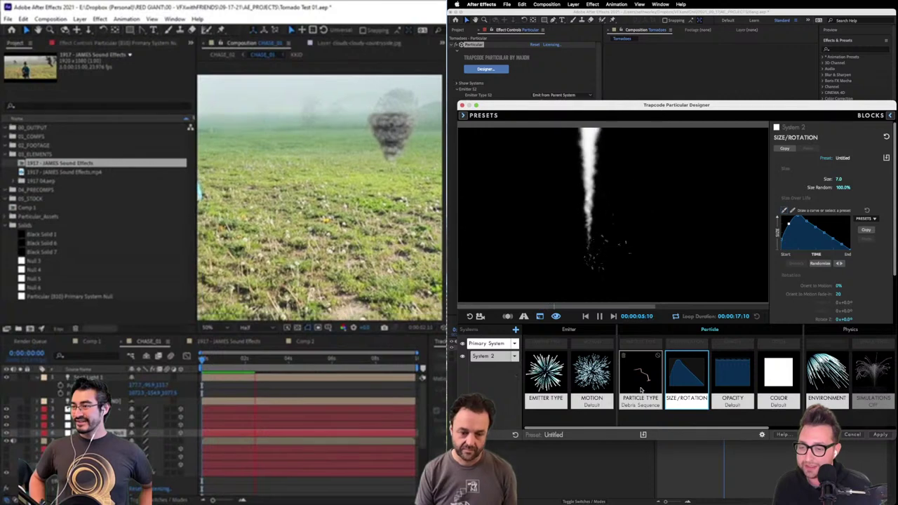
click(482, 345)
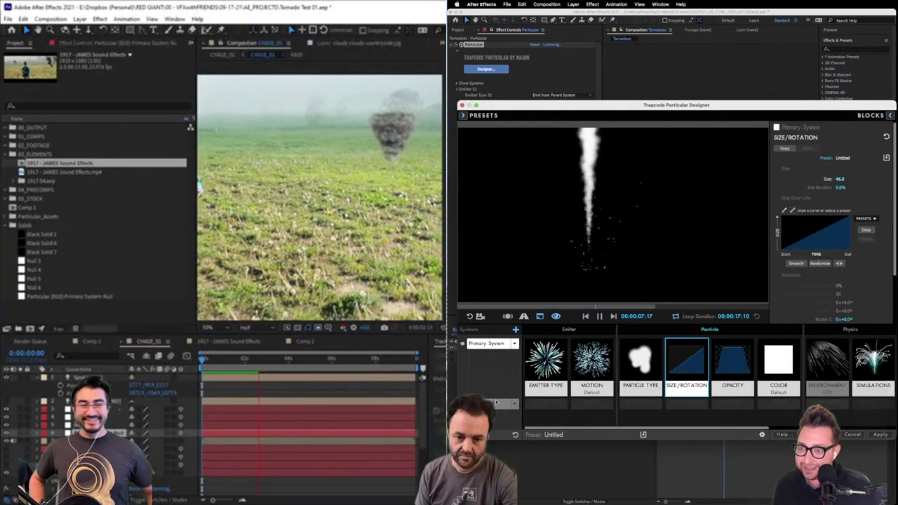
Apply the symmetric triangle size-over-life preset to System 2
click(495, 402)
click(865, 219)
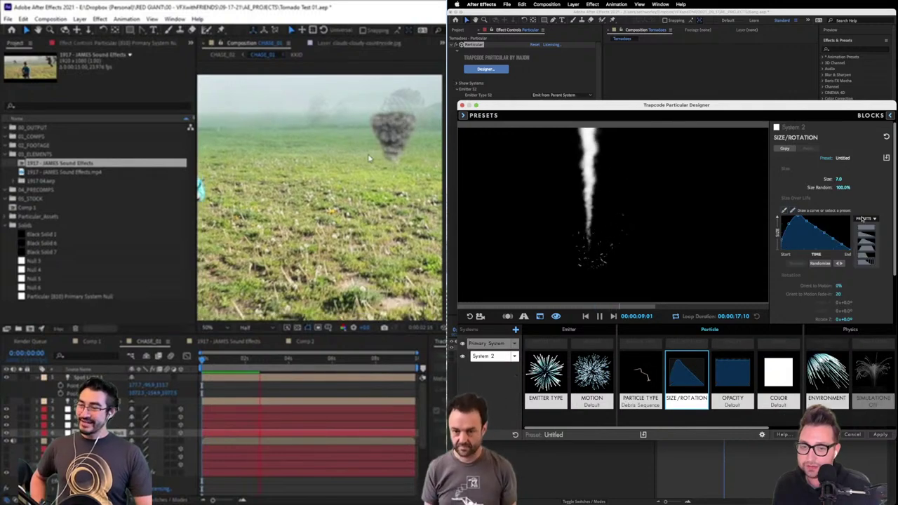
click(866, 235)
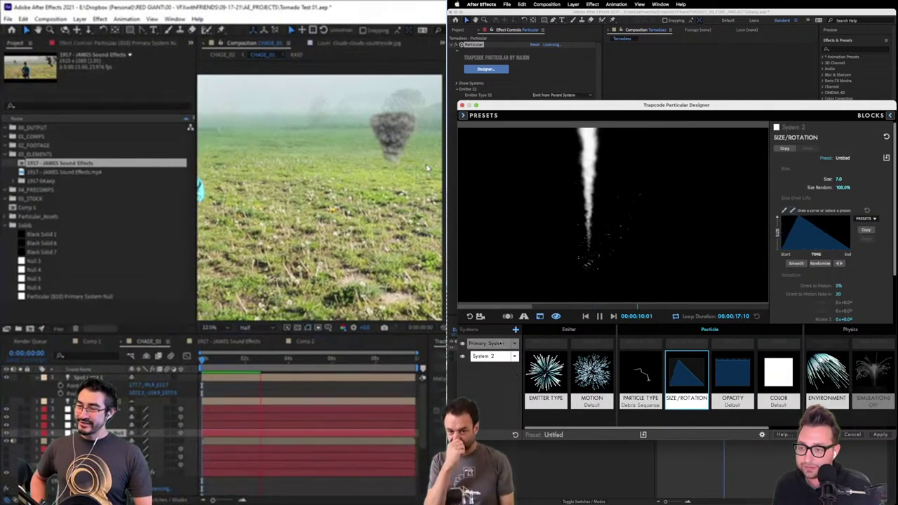
Give the Primary System the rising ramp size-over-life preset, dismissing the error message
click(485, 344)
click(640, 365)
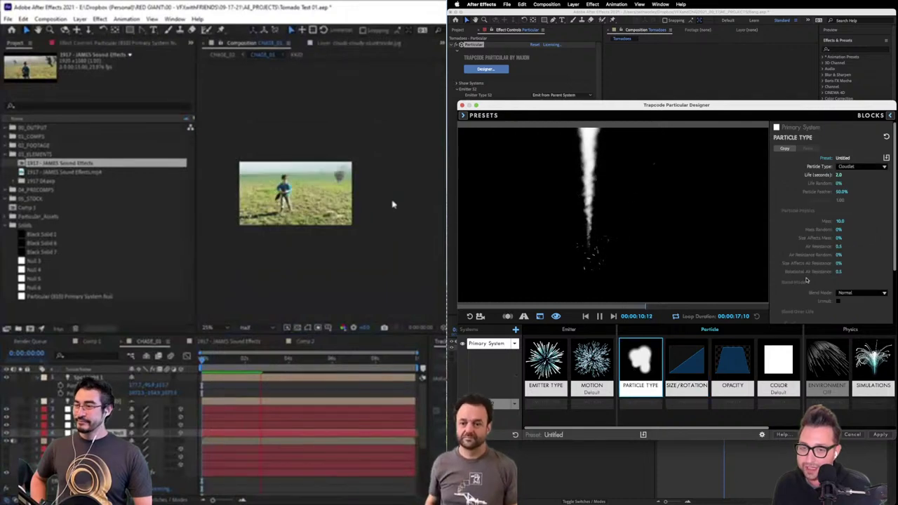
click(692, 351)
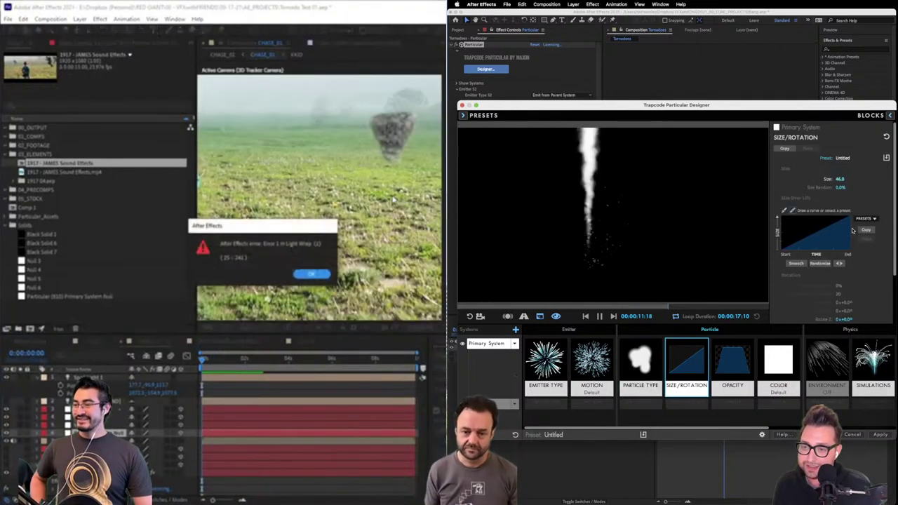
click(313, 274)
click(866, 219)
click(866, 235)
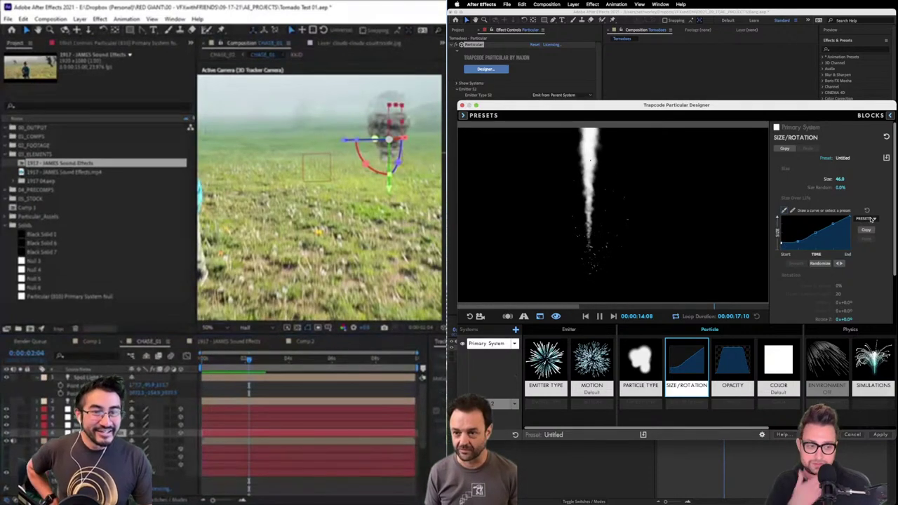
key(super+Tab)
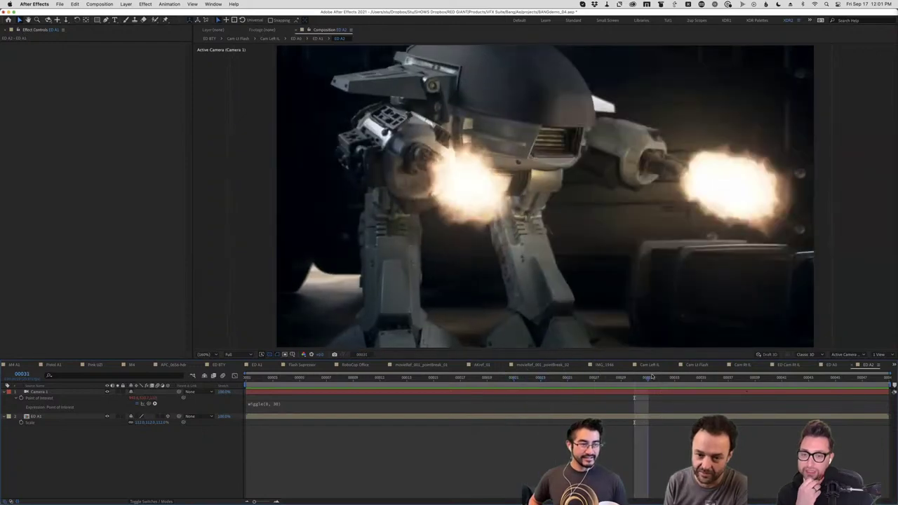
Scrub the robot shot between frames 00022 and 00037, then play a preview
drag(651, 377, 727, 380)
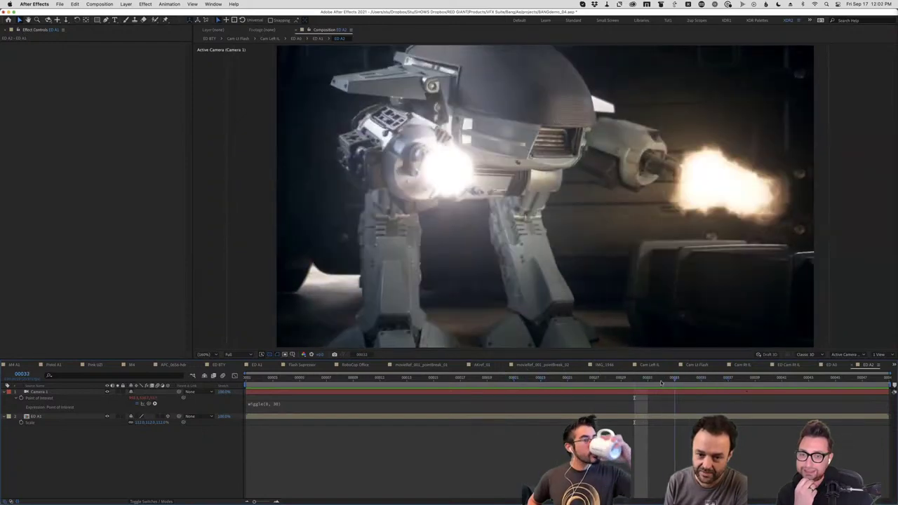
drag(661, 382, 430, 397)
drag(514, 400, 729, 398)
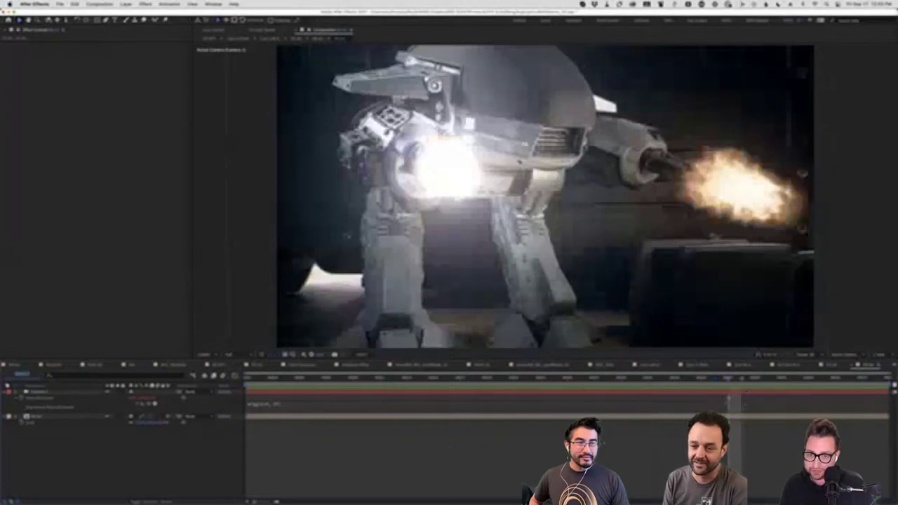
key(space)
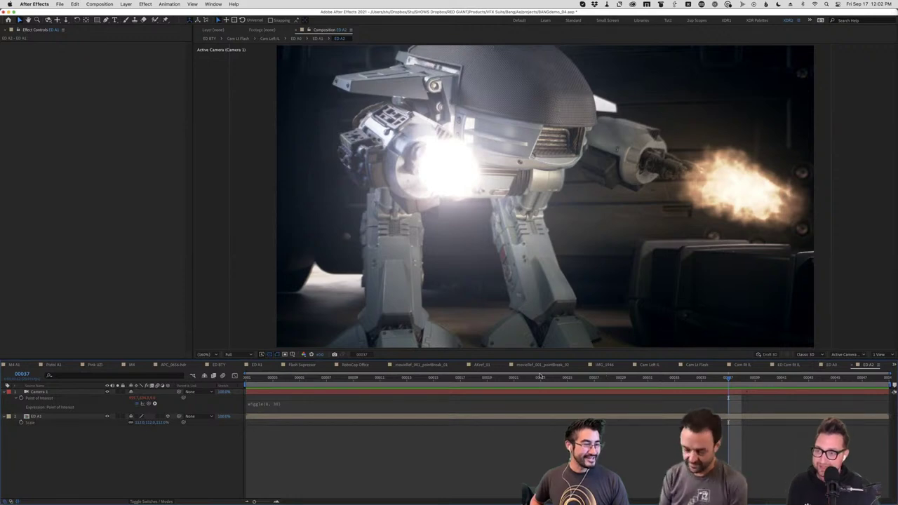
Check the Skype call, return to After Effects, and replay the robot shot from frame 00009
key(super+Tab)
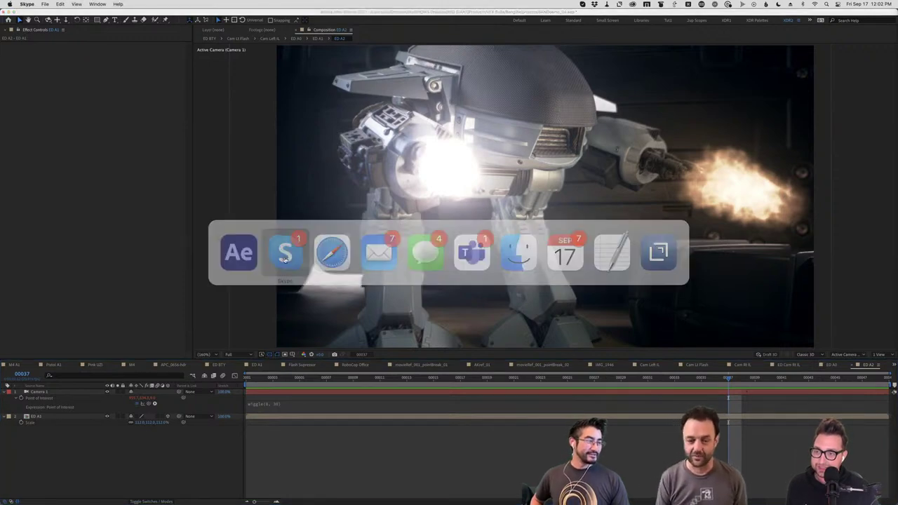
mouse_move(793, 491)
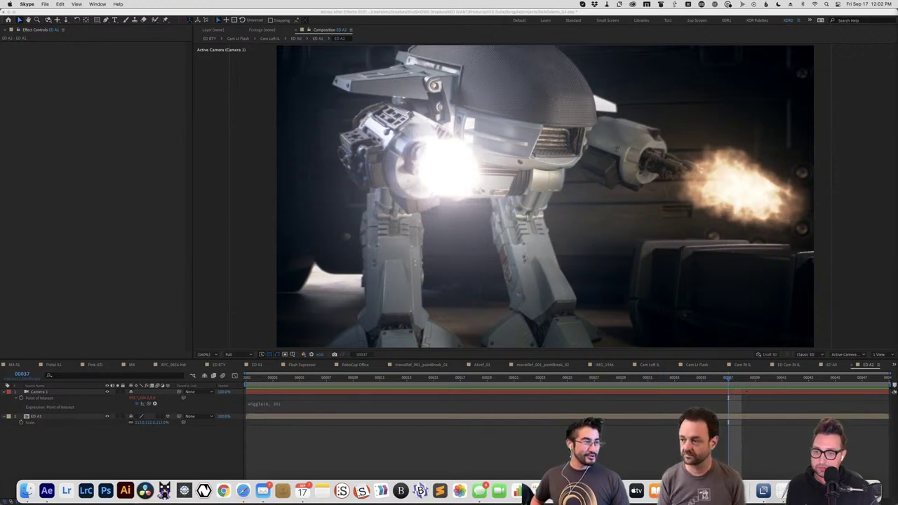
click(570, 279)
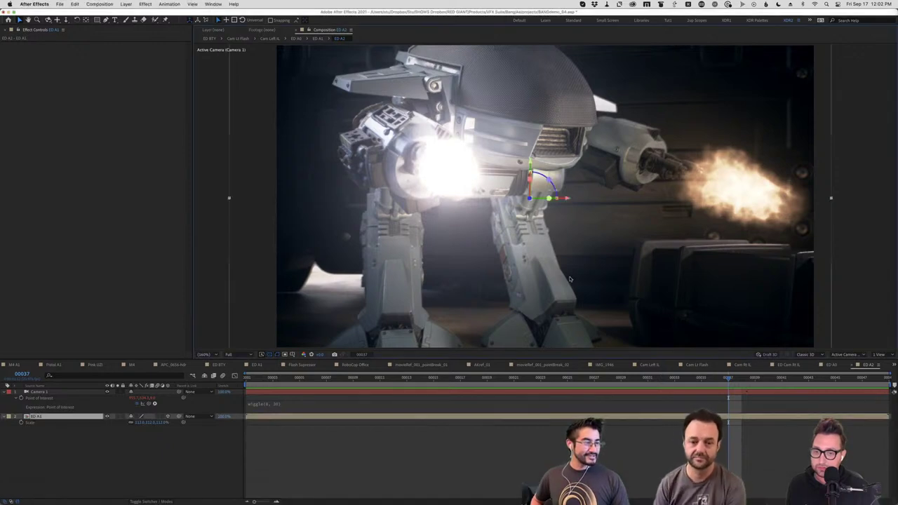
key(space)
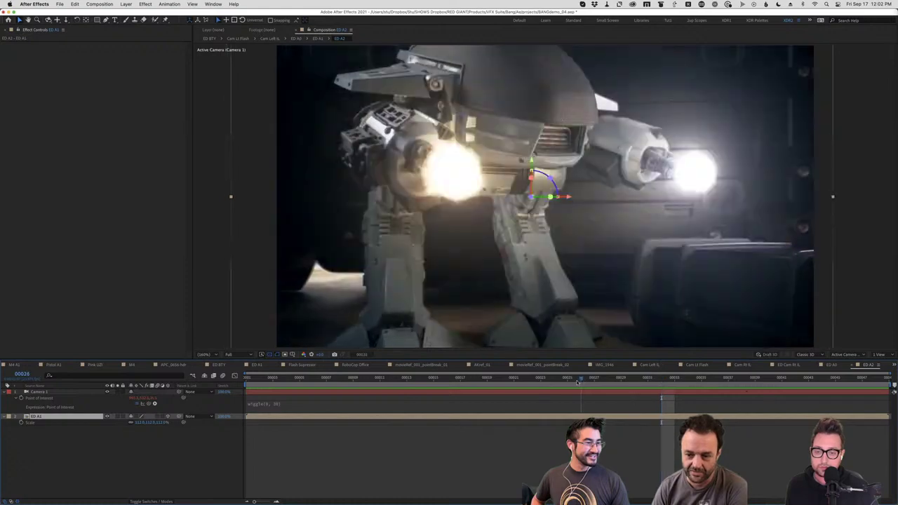
drag(659, 379, 353, 377)
key(space)
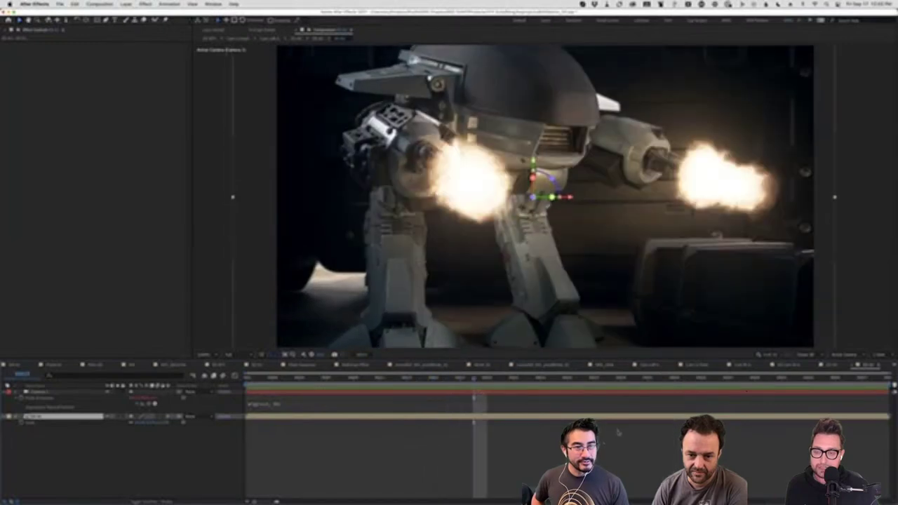
Reactivate the Particular Designer window so the flocking funnel preview reruns
mouse_move(783, 491)
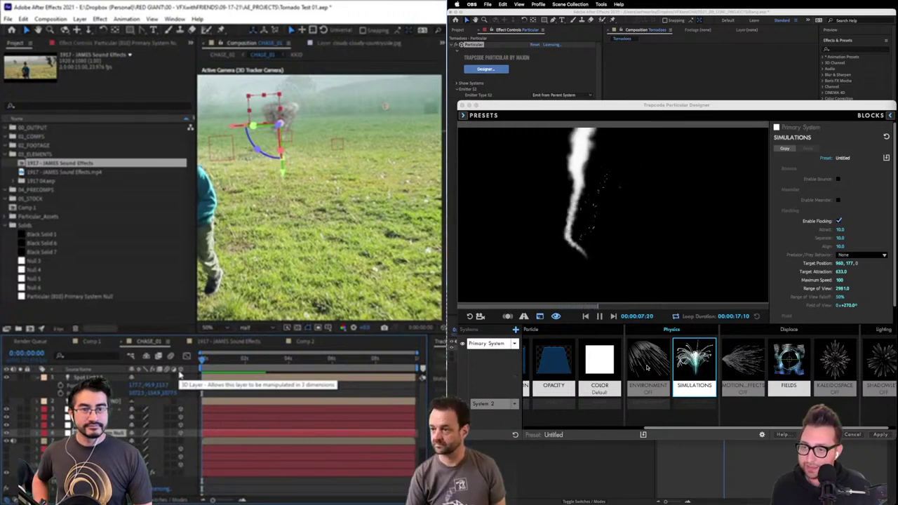
click(667, 263)
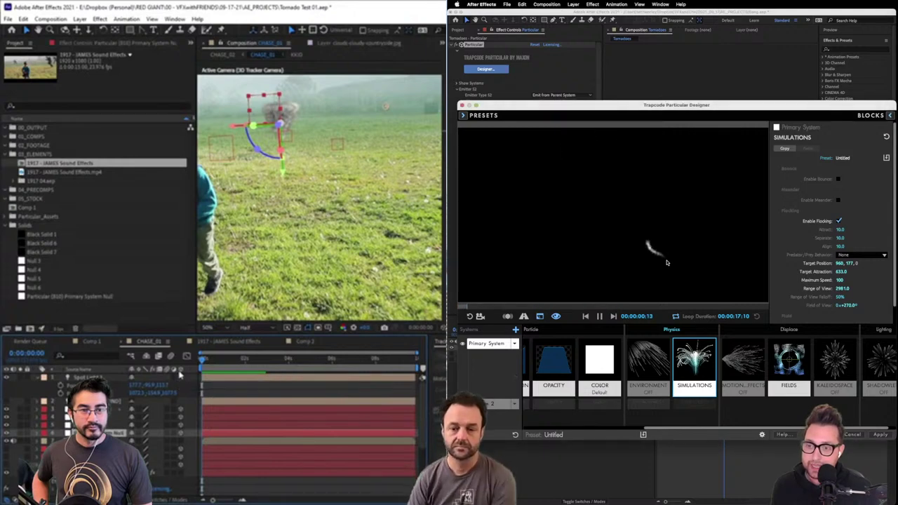